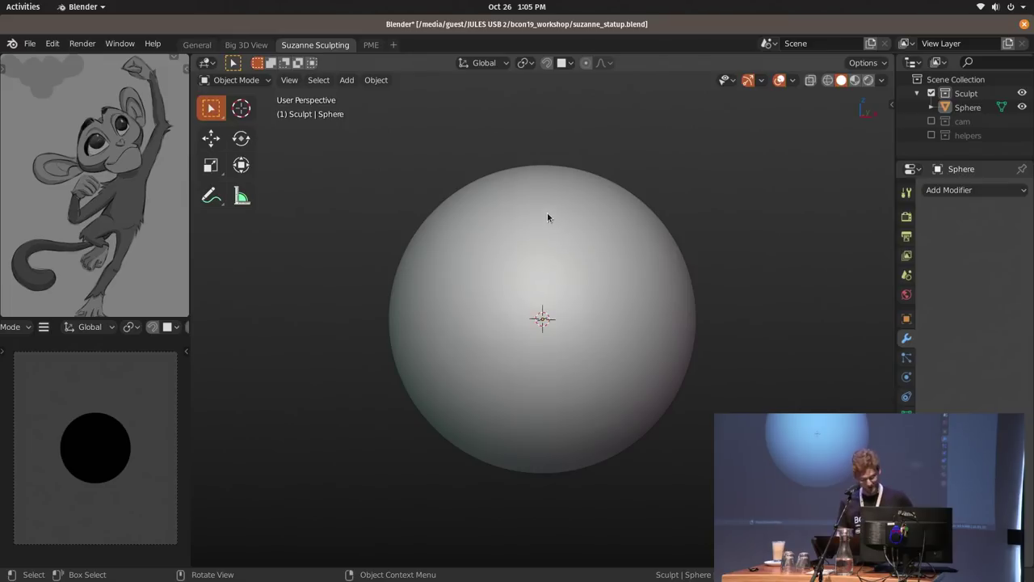
View the example sculpt renders in the sculptjanuary folder from day 02 through to the workshop thumbnail, and return to Blender.
{"action": "key", "text": "alt+Tab"}
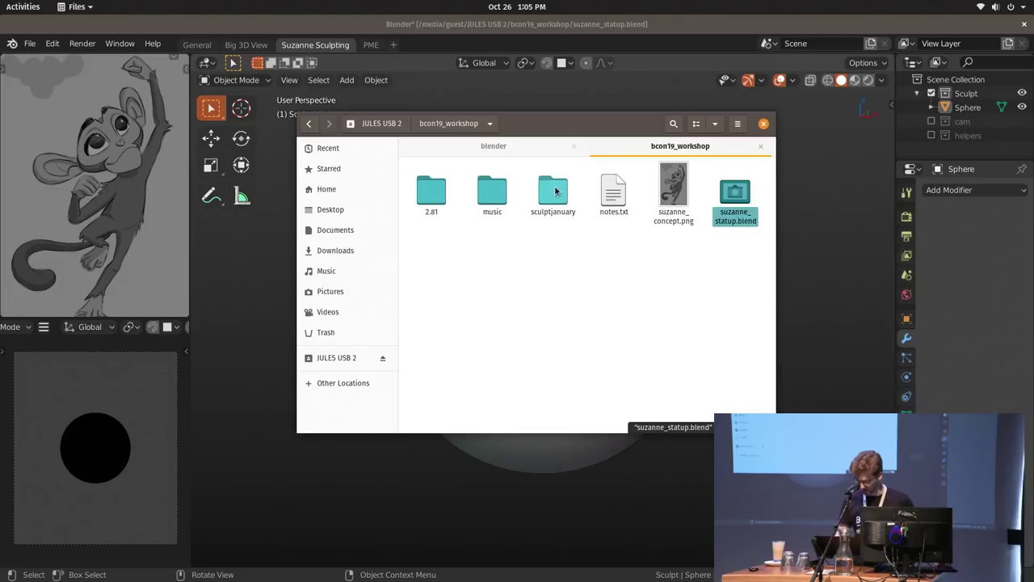
{"action": "double_click", "coordinate": [562, 196]}
{"action": "double_click", "coordinate": [441, 204]}
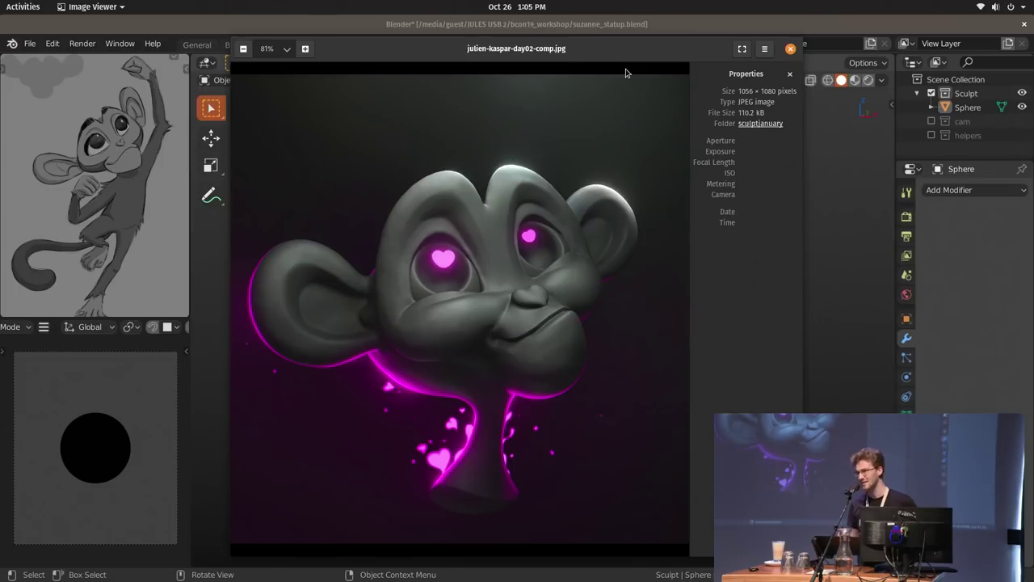
{"action": "key", "text": "Right"}
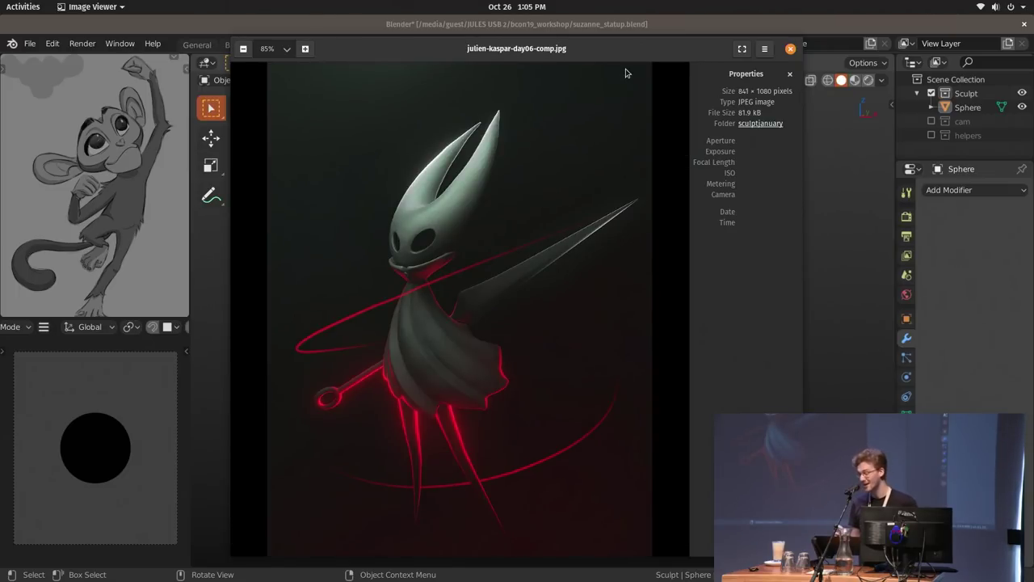
{"action": "key", "text": "Right"}
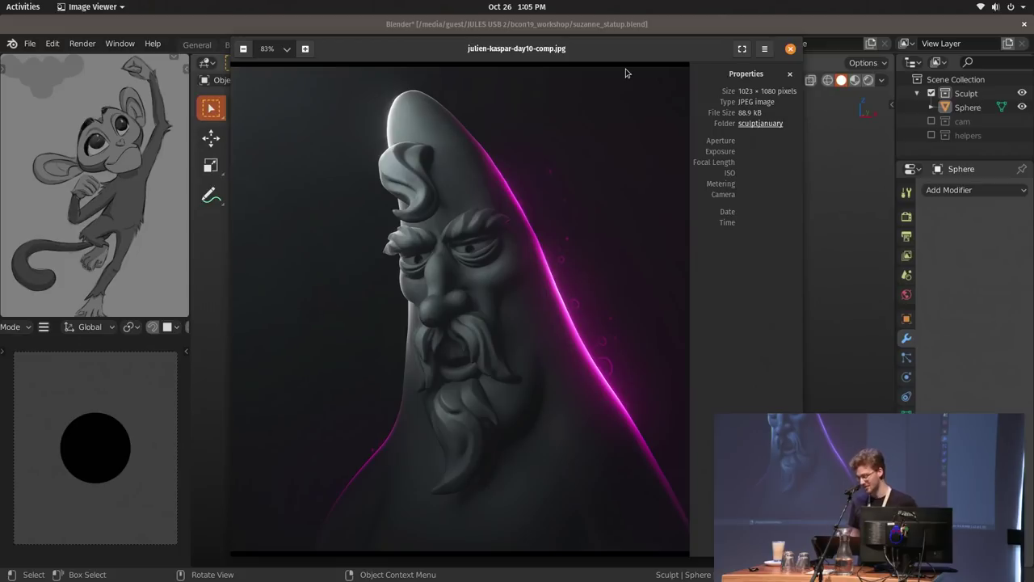
{"action": "key", "text": "Right"}
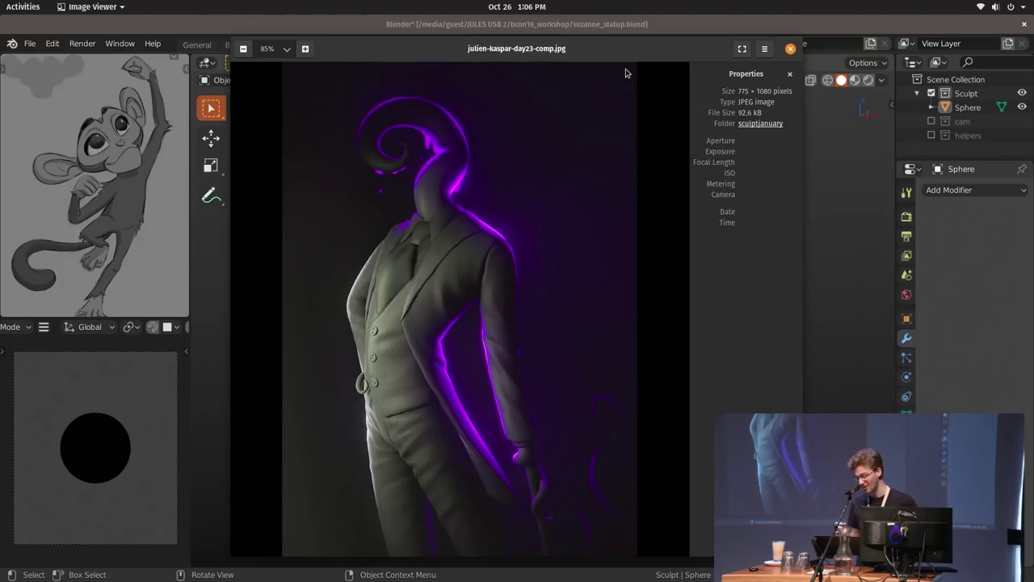
{"action": "key", "text": "Right"}
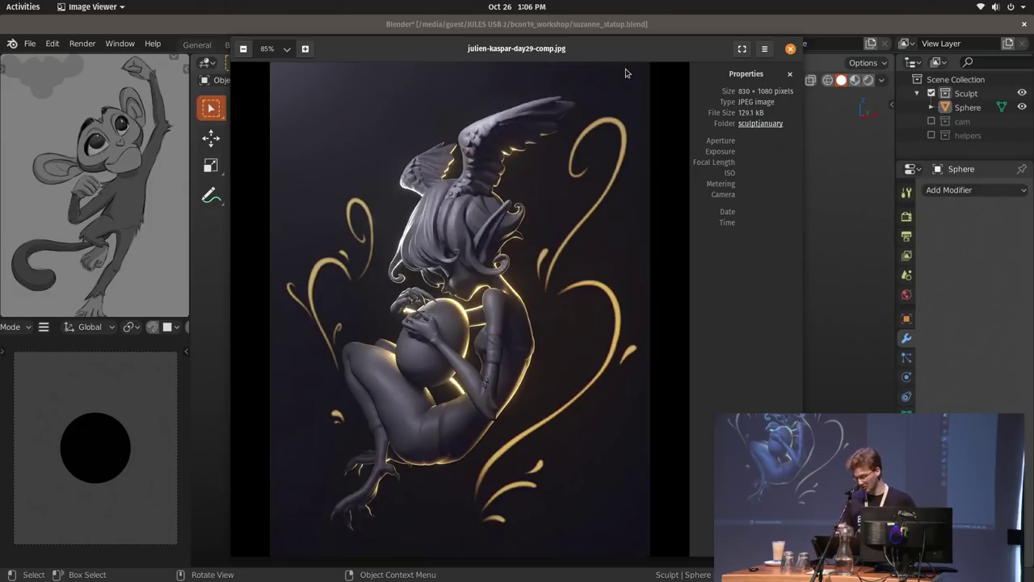
{"action": "key", "text": "Right"}
{"action": "key", "text": "Right"}
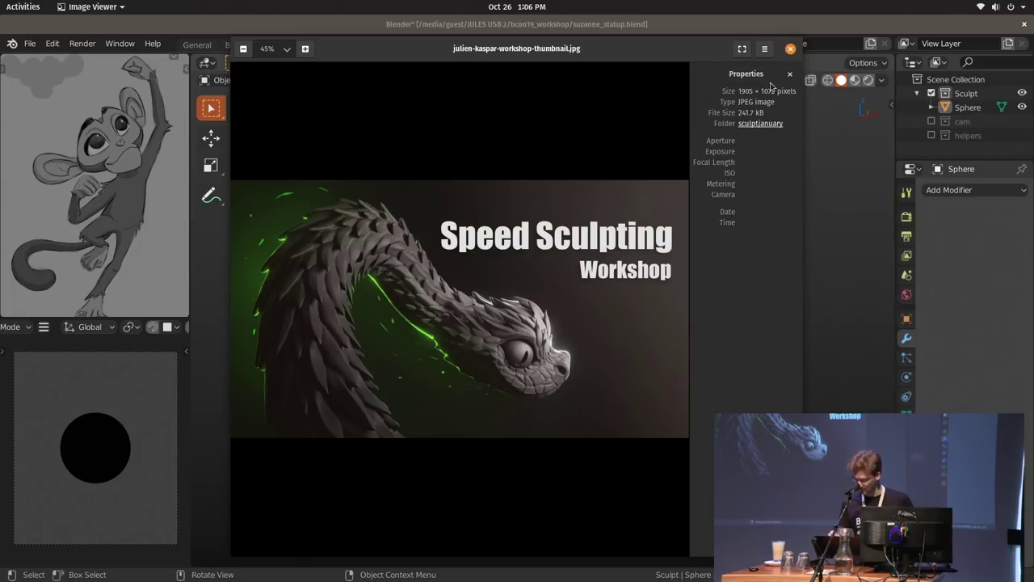
{"action": "left_click_drag", "start_coordinate": [634, 59], "coordinate": [660, 83]}
{"action": "left_click", "coordinate": [816, 74]}
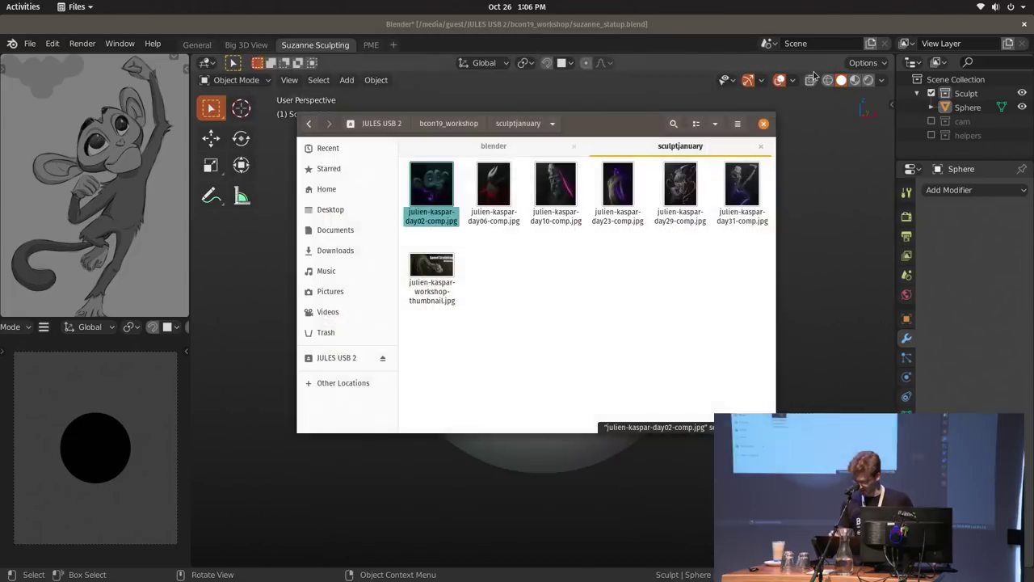
{"action": "left_click", "coordinate": [758, 20]}
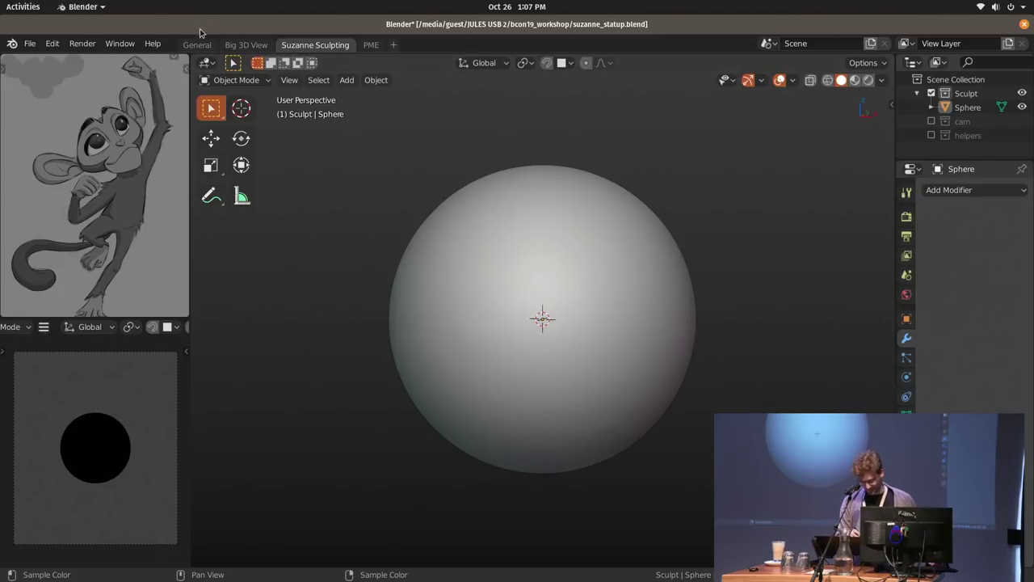
Examine the monkey concept drawing enlarged to full-window size, and restore the Suzanne Sculpting layout.
{"action": "key", "text": "shift+space"}
{"action": "key", "text": "ctrl+space"}
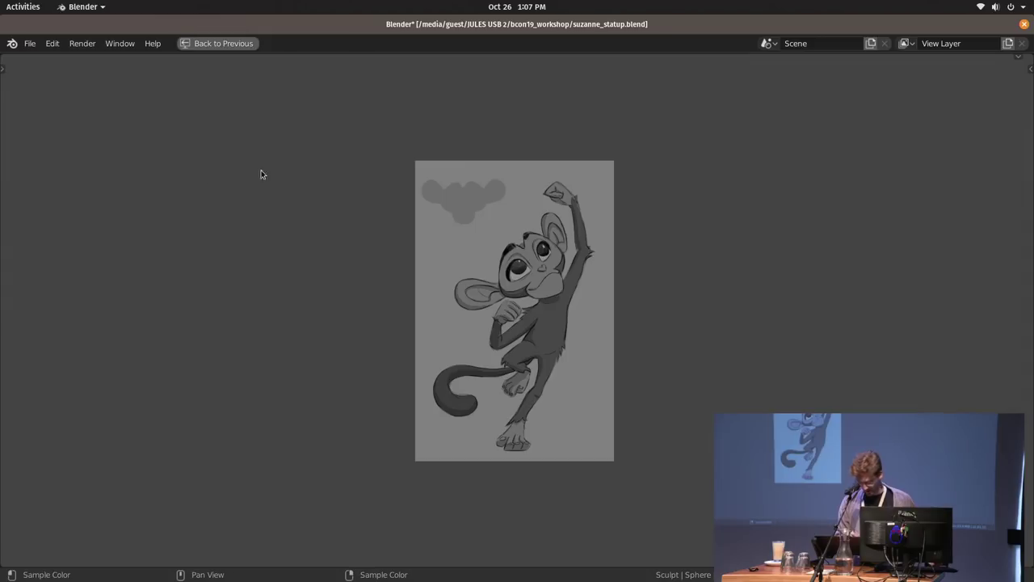
{"action": "scroll", "coordinate": [623, 373], "scroll_direction": "up", "scroll_amount": 3}
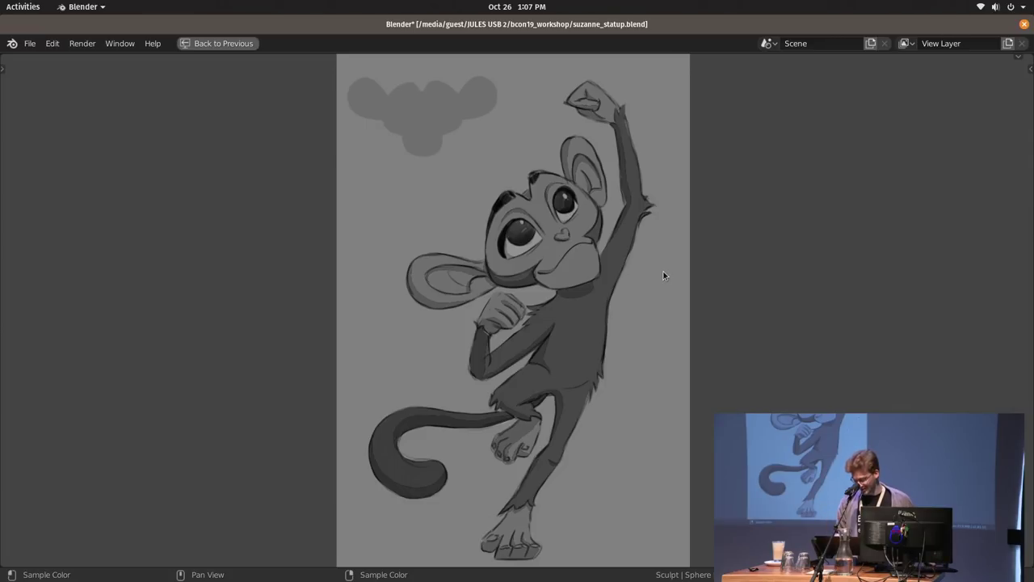
{"action": "key", "text": "ctrl+alt+space"}
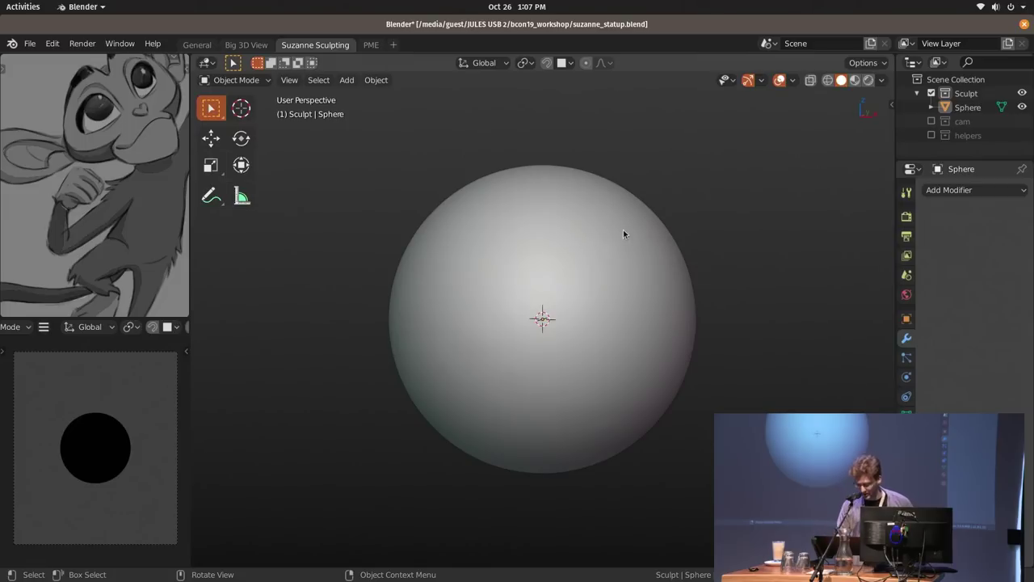
Duplicate the base sphere in place to start the muzzle.
{"action": "left_click", "coordinate": [612, 305]}
{"action": "middle_click_drag", "start_coordinate": [626, 304], "coordinate": [596, 297], "text": "alt"}
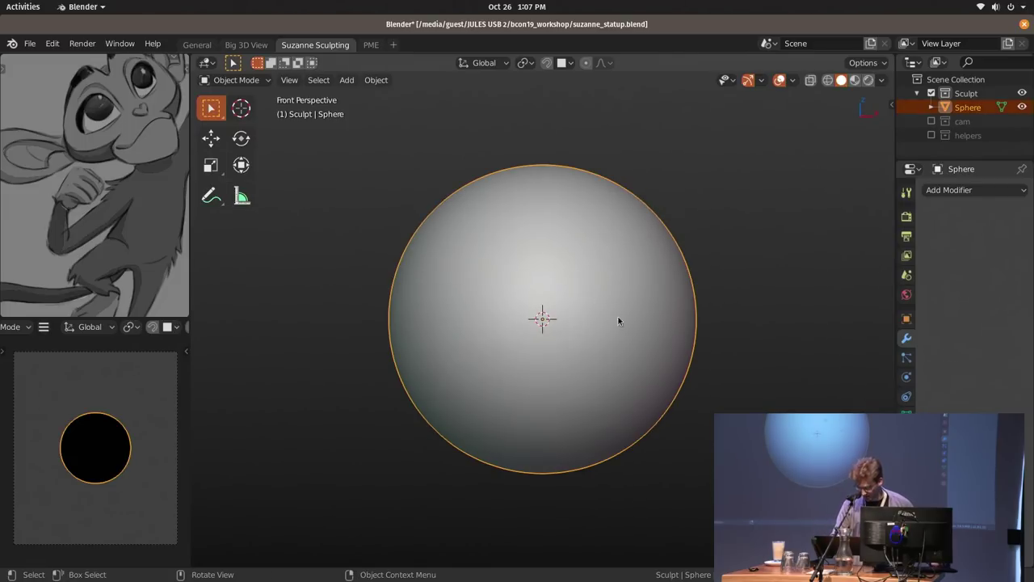
{"action": "scroll", "coordinate": [596, 296], "scroll_direction": "down", "scroll_amount": 3}
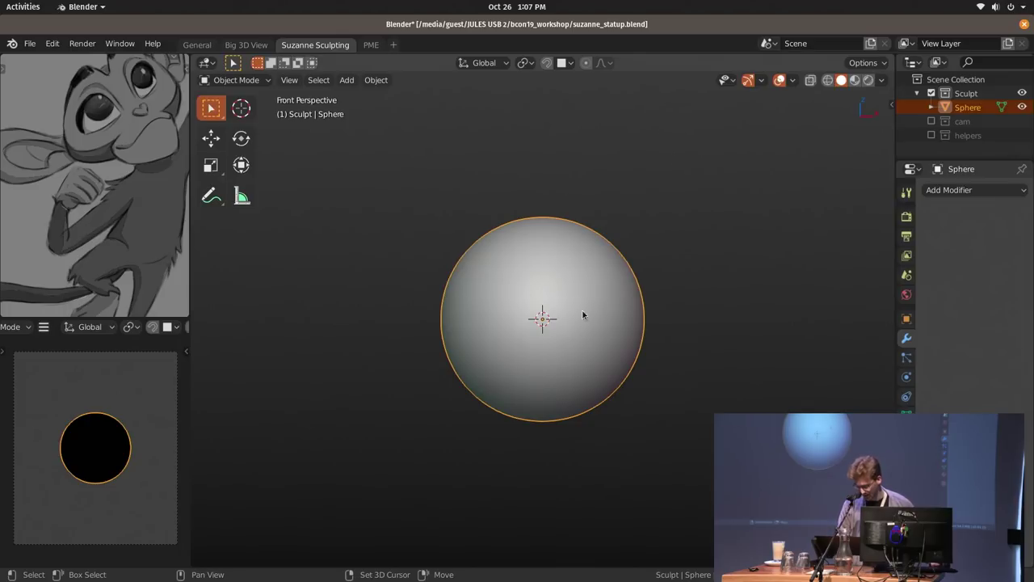
{"action": "middle_click_drag", "start_coordinate": [620, 327], "coordinate": [600, 231], "text": "alt"}
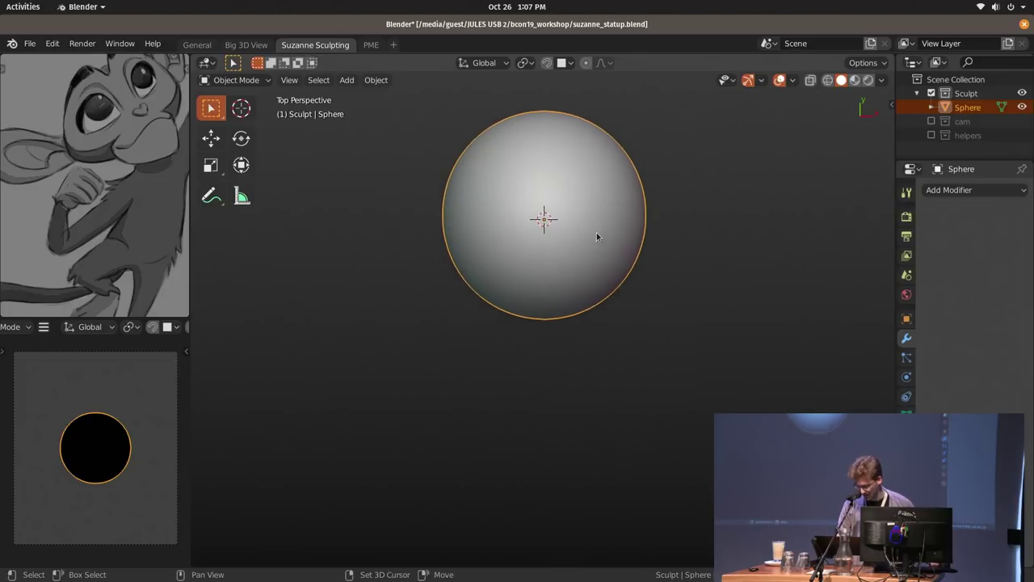
{"action": "key", "text": "shift+a"}
{"action": "key", "text": "Escape"}
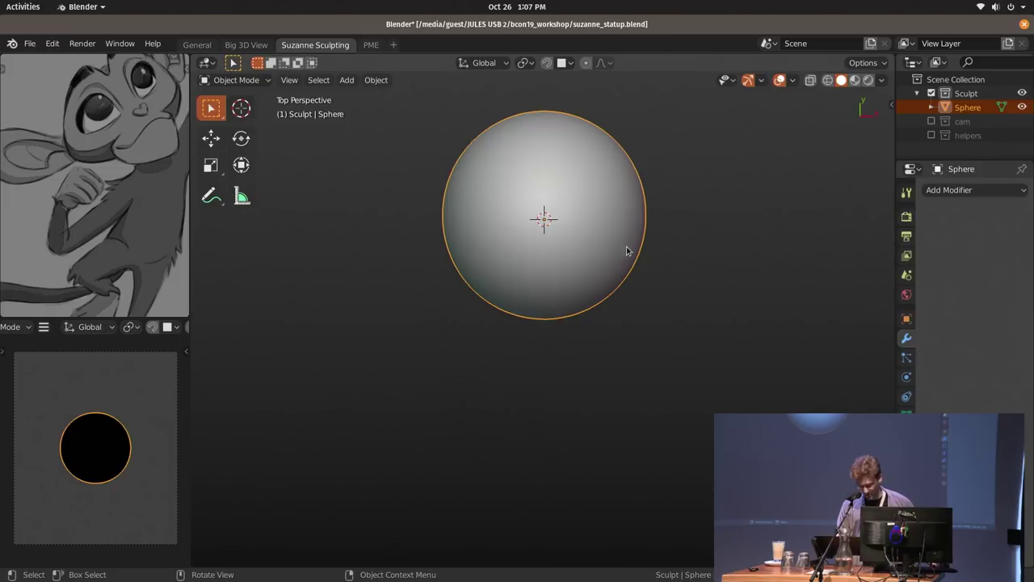
{"action": "key", "text": "shift+d"}
{"action": "key", "text": "Escape"}
{"action": "middle_click_drag", "start_coordinate": [611, 275], "coordinate": [615, 228], "text": "alt"}
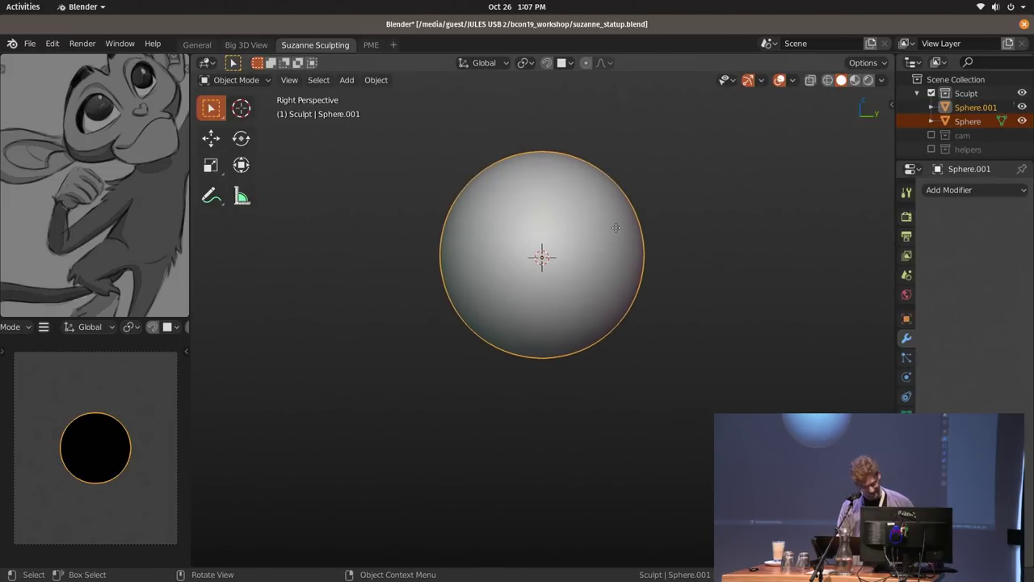
Move the duplicated sphere straight down along Z and scale it to about 0.6.
{"action": "key", "text": "g"}
{"action": "key", "text": "z"}
{"action": "left_click", "coordinate": [619, 334]}
{"action": "key", "text": "s"}
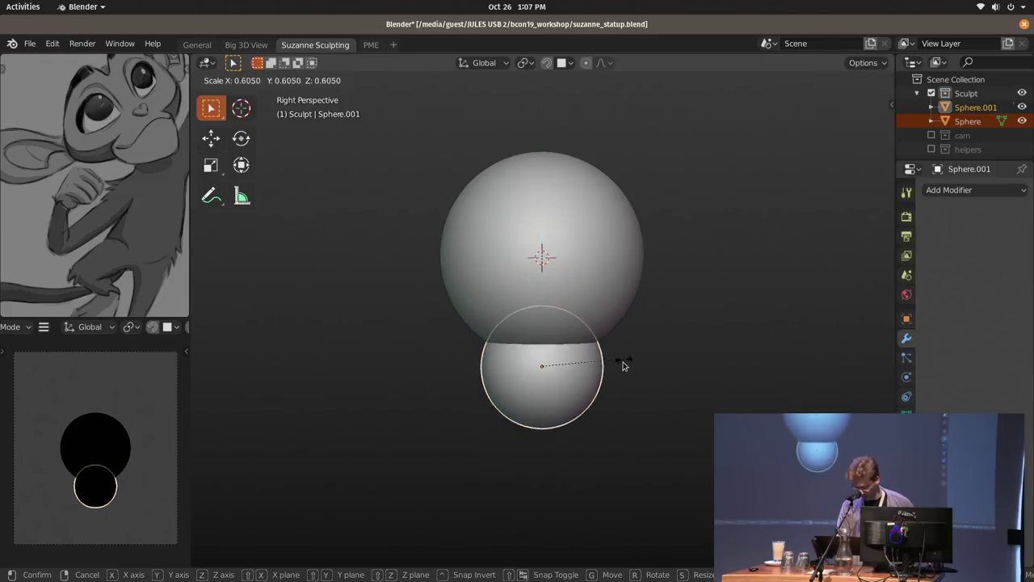
{"action": "left_click", "coordinate": [622, 357]}
Place the small sphere at the lower front of the head as the muzzle and adjust its size.
{"action": "key", "text": "g"}
{"action": "left_click", "coordinate": [549, 333]}
{"action": "key", "text": "s"}
{"action": "left_click", "coordinate": [569, 322]}
{"action": "mouse_move", "coordinate": [587, 289]}
{"action": "middle_mouse_down", "text": "alt"}
{"action": "mouse_move", "coordinate": [563, 298]}
{"action": "mouse_move", "coordinate": [596, 281]}
{"action": "middle_mouse_up", "text": "alt"}
{"action": "left_click", "coordinate": [603, 255]}
{"action": "left_click", "coordinate": [612, 347]}
{"action": "key", "text": "s"}
{"action": "left_click", "coordinate": [633, 345]}
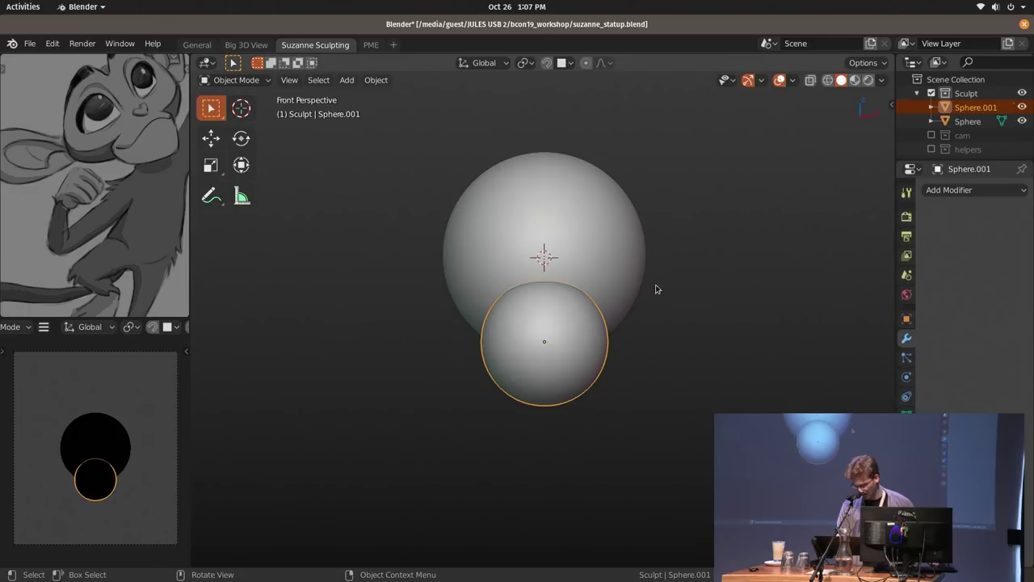
Duplicate the head sphere in orthographic front view, shrink the copy and place it at the head's side as an ear.
{"action": "key", "text": "KP_5"}
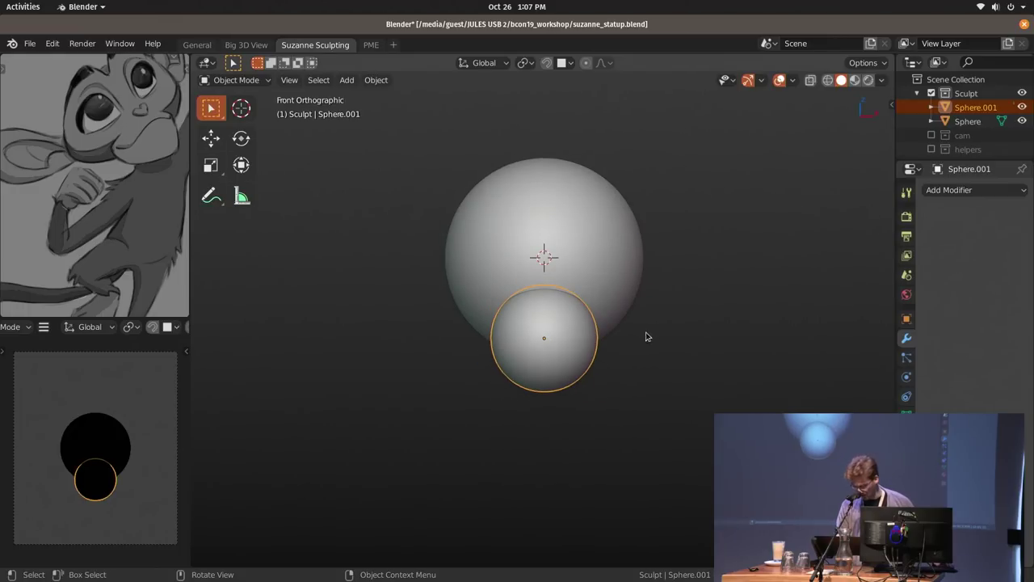
{"action": "key", "text": "grave"}
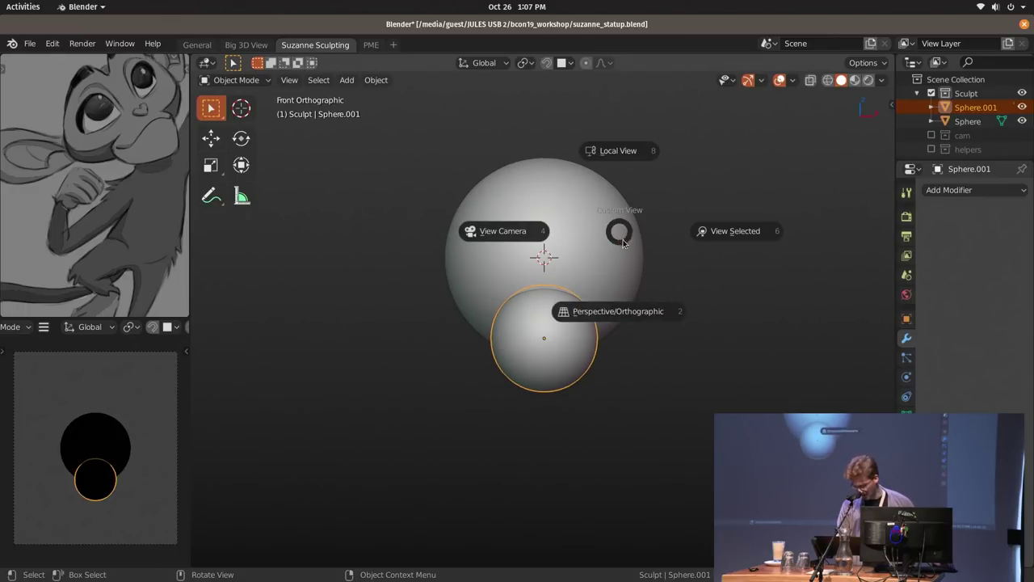
{"action": "key", "text": "Escape"}
{"action": "left_click", "coordinate": [619, 282]}
{"action": "key", "text": "shift+d"}
{"action": "key", "text": "s"}
{"action": "left_click", "coordinate": [694, 271]}
{"action": "key", "text": "ctrl+KP_1"}
{"action": "middle_click_drag", "start_coordinate": [687, 283], "coordinate": [754, 285], "text": "alt"}
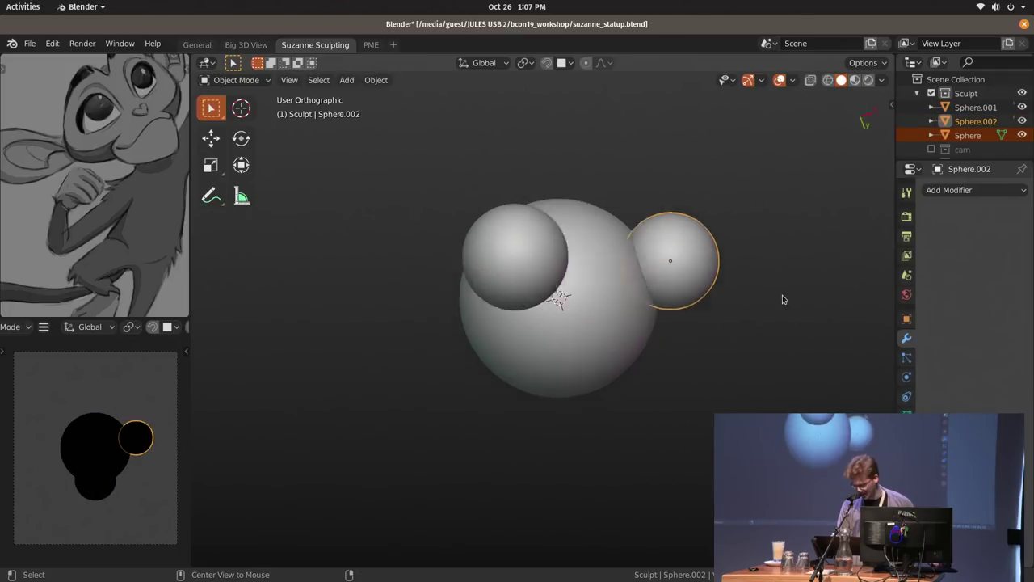
Flatten the ear sphere from front to back by scaling it along Y.
{"action": "middle_click_drag", "start_coordinate": [629, 251], "coordinate": [667, 297], "text": "shift"}
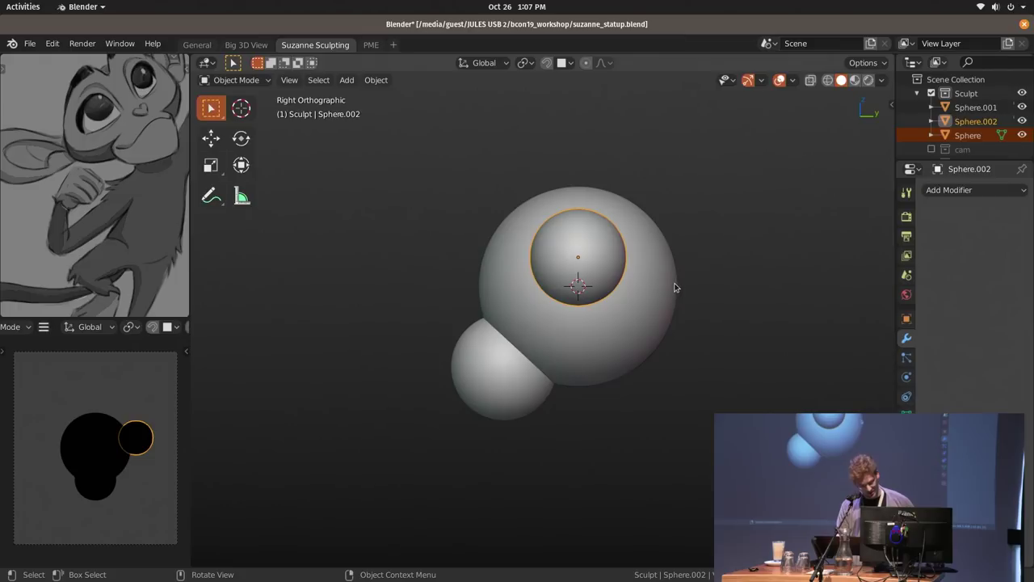
{"action": "key", "text": "s"}
{"action": "key", "text": "y"}
{"action": "left_click", "coordinate": [637, 268]}
{"action": "middle_click_drag", "start_coordinate": [632, 257], "coordinate": [586, 233], "text": "alt"}
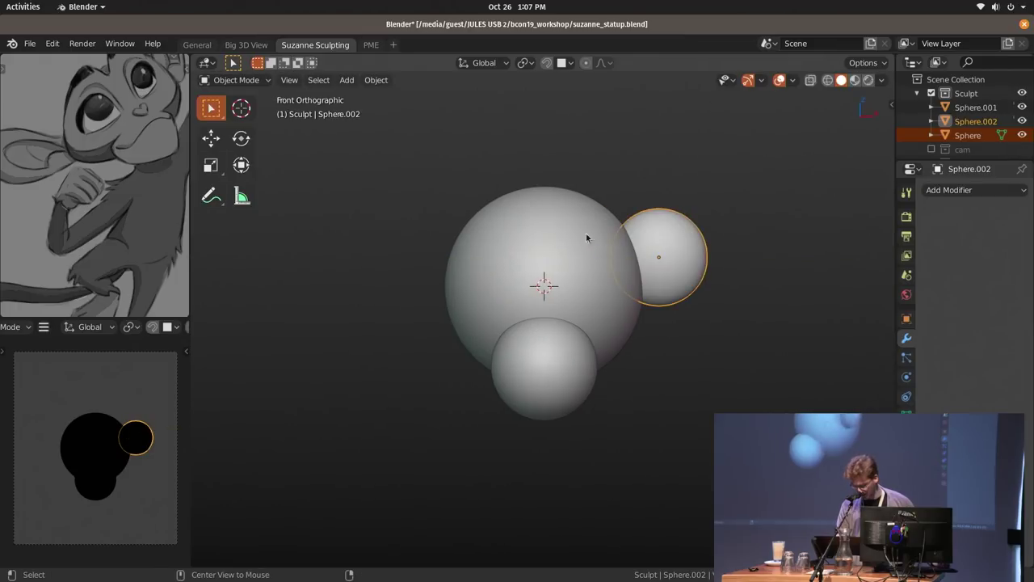
Adjust the ear's overall size and stretch it sideways along X into a long ellipsoid.
{"action": "key", "text": "s"}
{"action": "left_click", "coordinate": [702, 320]}
{"action": "key", "text": "s"}
{"action": "key", "text": "x"}
{"action": "left_click", "coordinate": [785, 330]}
Rotate the ear so it tilts upward and outward, and position it against the side of the head.
{"action": "key", "text": "r"}
{"action": "left_click", "coordinate": [781, 273]}
{"action": "key", "text": "g"}
{"action": "left_click", "coordinate": [826, 231]}
{"action": "key", "text": "g"}
{"action": "left_click", "coordinate": [727, 317]}
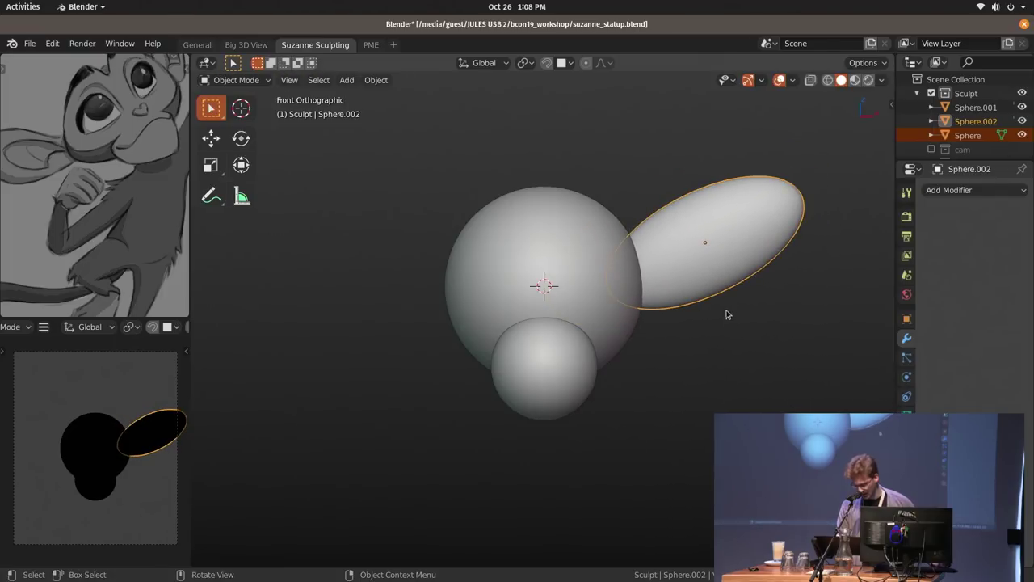
Select the head sphere, make the silhouette preview taller and widen the column holding it and the concept drawing.
{"action": "scroll", "coordinate": [128, 139], "scroll_direction": "down", "scroll_amount": 3}
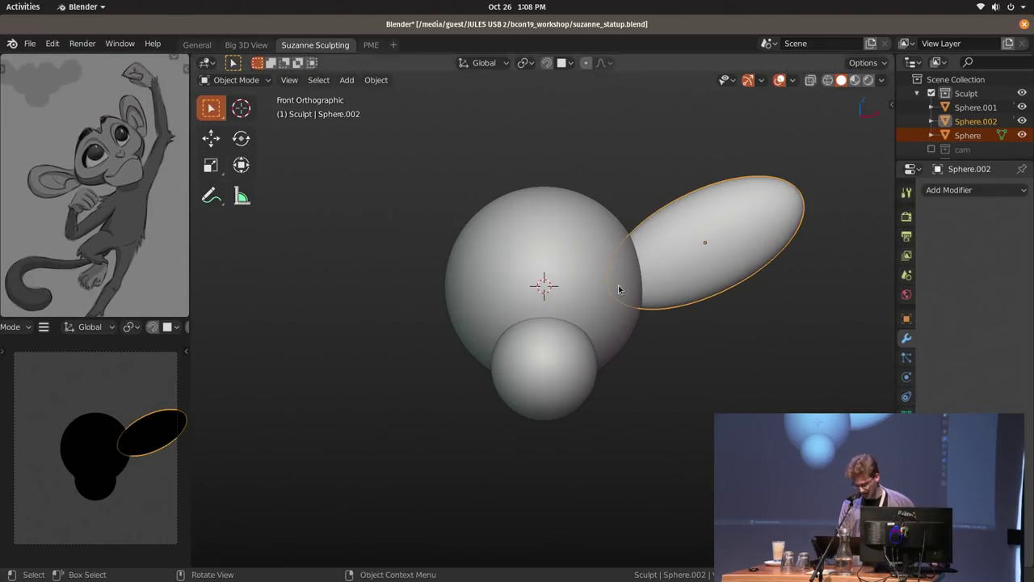
{"action": "middle_click_drag", "start_coordinate": [634, 321], "coordinate": [641, 201], "text": "shift"}
{"action": "left_click", "coordinate": [627, 228]}
{"action": "key", "text": "KP_3"}
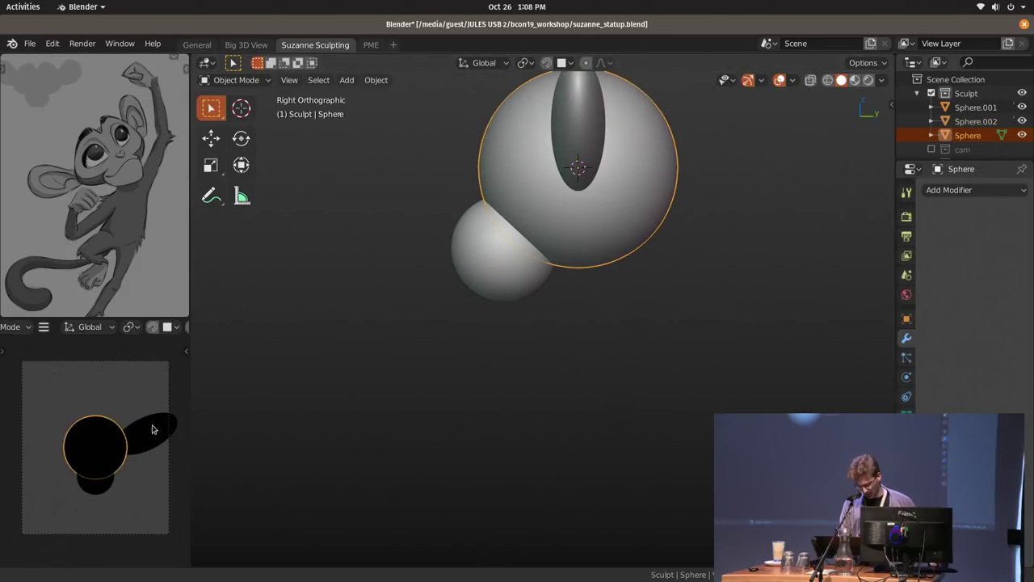
{"action": "left_click_drag", "start_coordinate": [161, 317], "coordinate": [162, 303]}
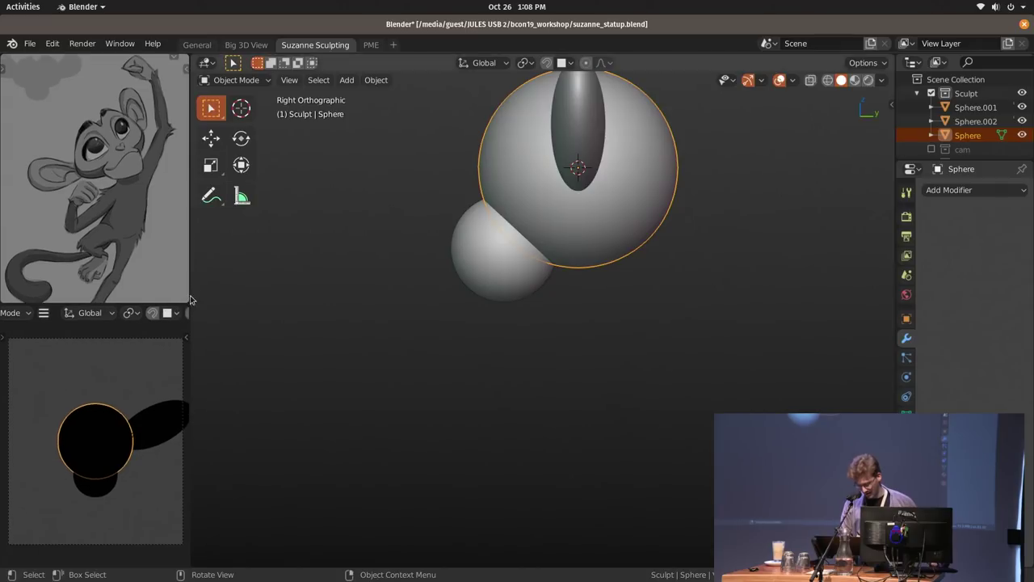
{"action": "left_click_drag", "start_coordinate": [189, 295], "coordinate": [207, 294]}
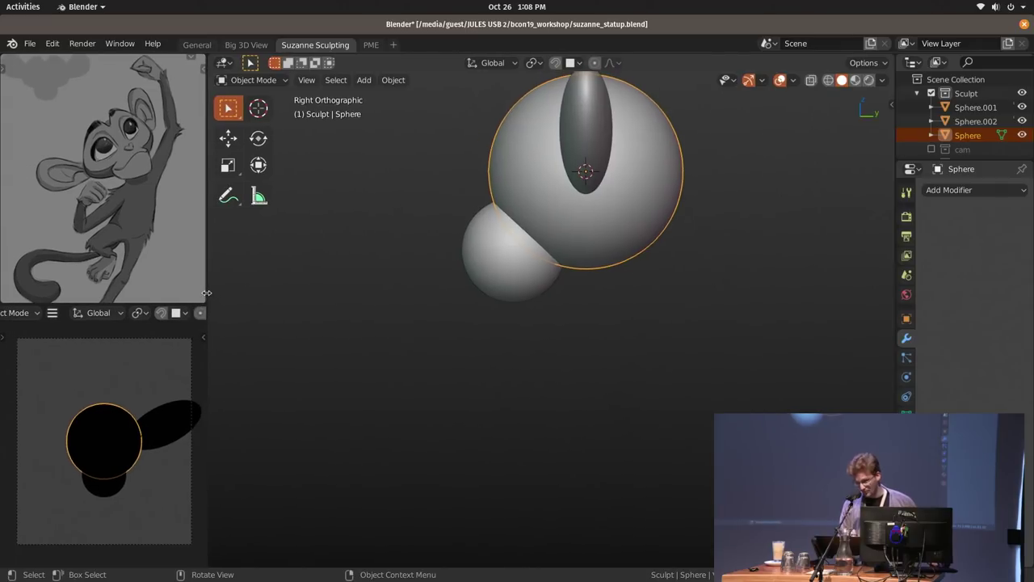
Duplicate the head sphere, shrink the copy beneath the head and stretch it along Z to form the neck.
{"action": "middle_click_drag", "start_coordinate": [588, 301], "coordinate": [615, 272], "text": "ctrl"}
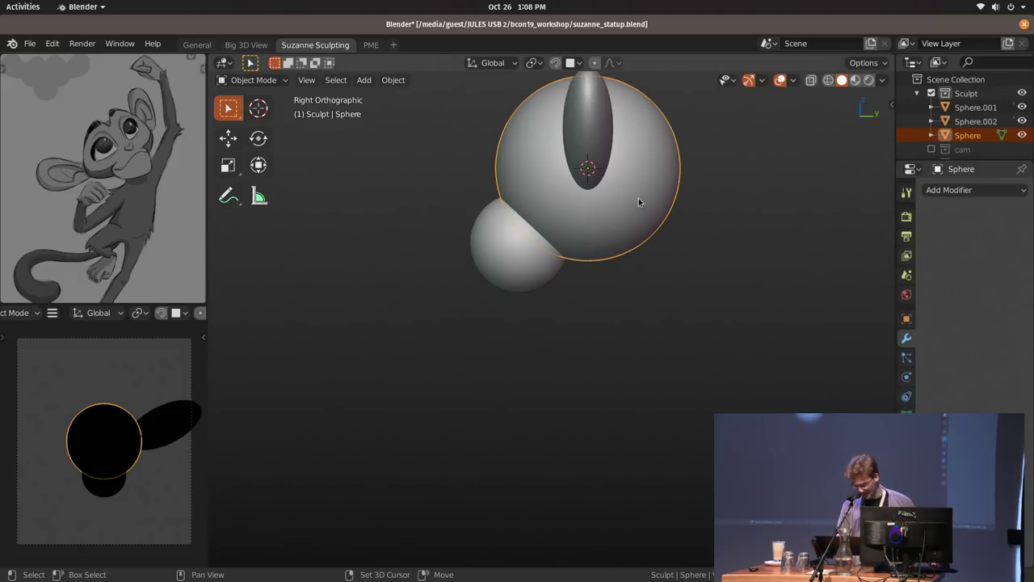
{"action": "key", "text": "shift+d"}
{"action": "key", "text": "s"}
{"action": "left_click", "coordinate": [621, 305]}
{"action": "key", "text": "s"}
{"action": "key", "text": "z"}
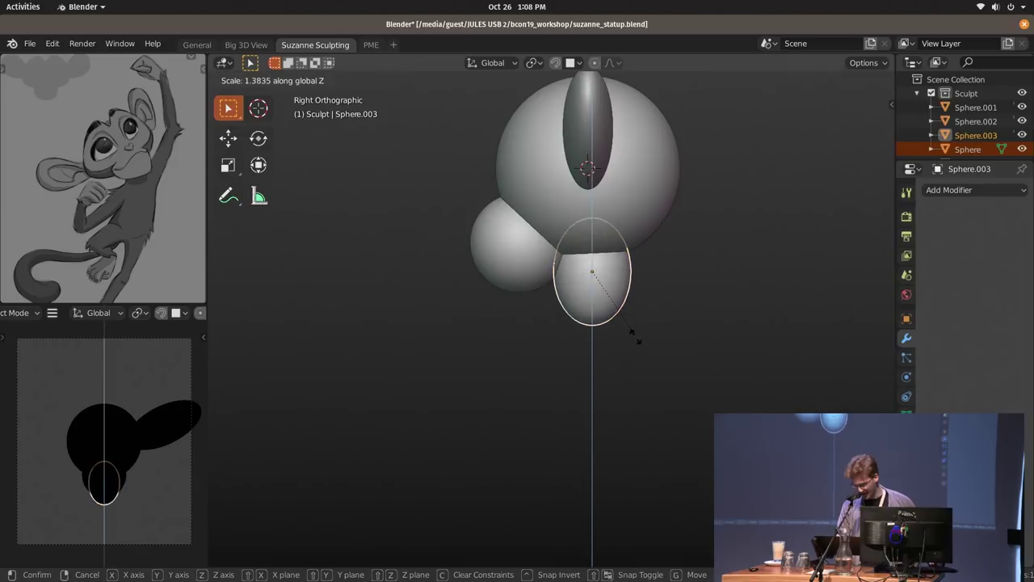
{"action": "left_click", "coordinate": [619, 319]}
Duplicate the head sphere again and place a smaller copy directly below the neck as the upper body.
{"action": "key", "text": "KP_1"}
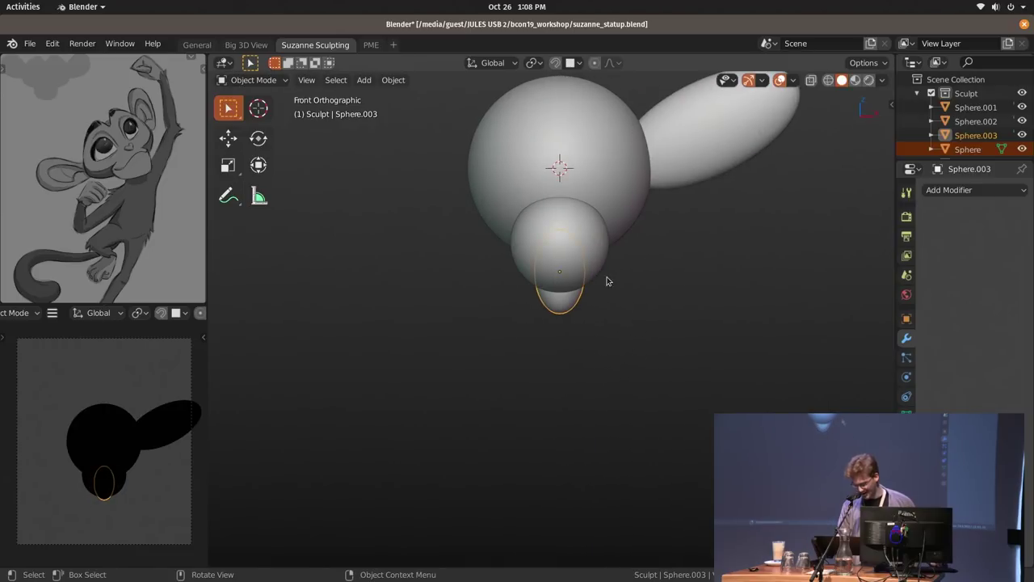
{"action": "middle_click_drag", "start_coordinate": [612, 321], "coordinate": [618, 288], "text": "shift"}
{"action": "left_click", "coordinate": [629, 154]}
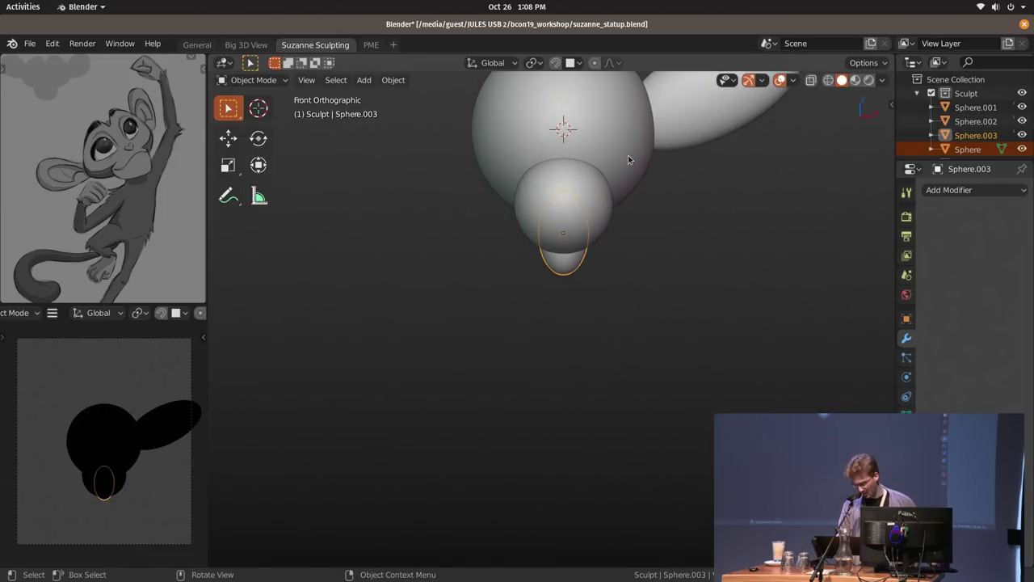
{"action": "key", "text": "shift+d"}
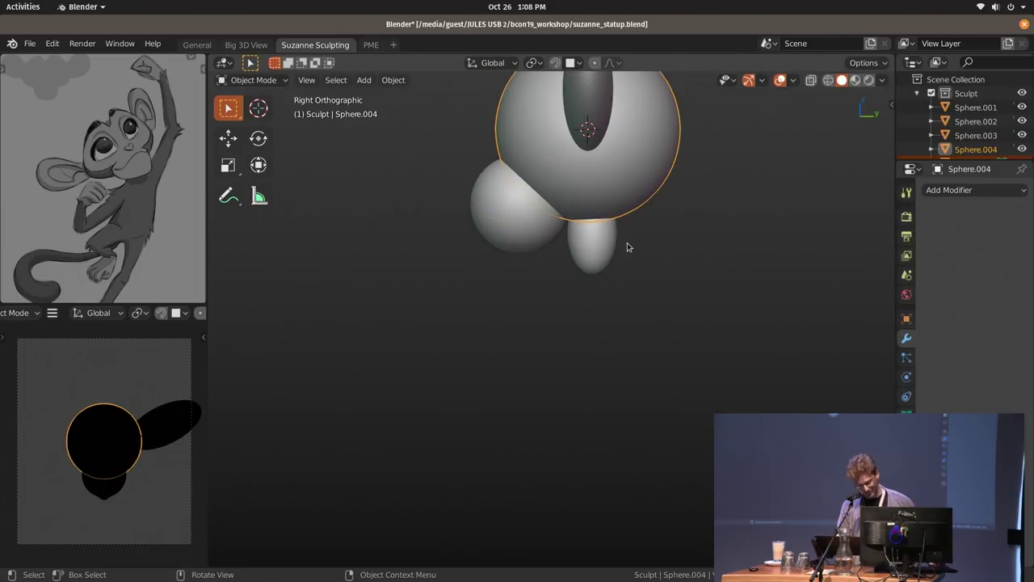
{"action": "key", "text": "shift+d"}
{"action": "left_click", "coordinate": [645, 404]}
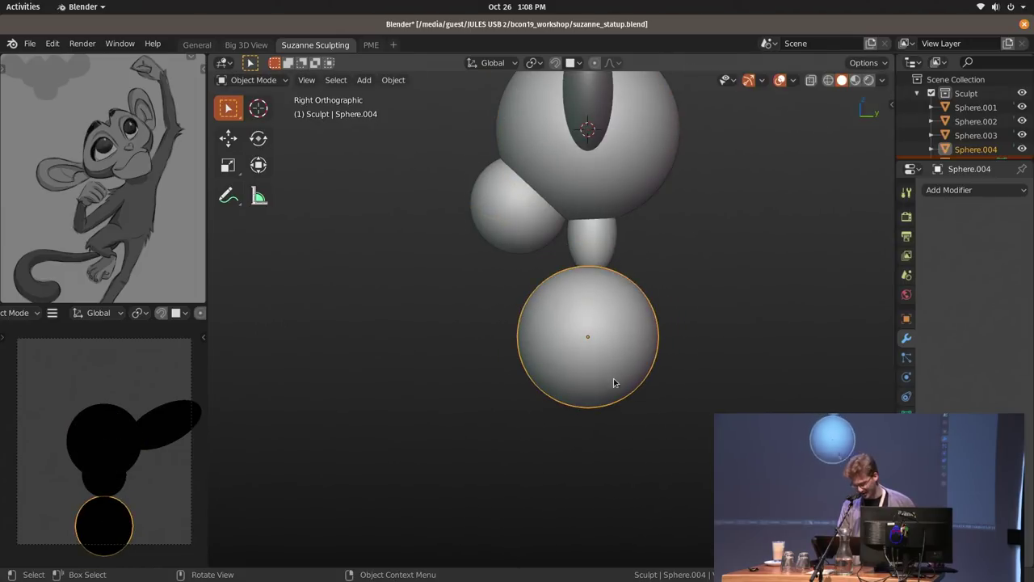
Narrow the upper body sphere along Y into an egg shape and move it slightly up and forward against the neck.
{"action": "key", "text": "s"}
{"action": "key", "text": "y"}
{"action": "left_click", "coordinate": [637, 352]}
{"action": "key", "text": "g"}
{"action": "left_click", "coordinate": [637, 346]}
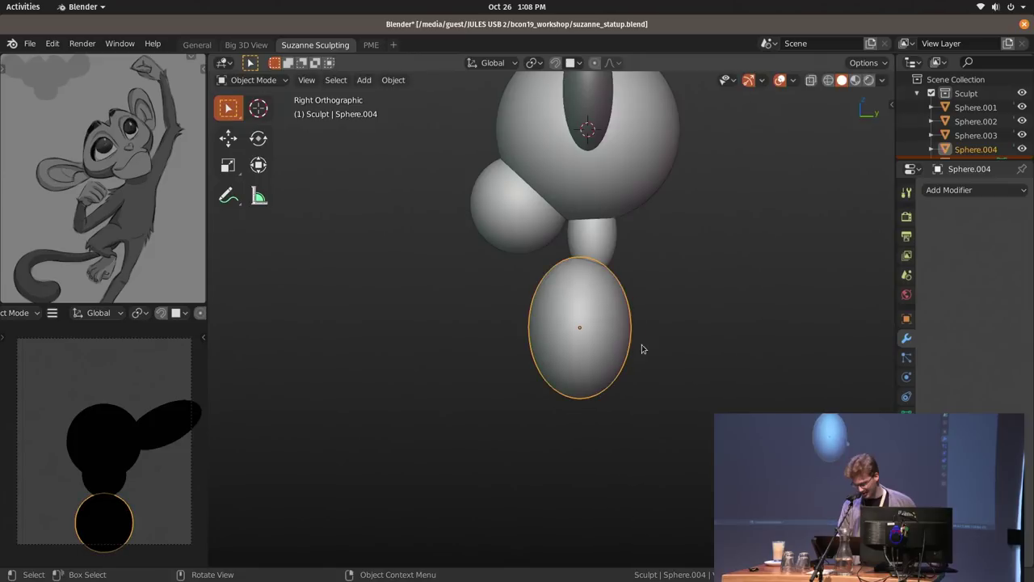
Tilt the upper body slightly in the side view and narrow it a little along X in the front view.
{"action": "key", "text": "s"}
{"action": "key", "text": "Escape"}
{"action": "key", "text": "KP_1"}
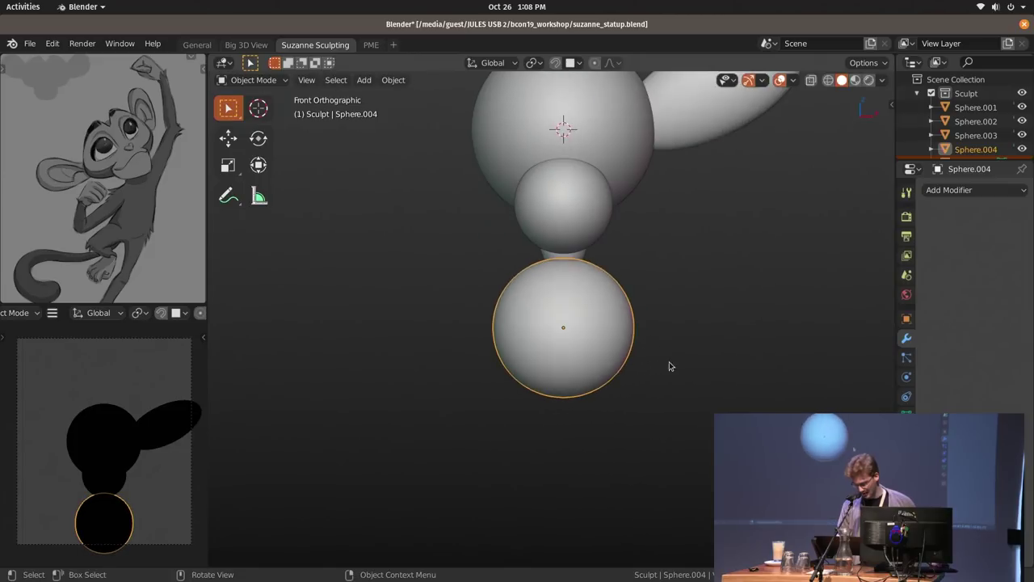
{"action": "key", "text": "s"}
{"action": "key", "text": "x"}
{"action": "left_click", "coordinate": [655, 360]}
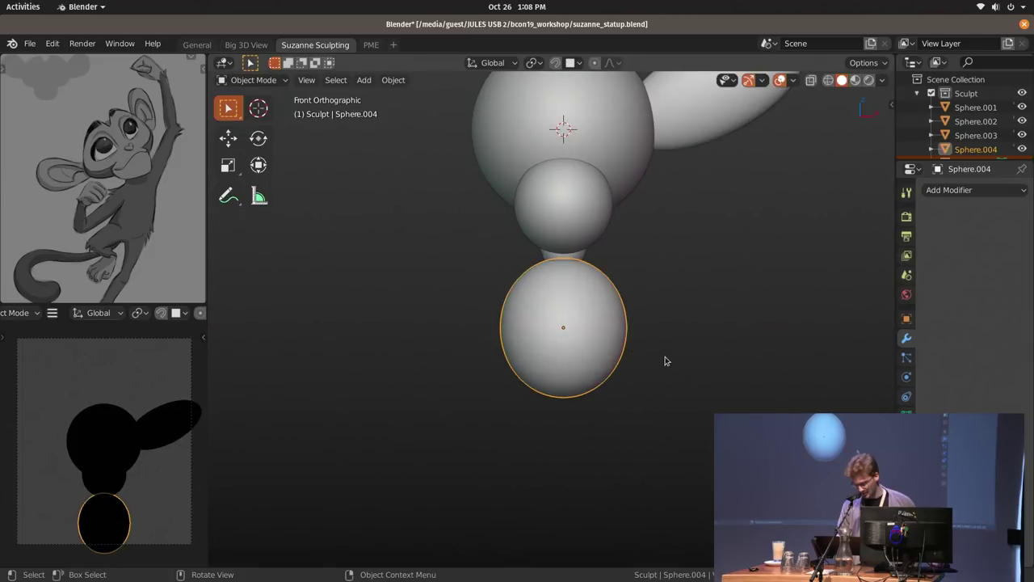
Duplicate the upper body in place and move the copy straight down along Z as an overlapping lower body.
{"action": "middle_click_drag", "start_coordinate": [614, 330], "coordinate": [611, 261], "text": "shift"}
{"action": "key", "text": "shift+d"}
{"action": "right_click", "coordinate": [608, 334]}
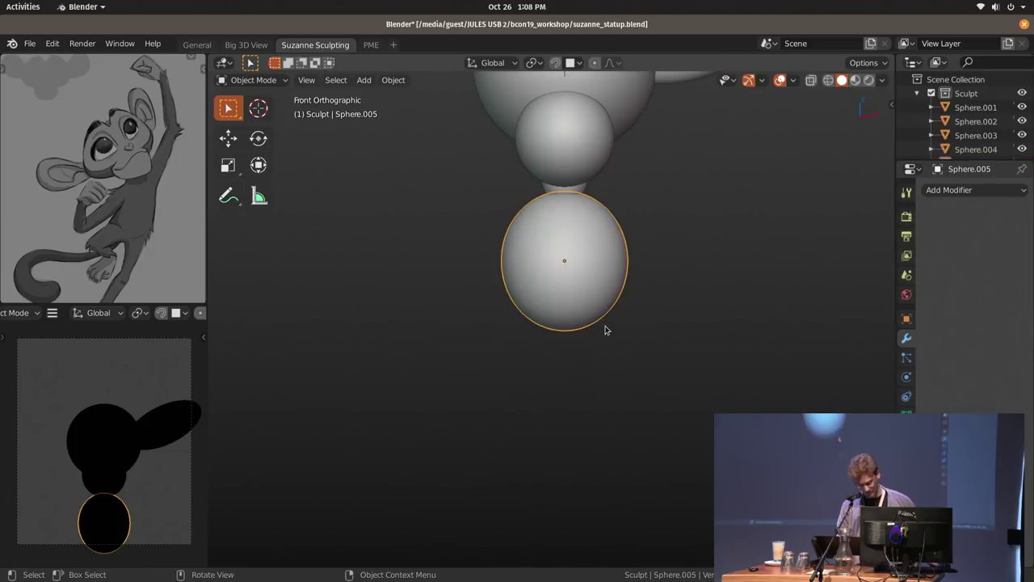
{"action": "middle_click_drag", "start_coordinate": [613, 333], "coordinate": [690, 308], "text": "alt"}
{"action": "key", "text": "g"}
{"action": "key", "text": "y"}
{"action": "key", "text": "Escape"}
{"action": "key", "text": "g"}
{"action": "key", "text": "z"}
{"action": "left_click", "coordinate": [681, 391]}
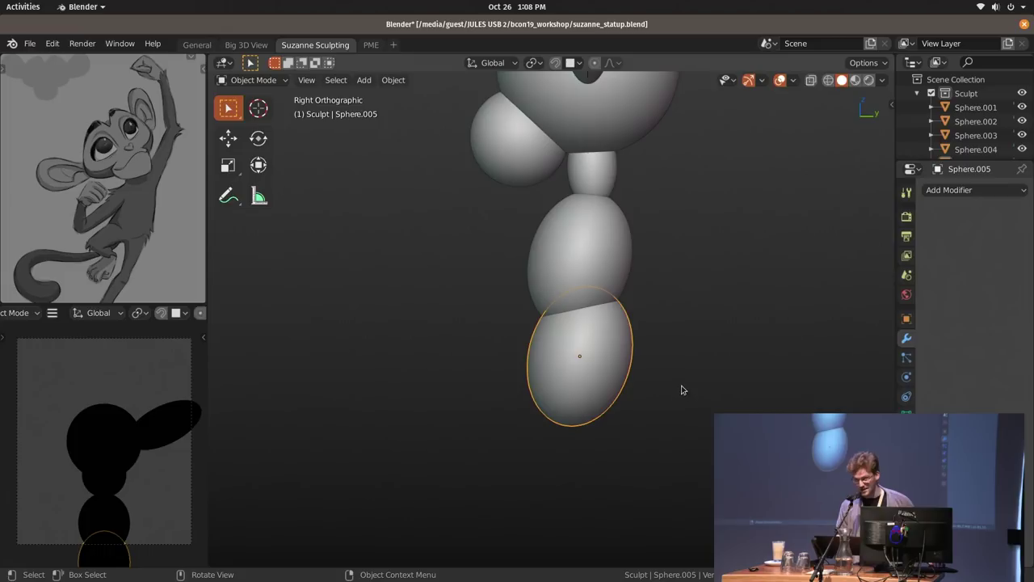
Tilt the lower body opposite to the upper body in side view and scale it up slightly.
{"action": "key", "text": "r"}
{"action": "left_click", "coordinate": [690, 363]}
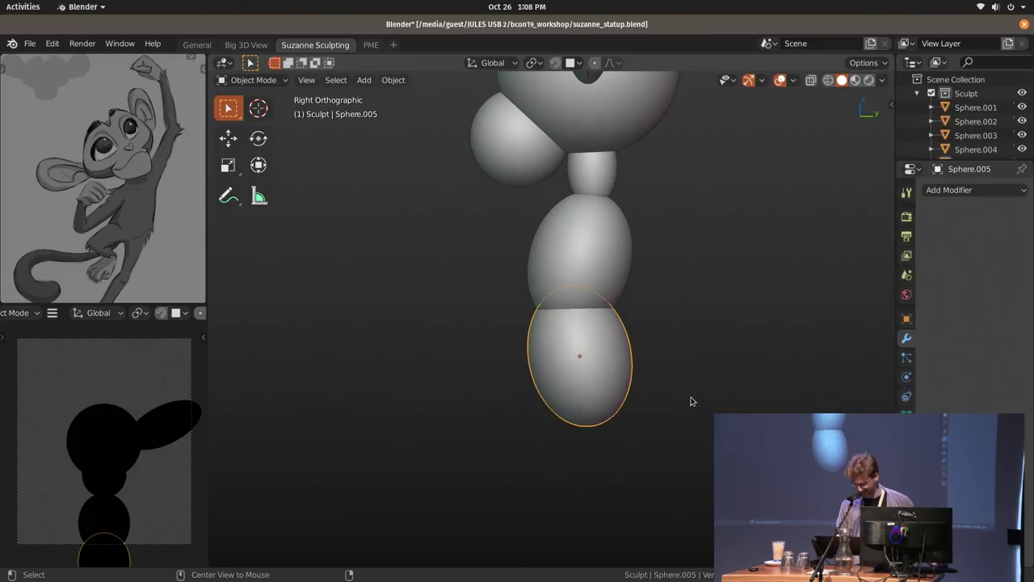
{"action": "key", "text": "KP_1"}
{"action": "key", "text": "s"}
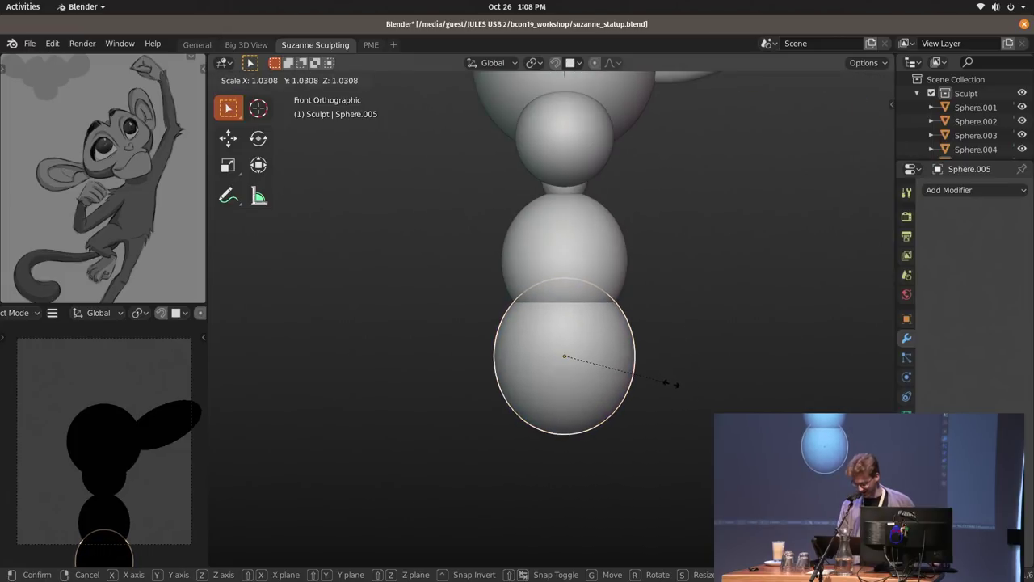
{"action": "left_click", "coordinate": [667, 385]}
Scale both body spheres down slightly together and move the lower one up a little along Z.
{"action": "key", "text": "a"}
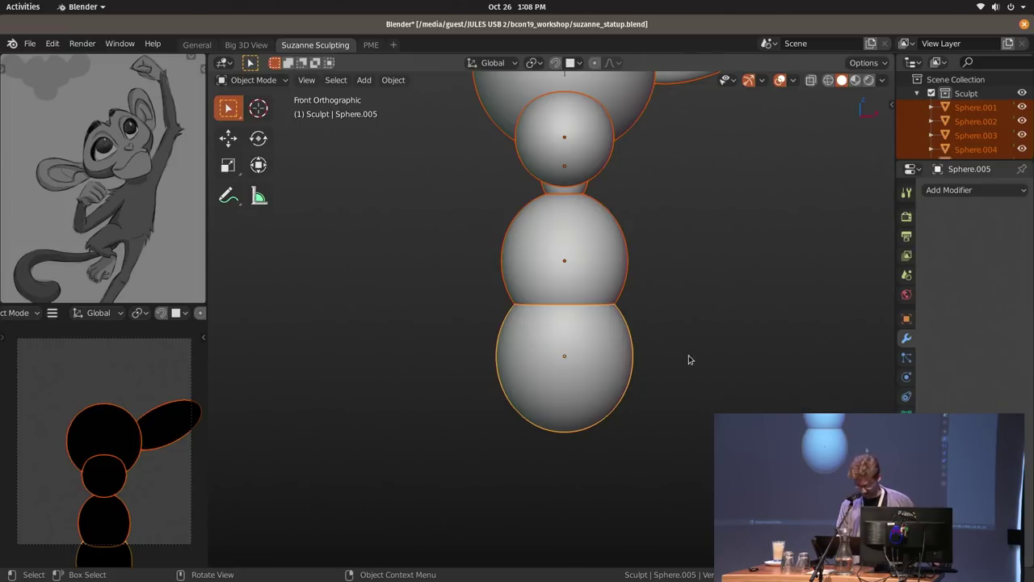
{"action": "key", "text": "alt+a"}
{"action": "scroll", "coordinate": [604, 302], "scroll_direction": "up", "scroll_amount": 5, "text": "shift"}
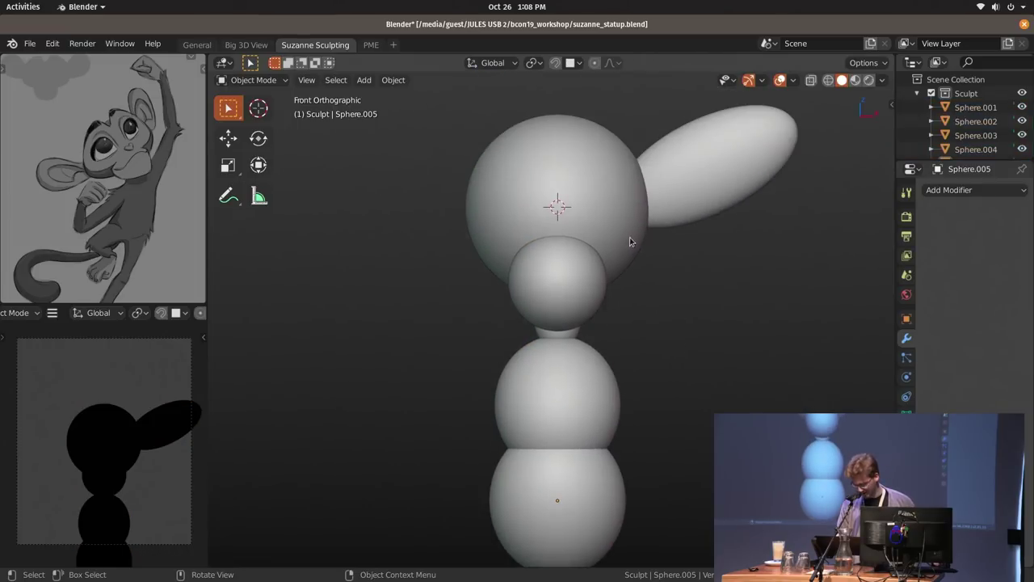
{"action": "left_click_drag", "start_coordinate": [625, 374], "coordinate": [620, 294], "text": "shift"}
{"action": "left_click", "coordinate": [604, 353]}
{"action": "left_click", "coordinate": [615, 412], "text": "shift"}
{"action": "key", "text": "s"}
{"action": "left_click", "coordinate": [650, 404]}
{"action": "key", "text": "alt+a"}
{"action": "left_click", "coordinate": [591, 413], "text": "shift"}
{"action": "key", "text": "g"}
{"action": "key", "text": "z"}
{"action": "left_click", "coordinate": [631, 369]}
Apply the scale and rotation of all the spheres, including the ear, and clear the selection.
{"action": "key", "text": "alt+a"}
{"action": "middle_click_drag", "start_coordinate": [597, 180], "coordinate": [646, 232], "text": "shift"}
{"action": "left_click", "coordinate": [649, 229]}
{"action": "middle_click_drag", "start_coordinate": [722, 245], "coordinate": [710, 289]}
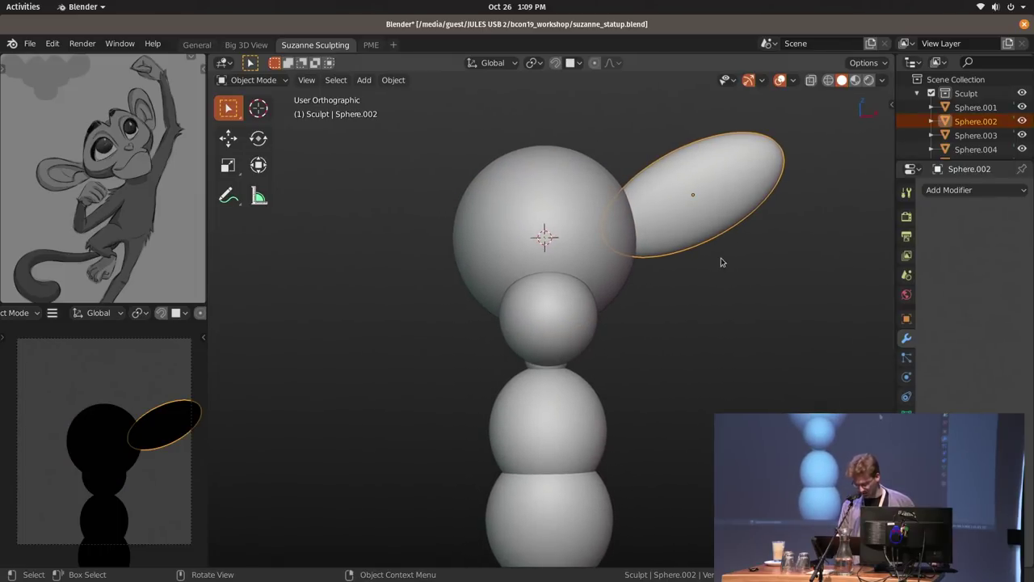
{"action": "middle_click_drag", "start_coordinate": [746, 269], "coordinate": [706, 253]}
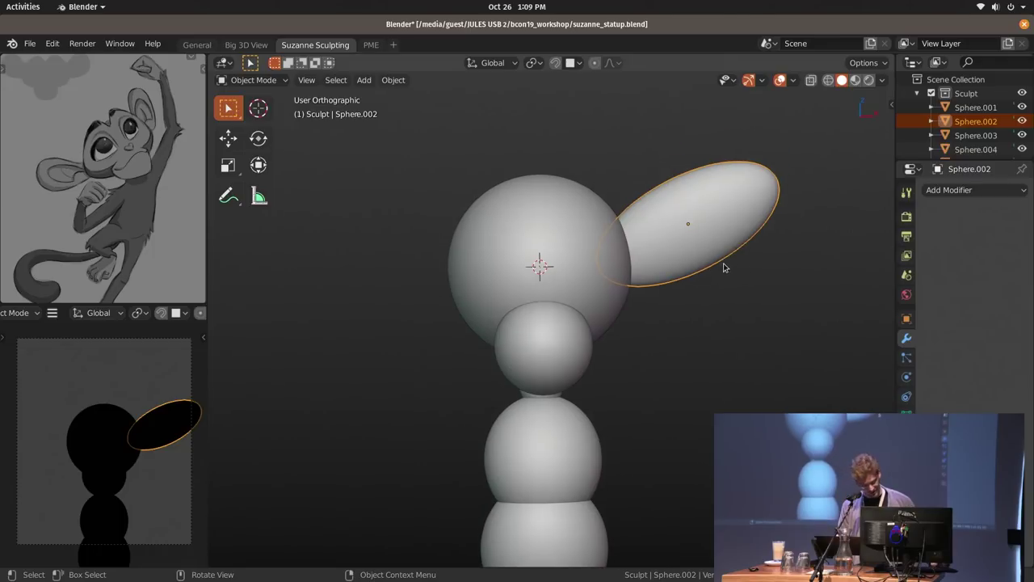
{"action": "key", "text": "ctrl+a"}
{"action": "left_click", "coordinate": [695, 287]}
{"action": "key", "text": "a"}
{"action": "middle_click_drag", "start_coordinate": [695, 289], "coordinate": [692, 249], "text": "shift"}
{"action": "key", "text": "ctrl+a"}
{"action": "left_click", "coordinate": [687, 278]}
{"action": "key", "text": "ctrl+a"}
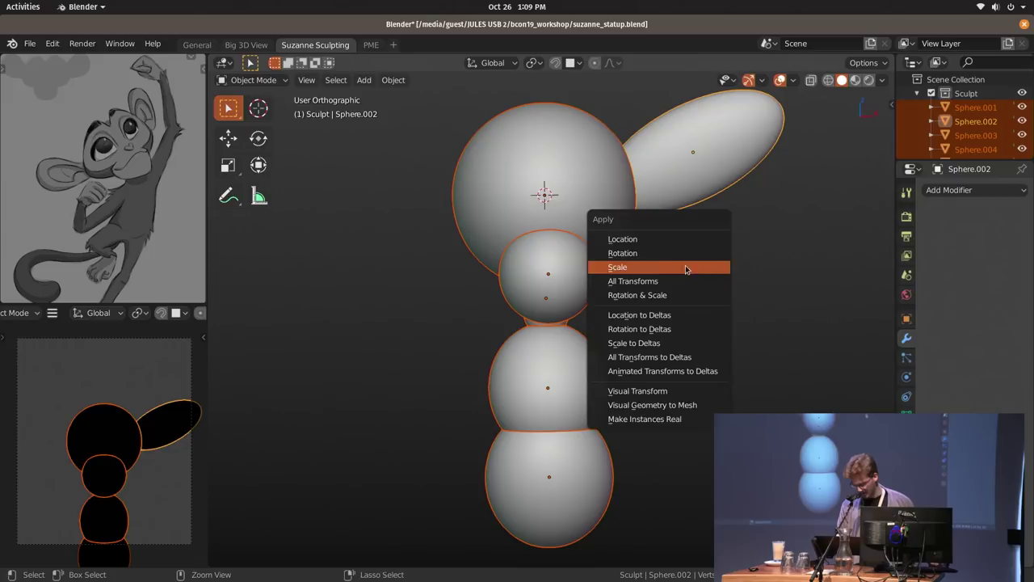
{"action": "left_click", "coordinate": [681, 257]}
{"action": "key", "text": "alt+a"}
Try mirroring an independent copy of the ear along X on the opposite side of the head, and delete that copy.
{"action": "middle_click_drag", "start_coordinate": [682, 213], "coordinate": [679, 266], "text": "shift"}
{"action": "left_click", "coordinate": [685, 263]}
{"action": "key", "text": "KP_1"}
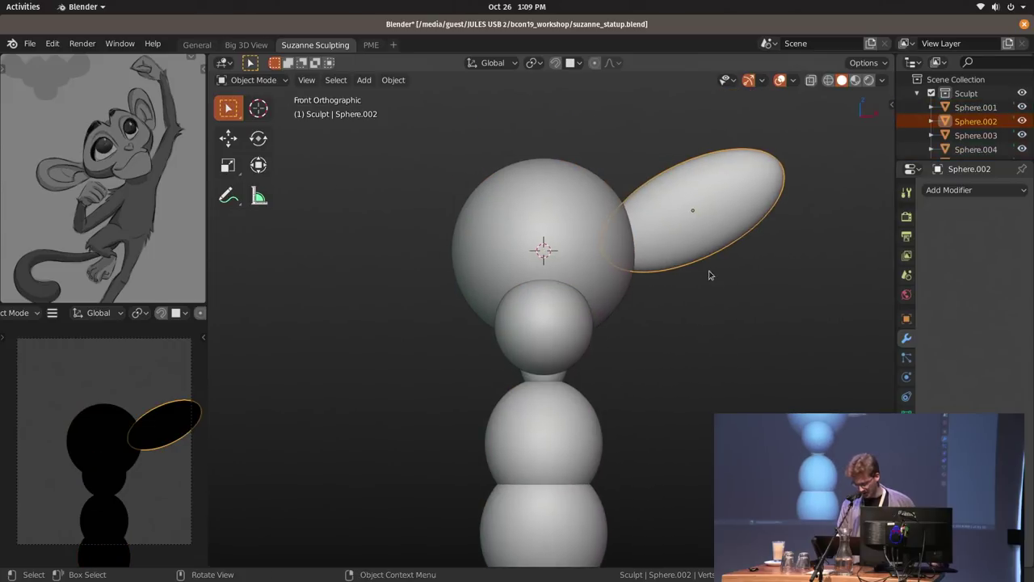
{"action": "key", "text": "shift+d"}
{"action": "left_click", "coordinate": [512, 293]}
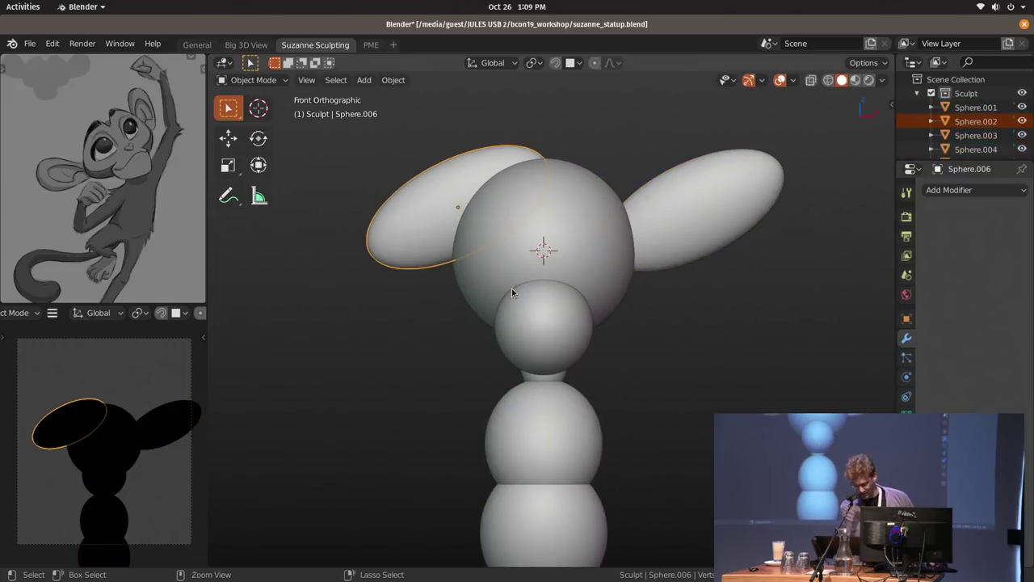
{"action": "key", "text": "ctrl+m"}
{"action": "key", "text": "x"}
{"action": "key", "text": "Return"}
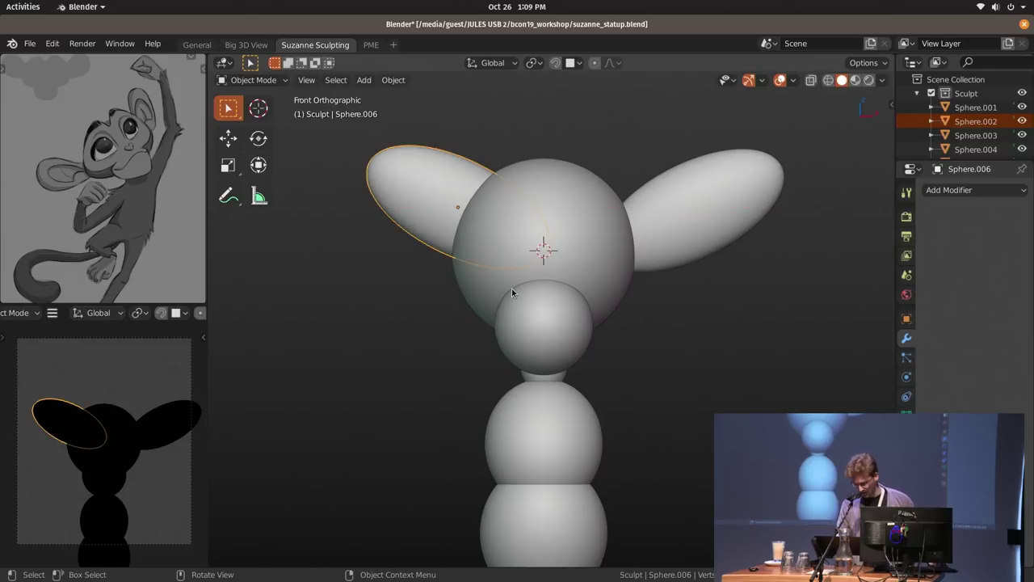
{"action": "key", "text": "Delete"}
Make a linked duplicate of the ear on the opposite side of the head and mirror it along global X.
{"action": "left_click", "coordinate": [709, 235]}
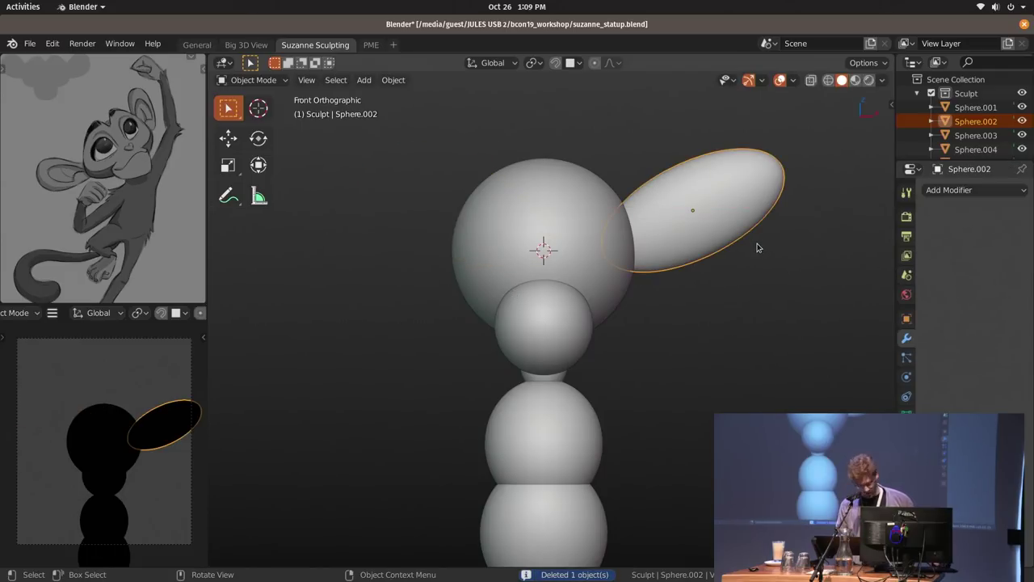
{"action": "key", "text": "alt+d"}
{"action": "left_click", "coordinate": [495, 256]}
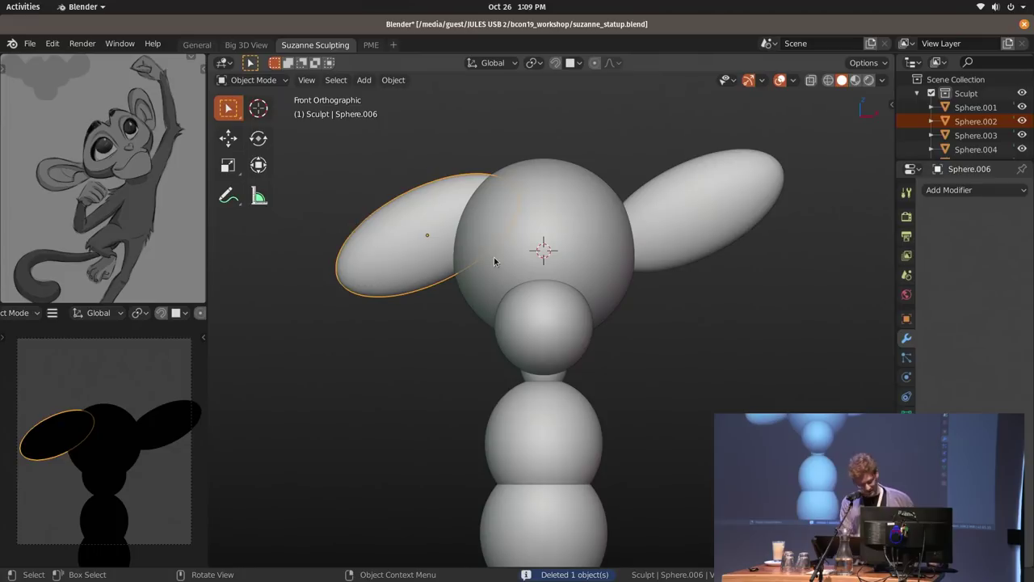
{"action": "key", "text": "ctrl+m"}
{"action": "key", "text": "x"}
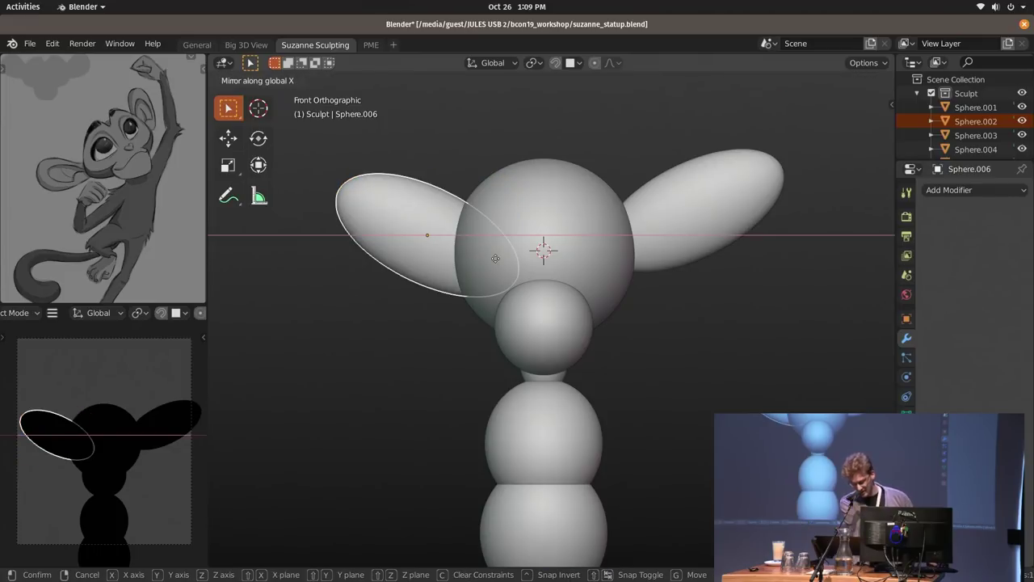
{"action": "key", "text": "Return"}
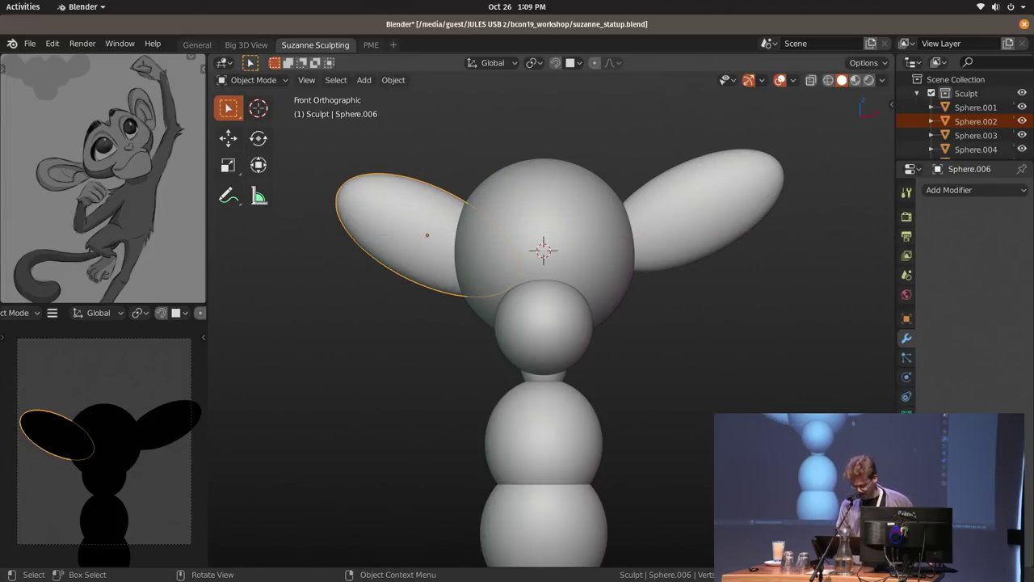
Move and rotate the mirrored ear so it attaches to the side of the head with an upward, outward tilt.
{"action": "key", "text": "g"}
{"action": "left_click", "coordinate": [619, 277]}
{"action": "key", "text": "r"}
{"action": "left_click", "coordinate": [650, 237]}
Sculpt the original ear's outer end broader with the Snake Hook brush, raising its radius to 204 px, and return to Object Mode.
{"action": "left_click", "coordinate": [691, 218]}
{"action": "key", "text": "ctrl+Tab"}
{"action": "left_click", "coordinate": [736, 293]}
{"action": "key", "text": "k"}
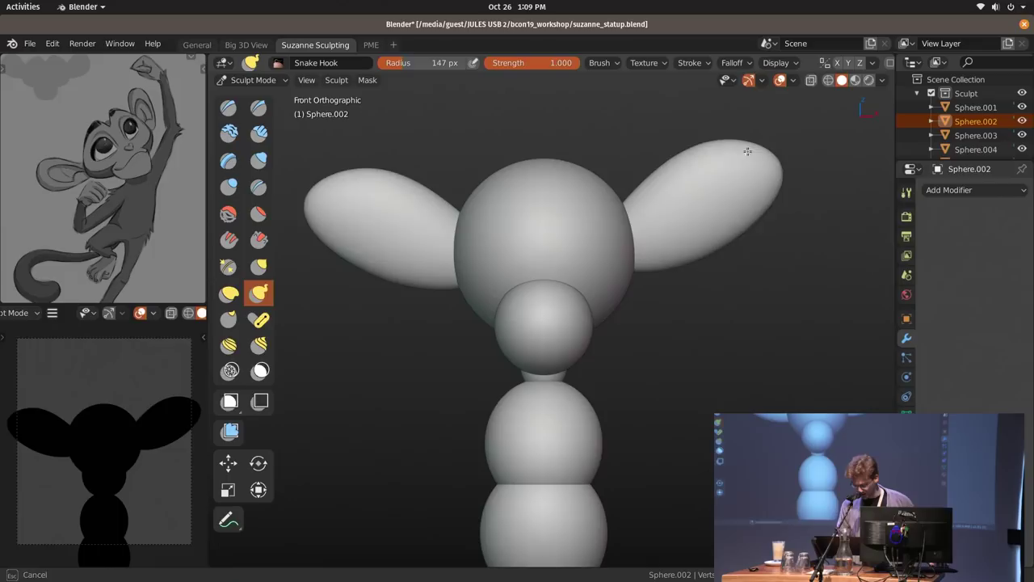
{"action": "left_click_drag", "start_coordinate": [748, 152], "coordinate": [747, 146]}
{"action": "key", "text": "f"}
{"action": "left_click", "coordinate": [843, 204]}
{"action": "left_click_drag", "start_coordinate": [736, 200], "coordinate": [745, 211]}
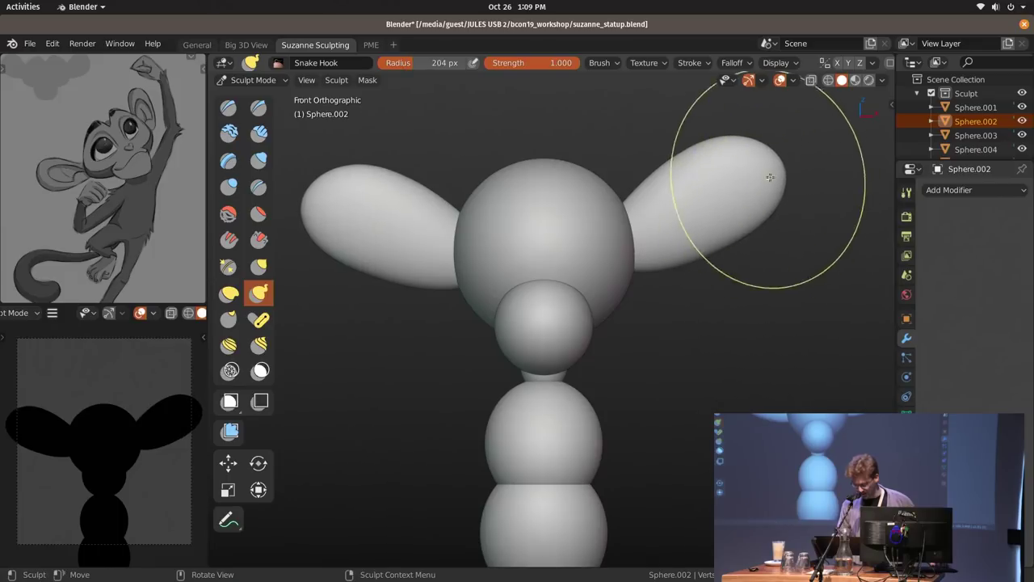
{"action": "key", "text": "ctrl+Tab"}
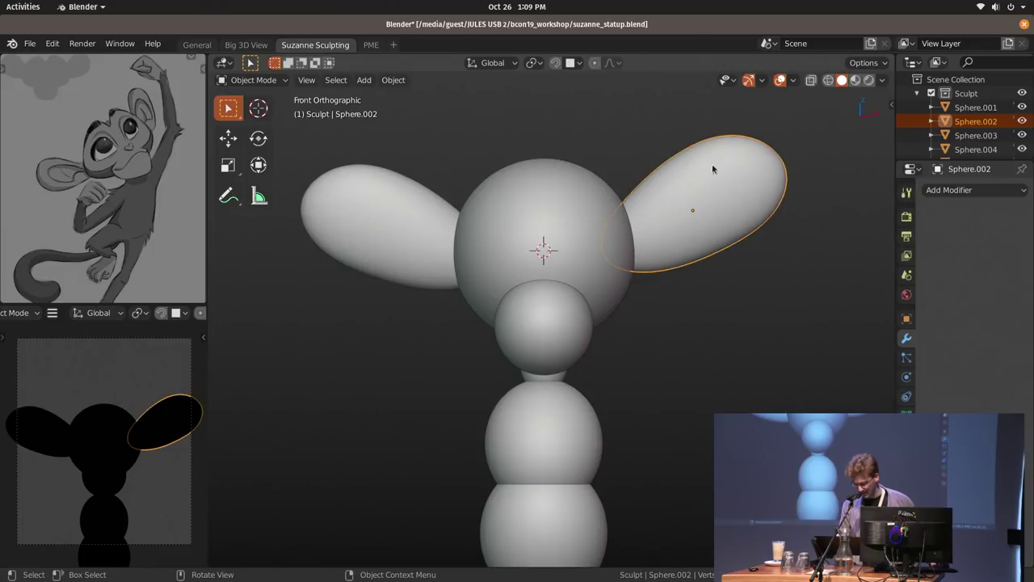
Scale the whole figure down and move it up so the head, ears and body fit inside the camera frame.
{"action": "middle_click_drag", "start_coordinate": [727, 263], "coordinate": [655, 232], "text": "shift"}
{"action": "left_click", "coordinate": [660, 265]}
{"action": "middle_click_drag", "start_coordinate": [597, 312], "coordinate": [607, 273], "text": "shift"}
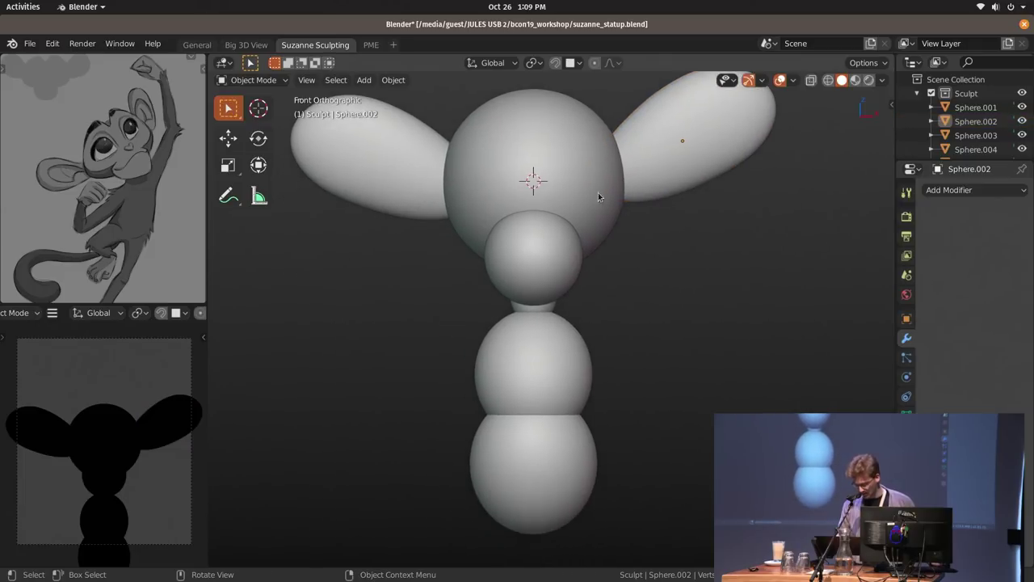
{"action": "middle_click_drag", "start_coordinate": [580, 338], "coordinate": [568, 268], "text": "shift"}
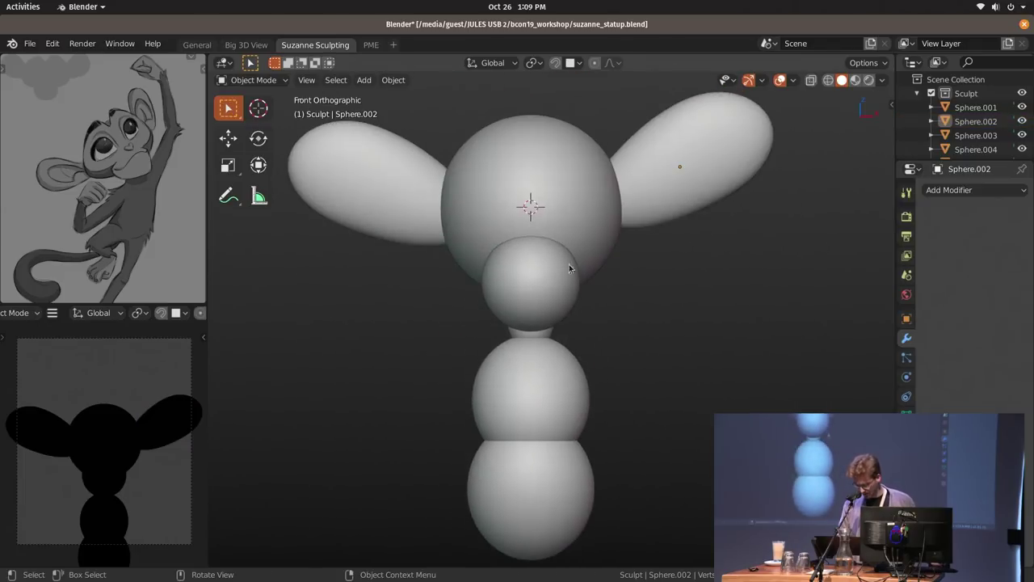
{"action": "middle_click_drag", "start_coordinate": [574, 353], "coordinate": [582, 313], "text": "shift"}
{"action": "scroll", "coordinate": [132, 461], "scroll_direction": "down", "scroll_amount": 1}
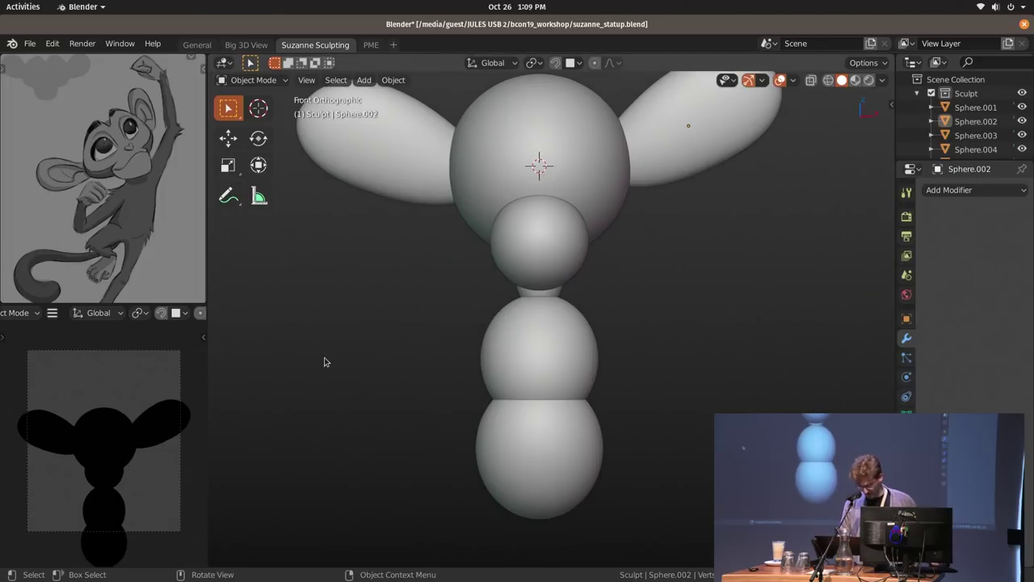
{"action": "key", "text": "a"}
{"action": "key", "text": "s"}
{"action": "left_click", "coordinate": [616, 336]}
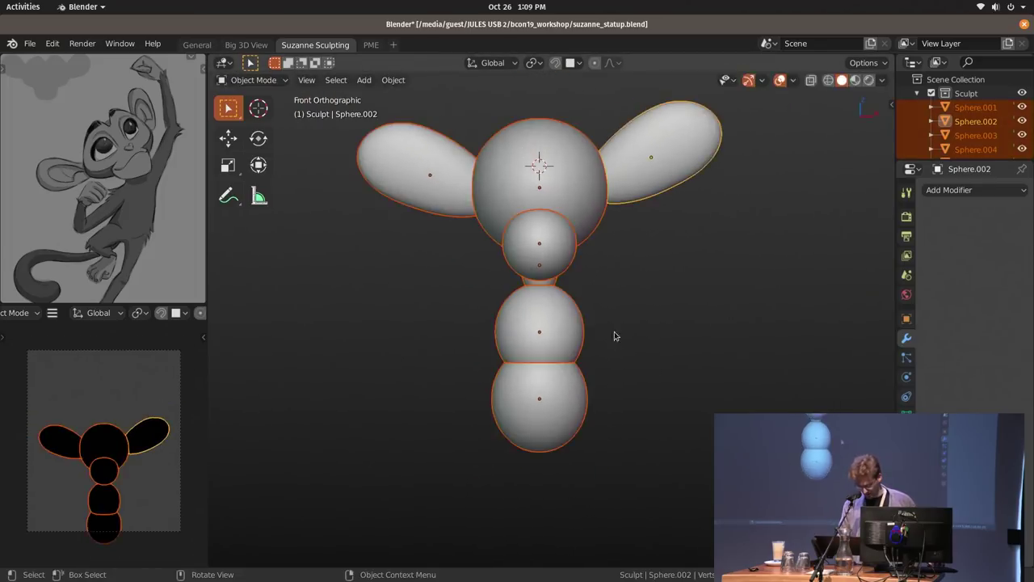
{"action": "key", "text": "g"}
{"action": "left_click", "coordinate": [618, 246]}
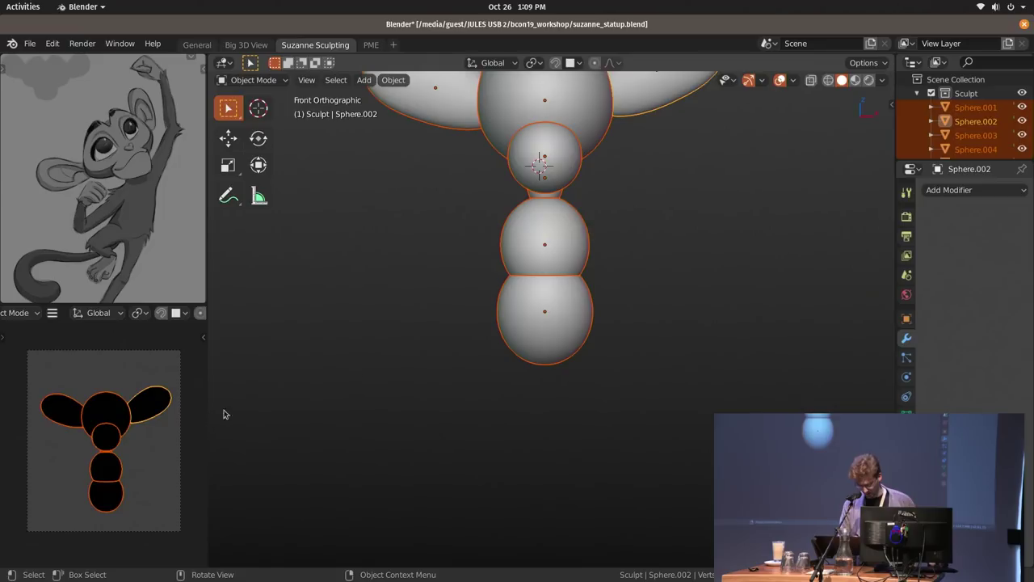
Look through the scene camera in the main 3D view with the whole figure framed.
{"action": "key", "text": "grave"}
{"action": "left_click", "coordinate": [630, 319]}
{"action": "key", "text": "grave"}
{"action": "left_click", "coordinate": [739, 290]}
{"action": "key", "text": "grave"}
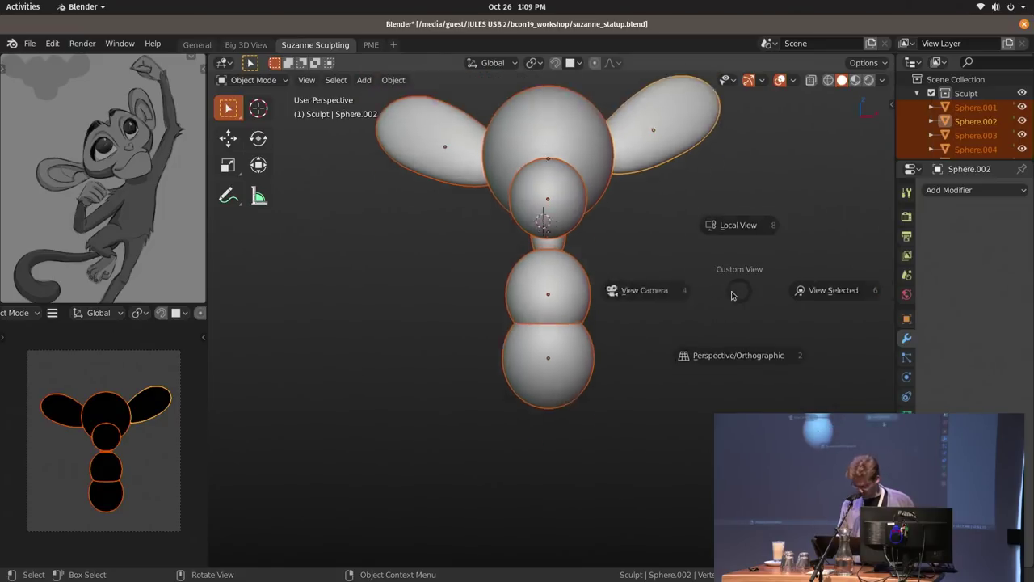
{"action": "left_click", "coordinate": [644, 293]}
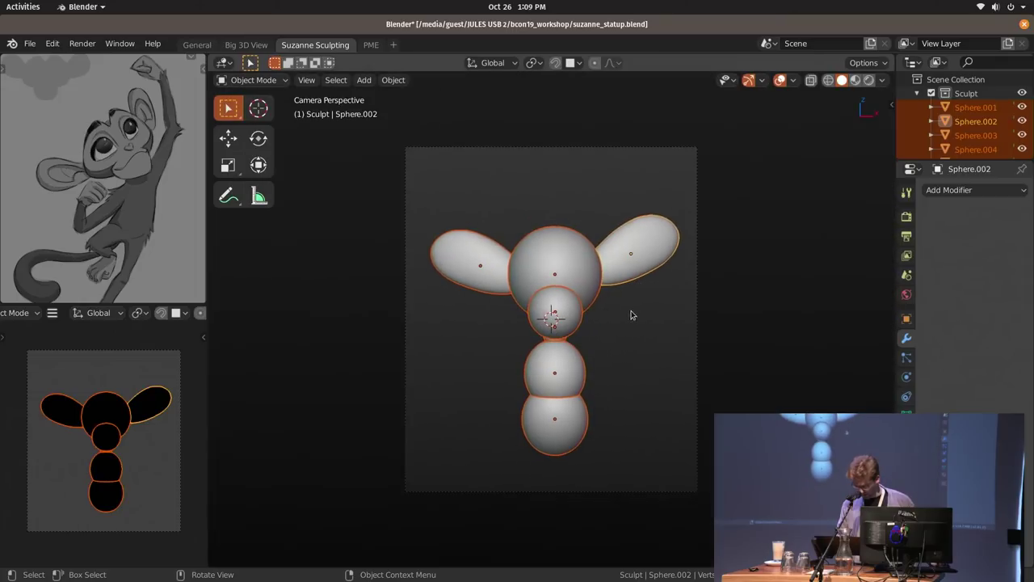
{"action": "scroll", "coordinate": [655, 297], "scroll_direction": "up", "scroll_amount": 1}
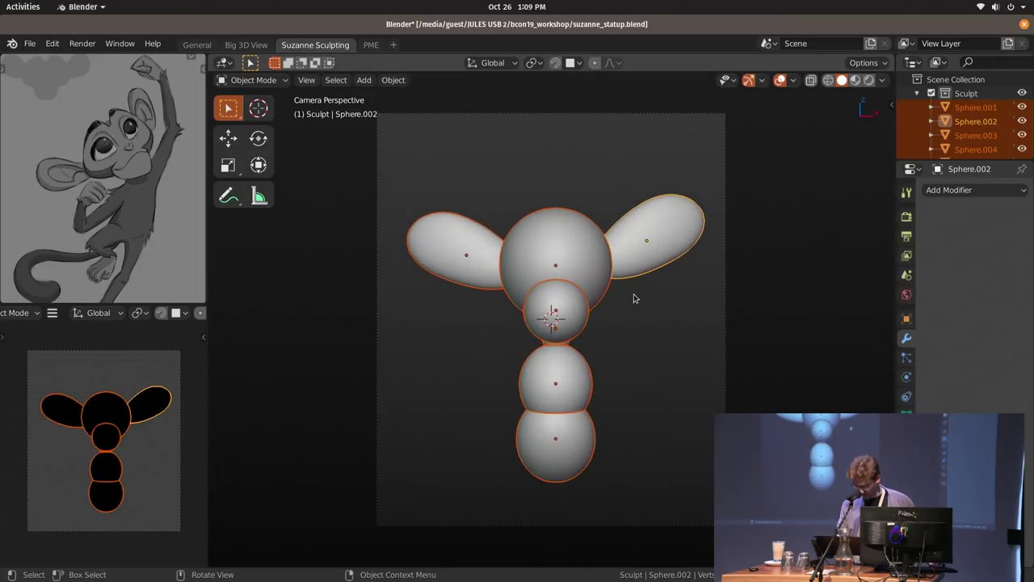
Rotate the whole figure into a dynamic tilt like the concept drawing, repositioning it and scaling it down slightly within the frame.
{"action": "key", "text": "r"}
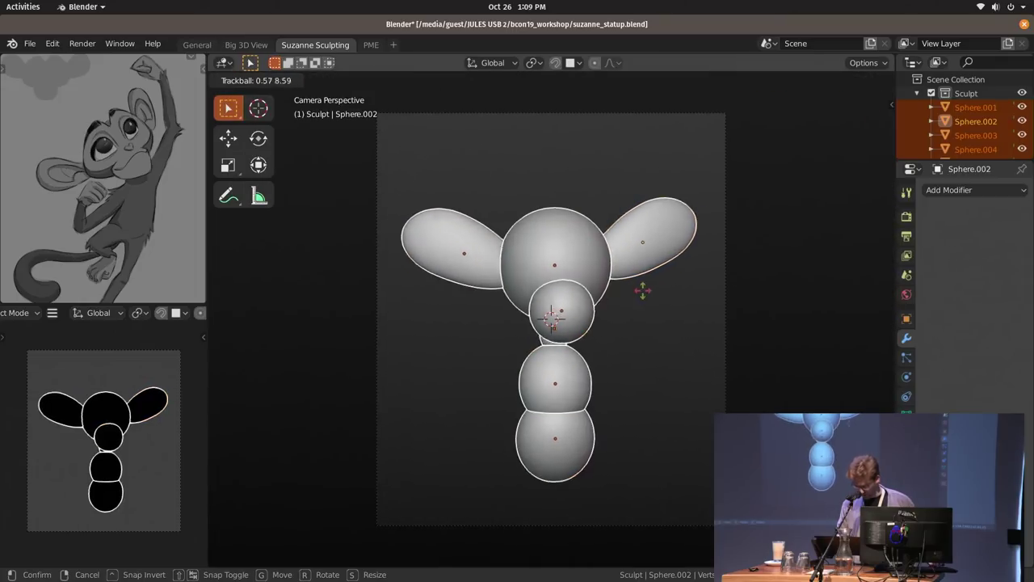
{"action": "key", "text": "g"}
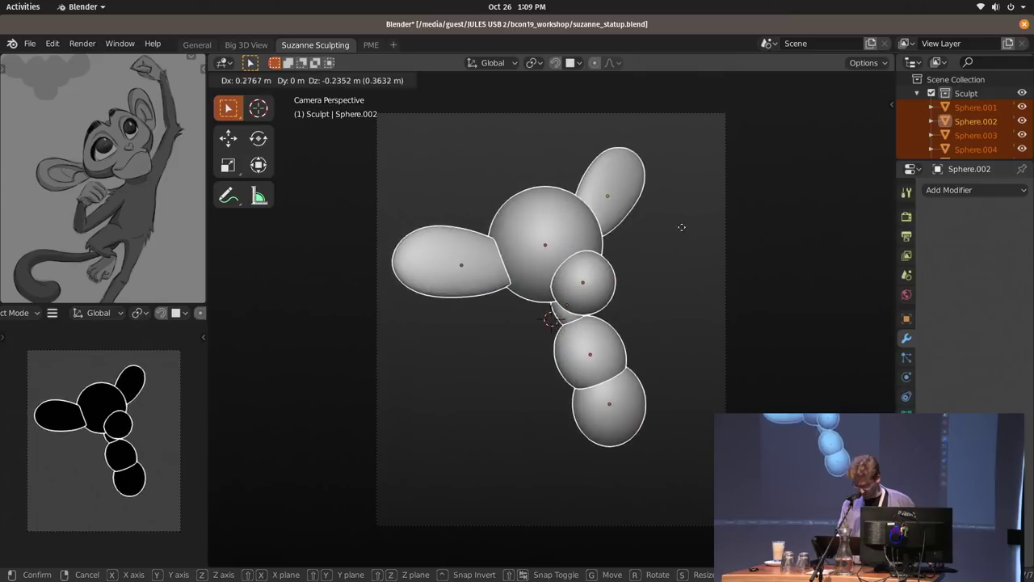
{"action": "key", "text": "s"}
{"action": "left_click", "coordinate": [681, 243]}
{"action": "key", "text": "r"}
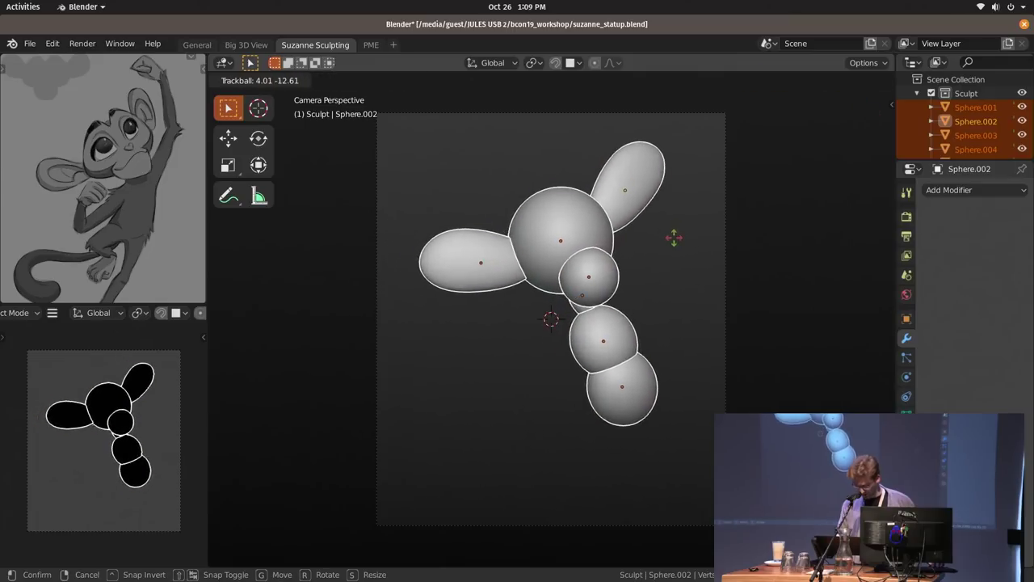
{"action": "left_click", "coordinate": [681, 259]}
Select the neck and both body spheres and rotate them together to a more upright angle below the head.
{"action": "left_click_drag", "start_coordinate": [612, 368], "coordinate": [598, 343]}
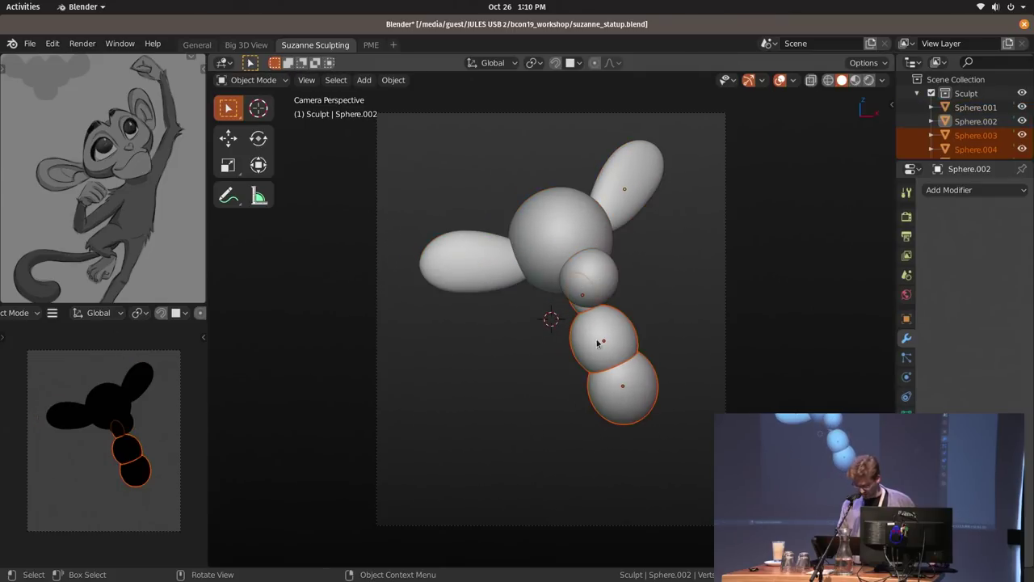
{"action": "key", "text": "r"}
{"action": "left_click", "coordinate": [631, 330]}
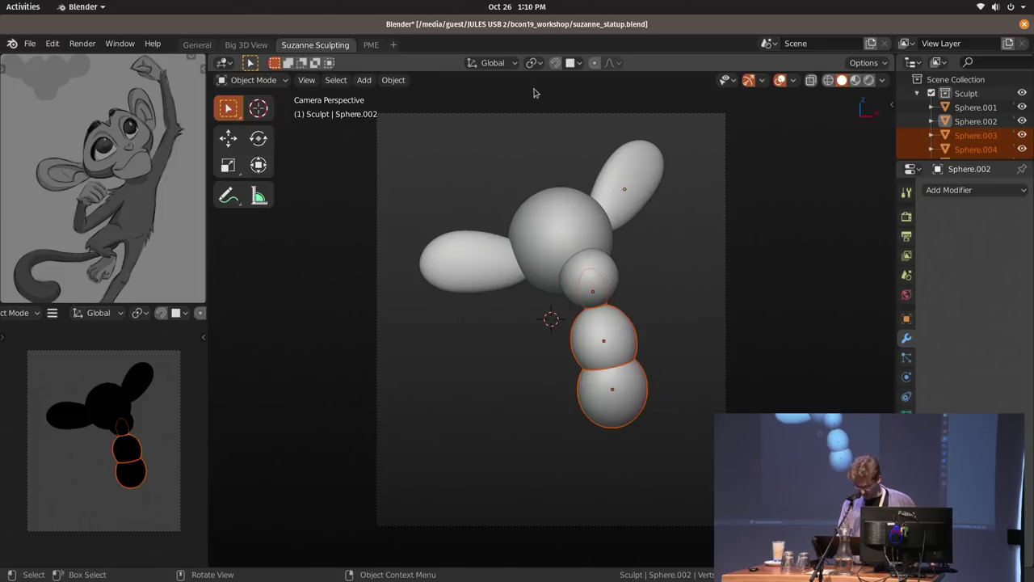
Set the transform pivot point to Active Element and try rotating the neck and both body spheres.
{"action": "left_click", "coordinate": [535, 63]}
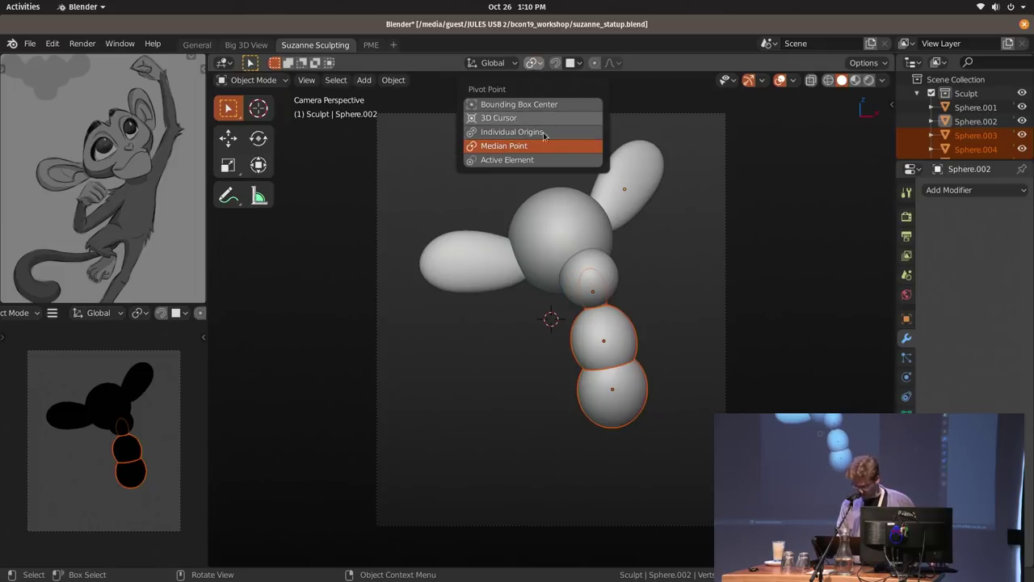
{"action": "left_click", "coordinate": [543, 160]}
{"action": "key", "text": "r"}
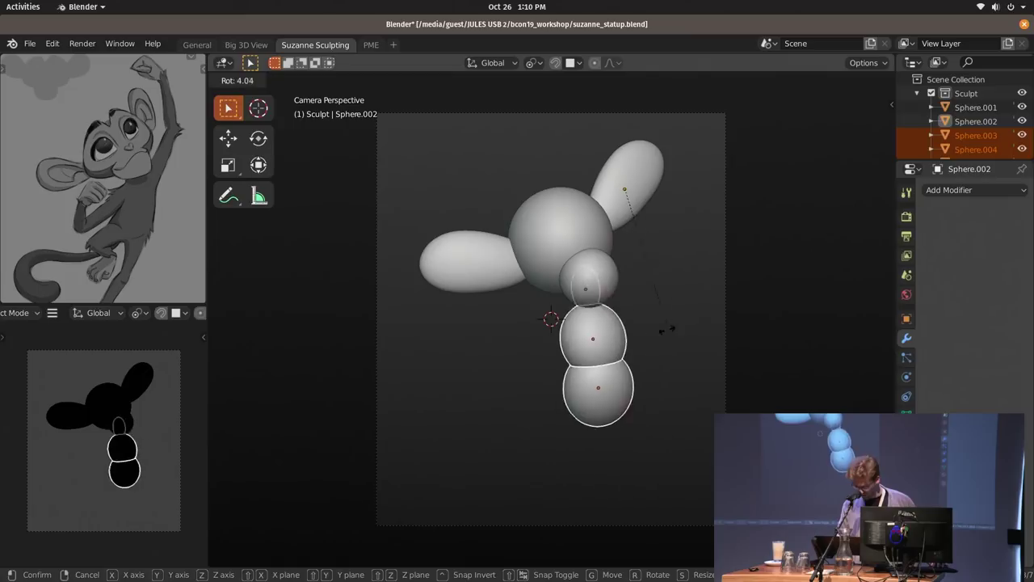
{"action": "right_click", "coordinate": [664, 328]}
Make the neck the active element and shift the neck and body spheres in the camera view under the middle of the head.
{"action": "mouse_move", "coordinate": [589, 308]}
{"action": "middle_mouse_down"}
{"action": "mouse_move", "coordinate": [574, 295]}
{"action": "mouse_move", "coordinate": [595, 299]}
{"action": "middle_mouse_up"}
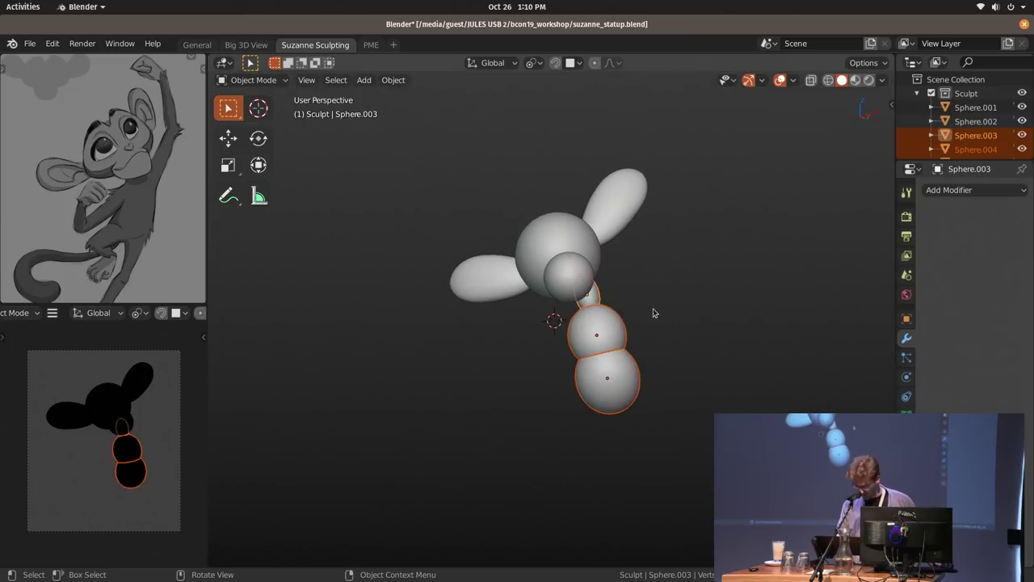
{"action": "middle_click_drag", "start_coordinate": [662, 349], "coordinate": [615, 303], "text": "alt"}
{"action": "key", "text": "grave"}
{"action": "left_click", "coordinate": [656, 201]}
{"action": "key", "text": "grave"}
{"action": "left_click", "coordinate": [669, 251]}
{"action": "key", "text": "grave"}
{"action": "left_click", "coordinate": [622, 253]}
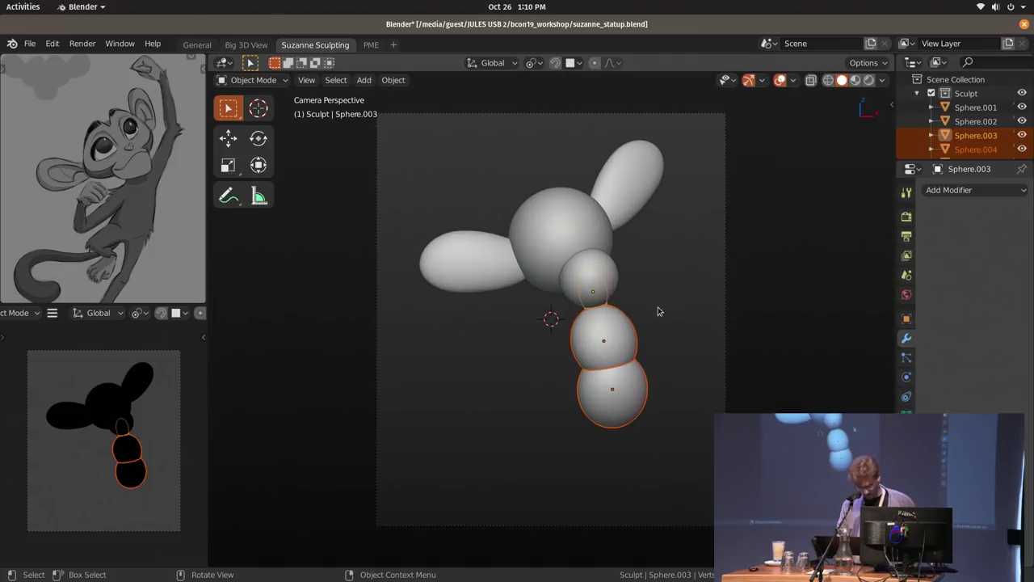
{"action": "key", "text": "g"}
{"action": "left_click", "coordinate": [568, 297]}
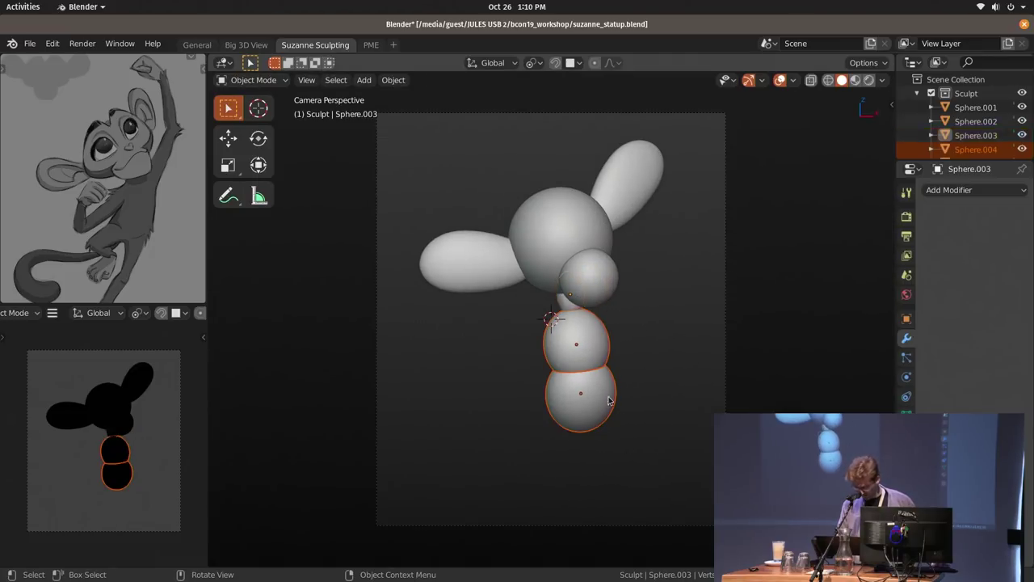
Rotate the two body spheres around the neck and move them so the lower body swings toward the lower-ear side.
{"action": "key", "text": "r"}
{"action": "left_click", "coordinate": [659, 372]}
{"action": "key", "text": "g"}
{"action": "left_click", "coordinate": [645, 361]}
{"action": "key", "text": "r"}
{"action": "right_click", "coordinate": [656, 372]}
Rotate the raised ear freely in space and move it closer to the head.
{"action": "left_click", "coordinate": [626, 204]}
{"action": "key", "text": "r"}
{"action": "key", "text": "r"}
{"action": "left_click", "coordinate": [674, 234]}
{"action": "key", "text": "g"}
{"action": "left_click", "coordinate": [656, 243]}
{"action": "key", "text": "g"}
{"action": "right_click", "coordinate": [656, 243]}
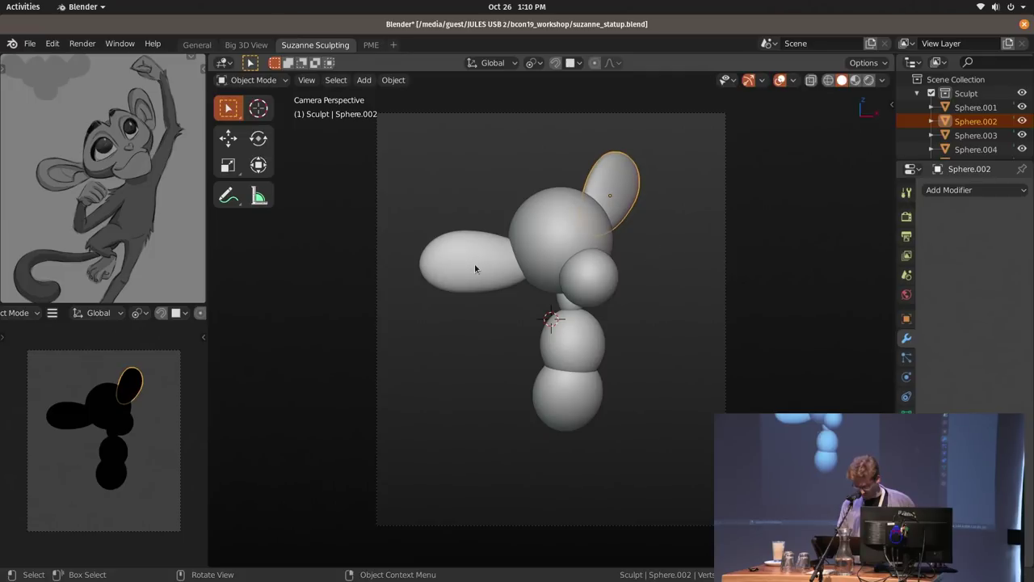
Move the other, horizontal ear slightly up and outward from the head.
{"action": "left_click", "coordinate": [476, 268]}
{"action": "key", "text": "g"}
{"action": "right_click", "coordinate": [622, 204]}
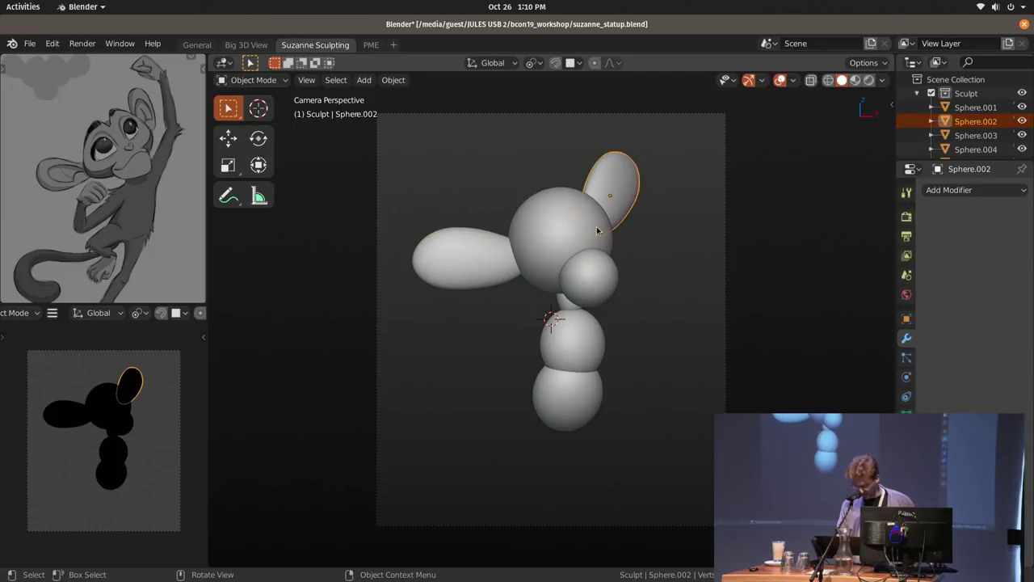
{"action": "middle_click_drag", "start_coordinate": [596, 230], "coordinate": [541, 243]}
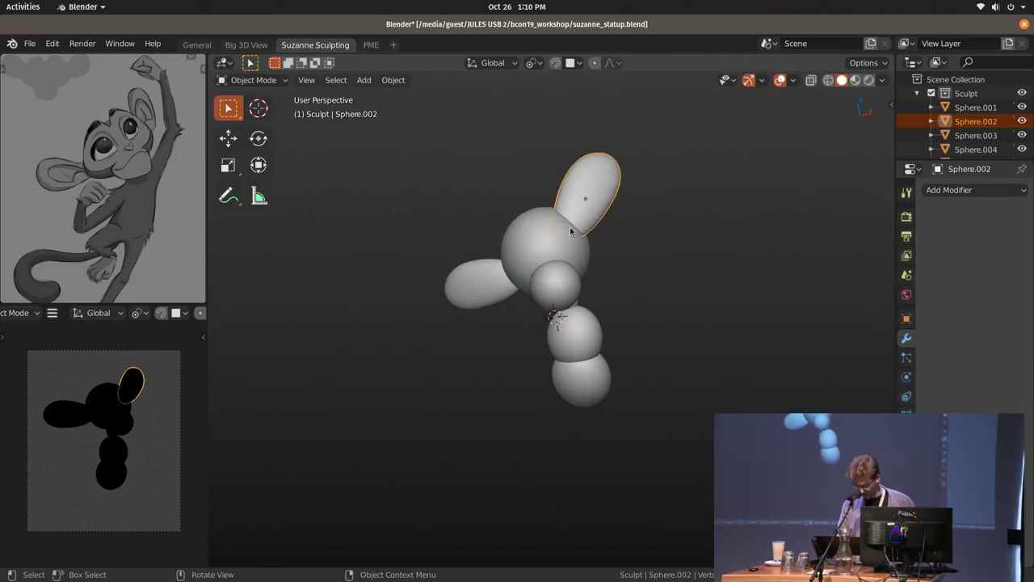
{"action": "key", "text": "KP_1"}
{"action": "key", "text": "grave"}
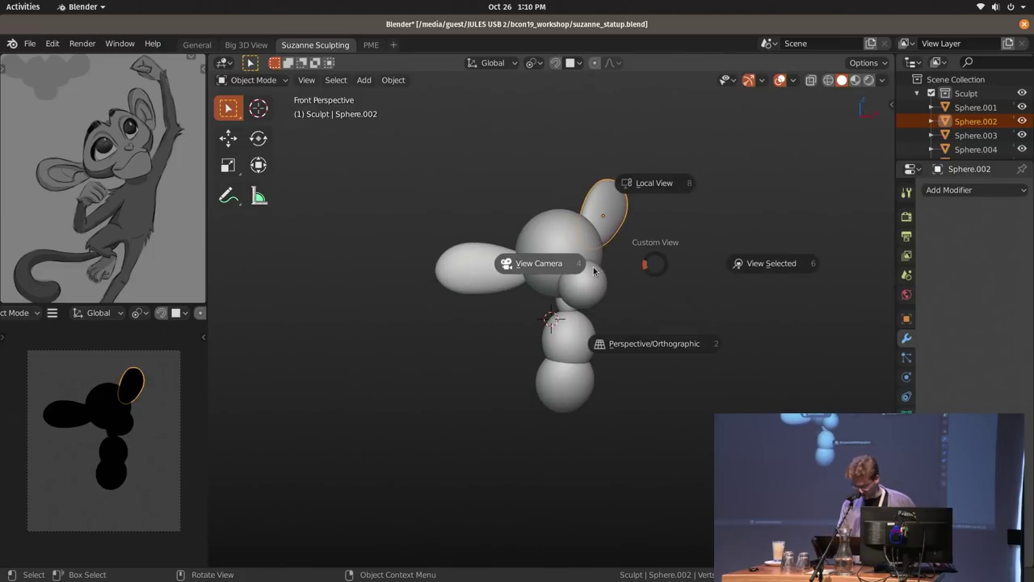
{"action": "left_click", "coordinate": [602, 271]}
Create a new sphere beside the upper body and scale it down for a shoulder.
{"action": "middle_click_drag", "start_coordinate": [609, 357], "coordinate": [607, 324], "text": "shift"}
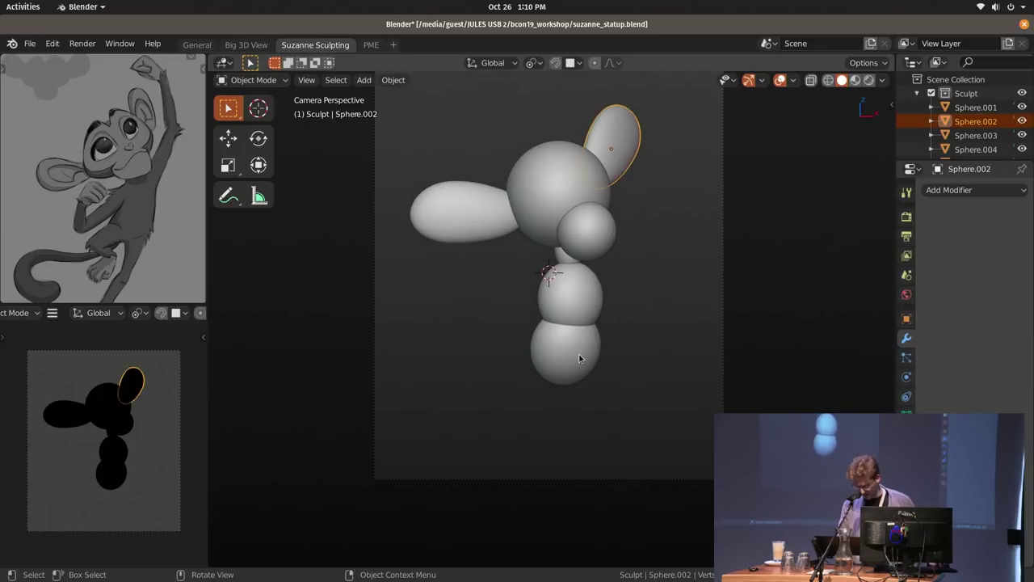
{"action": "middle_click_drag", "start_coordinate": [606, 218], "coordinate": [600, 341]}
{"action": "key", "text": "shift+a"}
{"action": "mouse_move", "coordinate": [554, 312]}
{"action": "left_click", "coordinate": [692, 353]}
{"action": "key", "text": "g"}
{"action": "key", "text": "s"}
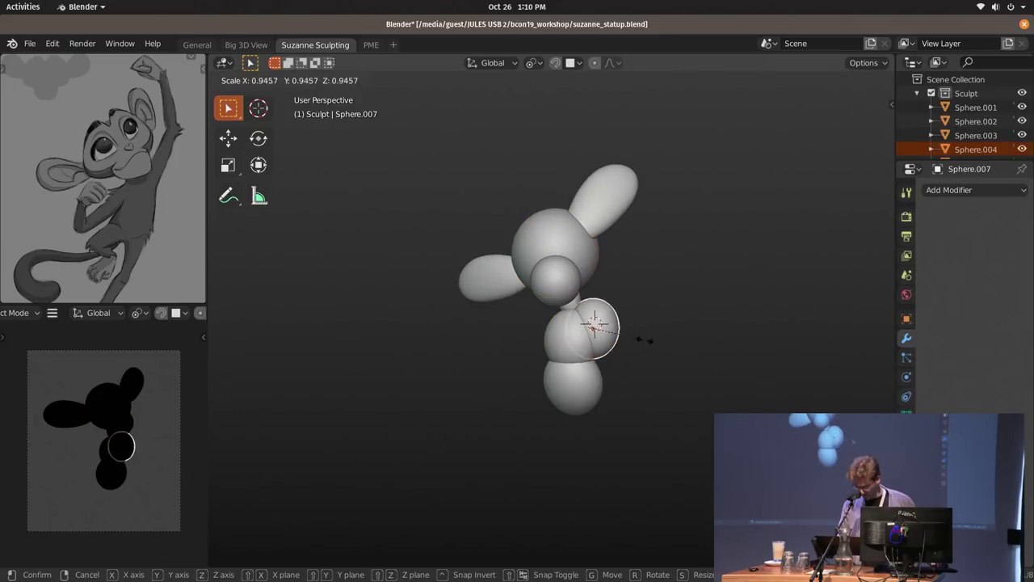
{"action": "left_click", "coordinate": [628, 342]}
Rotate the shoulder sphere and position it against the upper side of the upper body.
{"action": "key", "text": "g"}
{"action": "key", "text": "r"}
{"action": "key", "text": "r"}
{"action": "left_click", "coordinate": [656, 332]}
{"action": "key", "text": "g"}
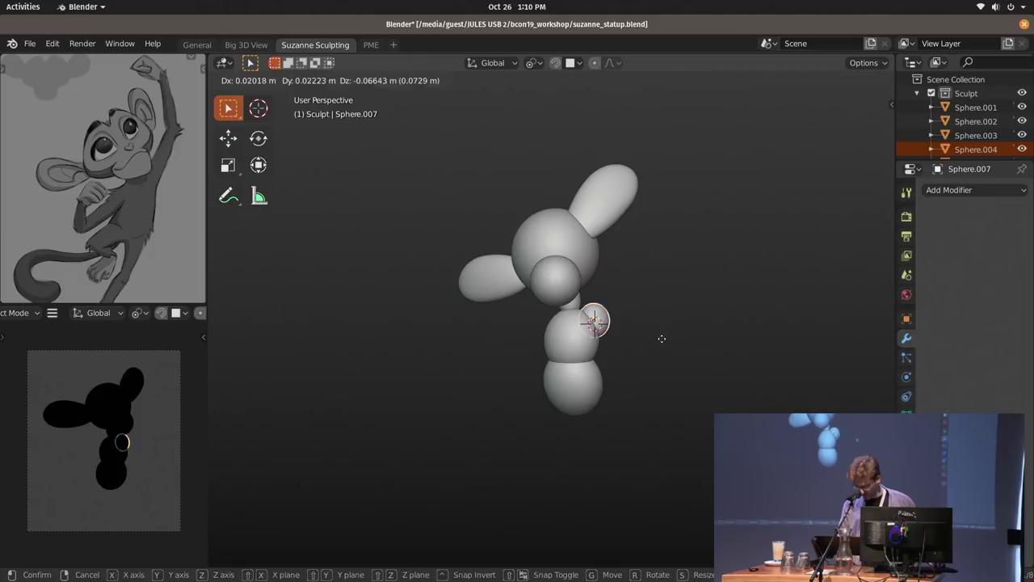
{"action": "left_click", "coordinate": [663, 338]}
Duplicate the shoulder sphere to the opposite side of the upper body, rotate it, and clear the selection.
{"action": "middle_click_drag", "start_coordinate": [625, 328], "coordinate": [695, 322]}
{"action": "key", "text": "shift+d"}
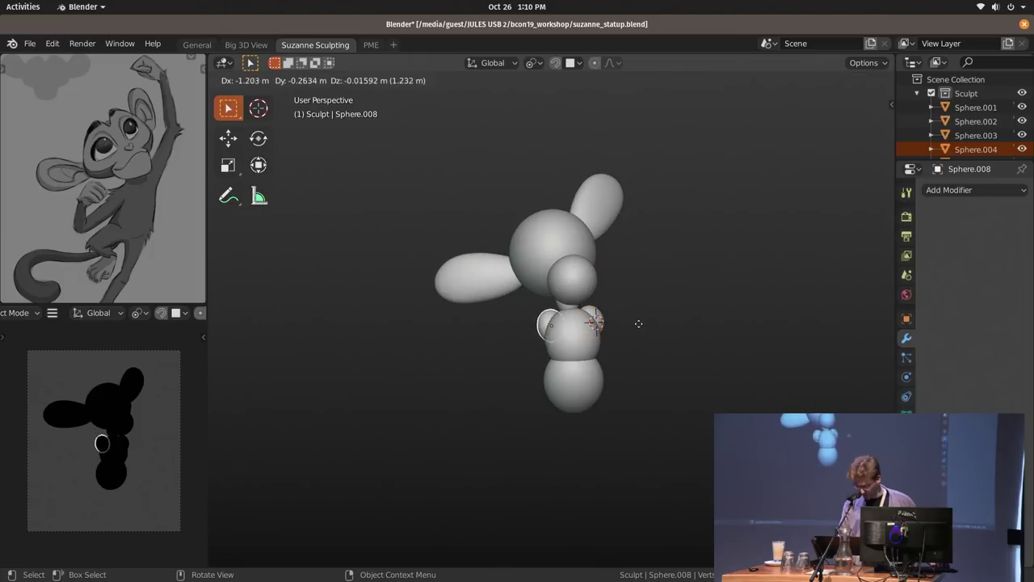
{"action": "left_click", "coordinate": [628, 330]}
{"action": "key", "text": "r"}
{"action": "left_click", "coordinate": [607, 352]}
{"action": "middle_click_drag", "start_coordinate": [609, 333], "coordinate": [579, 317]}
{"action": "key", "text": "alt+a"}
{"action": "middle_click_drag", "start_coordinate": [596, 311], "coordinate": [545, 257], "text": "shift"}
{"action": "middle_click_drag", "start_coordinate": [546, 257], "coordinate": [540, 178], "text": "ctrl"}
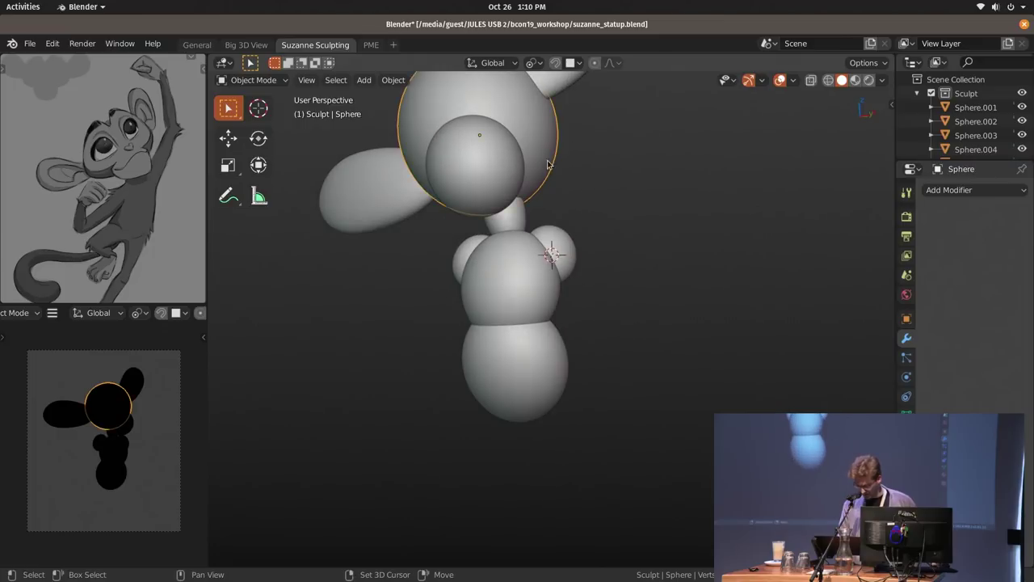
{"action": "key", "text": "shift+d"}
{"action": "left_click", "coordinate": [685, 233]}
{"action": "middle_click_drag", "start_coordinate": [684, 237], "coordinate": [623, 289], "text": "shift"}
{"action": "key", "text": "s"}
{"action": "left_click", "coordinate": [634, 305]}
{"action": "key", "text": "s"}
{"action": "key", "text": "x"}
{"action": "right_click", "coordinate": [717, 302]}
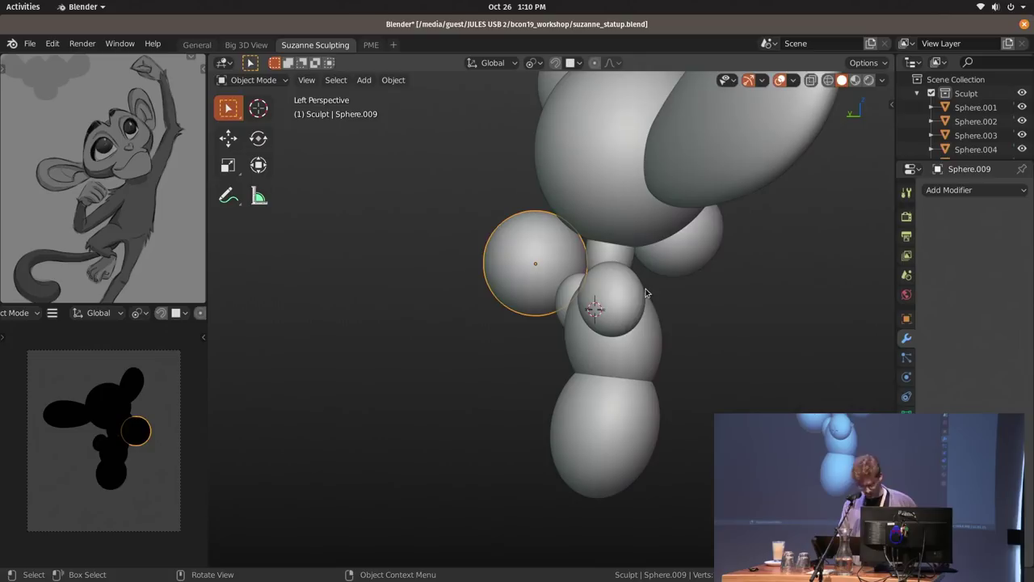
{"action": "key", "text": "Delete"}
Add a UV sphere beside the shoulder and stretch it along the X axis for the upper arm.
{"action": "middle_click_drag", "start_coordinate": [685, 295], "coordinate": [533, 310]}
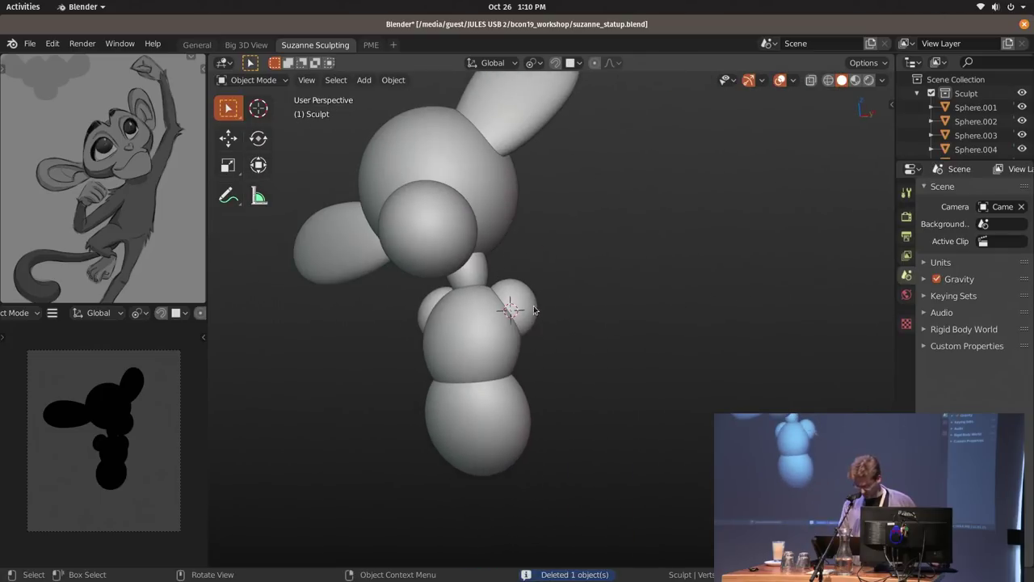
{"action": "key", "text": "shift+a"}
{"action": "key", "text": "Escape"}
{"action": "key", "text": "shift+a"}
{"action": "mouse_move", "coordinate": [566, 301]}
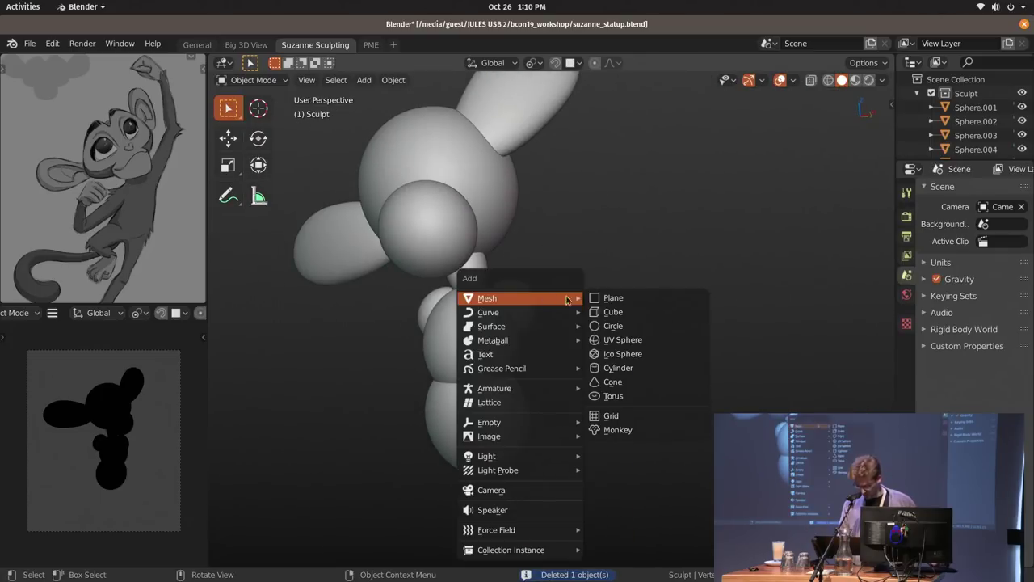
{"action": "left_click", "coordinate": [640, 353]}
{"action": "key", "text": "s"}
{"action": "key", "text": "x"}
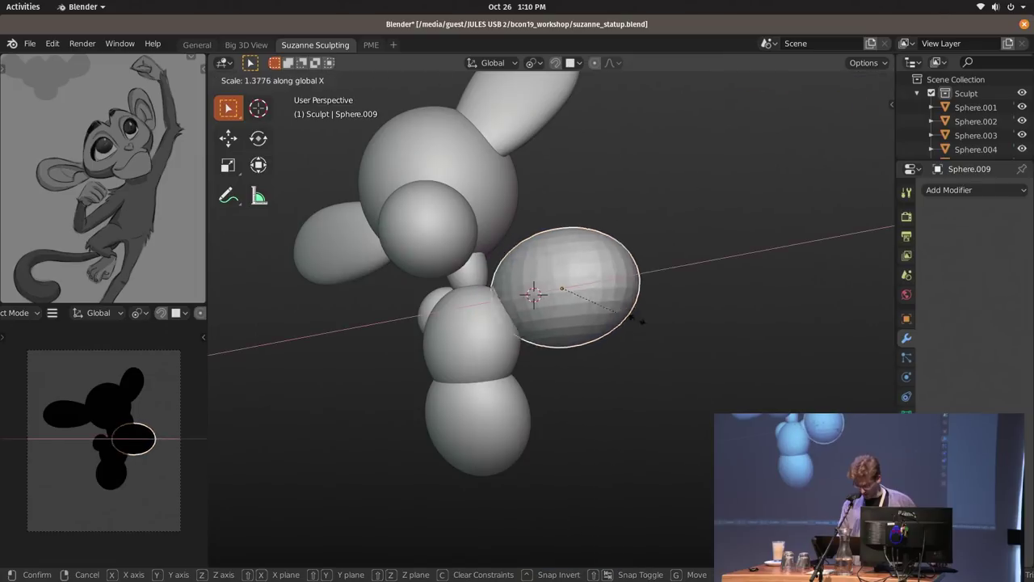
{"action": "left_click", "coordinate": [773, 335]}
Thin out the stretched sphere and scale it down to upper-arm size.
{"action": "key", "text": "s"}
{"action": "left_click", "coordinate": [689, 309]}
{"action": "key", "text": "s"}
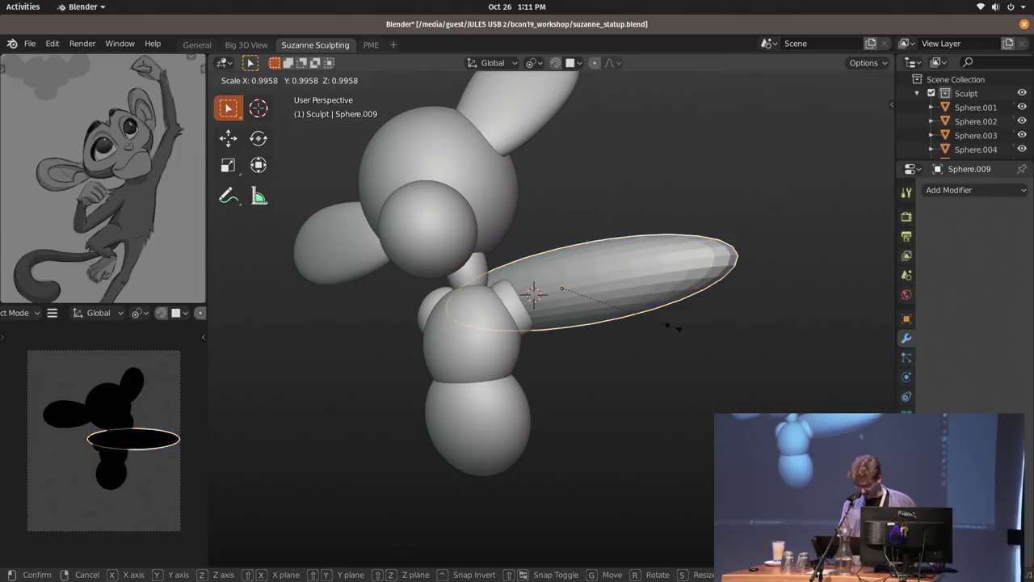
{"action": "left_click", "coordinate": [615, 311]}
Rotate the upper arm to point outward from the shoulder and shade it smooth.
{"action": "key", "text": "r"}
{"action": "key", "text": "r"}
{"action": "left_click", "coordinate": [627, 286]}
{"action": "right_click", "coordinate": [625, 284]}
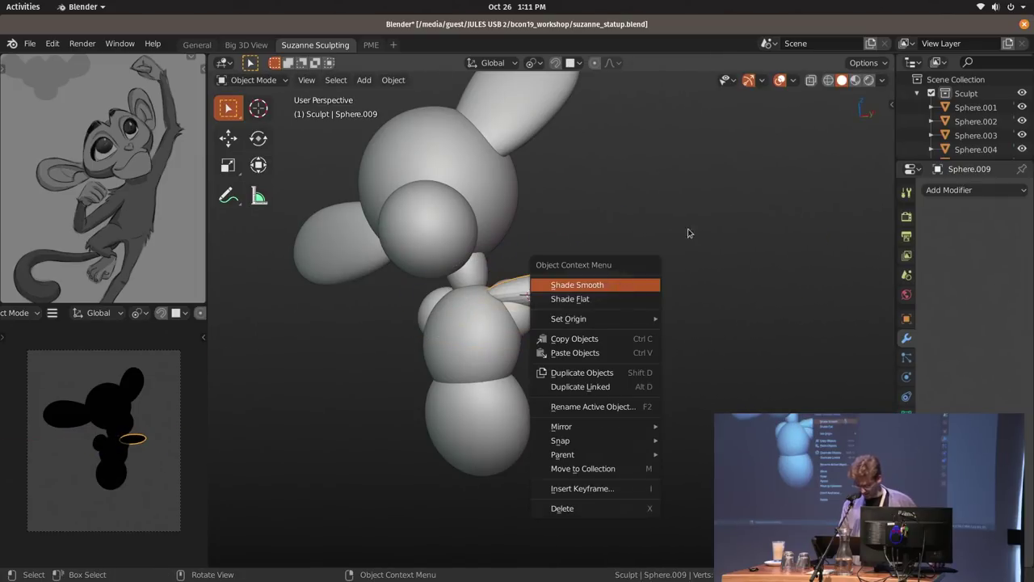
Rotate the upper arm upward and move it so its inner end meets the shoulder sphere.
{"action": "key", "text": "r"}
{"action": "left_click", "coordinate": [681, 282]}
{"action": "key", "text": "g"}
{"action": "left_click", "coordinate": [688, 271]}
{"action": "middle_click_drag", "start_coordinate": [659, 343], "coordinate": [564, 311]}
{"action": "key", "text": "g"}
{"action": "left_click", "coordinate": [685, 324]}
{"action": "key", "text": "g"}
{"action": "left_click", "coordinate": [563, 313]}
Set the upper arm's origin to the 3D cursor and rotate the arm around that point.
{"action": "right_click", "coordinate": [602, 270]}
{"action": "mouse_move", "coordinate": [609, 300]}
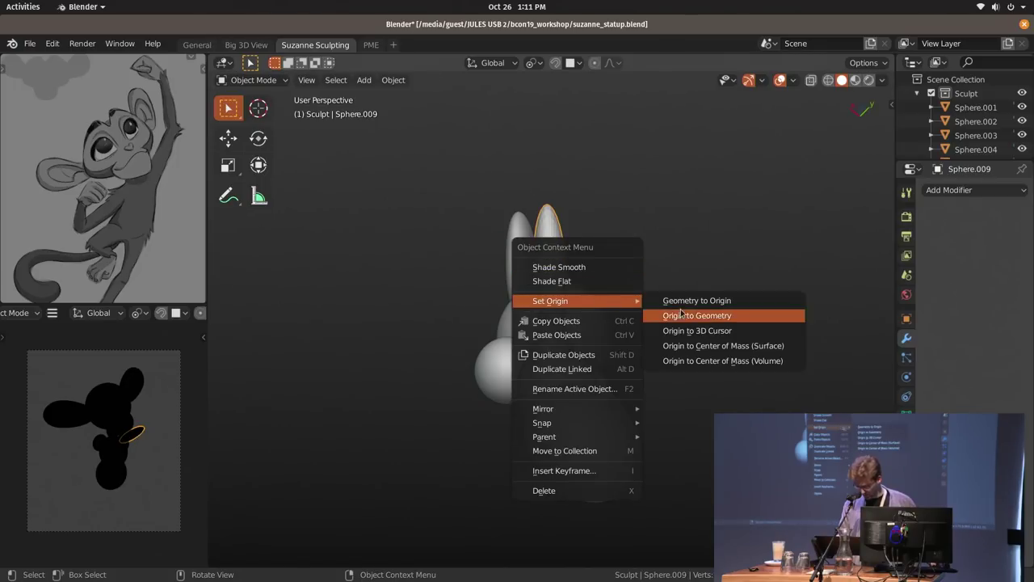
{"action": "left_click", "coordinate": [745, 333]}
{"action": "key", "text": "r"}
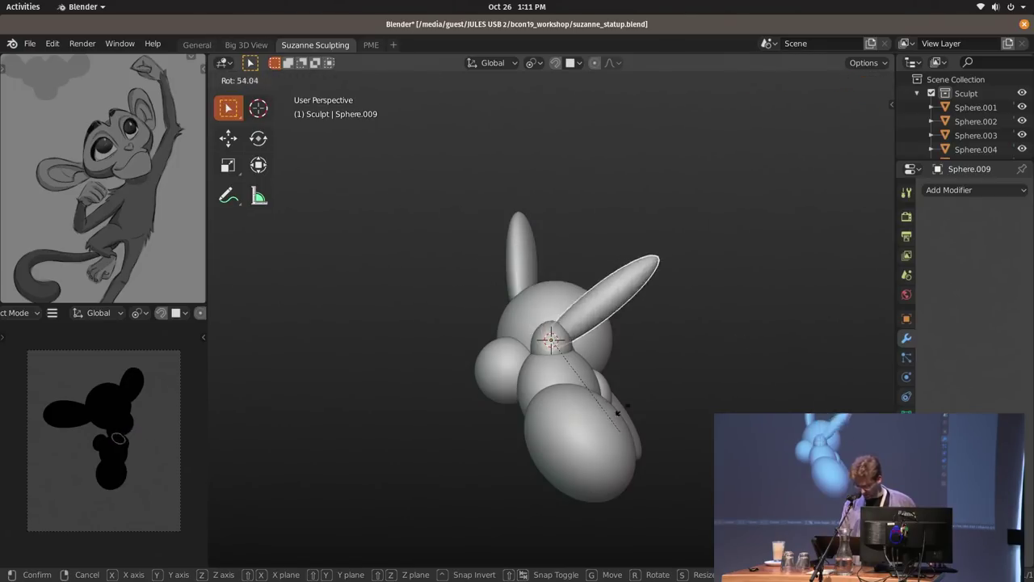
{"action": "left_click", "coordinate": [606, 323]}
Move the upper arm onto the shoulder sphere, correcting its position from several angles.
{"action": "middle_click_drag", "start_coordinate": [643, 395], "coordinate": [606, 331], "text": "alt"}
{"action": "key", "text": "g"}
{"action": "left_click", "coordinate": [639, 302]}
{"action": "middle_click_drag", "start_coordinate": [538, 275], "coordinate": [587, 297]}
{"action": "key", "text": "g"}
{"action": "left_click", "coordinate": [516, 254]}
Place the 3D cursor at the upper arm's shoulder end and set the arm's origin to it.
{"action": "right_click_drag", "start_coordinate": [544, 292], "coordinate": [536, 292], "text": "shift"}
{"action": "key", "text": "shift+a"}
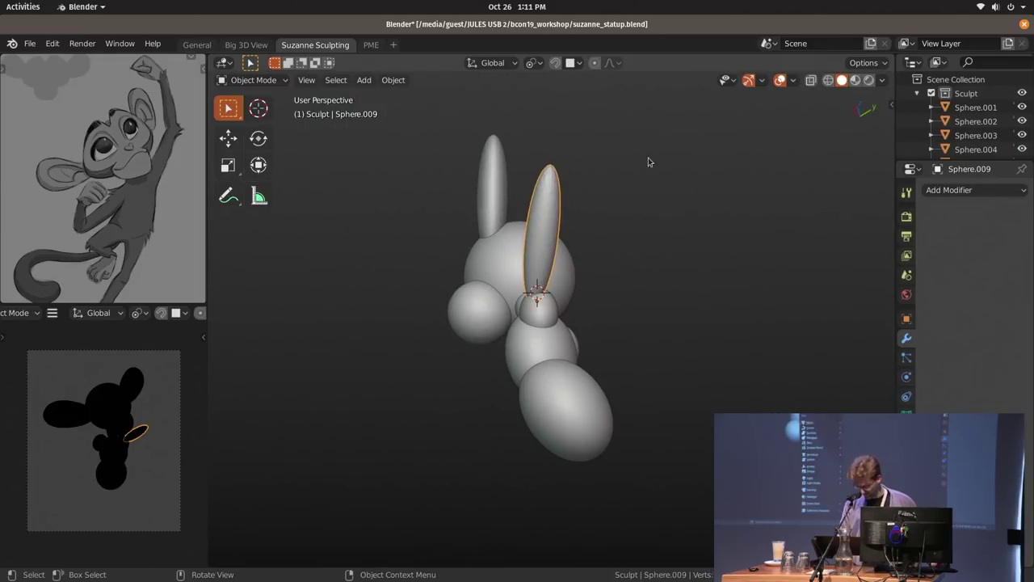
{"action": "key", "text": "shift+s"}
{"action": "key", "text": "Escape"}
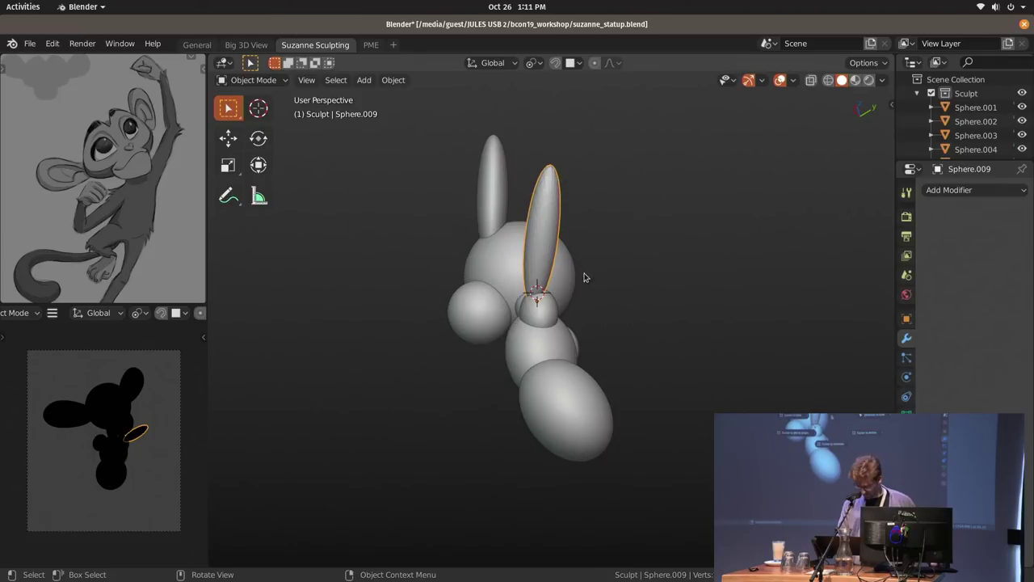
{"action": "right_click", "coordinate": [585, 275]}
{"action": "mouse_move", "coordinate": [602, 274]}
{"action": "left_click", "coordinate": [706, 306]}
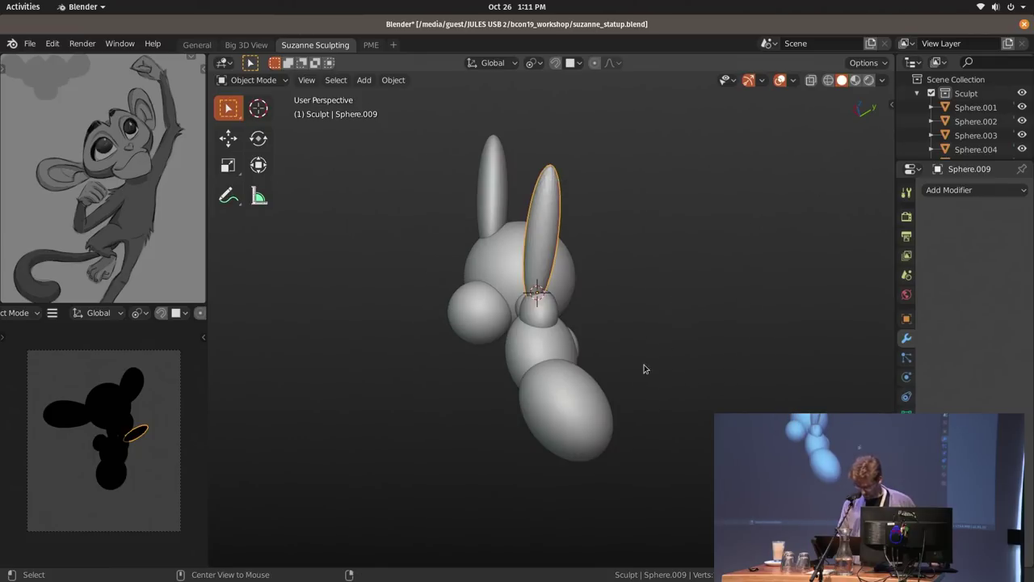
Duplicate the upper arm for the forearm and rotate the copy to a steeper upward angle.
{"action": "key", "text": "ctrl+KP_1"}
{"action": "scroll", "coordinate": [619, 358], "scroll_direction": "down", "scroll_amount": 5}
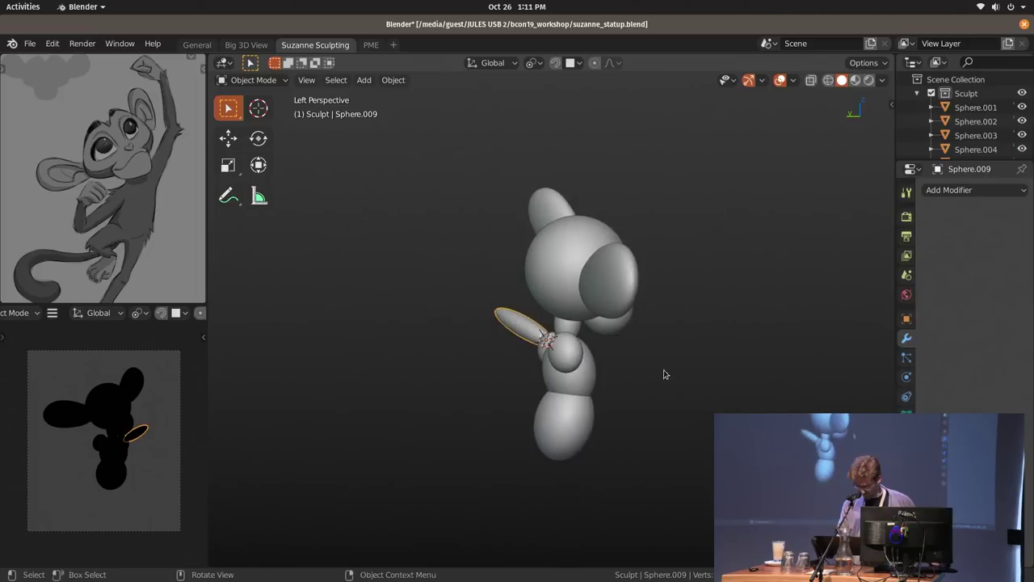
{"action": "key", "text": "KP_1"}
{"action": "middle_click_drag", "start_coordinate": [629, 277], "coordinate": [598, 307]}
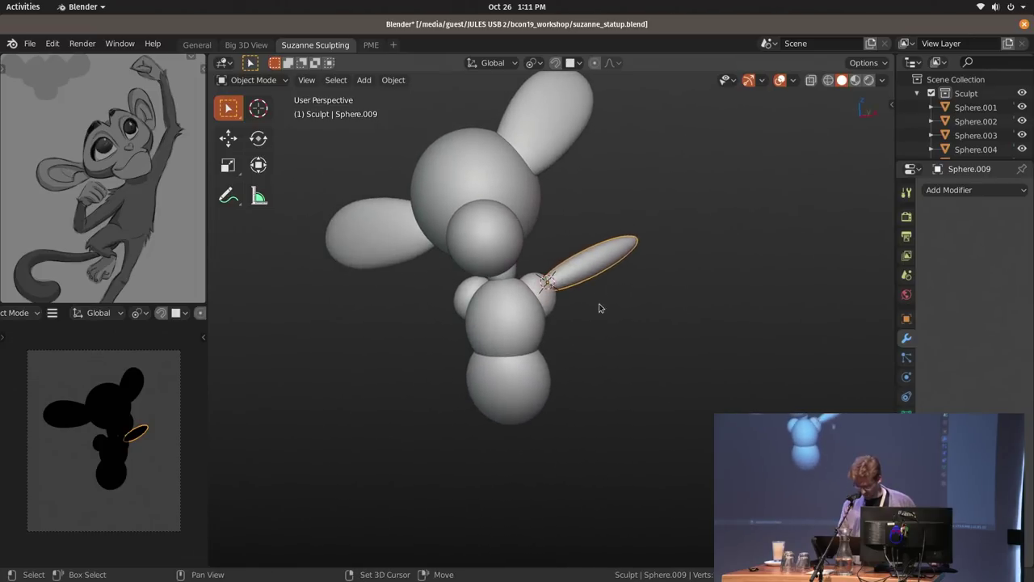
{"action": "key", "text": "shift+d"}
{"action": "key", "text": "r"}
{"action": "left_click", "coordinate": [677, 249]}
Move the forearm to the outer end of the upper arm and rotate it upward from the elbow.
{"action": "middle_click_drag", "start_coordinate": [677, 250], "coordinate": [602, 274]}
{"action": "key", "text": "g"}
{"action": "left_click", "coordinate": [625, 281]}
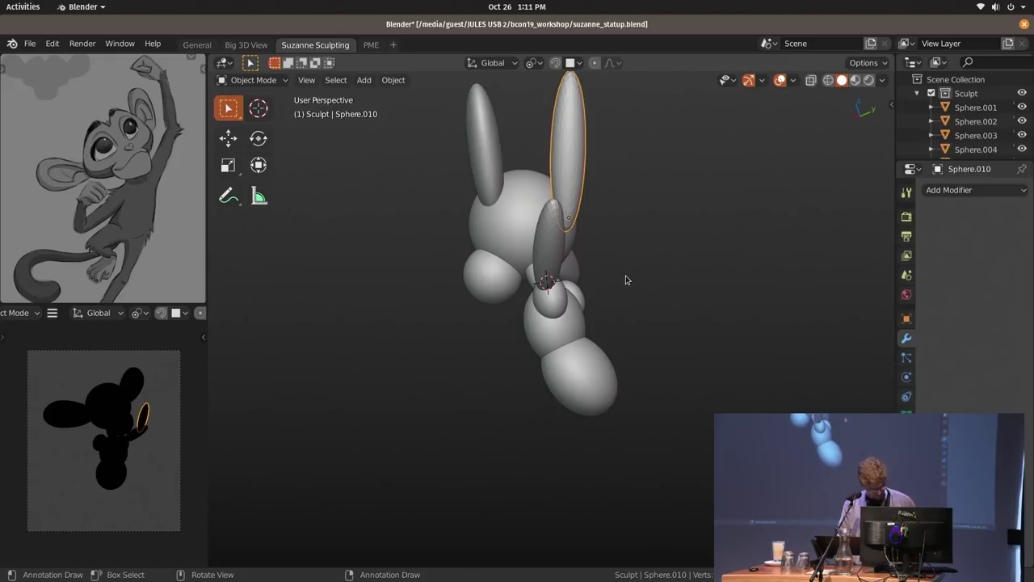
{"action": "middle_click_drag", "start_coordinate": [677, 255], "coordinate": [672, 277]}
{"action": "key", "text": "r"}
{"action": "left_click", "coordinate": [635, 261]}
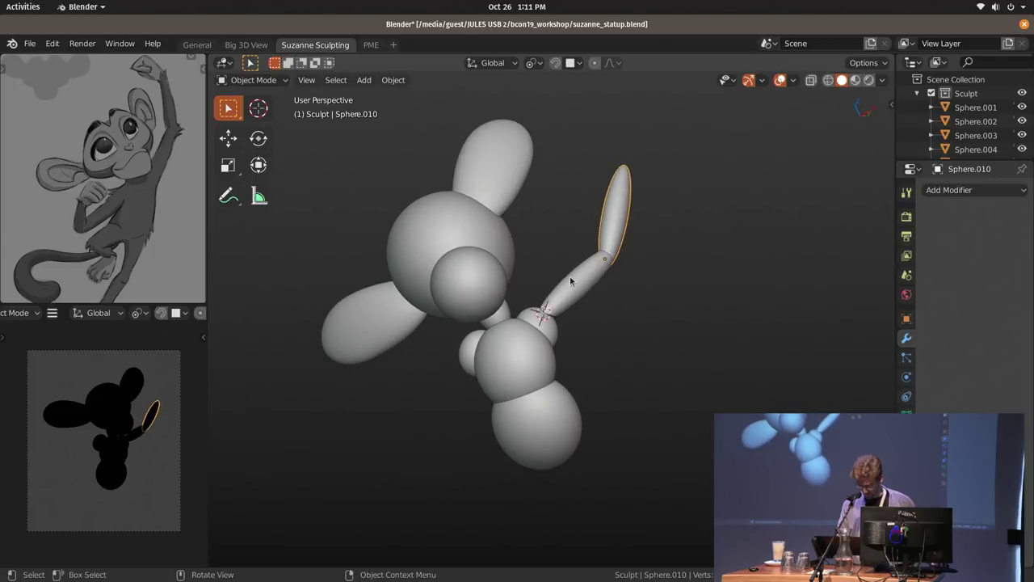
Rotate the upper arm and forearm together toward the head around the shoulder and nudge them into place.
{"action": "key", "text": "r"}
{"action": "left_click", "coordinate": [642, 256]}
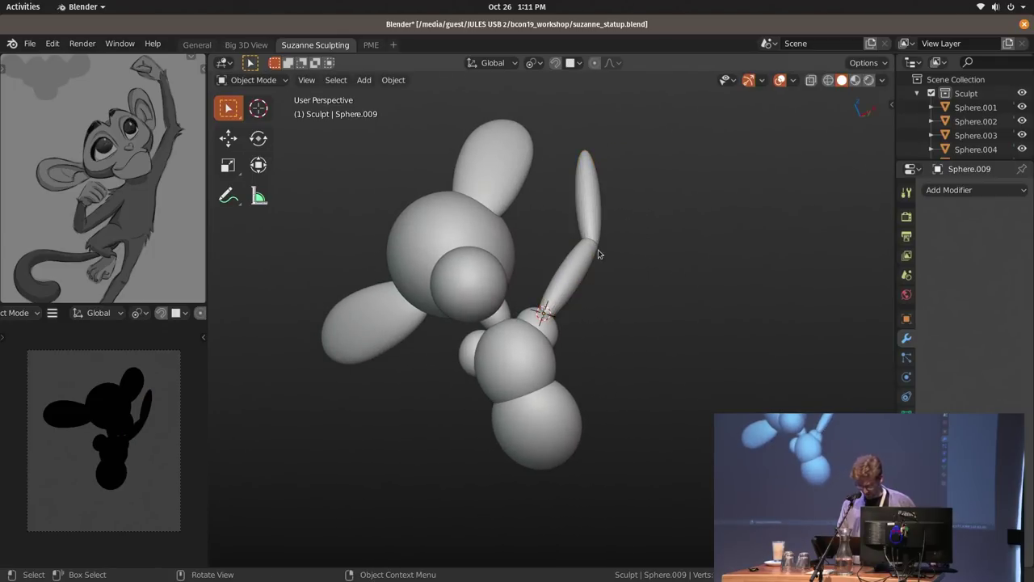
{"action": "key", "text": "g"}
{"action": "left_click", "coordinate": [603, 276]}
{"action": "key", "text": "alt+a"}
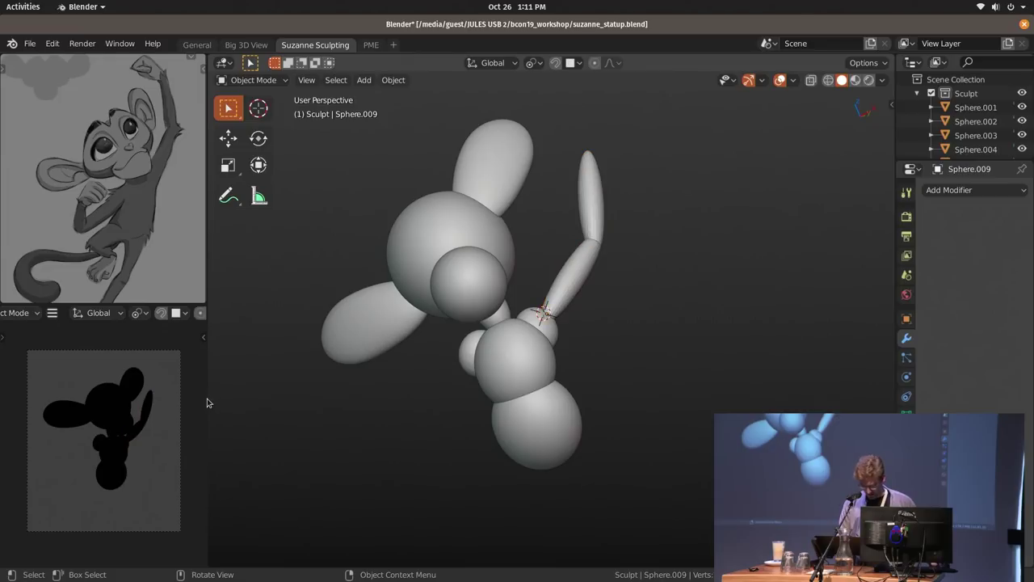
Widen the concept drawing and silhouette views beside the main 3D view.
{"action": "left_click_drag", "start_coordinate": [207, 397], "coordinate": [263, 441]}
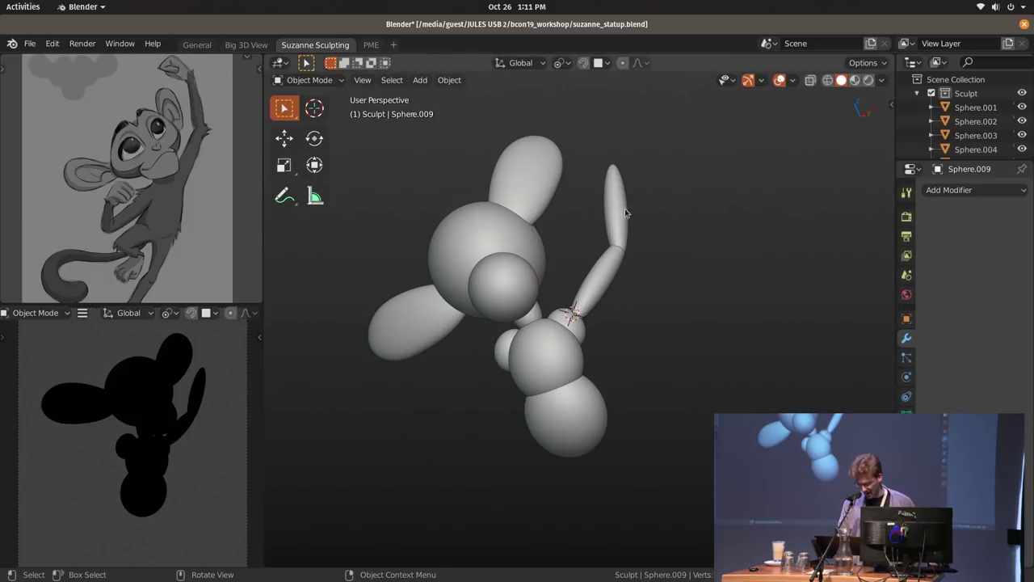
{"action": "middle_click_drag", "start_coordinate": [583, 273], "coordinate": [369, 327]}
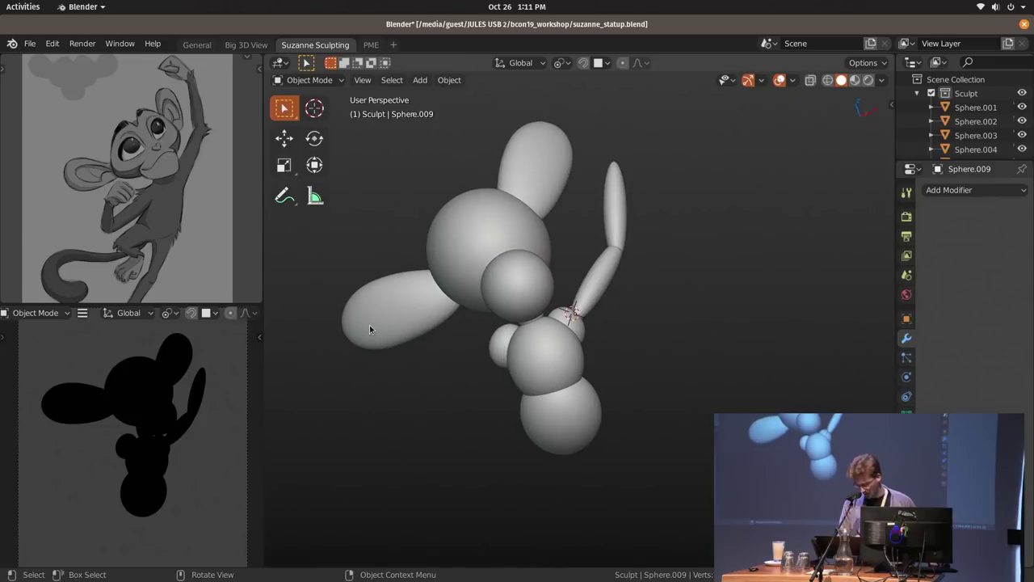
{"action": "middle_click_drag", "start_coordinate": [602, 326], "coordinate": [578, 252], "text": "shift"}
Duplicate the upper arm to the lower body sphere and rotate the copy downward as the upper leg.
{"action": "middle_click_drag", "start_coordinate": [558, 371], "coordinate": [552, 288], "text": "shift"}
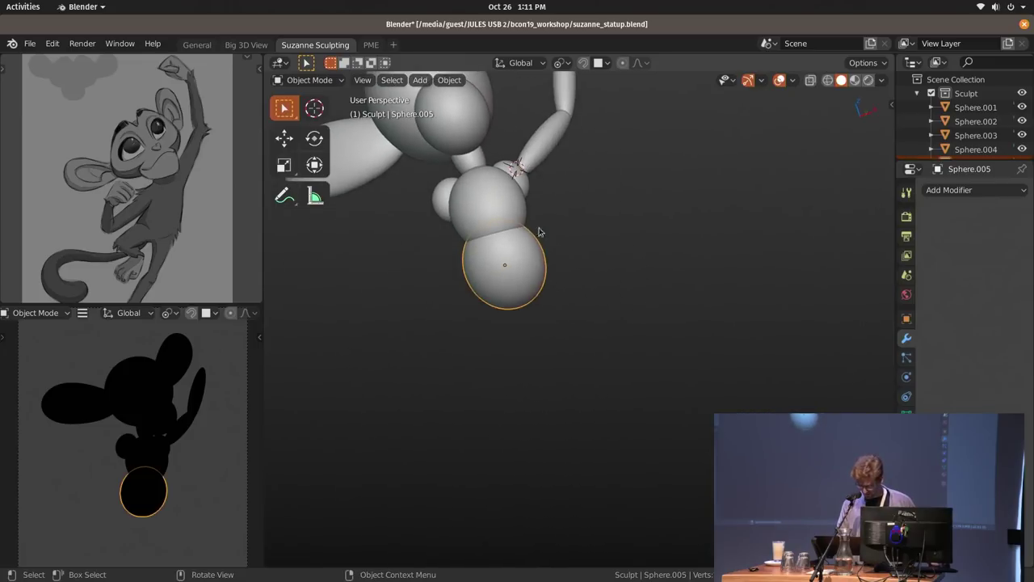
{"action": "left_click", "coordinate": [542, 152]}
{"action": "key", "text": "alt+d"}
{"action": "left_click", "coordinate": [593, 296]}
{"action": "key", "text": "r"}
{"action": "left_click", "coordinate": [641, 324]}
Adjust the size of the lower body sphere and position the upper leg at its lower side.
{"action": "key", "text": "s"}
{"action": "left_click", "coordinate": [599, 356]}
{"action": "middle_click_drag", "start_coordinate": [575, 301], "coordinate": [495, 291]}
{"action": "key", "text": "g"}
{"action": "middle_click_drag", "start_coordinate": [604, 316], "coordinate": [604, 291]}
{"action": "left_click", "coordinate": [608, 319]}
Thicken the upper leg by scaling it on all local axes except X, and nudge it into the hip.
{"action": "key", "text": "s"}
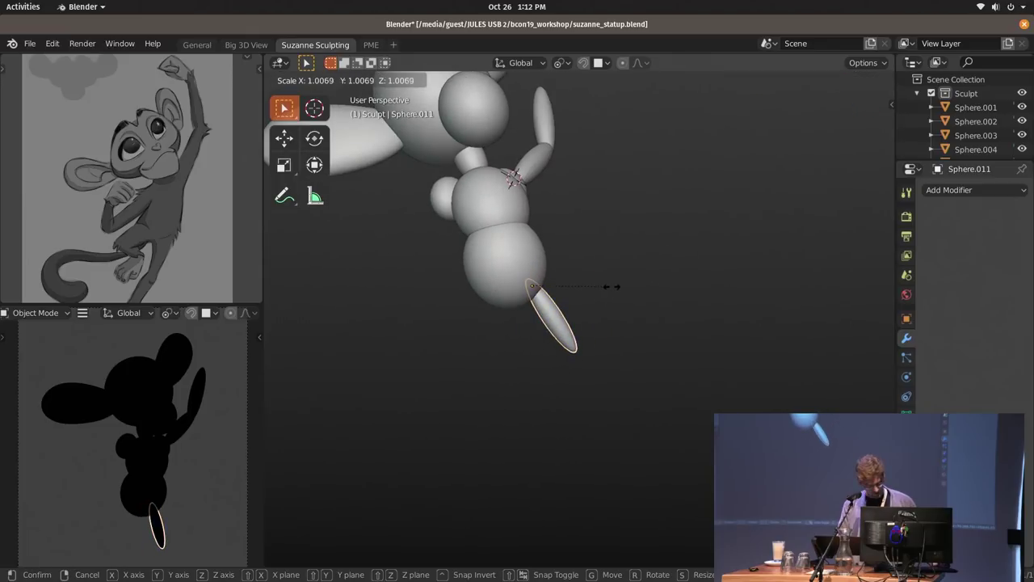
{"action": "key", "text": "shift+x"}
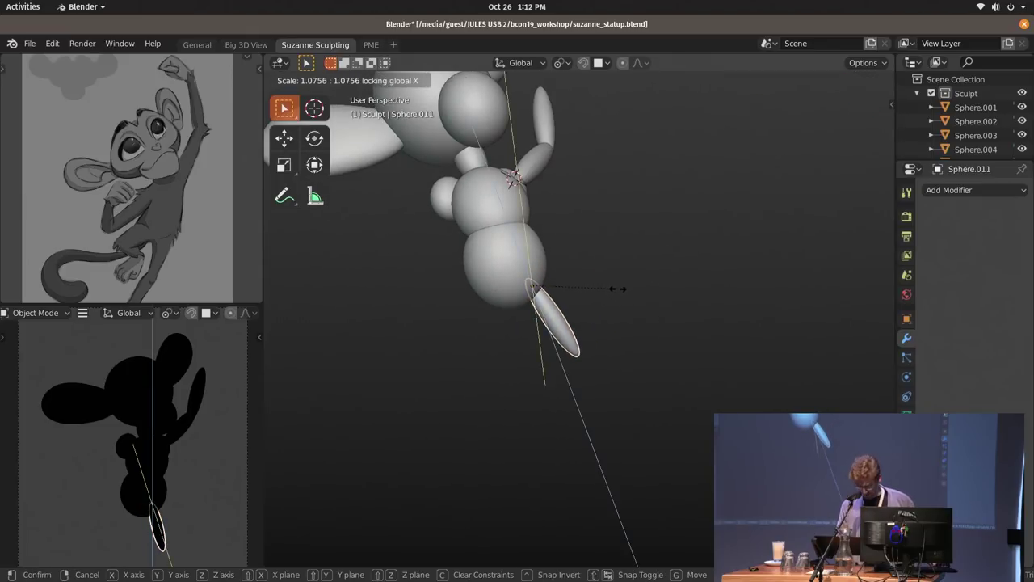
{"action": "key", "text": "shift+x"}
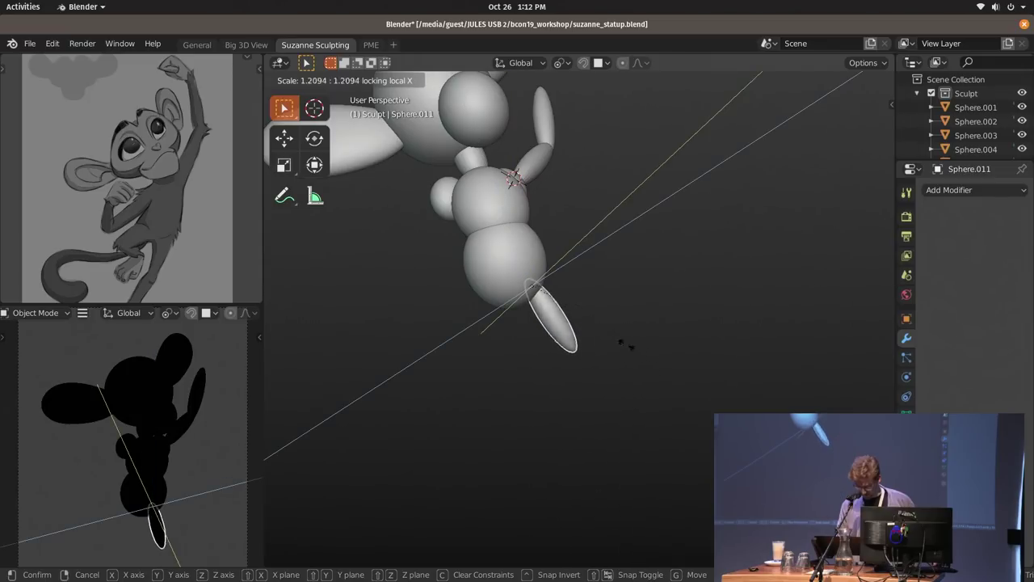
{"action": "left_click", "coordinate": [634, 360]}
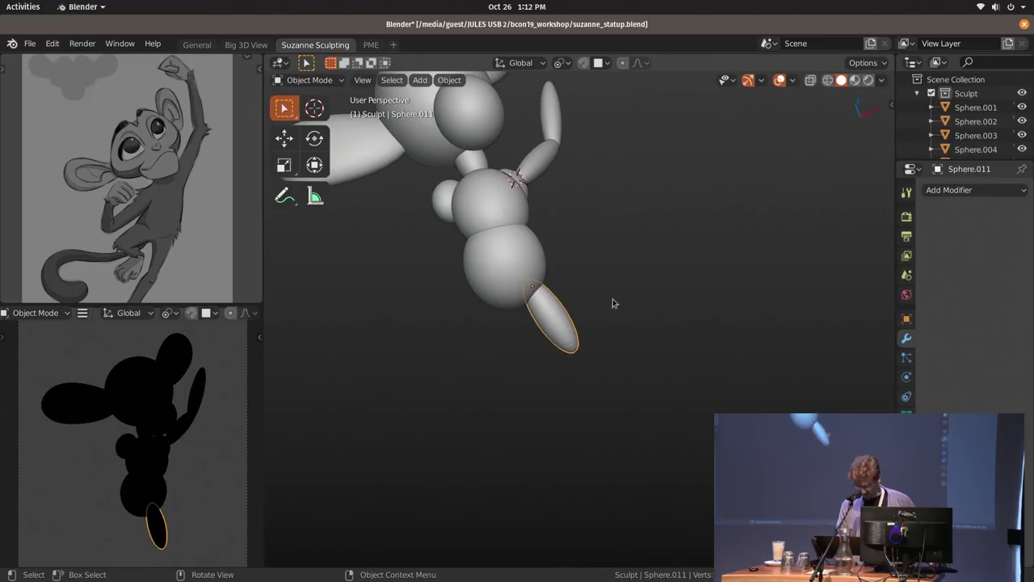
{"action": "key", "text": "g"}
{"action": "left_click", "coordinate": [629, 320]}
{"action": "mouse_move", "coordinate": [630, 300]}
{"action": "middle_mouse_down"}
{"action": "mouse_move", "coordinate": [657, 298]}
{"action": "mouse_move", "coordinate": [623, 318]}
{"action": "mouse_move", "coordinate": [631, 300]}
{"action": "middle_mouse_up"}
Duplicate the upper leg to the other side of the hips and rotate the copy forward as the raised thigh.
{"action": "key", "text": "shift+d"}
{"action": "left_click", "coordinate": [558, 317]}
{"action": "key", "text": "r"}
{"action": "left_click", "coordinate": [564, 334]}
{"action": "middle_click_drag", "start_coordinate": [564, 334], "coordinate": [662, 286]}
{"action": "key", "text": "r"}
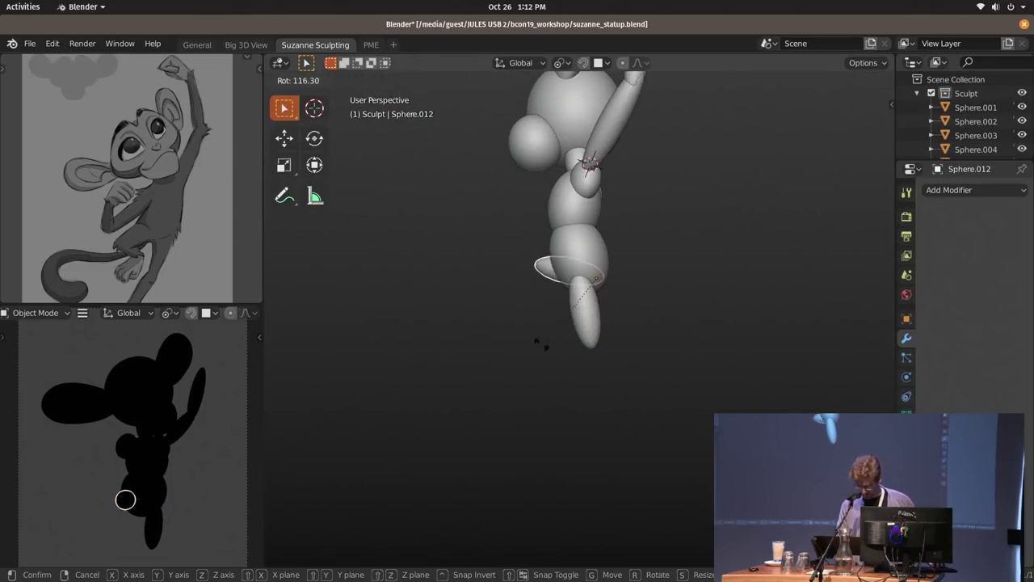
{"action": "left_click", "coordinate": [563, 334]}
{"action": "key", "text": "g"}
{"action": "left_click", "coordinate": [565, 332]}
Move the standing upper leg under the lower body sphere and rotate it to point downward.
{"action": "left_click", "coordinate": [629, 322]}
{"action": "middle_click_drag", "start_coordinate": [619, 325], "coordinate": [672, 336]}
{"action": "key", "text": "g"}
{"action": "left_click", "coordinate": [608, 335]}
{"action": "key", "text": "r"}
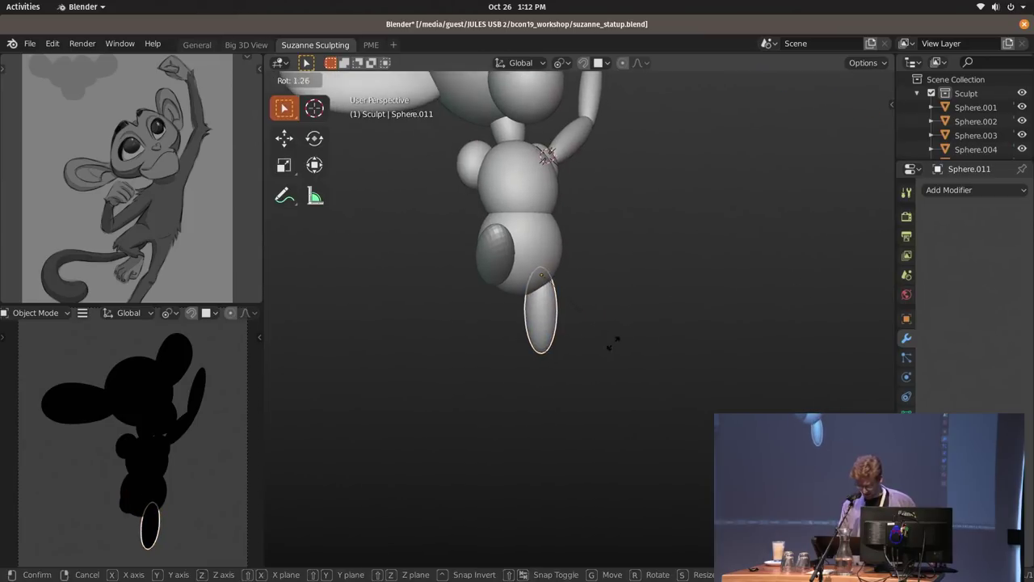
{"action": "left_click", "coordinate": [611, 343]}
Rotate the lower body sphere and both upper legs together and shift them under the chest to follow the pose.
{"action": "scroll", "coordinate": [205, 416], "scroll_direction": "down", "scroll_amount": 3}
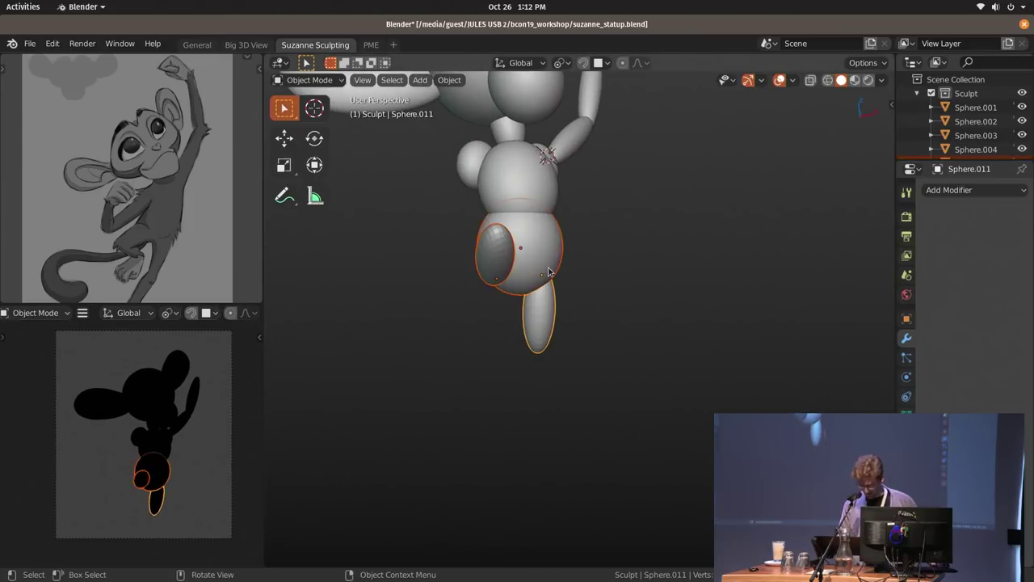
{"action": "middle_click_drag", "start_coordinate": [612, 239], "coordinate": [615, 260]}
{"action": "key", "text": "r"}
{"action": "left_click", "coordinate": [607, 266]}
{"action": "key", "text": "g"}
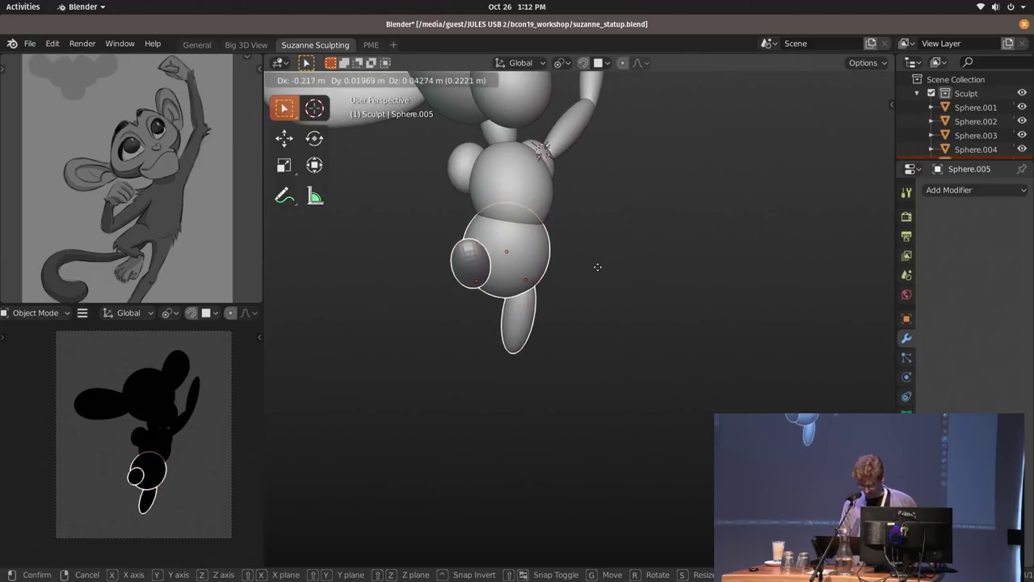
{"action": "left_click", "coordinate": [598, 269]}
Duplicate the standing upper leg below the knee as the lower leg and rotate it in line with the pose.
{"action": "key", "text": "alt+a"}
{"action": "middle_click_drag", "start_coordinate": [535, 370], "coordinate": [570, 270], "text": "shift"}
{"action": "left_click", "coordinate": [541, 265]}
{"action": "key", "text": "shift+d"}
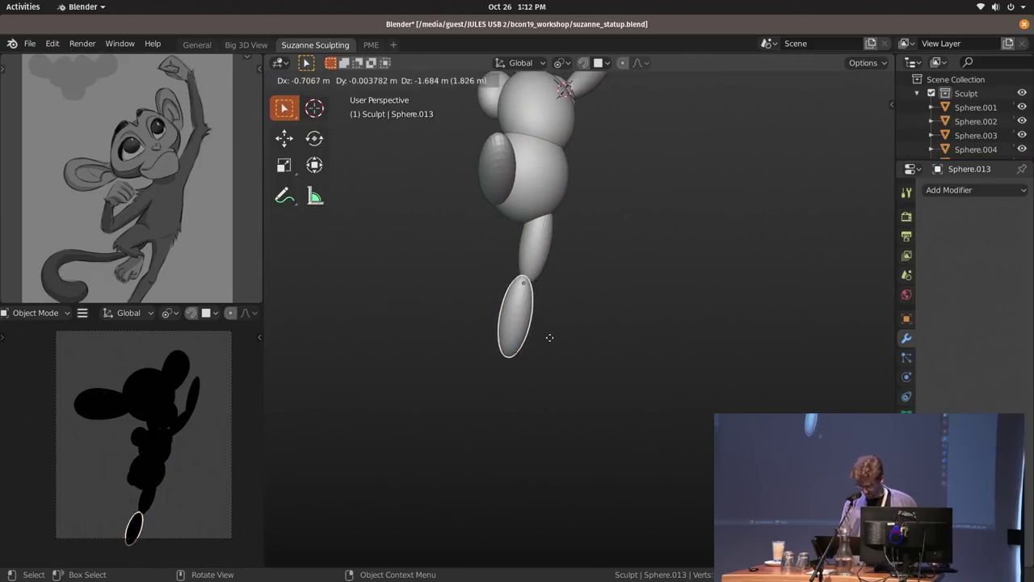
{"action": "middle_click_drag", "start_coordinate": [537, 327], "coordinate": [522, 331]}
{"action": "key", "text": "g"}
{"action": "left_click", "coordinate": [615, 332]}
{"action": "middle_click_drag", "start_coordinate": [614, 333], "coordinate": [539, 311]}
{"action": "key", "text": "g"}
{"action": "left_click", "coordinate": [578, 320]}
{"action": "key", "text": "r"}
{"action": "left_click", "coordinate": [589, 308]}
Scale the whole blockout down and move it up so the figure fits the framing of the concept drawing.
{"action": "middle_click_drag", "start_coordinate": [203, 225], "coordinate": [202, 198], "text": "ctrl"}
{"action": "scroll", "coordinate": [201, 198], "scroll_direction": "down", "scroll_amount": 1}
{"action": "scroll", "coordinate": [595, 307], "scroll_direction": "up", "scroll_amount": 3}
{"action": "key", "text": "a"}
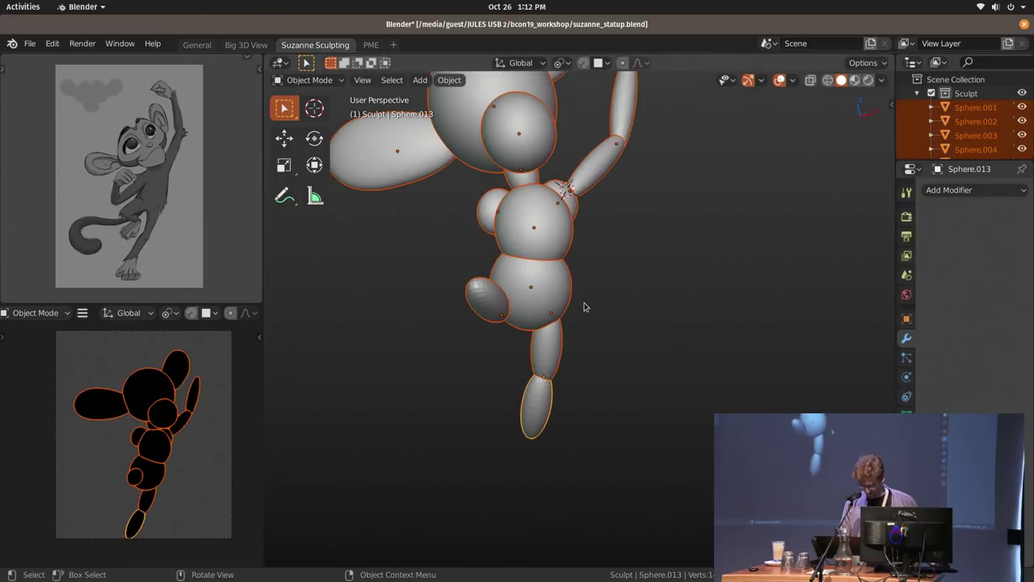
{"action": "key", "text": "s"}
{"action": "left_click", "coordinate": [619, 318]}
{"action": "key", "text": "g"}
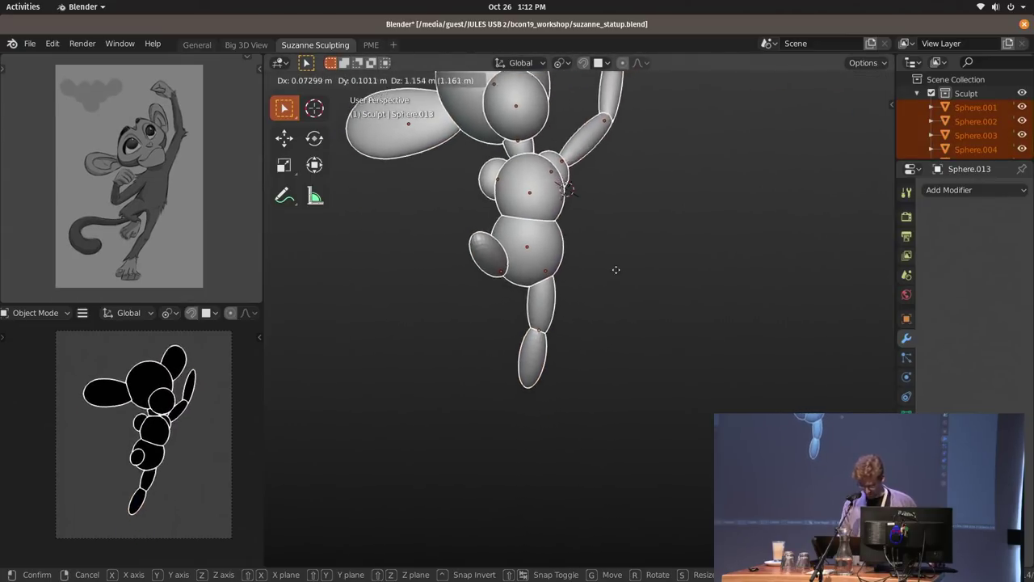
{"action": "left_click", "coordinate": [629, 284]}
Try to apply the object transforms to all blockout objects.
{"action": "key", "text": "ctrl+a"}
{"action": "left_click", "coordinate": [628, 296]}
{"action": "middle_click_drag", "start_coordinate": [649, 305], "coordinate": [616, 458], "text": "shift"}
{"action": "key", "text": "alt+a"}
{"action": "key", "text": "a"}
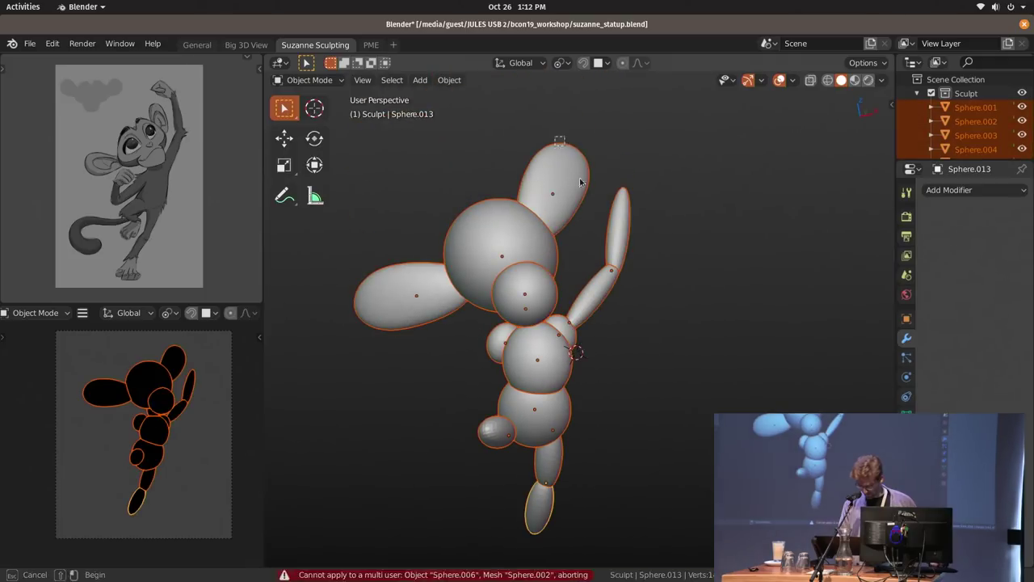
{"action": "key", "text": "ctrl+a"}
{"action": "left_click", "coordinate": [606, 262]}
{"action": "key", "text": "alt+a"}
Try to duplicate the raised arm's two parts and place the copy at the opposite shoulder.
{"action": "middle_click_drag", "start_coordinate": [592, 287], "coordinate": [612, 223], "text": "shift"}
{"action": "middle_click_drag", "start_coordinate": [612, 222], "coordinate": [637, 194]}
{"action": "middle_click_drag", "start_coordinate": [653, 239], "coordinate": [645, 259]}
{"action": "middle_click_drag", "start_coordinate": [645, 259], "coordinate": [682, 244], "text": "shift"}
{"action": "key", "text": "shift+d"}
{"action": "left_click", "coordinate": [581, 262]}
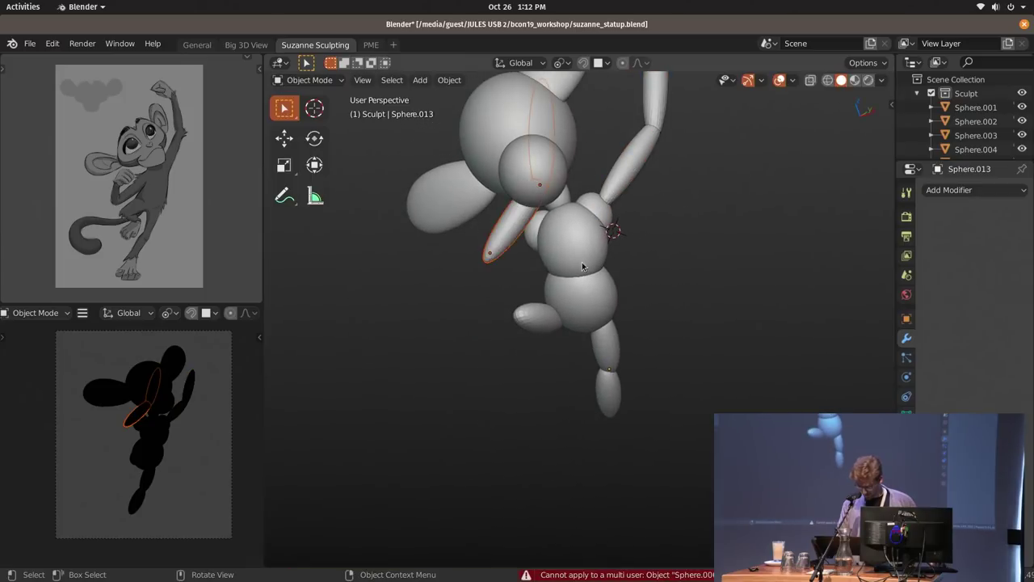
{"action": "middle_click_drag", "start_coordinate": [582, 262], "coordinate": [624, 234]}
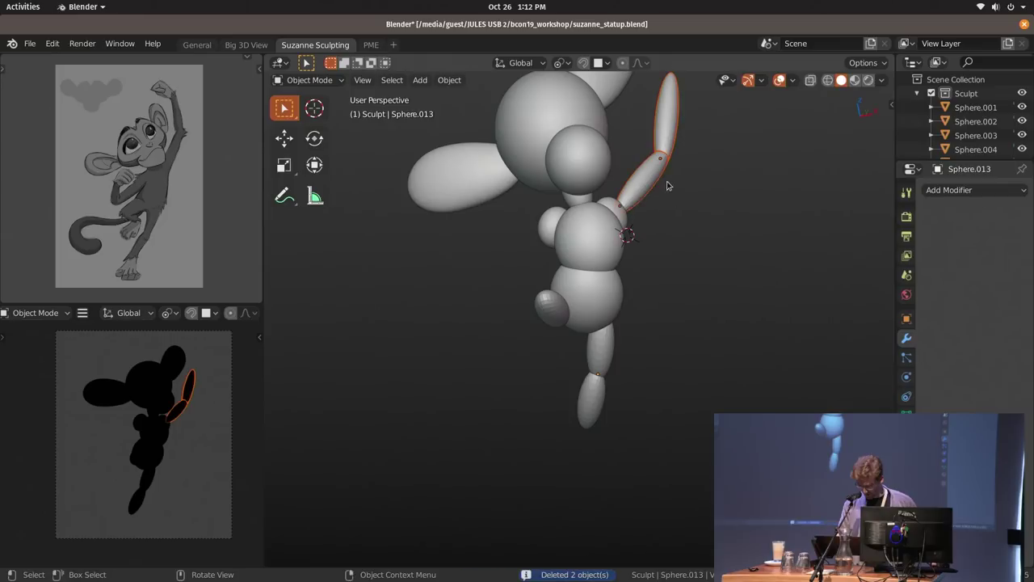
Duplicate the raised arm's upper arm and forearm, rotate the copy downward and place it at the opposite shoulder.
{"action": "left_click", "coordinate": [643, 184], "text": "shift"}
{"action": "key", "text": "shift+d"}
{"action": "left_click", "coordinate": [533, 220]}
{"action": "key", "text": "r"}
{"action": "left_click", "coordinate": [490, 194]}
{"action": "key", "text": "g"}
{"action": "left_click", "coordinate": [525, 182]}
Scale and rotate the copied arm from a side view, and move it into the shoulder.
{"action": "middle_click_drag", "start_coordinate": [601, 270], "coordinate": [665, 312]}
{"action": "key", "text": "s"}
{"action": "left_click", "coordinate": [638, 282]}
{"action": "key", "text": "r"}
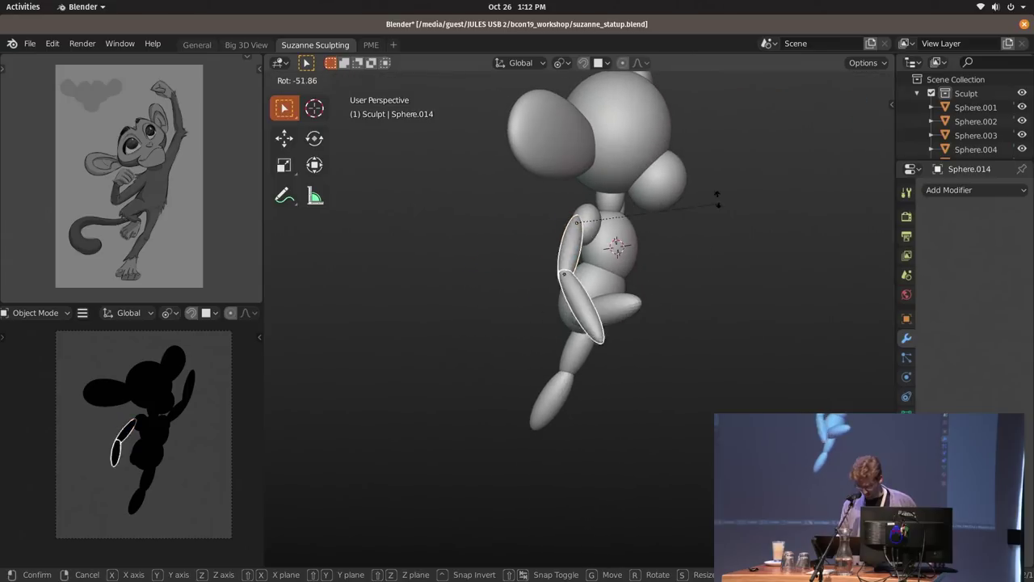
{"action": "left_click", "coordinate": [482, 251]}
{"action": "middle_click_drag", "start_coordinate": [482, 252], "coordinate": [697, 304]}
{"action": "key", "text": "g"}
{"action": "left_click", "coordinate": [670, 300]}
Reposition the lowered upper arm so its upper end sits inside the shoulder sphere.
{"action": "left_click", "coordinate": [579, 221]}
{"action": "key", "text": "g"}
{"action": "left_click", "coordinate": [638, 244]}
{"action": "middle_click_drag", "start_coordinate": [679, 247], "coordinate": [577, 290]}
{"action": "key", "text": "g"}
{"action": "left_click", "coordinate": [642, 256]}
Bend the lowered arm's forearm upward toward the chin and line it up with the elbow.
{"action": "left_click", "coordinate": [527, 295]}
{"action": "key", "text": "r"}
{"action": "key", "text": "r"}
{"action": "left_click", "coordinate": [579, 237]}
{"action": "middle_click_drag", "start_coordinate": [579, 237], "coordinate": [648, 270]}
{"action": "key", "text": "g"}
{"action": "key", "text": "r"}
{"action": "left_click", "coordinate": [605, 201]}
Adjust the scale of the bent forearm to match the drawing's proportions.
{"action": "middle_click_drag", "start_coordinate": [605, 201], "coordinate": [628, 300]}
{"action": "key", "text": "s"}
{"action": "left_click", "coordinate": [618, 297]}
{"action": "key", "text": "s"}
{"action": "left_click", "coordinate": [620, 294]}
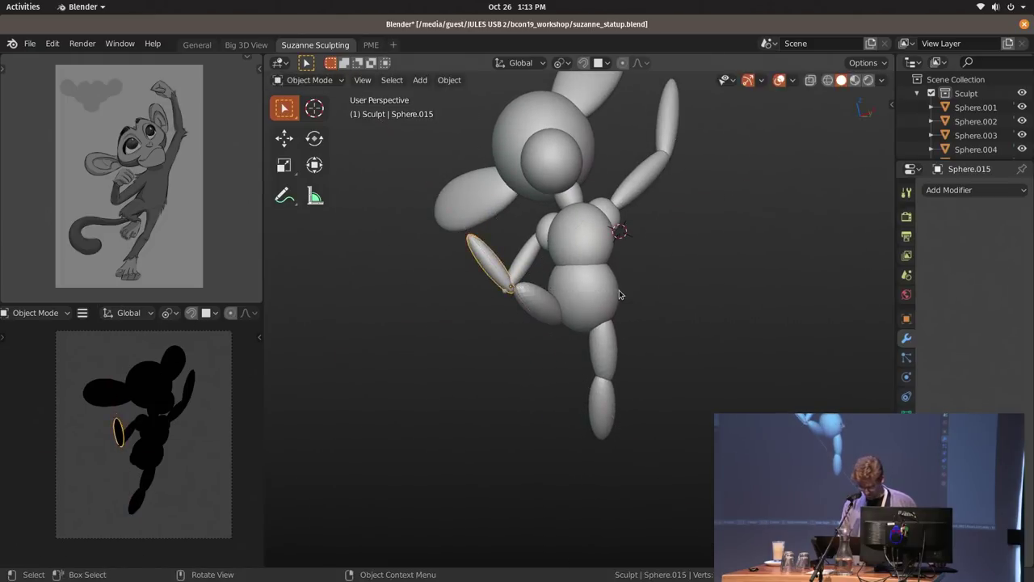
Duplicate the standing lower leg and move the copy to the knee of the raised leg.
{"action": "middle_click_drag", "start_coordinate": [619, 357], "coordinate": [644, 304], "text": "shift"}
{"action": "left_click", "coordinate": [608, 336]}
{"action": "middle_click_drag", "start_coordinate": [608, 336], "coordinate": [486, 273]}
{"action": "key", "text": "shift+d"}
{"action": "left_click", "coordinate": [556, 257]}
{"action": "middle_click_drag", "start_coordinate": [555, 256], "coordinate": [665, 293]}
{"action": "key", "text": "g"}
{"action": "left_click", "coordinate": [656, 304]}
{"action": "middle_click_drag", "start_coordinate": [601, 281], "coordinate": [696, 313]}
{"action": "key", "text": "g"}
{"action": "left_click", "coordinate": [688, 307]}
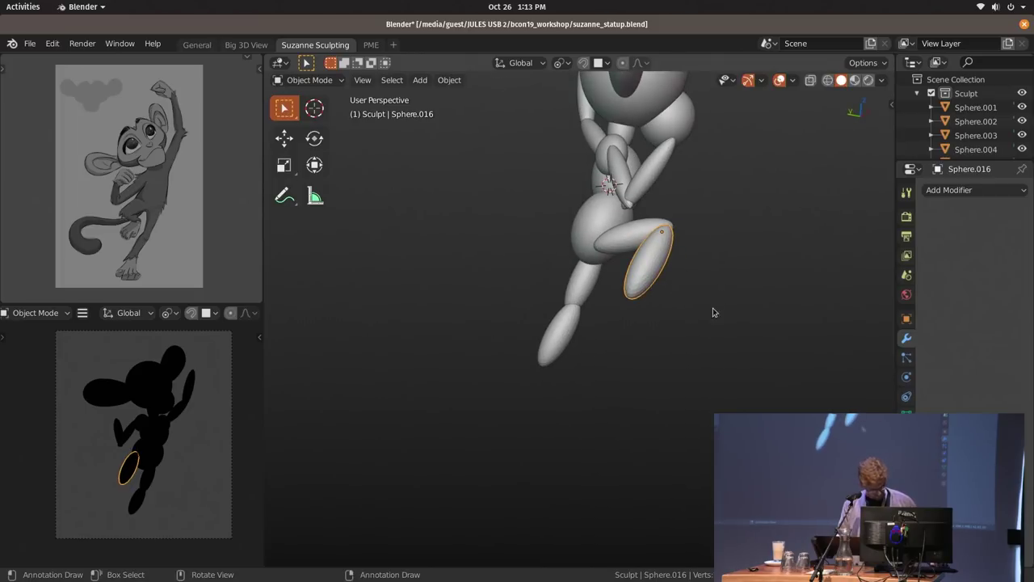
Rotate the raised leg's lower leg to fold back under the thigh and align it with the knee.
{"action": "middle_click_drag", "start_coordinate": [721, 272], "coordinate": [623, 323]}
{"action": "key", "text": "g"}
{"action": "left_click", "coordinate": [570, 299]}
{"action": "key", "text": "r"}
{"action": "left_click", "coordinate": [615, 226]}
{"action": "key", "text": "g"}
{"action": "middle_click_drag", "start_coordinate": [616, 226], "coordinate": [634, 236]}
{"action": "left_click", "coordinate": [644, 224]}
Rotate the raised thigh and lower leg together around the hip, and refine the lower leg's angle on its own.
{"action": "left_click", "coordinate": [537, 211], "text": "shift"}
{"action": "key", "text": "r"}
{"action": "left_click", "coordinate": [627, 230]}
{"action": "key", "text": "r"}
{"action": "key", "text": "r"}
{"action": "left_click", "coordinate": [621, 273]}
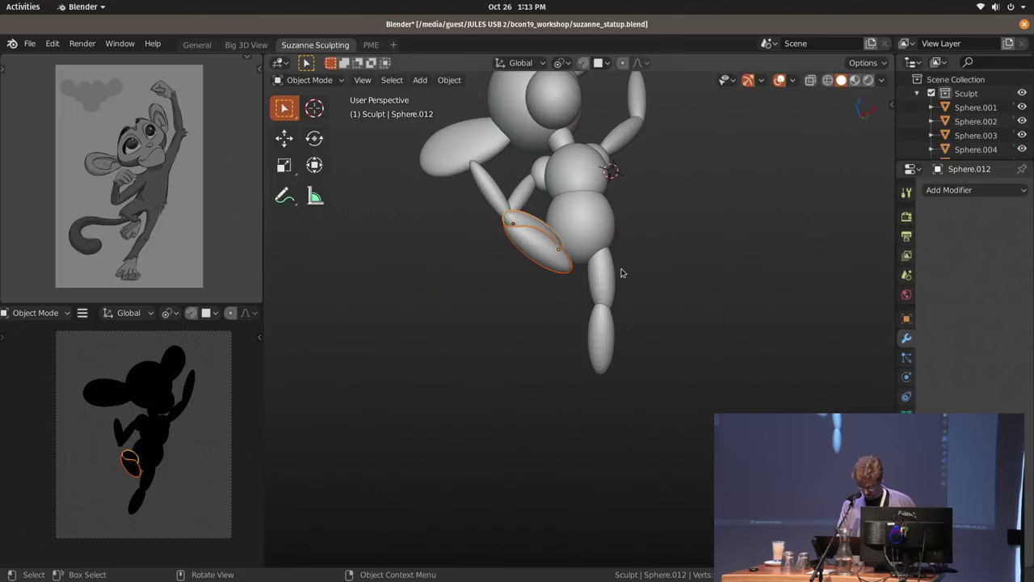
{"action": "middle_click_drag", "start_coordinate": [637, 295], "coordinate": [606, 285]}
{"action": "key", "text": "r"}
{"action": "left_click", "coordinate": [583, 286]}
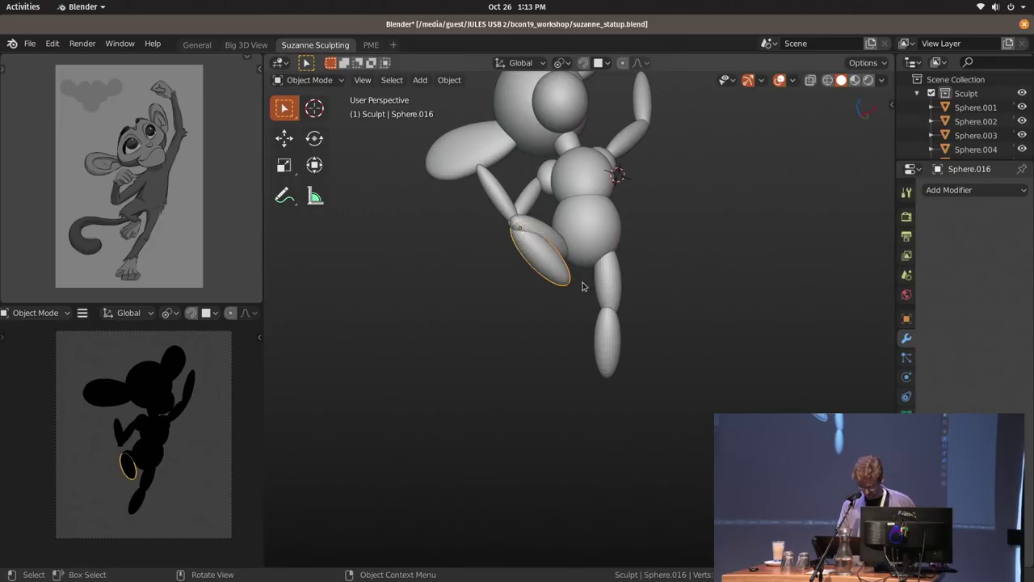
Add a cylinder mesh at the 3D cursor beside the raised leg.
{"action": "middle_click_drag", "start_coordinate": [658, 228], "coordinate": [658, 268]}
{"action": "key", "text": "shift+a"}
{"action": "key", "text": "Escape"}
{"action": "key", "text": "shift+a"}
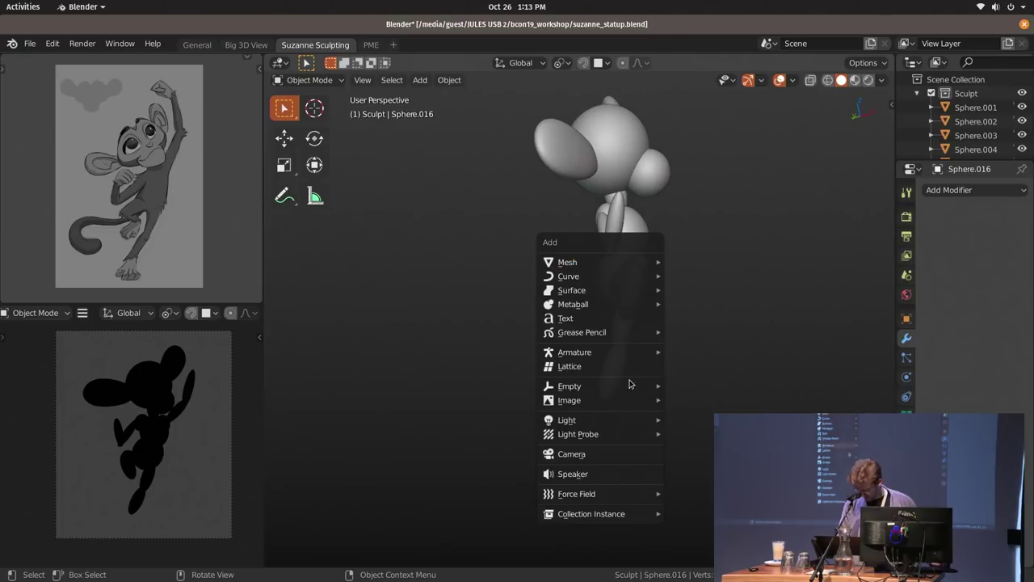
{"action": "mouse_move", "coordinate": [617, 261]}
{"action": "left_click", "coordinate": [710, 332]}
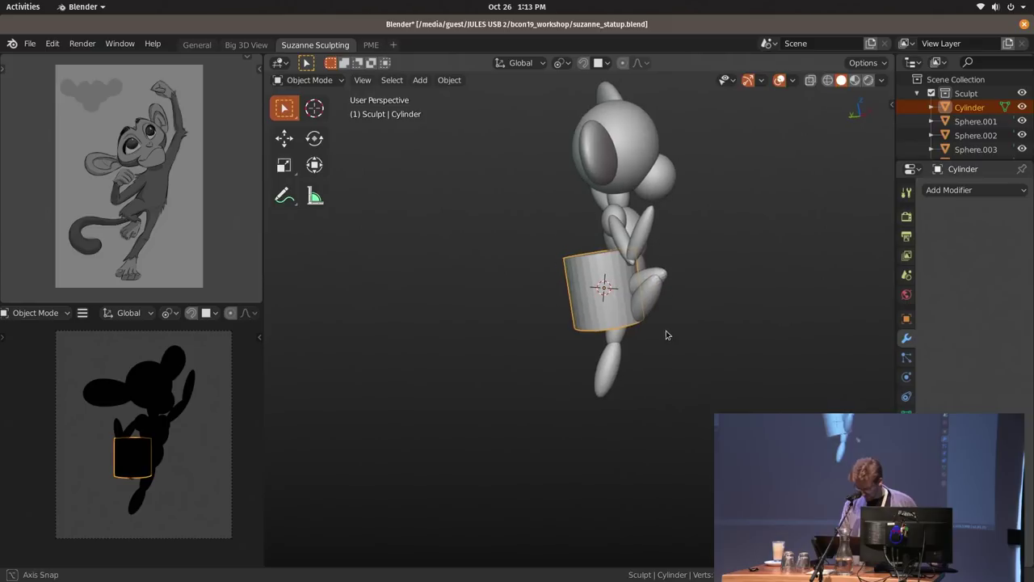
Rotate the cylinder 90° around the X axis and stretch it along its length.
{"action": "type", "text": "sx90"}
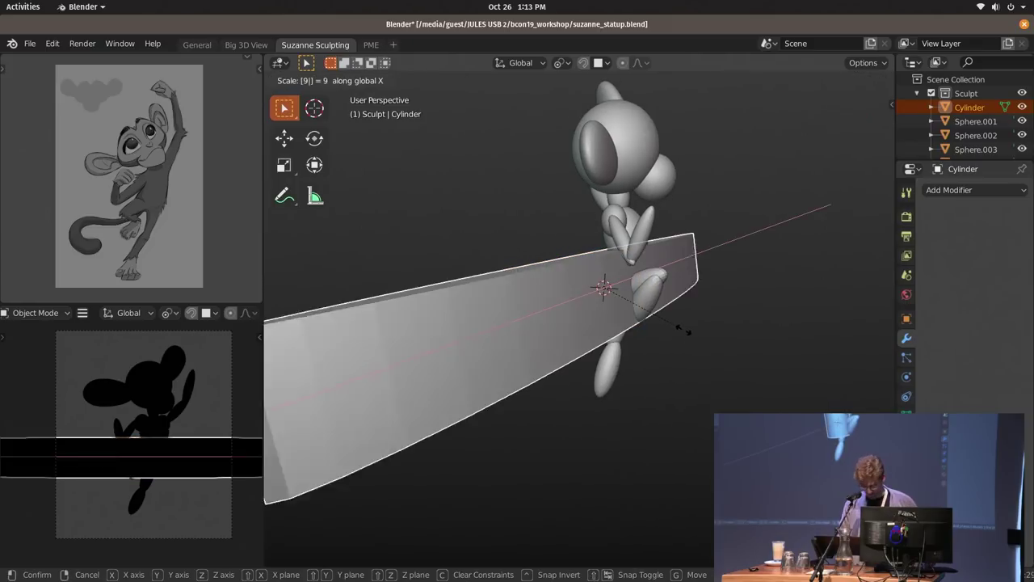
{"action": "key", "text": "Escape"}
{"action": "key", "text": "r"}
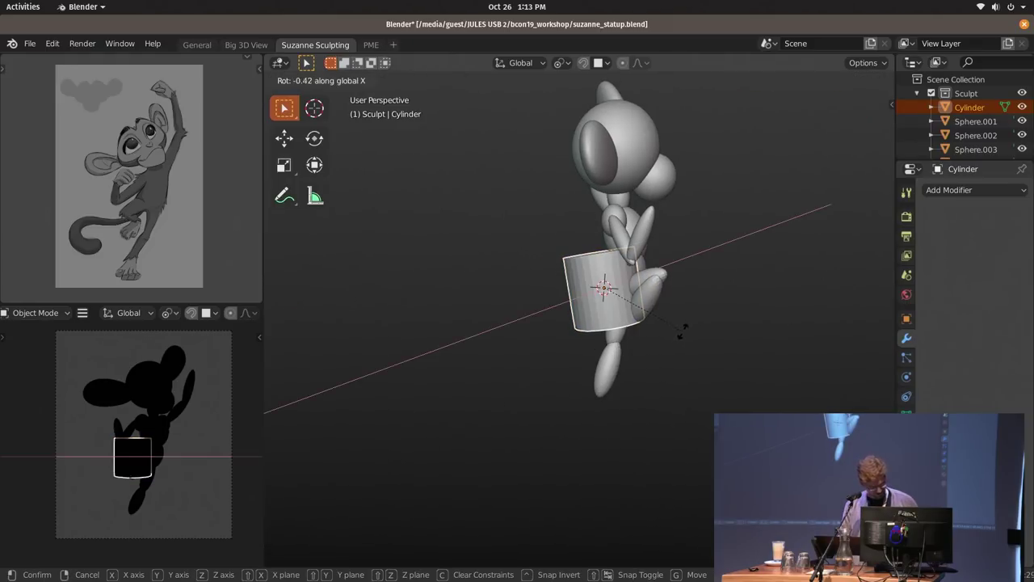
{"action": "key", "text": "Return"}
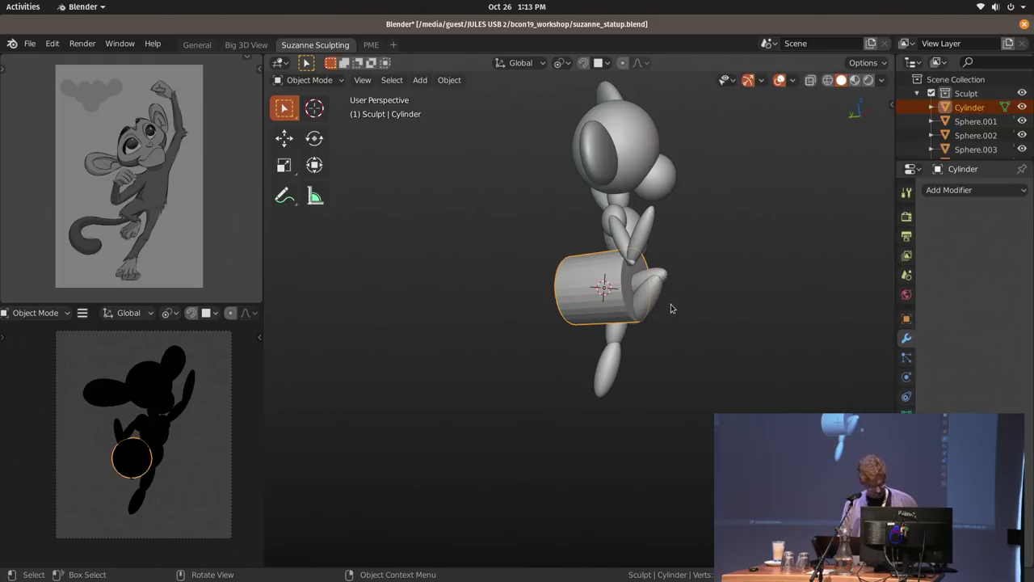
{"action": "key", "text": "s"}
{"action": "key", "text": "Return"}
{"action": "key", "text": "s"}
{"action": "key", "text": "z"}
{"action": "key", "text": "Return"}
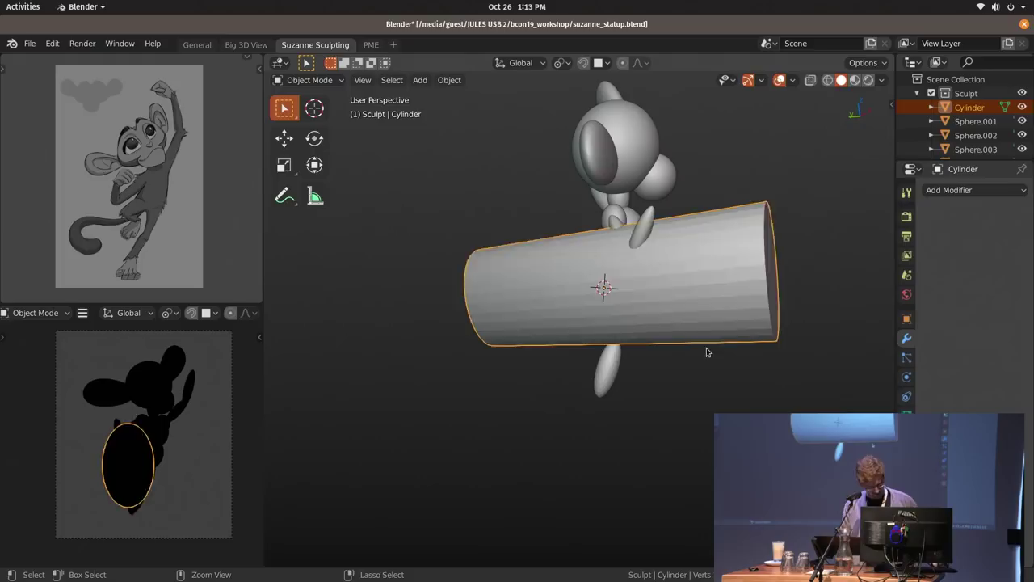
{"action": "key", "text": "ctrl+z"}
{"action": "key", "text": "s"}
{"action": "key", "text": "z"}
{"action": "key", "text": "Escape"}
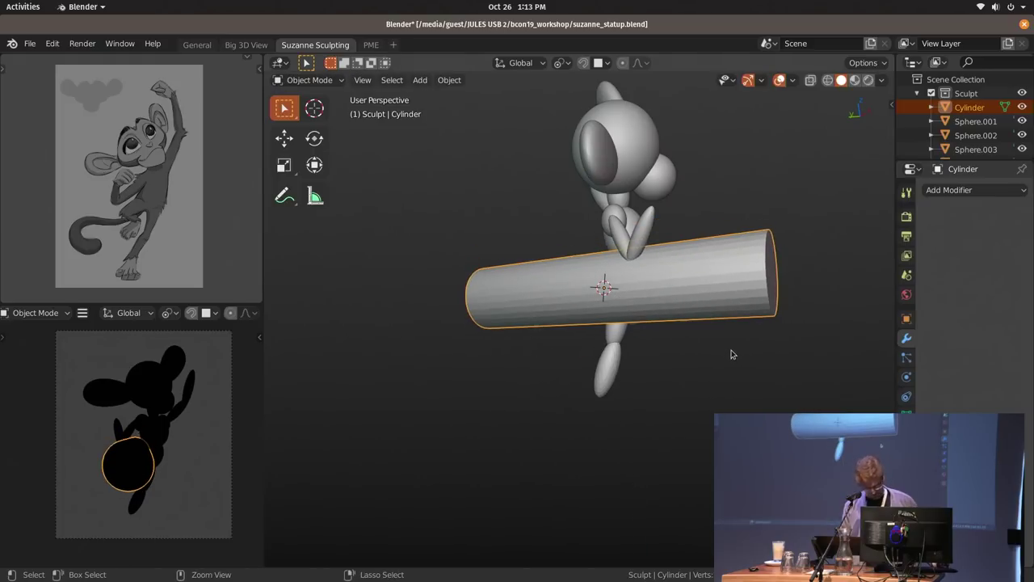
Shrink the cylinder to a thin rod and lengthen it along its local Z axis.
{"action": "key", "text": "s"}
{"action": "key", "text": "z"}
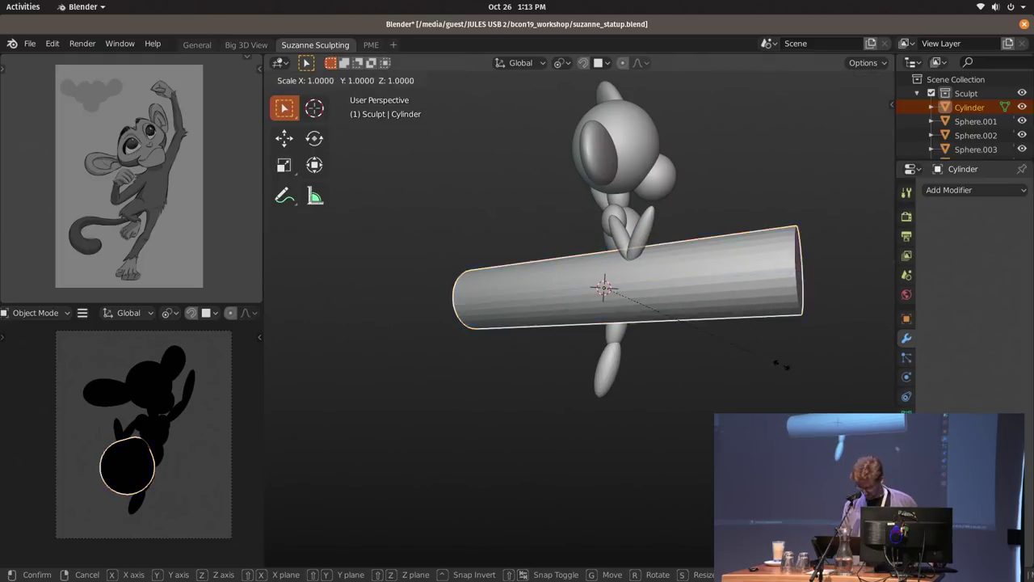
{"action": "left_click", "coordinate": [677, 316]}
{"action": "key", "text": "s"}
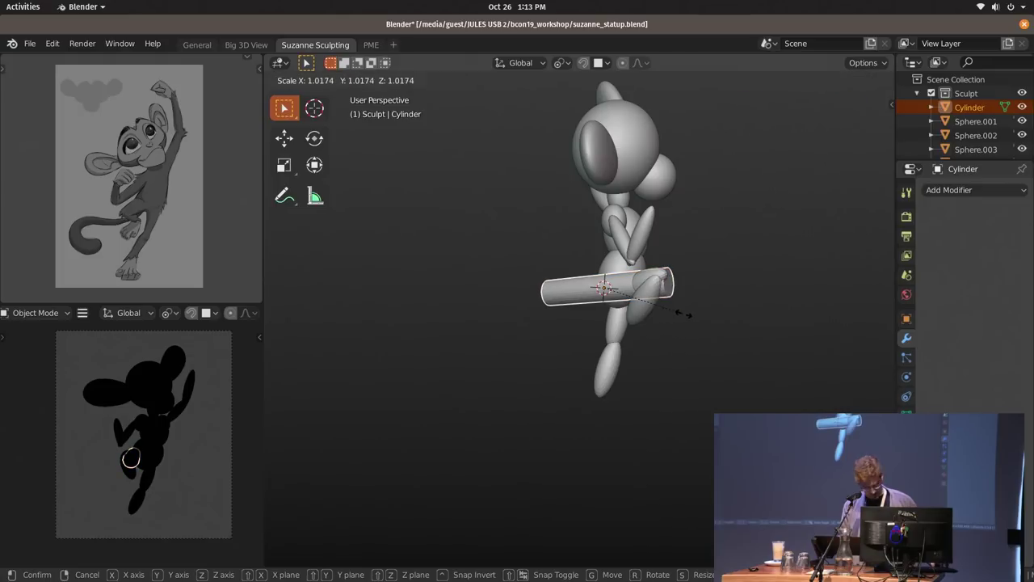
{"action": "key", "text": "z"}
{"action": "key", "text": "z"}
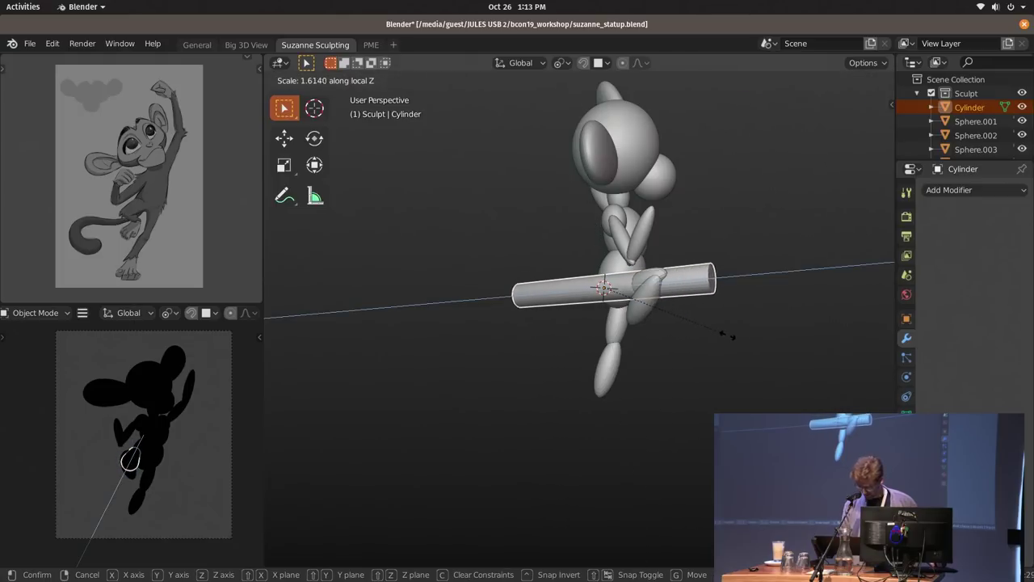
{"action": "left_click", "coordinate": [722, 330]}
{"action": "middle_click_drag", "start_coordinate": [686, 310], "coordinate": [729, 293]}
Snap the 3D cursor to the cylinder's selected end face and set the cylinder's origin to the 3D cursor.
{"action": "key", "text": "Tab"}
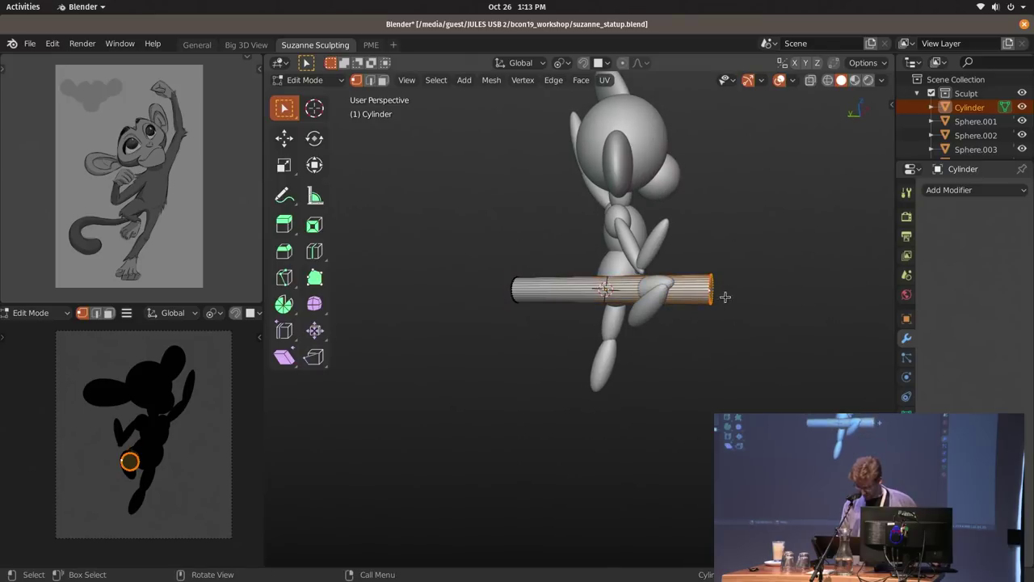
{"action": "key", "text": "ctrl+Tab"}
{"action": "left_click", "coordinate": [790, 294]}
{"action": "key", "text": "shift+s"}
{"action": "left_click", "coordinate": [716, 392]}
{"action": "key", "text": "Tab"}
{"action": "right_click", "coordinate": [709, 289]}
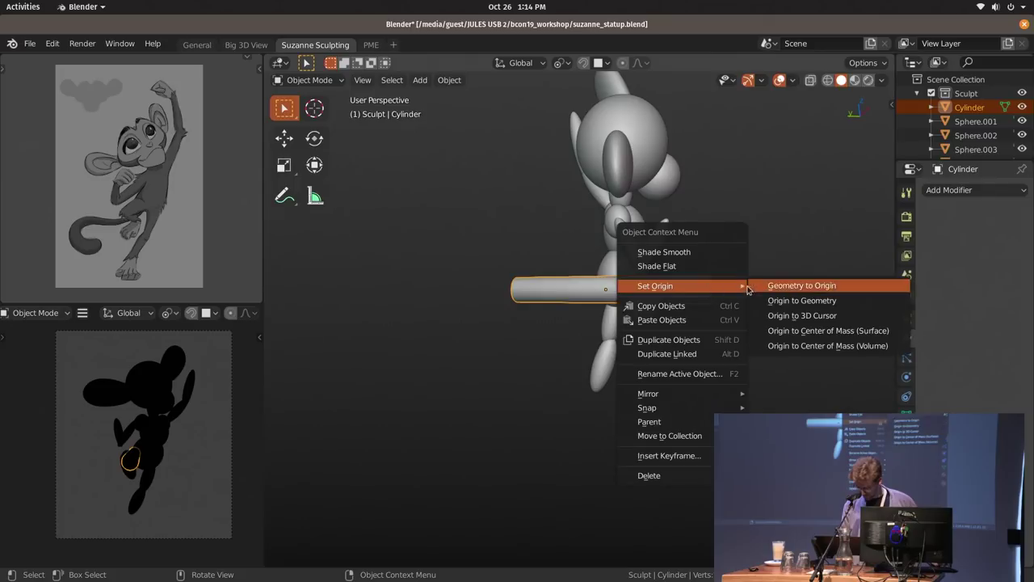
{"action": "left_click", "coordinate": [789, 316]}
Move and rotate the cylinder so its origin end sits at the back of the hips as the tail.
{"action": "middle_click_drag", "start_coordinate": [760, 390], "coordinate": [728, 308]}
{"action": "key", "text": "g"}
{"action": "left_click", "coordinate": [658, 312]}
{"action": "key", "text": "r"}
{"action": "middle_click_drag", "start_coordinate": [658, 312], "coordinate": [642, 351]}
{"action": "key", "text": "r"}
{"action": "left_click", "coordinate": [660, 316]}
{"action": "key", "text": "g"}
{"action": "left_click", "coordinate": [664, 339]}
{"action": "key", "text": "r"}
{"action": "left_click", "coordinate": [689, 327]}
Resize the tail cylinder at the hips and apply its transform.
{"action": "middle_click_drag", "start_coordinate": [688, 327], "coordinate": [681, 302]}
{"action": "key", "text": "s"}
{"action": "left_click", "coordinate": [658, 313]}
{"action": "key", "text": "ctrl+a"}
{"action": "left_click", "coordinate": [605, 307]}
Add an edge loop around the tail cylinder, slide it towards the tip, and scale it.
{"action": "key", "text": "Tab"}
{"action": "middle_click_drag", "start_coordinate": [605, 307], "coordinate": [532, 281], "text": "ctrl"}
{"action": "key", "text": "ctrl+r"}
{"action": "left_click", "coordinate": [529, 277]}
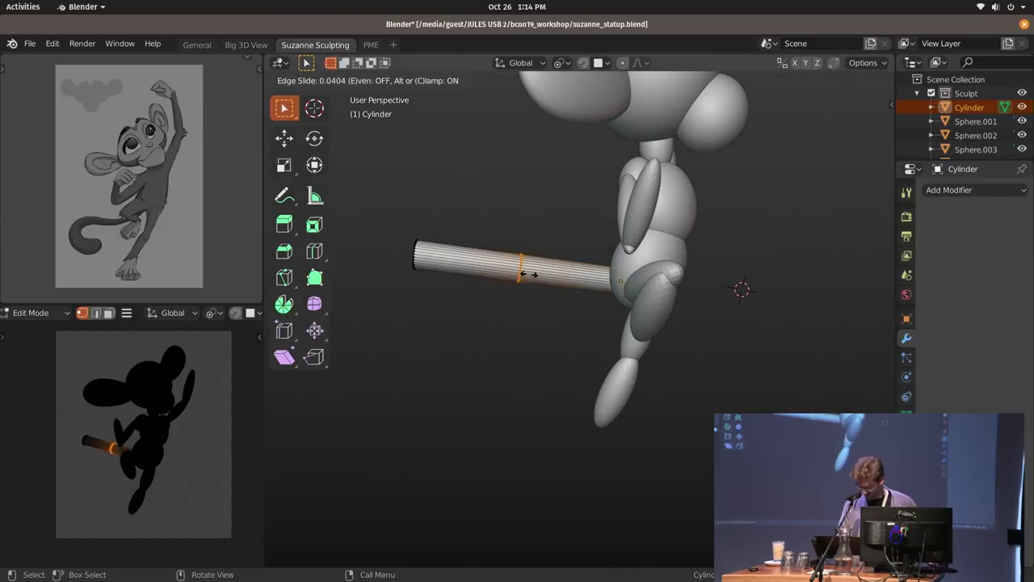
{"action": "left_click", "coordinate": [464, 260]}
{"action": "key", "text": "s"}
{"action": "left_click", "coordinate": [521, 311]}
Add another edge loop near the tail's tip, scale it, and return to Object Mode.
{"action": "key", "text": "ctrl+r"}
{"action": "left_click", "coordinate": [445, 261]}
{"action": "left_click", "coordinate": [435, 262]}
{"action": "key", "text": "s"}
{"action": "left_click", "coordinate": [469, 296]}
{"action": "key", "text": "ctrl+Tab"}
{"action": "left_click", "coordinate": [403, 276]}
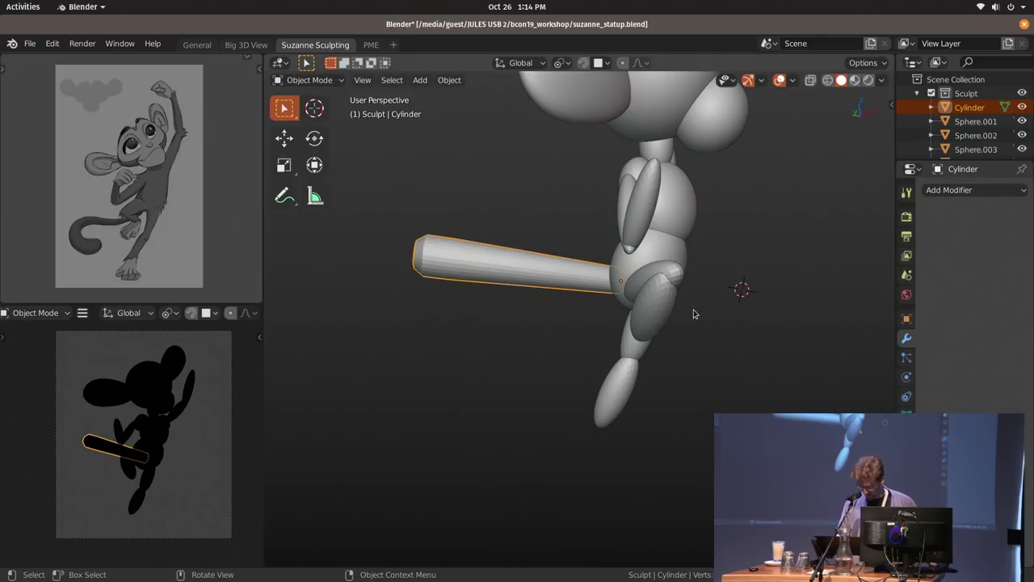
Resize the tail overall, adjust its thickness without changing its local Z length, and apply the transform.
{"action": "middle_click_drag", "start_coordinate": [717, 311], "coordinate": [690, 313]}
{"action": "key", "text": "s"}
{"action": "left_click", "coordinate": [693, 319]}
{"action": "key", "text": "s"}
{"action": "key", "text": "shift+z"}
{"action": "key", "text": "shift+z"}
{"action": "left_click", "coordinate": [686, 320]}
{"action": "key", "text": "ctrl+a"}
{"action": "left_click", "coordinate": [681, 318]}
Deselect everything, frame the head from the front, and enter Sculpt Mode on the head sphere.
{"action": "key", "text": "KP_1"}
{"action": "key", "text": "alt+a"}
{"action": "middle_click_drag", "start_coordinate": [716, 315], "coordinate": [646, 309], "text": "shift"}
{"action": "scroll", "coordinate": [596, 174], "scroll_direction": "down", "scroll_amount": 1}
{"action": "mouse_move", "coordinate": [646, 309]}
{"action": "middle_mouse_down", "text": "ctrl"}
{"action": "mouse_move", "coordinate": [639, 231]}
{"action": "mouse_move", "coordinate": [683, 339]}
{"action": "mouse_move", "coordinate": [619, 288]}
{"action": "middle_mouse_up", "text": "ctrl"}
{"action": "key", "text": "ctrl+Tab"}
{"action": "left_click", "coordinate": [621, 279]}
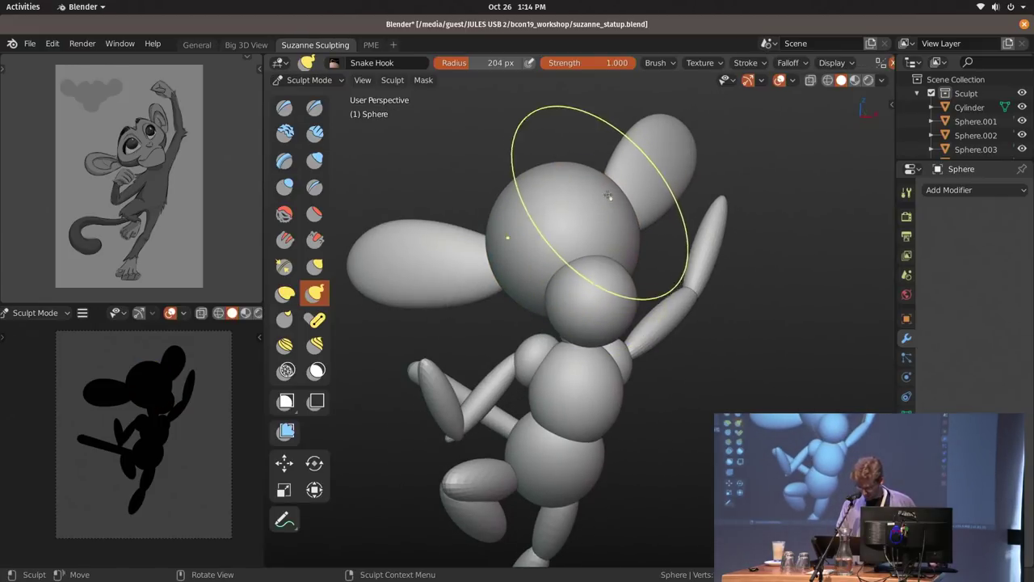
{"action": "mouse_move", "coordinate": [670, 246]}
{"action": "middle_mouse_down"}
{"action": "mouse_move", "coordinate": [614, 221]}
{"action": "mouse_move", "coordinate": [653, 250]}
{"action": "middle_mouse_up"}
{"action": "key", "text": "ctrl+Tab"}
{"action": "left_click", "coordinate": [627, 250]}
{"action": "left_click", "coordinate": [621, 269]}
{"action": "key", "text": "ctrl+Tab"}
{"action": "left_click", "coordinate": [628, 291]}
{"action": "middle_click_drag", "start_coordinate": [628, 290], "coordinate": [570, 249]}
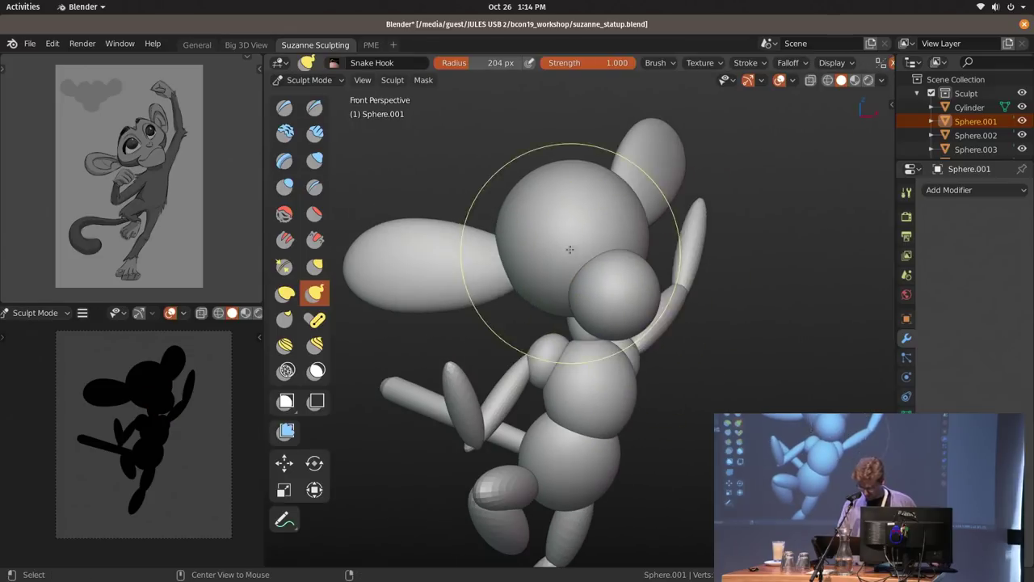
{"action": "key", "text": "ctrl+Tab"}
{"action": "left_click", "coordinate": [618, 196]}
{"action": "key", "text": "ctrl+Tab"}
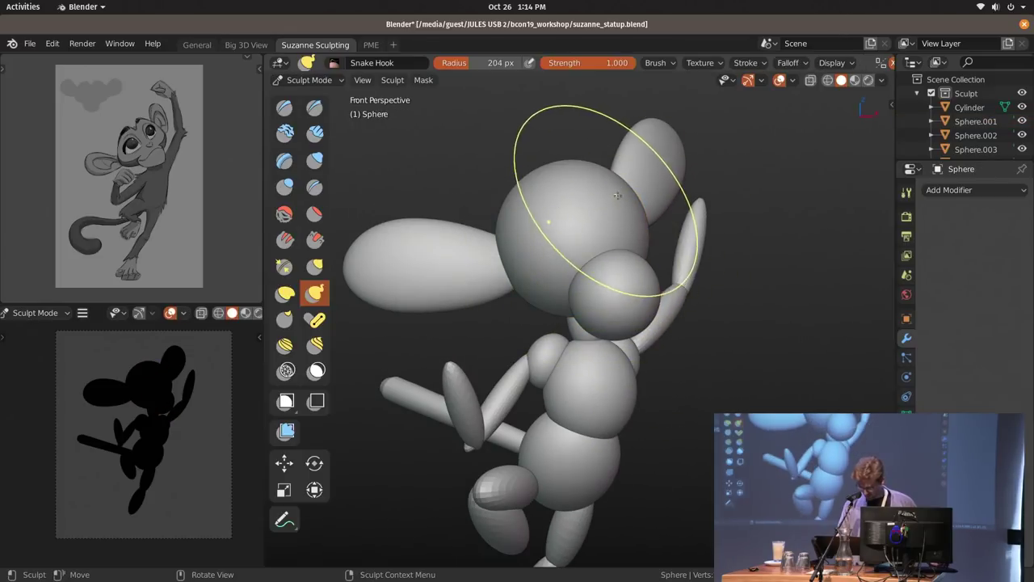
Flatten the front of the head into a face plane with a large Scrape/Peaks brush, up to 266 px radius.
{"action": "key", "text": "f"}
{"action": "left_click", "coordinate": [599, 208]}
{"action": "mouse_move", "coordinate": [601, 208]}
{"action": "middle_mouse_down"}
{"action": "mouse_move", "coordinate": [582, 203]}
{"action": "mouse_move", "coordinate": [567, 258]}
{"action": "mouse_move", "coordinate": [625, 263]}
{"action": "middle_mouse_up"}
{"action": "key", "text": "shift+t"}
{"action": "left_click", "coordinate": [595, 283]}
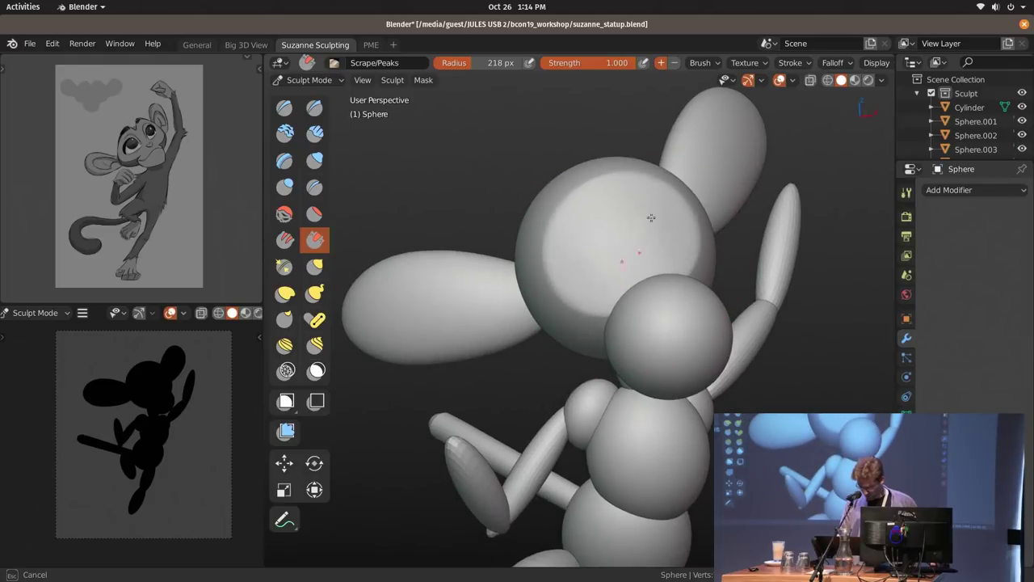
{"action": "middle_click_drag", "start_coordinate": [607, 252], "coordinate": [666, 237]}
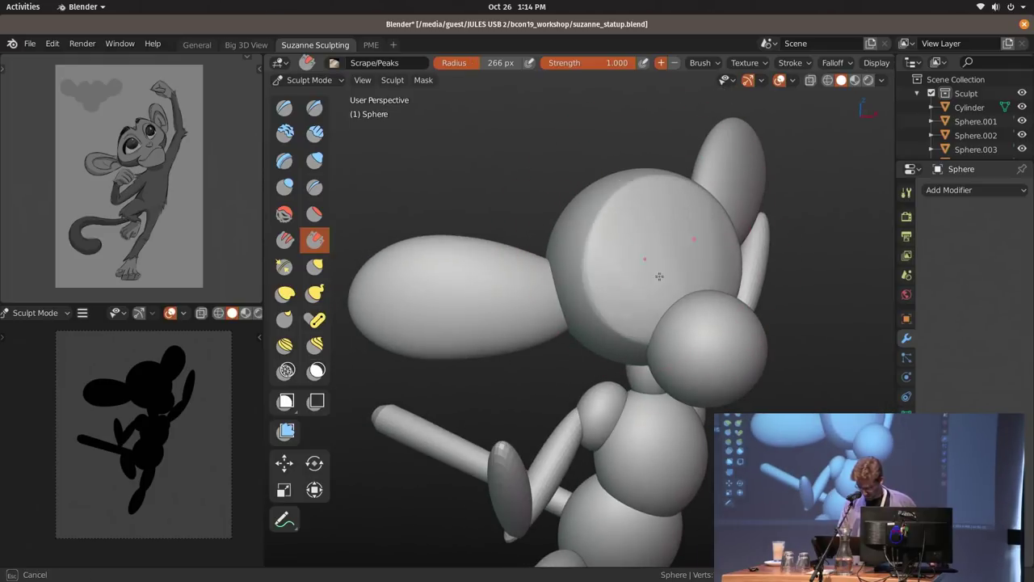
{"action": "scroll", "coordinate": [154, 154], "scroll_direction": "up", "scroll_amount": 2}
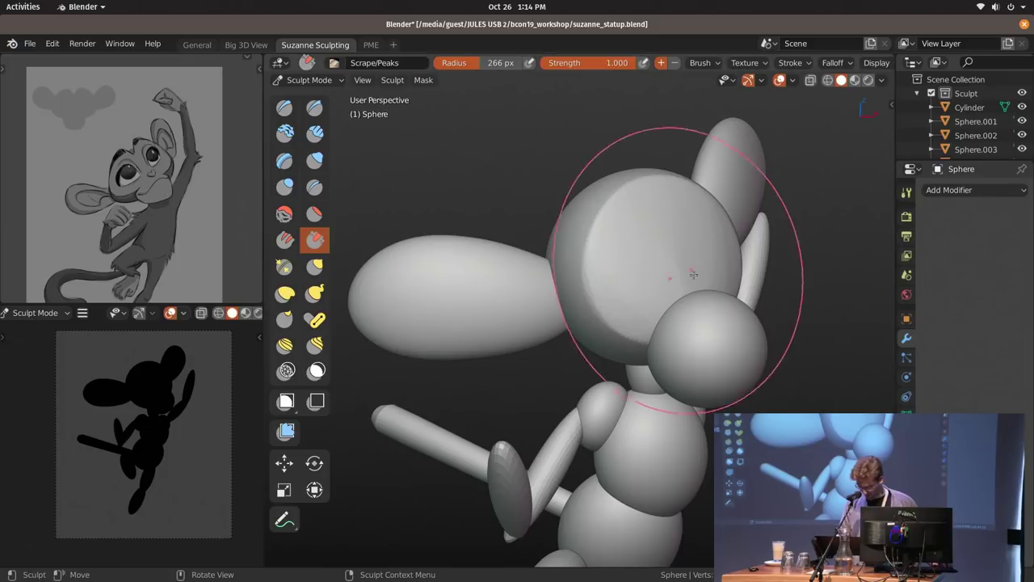
{"action": "middle_click_drag", "start_coordinate": [694, 275], "coordinate": [729, 292]}
Reshape the brow and front of the head from the side using the Elastic Hook brush at 180 px radius.
{"action": "key", "text": "ctrl+Tab"}
{"action": "mouse_move", "coordinate": [638, 235]}
{"action": "middle_mouse_down"}
{"action": "mouse_move", "coordinate": [709, 232]}
{"action": "mouse_move", "coordinate": [662, 255]}
{"action": "middle_mouse_up"}
{"action": "key", "text": "ctrl+Tab"}
{"action": "key", "text": "k"}
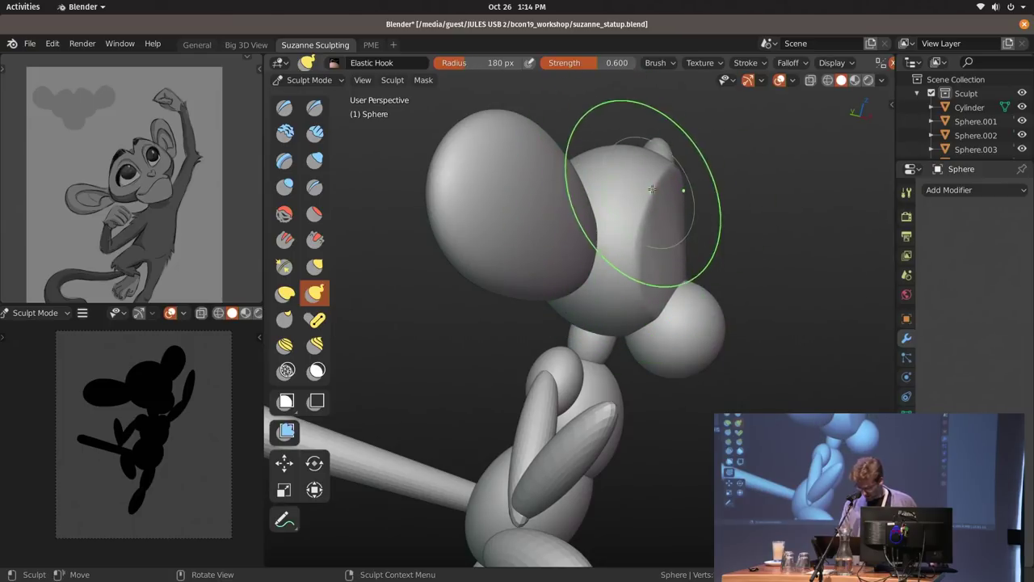
{"action": "mouse_move", "coordinate": [635, 286]}
{"action": "middle_mouse_down"}
{"action": "mouse_move", "coordinate": [674, 211]}
{"action": "mouse_move", "coordinate": [645, 252]}
{"action": "middle_mouse_up"}
{"action": "left_click_drag", "start_coordinate": [639, 276], "coordinate": [645, 266]}
{"action": "mouse_move", "coordinate": [645, 266]}
{"action": "middle_mouse_down"}
{"action": "mouse_move", "coordinate": [651, 218]}
{"action": "mouse_move", "coordinate": [666, 198]}
{"action": "middle_mouse_up"}
Pull up the brow corners at the top of the head with the Elastic Hook brush at 128 px radius.
{"action": "key", "text": "ctrl+Tab"}
{"action": "middle_click_drag", "start_coordinate": [774, 266], "coordinate": [637, 252]}
{"action": "left_click", "coordinate": [635, 250]}
{"action": "left_click", "coordinate": [571, 253]}
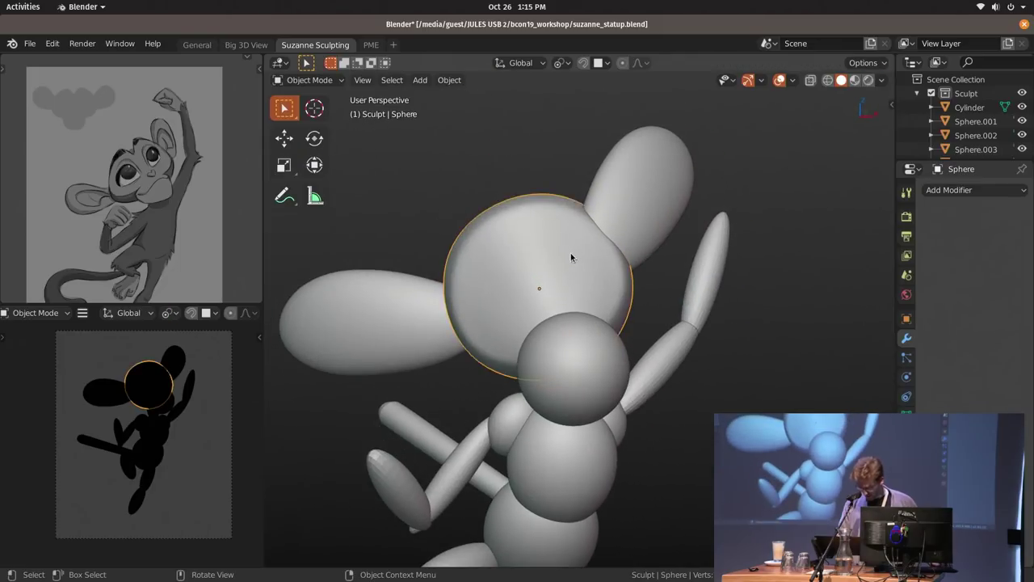
{"action": "key", "text": "ctrl+Tab"}
{"action": "middle_click_drag", "start_coordinate": [513, 231], "coordinate": [531, 208]}
{"action": "key", "text": "f"}
{"action": "left_click", "coordinate": [514, 198]}
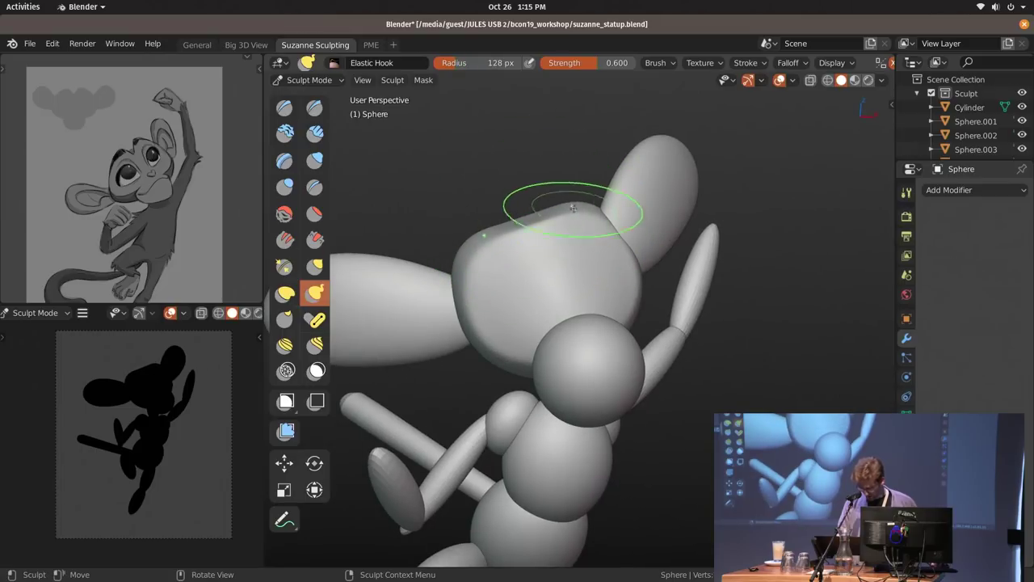
{"action": "mouse_move", "coordinate": [566, 198]}
{"action": "middle_mouse_down"}
{"action": "mouse_move", "coordinate": [563, 221]}
{"action": "mouse_move", "coordinate": [568, 199]}
{"action": "middle_mouse_up"}
{"action": "left_click_drag", "start_coordinate": [539, 226], "coordinate": [565, 204]}
{"action": "key", "text": "f"}
{"action": "left_click", "coordinate": [715, 222]}
Reposition the ear on the raised-arm side and move the muzzle sphere higher against the face in Object Mode.
{"action": "key", "text": "ctrl+Tab"}
{"action": "left_click", "coordinate": [686, 199]}
{"action": "mouse_move", "coordinate": [700, 222]}
{"action": "middle_mouse_down"}
{"action": "mouse_move", "coordinate": [566, 289]}
{"action": "mouse_move", "coordinate": [744, 208]}
{"action": "mouse_move", "coordinate": [586, 334]}
{"action": "mouse_move", "coordinate": [580, 320]}
{"action": "middle_mouse_up"}
{"action": "key", "text": "g"}
{"action": "left_click", "coordinate": [649, 257]}
{"action": "left_click", "coordinate": [551, 276]}
{"action": "key", "text": "g"}
{"action": "left_click", "coordinate": [551, 274]}
{"action": "mouse_move", "coordinate": [551, 274]}
{"action": "middle_mouse_down"}
{"action": "mouse_move", "coordinate": [443, 312]}
{"action": "mouse_move", "coordinate": [416, 301]}
{"action": "middle_mouse_up"}
Re-enter Sculpt Mode on the head and pull the face surface into shape with the Elastic Hook brush.
{"action": "left_click", "coordinate": [595, 213]}
{"action": "key", "text": "ctrl+Tab"}
{"action": "mouse_move", "coordinate": [598, 215]}
{"action": "middle_mouse_down"}
{"action": "mouse_move", "coordinate": [639, 245]}
{"action": "mouse_move", "coordinate": [635, 279]}
{"action": "middle_mouse_up"}
{"action": "key", "text": "f"}
{"action": "left_click", "coordinate": [606, 281]}
{"action": "left_click_drag", "start_coordinate": [611, 281], "coordinate": [635, 283]}
{"action": "middle_click_drag", "start_coordinate": [636, 282], "coordinate": [634, 261]}
{"action": "left_click_drag", "start_coordinate": [634, 261], "coordinate": [646, 259]}
Refine the side of the head with Elastic Hook at varied radii and reduce the brush radius to 119 px.
{"action": "key", "text": "f"}
{"action": "left_click", "coordinate": [641, 262]}
{"action": "mouse_move", "coordinate": [638, 260]}
{"action": "middle_mouse_down"}
{"action": "mouse_move", "coordinate": [693, 236]}
{"action": "mouse_move", "coordinate": [718, 253]}
{"action": "middle_mouse_up"}
{"action": "key", "text": "f"}
{"action": "left_click", "coordinate": [703, 255]}
{"action": "left_click_drag", "start_coordinate": [612, 263], "coordinate": [618, 282]}
{"action": "key", "text": "f"}
{"action": "left_click", "coordinate": [596, 234]}
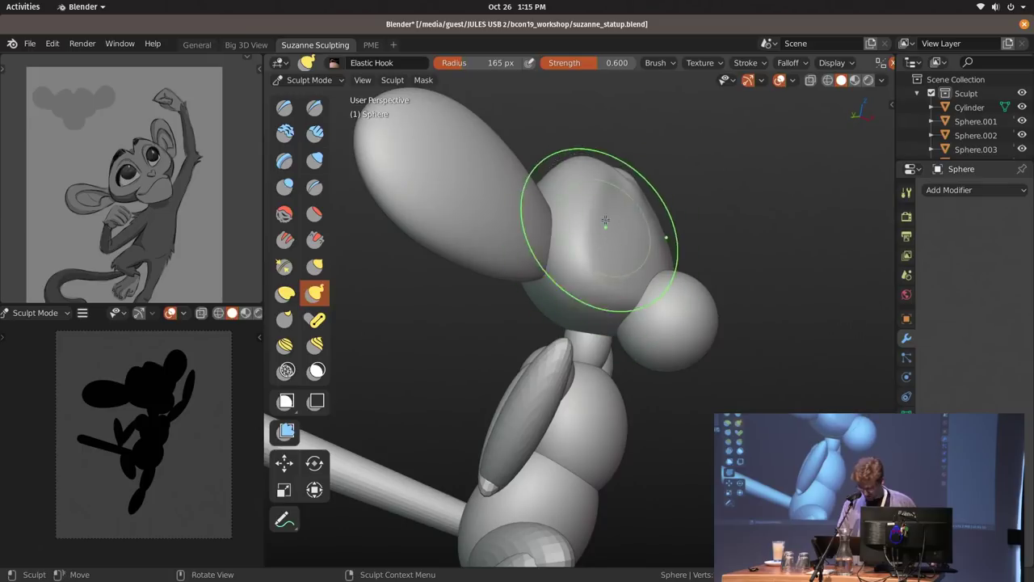
{"action": "middle_click_drag", "start_coordinate": [592, 267], "coordinate": [545, 272]}
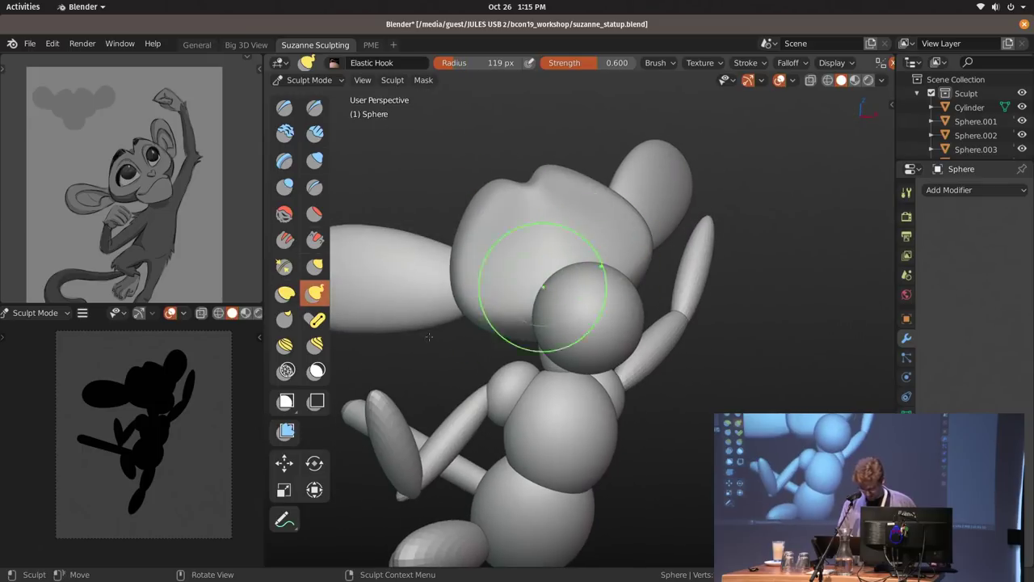
Switch the small camera preview from silhouette to a shaded display and fit the camera frame in view.
{"action": "middle_click_drag", "start_coordinate": [204, 394], "coordinate": [187, 454], "text": "ctrl"}
{"action": "key", "text": "z"}
{"action": "left_click", "coordinate": [179, 509]}
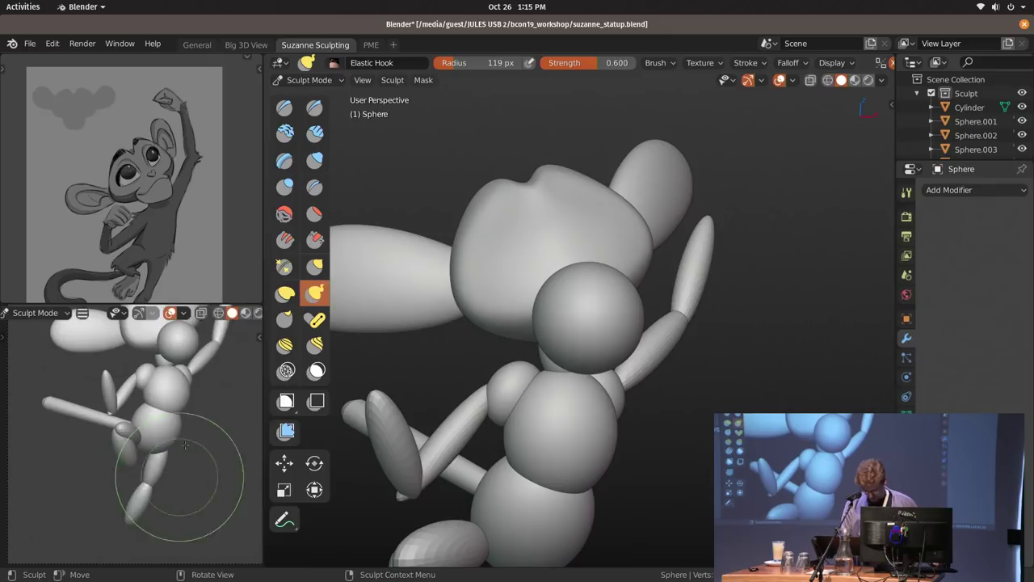
{"action": "middle_click_drag", "start_coordinate": [188, 453], "coordinate": [194, 413], "text": "ctrl"}
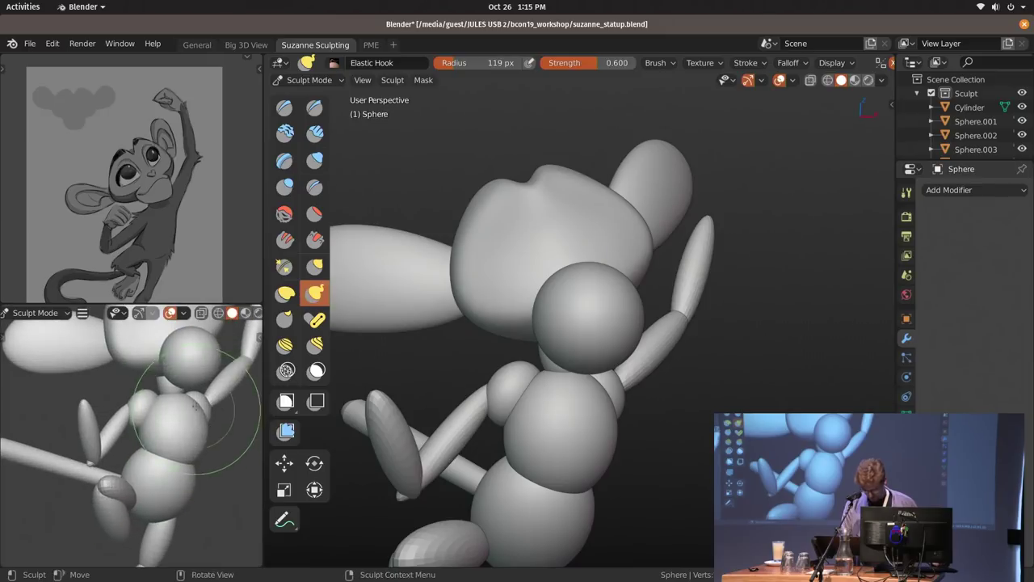
{"action": "key", "text": "Home"}
Try See Through and other shading presets in the camera preview, and check the main viewport's shading options.
{"action": "key", "text": "z"}
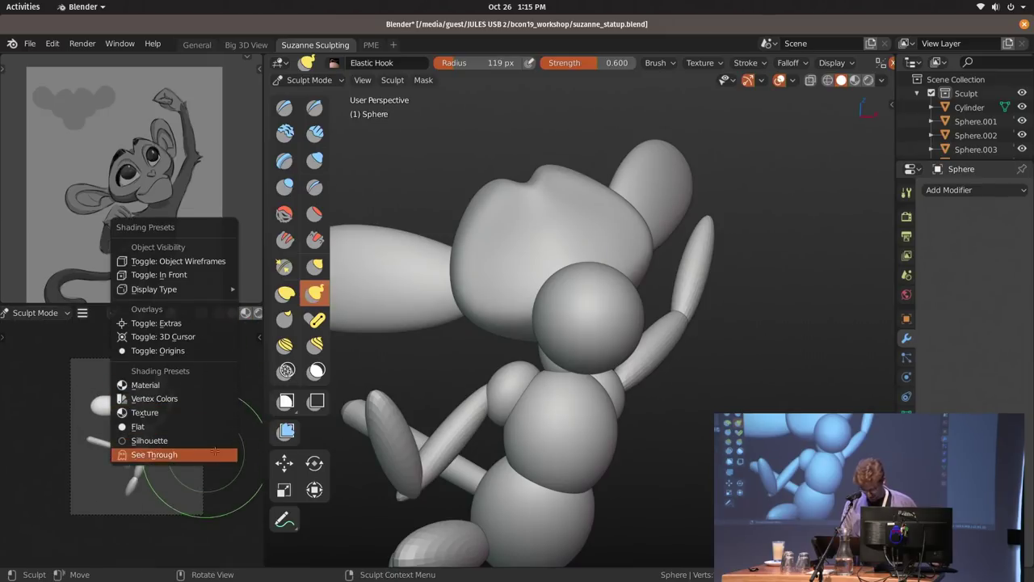
{"action": "left_click", "coordinate": [154, 454]}
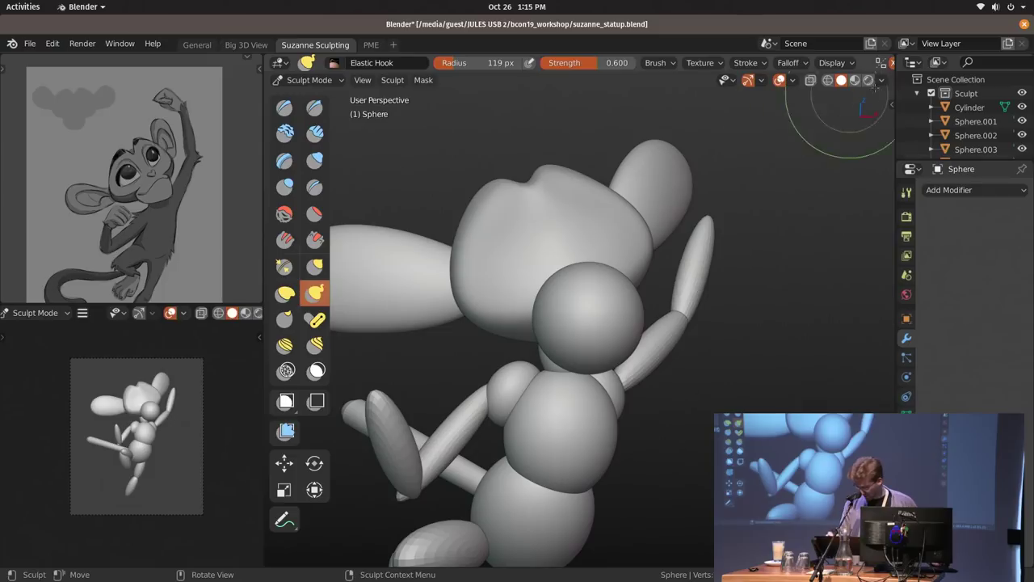
{"action": "left_click", "coordinate": [881, 81]}
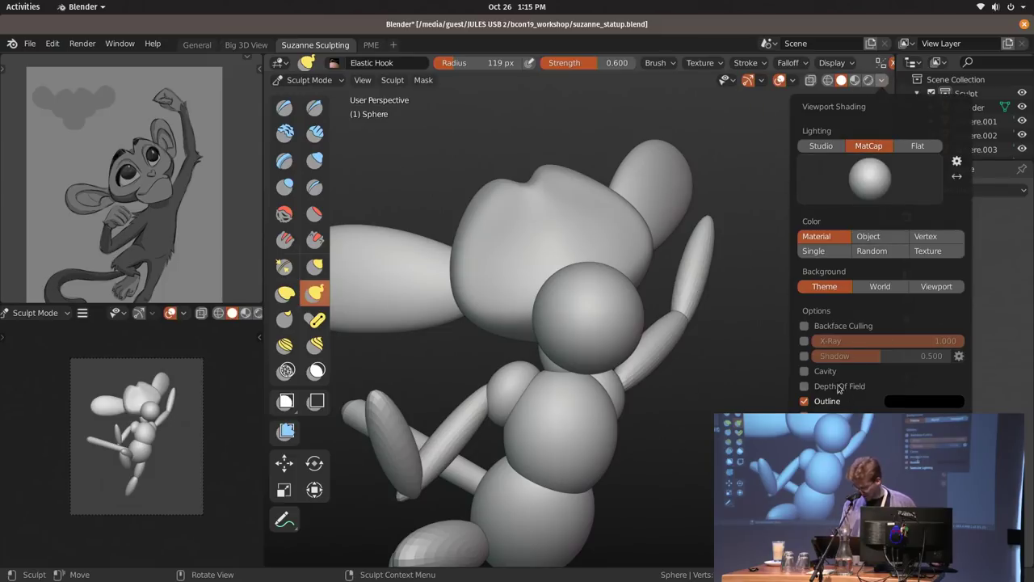
{"action": "key", "text": "z"}
{"action": "left_click", "coordinate": [177, 435]}
{"action": "key", "text": "z"}
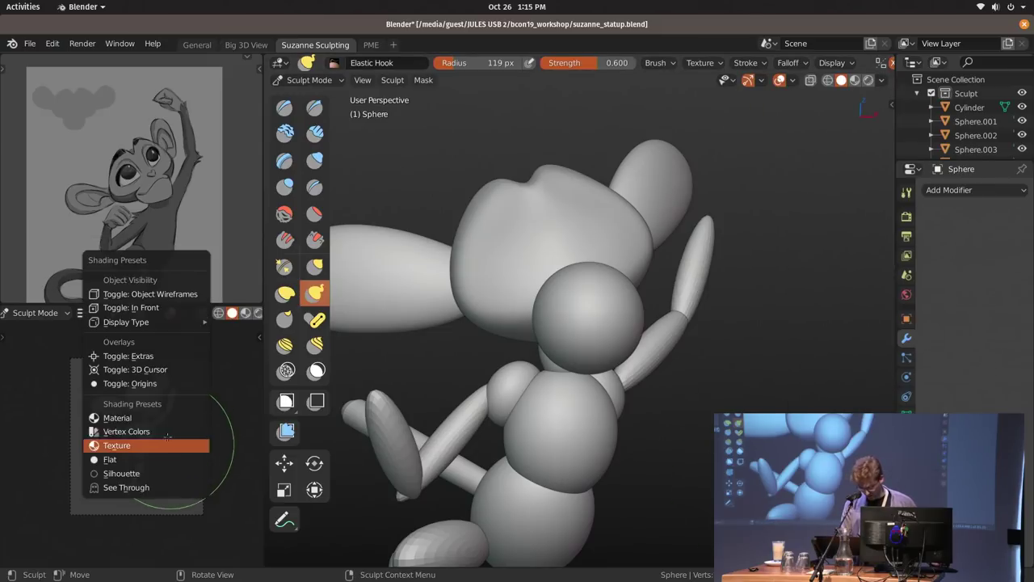
{"action": "left_click", "coordinate": [168, 432]}
Pull the upper part of the head outward with the Elastic Hook brush, adjusting its radius.
{"action": "middle_click_drag", "start_coordinate": [651, 322], "coordinate": [639, 279], "text": "ctrl"}
{"action": "mouse_move", "coordinate": [655, 246]}
{"action": "left_mouse_down"}
{"action": "mouse_move", "coordinate": [673, 254]}
{"action": "mouse_move", "coordinate": [666, 227]}
{"action": "left_mouse_up"}
{"action": "key", "text": "f"}
{"action": "left_click", "coordinate": [670, 224]}
{"action": "key", "text": "f"}
{"action": "left_click", "coordinate": [673, 250]}
{"action": "middle_click_drag", "start_coordinate": [675, 253], "coordinate": [670, 246]}
Push the front of the face in and pull the brow out with Elastic Hook, resizing the brush between strokes.
{"action": "key", "text": "f"}
{"action": "left_click_drag", "start_coordinate": [696, 251], "coordinate": [687, 253]}
{"action": "key", "text": "f"}
{"action": "left_click", "coordinate": [660, 208]}
{"action": "left_click_drag", "start_coordinate": [659, 205], "coordinate": [669, 204]}
{"action": "middle_click_drag", "start_coordinate": [637, 263], "coordinate": [661, 271]}
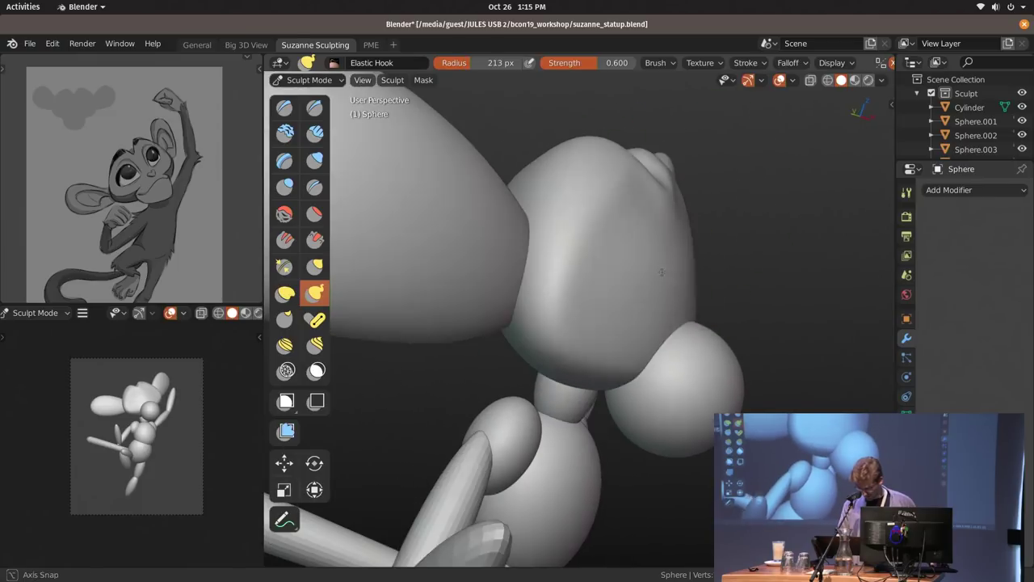
Shape the lower front of the face with the Elastic Hook brush, resizing the brush between strokes.
{"action": "key", "text": "f"}
{"action": "left_click", "coordinate": [805, 283]}
{"action": "left_click_drag", "start_coordinate": [656, 301], "coordinate": [663, 307]}
{"action": "middle_click_drag", "start_coordinate": [664, 301], "coordinate": [693, 289]}
{"action": "key", "text": "f"}
{"action": "left_click", "coordinate": [697, 276]}
Select the muzzle sphere in Object Mode, adjust its position against the face and put it into Sculpt Mode.
{"action": "key", "text": "ctrl+Tab"}
{"action": "left_click", "coordinate": [730, 352]}
{"action": "mouse_move", "coordinate": [730, 352]}
{"action": "middle_mouse_down"}
{"action": "mouse_move", "coordinate": [698, 312]}
{"action": "mouse_move", "coordinate": [706, 318]}
{"action": "middle_mouse_up"}
{"action": "key", "text": "g"}
{"action": "left_click", "coordinate": [688, 311]}
{"action": "key", "text": "ctrl+Tab"}
Try the Draw Sharp brush on the muzzle sphere, adjusting its radius.
{"action": "mouse_move", "coordinate": [651, 297]}
{"action": "middle_mouse_down"}
{"action": "mouse_move", "coordinate": [550, 308]}
{"action": "mouse_move", "coordinate": [669, 321]}
{"action": "mouse_move", "coordinate": [616, 261]}
{"action": "mouse_move", "coordinate": [617, 332]}
{"action": "middle_mouse_up"}
{"action": "key", "text": "f"}
{"action": "mouse_move", "coordinate": [611, 283]}
{"action": "middle_mouse_down"}
{"action": "mouse_move", "coordinate": [603, 294]}
{"action": "mouse_move", "coordinate": [569, 235]}
{"action": "middle_mouse_up"}
{"action": "key", "text": "d"}
{"action": "key", "text": "f"}
{"action": "left_click", "coordinate": [549, 270]}
{"action": "key", "text": "f"}
{"action": "left_click", "coordinate": [557, 231]}
{"action": "left_click_drag", "start_coordinate": [563, 236], "coordinate": [564, 237]}
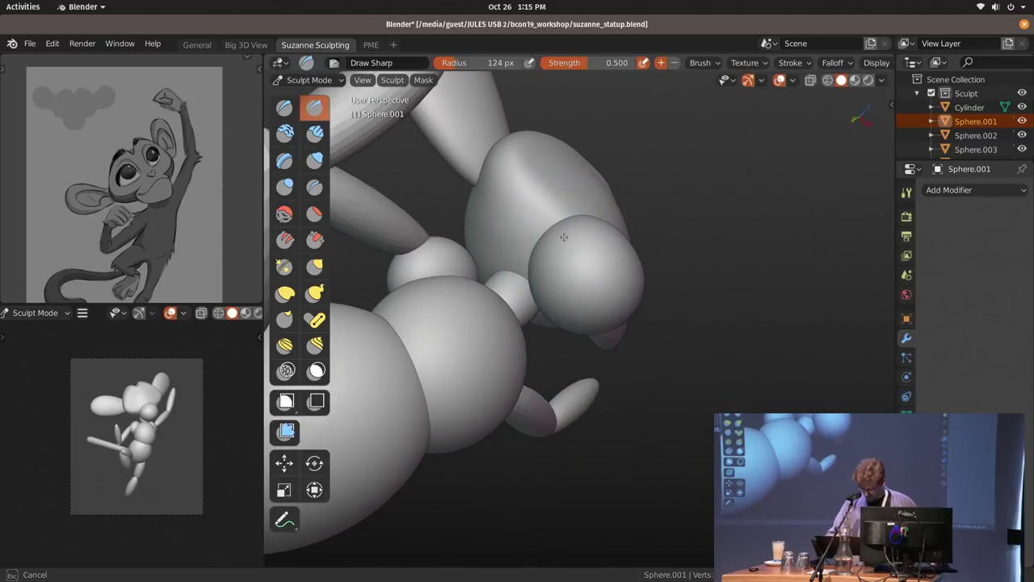
Widen the upper part of the muzzle symmetrically with the Elastic Hook brush, adjusting its radius.
{"action": "mouse_move", "coordinate": [575, 261]}
{"action": "middle_mouse_down"}
{"action": "mouse_move", "coordinate": [618, 250]}
{"action": "mouse_move", "coordinate": [598, 327]}
{"action": "mouse_move", "coordinate": [566, 300]}
{"action": "mouse_move", "coordinate": [557, 315]}
{"action": "mouse_move", "coordinate": [583, 298]}
{"action": "middle_mouse_up"}
{"action": "key", "text": "shift+x"}
{"action": "key", "text": "f"}
{"action": "left_click", "coordinate": [593, 299]}
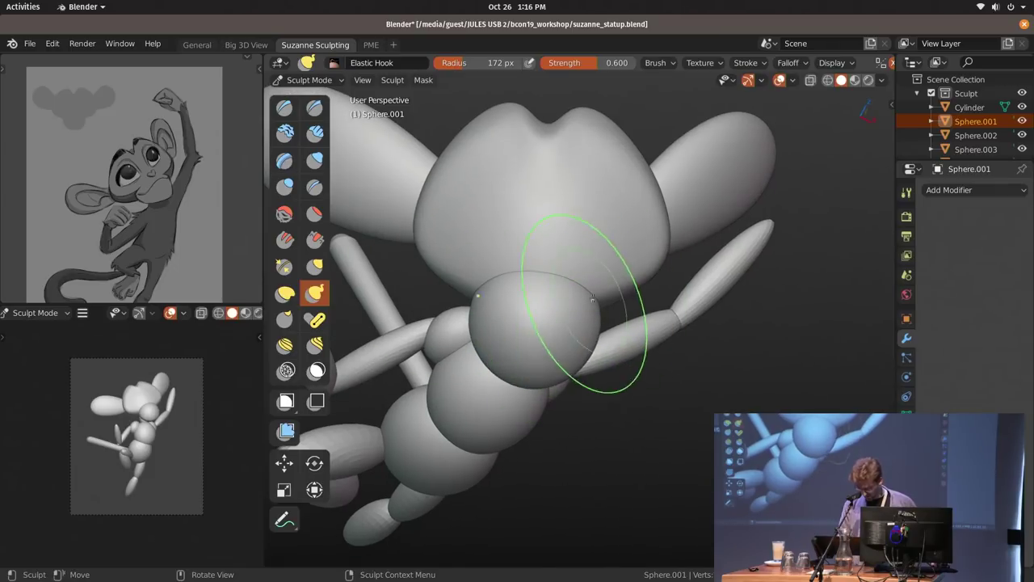
{"action": "key", "text": "f"}
{"action": "left_click", "coordinate": [598, 294]}
{"action": "middle_click_drag", "start_coordinate": [581, 348], "coordinate": [443, 211]}
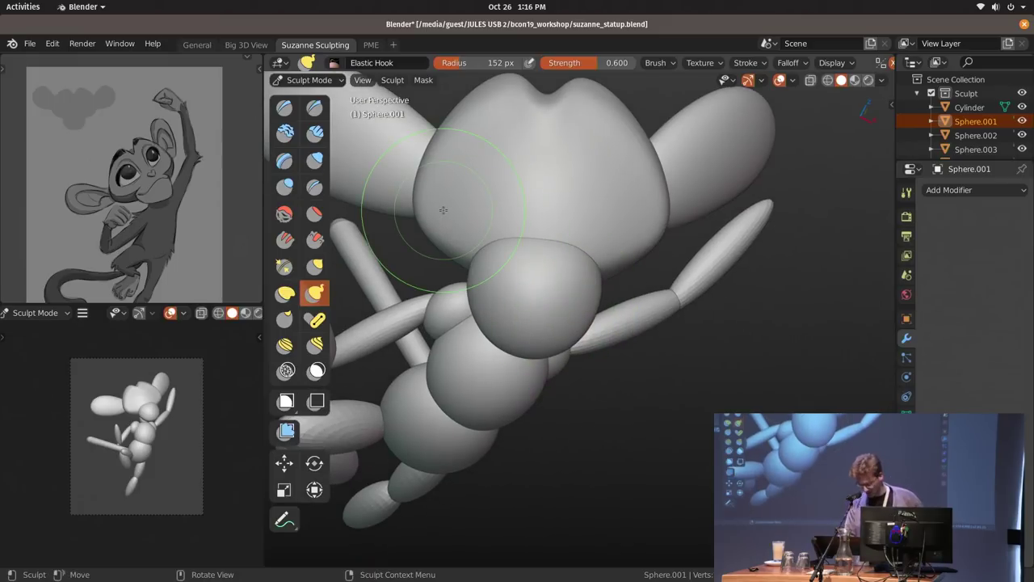
Flatten the muzzle's side profile and taper it toward the chin with Elastic Hook, resizing the brush.
{"action": "mouse_move", "coordinate": [584, 261]}
{"action": "middle_mouse_down"}
{"action": "mouse_move", "coordinate": [646, 283]}
{"action": "mouse_move", "coordinate": [630, 244]}
{"action": "middle_mouse_up"}
{"action": "key", "text": "f"}
{"action": "left_click", "coordinate": [589, 261]}
{"action": "key", "text": "f"}
{"action": "left_click", "coordinate": [644, 280]}
{"action": "middle_click_drag", "start_coordinate": [589, 273], "coordinate": [597, 267]}
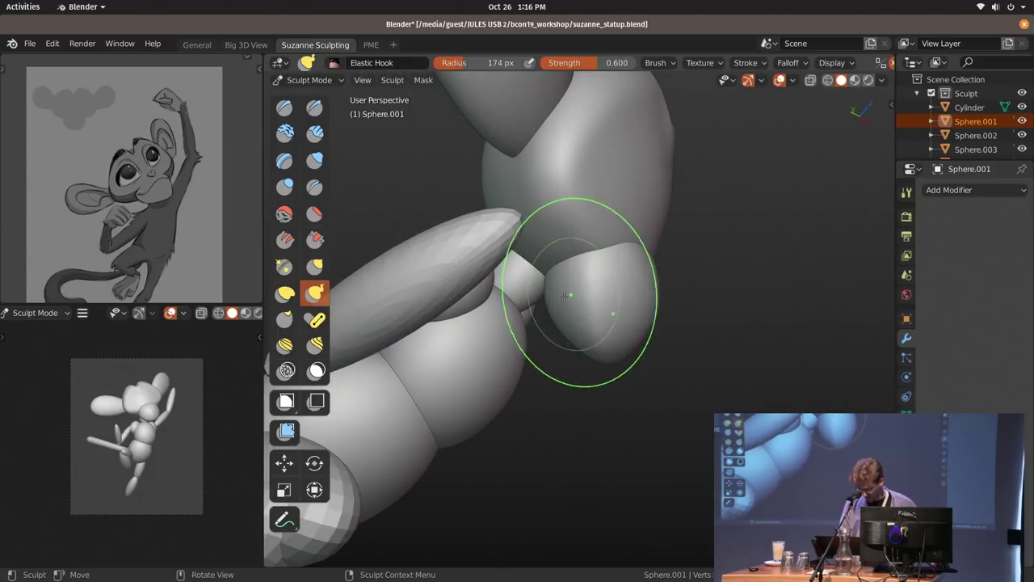
Refine the muzzle's contour from side and front views with a smaller Elastic Hook brush.
{"action": "middle_click_drag", "start_coordinate": [681, 374], "coordinate": [605, 300]}
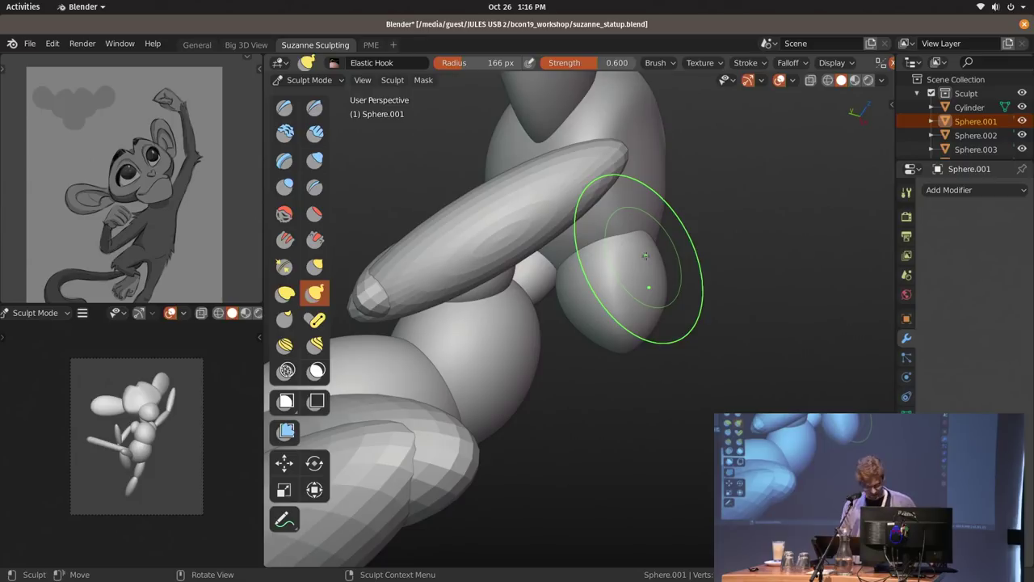
{"action": "mouse_move", "coordinate": [693, 235]}
{"action": "middle_mouse_down"}
{"action": "mouse_move", "coordinate": [647, 275]}
{"action": "mouse_move", "coordinate": [649, 288]}
{"action": "mouse_move", "coordinate": [622, 261]}
{"action": "middle_mouse_up"}
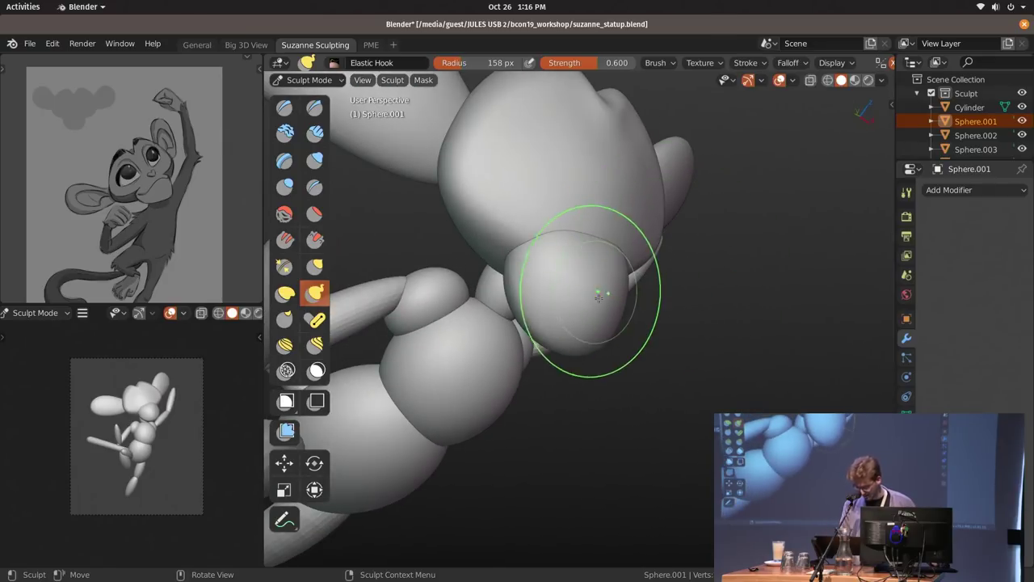
{"action": "middle_click_drag", "start_coordinate": [606, 277], "coordinate": [485, 265]}
{"action": "mouse_move", "coordinate": [619, 282]}
{"action": "middle_mouse_down", "text": "shift"}
{"action": "mouse_move", "coordinate": [665, 279]}
{"action": "mouse_move", "coordinate": [639, 292]}
{"action": "middle_mouse_up", "text": "shift"}
{"action": "key", "text": "bracketleft"}
{"action": "left_click_drag", "start_coordinate": [635, 315], "coordinate": [627, 315]}
Make the head sphere the active object instead of the muzzle and return to Sculpt Mode.
{"action": "key", "text": "ctrl+Tab"}
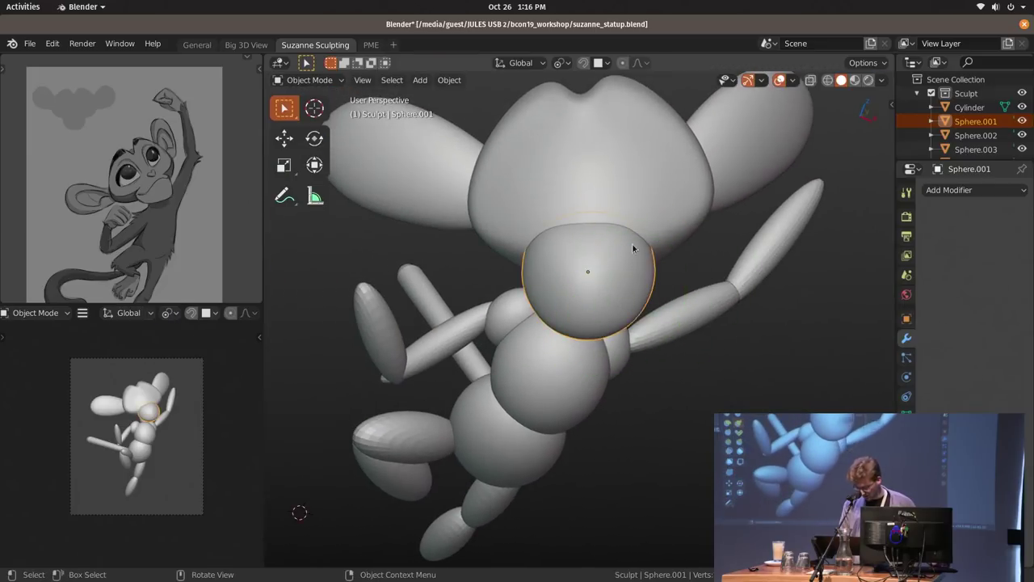
{"action": "middle_click_drag", "start_coordinate": [635, 250], "coordinate": [648, 272]}
{"action": "key", "text": "alt+a"}
{"action": "left_click", "coordinate": [648, 270]}
{"action": "key", "text": "ctrl+Tab"}
{"action": "left_click", "coordinate": [649, 348]}
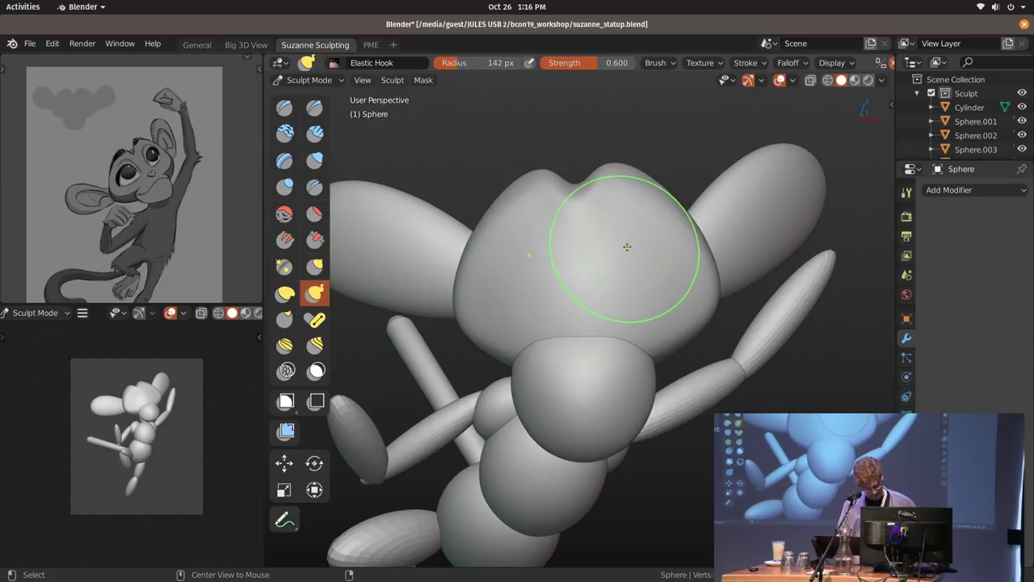
Carve two mirrored eye sockets into the front of the head with the inverted clay strips brush at 83 px.
{"action": "key", "text": "c"}
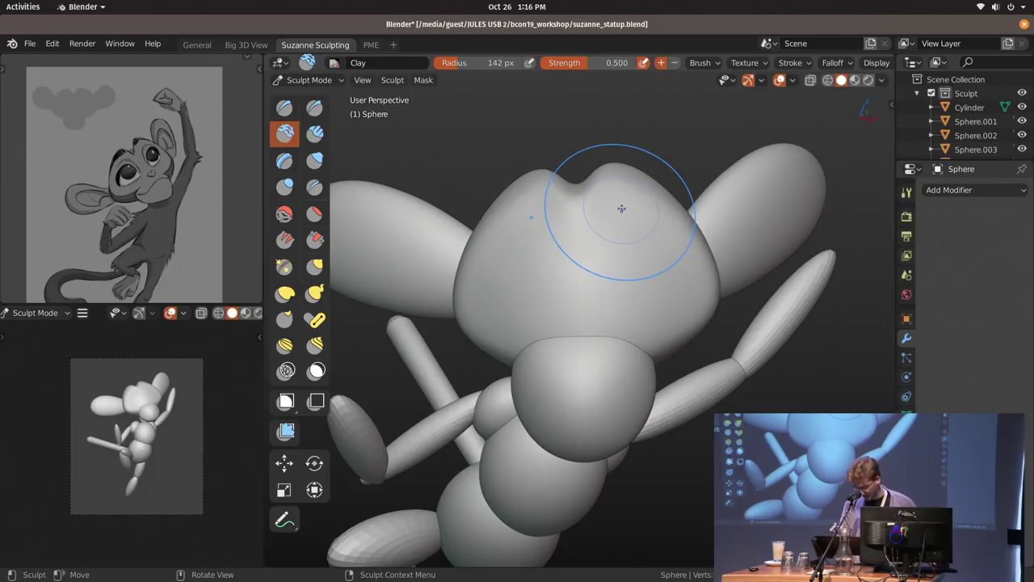
{"action": "mouse_move", "coordinate": [606, 254]}
{"action": "middle_mouse_down"}
{"action": "mouse_move", "coordinate": [619, 259]}
{"action": "mouse_move", "coordinate": [615, 244]}
{"action": "mouse_move", "coordinate": [588, 267]}
{"action": "middle_mouse_up"}
{"action": "key", "text": "c"}
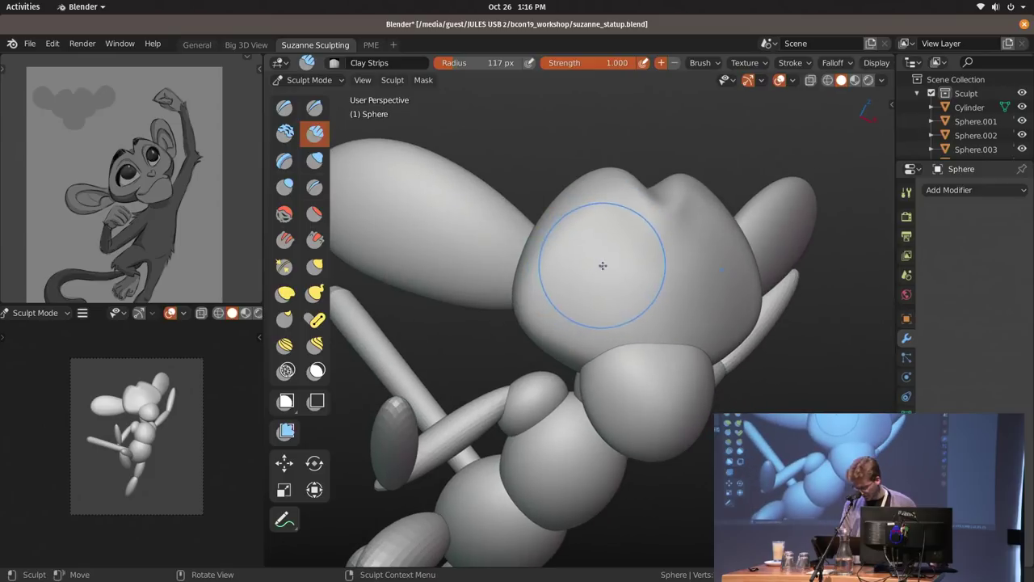
{"action": "mouse_move", "coordinate": [585, 267]}
{"action": "left_mouse_down"}
{"action": "mouse_move", "coordinate": [616, 277]}
{"action": "mouse_move", "coordinate": [593, 286]}
{"action": "mouse_move", "coordinate": [607, 300]}
{"action": "left_mouse_up"}
{"action": "key", "text": "ctrl+z"}
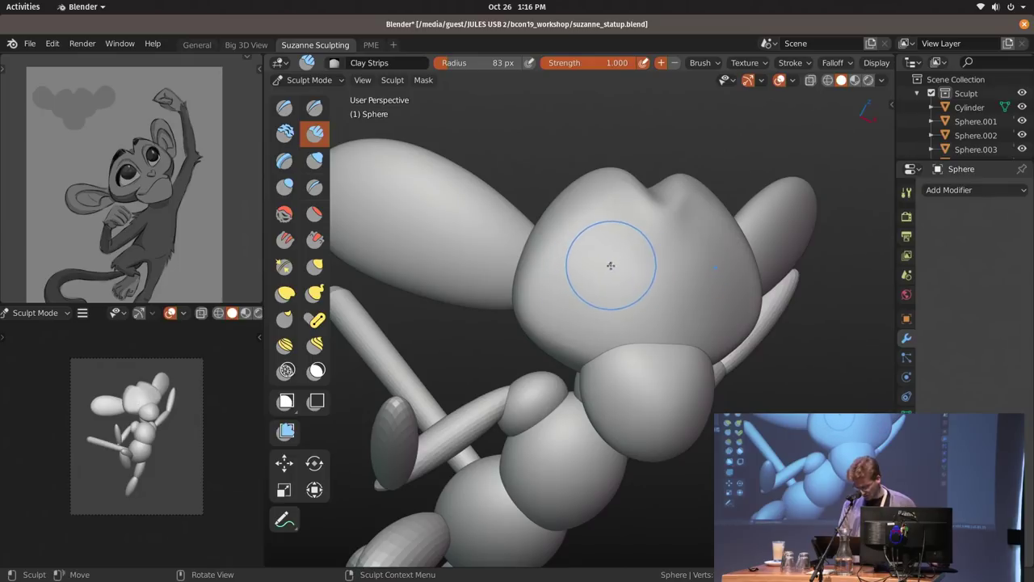
{"action": "left_click_drag", "start_coordinate": [614, 267], "coordinate": [626, 256], "text": "ctrl"}
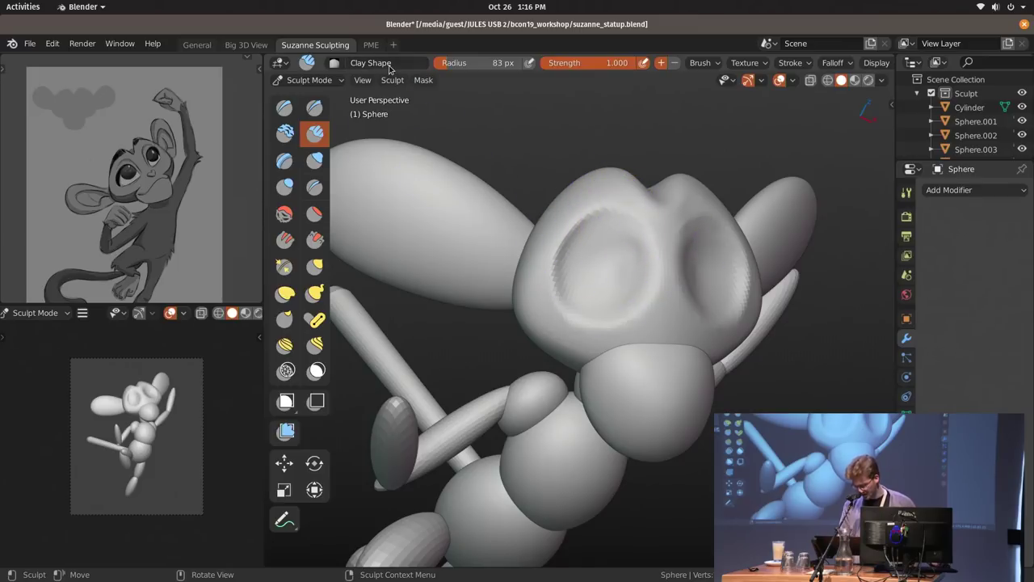
{"action": "middle_click_drag", "start_coordinate": [701, 262], "coordinate": [666, 267]}
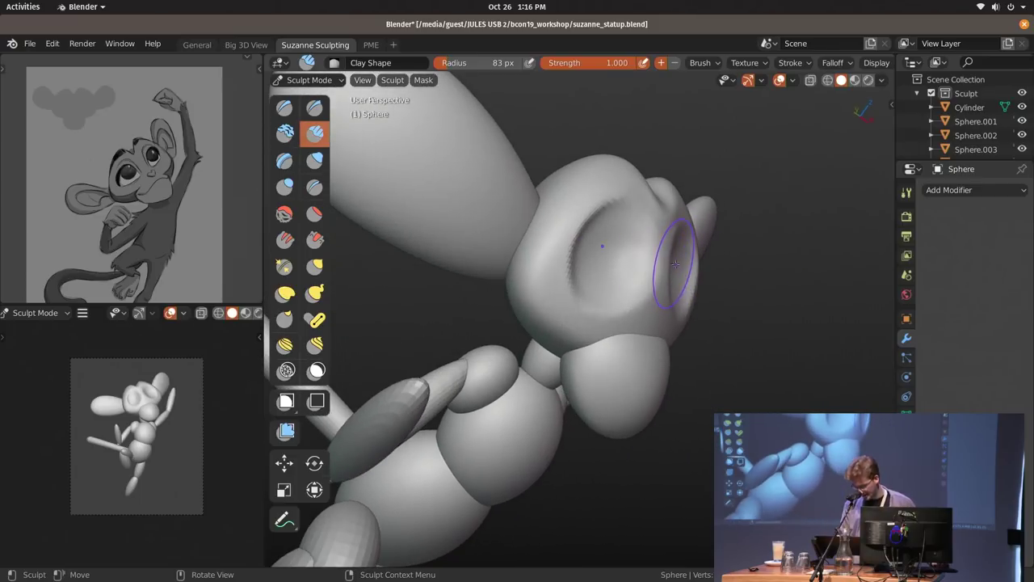
Reshape the area between the eye sockets along the nose bridge with the Elastic Hook brush.
{"action": "key", "text": "k"}
{"action": "key", "text": "f"}
{"action": "left_click", "coordinate": [667, 271]}
{"action": "key", "text": "f"}
{"action": "left_click", "coordinate": [669, 271]}
{"action": "left_click_drag", "start_coordinate": [669, 271], "coordinate": [668, 273]}
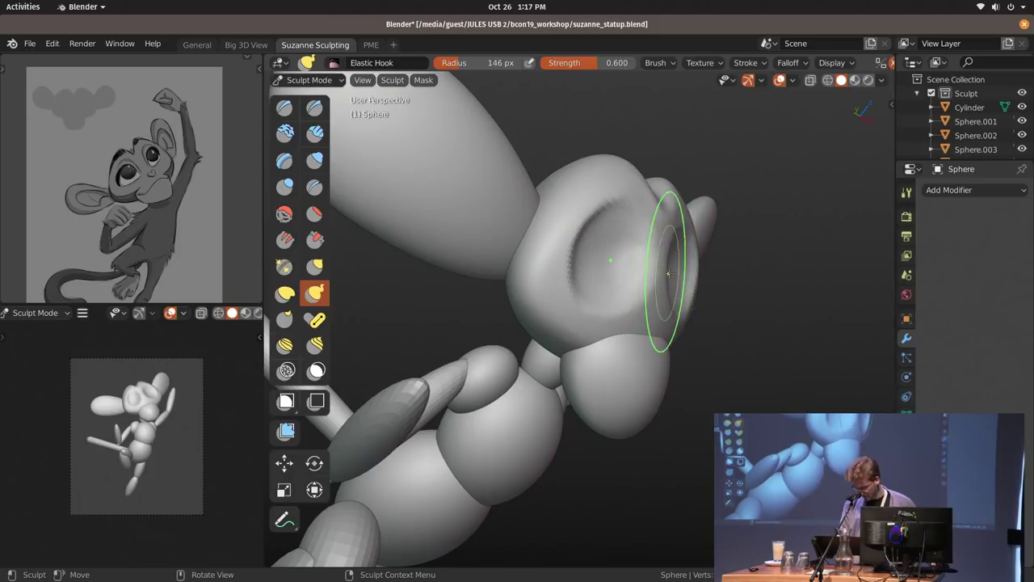
{"action": "middle_click_drag", "start_coordinate": [669, 273], "coordinate": [676, 272]}
{"action": "key", "text": "f"}
{"action": "left_click", "coordinate": [672, 270]}
{"action": "left_click_drag", "start_coordinate": [658, 261], "coordinate": [658, 284]}
{"action": "middle_click_drag", "start_coordinate": [658, 283], "coordinate": [669, 292]}
{"action": "left_click_drag", "start_coordinate": [667, 291], "coordinate": [653, 295]}
Pull the outer rim of the eye socket and the brow into shape with Elastic Hook, resizing the brush.
{"action": "key", "text": "f"}
{"action": "left_click", "coordinate": [623, 216]}
{"action": "left_click_drag", "start_coordinate": [594, 271], "coordinate": [590, 300]}
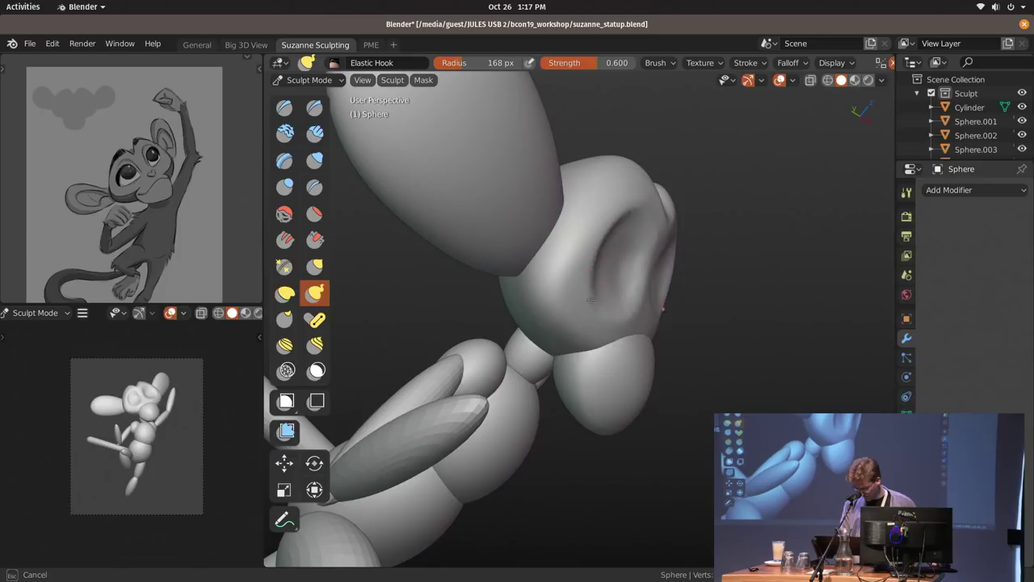
{"action": "left_click_drag", "start_coordinate": [645, 226], "coordinate": [640, 235]}
{"action": "middle_click_drag", "start_coordinate": [618, 257], "coordinate": [632, 265]}
{"action": "key", "text": "f"}
{"action": "left_click", "coordinate": [640, 265]}
{"action": "left_click_drag", "start_coordinate": [639, 266], "coordinate": [645, 262]}
{"action": "middle_click_drag", "start_coordinate": [644, 262], "coordinate": [624, 253]}
{"action": "left_click_drag", "start_coordinate": [636, 219], "coordinate": [641, 220]}
Smooth the side of the face and adjust the cheek beside the eye socket with Elastic Hook.
{"action": "mouse_move", "coordinate": [687, 242]}
{"action": "middle_mouse_down"}
{"action": "mouse_move", "coordinate": [695, 247]}
{"action": "mouse_move", "coordinate": [678, 240]}
{"action": "mouse_move", "coordinate": [678, 270]}
{"action": "middle_mouse_up"}
{"action": "key", "text": "f"}
{"action": "left_click", "coordinate": [693, 291]}
{"action": "left_click_drag", "start_coordinate": [735, 311], "coordinate": [750, 314], "text": "shift"}
{"action": "middle_click_drag", "start_coordinate": [750, 314], "coordinate": [679, 279]}
{"action": "key", "text": "f"}
{"action": "left_click", "coordinate": [670, 277]}
{"action": "left_click_drag", "start_coordinate": [669, 277], "coordinate": [683, 281]}
Switch from the head to the ear object Sphere.002 and put it into Sculpt Mode.
{"action": "key", "text": "ctrl+Tab"}
{"action": "mouse_move", "coordinate": [717, 293]}
{"action": "middle_mouse_down"}
{"action": "mouse_move", "coordinate": [685, 237]}
{"action": "mouse_move", "coordinate": [687, 202]}
{"action": "middle_mouse_up"}
{"action": "left_click", "coordinate": [693, 333], "text": "shift"}
{"action": "left_click", "coordinate": [724, 212]}
{"action": "middle_click_drag", "start_coordinate": [693, 333], "coordinate": [722, 203]}
{"action": "key", "text": "ctrl+Tab"}
Flatten the front face of the ears with the Scrape/Peaks brush at 158 px.
{"action": "mouse_move", "coordinate": [708, 304]}
{"action": "middle_mouse_down"}
{"action": "mouse_move", "coordinate": [659, 234]}
{"action": "mouse_move", "coordinate": [695, 240]}
{"action": "mouse_move", "coordinate": [671, 237]}
{"action": "mouse_move", "coordinate": [681, 231]}
{"action": "middle_mouse_up"}
{"action": "key", "text": "shift+t"}
{"action": "key", "text": "f"}
{"action": "left_click", "coordinate": [673, 245]}
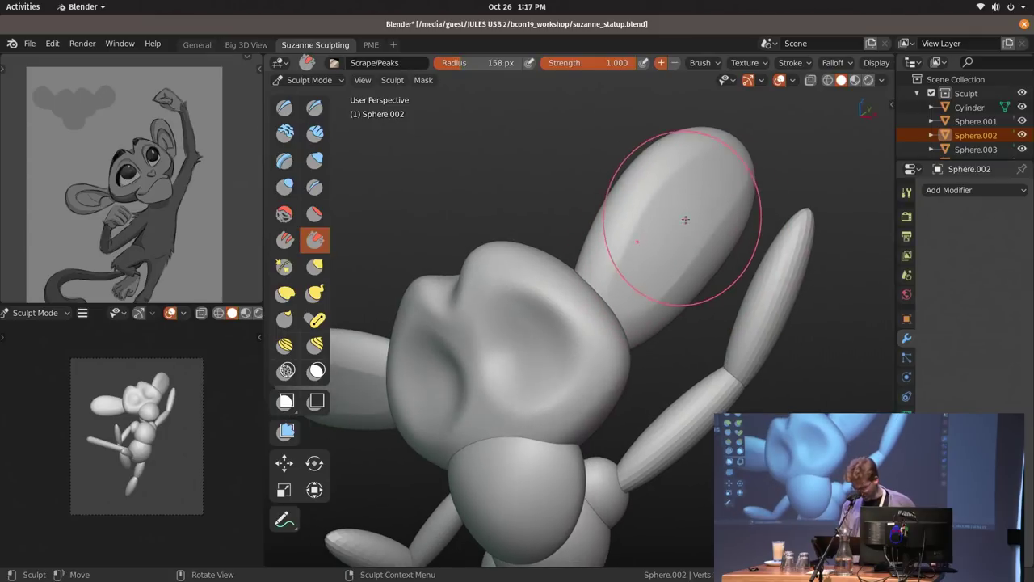
{"action": "mouse_move", "coordinate": [681, 221]}
{"action": "left_mouse_down"}
{"action": "mouse_move", "coordinate": [704, 185]}
{"action": "mouse_move", "coordinate": [662, 272]}
{"action": "mouse_move", "coordinate": [642, 265]}
{"action": "left_mouse_up"}
Pull the upper part of the ear outward with the Elastic Hook brush.
{"action": "mouse_move", "coordinate": [699, 266]}
{"action": "middle_mouse_down"}
{"action": "mouse_move", "coordinate": [664, 250]}
{"action": "mouse_move", "coordinate": [675, 231]}
{"action": "mouse_move", "coordinate": [669, 271]}
{"action": "middle_mouse_up"}
{"action": "key", "text": "ctrl+Tab"}
{"action": "key", "text": "ctrl+Tab"}
{"action": "key", "text": "k"}
{"action": "middle_click_drag", "start_coordinate": [678, 216], "coordinate": [672, 243], "text": "ctrl"}
{"action": "middle_click_drag", "start_coordinate": [662, 281], "coordinate": [687, 174], "text": "ctrl"}
{"action": "middle_click_drag", "start_coordinate": [700, 107], "coordinate": [713, 144], "text": "ctrl"}
{"action": "left_click_drag", "start_coordinate": [692, 151], "coordinate": [678, 159]}
Reshape the ear's width and its inner edge near the base with a larger Elastic Hook brush.
{"action": "key", "text": "f"}
{"action": "left_click", "coordinate": [724, 194]}
{"action": "mouse_move", "coordinate": [719, 205]}
{"action": "middle_mouse_down"}
{"action": "mouse_move", "coordinate": [706, 242]}
{"action": "mouse_move", "coordinate": [709, 219]}
{"action": "middle_mouse_up"}
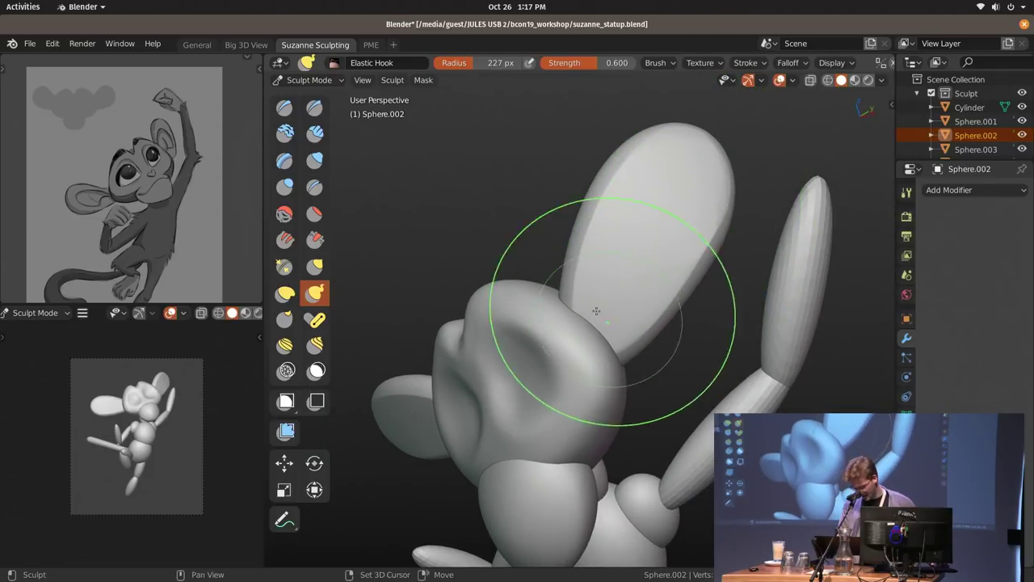
{"action": "middle_click_drag", "start_coordinate": [627, 300], "coordinate": [623, 196]}
{"action": "left_click_drag", "start_coordinate": [614, 211], "coordinate": [597, 249]}
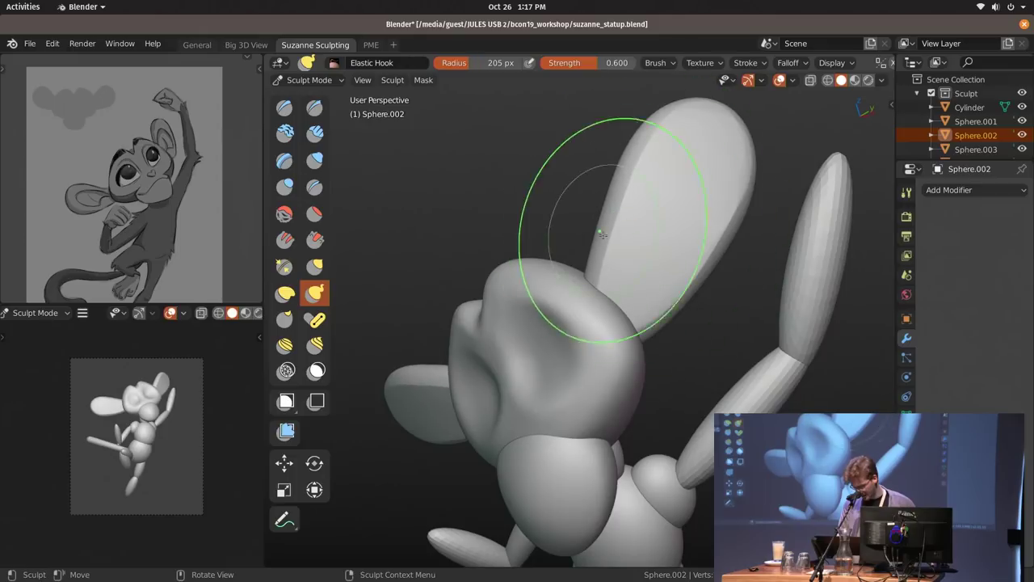
Carve a long hollow into the front of the ear with the inverted clay brush, redoing the first stroke with a resized brush.
{"action": "mouse_move", "coordinate": [606, 242]}
{"action": "middle_mouse_down"}
{"action": "mouse_move", "coordinate": [669, 247]}
{"action": "mouse_move", "coordinate": [651, 316]}
{"action": "middle_mouse_up"}
{"action": "scroll", "coordinate": [667, 248], "scroll_direction": "up", "scroll_amount": 1}
{"action": "middle_click_drag", "start_coordinate": [637, 231], "coordinate": [624, 318], "text": "shift"}
{"action": "key", "text": "c"}
{"action": "key", "text": "f"}
{"action": "left_click", "coordinate": [634, 283]}
{"action": "key", "text": "f"}
{"action": "left_click", "coordinate": [649, 265]}
{"action": "mouse_move", "coordinate": [658, 244]}
{"action": "left_mouse_down", "text": "ctrl"}
{"action": "mouse_move", "coordinate": [667, 242]}
{"action": "mouse_move", "coordinate": [664, 264]}
{"action": "mouse_move", "coordinate": [642, 308]}
{"action": "mouse_move", "coordinate": [667, 243]}
{"action": "mouse_move", "coordinate": [661, 276]}
{"action": "mouse_move", "coordinate": [623, 362]}
{"action": "left_mouse_up", "text": "ctrl"}
{"action": "key", "text": "ctrl+z"}
{"action": "middle_click_drag", "start_coordinate": [619, 362], "coordinate": [667, 289], "text": "shift"}
{"action": "key", "text": "f"}
{"action": "left_click", "coordinate": [647, 282]}
{"action": "left_click_drag", "start_coordinate": [663, 253], "coordinate": [652, 291], "text": "ctrl"}
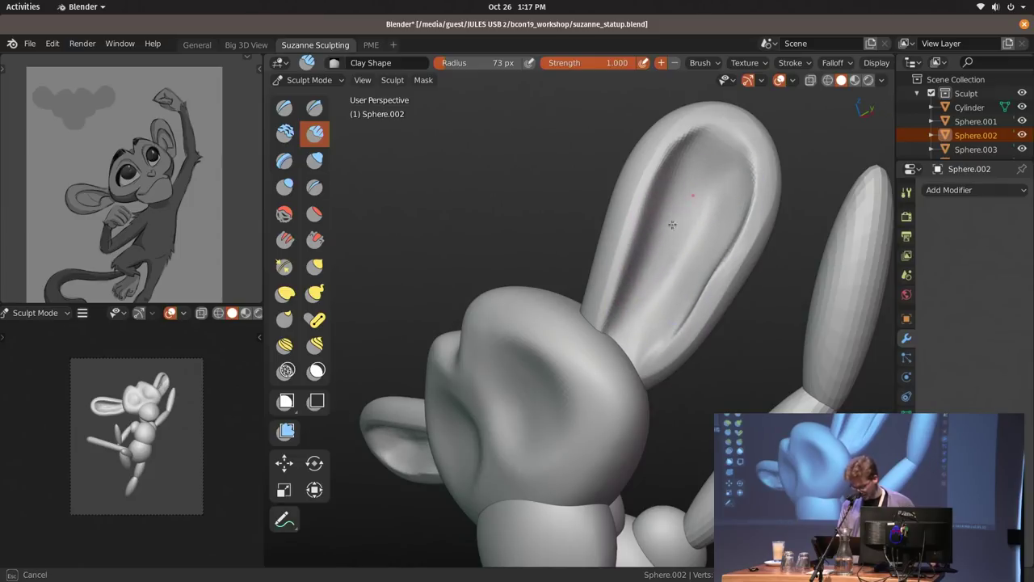
Even out the ear's hollow with the Clay Shape brush, lowering the brush strength to 0.393.
{"action": "left_click", "coordinate": [699, 63]}
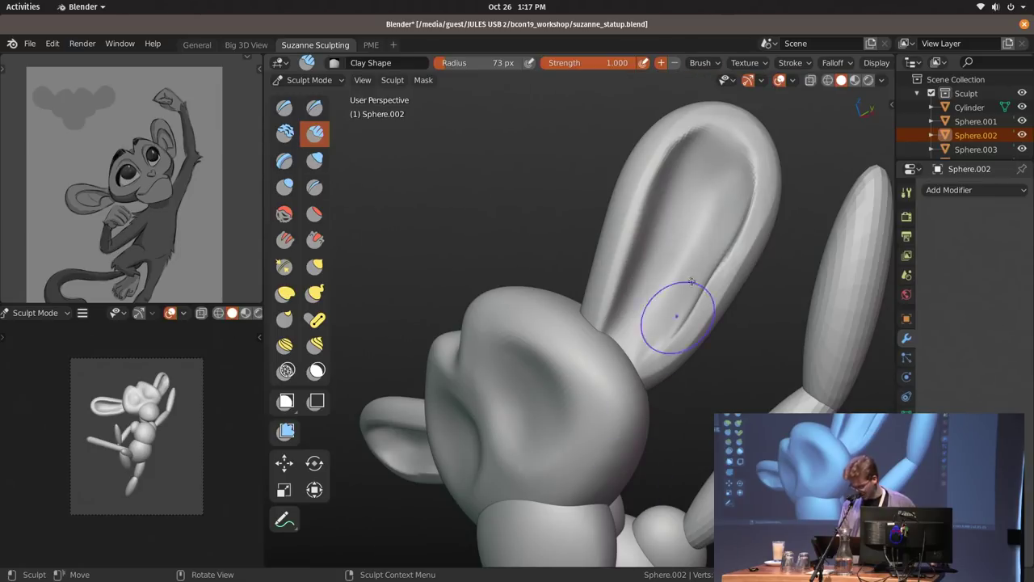
{"action": "left_click_drag", "start_coordinate": [719, 218], "coordinate": [683, 304]}
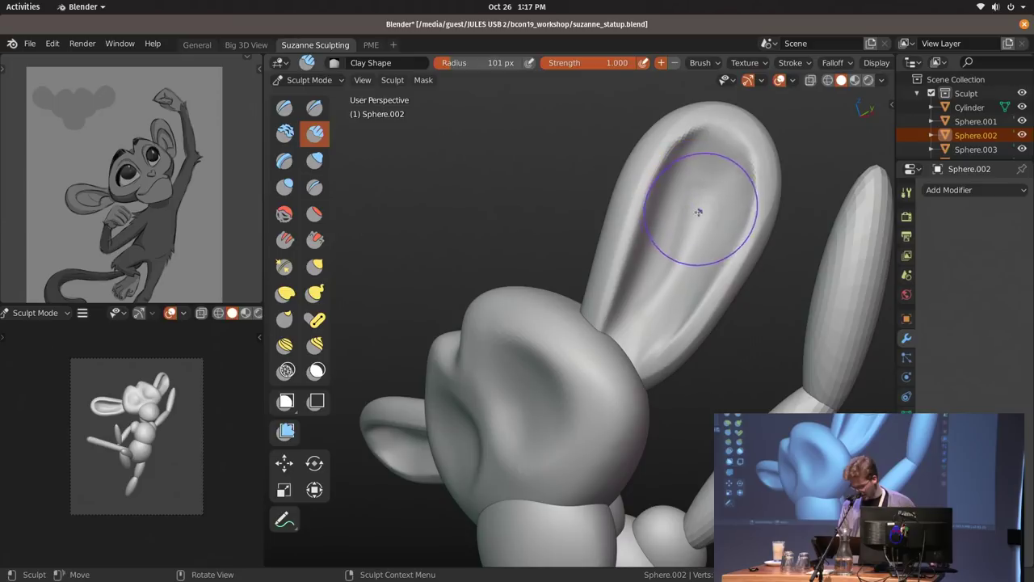
{"action": "key", "text": "shift+f"}
{"action": "left_click", "coordinate": [618, 196]}
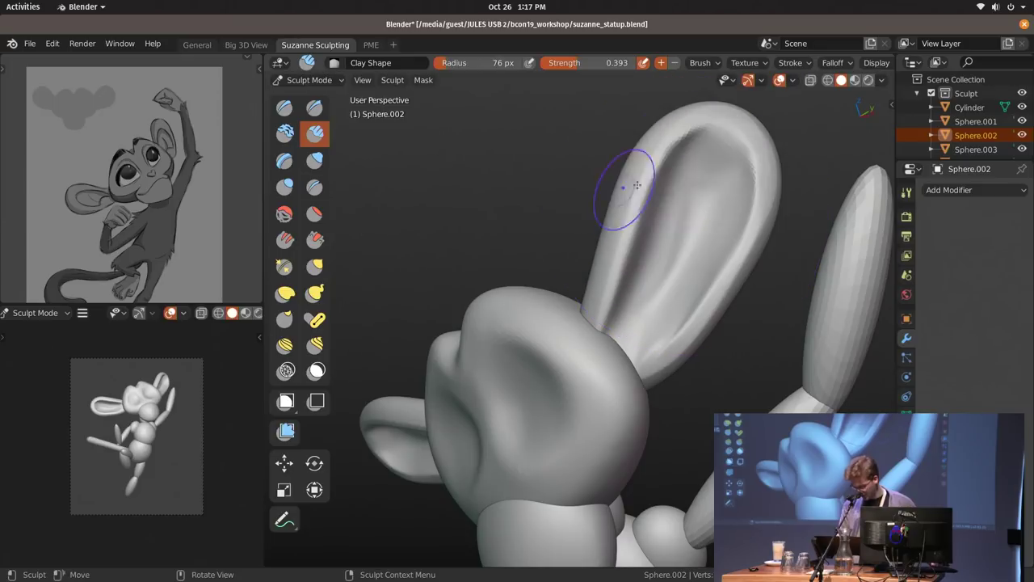
{"action": "left_click_drag", "start_coordinate": [707, 213], "coordinate": [700, 228]}
{"action": "left_click_drag", "start_coordinate": [694, 223], "coordinate": [683, 213]}
Crease the inner edge of the ear's hollow with the Draw Sharp brush at 66 px.
{"action": "mouse_move", "coordinate": [693, 253]}
{"action": "middle_mouse_down"}
{"action": "mouse_move", "coordinate": [672, 248]}
{"action": "mouse_move", "coordinate": [618, 176]}
{"action": "middle_mouse_up"}
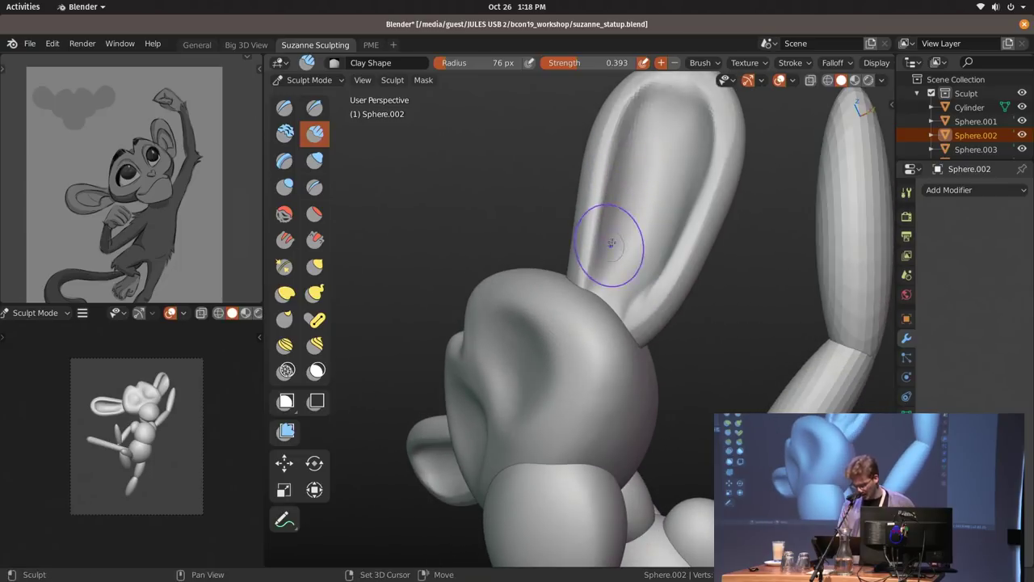
{"action": "middle_click_drag", "start_coordinate": [612, 243], "coordinate": [612, 245]}
{"action": "key", "text": "alt+x"}
{"action": "key", "text": "f"}
{"action": "left_click", "coordinate": [639, 197]}
{"action": "left_click_drag", "start_coordinate": [616, 139], "coordinate": [596, 249]}
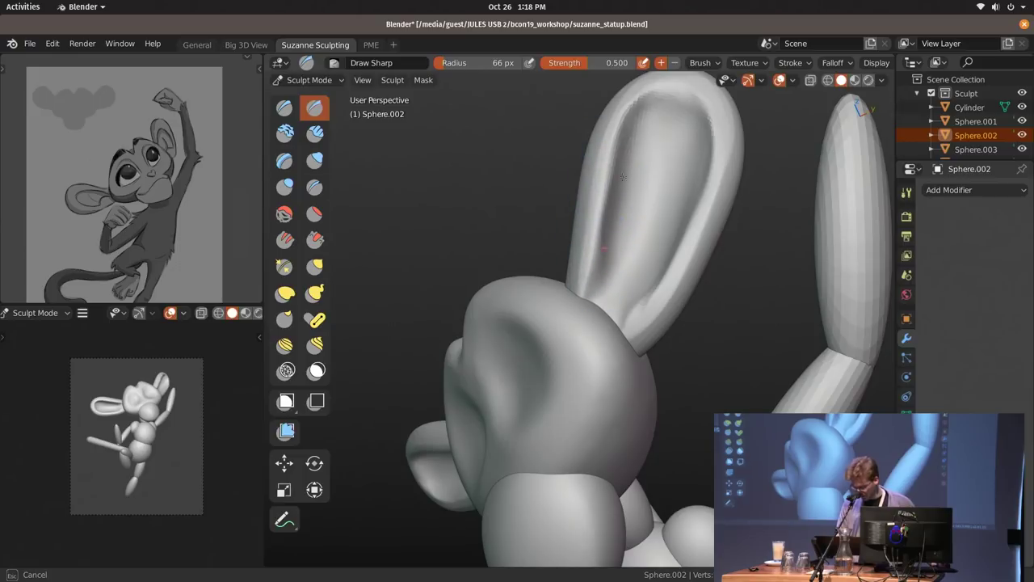
Crease the outer edge of the ear's hollow with Draw Sharp at 55 px and build up its base with Clay Strips.
{"action": "mouse_move", "coordinate": [607, 223]}
{"action": "middle_mouse_down"}
{"action": "mouse_move", "coordinate": [642, 206]}
{"action": "mouse_move", "coordinate": [683, 240]}
{"action": "mouse_move", "coordinate": [674, 202]}
{"action": "middle_mouse_up"}
{"action": "key", "text": "f"}
{"action": "left_click", "coordinate": [670, 241]}
{"action": "left_click_drag", "start_coordinate": [677, 181], "coordinate": [687, 172]}
{"action": "middle_click_drag", "start_coordinate": [701, 226], "coordinate": [689, 240]}
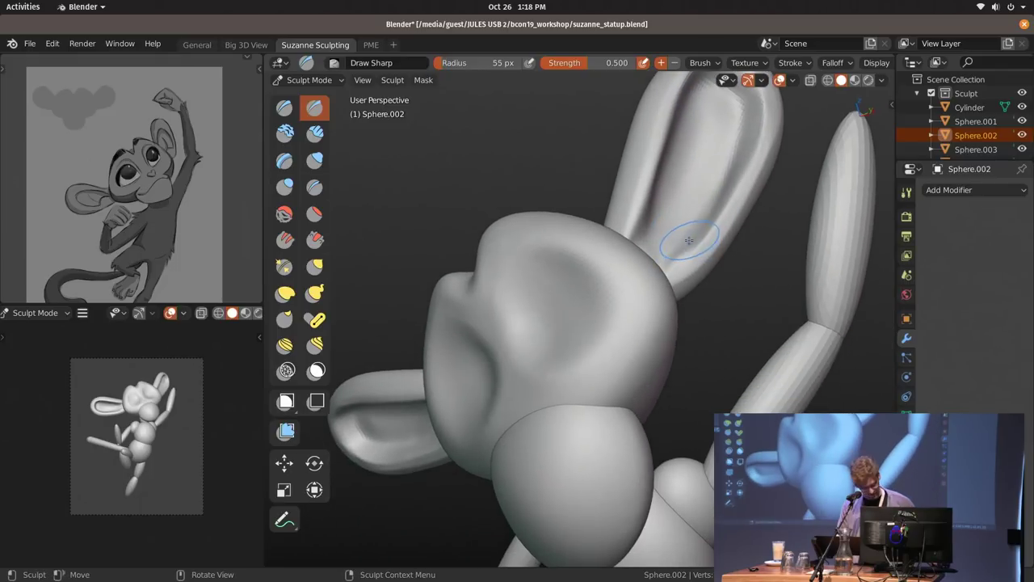
{"action": "key", "text": "c"}
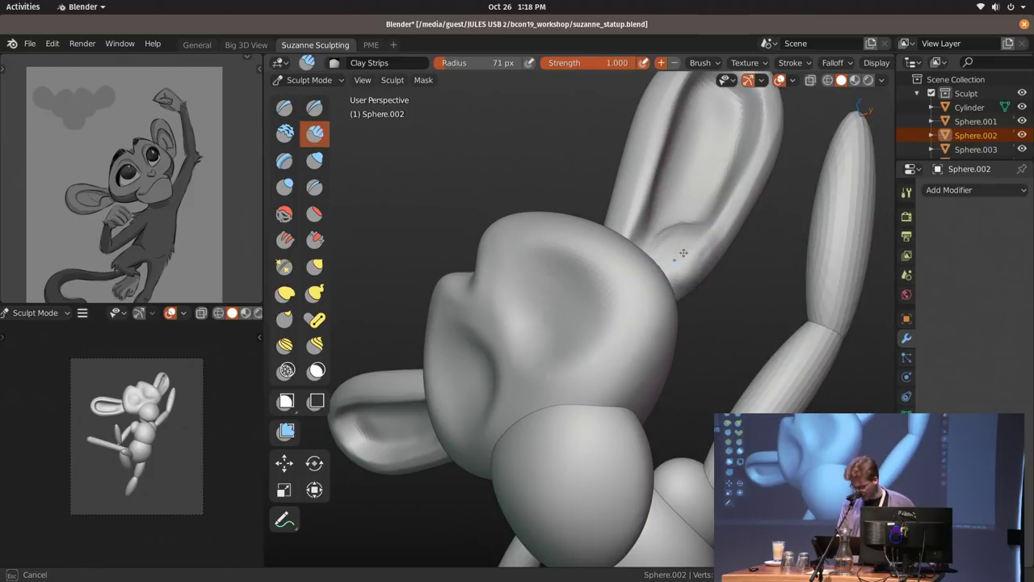
{"action": "mouse_move", "coordinate": [699, 260]}
{"action": "middle_mouse_down"}
{"action": "mouse_move", "coordinate": [689, 236]}
{"action": "mouse_move", "coordinate": [714, 245]}
{"action": "middle_mouse_up"}
Enlarge the camera preview and bend the ear's rim with Elastic Hook, increasing the brush radius to 208 px.
{"action": "key", "text": "k"}
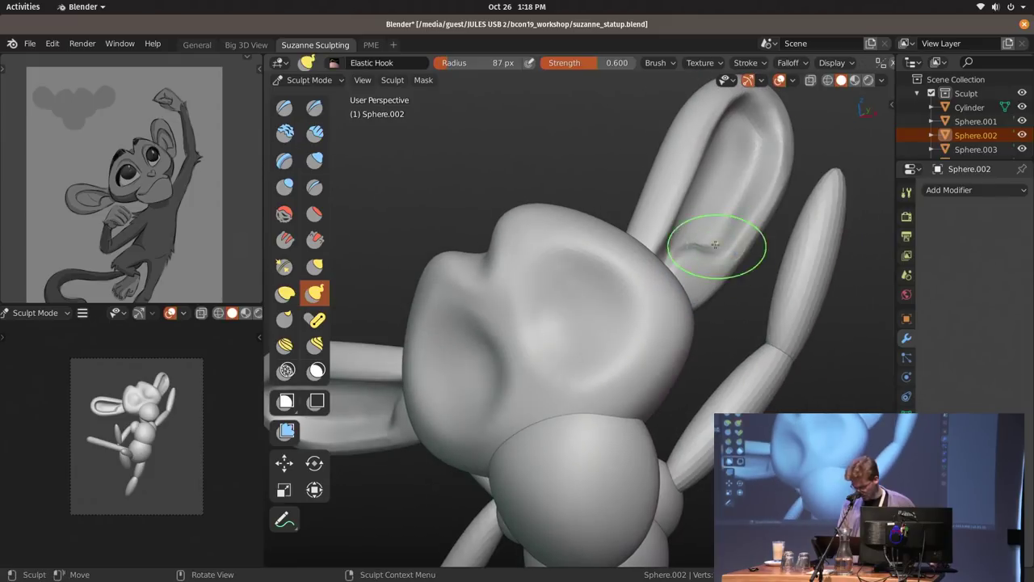
{"action": "mouse_move", "coordinate": [172, 473]}
{"action": "middle_mouse_down", "text": "ctrl"}
{"action": "mouse_move", "coordinate": [173, 403]}
{"action": "mouse_move", "coordinate": [177, 481]}
{"action": "mouse_move", "coordinate": [175, 401]}
{"action": "middle_mouse_up", "text": "ctrl"}
{"action": "mouse_move", "coordinate": [550, 307]}
{"action": "middle_mouse_down", "text": "shift"}
{"action": "mouse_move", "coordinate": [639, 319]}
{"action": "mouse_move", "coordinate": [651, 266]}
{"action": "mouse_move", "coordinate": [641, 283]}
{"action": "mouse_move", "coordinate": [670, 263]}
{"action": "mouse_move", "coordinate": [686, 270]}
{"action": "middle_mouse_up", "text": "shift"}
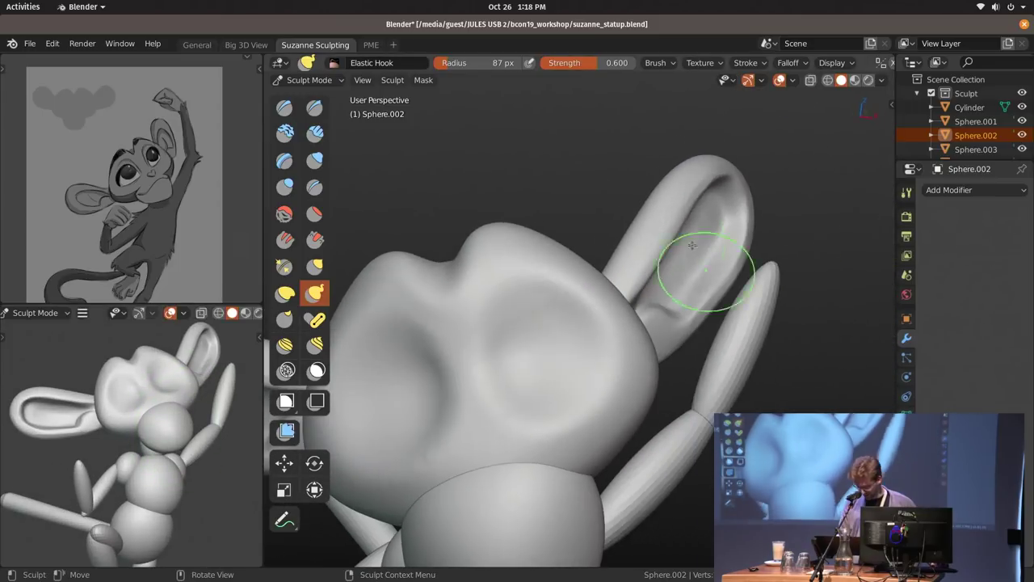
{"action": "left_click", "coordinate": [664, 245]}
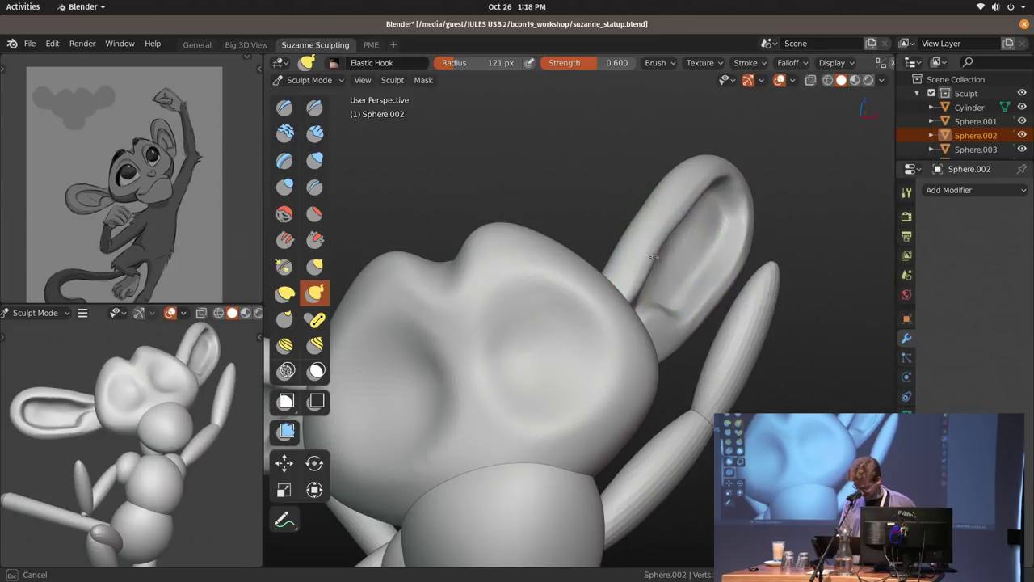
{"action": "left_click", "coordinate": [683, 192]}
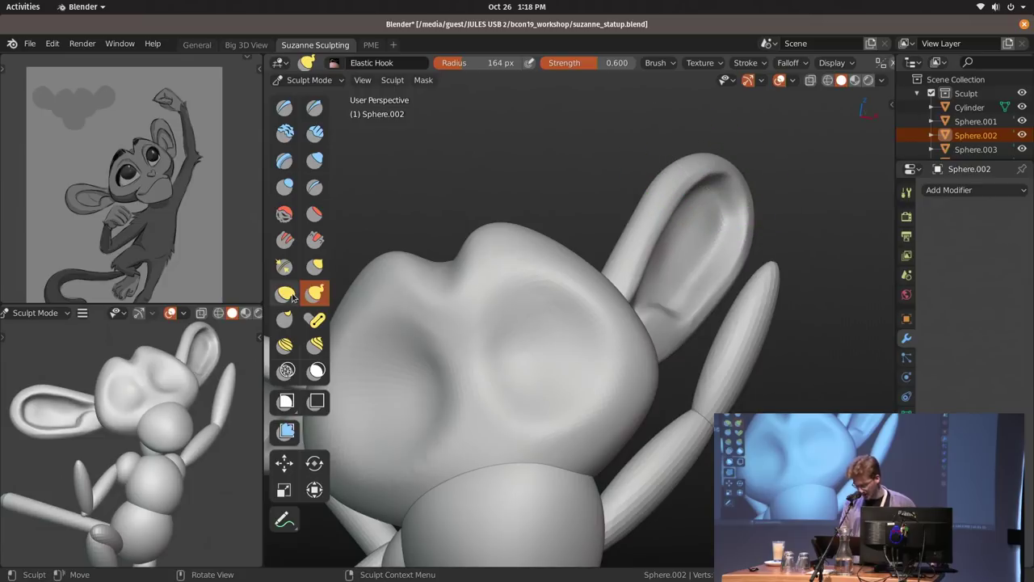
{"action": "key", "text": "f"}
{"action": "left_click", "coordinate": [701, 166]}
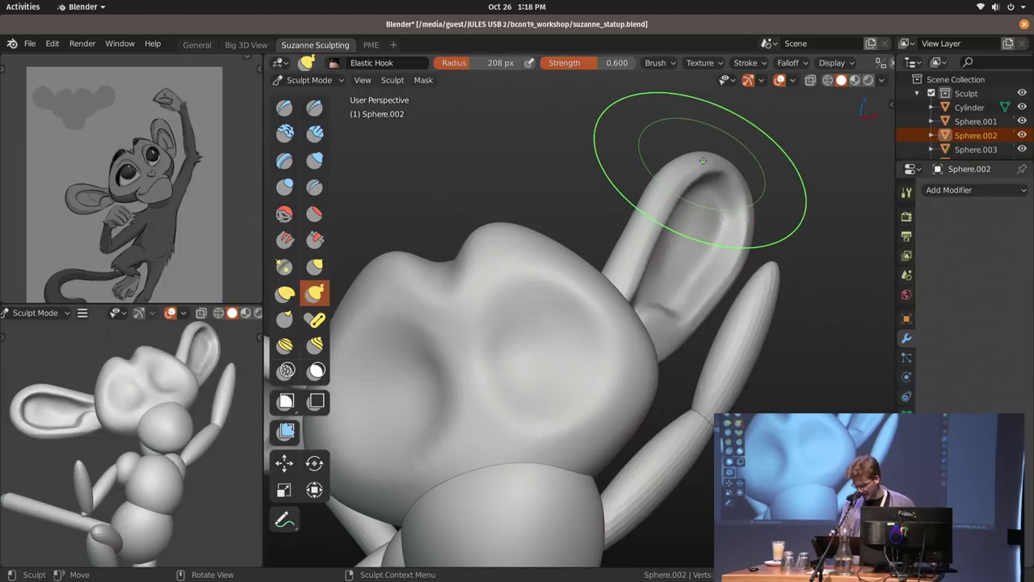
Choose the Smooth falloff curve for the Elastic Hook brush.
{"action": "left_click", "coordinate": [802, 63]}
{"action": "left_click", "coordinate": [790, 89]}
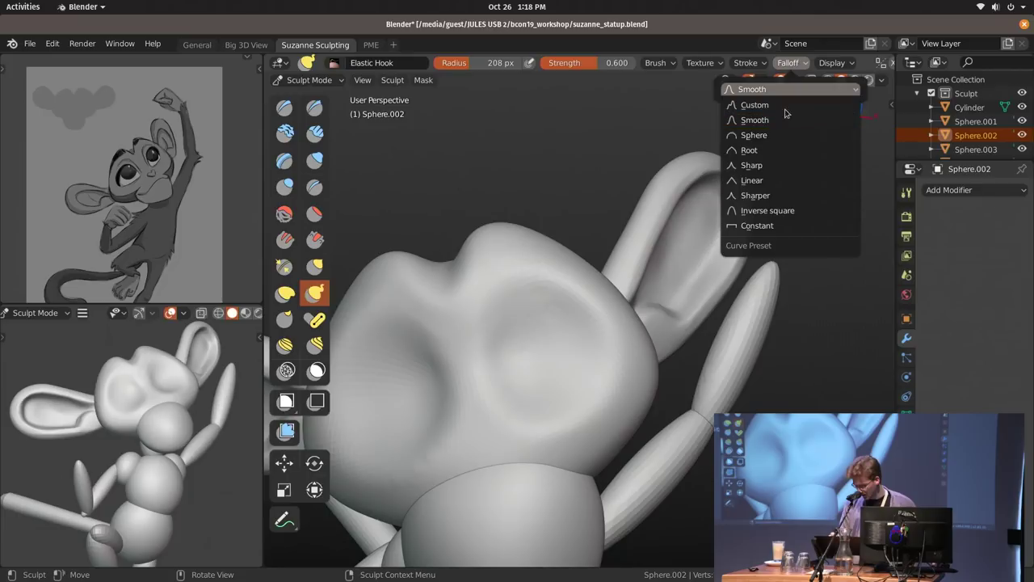
{"action": "left_click", "coordinate": [779, 123]}
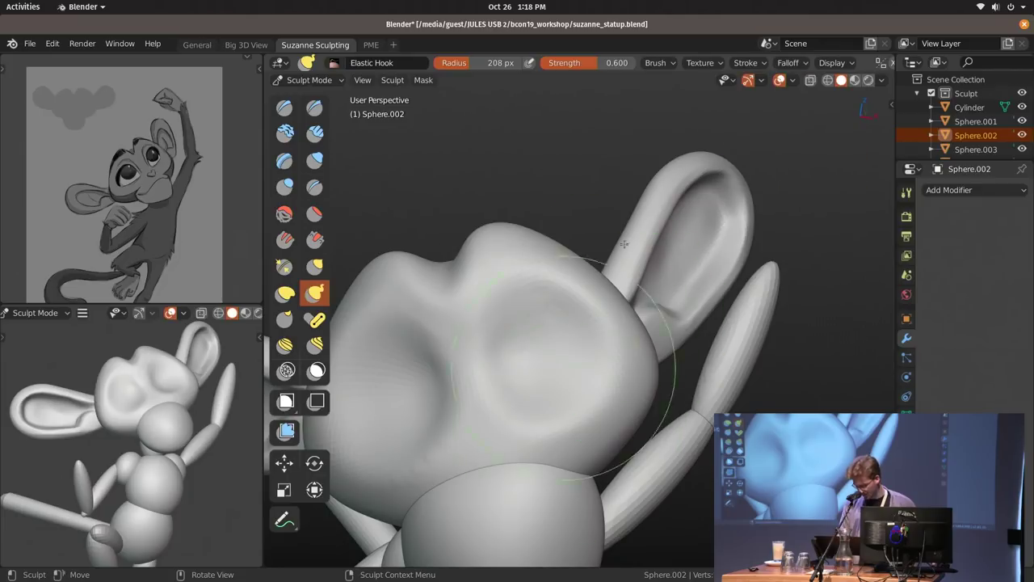
Pull the ear's tip and sides wider with Elastic Hook, reducing the brush radius between strokes.
{"action": "middle_click_drag", "start_coordinate": [700, 183], "coordinate": [687, 194]}
{"action": "left_click_drag", "start_coordinate": [706, 183], "coordinate": [708, 169]}
{"action": "key", "text": "f"}
{"action": "left_click", "coordinate": [700, 179]}
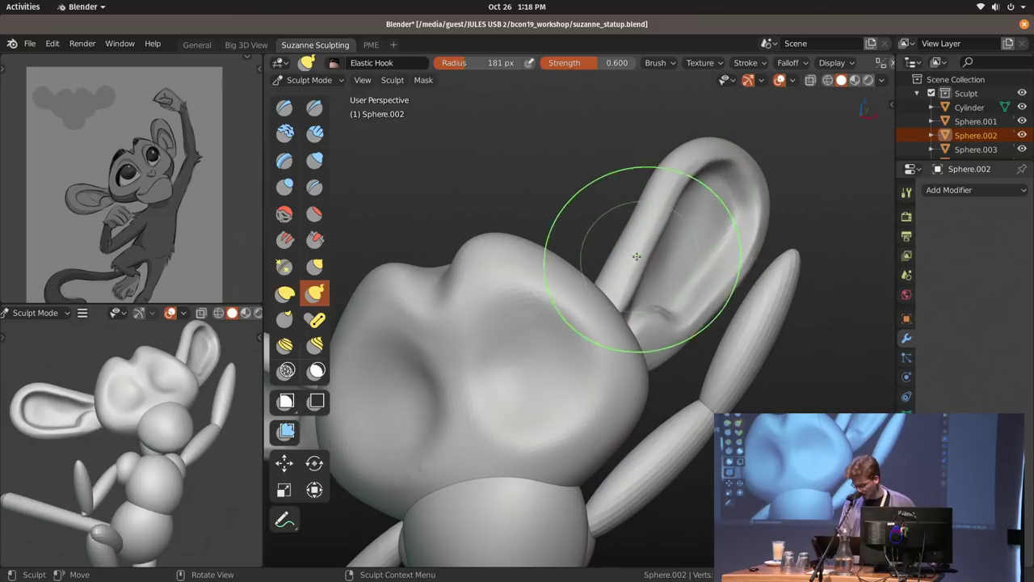
{"action": "mouse_move", "coordinate": [616, 257]}
{"action": "middle_mouse_down"}
{"action": "mouse_move", "coordinate": [653, 250]}
{"action": "mouse_move", "coordinate": [648, 264]}
{"action": "middle_mouse_up"}
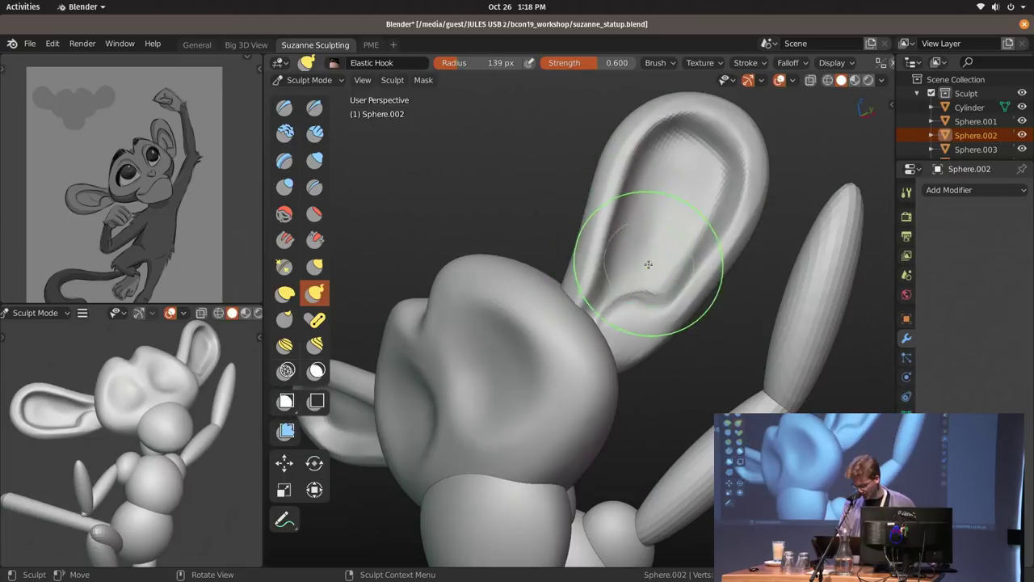
Pull the base and lower side of the ear into shape with Elastic Hook, setting the brush radius to 175 px.
{"action": "left_click_drag", "start_coordinate": [608, 262], "coordinate": [589, 267]}
{"action": "mouse_move", "coordinate": [608, 202]}
{"action": "middle_mouse_down"}
{"action": "mouse_move", "coordinate": [643, 192]}
{"action": "mouse_move", "coordinate": [649, 239]}
{"action": "middle_mouse_up"}
{"action": "key", "text": "f"}
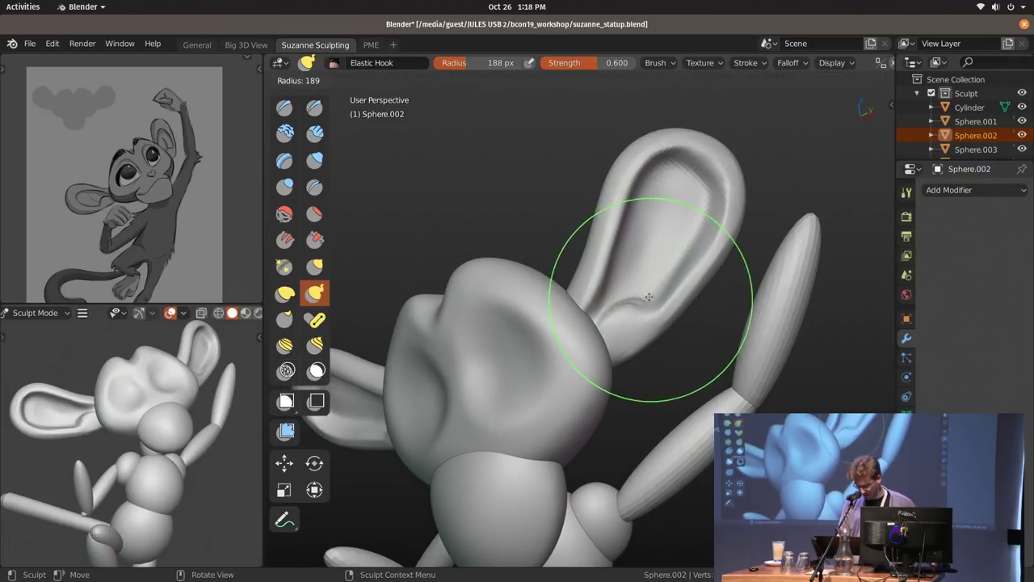
{"action": "left_click", "coordinate": [657, 336]}
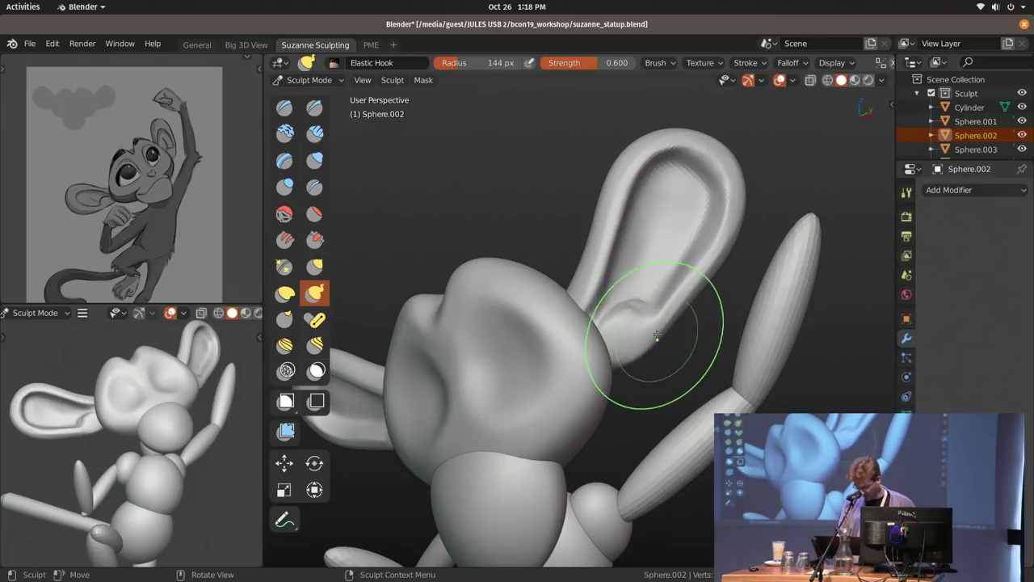
{"action": "key", "text": "f"}
{"action": "left_click", "coordinate": [693, 271]}
{"action": "middle_click_drag", "start_coordinate": [670, 296], "coordinate": [695, 272]}
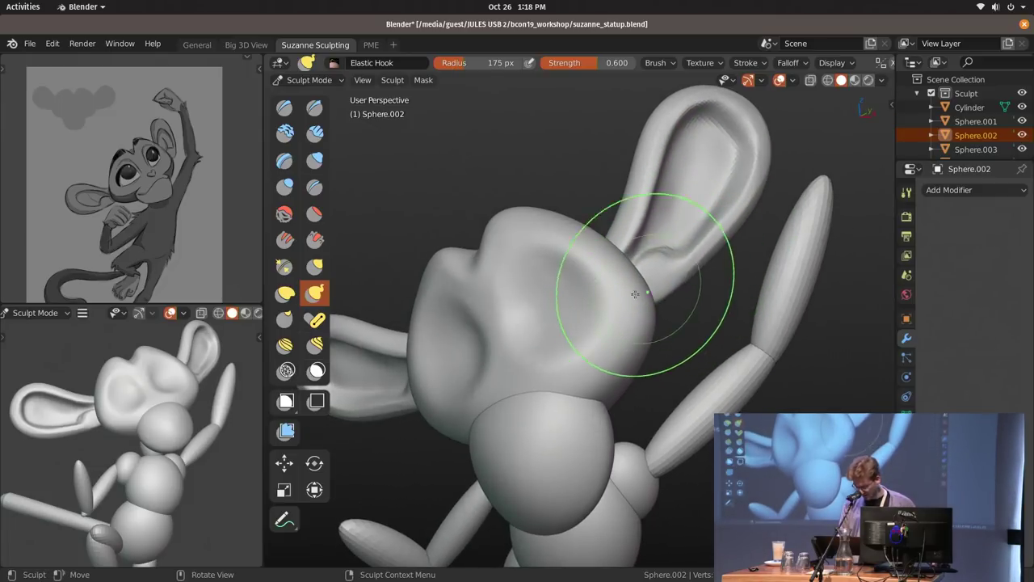
Pull the ear's outer rim outward and upward with Elastic Hook, resizing the brush between strokes.
{"action": "key", "text": "f"}
{"action": "left_click", "coordinate": [753, 207]}
{"action": "left_click_drag", "start_coordinate": [752, 198], "coordinate": [764, 180]}
{"action": "key", "text": "f"}
{"action": "left_click", "coordinate": [758, 155]}
{"action": "middle_click_drag", "start_coordinate": [759, 147], "coordinate": [718, 206]}
{"action": "mouse_move", "coordinate": [672, 261]}
{"action": "middle_mouse_down", "text": "shift"}
{"action": "mouse_move", "coordinate": [683, 231]}
{"action": "mouse_move", "coordinate": [660, 276]}
{"action": "middle_mouse_up", "text": "shift"}
Refine the ear's edge nearest the head with Elastic Hook at a radius of 163 px.
{"action": "key", "text": "f"}
{"action": "left_click", "coordinate": [619, 257]}
{"action": "key", "text": "f"}
{"action": "left_click", "coordinate": [634, 193]}
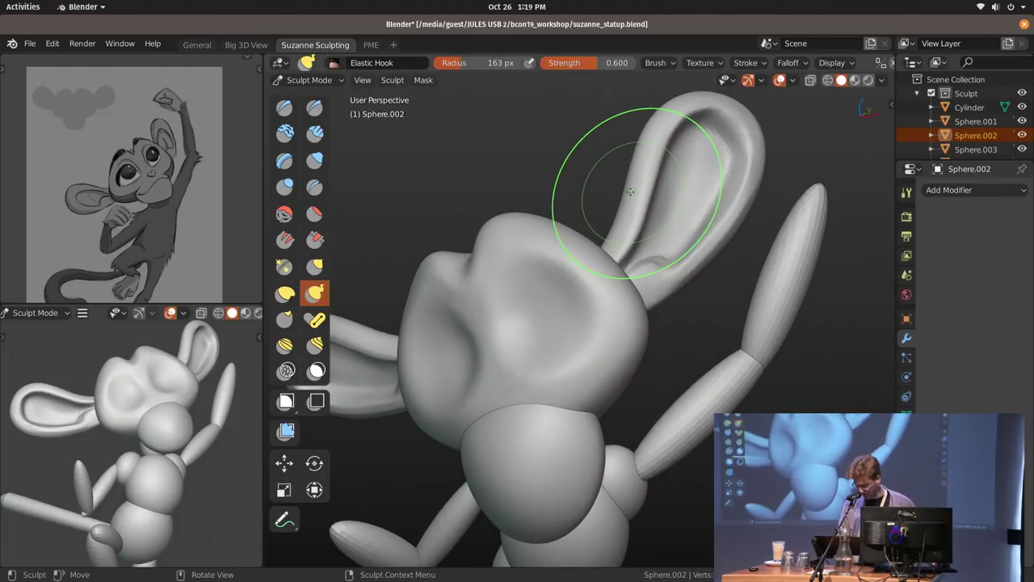
{"action": "middle_click_drag", "start_coordinate": [630, 192], "coordinate": [643, 200]}
{"action": "mouse_move", "coordinate": [639, 238]}
{"action": "middle_mouse_down"}
{"action": "mouse_move", "coordinate": [657, 196]}
{"action": "mouse_move", "coordinate": [715, 192]}
{"action": "mouse_move", "coordinate": [680, 260]}
{"action": "middle_mouse_up"}
{"action": "middle_click_drag", "start_coordinate": [680, 260], "coordinate": [692, 220], "text": "ctrl"}
Raise a long fold inside the ear's hollow with the SculptDraw brush at 54 px.
{"action": "key", "text": "x"}
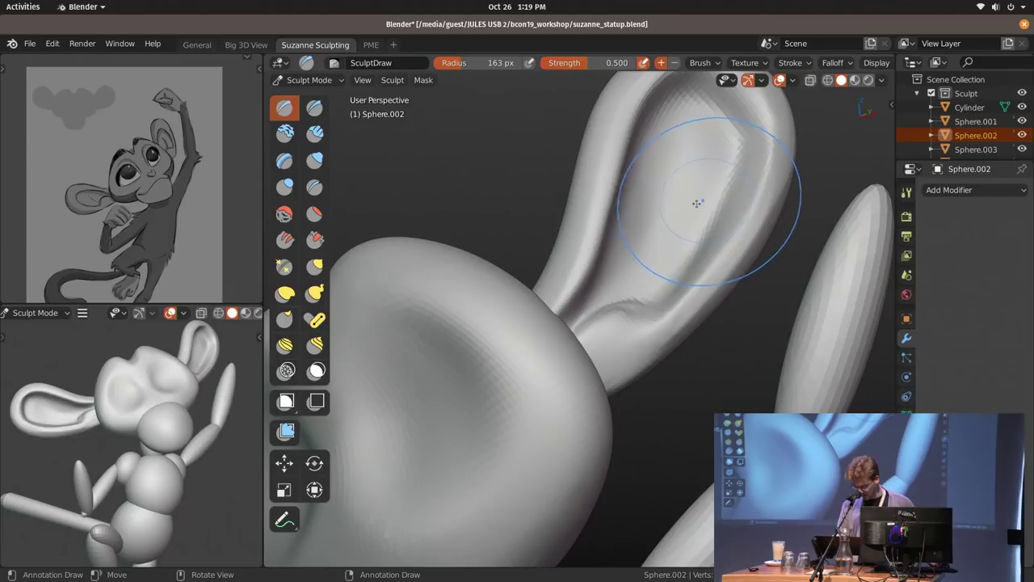
{"action": "left_click_drag", "start_coordinate": [685, 133], "coordinate": [656, 226]}
{"action": "key", "text": "f"}
{"action": "left_click", "coordinate": [655, 182]}
{"action": "left_click_drag", "start_coordinate": [684, 145], "coordinate": [657, 244]}
{"action": "mouse_move", "coordinate": [688, 121]}
{"action": "left_mouse_down"}
{"action": "mouse_move", "coordinate": [687, 158]}
{"action": "mouse_move", "coordinate": [699, 164]}
{"action": "left_mouse_up"}
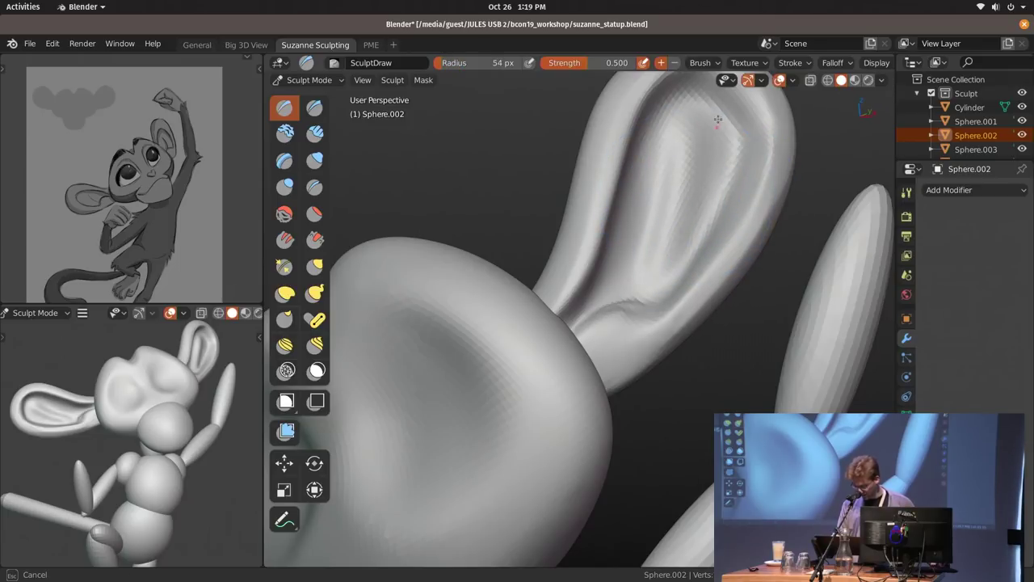
Build up the ear's inner fold with Clay Strips and crease along it with Draw Sharp at 56 px.
{"action": "key", "text": "c"}
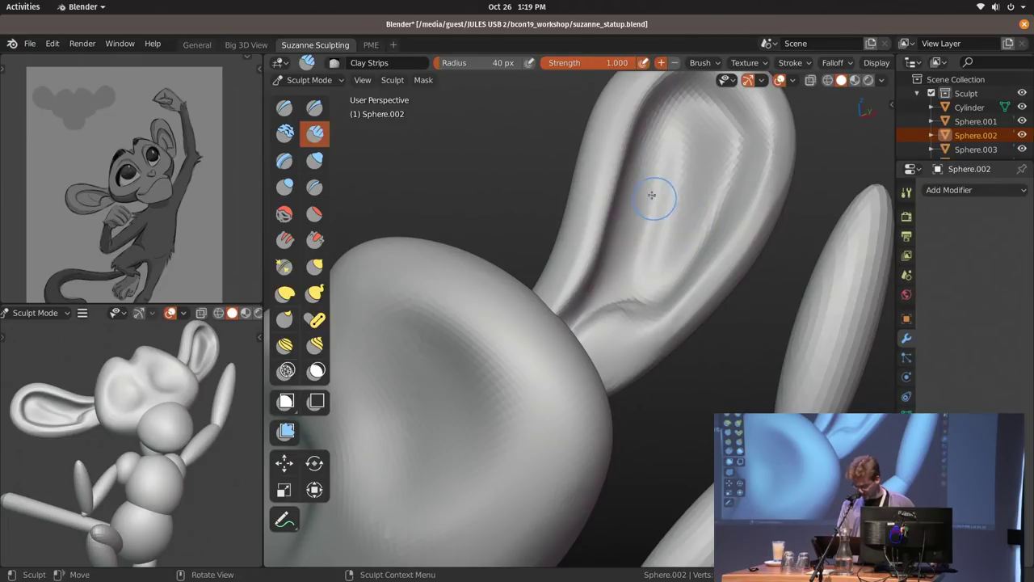
{"action": "mouse_move", "coordinate": [650, 130]}
{"action": "left_mouse_down"}
{"action": "mouse_move", "coordinate": [669, 173]}
{"action": "mouse_move", "coordinate": [661, 201]}
{"action": "left_mouse_up"}
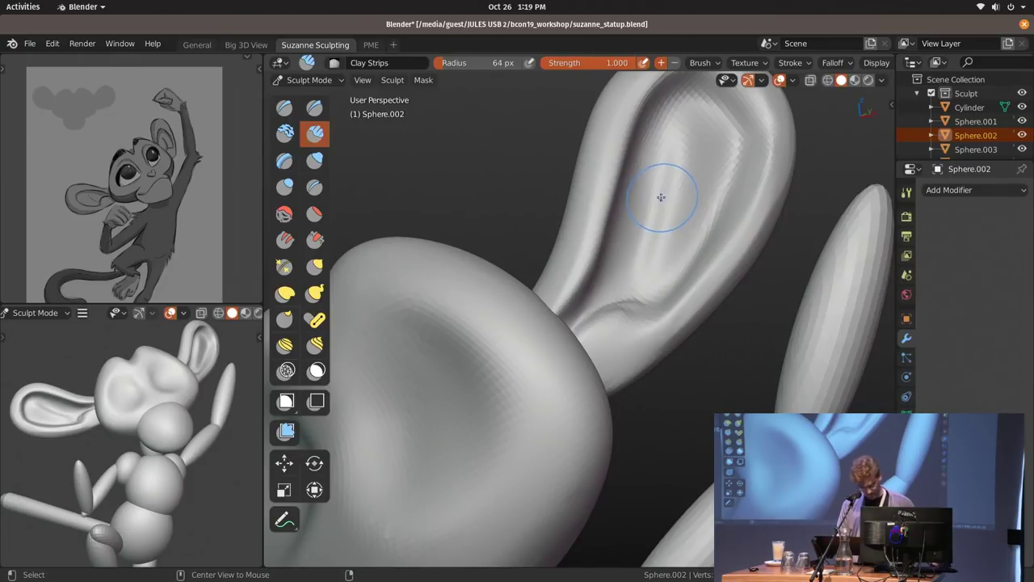
{"action": "key", "text": "shift+c"}
{"action": "key", "text": "f"}
{"action": "left_click", "coordinate": [654, 191]}
{"action": "left_click_drag", "start_coordinate": [668, 141], "coordinate": [629, 278]}
{"action": "left_click_drag", "start_coordinate": [631, 202], "coordinate": [620, 257]}
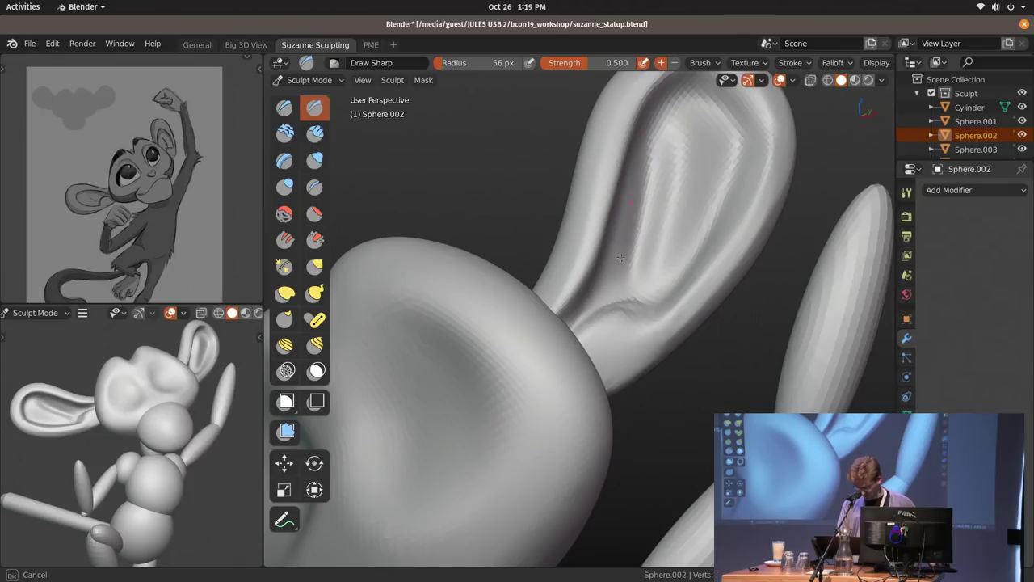
{"action": "left_click_drag", "start_coordinate": [681, 123], "coordinate": [656, 254]}
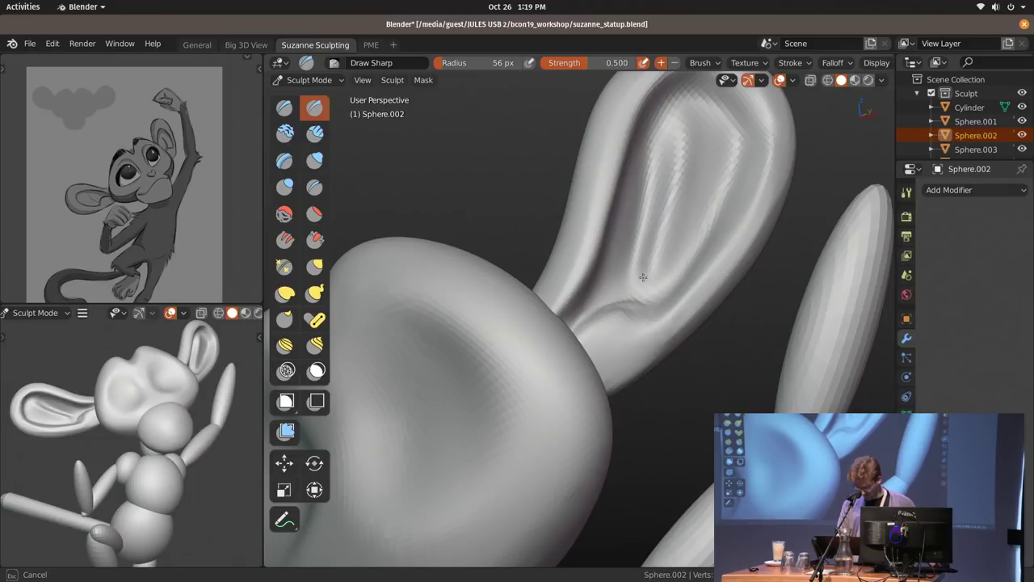
Leave the ear, select the head in Object Mode and enter Sculpt Mode on it.
{"action": "key", "text": "ctrl+Tab"}
{"action": "key", "text": "alt+a"}
{"action": "mouse_move", "coordinate": [713, 207]}
{"action": "middle_mouse_down", "text": "ctrl"}
{"action": "mouse_move", "coordinate": [703, 220]}
{"action": "mouse_move", "coordinate": [680, 206]}
{"action": "mouse_move", "coordinate": [615, 259]}
{"action": "mouse_move", "coordinate": [659, 204]}
{"action": "middle_mouse_up", "text": "ctrl"}
{"action": "left_click", "coordinate": [614, 255]}
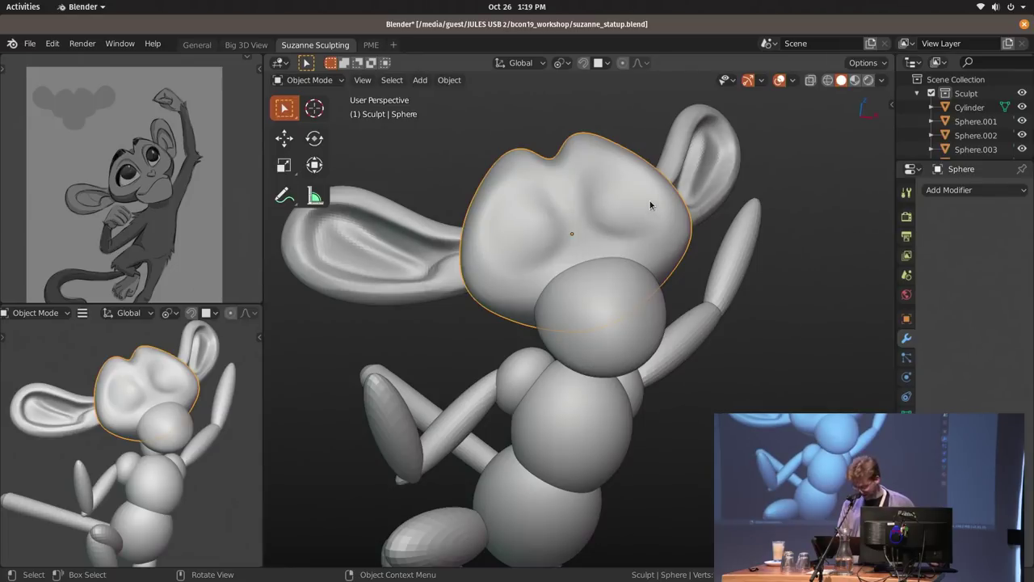
{"action": "mouse_move", "coordinate": [622, 197]}
{"action": "middle_mouse_down"}
{"action": "mouse_move", "coordinate": [627, 212]}
{"action": "mouse_move", "coordinate": [640, 206]}
{"action": "middle_mouse_up"}
{"action": "mouse_move", "coordinate": [653, 243]}
{"action": "middle_mouse_down"}
{"action": "mouse_move", "coordinate": [664, 293]}
{"action": "mouse_move", "coordinate": [639, 252]}
{"action": "middle_mouse_up"}
{"action": "key", "text": "ctrl+Tab"}
{"action": "middle_click_drag", "start_coordinate": [638, 252], "coordinate": [639, 217], "text": "ctrl"}
Try a Draw Sharp stroke along the eye socket at 111 px and undo it.
{"action": "key", "text": "f"}
{"action": "left_click", "coordinate": [682, 189]}
{"action": "mouse_move", "coordinate": [679, 184]}
{"action": "middle_mouse_down", "text": "shift"}
{"action": "mouse_move", "coordinate": [653, 240]}
{"action": "mouse_move", "coordinate": [727, 267]}
{"action": "mouse_move", "coordinate": [654, 221]}
{"action": "mouse_move", "coordinate": [345, 115]}
{"action": "middle_mouse_up", "text": "shift"}
{"action": "key", "text": "bracketleft"}
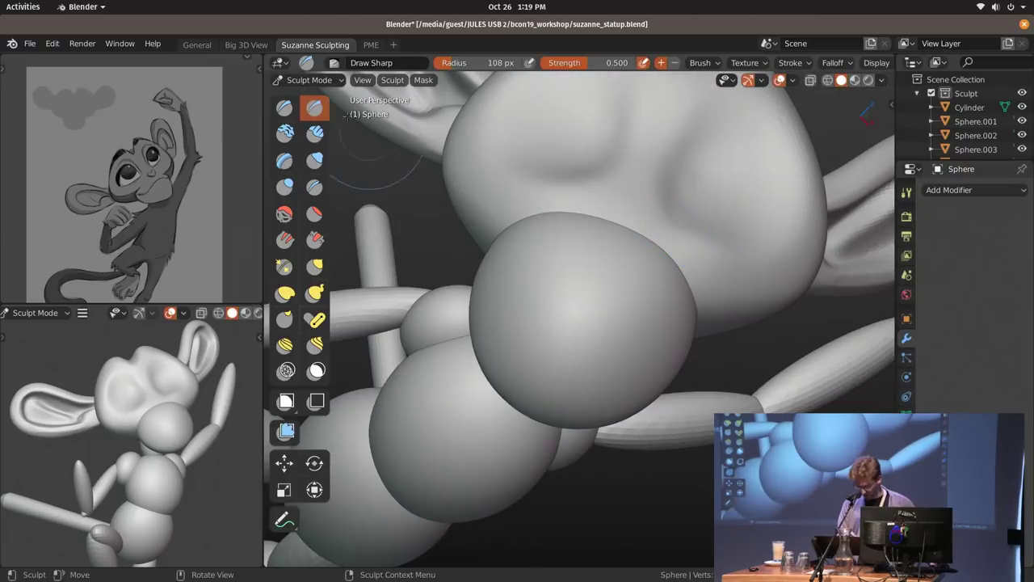
{"action": "mouse_move", "coordinate": [763, 364]}
{"action": "middle_mouse_down"}
{"action": "mouse_move", "coordinate": [635, 286]}
{"action": "mouse_move", "coordinate": [683, 291]}
{"action": "middle_mouse_up"}
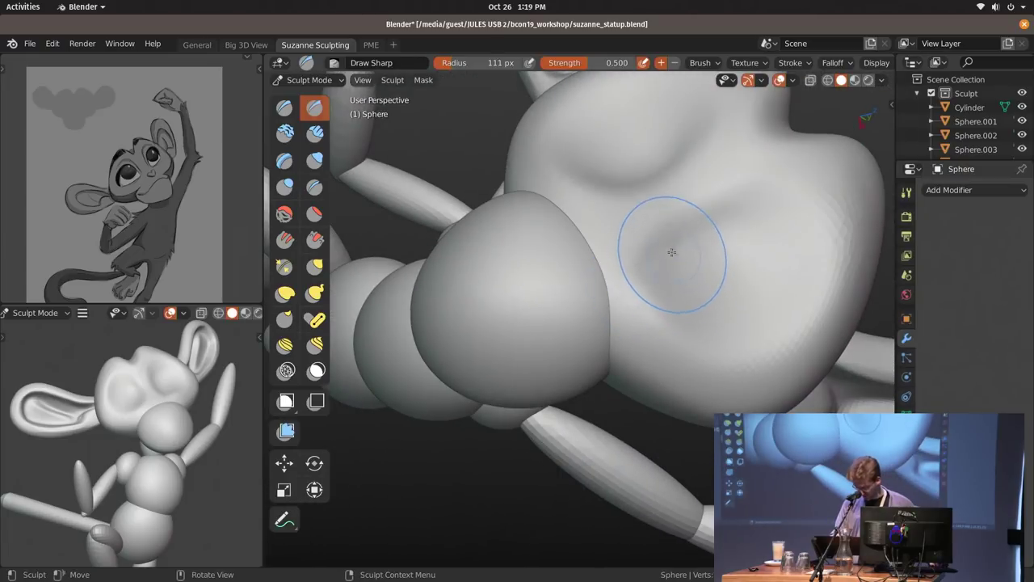
{"action": "left_click_drag", "start_coordinate": [671, 252], "coordinate": [733, 351]}
{"action": "key", "text": "ctrl+z"}
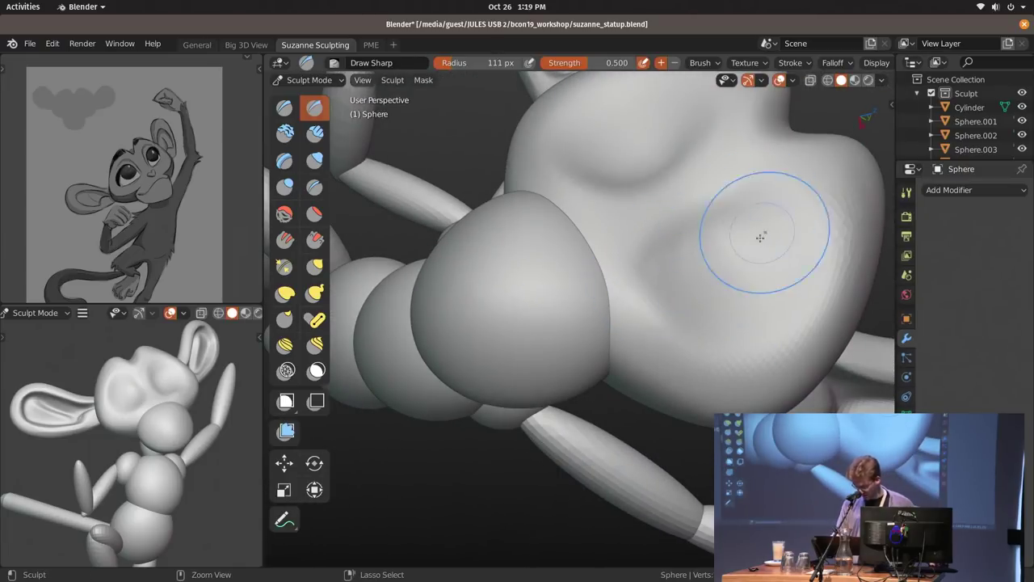
Build up the head around the eye sockets with the Clay brush at about 100 px.
{"action": "middle_click_drag", "start_coordinate": [681, 277], "coordinate": [672, 252]}
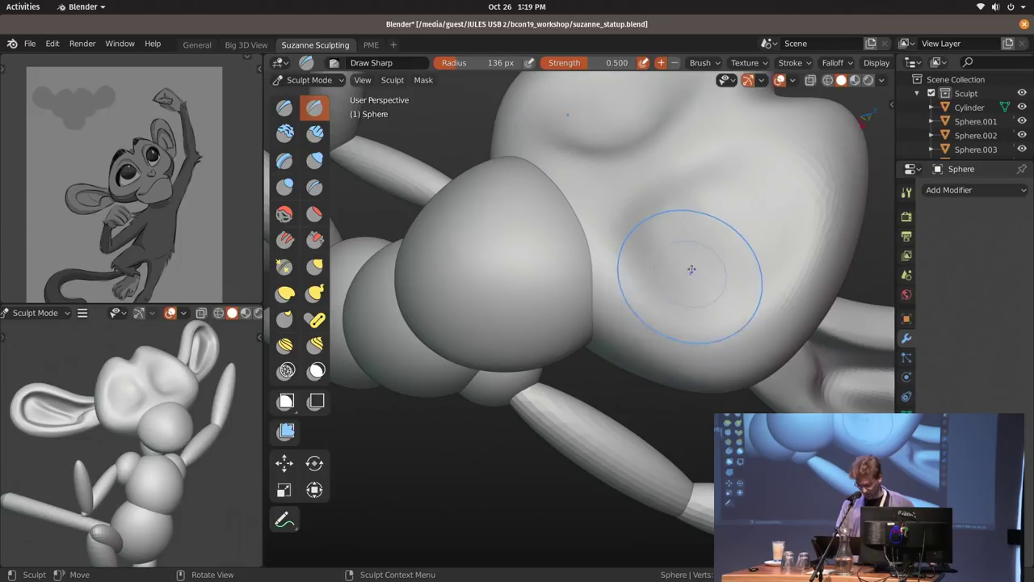
{"action": "mouse_move", "coordinate": [738, 347]}
{"action": "middle_mouse_down"}
{"action": "mouse_move", "coordinate": [646, 185]}
{"action": "mouse_move", "coordinate": [646, 237]}
{"action": "mouse_move", "coordinate": [687, 304]}
{"action": "mouse_move", "coordinate": [640, 289]}
{"action": "mouse_move", "coordinate": [688, 277]}
{"action": "middle_mouse_up"}
{"action": "key", "text": "c"}
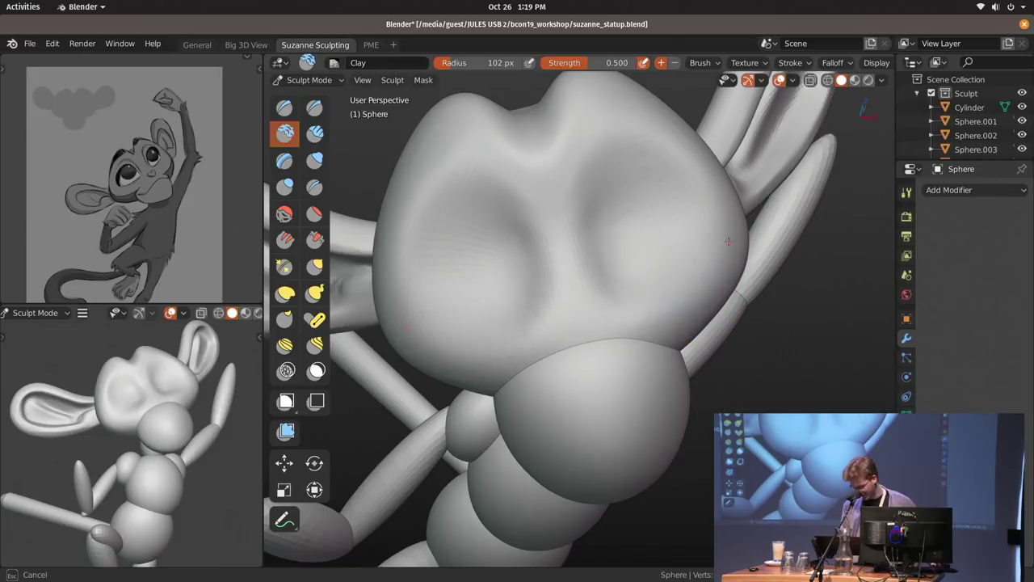
{"action": "middle_click_drag", "start_coordinate": [642, 337], "coordinate": [694, 223]}
{"action": "middle_click_drag", "start_coordinate": [674, 149], "coordinate": [669, 184]}
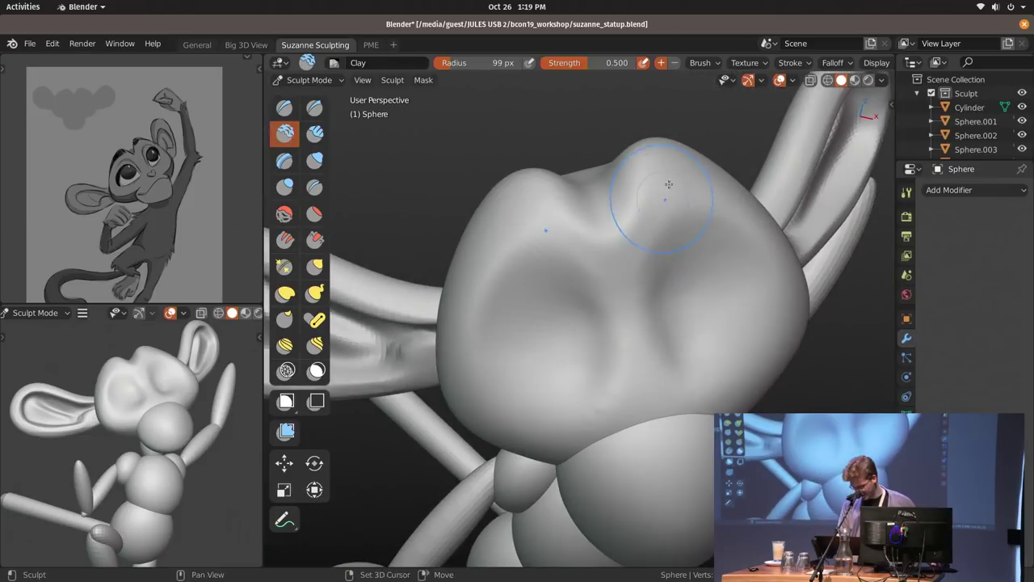
{"action": "middle_click_drag", "start_coordinate": [648, 256], "coordinate": [808, 123]}
{"action": "middle_click_drag", "start_coordinate": [611, 289], "coordinate": [826, 64]}
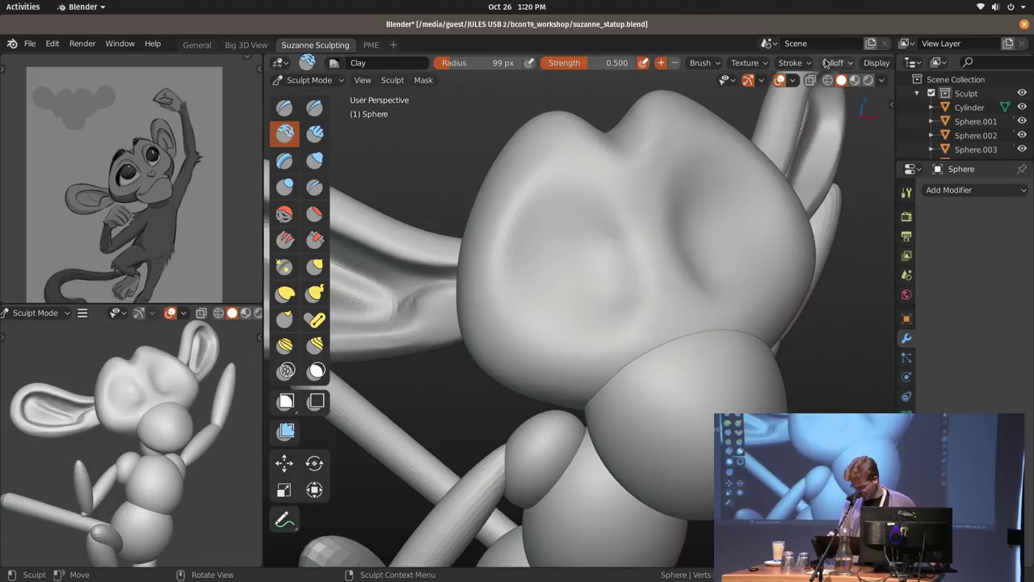
Show the wireframe and voxel-remesh the head at a voxel size of 0.06 m.
{"action": "key", "text": "shift+z"}
{"action": "key", "text": "shift+z"}
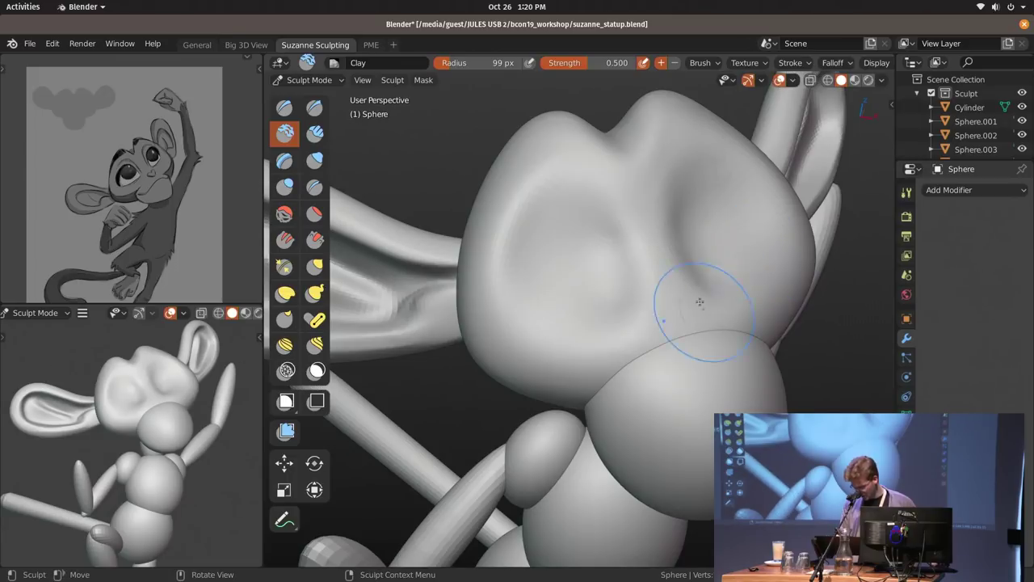
{"action": "scroll", "coordinate": [710, 70], "scroll_direction": "right", "scroll_amount": 5}
{"action": "scroll", "coordinate": [866, 60], "scroll_direction": "right", "scroll_amount": 2}
{"action": "left_click", "coordinate": [815, 63]}
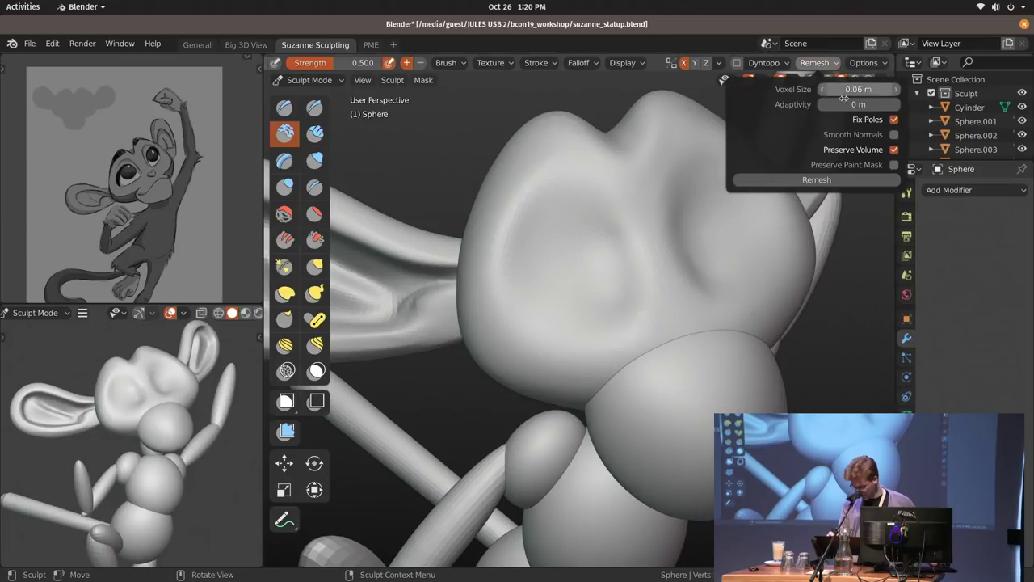
{"action": "left_click", "coordinate": [817, 179]}
{"action": "left_click", "coordinate": [815, 63]}
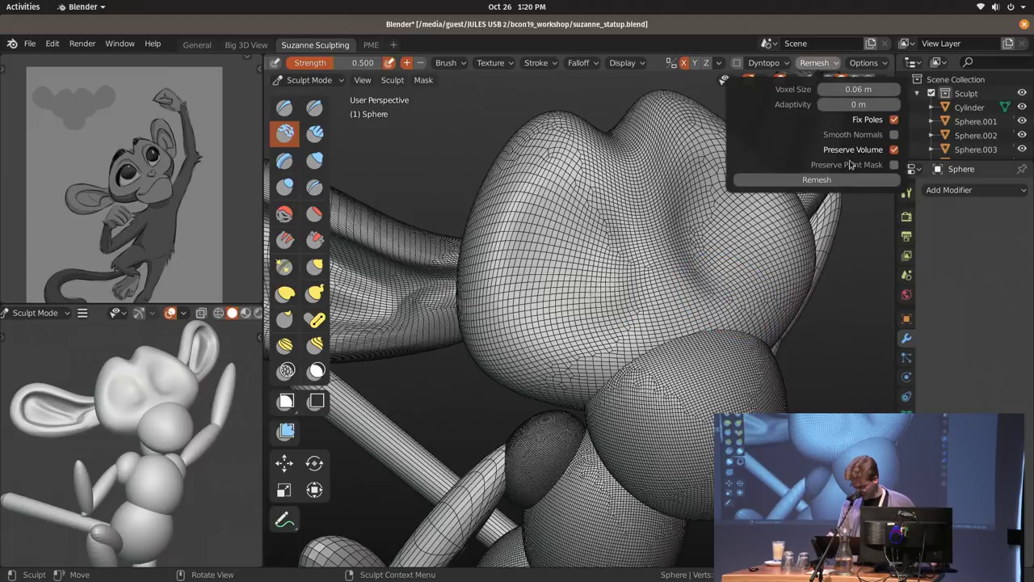
{"action": "left_click", "coordinate": [840, 180]}
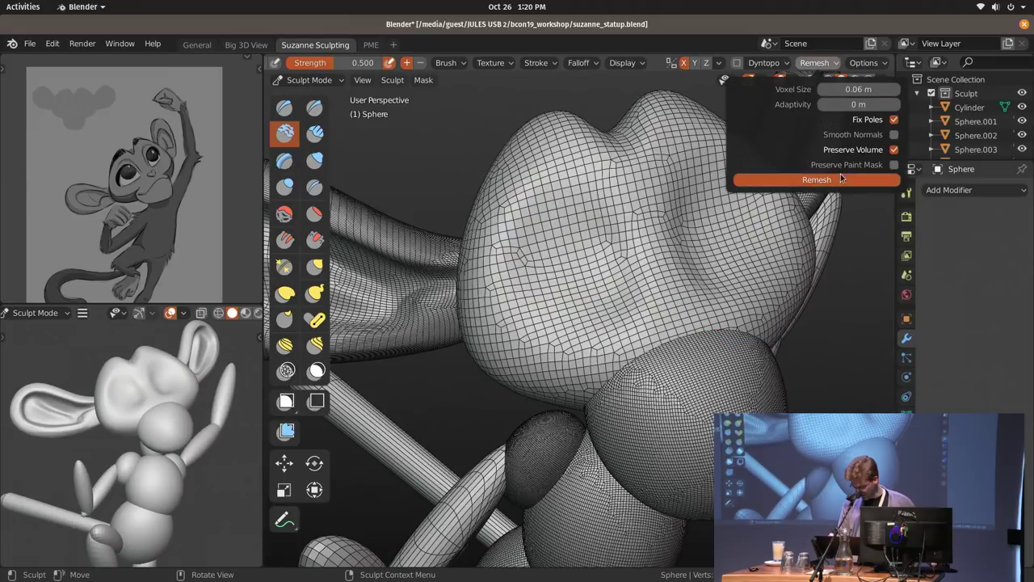
{"action": "left_click", "coordinate": [841, 178]}
Inspect the remeshed head's topology and return to shading without wires.
{"action": "middle_click_drag", "start_coordinate": [671, 277], "coordinate": [693, 234]}
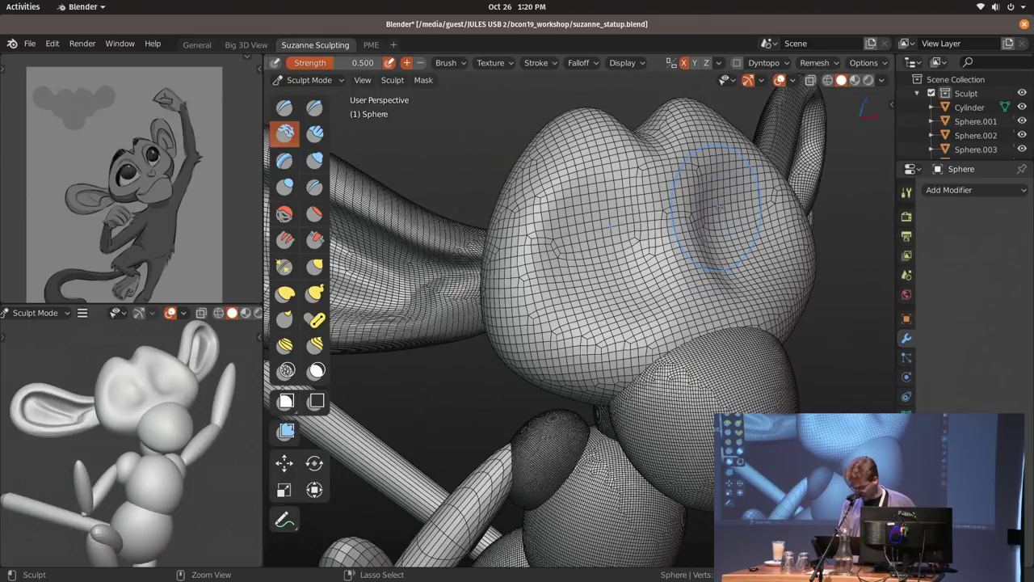
{"action": "scroll", "coordinate": [722, 202], "scroll_direction": "down", "scroll_amount": 3}
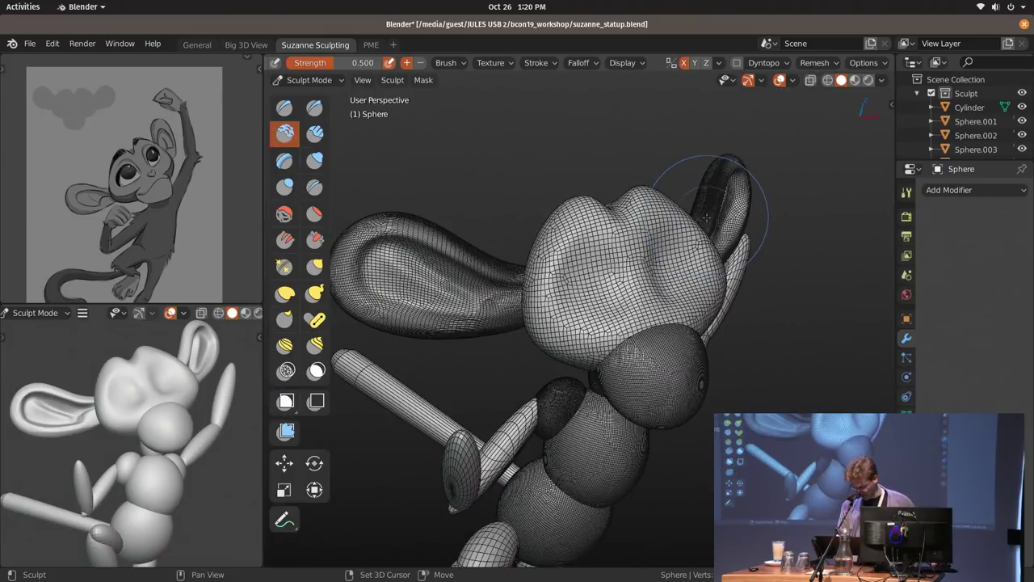
{"action": "key", "text": "shift+z"}
{"action": "key", "text": "shift+z"}
{"action": "key", "text": "shift+z"}
{"action": "key", "text": "shift+z"}
{"action": "key", "text": "shift+z"}
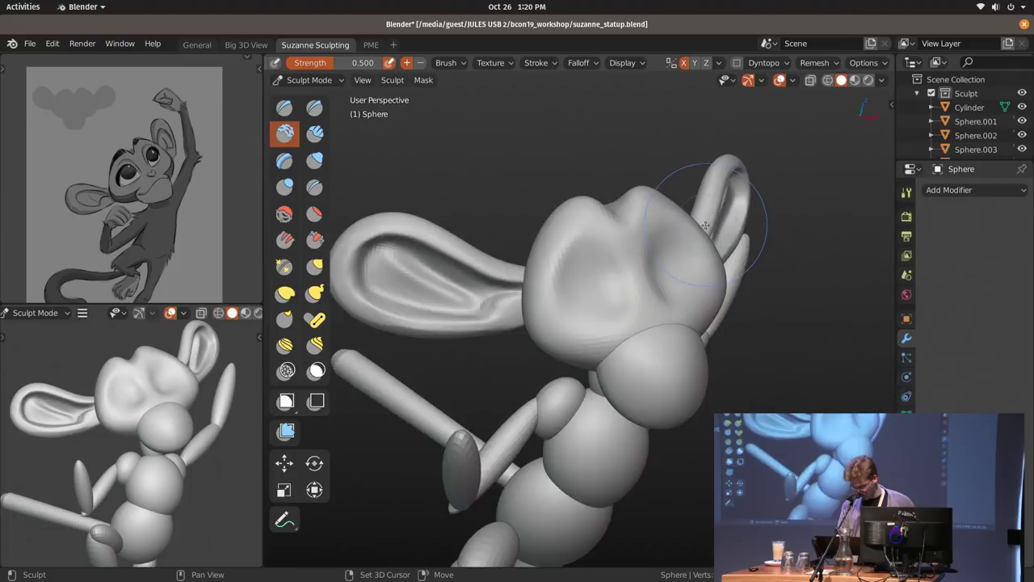
Select the chest sphere in Object Mode and enter Sculpt Mode on it.
{"action": "middle_click_drag", "start_coordinate": [703, 229], "coordinate": [719, 202], "text": "shift"}
{"action": "key", "text": "ctrl+Tab"}
{"action": "left_click", "coordinate": [660, 219]}
{"action": "scroll", "coordinate": [721, 306], "scroll_direction": "up", "scroll_amount": 2}
{"action": "mouse_move", "coordinate": [722, 305]}
{"action": "middle_mouse_down", "text": "shift"}
{"action": "mouse_move", "coordinate": [676, 273]}
{"action": "mouse_move", "coordinate": [687, 264]}
{"action": "middle_mouse_up", "text": "shift"}
{"action": "left_click", "coordinate": [676, 274]}
{"action": "middle_click_drag", "start_coordinate": [685, 304], "coordinate": [675, 282]}
{"action": "left_click", "coordinate": [534, 309]}
{"action": "mouse_move", "coordinate": [590, 341]}
{"action": "middle_mouse_down", "text": "shift"}
{"action": "mouse_move", "coordinate": [707, 268]}
{"action": "mouse_move", "coordinate": [695, 207]}
{"action": "middle_mouse_up", "text": "shift"}
{"action": "key", "text": "ctrl+Tab"}
{"action": "left_click", "coordinate": [679, 317]}
Pull the chest sphere's outline into shape with Elastic Hook, resizing the brush between strokes.
{"action": "mouse_move", "coordinate": [677, 311]}
{"action": "middle_mouse_down"}
{"action": "mouse_move", "coordinate": [670, 216]}
{"action": "mouse_move", "coordinate": [704, 169]}
{"action": "middle_mouse_up"}
{"action": "key", "text": "k"}
{"action": "key", "text": "f"}
{"action": "left_click", "coordinate": [750, 153]}
{"action": "left_click_drag", "start_coordinate": [731, 134], "coordinate": [752, 189]}
{"action": "mouse_move", "coordinate": [748, 191]}
{"action": "middle_mouse_down"}
{"action": "mouse_move", "coordinate": [674, 213]}
{"action": "mouse_move", "coordinate": [648, 208]}
{"action": "middle_mouse_up"}
{"action": "key", "text": "f"}
{"action": "left_click", "coordinate": [725, 203]}
{"action": "left_click_drag", "start_coordinate": [577, 153], "coordinate": [604, 188]}
Refine the chest form from other angles with Elastic Hook at a radius of 210 px.
{"action": "middle_click_drag", "start_coordinate": [577, 203], "coordinate": [727, 214]}
{"action": "key", "text": "f"}
{"action": "left_click", "coordinate": [831, 211]}
{"action": "left_click_drag", "start_coordinate": [683, 194], "coordinate": [638, 242]}
{"action": "middle_click_drag", "start_coordinate": [633, 257], "coordinate": [711, 252]}
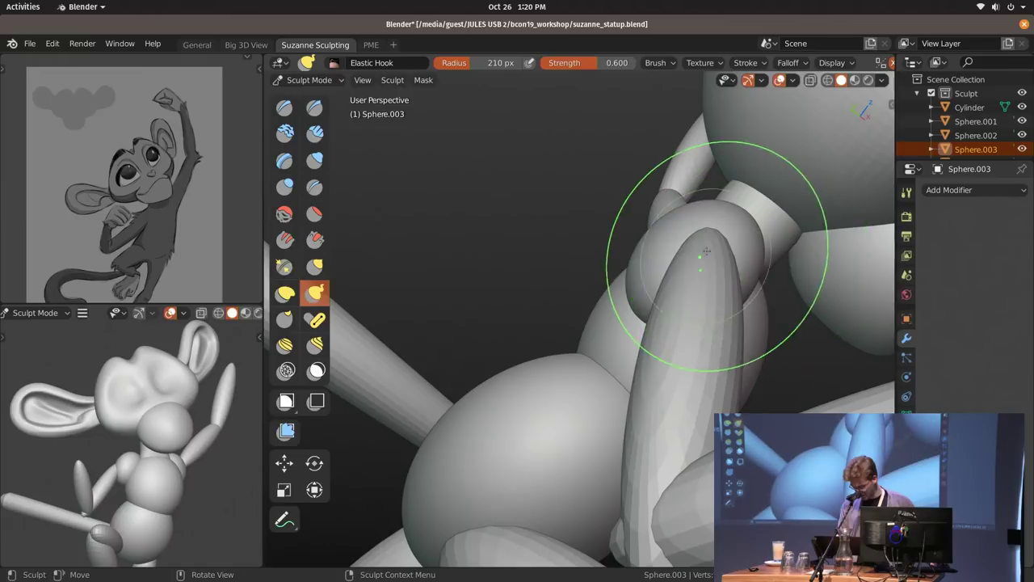
{"action": "mouse_move", "coordinate": [698, 249]}
{"action": "left_mouse_down"}
{"action": "mouse_move", "coordinate": [728, 188]}
{"action": "mouse_move", "coordinate": [851, 175]}
{"action": "mouse_move", "coordinate": [840, 179]}
{"action": "left_mouse_up"}
Select the raised arm's shoulder sphere, enter Sculpt Mode and reshape it with Elastic Hook.
{"action": "key", "text": "ctrl+Tab"}
{"action": "mouse_move", "coordinate": [828, 212]}
{"action": "middle_mouse_down"}
{"action": "mouse_move", "coordinate": [794, 203]}
{"action": "mouse_move", "coordinate": [683, 237]}
{"action": "middle_mouse_up"}
{"action": "left_click", "coordinate": [693, 196]}
{"action": "scroll", "coordinate": [683, 238], "scroll_direction": "down", "scroll_amount": 5}
{"action": "left_click", "coordinate": [639, 227]}
{"action": "scroll", "coordinate": [639, 224], "scroll_direction": "up", "scroll_amount": 3}
{"action": "key", "text": "ctrl+Tab"}
{"action": "left_click", "coordinate": [652, 321]}
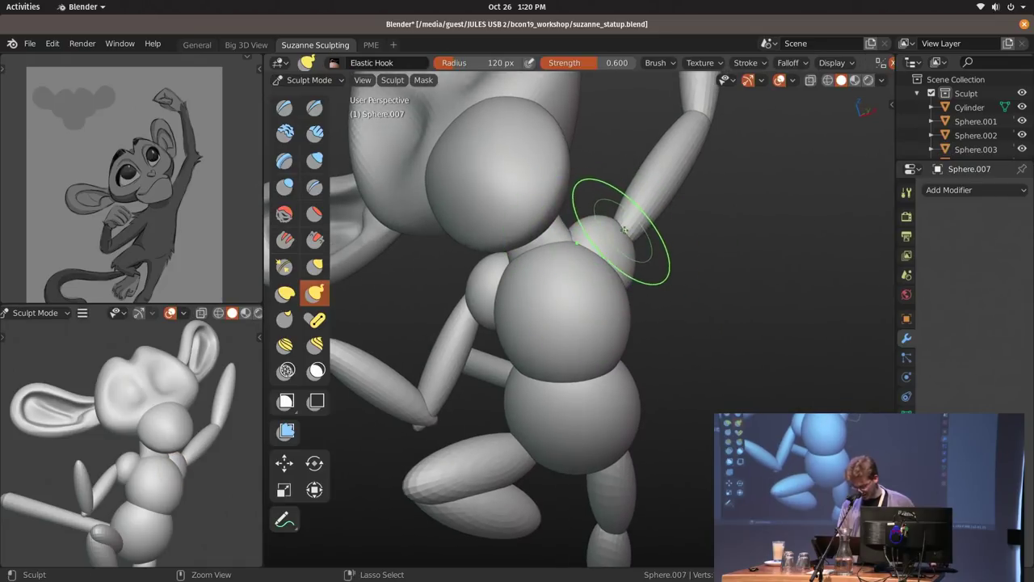
{"action": "key", "text": "f"}
{"action": "left_click_drag", "start_coordinate": [557, 237], "coordinate": [558, 233]}
{"action": "middle_click_drag", "start_coordinate": [605, 233], "coordinate": [663, 202]}
Select the bent arm's shoulder sphere and pull it into shape with Elastic Hook at 180 px.
{"action": "key", "text": "ctrl+Tab"}
{"action": "left_click", "coordinate": [575, 200]}
{"action": "left_click", "coordinate": [561, 216]}
{"action": "key", "text": "ctrl+Tab"}
{"action": "key", "text": "f"}
{"action": "left_click", "coordinate": [622, 221]}
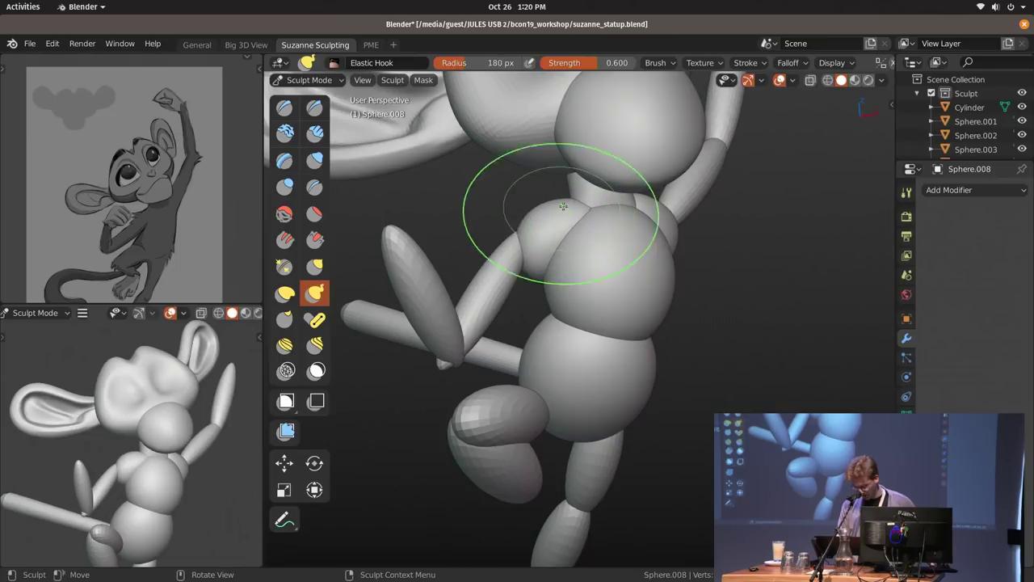
{"action": "left_click_drag", "start_coordinate": [559, 212], "coordinate": [537, 227]}
{"action": "middle_click_drag", "start_coordinate": [570, 250], "coordinate": [698, 324]}
{"action": "middle_click_drag", "start_coordinate": [644, 267], "coordinate": [688, 303]}
Switch sculpting back to the raised arm's shoulder sphere.
{"action": "key", "text": "ctrl+Tab"}
{"action": "left_click", "coordinate": [649, 248]}
{"action": "key", "text": "ctrl+Tab"}
{"action": "mouse_move", "coordinate": [671, 267]}
{"action": "middle_mouse_down"}
{"action": "mouse_move", "coordinate": [653, 232]}
{"action": "mouse_move", "coordinate": [612, 345]}
{"action": "mouse_move", "coordinate": [557, 289]}
{"action": "middle_mouse_up"}
Select the raised upper arm, thicken its shoulder end with Inflate and shape it with Elastic Hook at 166 px.
{"action": "key", "text": "ctrl+Tab"}
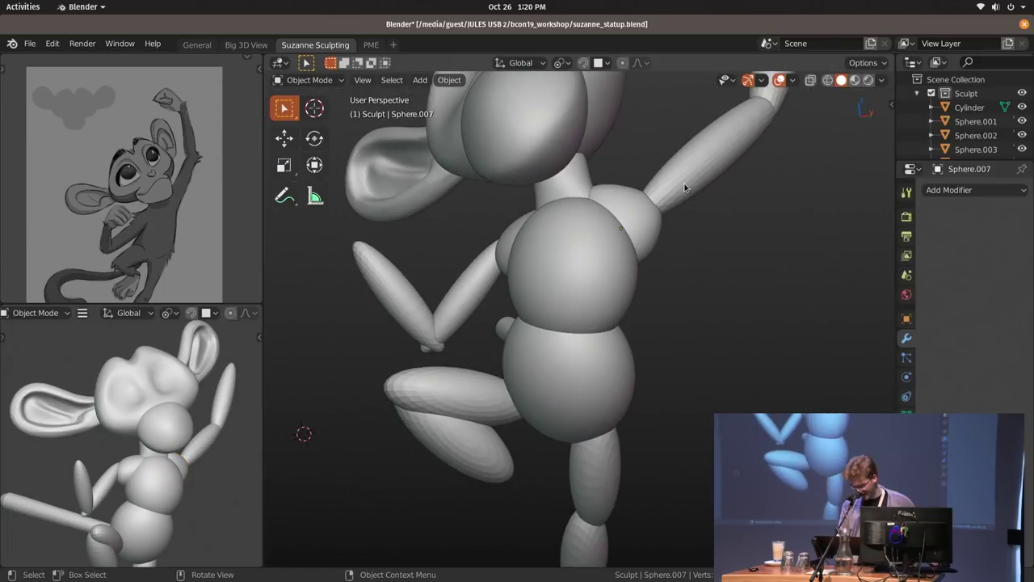
{"action": "left_click", "coordinate": [685, 187]}
{"action": "middle_click_drag", "start_coordinate": [650, 190], "coordinate": [604, 278], "text": "shift"}
{"action": "key", "text": "ctrl+Tab"}
{"action": "key", "text": "i"}
{"action": "key", "text": "f"}
{"action": "left_click", "coordinate": [637, 270]}
{"action": "key", "text": "k"}
{"action": "mouse_move", "coordinate": [617, 280]}
{"action": "middle_mouse_down"}
{"action": "mouse_move", "coordinate": [621, 301]}
{"action": "mouse_move", "coordinate": [796, 289]}
{"action": "mouse_move", "coordinate": [589, 323]}
{"action": "mouse_move", "coordinate": [542, 300]}
{"action": "mouse_move", "coordinate": [647, 291]}
{"action": "mouse_move", "coordinate": [582, 339]}
{"action": "mouse_move", "coordinate": [612, 369]}
{"action": "mouse_move", "coordinate": [590, 308]}
{"action": "middle_mouse_up"}
{"action": "left_click_drag", "start_coordinate": [589, 308], "coordinate": [651, 208]}
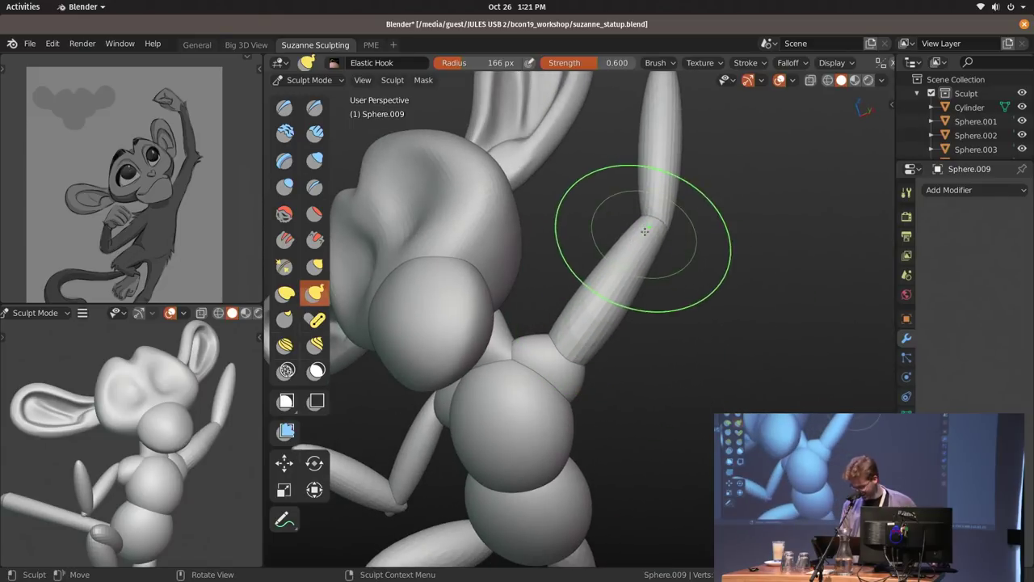
Enlarge the camera preview and pull the raised upper arm's elbow end outward with Elastic Hook.
{"action": "middle_click_drag", "start_coordinate": [212, 456], "coordinate": [172, 354], "text": "shift"}
{"action": "key", "text": "f"}
{"action": "left_click_drag", "start_coordinate": [172, 354], "coordinate": [195, 349]}
{"action": "left_click", "coordinate": [194, 362]}
{"action": "middle_click_drag", "start_coordinate": [199, 337], "coordinate": [211, 377], "text": "shift"}
Select the raised forearm in Object Mode and move it to meet the elbow.
{"action": "key", "text": "ctrl+Tab"}
{"action": "left_click", "coordinate": [161, 368]}
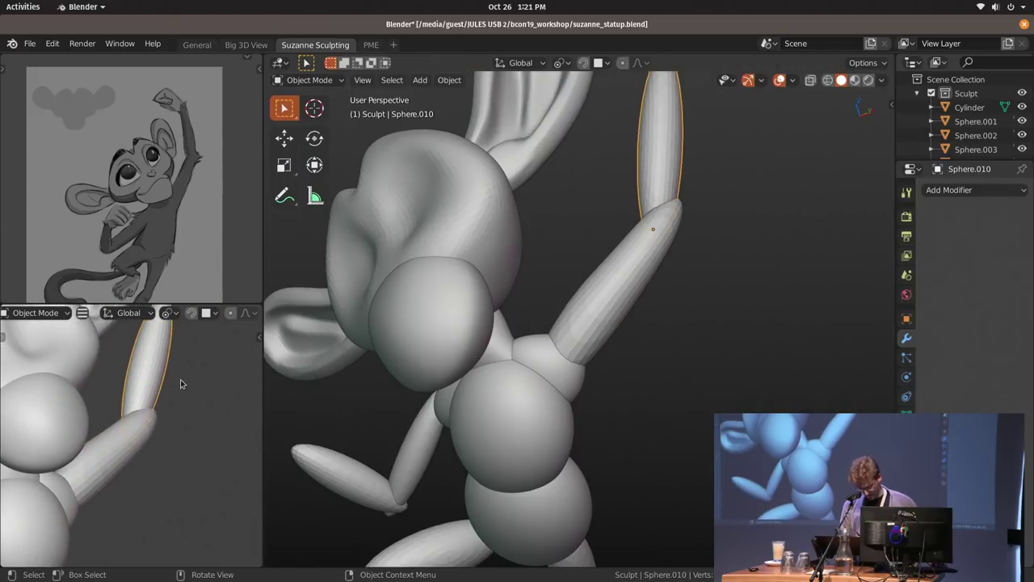
{"action": "left_click", "coordinate": [180, 379]}
{"action": "key", "text": "alt+h"}
{"action": "key", "text": "g"}
{"action": "left_click", "coordinate": [190, 377]}
{"action": "mouse_move", "coordinate": [192, 371]}
{"action": "middle_mouse_down"}
{"action": "mouse_move", "coordinate": [193, 357]}
{"action": "mouse_move", "coordinate": [176, 366]}
{"action": "middle_mouse_up"}
Enter Sculpt Mode on the raised forearm and switch to the Inflate brush with a larger radius.
{"action": "key", "text": "ctrl+Tab"}
{"action": "left_click", "coordinate": [171, 380]}
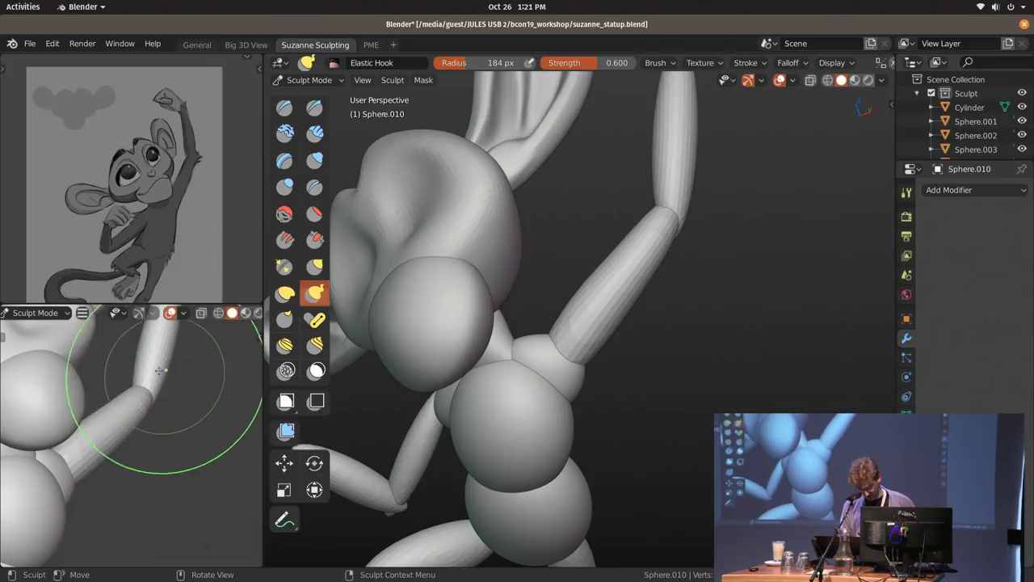
{"action": "key", "text": "i"}
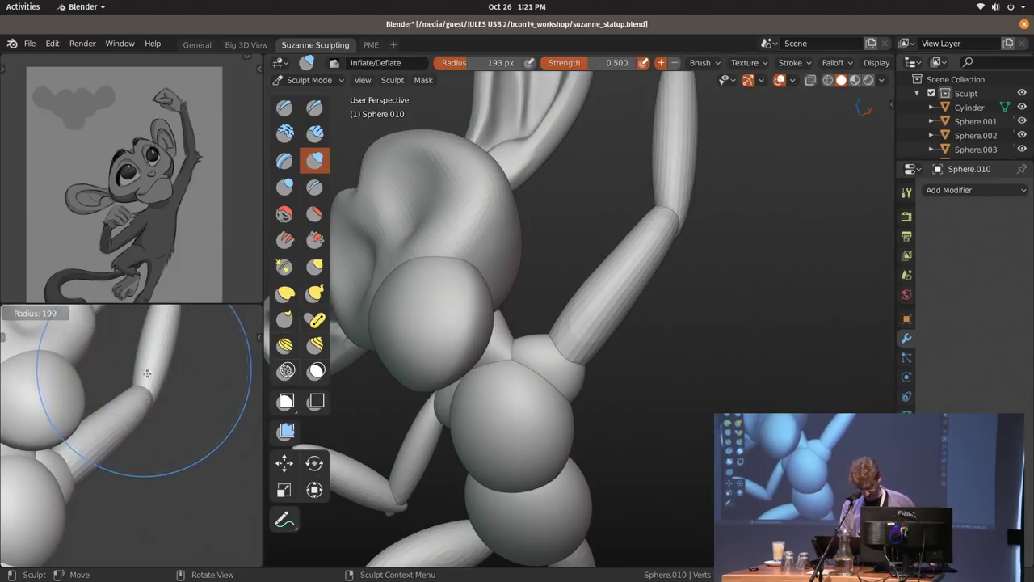
{"action": "middle_click_drag", "start_coordinate": [164, 346], "coordinate": [162, 377], "text": "shift"}
Bend the raised forearm outward with Elastic Hook at 153 px and fit the whole monkey in the preview.
{"action": "key", "text": "k"}
{"action": "key", "text": "f"}
{"action": "left_click", "coordinate": [143, 377]}
{"action": "left_click_drag", "start_coordinate": [143, 375], "coordinate": [151, 377]}
{"action": "key", "text": "f"}
{"action": "left_click", "coordinate": [165, 391]}
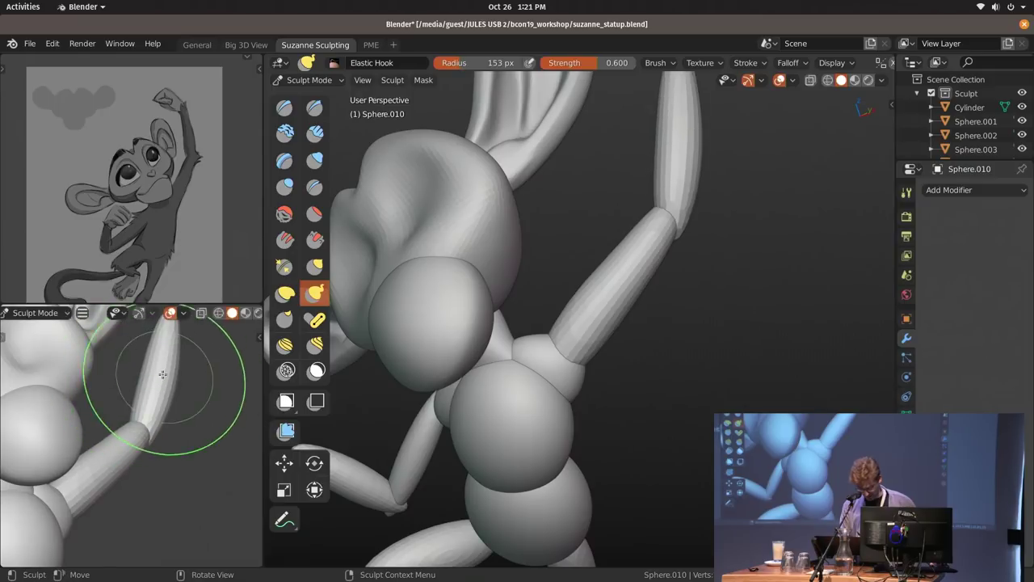
{"action": "key", "text": "Home"}
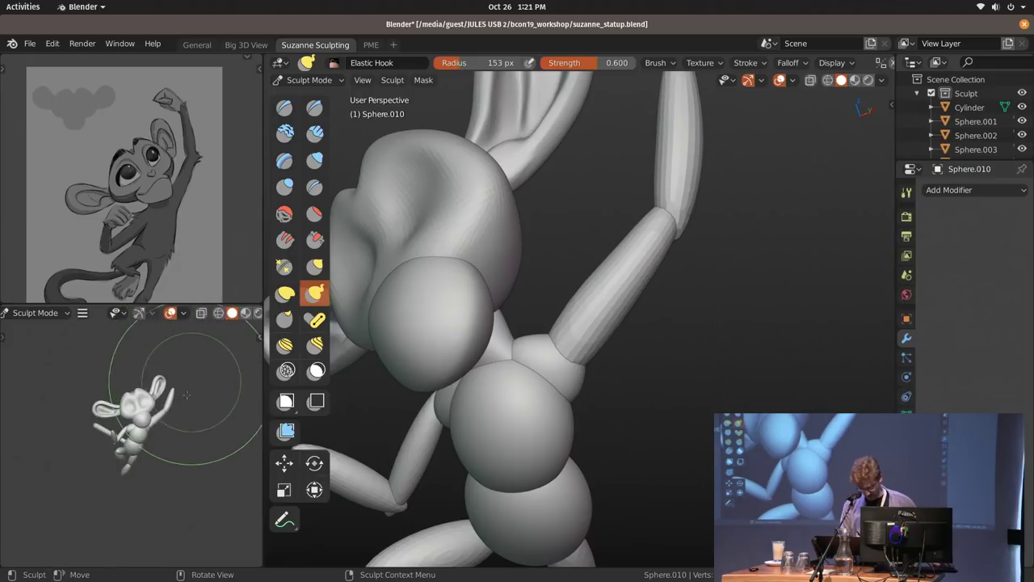
Pull the raised forearm into shape from a rotated preview view with Elastic Hook, adjusting the brush radius between strokes.
{"action": "key", "text": "grave"}
{"action": "mouse_move", "coordinate": [171, 390]}
{"action": "middle_mouse_down"}
{"action": "mouse_move", "coordinate": [186, 391]}
{"action": "mouse_move", "coordinate": [192, 439]}
{"action": "middle_mouse_up"}
{"action": "left_click_drag", "start_coordinate": [164, 406], "coordinate": [156, 404]}
{"action": "key", "text": "f"}
{"action": "left_click", "coordinate": [197, 396]}
{"action": "middle_click_drag", "start_coordinate": [165, 412], "coordinate": [168, 360], "text": "shift"}
{"action": "key", "text": "f"}
{"action": "left_click", "coordinate": [203, 361]}
Refine the raised forearm's bend with further Elastic Hook strokes and return the preview to the camera view.
{"action": "key", "text": "f"}
{"action": "left_click_drag", "start_coordinate": [200, 401], "coordinate": [166, 410]}
{"action": "left_click", "coordinate": [150, 416]}
{"action": "middle_click_drag", "start_coordinate": [174, 441], "coordinate": [195, 343], "text": "shift"}
{"action": "key", "text": "grave"}
{"action": "middle_click_drag", "start_coordinate": [142, 417], "coordinate": [102, 433], "text": "shift"}
{"action": "middle_click_drag", "start_coordinate": [102, 433], "coordinate": [166, 393], "text": "ctrl"}
{"action": "middle_click_drag", "start_coordinate": [167, 393], "coordinate": [180, 483], "text": "shift"}
Select the raised leg's lower segment in Object Mode and enter Sculpt Mode on it.
{"action": "key", "text": "ctrl+Tab"}
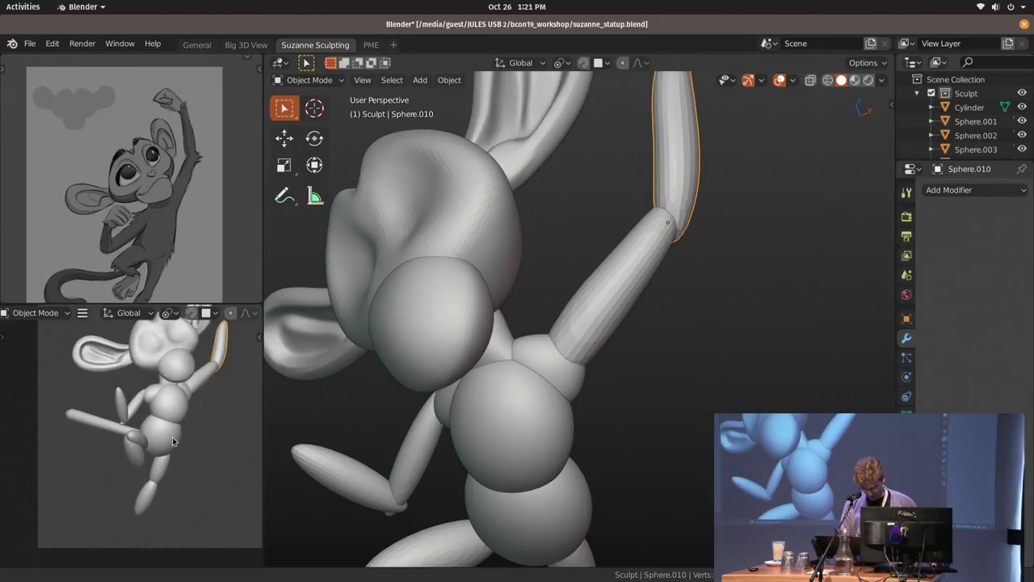
{"action": "middle_click_drag", "start_coordinate": [173, 439], "coordinate": [145, 470], "text": "ctrl"}
{"action": "left_click", "coordinate": [140, 471]}
{"action": "middle_click_drag", "start_coordinate": [565, 382], "coordinate": [617, 239], "text": "shift"}
{"action": "mouse_move", "coordinate": [618, 239]}
{"action": "middle_mouse_down"}
{"action": "mouse_move", "coordinate": [631, 250]}
{"action": "mouse_move", "coordinate": [553, 338]}
{"action": "mouse_move", "coordinate": [599, 267]}
{"action": "mouse_move", "coordinate": [583, 257]}
{"action": "middle_mouse_up"}
{"action": "key", "text": "ctrl+Tab"}
Shape the raised lower leg with Elastic Hook, using radii of 186 px and 167 px.
{"action": "mouse_move", "coordinate": [585, 256]}
{"action": "left_mouse_down"}
{"action": "mouse_move", "coordinate": [597, 258]}
{"action": "mouse_move", "coordinate": [572, 258]}
{"action": "left_mouse_up"}
{"action": "key", "text": "f"}
{"action": "left_click", "coordinate": [599, 269]}
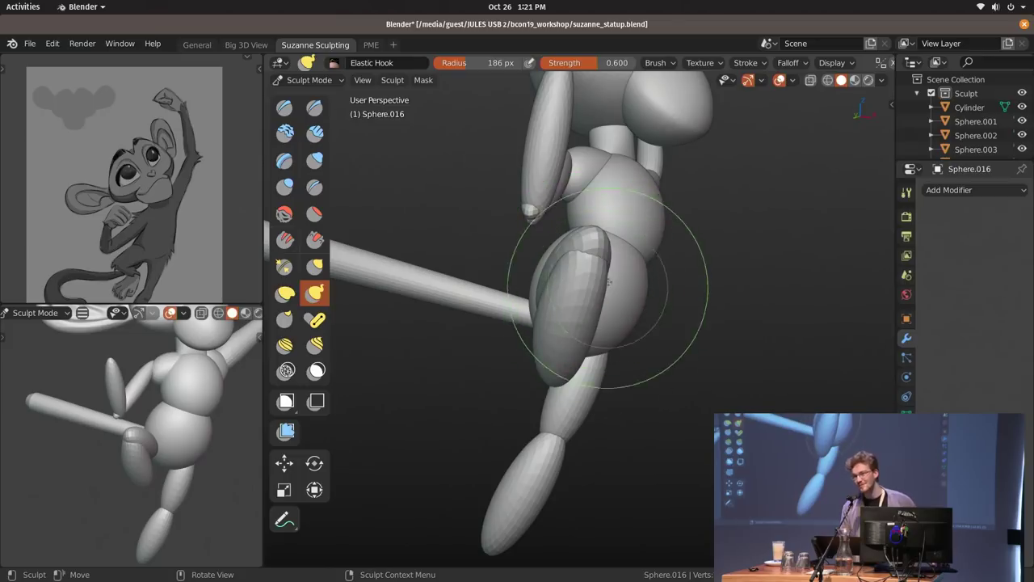
{"action": "key", "text": "f"}
{"action": "left_click", "coordinate": [583, 283]}
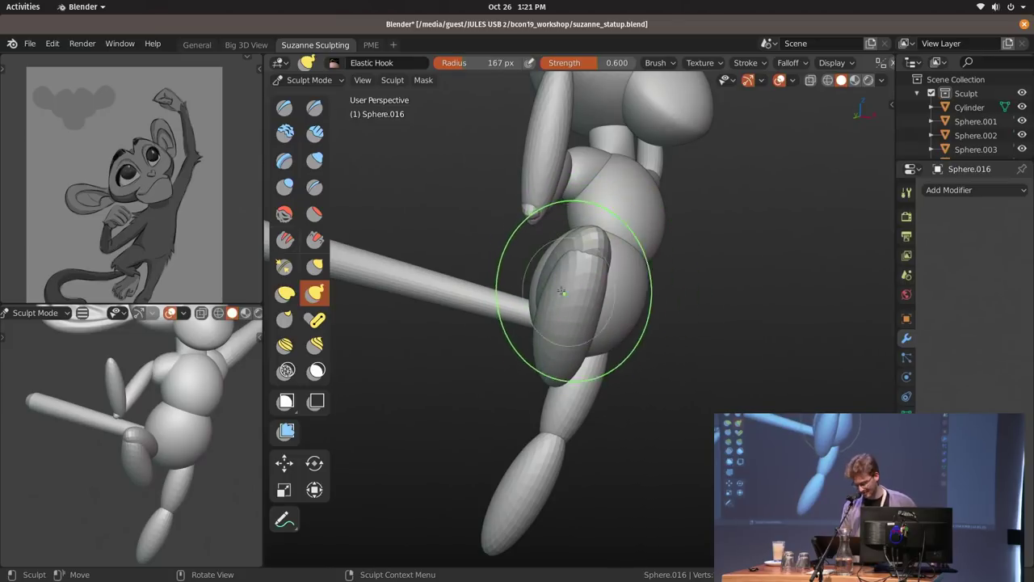
{"action": "middle_click_drag", "start_coordinate": [603, 284], "coordinate": [597, 287]}
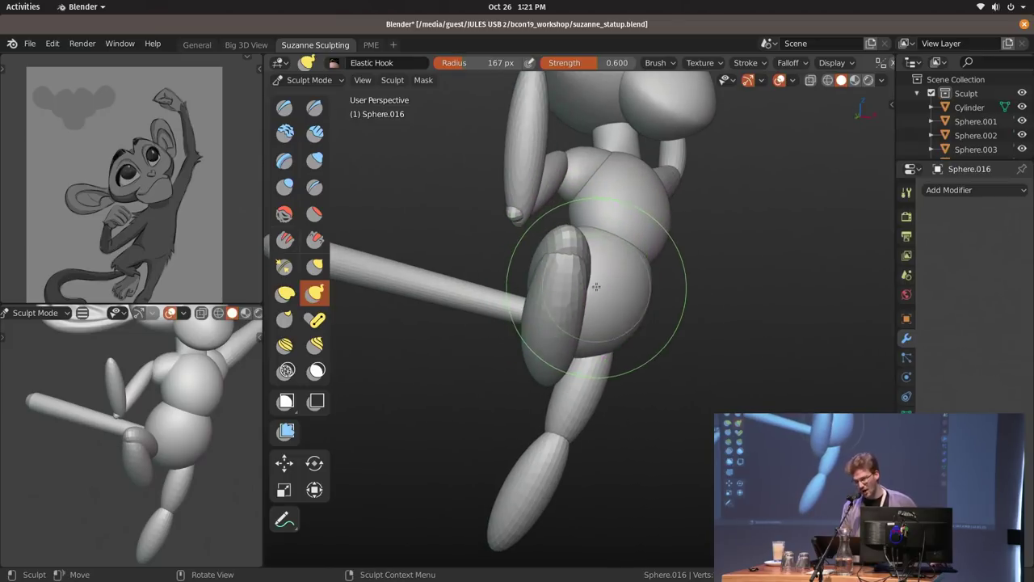
Select the raised leg's thigh in Object Mode and turn off Lock Object Modes.
{"action": "key", "text": "ctrl+Tab"}
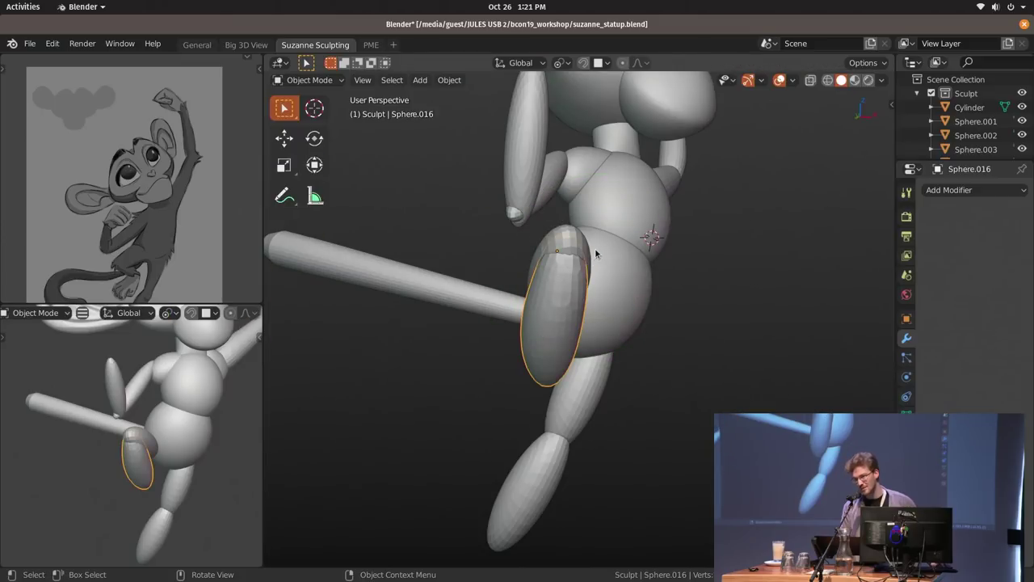
{"action": "middle_click_drag", "start_coordinate": [556, 278], "coordinate": [540, 280]}
{"action": "left_click", "coordinate": [556, 271]}
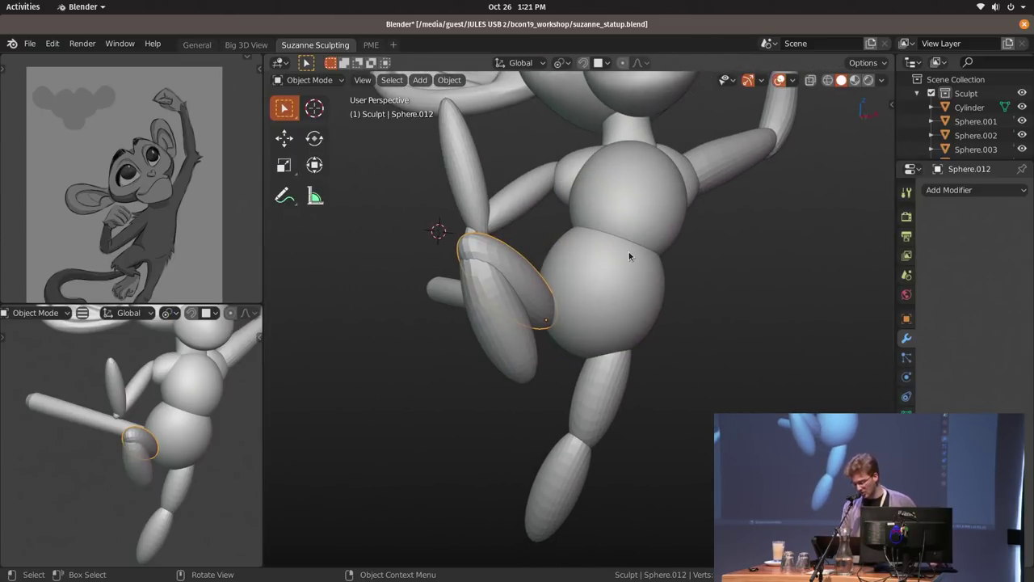
{"action": "left_click", "coordinate": [81, 44]}
{"action": "left_click", "coordinate": [53, 45]}
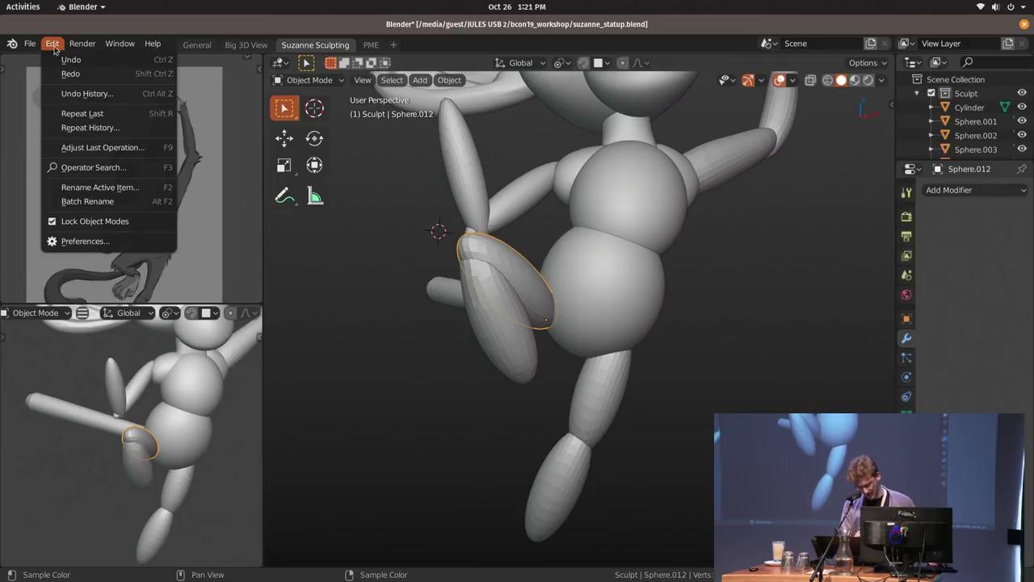
{"action": "left_click", "coordinate": [125, 222]}
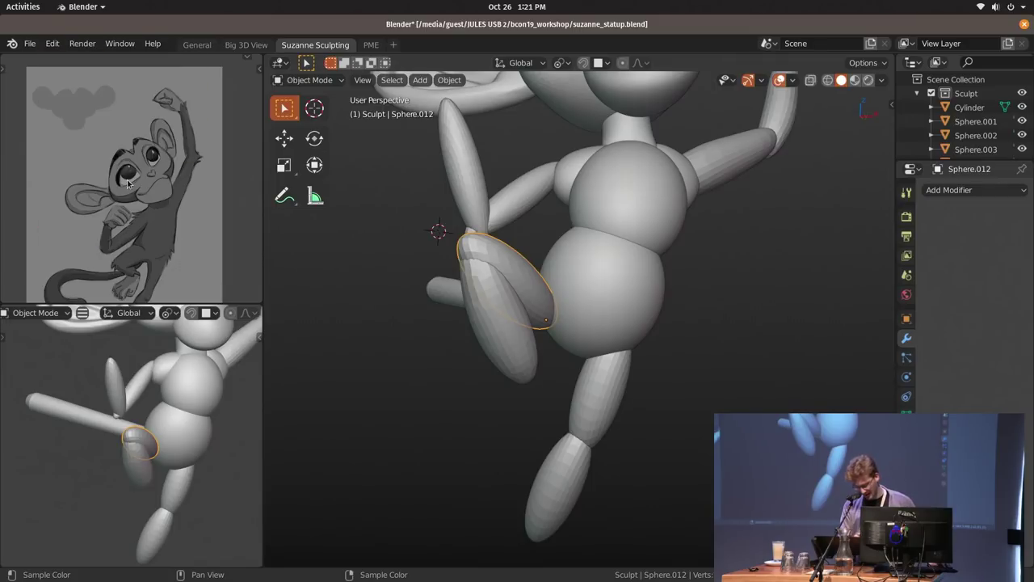
Try switching directly between the raised thigh and lower leg while in Sculpt Mode.
{"action": "middle_click_drag", "start_coordinate": [577, 323], "coordinate": [602, 288]}
{"action": "key", "text": "ctrl+Tab"}
{"action": "middle_click_drag", "start_coordinate": [484, 257], "coordinate": [541, 272]}
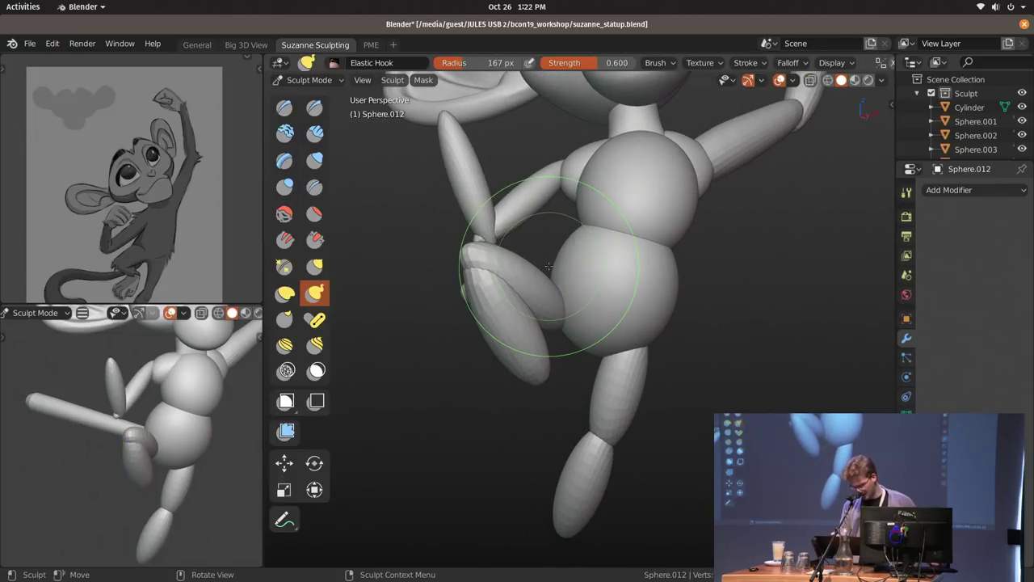
{"action": "left_click", "coordinate": [523, 348], "text": "alt"}
{"action": "key", "text": "ctrl+Tab"}
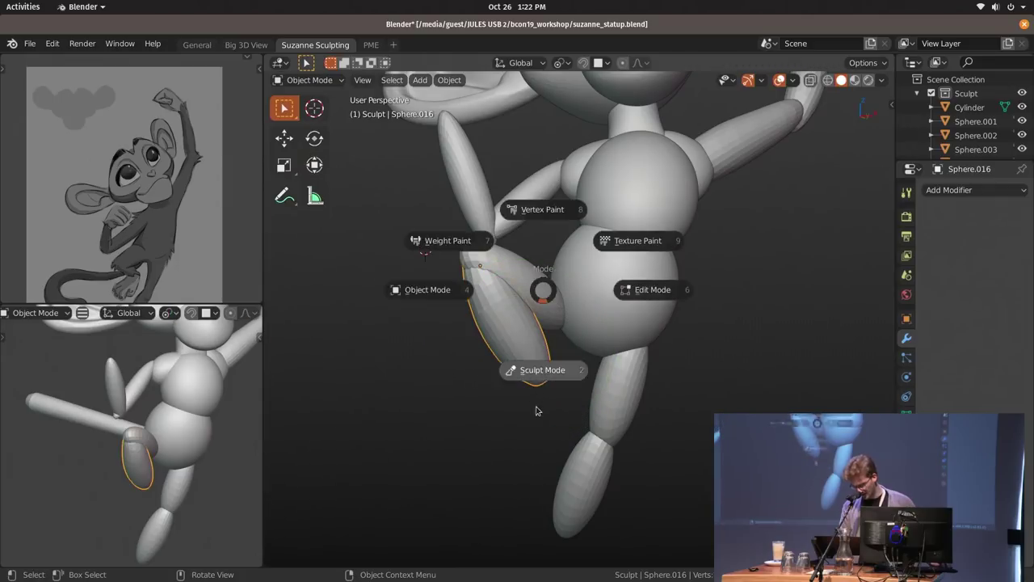
{"action": "left_click", "coordinate": [545, 369]}
{"action": "middle_click_drag", "start_coordinate": [543, 275], "coordinate": [540, 304]}
{"action": "left_click", "coordinate": [522, 278], "text": "alt"}
{"action": "left_click", "coordinate": [521, 337], "text": "alt"}
{"action": "left_click", "coordinate": [528, 296], "text": "alt"}
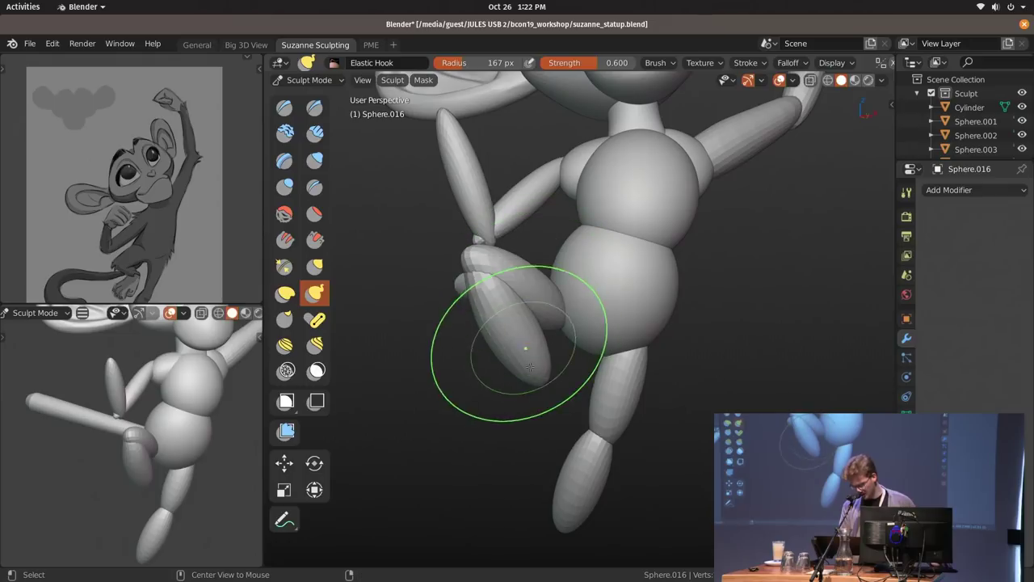
Select the raised thigh in Object Mode, enter Sculpt Mode on it and return to Object Mode.
{"action": "key", "text": "ctrl+Tab"}
{"action": "left_click", "coordinate": [485, 325]}
{"action": "left_click", "coordinate": [542, 295]}
{"action": "key", "text": "ctrl+Tab"}
{"action": "left_click", "coordinate": [547, 368]}
{"action": "key", "text": "ctrl+Tab"}
{"action": "left_click", "coordinate": [490, 292]}
Turn Lock Object Modes back on.
{"action": "left_click", "coordinate": [52, 44]}
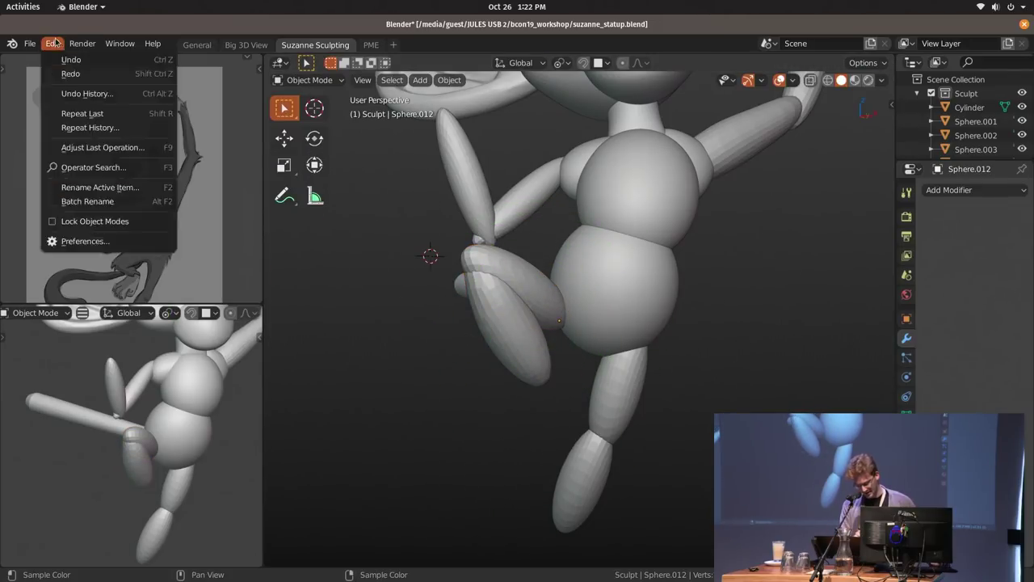
{"action": "left_click", "coordinate": [52, 43]}
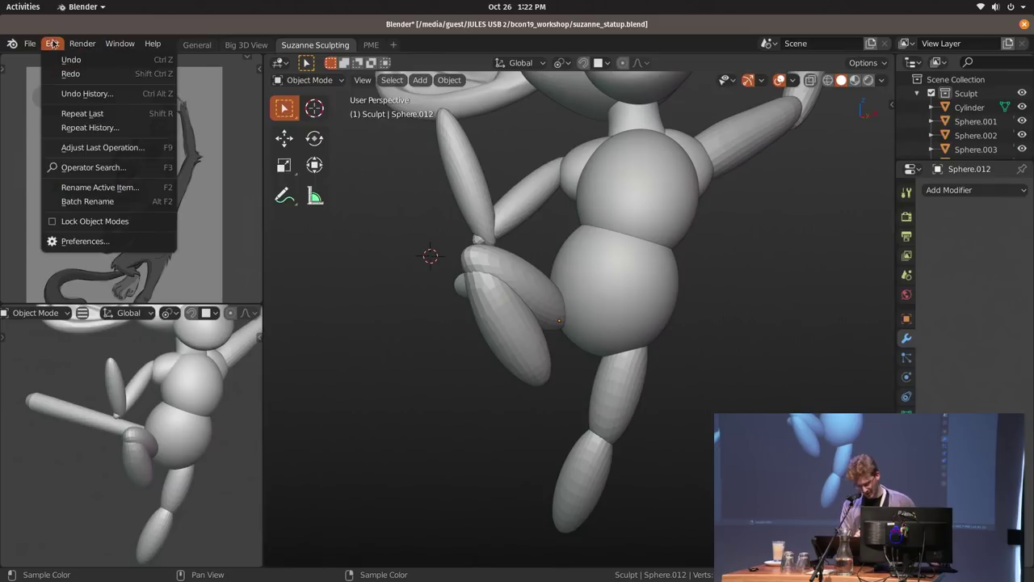
{"action": "left_click", "coordinate": [94, 224]}
Select the standing leg's thigh in Object Mode and enter Sculpt Mode on it.
{"action": "middle_click_drag", "start_coordinate": [565, 306], "coordinate": [603, 305]}
{"action": "left_click", "coordinate": [603, 305]}
{"action": "middle_click_drag", "start_coordinate": [645, 352], "coordinate": [594, 298], "text": "shift"}
{"action": "key", "text": "ctrl+Tab"}
{"action": "left_click", "coordinate": [605, 381]}
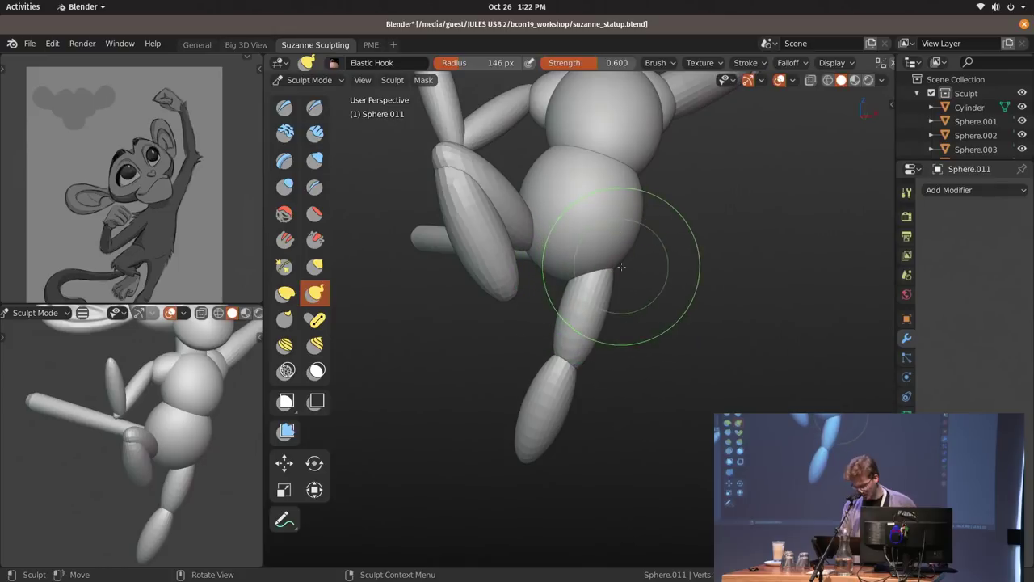
Shape the standing thigh from the front and side with Elastic Hook, starting at a 176 px radius.
{"action": "key", "text": "f"}
{"action": "left_click", "coordinate": [620, 267]}
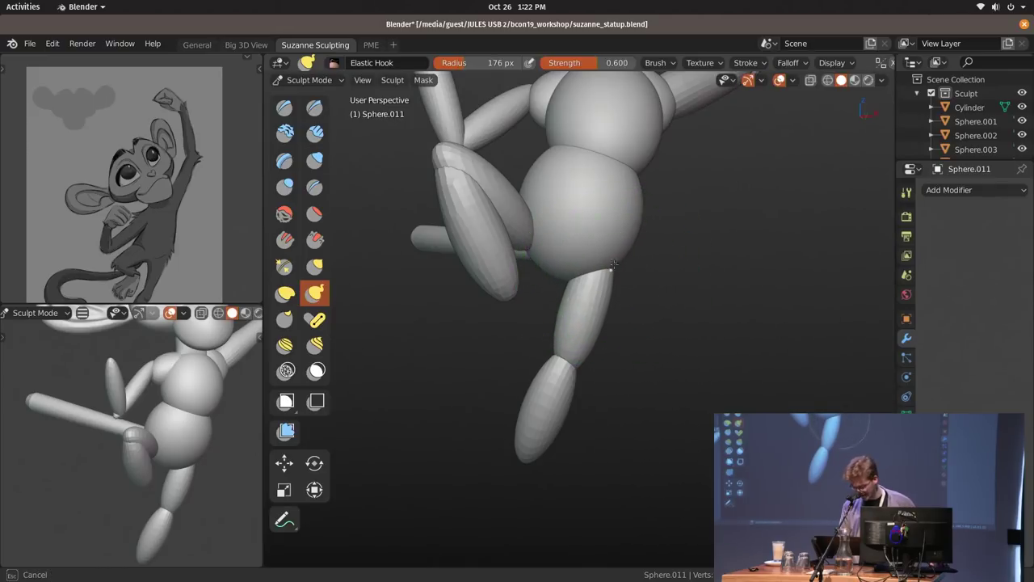
{"action": "mouse_move", "coordinate": [614, 243]}
{"action": "middle_mouse_down"}
{"action": "mouse_move", "coordinate": [566, 234]}
{"action": "mouse_move", "coordinate": [540, 295]}
{"action": "middle_mouse_up"}
{"action": "key", "text": "f"}
{"action": "left_click", "coordinate": [685, 280]}
{"action": "mouse_move", "coordinate": [638, 271]}
{"action": "middle_mouse_down"}
{"action": "mouse_move", "coordinate": [611, 260]}
{"action": "mouse_move", "coordinate": [583, 301]}
{"action": "mouse_move", "coordinate": [646, 286]}
{"action": "middle_mouse_up"}
{"action": "key", "text": "f"}
{"action": "left_click", "coordinate": [600, 305]}
Switch sculpting from the standing thigh to the same leg's lower segment through Object Mode.
{"action": "key", "text": "ctrl+Tab"}
{"action": "left_click", "coordinate": [601, 286]}
{"action": "left_click", "coordinate": [633, 380]}
{"action": "key", "text": "ctrl+Tab"}
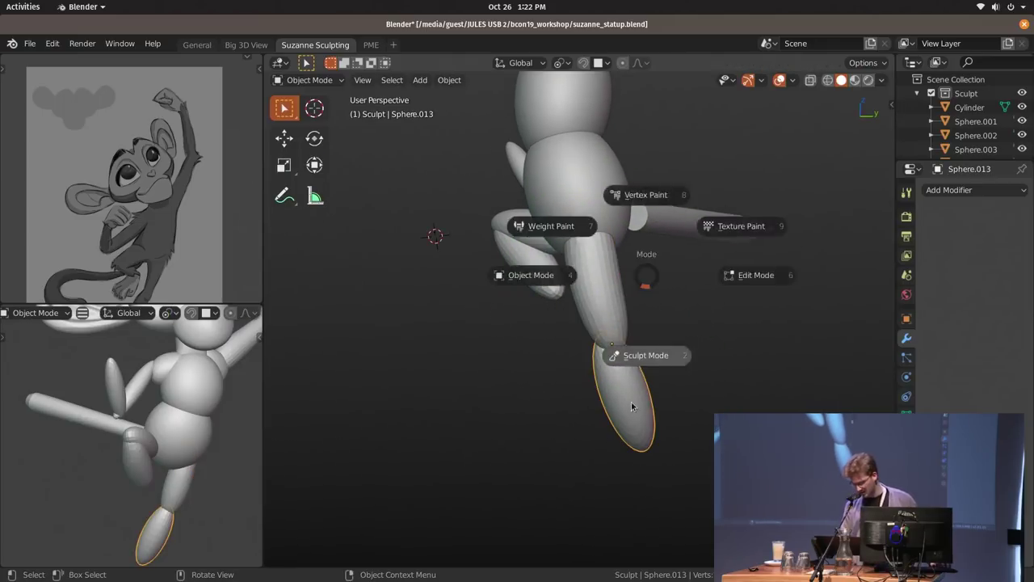
{"action": "left_click", "coordinate": [647, 353]}
Bend the standing lower leg from the side with Elastic Hook, using radii of 128, 160 and 174 px.
{"action": "key", "text": "f"}
{"action": "left_click", "coordinate": [614, 380]}
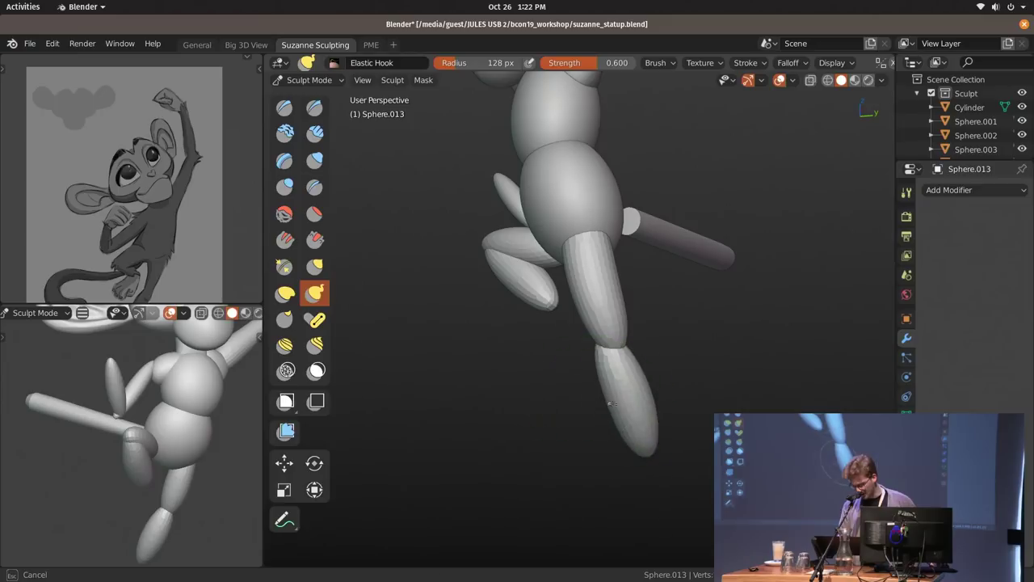
{"action": "key", "text": "f"}
{"action": "left_click", "coordinate": [647, 419]}
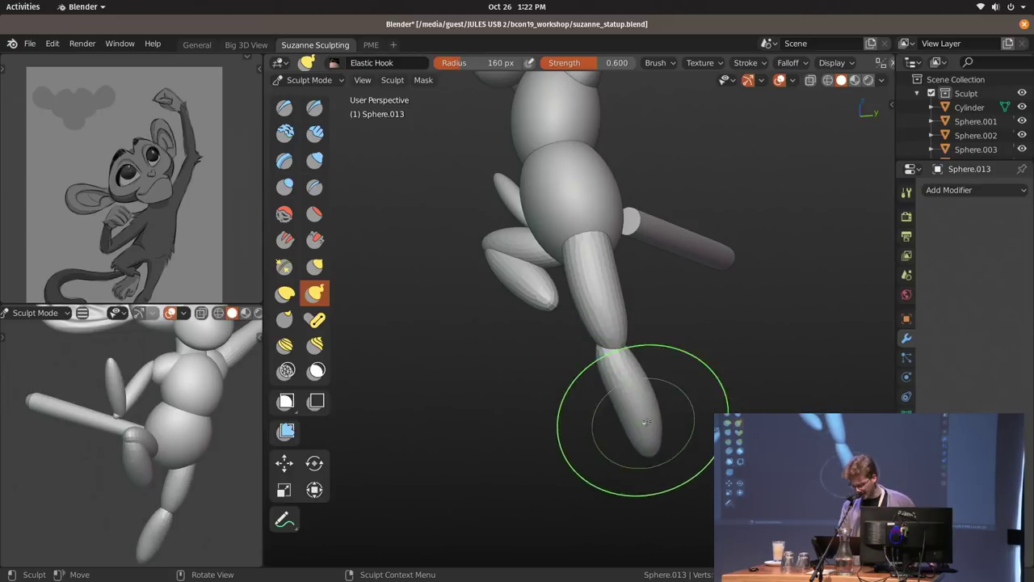
{"action": "middle_click_drag", "start_coordinate": [637, 386], "coordinate": [633, 328], "text": "shift"}
{"action": "mouse_move", "coordinate": [633, 323]}
{"action": "middle_mouse_down"}
{"action": "mouse_move", "coordinate": [673, 293]}
{"action": "mouse_move", "coordinate": [766, 273]}
{"action": "middle_mouse_up"}
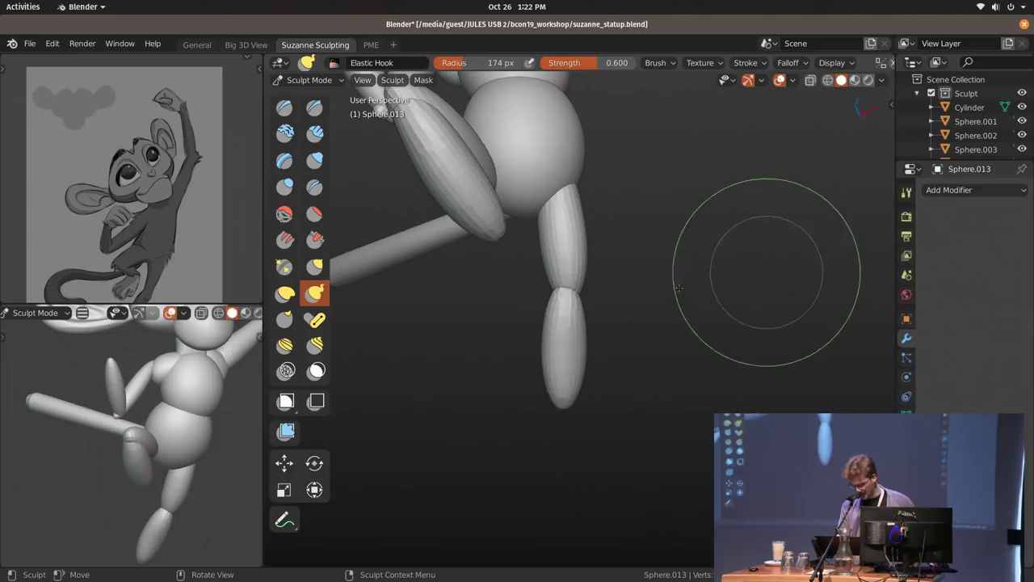
Adjust the standing lower leg's knee end from the front with Elastic Hook, changing the radius between strokes.
{"action": "middle_click_drag", "start_coordinate": [571, 327], "coordinate": [578, 319]}
{"action": "key", "text": "f"}
{"action": "left_click", "coordinate": [565, 312]}
{"action": "left_click_drag", "start_coordinate": [567, 301], "coordinate": [569, 311]}
{"action": "key", "text": "f"}
{"action": "left_click", "coordinate": [573, 321]}
{"action": "middle_click_drag", "start_coordinate": [568, 325], "coordinate": [574, 283], "text": "shift"}
Bring the tail into view in the reference, enter Sculpt Mode on the tail cylinder and choose the Pose brush.
{"action": "mouse_move", "coordinate": [214, 241]}
{"action": "middle_mouse_down"}
{"action": "mouse_move", "coordinate": [221, 195]}
{"action": "mouse_move", "coordinate": [212, 142]}
{"action": "middle_mouse_up"}
{"action": "key", "text": "ctrl+Tab"}
{"action": "mouse_move", "coordinate": [611, 273]}
{"action": "middle_mouse_down", "text": "shift"}
{"action": "mouse_move", "coordinate": [720, 354]}
{"action": "mouse_move", "coordinate": [777, 377]}
{"action": "middle_mouse_up", "text": "shift"}
{"action": "left_click", "coordinate": [640, 244]}
{"action": "middle_click_drag", "start_coordinate": [640, 244], "coordinate": [679, 201]}
{"action": "key", "text": "ctrl+Tab"}
{"action": "left_click", "coordinate": [679, 282]}
{"action": "middle_click_drag", "start_coordinate": [630, 273], "coordinate": [612, 327], "text": "ctrl"}
{"action": "middle_click_drag", "start_coordinate": [442, 247], "coordinate": [476, 218]}
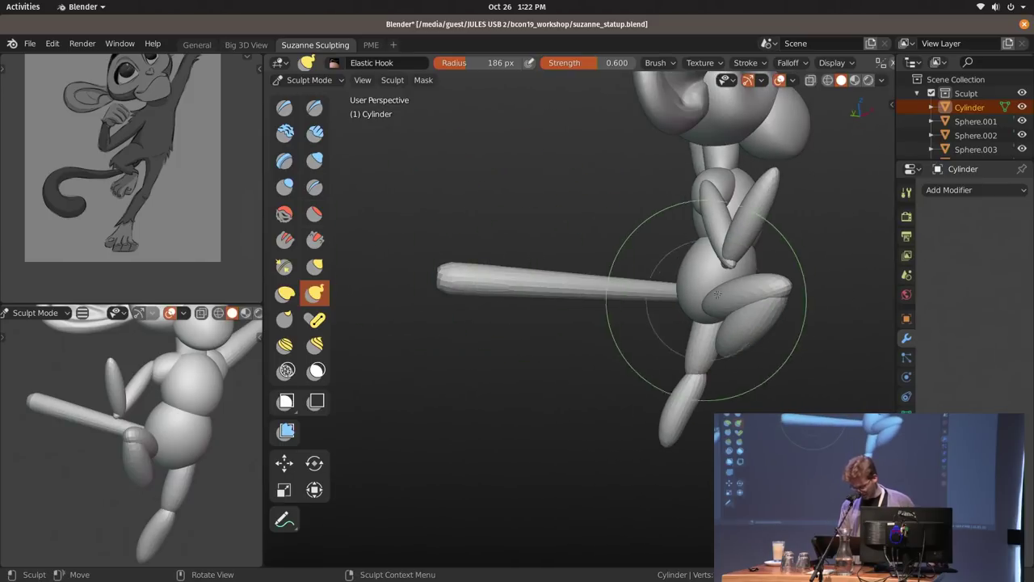
{"action": "left_click", "coordinate": [314, 319]}
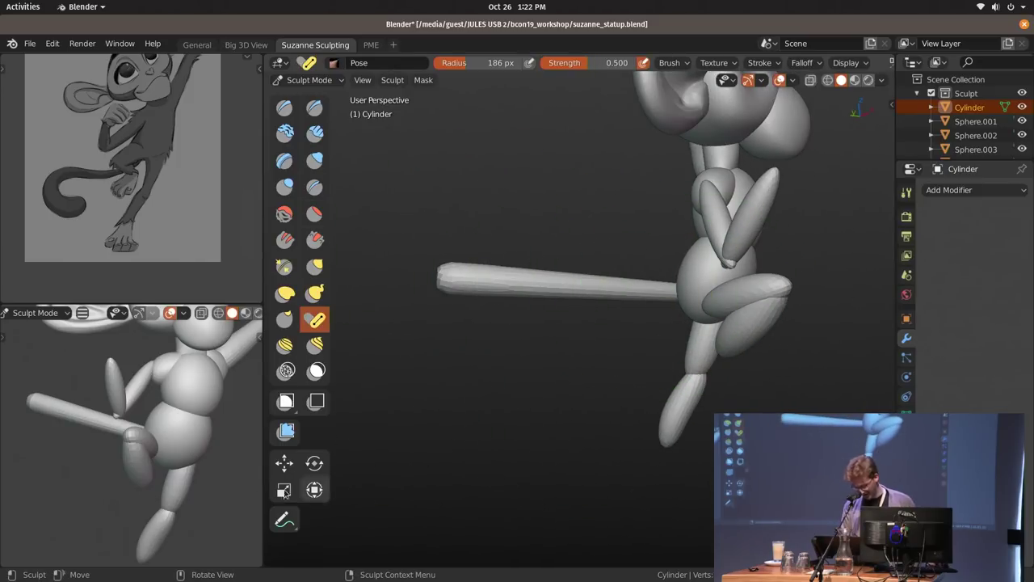
Rotate the tail cylinder in Object Mode to a more level angle behind the hips.
{"action": "key", "text": "ctrl+Tab"}
{"action": "middle_click_drag", "start_coordinate": [744, 315], "coordinate": [614, 327]}
{"action": "middle_click_drag", "start_coordinate": [184, 402], "coordinate": [190, 439], "text": "ctrl"}
{"action": "key", "text": "r"}
{"action": "key", "text": "r"}
{"action": "left_click", "coordinate": [190, 450]}
{"action": "key", "text": "r"}
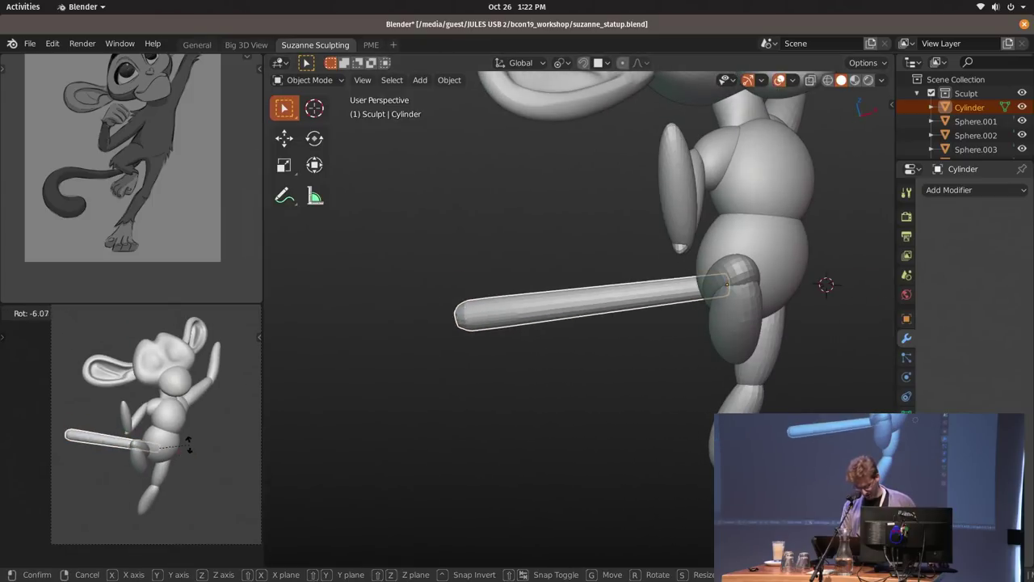
{"action": "left_click", "coordinate": [188, 441]}
Enter Sculpt Mode on the tail and inspect the Elastic Hook brush settings.
{"action": "middle_click_drag", "start_coordinate": [591, 339], "coordinate": [611, 238]}
{"action": "key", "text": "ctrl+Tab"}
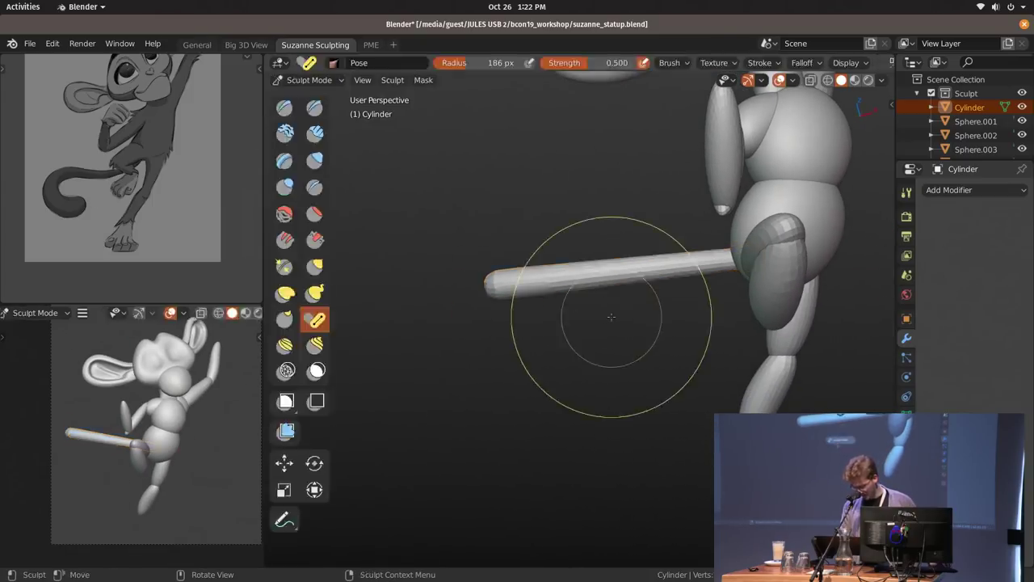
{"action": "left_click", "coordinate": [313, 296]}
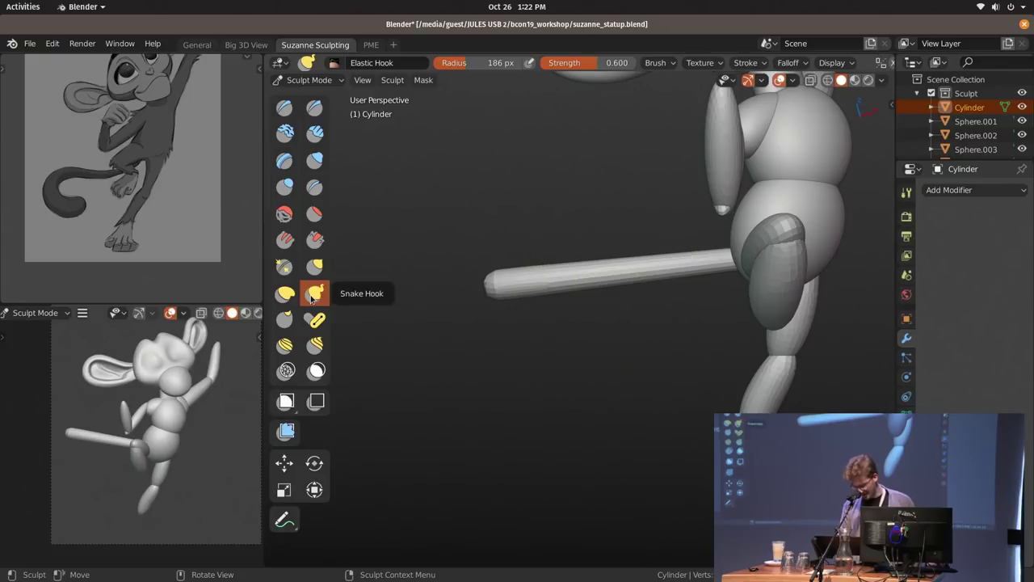
{"action": "left_click", "coordinate": [669, 63]}
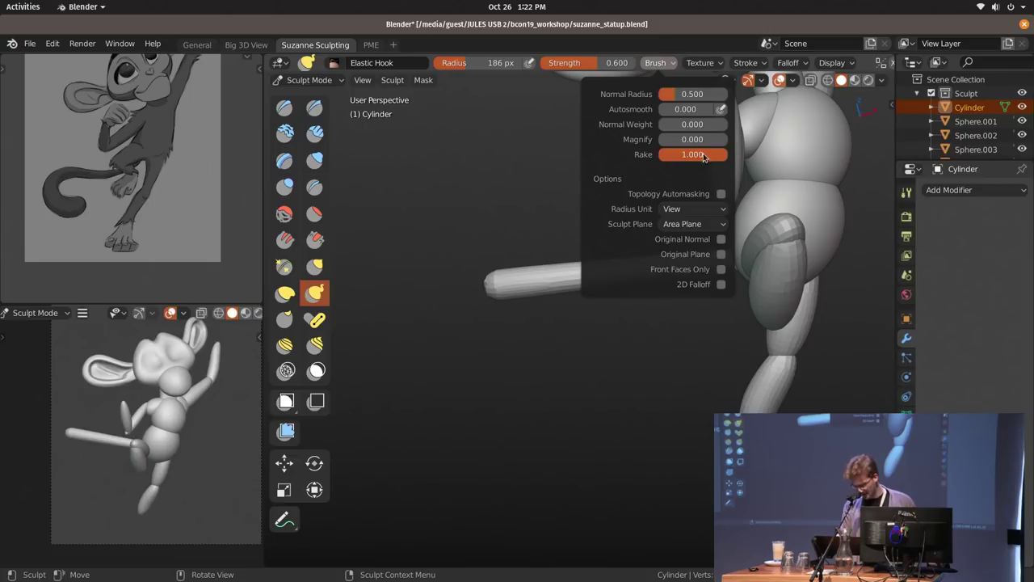
{"action": "key", "text": "k"}
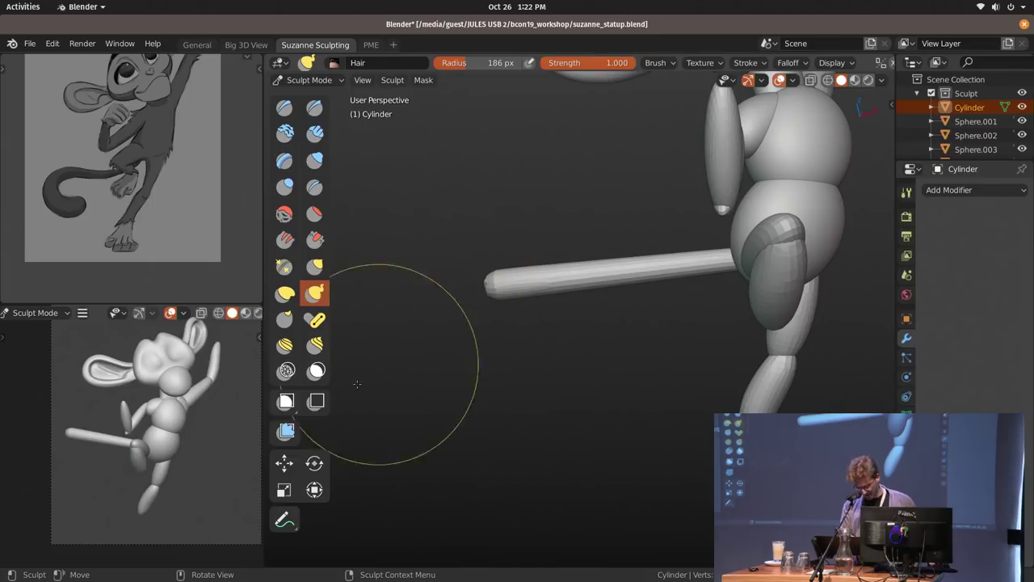
Choose the Pose brush for the tail, with a Sharp falloff and a 265 px radius.
{"action": "left_click", "coordinate": [316, 321]}
{"action": "left_click", "coordinate": [713, 62]}
{"action": "mouse_move", "coordinate": [798, 63]}
{"action": "left_click", "coordinate": [804, 89]}
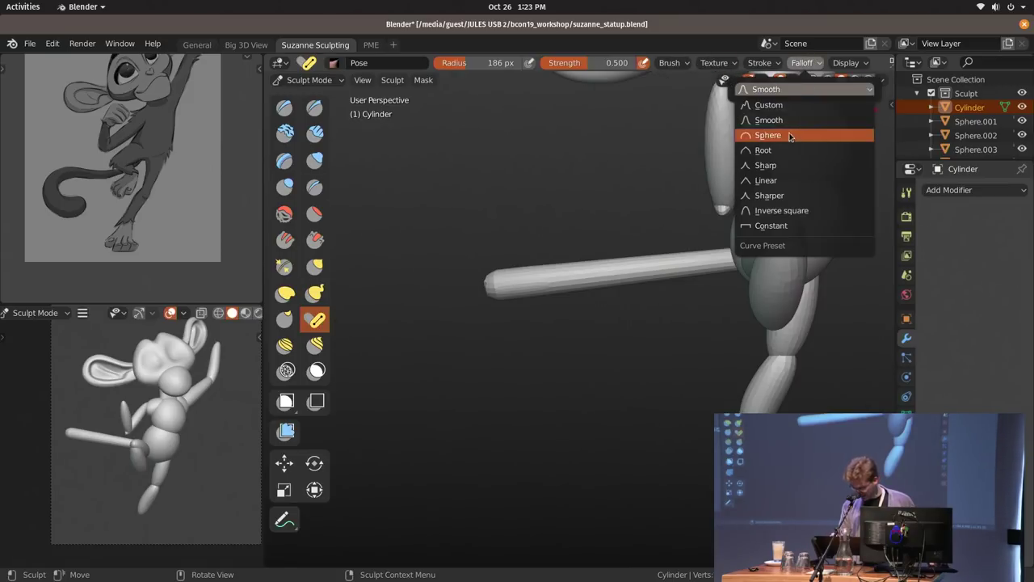
{"action": "left_click", "coordinate": [780, 165]}
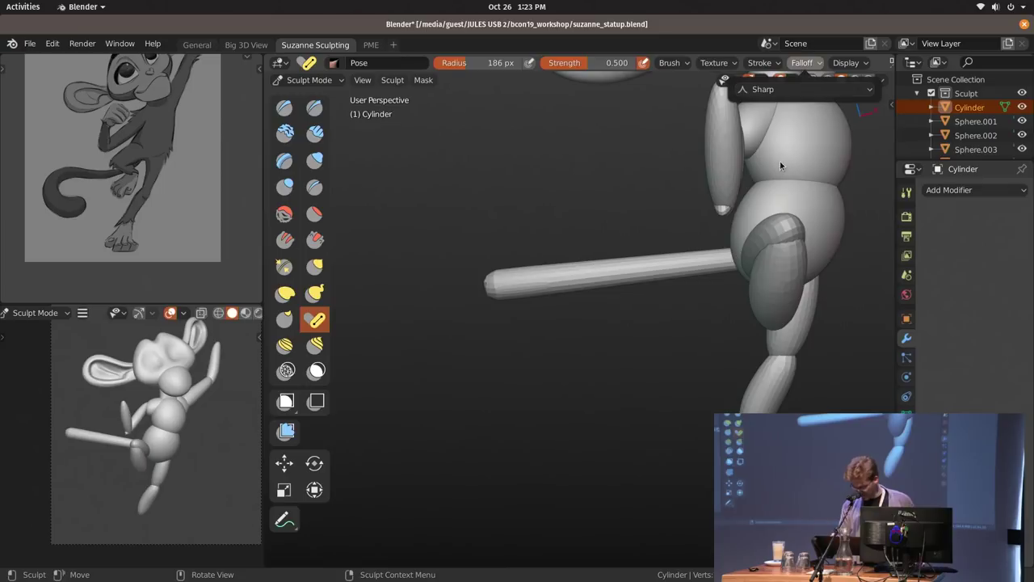
{"action": "key", "text": "f"}
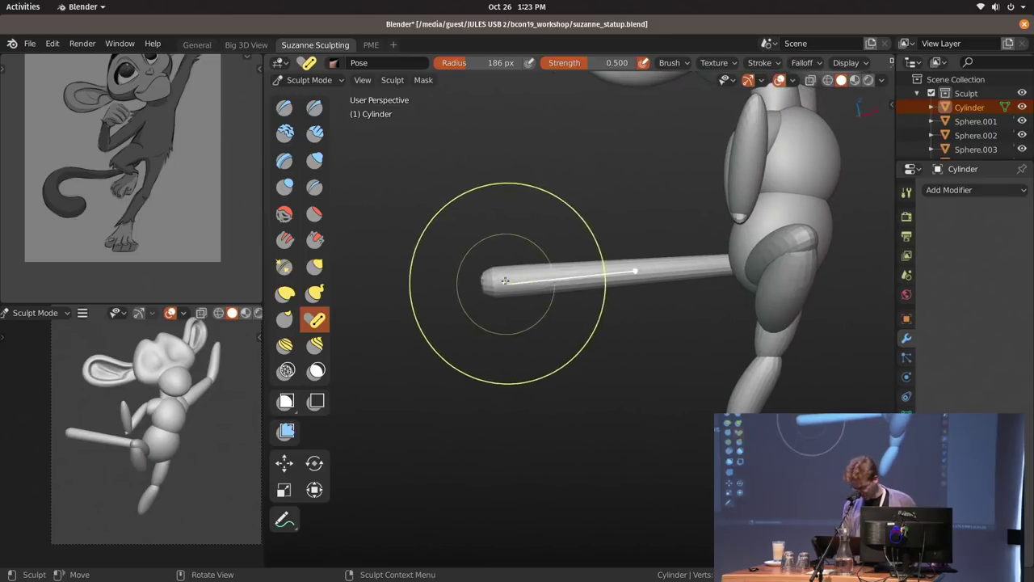
{"action": "left_click", "coordinate": [520, 282]}
{"action": "key", "text": "f"}
{"action": "left_click", "coordinate": [520, 282]}
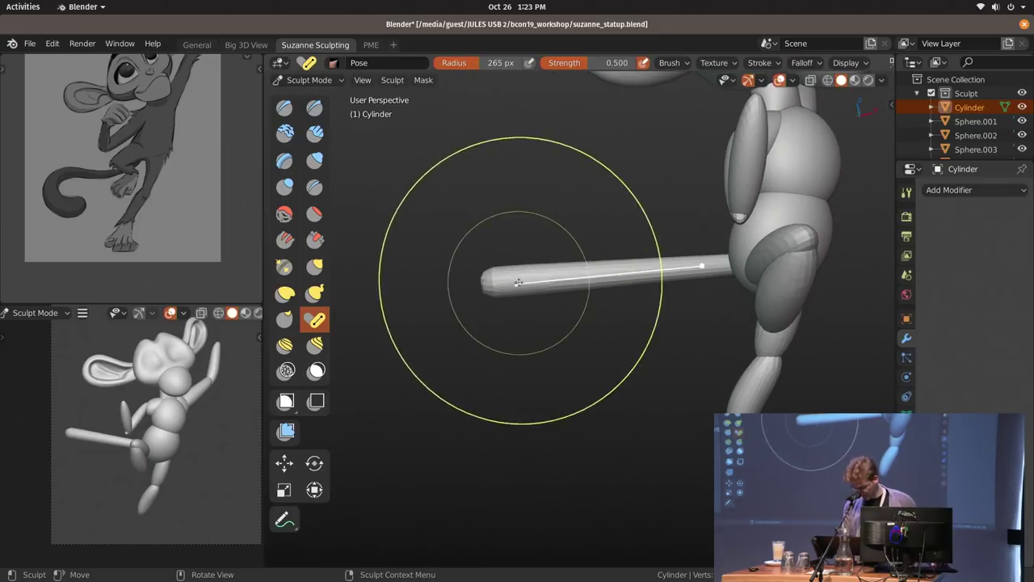
Show the camera view in the main viewport and apply the Silhouette shading preset to the preview.
{"action": "middle_click_drag", "start_coordinate": [135, 439], "coordinate": [199, 402], "text": "shift"}
{"action": "middle_click_drag", "start_coordinate": [199, 402], "coordinate": [171, 449], "text": "ctrl"}
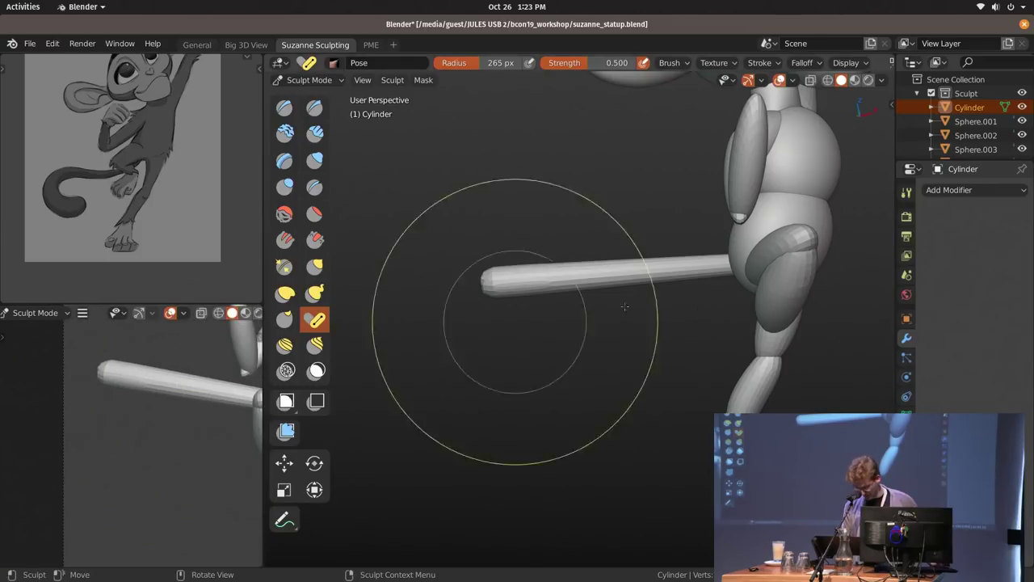
{"action": "key", "text": "grave"}
{"action": "left_click", "coordinate": [691, 255]}
{"action": "middle_click_drag", "start_coordinate": [210, 381], "coordinate": [149, 423], "text": "ctrl"}
{"action": "key", "text": "z"}
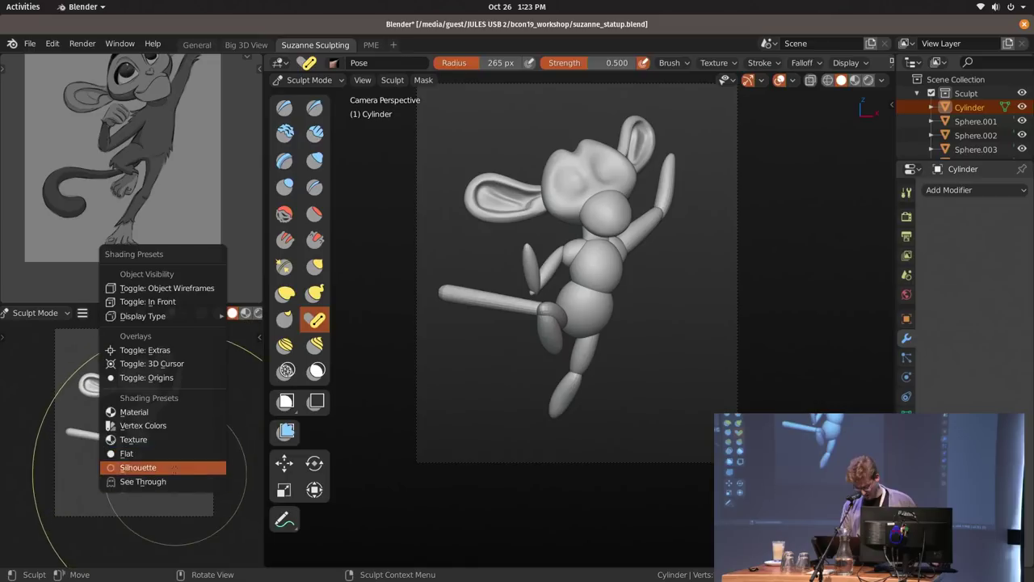
{"action": "left_click", "coordinate": [185, 467]}
Bend the outer part of the tail downward with the Pose brush, starting at a 229 px radius.
{"action": "mouse_move", "coordinate": [575, 334]}
{"action": "middle_mouse_down", "text": "ctrl"}
{"action": "mouse_move", "coordinate": [551, 327]}
{"action": "mouse_move", "coordinate": [627, 336]}
{"action": "middle_mouse_up", "text": "ctrl"}
{"action": "key", "text": "f"}
{"action": "left_click", "coordinate": [509, 303]}
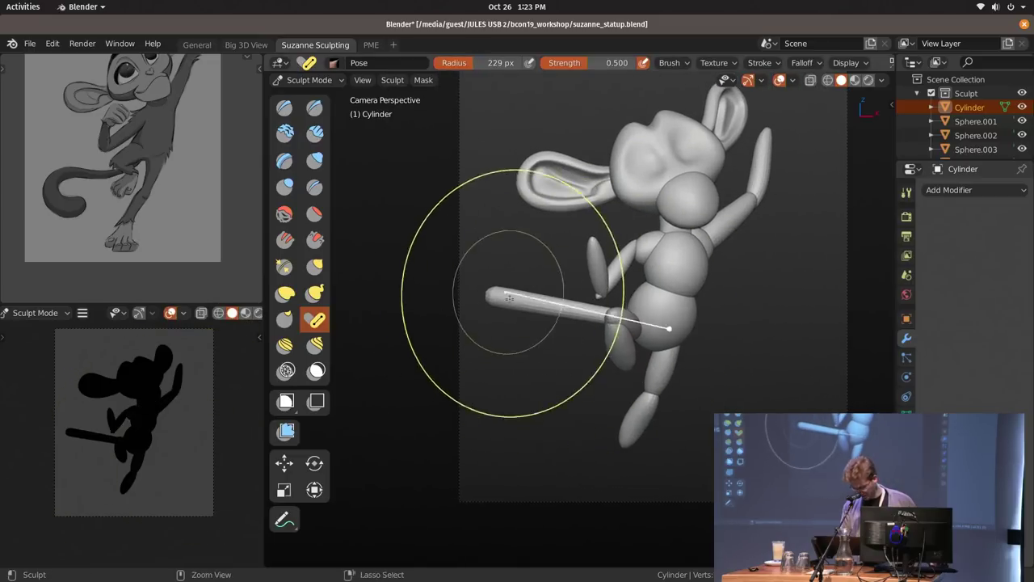
{"action": "middle_click_drag", "start_coordinate": [513, 293], "coordinate": [504, 280], "text": "ctrl"}
{"action": "key", "text": "f"}
{"action": "left_click", "coordinate": [462, 288]}
{"action": "mouse_move", "coordinate": [468, 289]}
{"action": "left_mouse_down"}
{"action": "mouse_move", "coordinate": [474, 338]}
{"action": "mouse_move", "coordinate": [500, 374]}
{"action": "left_mouse_up"}
Curl the tail's tip inward with smaller Pose brush radii, ending at 30 px.
{"action": "key", "text": "f"}
{"action": "left_click", "coordinate": [457, 317]}
{"action": "key", "text": "f"}
{"action": "left_click", "coordinate": [461, 332]}
{"action": "key", "text": "f"}
{"action": "left_click", "coordinate": [505, 376]}
{"action": "left_click", "coordinate": [535, 376]}
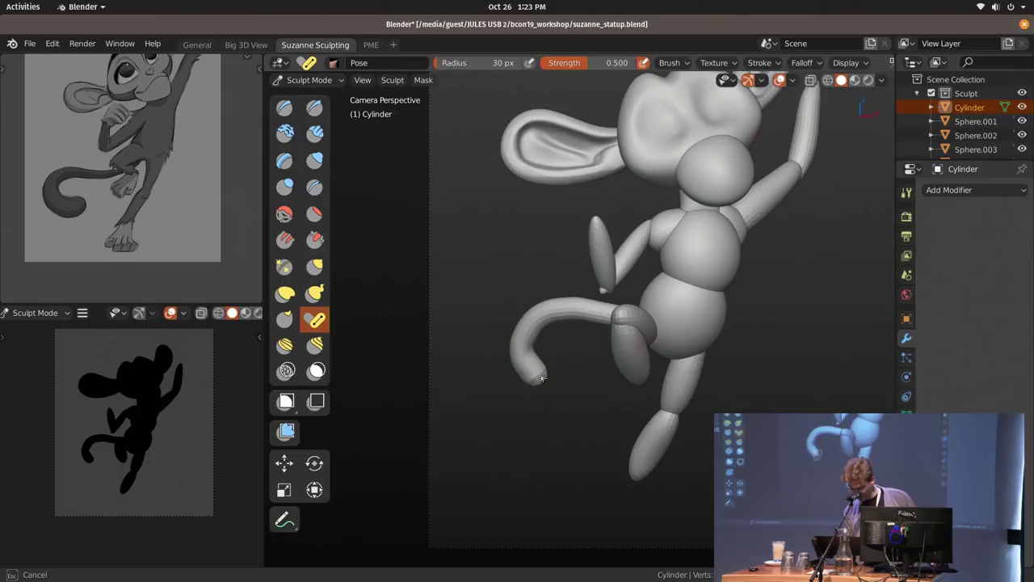
Adjust the base of the tail where it meets the body, using the Pose brush at a larger radius.
{"action": "key", "text": "f"}
{"action": "left_click", "coordinate": [639, 327]}
{"action": "mouse_move", "coordinate": [657, 321]}
{"action": "left_mouse_down"}
{"action": "mouse_move", "coordinate": [670, 321]}
{"action": "mouse_move", "coordinate": [643, 323]}
{"action": "left_mouse_up"}
Apply the tail object's transform in Object Mode and resume sculpting it with the Snake Hook brush at a 94 px radius.
{"action": "key", "text": "k"}
{"action": "key", "text": "f"}
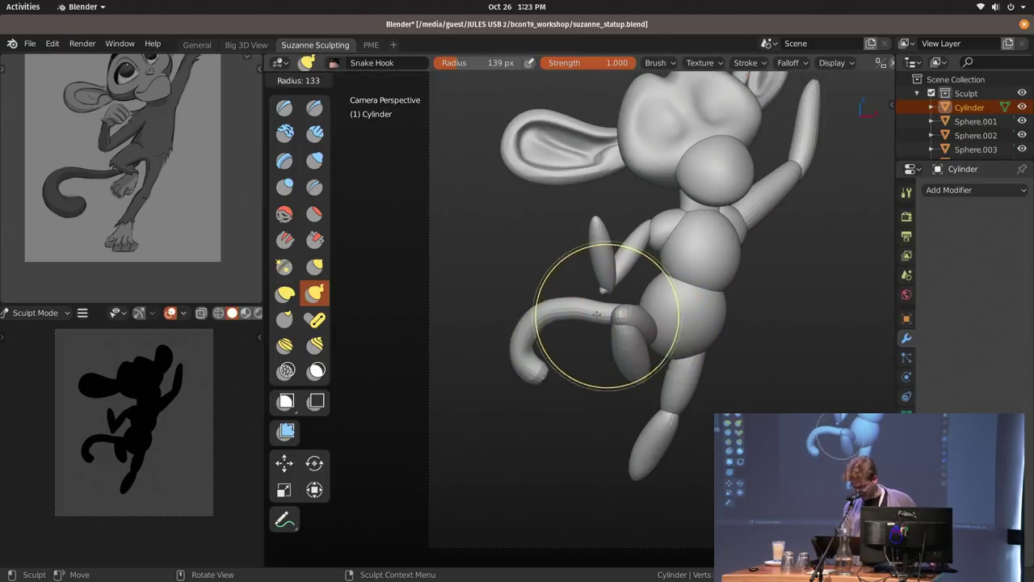
{"action": "left_click", "coordinate": [616, 316]}
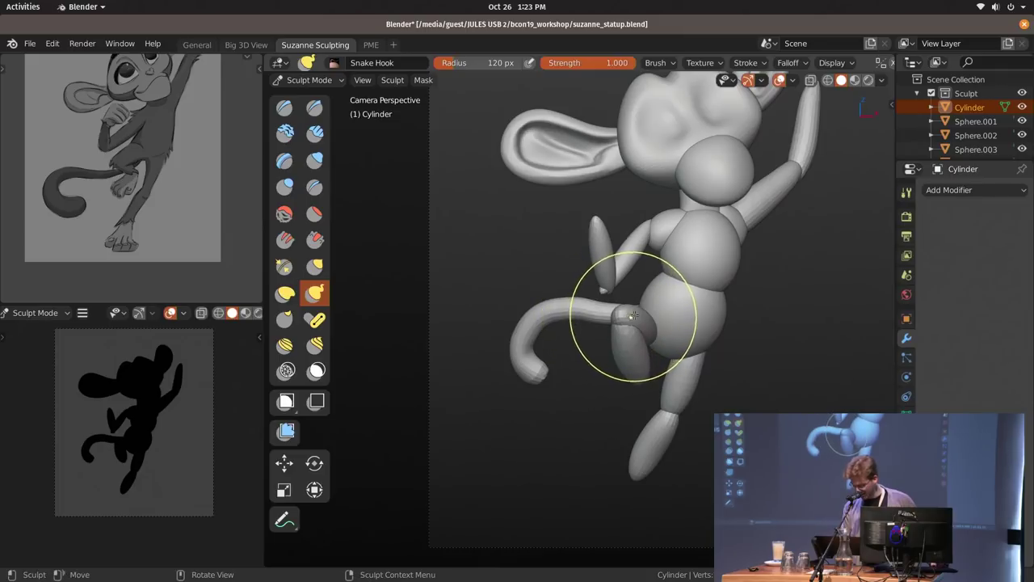
{"action": "key", "text": "ctrl+Tab"}
{"action": "key", "text": "ctrl+a"}
{"action": "left_click", "coordinate": [612, 319]}
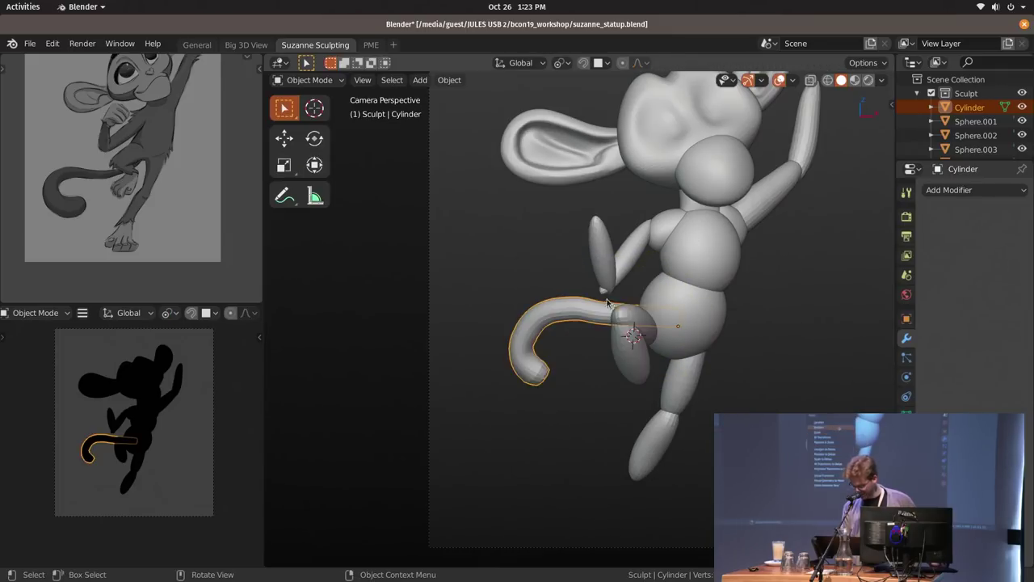
{"action": "key", "text": "ctrl+Tab"}
{"action": "key", "text": "f"}
{"action": "left_click", "coordinate": [628, 316]}
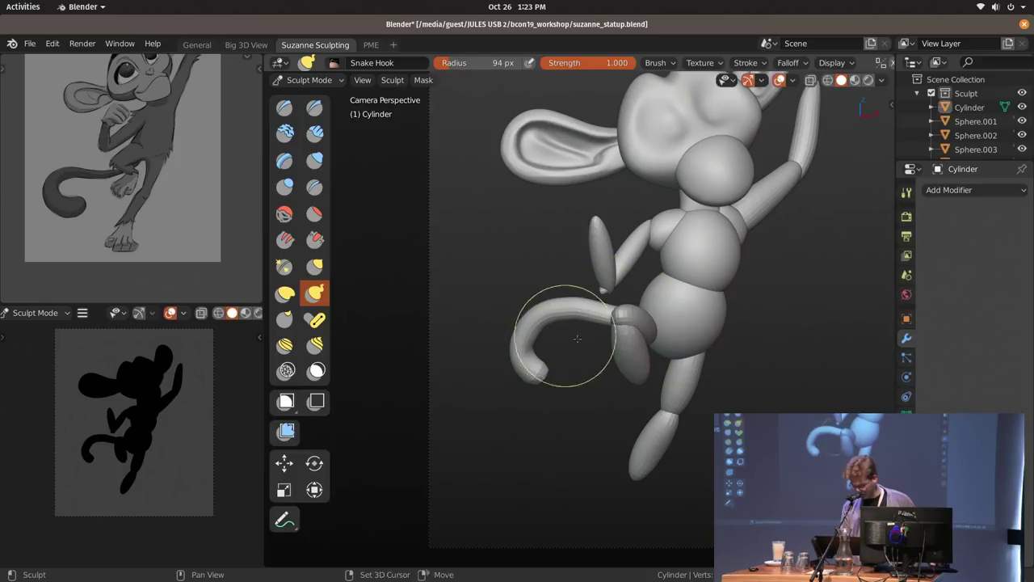
Curl the tail's tip with the Pose brush at 87 px and smooth out its outer bend with the Snake Hook brush.
{"action": "left_click", "coordinate": [326, 322]}
{"action": "scroll", "coordinate": [568, 371], "scroll_direction": "up", "scroll_amount": 1}
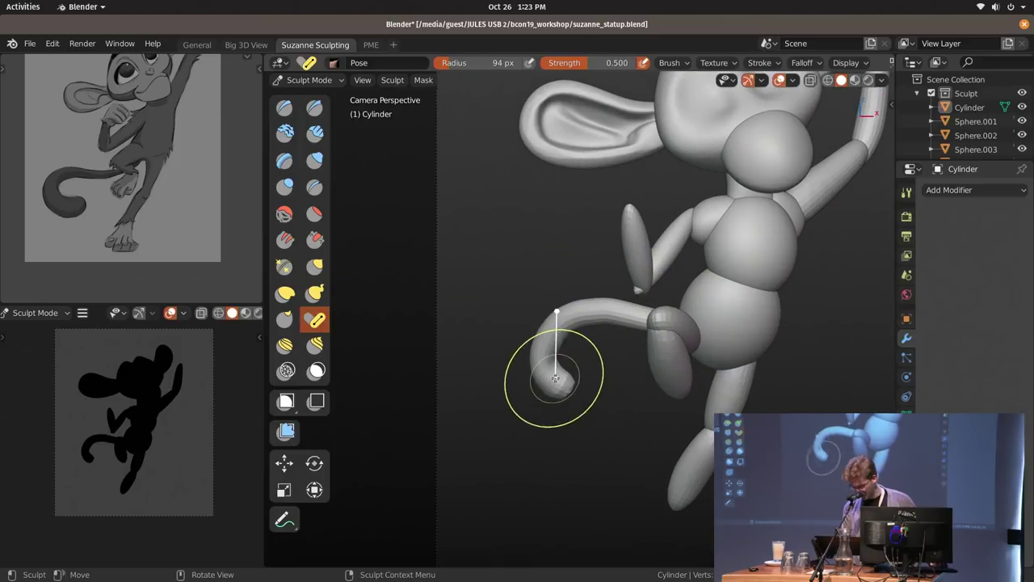
{"action": "key", "text": "f"}
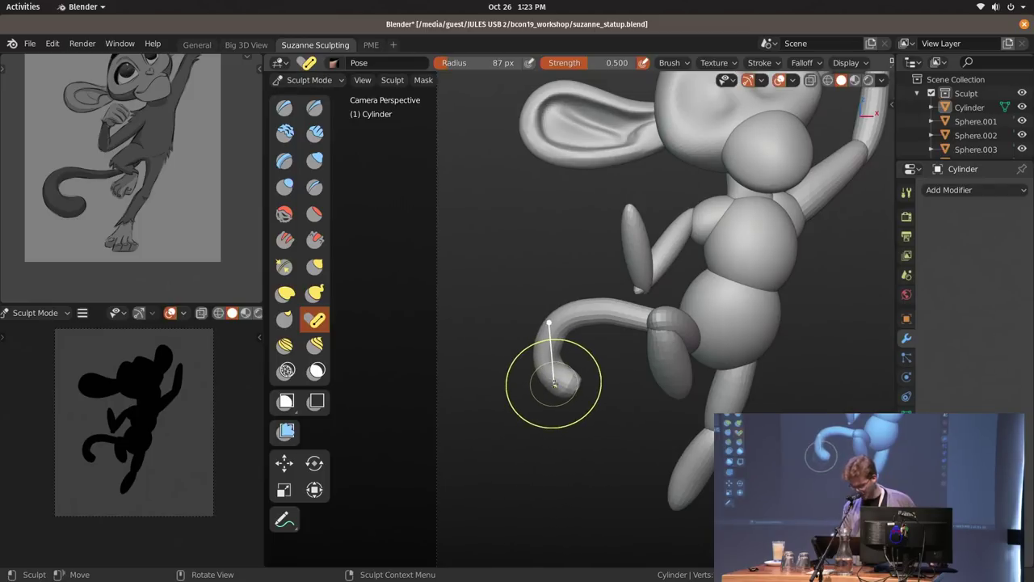
{"action": "left_click", "coordinate": [315, 293]}
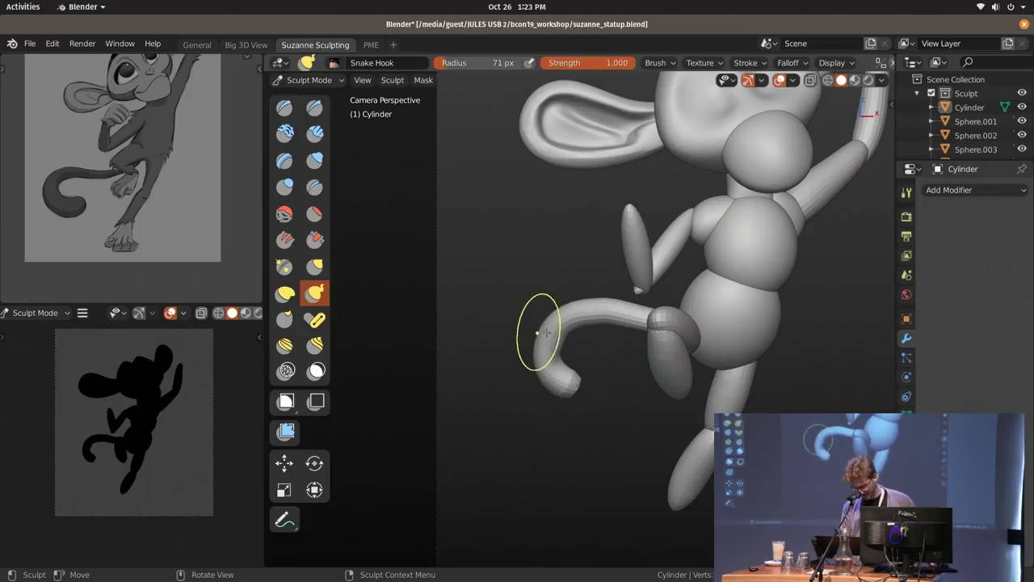
{"action": "left_click", "coordinate": [556, 374]}
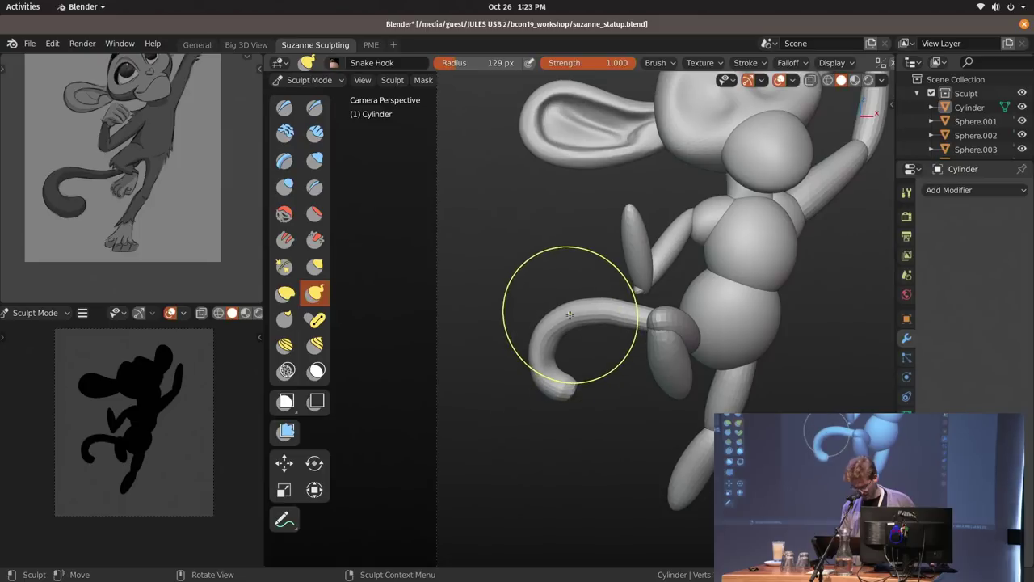
Thicken the curled end of the tail with the Inflate/Deflate brush, raising the radius to 154 px.
{"action": "key", "text": "i"}
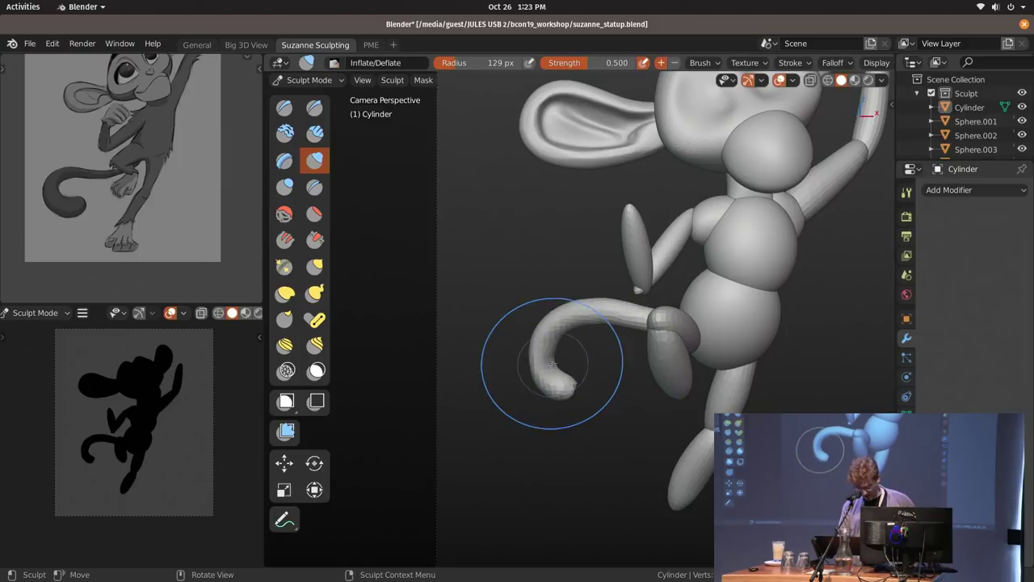
{"action": "key", "text": "f"}
{"action": "left_click", "coordinate": [555, 352]}
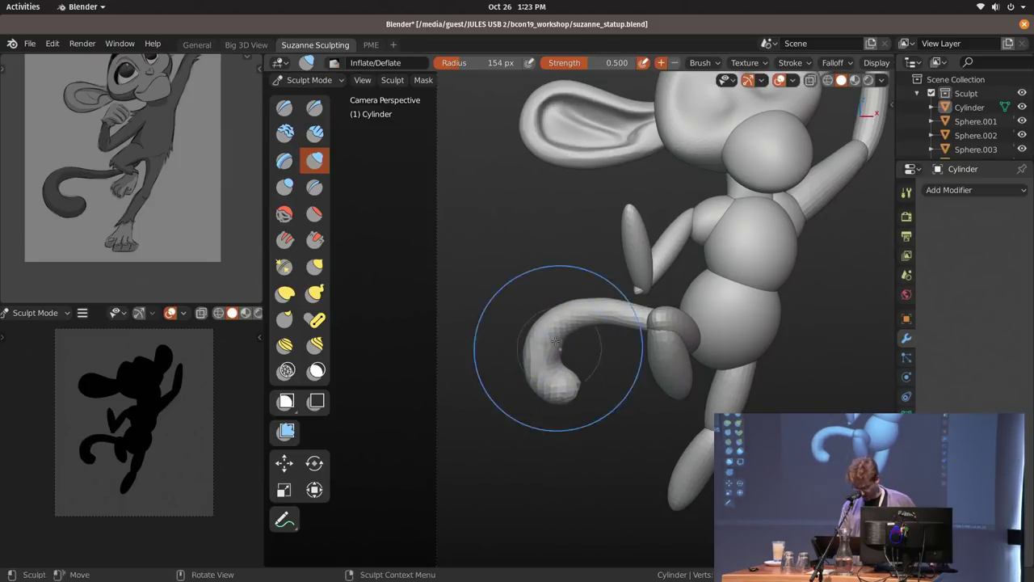
Pull the thickened tail end into a wider curl with the Snake Hook brush at radii of 162 and 147 px.
{"action": "key", "text": "k"}
{"action": "key", "text": "f"}
{"action": "left_click", "coordinate": [572, 390]}
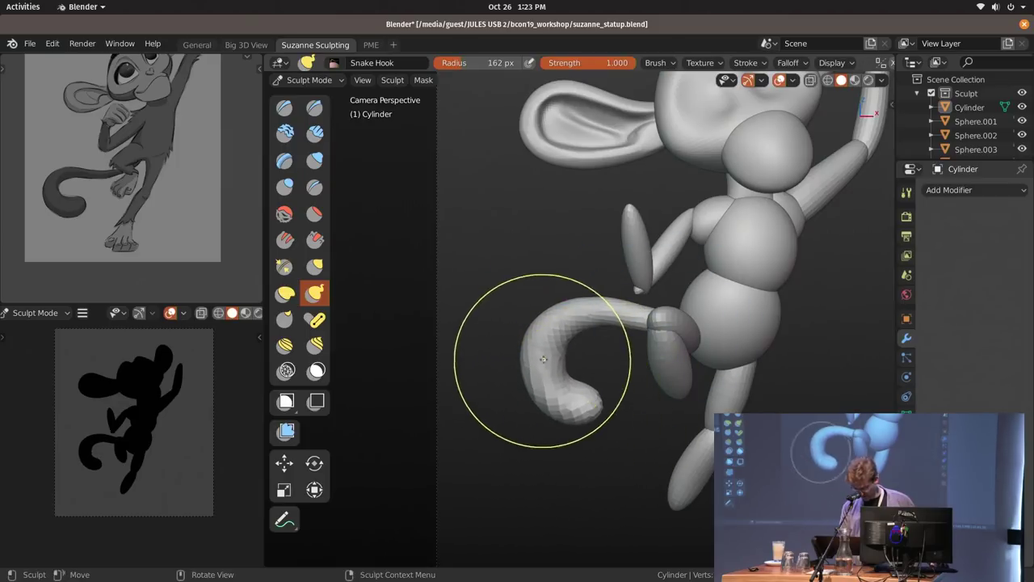
{"action": "left_click", "coordinate": [559, 377]}
{"action": "key", "text": "f"}
{"action": "left_click", "coordinate": [560, 326]}
{"action": "middle_click_drag", "start_coordinate": [638, 354], "coordinate": [581, 355], "text": "shift"}
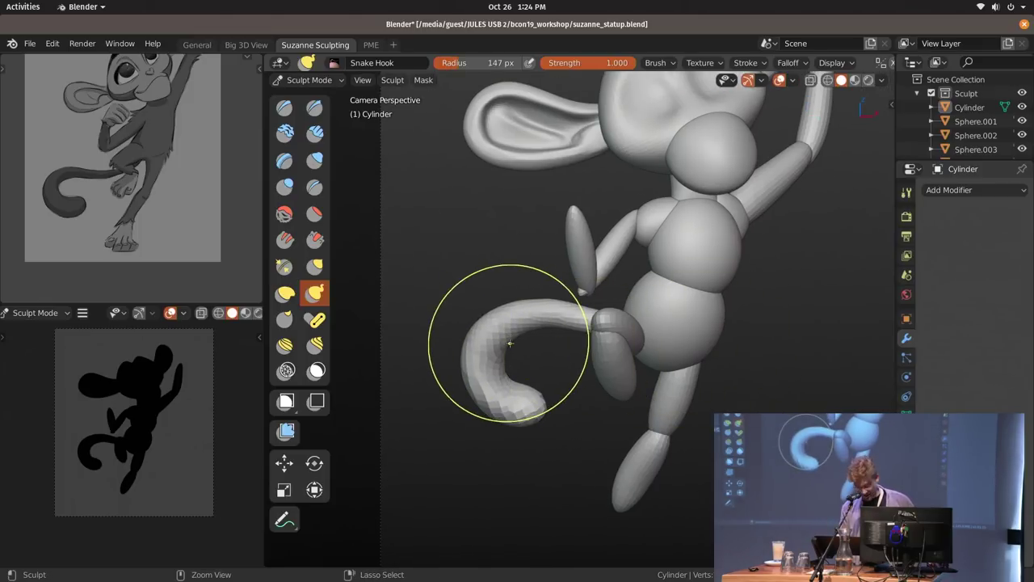
Refine the forms around the hips with the hook brush, adjusting its radius between strokes.
{"action": "middle_click_drag", "start_coordinate": [583, 312], "coordinate": [577, 326], "text": "shift"}
{"action": "key", "text": "ctrl+Tab"}
{"action": "middle_click_drag", "start_coordinate": [710, 335], "coordinate": [644, 312], "text": "shift"}
{"action": "left_click", "coordinate": [615, 349]}
{"action": "key", "text": "f"}
{"action": "left_click", "coordinate": [602, 311]}
{"action": "key", "text": "k"}
{"action": "key", "text": "f"}
{"action": "left_click", "coordinate": [599, 304]}
{"action": "key", "text": "f"}
{"action": "left_click", "coordinate": [584, 348]}
{"action": "left_click", "coordinate": [616, 332]}
{"action": "middle_click_drag", "start_coordinate": [629, 325], "coordinate": [627, 354], "text": "shift"}
{"action": "left_click", "coordinate": [616, 303]}
Reshape the lower torso sphere with the Elastic Hook brush at a 186 px radius.
{"action": "key", "text": "ctrl+Tab"}
{"action": "key", "text": "f"}
{"action": "left_click", "coordinate": [621, 276]}
{"action": "mouse_move", "coordinate": [628, 279]}
{"action": "middle_mouse_down"}
{"action": "mouse_move", "coordinate": [588, 271]}
{"action": "mouse_move", "coordinate": [628, 272]}
{"action": "middle_mouse_up"}
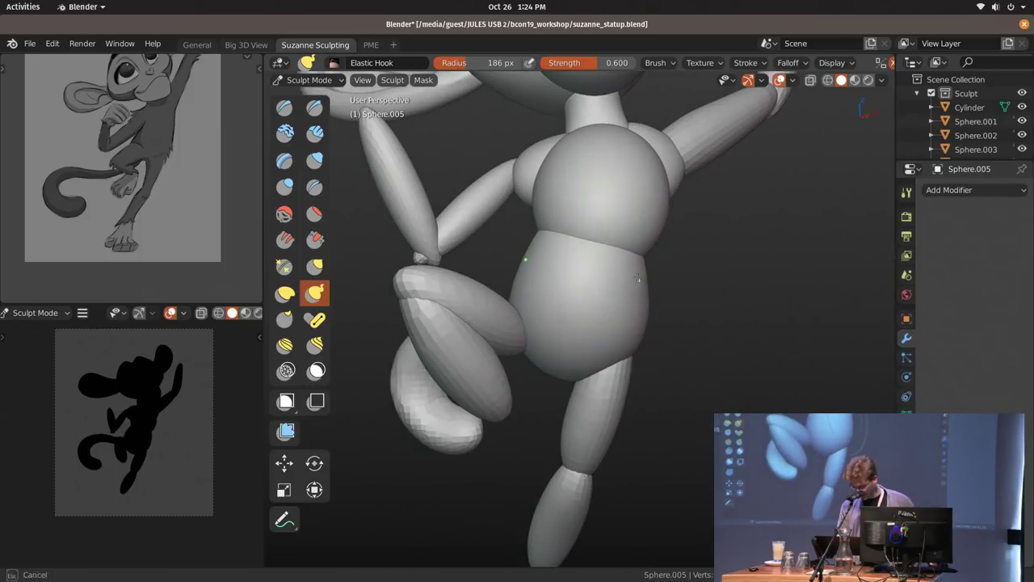
{"action": "middle_click_drag", "start_coordinate": [636, 283], "coordinate": [681, 208], "text": "ctrl"}
{"action": "key", "text": "ctrl+Tab"}
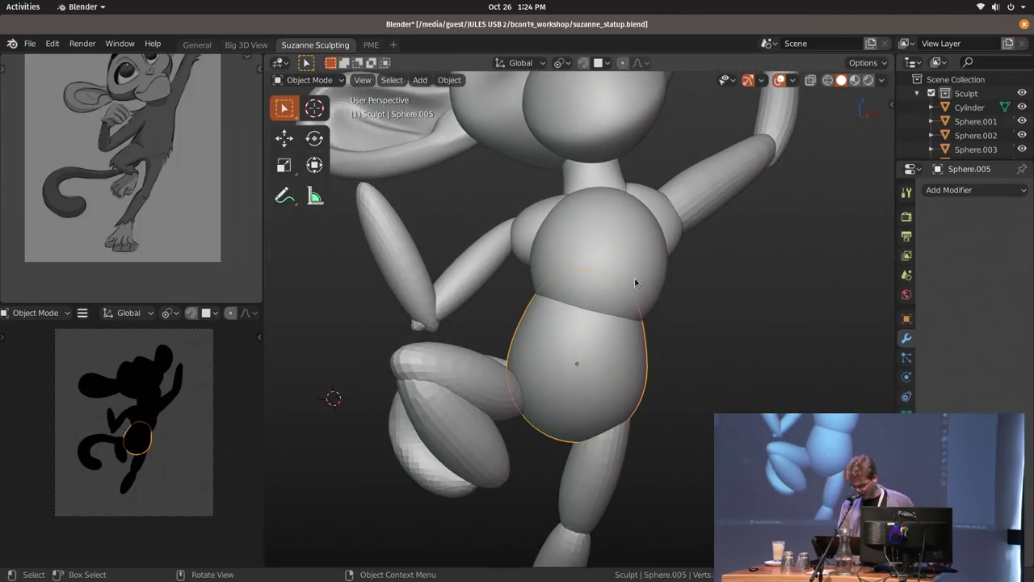
Select the chest sphere and pull its lower sides into shape with the Elastic Hook brush at a 177 px radius.
{"action": "key", "text": "ctrl+Tab"}
{"action": "key", "text": "ctrl+Tab"}
{"action": "left_click", "coordinate": [637, 260]}
{"action": "key", "text": "ctrl+Tab"}
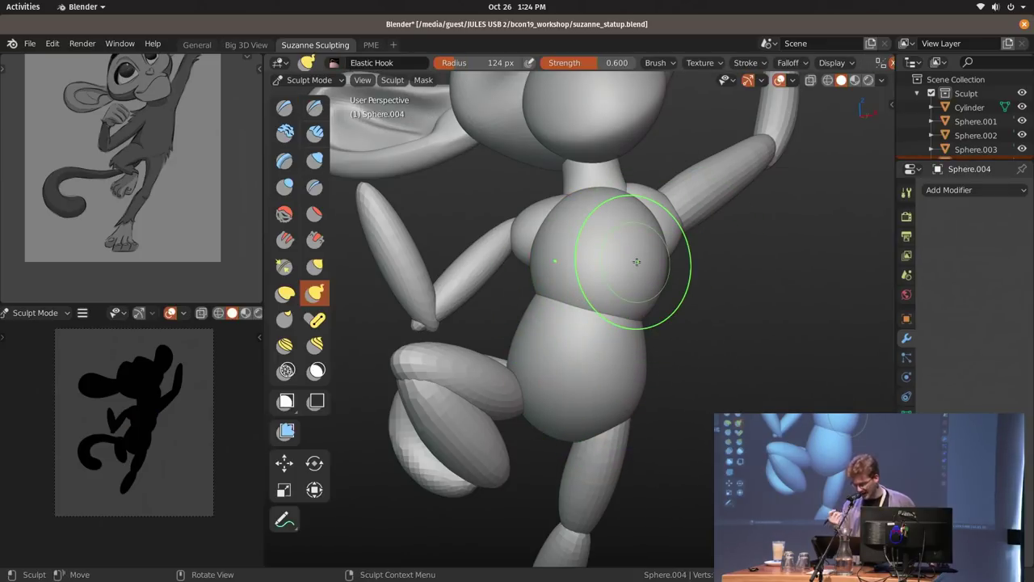
{"action": "key", "text": "f"}
{"action": "left_click", "coordinate": [660, 292]}
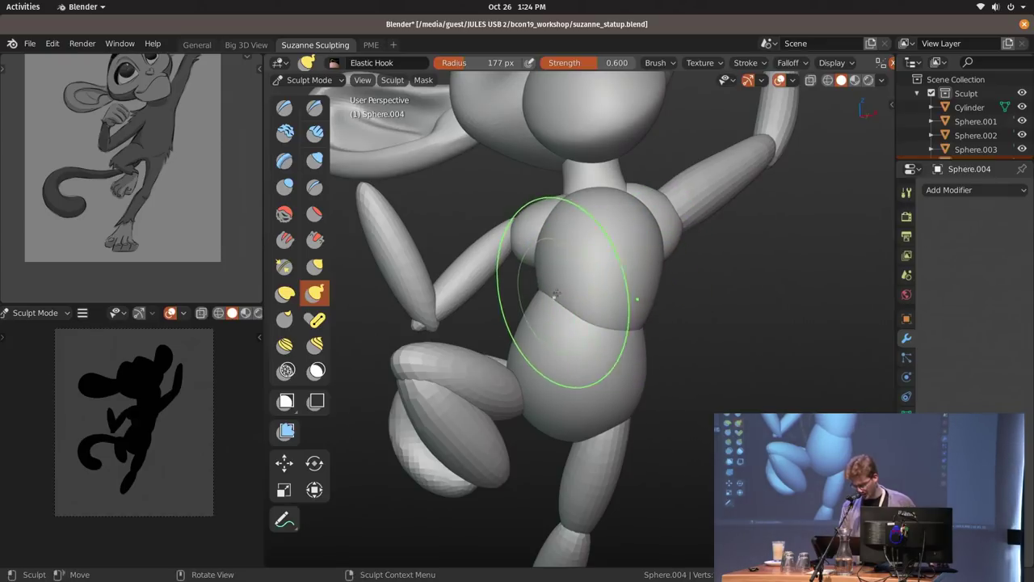
Refine the chest's profile from the side with the Elastic Hook brush at a 168 px radius.
{"action": "mouse_move", "coordinate": [550, 303]}
{"action": "middle_mouse_down"}
{"action": "mouse_move", "coordinate": [715, 277]}
{"action": "mouse_move", "coordinate": [638, 298]}
{"action": "middle_mouse_up"}
{"action": "mouse_move", "coordinate": [713, 302]}
{"action": "middle_mouse_down"}
{"action": "mouse_move", "coordinate": [621, 302]}
{"action": "mouse_move", "coordinate": [692, 272]}
{"action": "middle_mouse_up"}
{"action": "key", "text": "ctrl+Tab"}
{"action": "key", "text": "ctrl+Tab"}
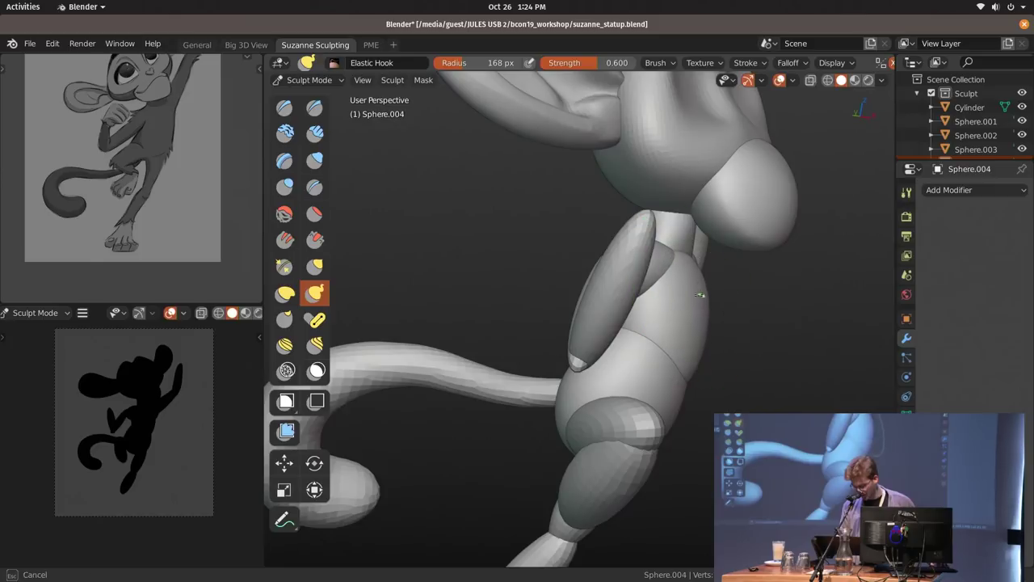
{"action": "key", "text": "ctrl+Tab"}
{"action": "mouse_move", "coordinate": [638, 273]}
{"action": "middle_mouse_down"}
{"action": "mouse_move", "coordinate": [652, 321]}
{"action": "mouse_move", "coordinate": [621, 264]}
{"action": "middle_mouse_up"}
{"action": "key", "text": "ctrl+Tab"}
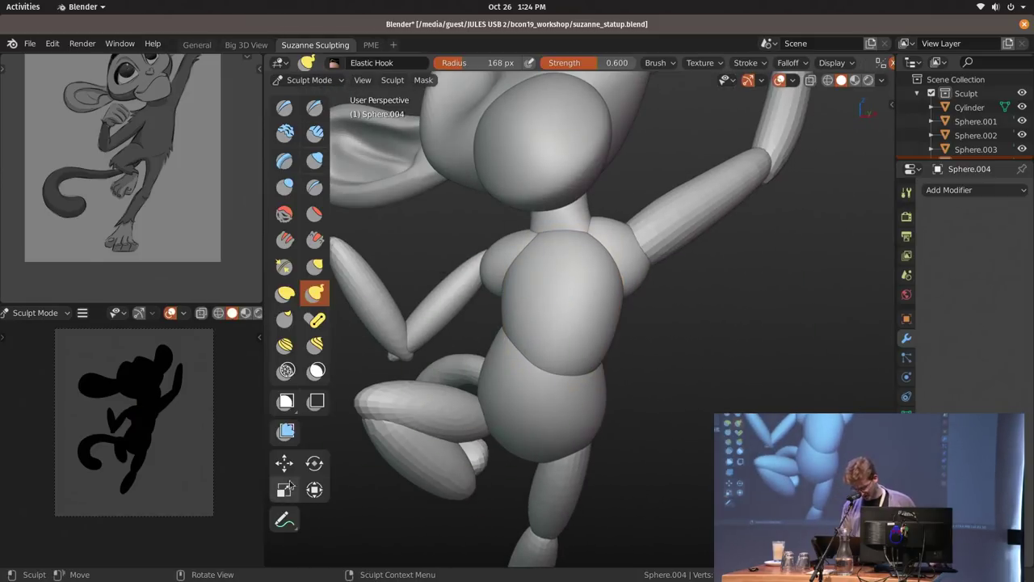
Join the shoulder, chest and lower torso spheres into one object and return to Sculpt Mode.
{"action": "left_click", "coordinate": [286, 370]}
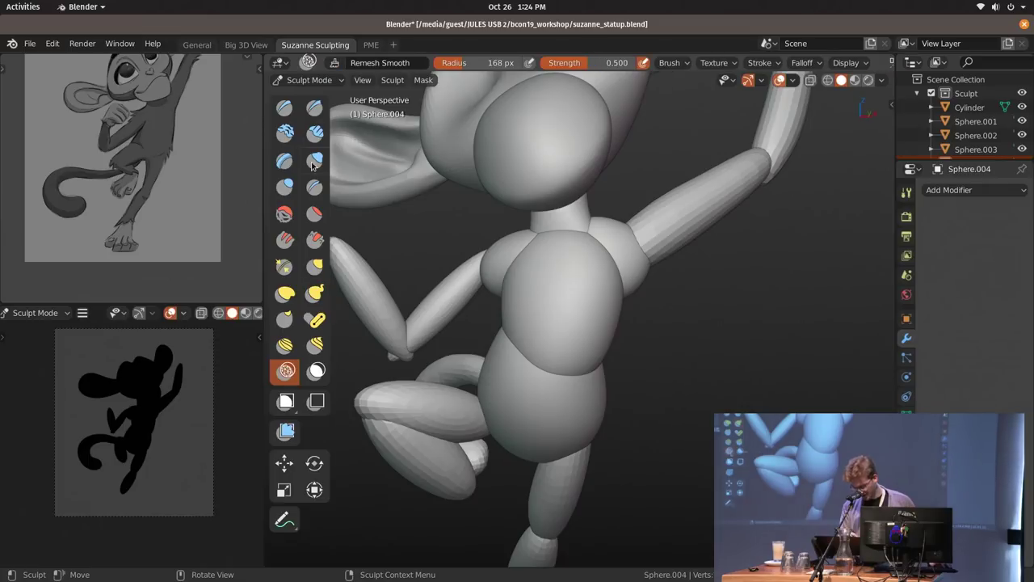
{"action": "key", "text": "ctrl+Tab"}
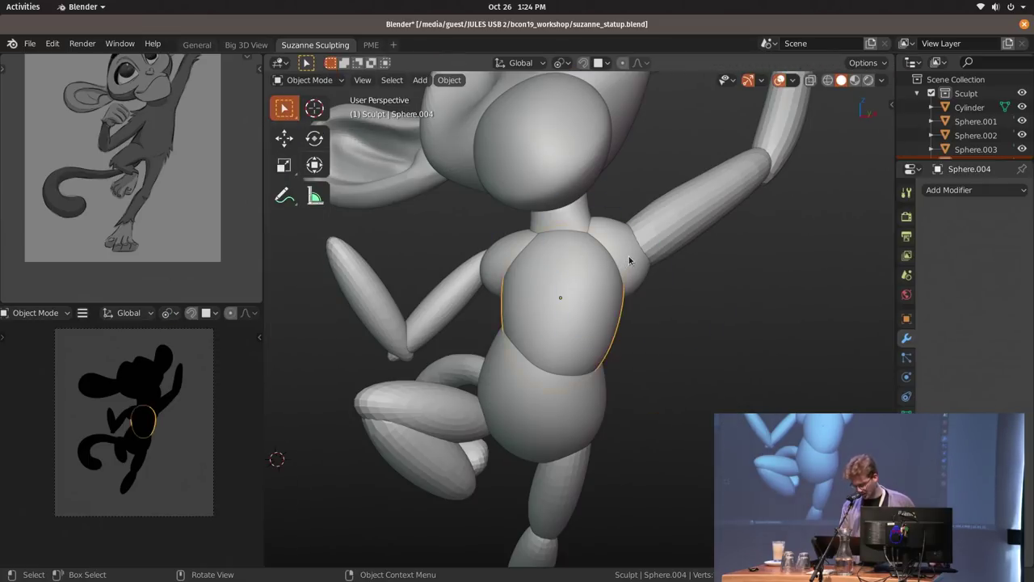
{"action": "middle_click_drag", "start_coordinate": [565, 402], "coordinate": [567, 335], "text": "shift"}
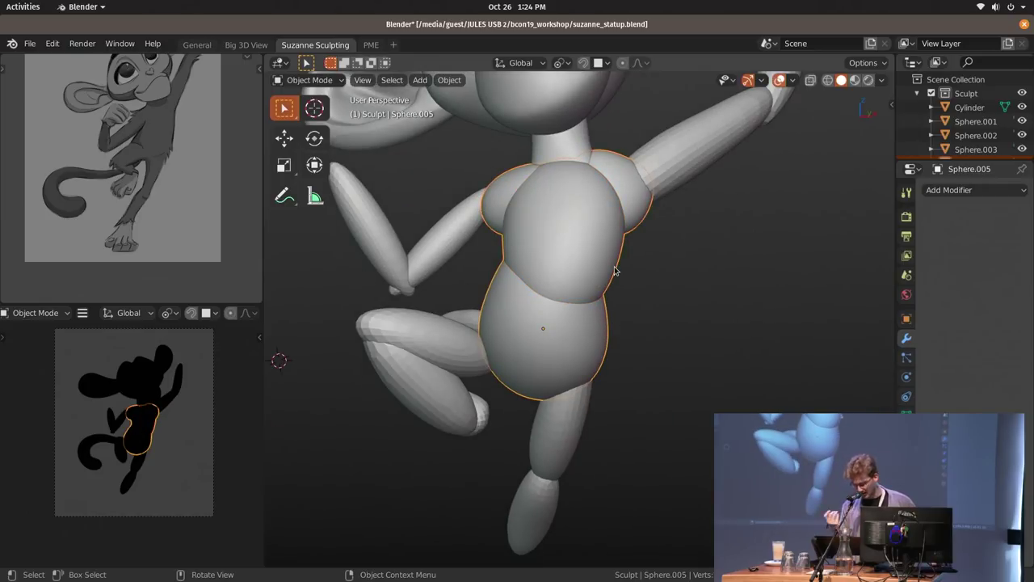
{"action": "key", "text": "ctrl+Tab"}
{"action": "scroll", "coordinate": [581, 267], "scroll_direction": "down", "scroll_amount": 1, "text": "shift"}
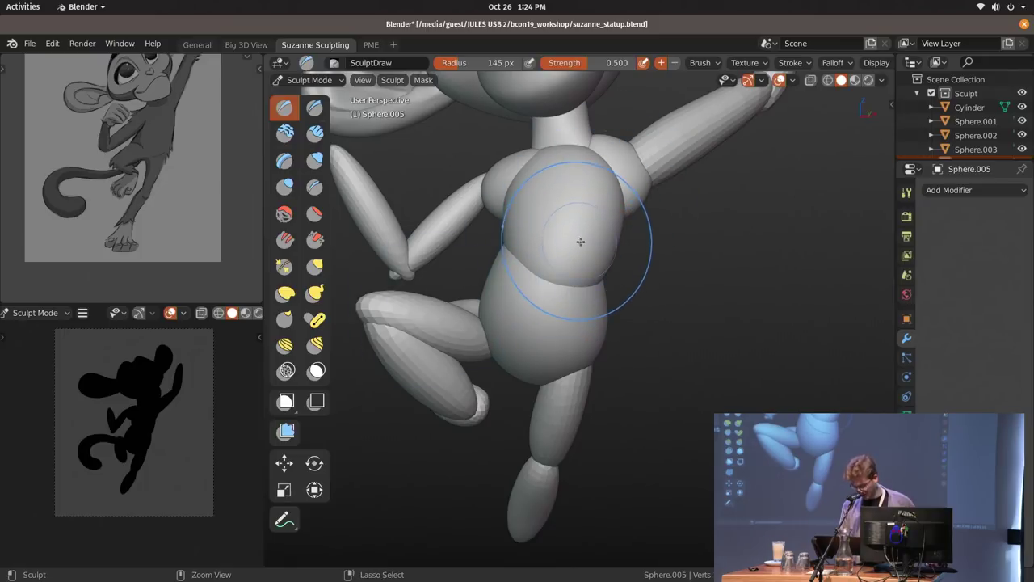
Remesh and smooth the joined torso, and shape its side with the Elastic Hook brush at a 189 px radius.
{"action": "mouse_move", "coordinate": [580, 309]}
{"action": "middle_mouse_down"}
{"action": "mouse_move", "coordinate": [633, 289]}
{"action": "mouse_move", "coordinate": [633, 311]}
{"action": "middle_mouse_up"}
{"action": "mouse_move", "coordinate": [634, 312]}
{"action": "middle_mouse_down", "text": "ctrl"}
{"action": "mouse_move", "coordinate": [632, 284]}
{"action": "mouse_move", "coordinate": [692, 290]}
{"action": "mouse_move", "coordinate": [681, 294]}
{"action": "middle_mouse_up", "text": "ctrl"}
{"action": "key", "text": "k"}
{"action": "key", "text": "f"}
{"action": "left_click", "coordinate": [695, 312]}
{"action": "mouse_move", "coordinate": [686, 307]}
{"action": "left_mouse_down", "text": "shift"}
{"action": "mouse_move", "coordinate": [681, 242]}
{"action": "mouse_move", "coordinate": [692, 216]}
{"action": "left_mouse_up", "text": "shift"}
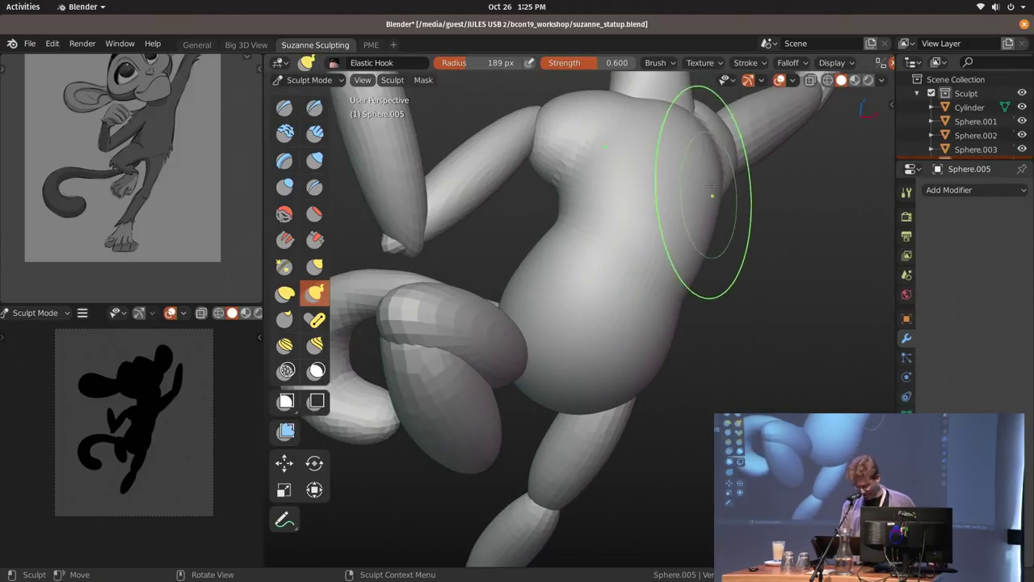
Overlay the wireframe on the model to examine the torso's mesh, and hide it again.
{"action": "scroll", "coordinate": [820, 63], "scroll_direction": "down", "scroll_amount": 2}
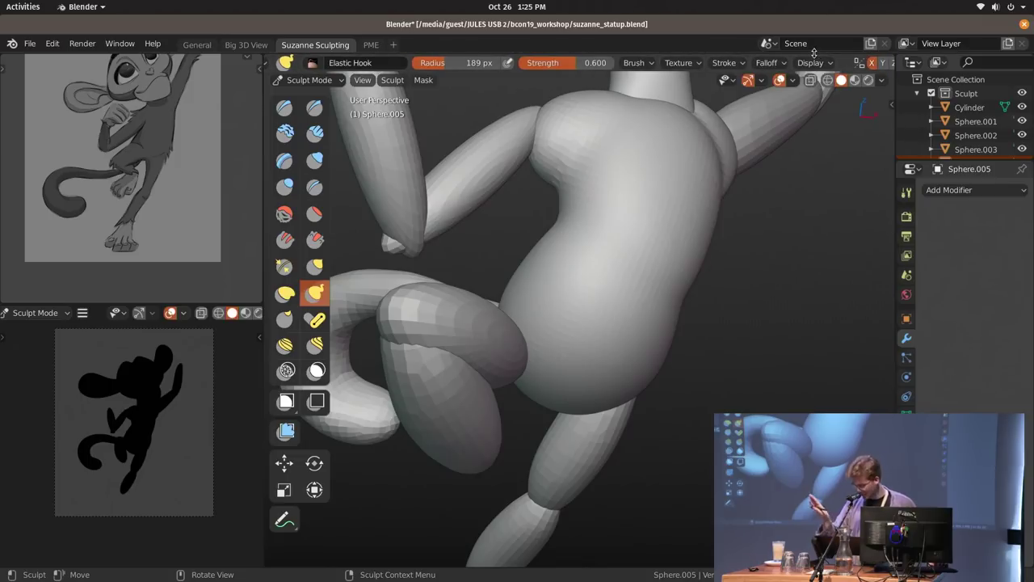
{"action": "middle_click_drag", "start_coordinate": [705, 217], "coordinate": [650, 266], "text": "shift"}
{"action": "key", "text": "shift+z"}
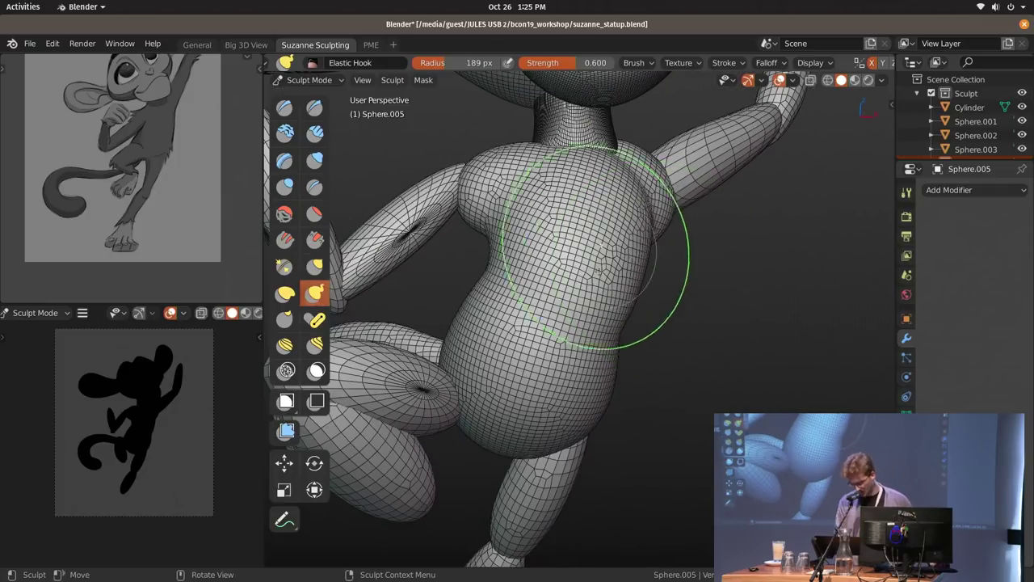
{"action": "key", "text": "shift+alt+z"}
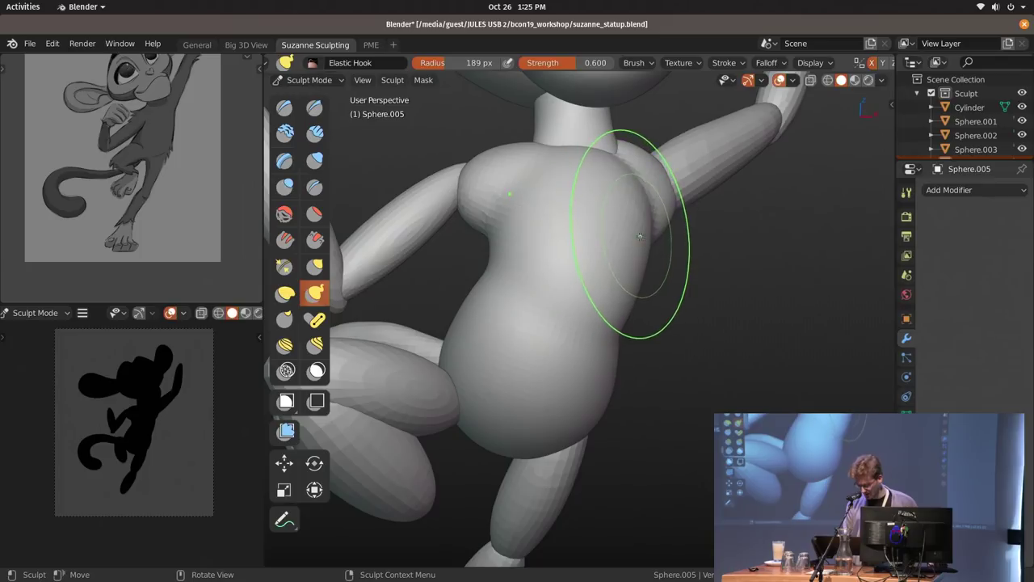
Adjust the torso's side below the raised arm with the Elastic Hook brush at a 205 px radius.
{"action": "key", "text": "f"}
{"action": "left_click", "coordinate": [643, 228]}
{"action": "left_click_drag", "start_coordinate": [643, 225], "coordinate": [645, 176]}
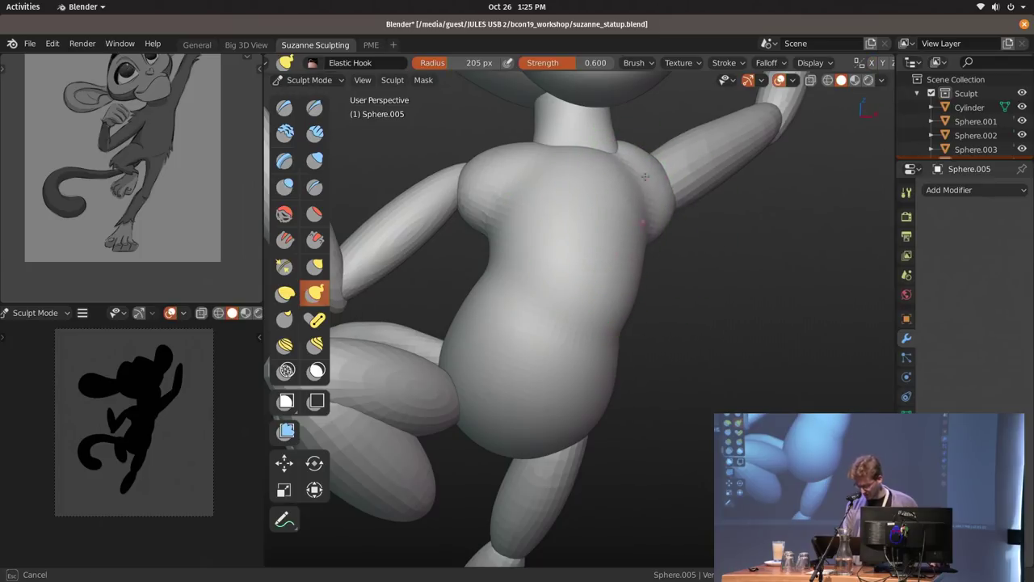
{"action": "left_click_drag", "start_coordinate": [586, 235], "coordinate": [588, 232]}
{"action": "middle_click_drag", "start_coordinate": [598, 220], "coordinate": [601, 233]}
Switch the preview viewport to Solid shading, frame the torso in it and adjust the torso with the Elastic Hook brush there.
{"action": "mouse_move", "coordinate": [192, 430]}
{"action": "middle_mouse_down", "text": "shift"}
{"action": "mouse_move", "coordinate": [171, 413]}
{"action": "mouse_move", "coordinate": [185, 450]}
{"action": "middle_mouse_up", "text": "shift"}
{"action": "key", "text": "z"}
{"action": "left_click", "coordinate": [168, 348]}
{"action": "middle_click_drag", "start_coordinate": [154, 412], "coordinate": [212, 440], "text": "shift"}
{"action": "mouse_move", "coordinate": [182, 396]}
{"action": "middle_mouse_down", "text": "ctrl"}
{"action": "mouse_move", "coordinate": [192, 441]}
{"action": "mouse_move", "coordinate": [182, 414]}
{"action": "mouse_move", "coordinate": [195, 422]}
{"action": "mouse_move", "coordinate": [201, 408]}
{"action": "middle_mouse_up", "text": "ctrl"}
{"action": "key", "text": "f"}
{"action": "left_click", "coordinate": [194, 406]}
{"action": "left_click_drag", "start_coordinate": [204, 396], "coordinate": [215, 386]}
Pull the shoulder toward the raised arm with the Elastic Hook brush at a 145 px radius, with X symmetry off.
{"action": "middle_click_drag", "start_coordinate": [707, 252], "coordinate": [672, 242]}
{"action": "key", "text": "f"}
{"action": "left_click", "coordinate": [639, 167]}
{"action": "left_click_drag", "start_coordinate": [642, 166], "coordinate": [652, 161]}
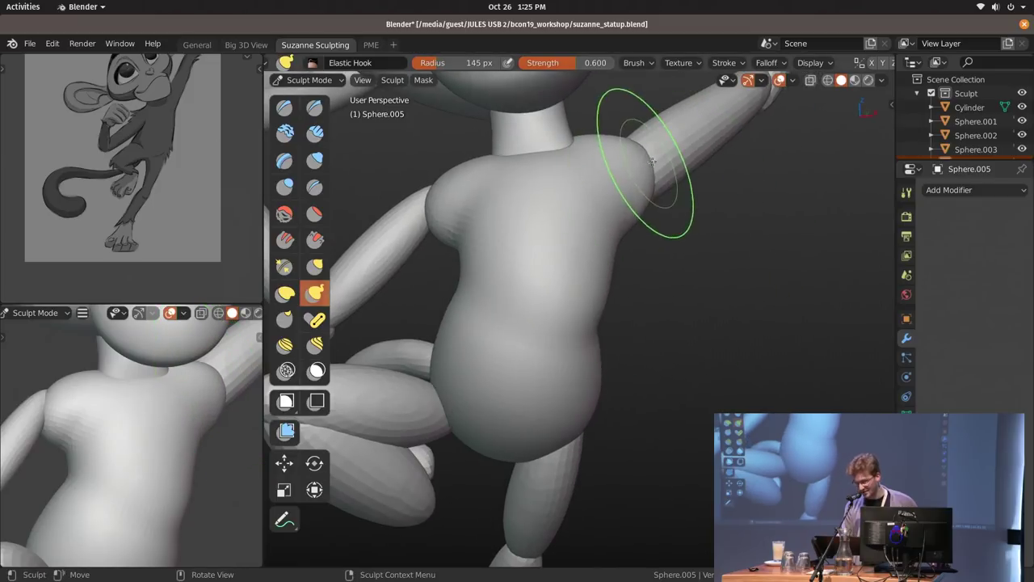
Reshape the side of the torso with the Elastic Hook brush, using a radius of about 190 px.
{"action": "middle_click_drag", "start_coordinate": [665, 139], "coordinate": [576, 263]}
{"action": "key", "text": "f"}
{"action": "left_click", "coordinate": [590, 310]}
{"action": "left_click_drag", "start_coordinate": [584, 314], "coordinate": [560, 305]}
{"action": "mouse_move", "coordinate": [561, 304]}
{"action": "middle_mouse_down"}
{"action": "mouse_move", "coordinate": [657, 200]}
{"action": "mouse_move", "coordinate": [642, 208]}
{"action": "middle_mouse_up"}
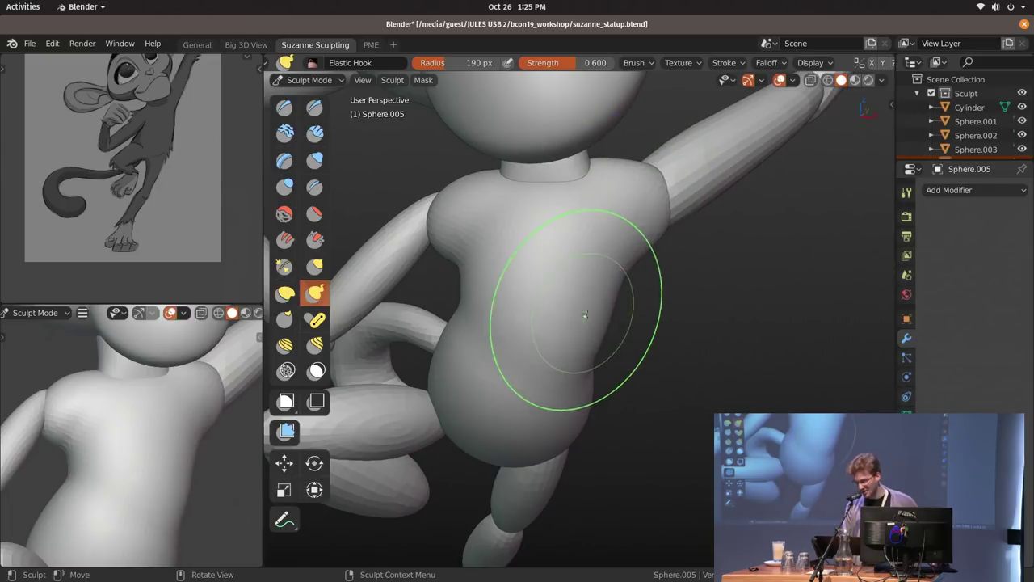
Build up the chest and side of the torso with the Clay Strips brush at 114 px, and smooth the strokes.
{"action": "mouse_move", "coordinate": [583, 307]}
{"action": "middle_mouse_down"}
{"action": "mouse_move", "coordinate": [628, 256]}
{"action": "mouse_move", "coordinate": [590, 302]}
{"action": "mouse_move", "coordinate": [612, 219]}
{"action": "mouse_move", "coordinate": [628, 250]}
{"action": "mouse_move", "coordinate": [620, 240]}
{"action": "middle_mouse_up"}
{"action": "key", "text": "c"}
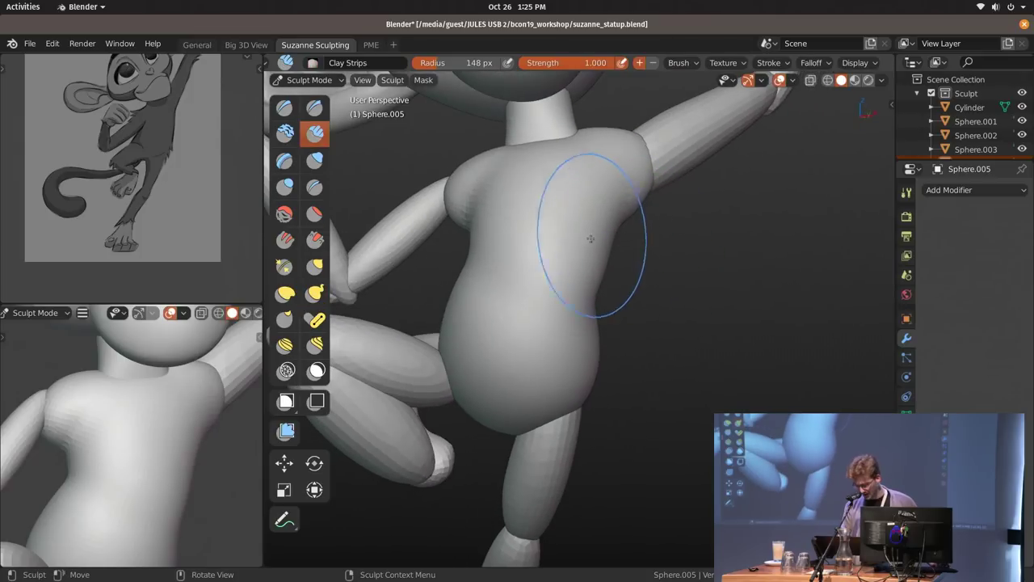
{"action": "mouse_move", "coordinate": [583, 247]}
{"action": "left_mouse_down"}
{"action": "mouse_move", "coordinate": [584, 196]}
{"action": "mouse_move", "coordinate": [572, 220]}
{"action": "mouse_move", "coordinate": [579, 247]}
{"action": "left_mouse_up"}
{"action": "key", "text": "ctrl+z"}
{"action": "key", "text": "f"}
{"action": "left_click", "coordinate": [538, 228]}
{"action": "key", "text": "f"}
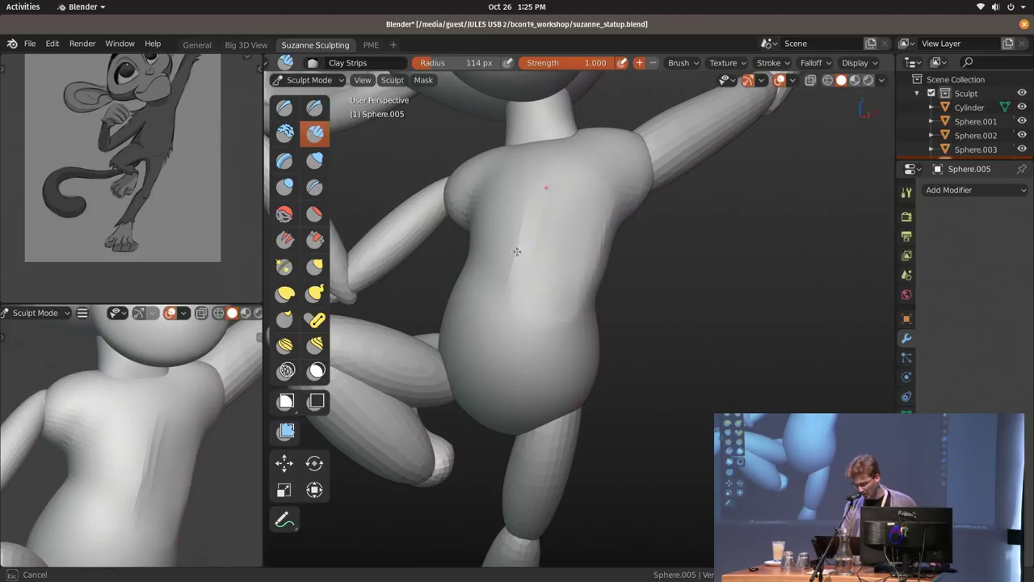
{"action": "left_click_drag", "start_coordinate": [544, 288], "coordinate": [592, 270], "text": "shift"}
{"action": "middle_click_drag", "start_coordinate": [641, 244], "coordinate": [562, 245]}
{"action": "left_click_drag", "start_coordinate": [519, 260], "coordinate": [525, 283], "text": "shift"}
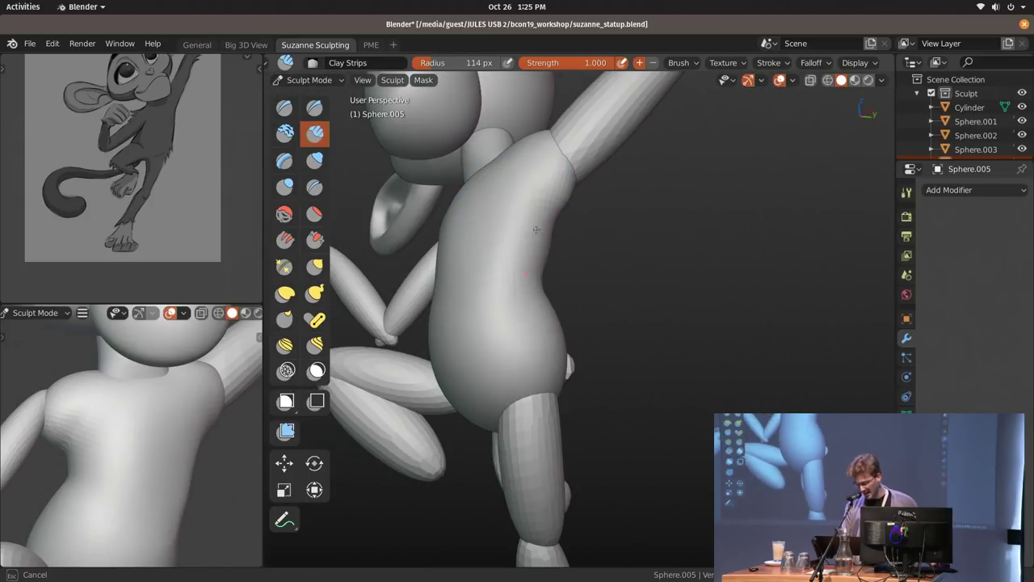
Activate the Elastic Hook brush with a 105 px radius and open the torso's Remesh settings.
{"action": "middle_click_drag", "start_coordinate": [542, 270], "coordinate": [559, 280]}
{"action": "key", "text": "k"}
{"action": "key", "text": "f"}
{"action": "left_click", "coordinate": [550, 289]}
{"action": "scroll", "coordinate": [832, 65], "scroll_direction": "down", "scroll_amount": 5}
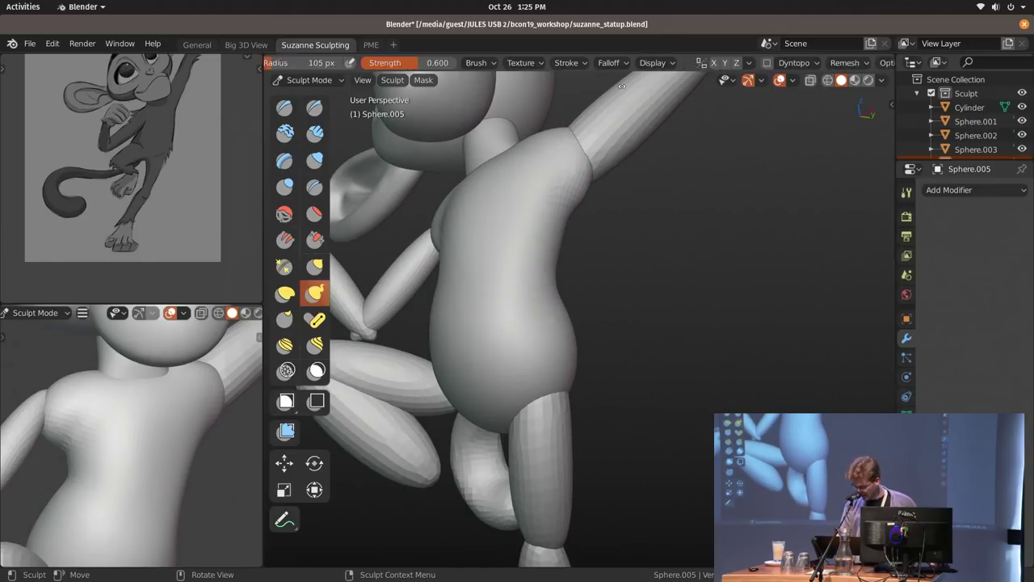
{"action": "left_click", "coordinate": [836, 63]}
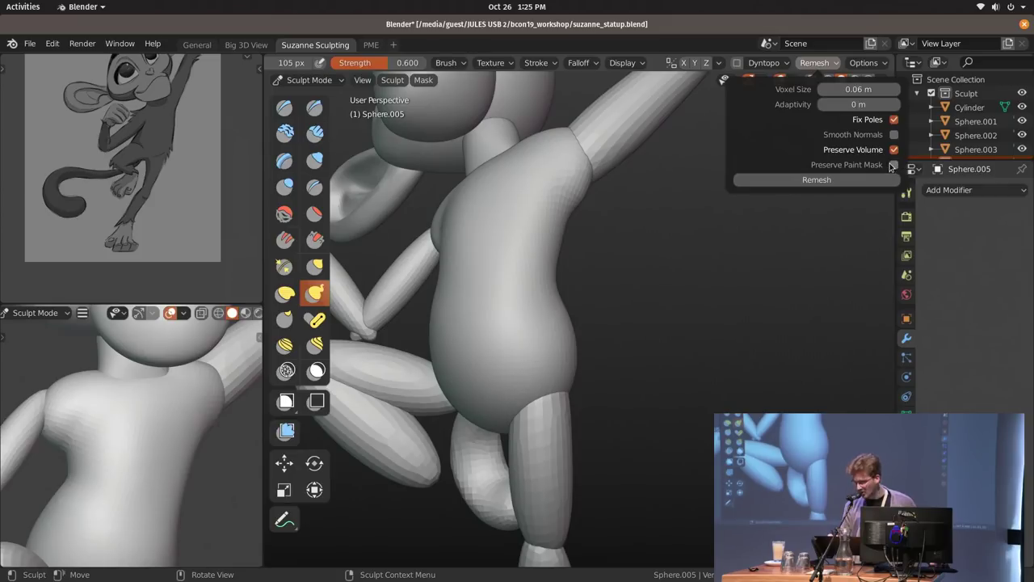
Reshape the belly and upper chest contours with the Elastic Hook brush, starting from a radius of 144 px.
{"action": "middle_click_drag", "start_coordinate": [614, 290], "coordinate": [579, 305]}
{"action": "middle_click_drag", "start_coordinate": [596, 340], "coordinate": [626, 339]}
{"action": "key", "text": "bracketright"}
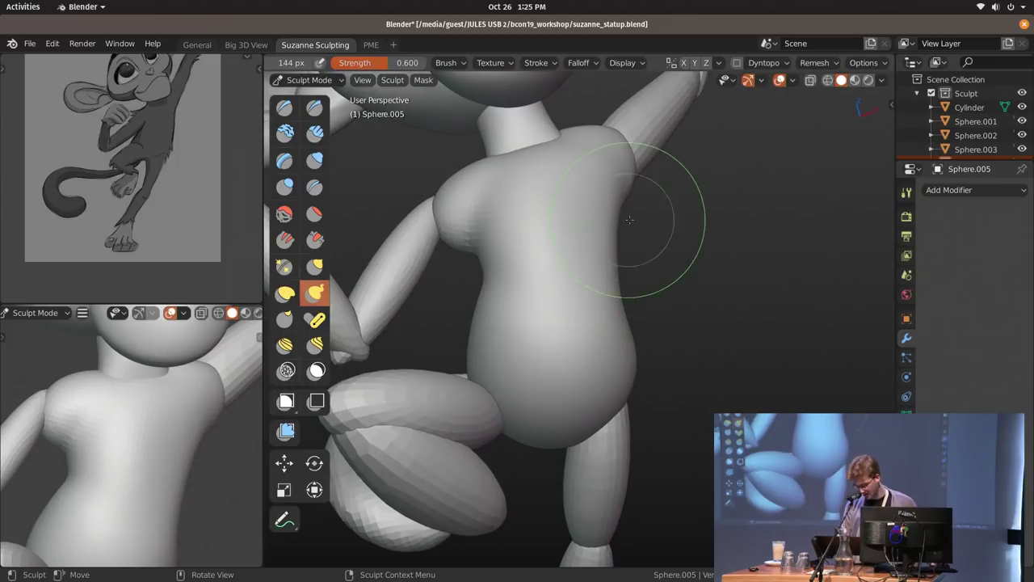
{"action": "middle_click_drag", "start_coordinate": [198, 459], "coordinate": [202, 363], "text": "shift"}
{"action": "middle_click_drag", "start_coordinate": [202, 363], "coordinate": [214, 383], "text": "ctrl"}
{"action": "key", "text": "f"}
{"action": "left_click", "coordinate": [633, 371]}
{"action": "key", "text": "f"}
{"action": "left_click", "coordinate": [646, 368]}
{"action": "left_click_drag", "start_coordinate": [627, 374], "coordinate": [553, 359]}
{"action": "middle_click_drag", "start_coordinate": [546, 358], "coordinate": [596, 212]}
{"action": "left_click_drag", "start_coordinate": [590, 214], "coordinate": [597, 203]}
{"action": "middle_click_drag", "start_coordinate": [598, 203], "coordinate": [585, 327], "text": "shift"}
Refine the waist contour below the lowered arm's shoulder with the Elastic Hook brush at about 123 to 130 px.
{"action": "key", "text": "f"}
{"action": "left_click", "coordinate": [557, 331]}
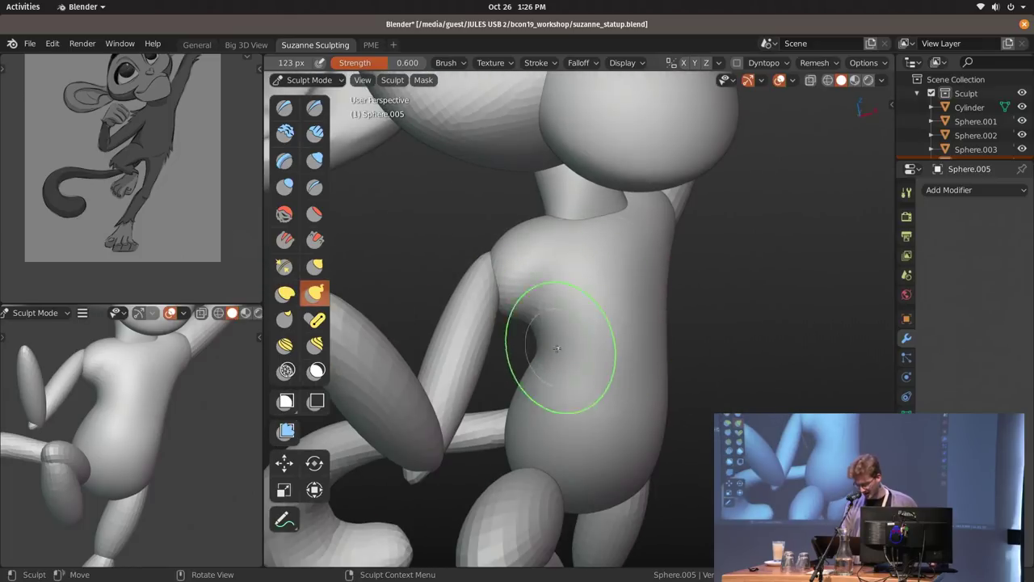
{"action": "left_click_drag", "start_coordinate": [547, 345], "coordinate": [538, 344]}
{"action": "middle_click_drag", "start_coordinate": [538, 345], "coordinate": [588, 329]}
{"action": "key", "text": "f"}
{"action": "left_click", "coordinate": [593, 340]}
{"action": "left_click_drag", "start_coordinate": [593, 339], "coordinate": [577, 340]}
Build up the shoulder form beneath the raised arm with the Draw brush at 110 px, and adjust it with Elastic Hook.
{"action": "mouse_move", "coordinate": [576, 340]}
{"action": "middle_mouse_down"}
{"action": "mouse_move", "coordinate": [780, 312]}
{"action": "mouse_move", "coordinate": [640, 266]}
{"action": "middle_mouse_up"}
{"action": "mouse_move", "coordinate": [590, 301]}
{"action": "middle_mouse_down"}
{"action": "mouse_move", "coordinate": [474, 270]}
{"action": "mouse_move", "coordinate": [646, 323]}
{"action": "mouse_move", "coordinate": [614, 258]}
{"action": "mouse_move", "coordinate": [687, 299]}
{"action": "mouse_move", "coordinate": [762, 312]}
{"action": "mouse_move", "coordinate": [605, 323]}
{"action": "mouse_move", "coordinate": [549, 257]}
{"action": "mouse_move", "coordinate": [603, 272]}
{"action": "mouse_move", "coordinate": [584, 248]}
{"action": "middle_mouse_up"}
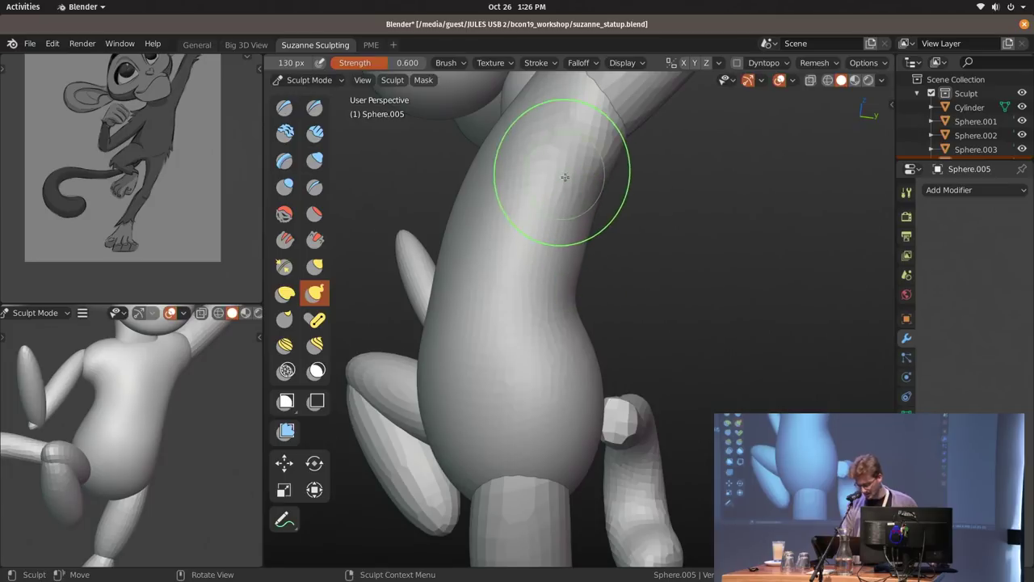
{"action": "key", "text": "x"}
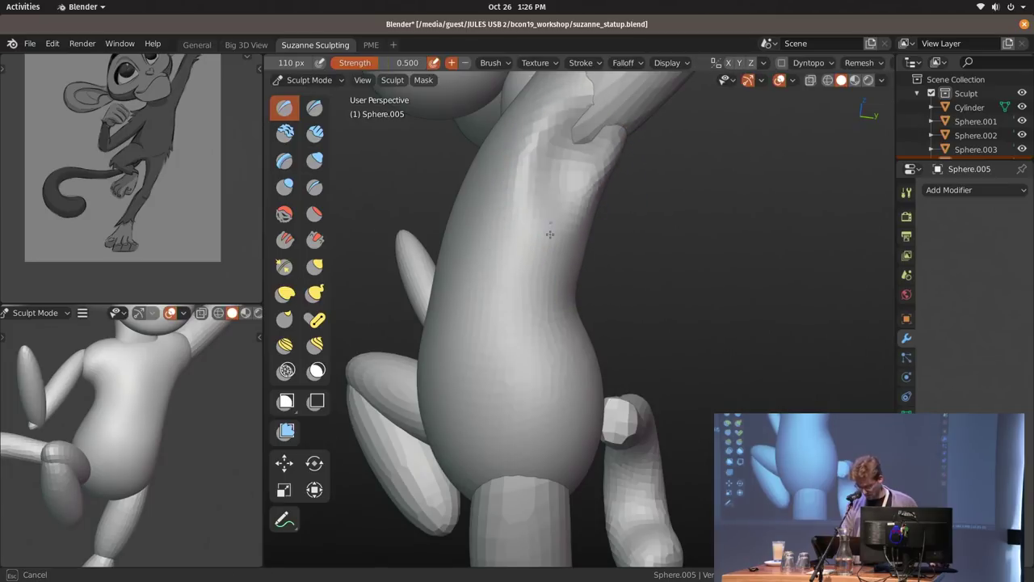
{"action": "middle_click_drag", "start_coordinate": [561, 192], "coordinate": [651, 333]}
{"action": "key", "text": "k"}
{"action": "left_click_drag", "start_coordinate": [712, 291], "coordinate": [725, 265]}
Join the raised arm's forearm and upper arm into one mesh and bring it into Sculpt Mode.
{"action": "key", "text": "ctrl+Tab"}
{"action": "mouse_move", "coordinate": [809, 255]}
{"action": "middle_mouse_down"}
{"action": "mouse_move", "coordinate": [629, 279]}
{"action": "mouse_move", "coordinate": [588, 236]}
{"action": "middle_mouse_up"}
{"action": "left_click", "coordinate": [588, 236]}
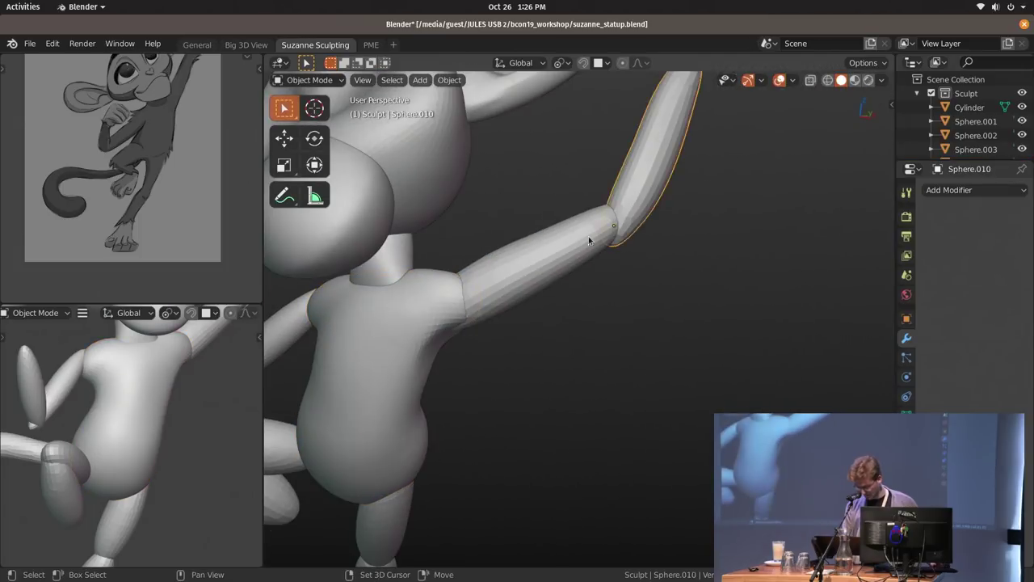
{"action": "key", "text": "ctrl+Tab"}
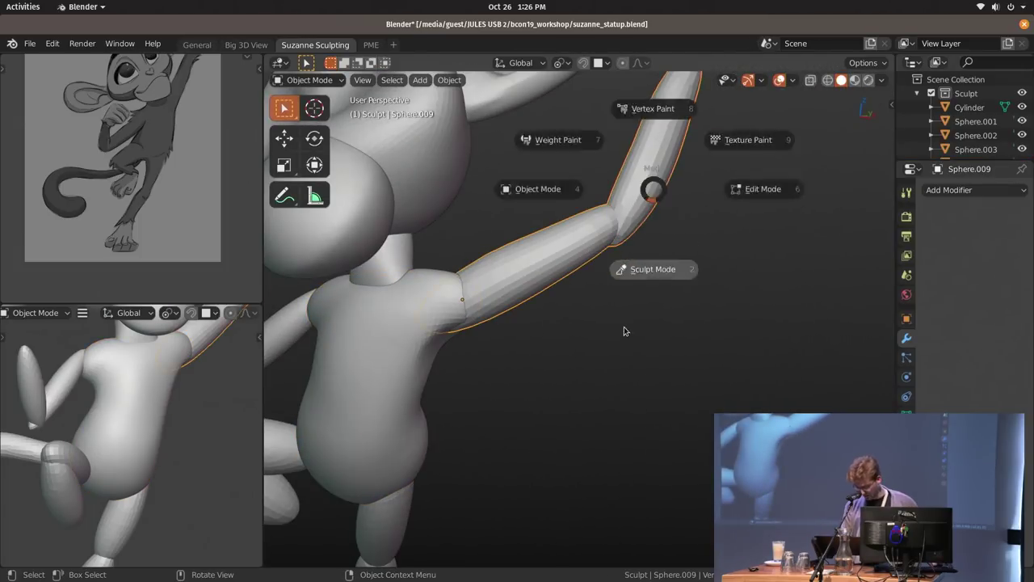
{"action": "left_click", "coordinate": [624, 327]}
{"action": "mouse_move", "coordinate": [637, 281]}
{"action": "middle_mouse_down", "text": "shift"}
{"action": "mouse_move", "coordinate": [622, 239]}
{"action": "mouse_move", "coordinate": [824, 116]}
{"action": "middle_mouse_up", "text": "shift"}
{"action": "key", "text": "bracketleft"}
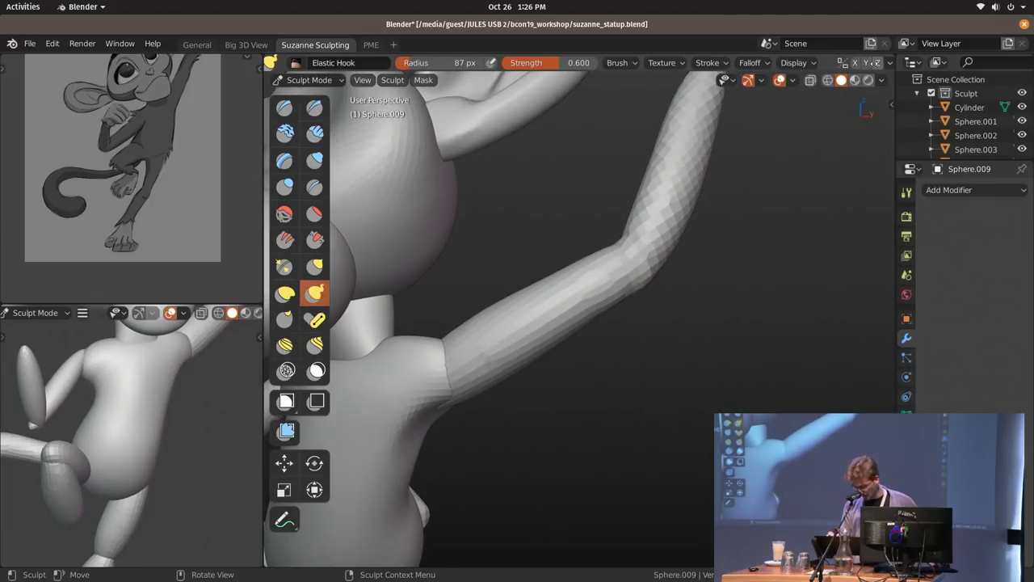
Remesh the joined raised arm with a voxel size of 0.05 m.
{"action": "scroll", "coordinate": [874, 63], "scroll_direction": "down", "scroll_amount": 5}
{"action": "left_click", "coordinate": [815, 63]}
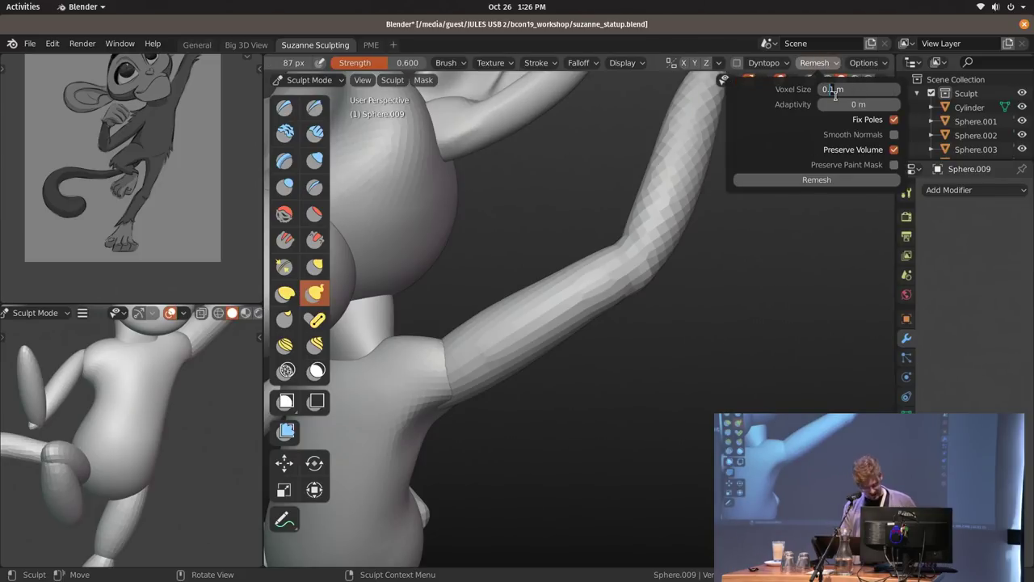
{"action": "left_click", "coordinate": [852, 179]}
{"action": "mouse_move", "coordinate": [744, 265]}
{"action": "middle_mouse_down", "text": "ctrl"}
{"action": "mouse_move", "coordinate": [711, 307]}
{"action": "mouse_move", "coordinate": [649, 339]}
{"action": "middle_mouse_up", "text": "ctrl"}
Select the arms, legs, tail and torso together in Object Mode, with the torso as the active object.
{"action": "key", "text": "ctrl+Tab"}
{"action": "middle_click_drag", "start_coordinate": [649, 267], "coordinate": [695, 226]}
{"action": "middle_click_drag", "start_coordinate": [557, 340], "coordinate": [569, 272], "text": "shift"}
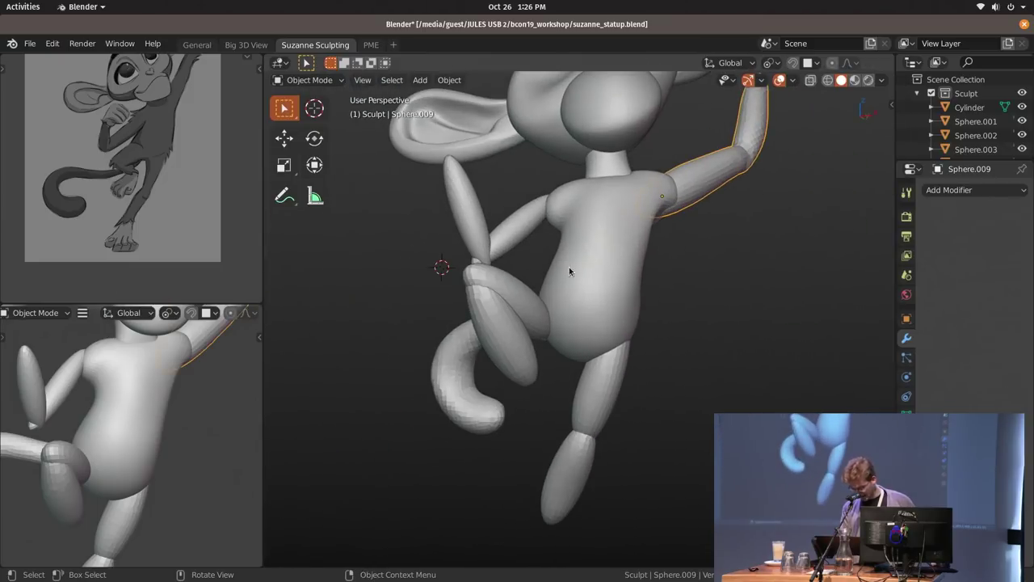
{"action": "left_click", "coordinate": [511, 226], "text": "shift"}
{"action": "left_click", "coordinate": [521, 321], "text": "shift"}
{"action": "left_click", "coordinate": [587, 418], "text": "shift"}
{"action": "left_click", "coordinate": [489, 409], "text": "shift"}
{"action": "left_click", "coordinate": [563, 335], "text": "shift"}
{"action": "left_click", "coordinate": [576, 462], "text": "shift"}
{"action": "left_click", "coordinate": [639, 207], "text": "shift"}
{"action": "middle_click_drag", "start_coordinate": [639, 207], "coordinate": [558, 330]}
Enter Sculpt Mode with the selected body parts and edit the remesh voxel size.
{"action": "key", "text": "ctrl+Tab"}
{"action": "left_click", "coordinate": [639, 293]}
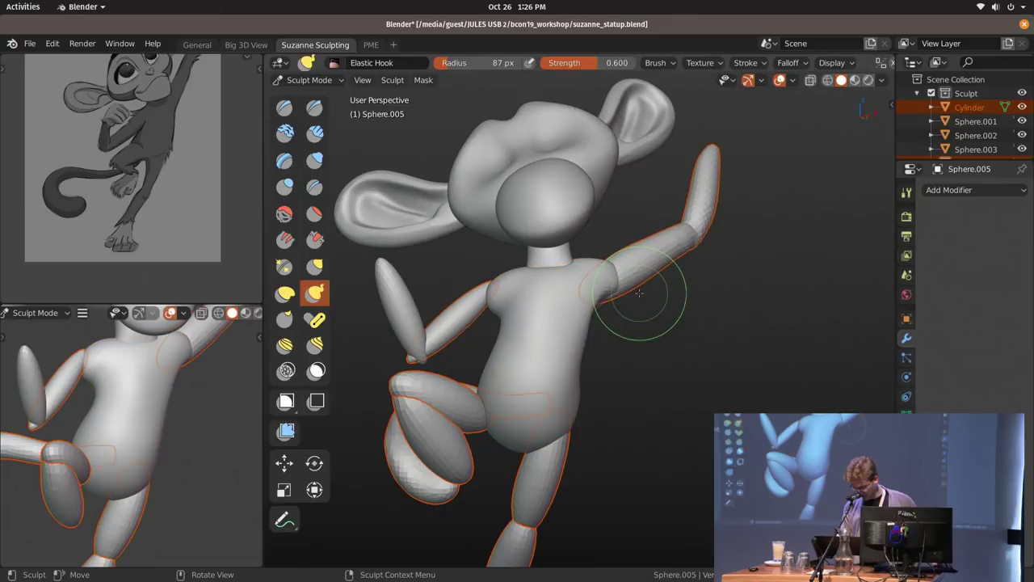
{"action": "scroll", "coordinate": [871, 68], "scroll_direction": "down", "scroll_amount": 5}
{"action": "left_click", "coordinate": [829, 63]}
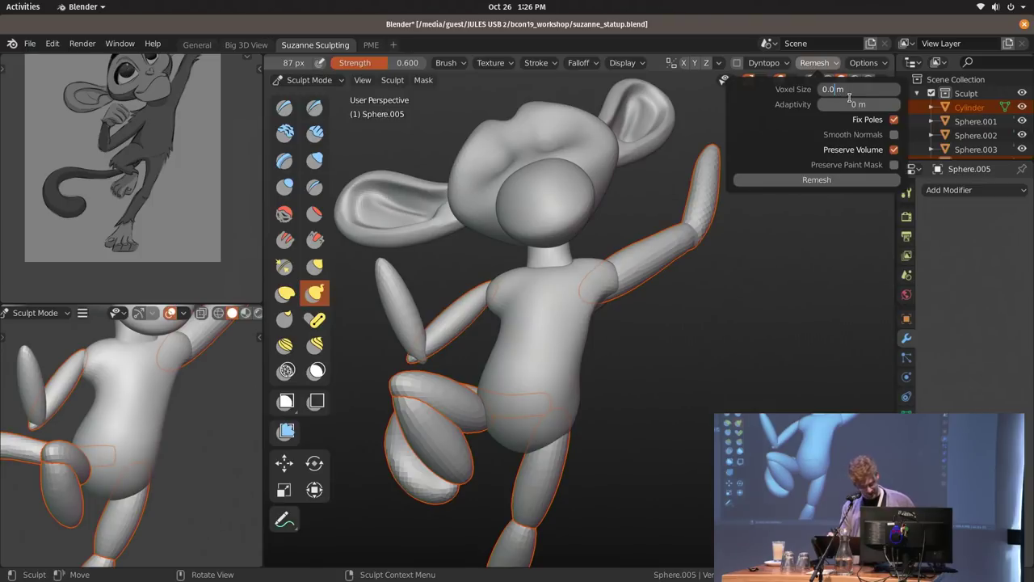
{"action": "middle_click_drag", "start_coordinate": [602, 295], "coordinate": [626, 283]}
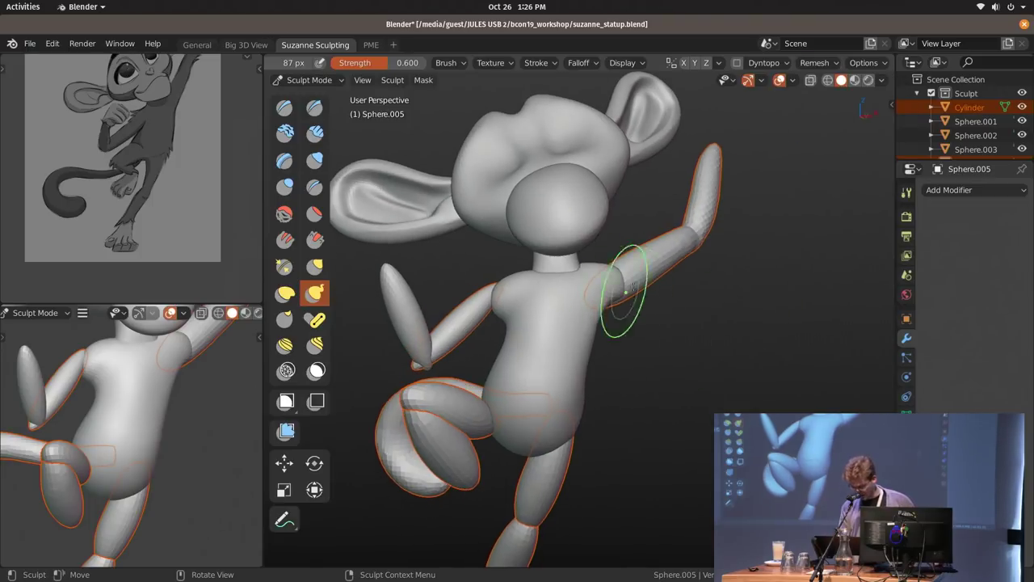
Switch to sculpting the raised arm and check its remesh voxel size.
{"action": "key", "text": "ctrl+Tab"}
{"action": "left_click", "coordinate": [655, 260]}
{"action": "key", "text": "ctrl+Tab"}
{"action": "scroll", "coordinate": [828, 64], "scroll_direction": "down", "scroll_amount": 5}
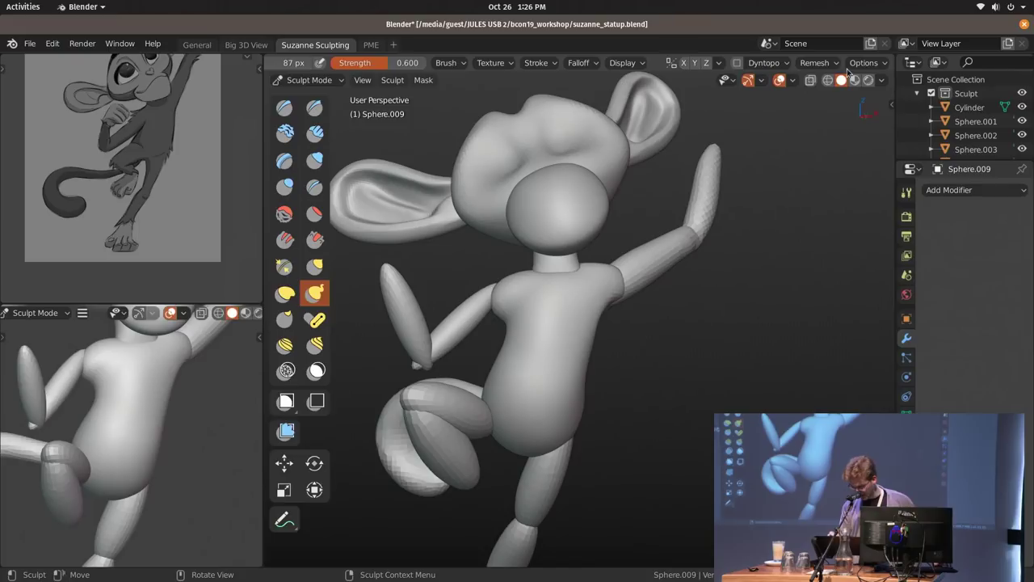
{"action": "left_click", "coordinate": [828, 64]}
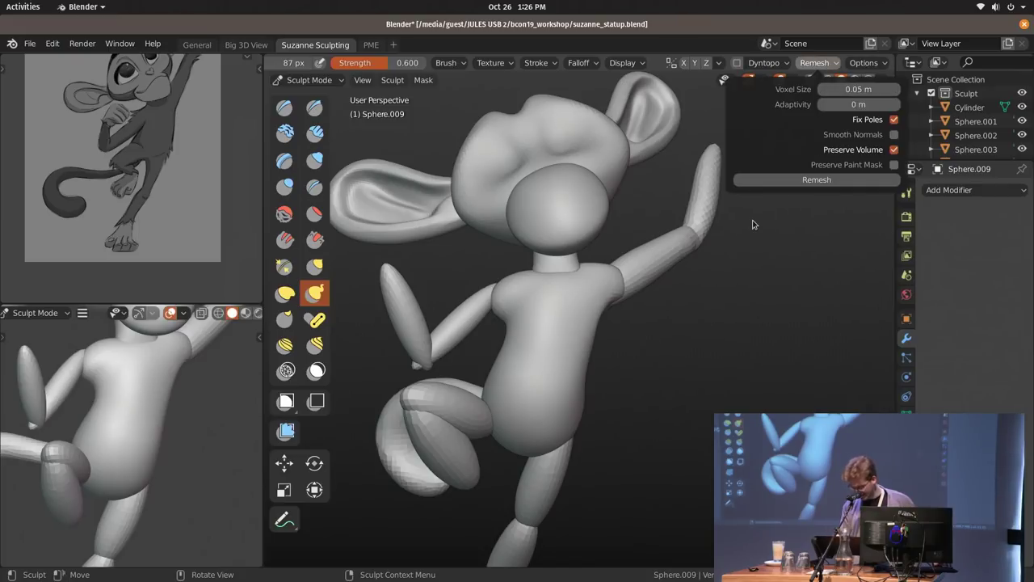
{"action": "key", "text": "ctrl+Tab"}
{"action": "left_click", "coordinate": [597, 284]}
{"action": "mouse_move", "coordinate": [604, 312]}
{"action": "middle_mouse_down"}
{"action": "mouse_move", "coordinate": [635, 250]}
{"action": "mouse_move", "coordinate": [650, 282]}
{"action": "mouse_move", "coordinate": [615, 260]}
{"action": "mouse_move", "coordinate": [485, 315]}
{"action": "mouse_move", "coordinate": [544, 293]}
{"action": "mouse_move", "coordinate": [571, 304]}
{"action": "mouse_move", "coordinate": [557, 261]}
{"action": "middle_mouse_up"}
{"action": "key", "text": "ctrl+Tab"}
{"action": "left_click", "coordinate": [571, 282]}
{"action": "left_click", "coordinate": [526, 276]}
{"action": "left_click", "coordinate": [539, 302]}
Select the bent leg's thigh and reshape its knee end in Sculpt Mode with the Elastic Hook brush at about 79 px.
{"action": "key", "text": "ctrl+Tab"}
{"action": "left_click", "coordinate": [505, 257]}
{"action": "left_click", "coordinate": [542, 218]}
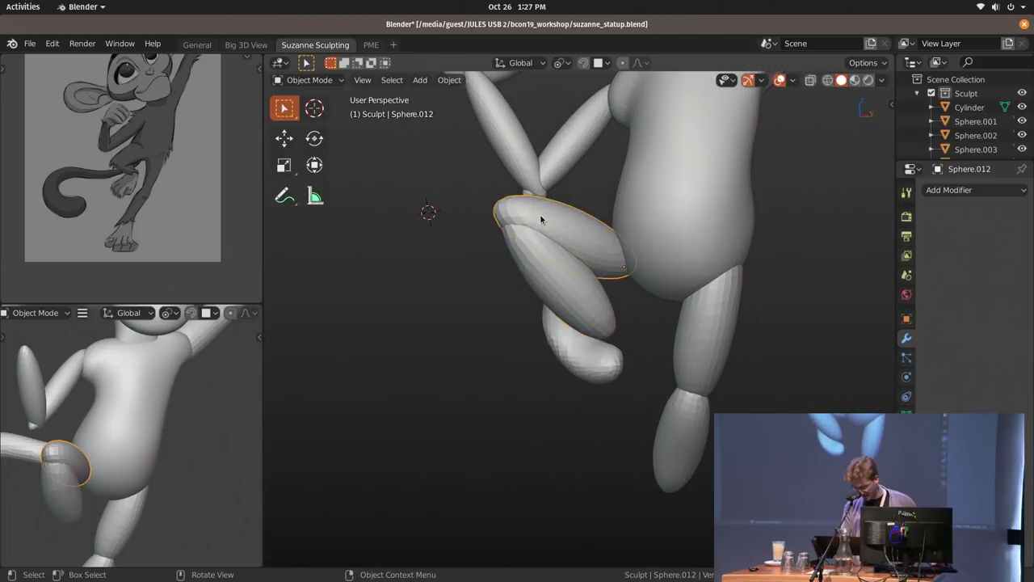
{"action": "middle_click_drag", "start_coordinate": [550, 216], "coordinate": [488, 221]}
{"action": "key", "text": "ctrl+Tab"}
{"action": "left_click", "coordinate": [473, 308]}
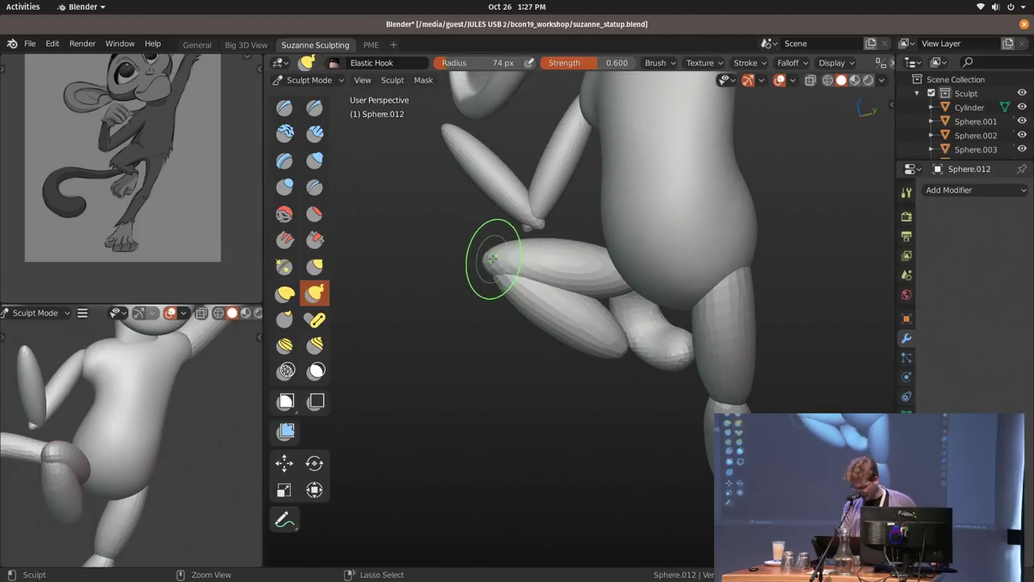
{"action": "left_click_drag", "start_coordinate": [489, 258], "coordinate": [493, 265]}
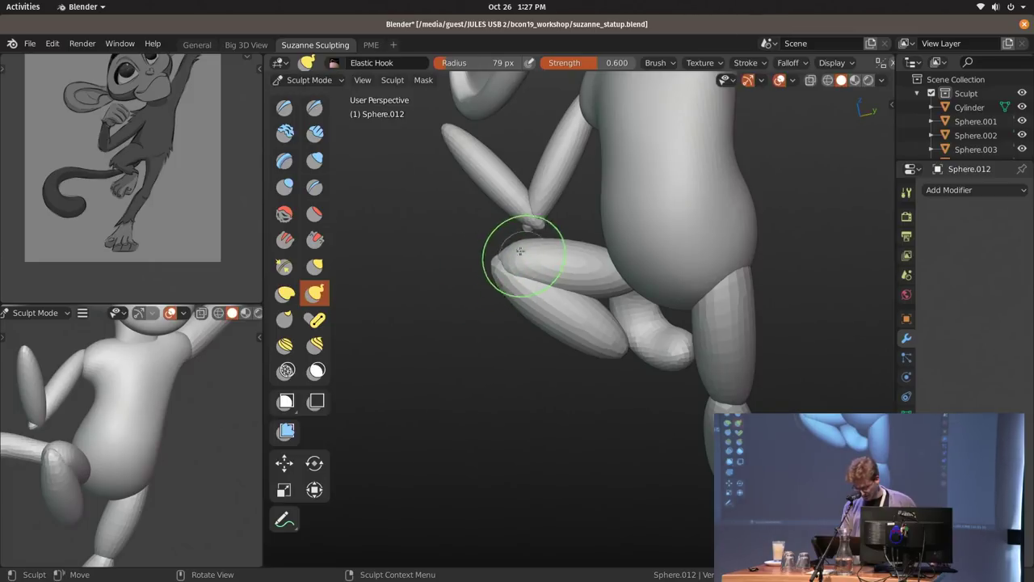
{"action": "middle_click_drag", "start_coordinate": [546, 254], "coordinate": [587, 300]}
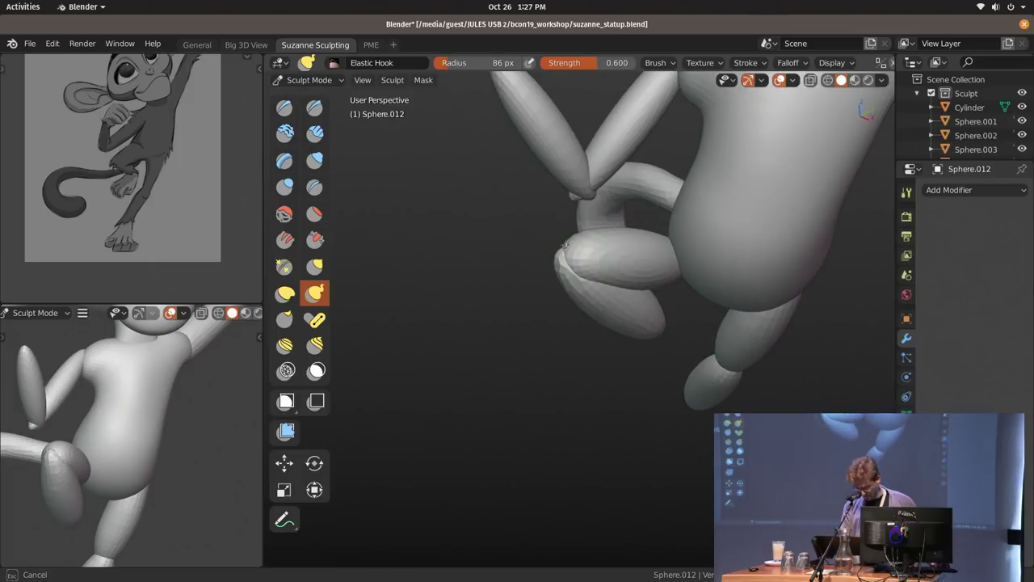
Join the bent leg's lower leg and thigh, then remesh them into one blended form in Sculpt Mode.
{"action": "key", "text": "ctrl+Tab"}
{"action": "left_click", "coordinate": [654, 268]}
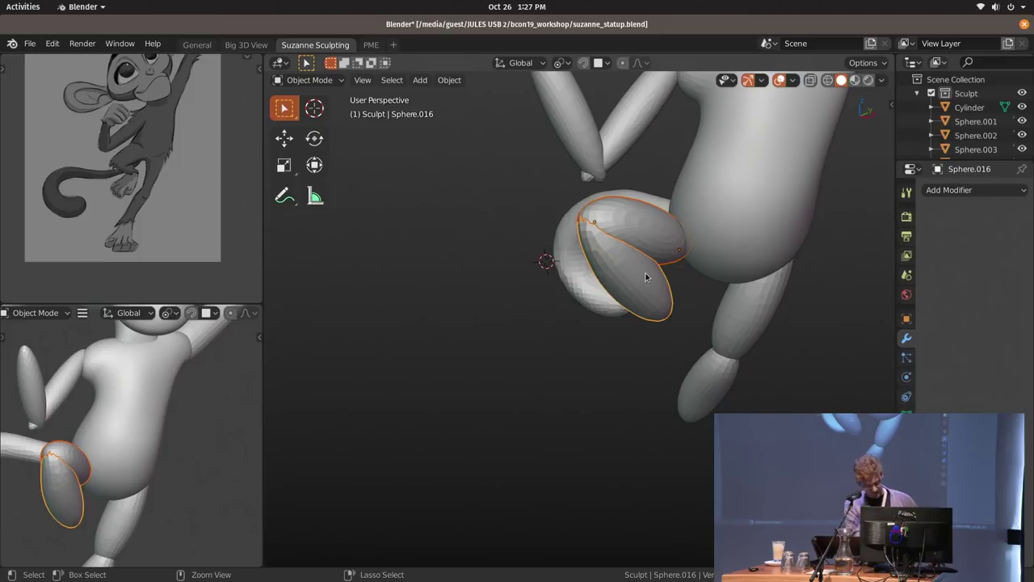
{"action": "key", "text": "ctrl+Tab"}
{"action": "left_click", "coordinate": [674, 279]}
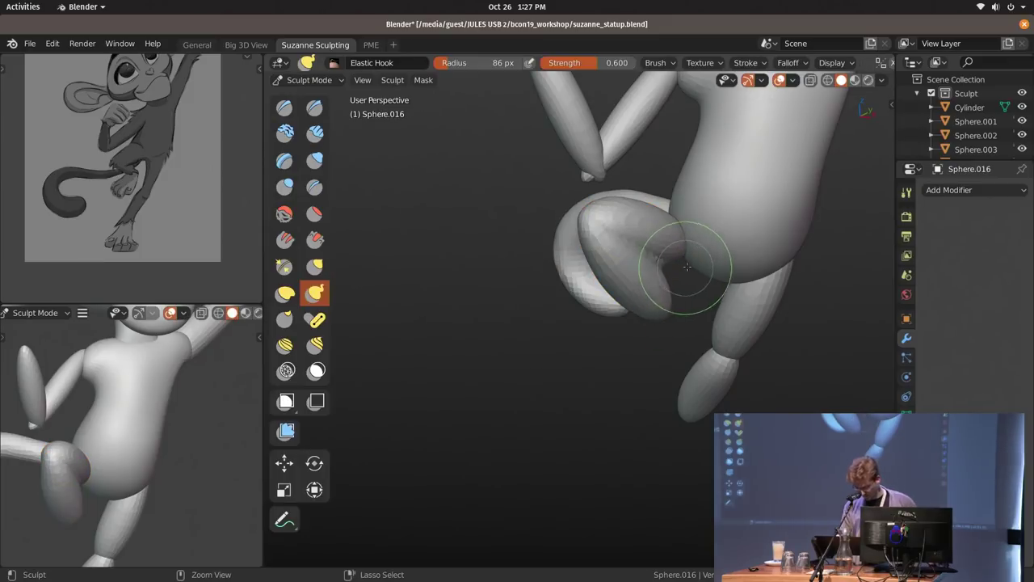
Reshape the bent leg's thigh and knee with the Elastic Hook brush, using a radius of about 142 px.
{"action": "middle_click_drag", "start_coordinate": [687, 266], "coordinate": [633, 228]}
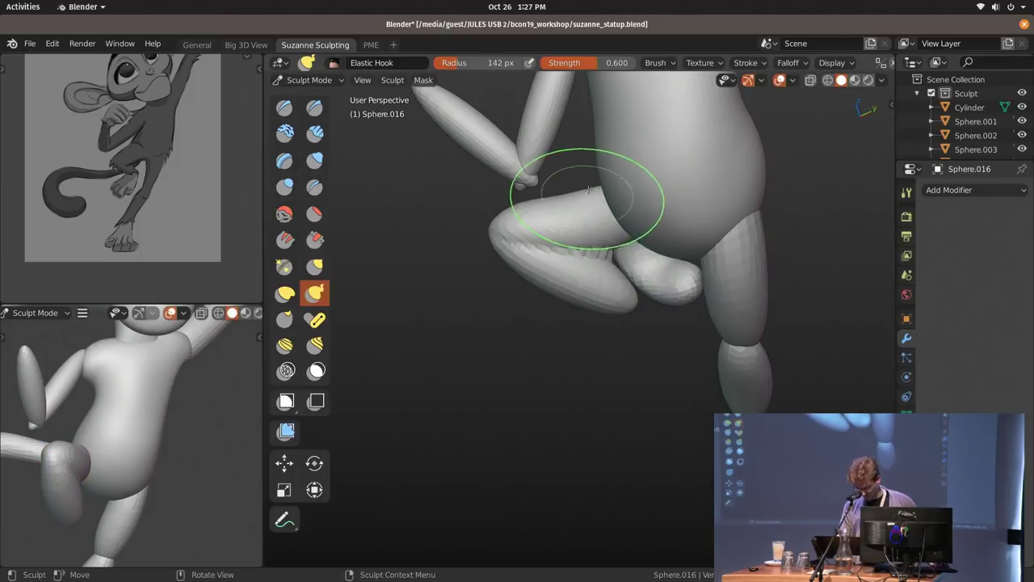
{"action": "middle_click_drag", "start_coordinate": [588, 190], "coordinate": [600, 211]}
{"action": "key", "text": "bracketright"}
{"action": "left_click_drag", "start_coordinate": [582, 231], "coordinate": [583, 209]}
{"action": "mouse_move", "coordinate": [584, 209]}
{"action": "middle_mouse_down"}
{"action": "mouse_move", "coordinate": [683, 236]}
{"action": "mouse_move", "coordinate": [743, 238]}
{"action": "mouse_move", "coordinate": [677, 259]}
{"action": "mouse_move", "coordinate": [626, 254]}
{"action": "mouse_move", "coordinate": [671, 251]}
{"action": "mouse_move", "coordinate": [670, 282]}
{"action": "mouse_move", "coordinate": [781, 177]}
{"action": "mouse_move", "coordinate": [558, 230]}
{"action": "middle_mouse_up"}
Switch to sculpting the torso and define the lowered arm's shoulder and armpit with the Draw Sharp brush at 56 px.
{"action": "key", "text": "ctrl+Tab"}
{"action": "left_click", "coordinate": [753, 238]}
{"action": "key", "text": "ctrl+Tab"}
{"action": "key", "text": "f"}
{"action": "left_click", "coordinate": [600, 247]}
{"action": "key", "text": "alt+x"}
{"action": "key", "text": "f"}
{"action": "left_click", "coordinate": [550, 225]}
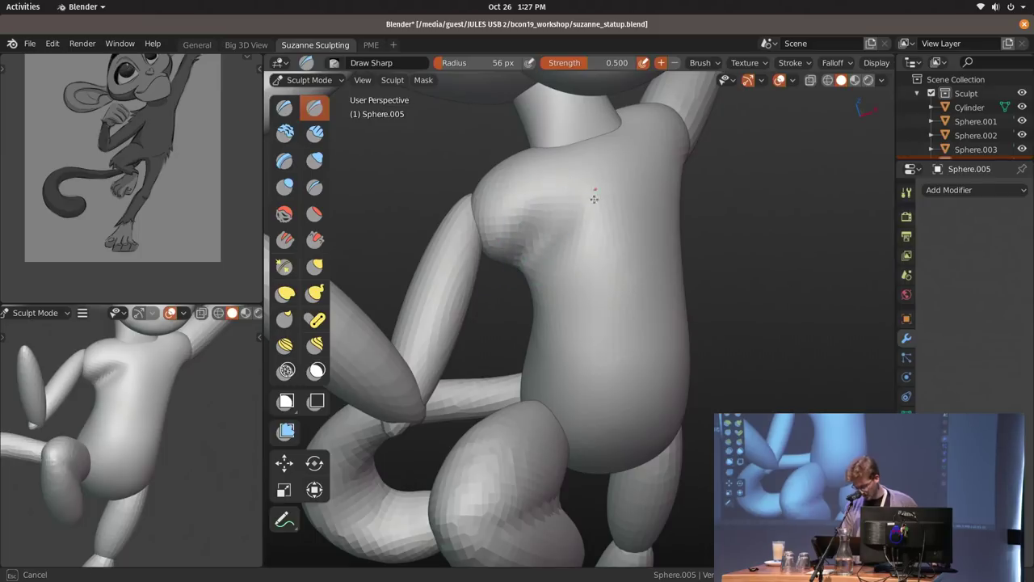
Adjust the shoulder and armpit volume on the lowered-arm side with the Elastic Hook brush at about 121 to 160 px.
{"action": "key", "text": "k"}
{"action": "middle_click_drag", "start_coordinate": [589, 233], "coordinate": [590, 236]}
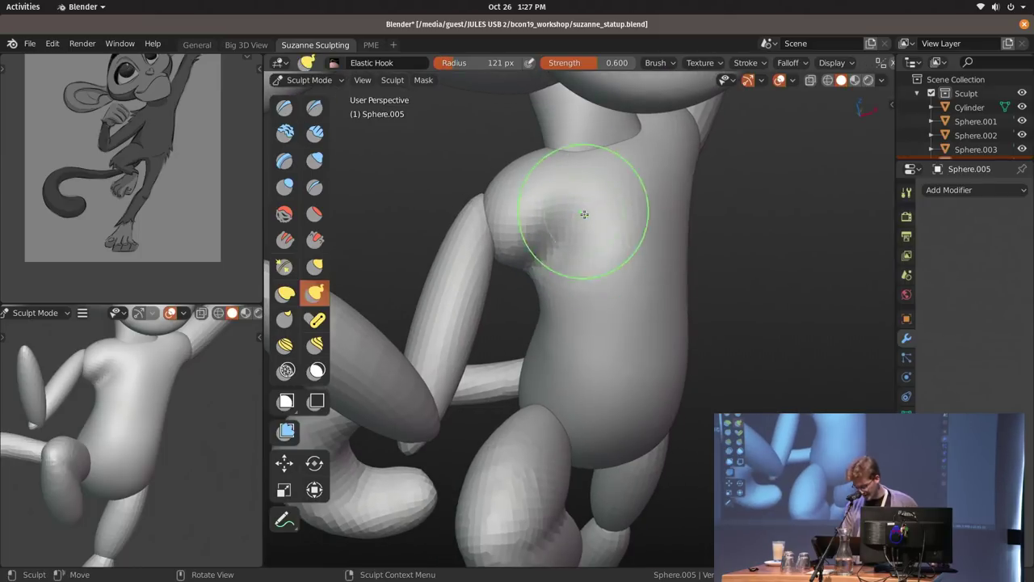
{"action": "left_click", "coordinate": [557, 302]}
{"action": "middle_click_drag", "start_coordinate": [558, 302], "coordinate": [536, 310]}
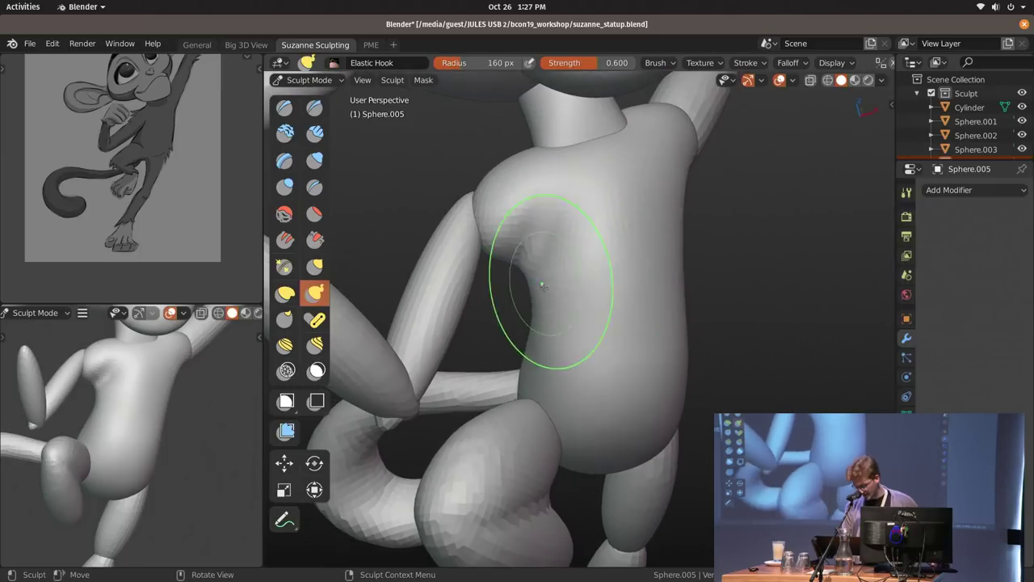
{"action": "left_click_drag", "start_coordinate": [476, 197], "coordinate": [504, 197]}
{"action": "mouse_move", "coordinate": [566, 219]}
{"action": "middle_mouse_down", "text": "ctrl"}
{"action": "mouse_move", "coordinate": [557, 240]}
{"action": "mouse_move", "coordinate": [584, 203]}
{"action": "middle_mouse_up", "text": "ctrl"}
{"action": "key", "text": "f"}
{"action": "left_click", "coordinate": [552, 242]}
Select the neck and torso in Object Mode and join them into one mesh.
{"action": "key", "text": "ctrl+Tab"}
{"action": "left_click", "coordinate": [543, 266]}
{"action": "left_click", "coordinate": [586, 201], "text": "shift"}
{"action": "left_click", "coordinate": [621, 223]}
{"action": "left_click", "coordinate": [598, 197], "text": "shift"}
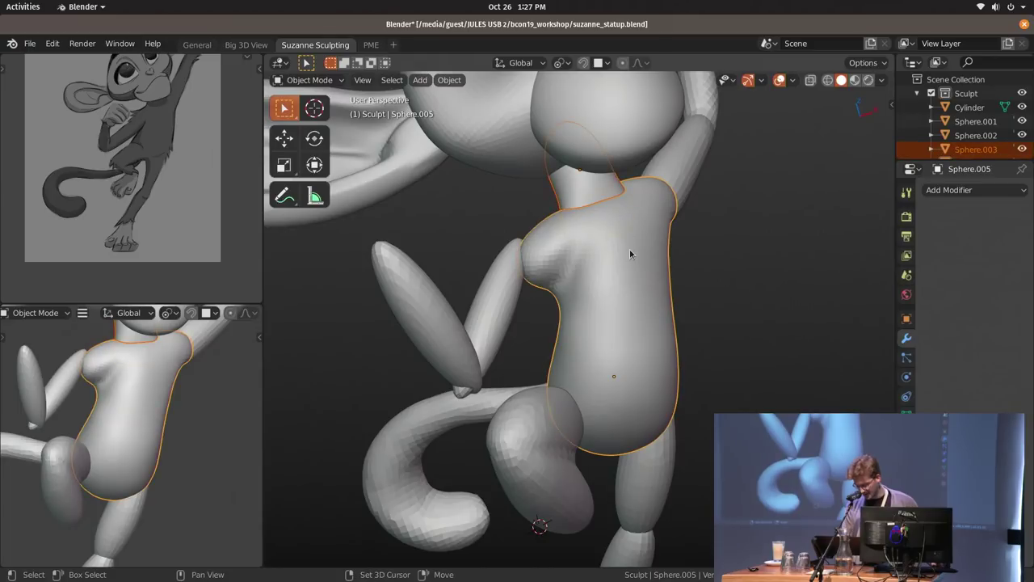
{"action": "key", "text": "ctrl+j"}
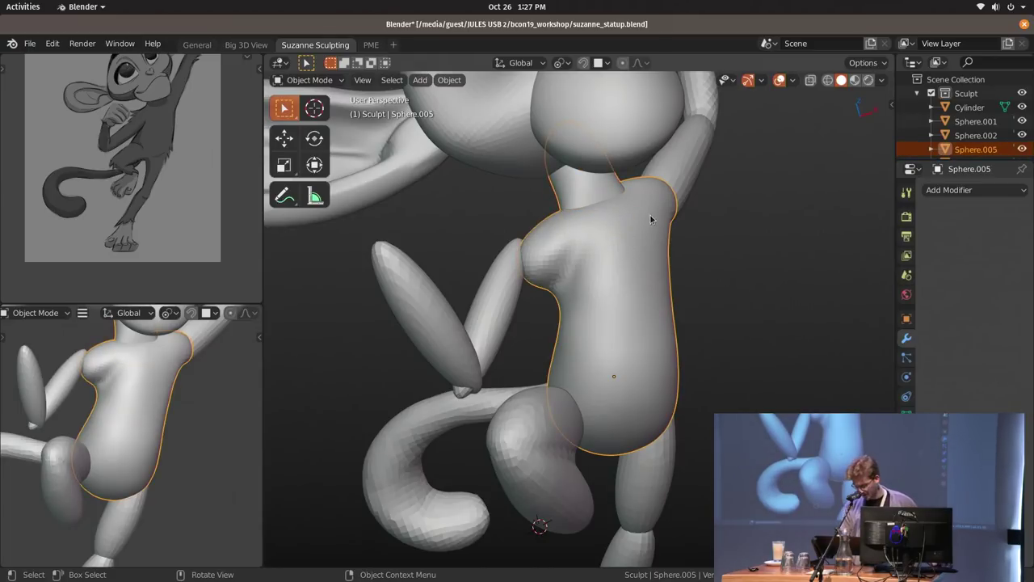
Sculpt the joined torso's neck and shoulders with the Elastic Hook brush at about 128 to 139 px.
{"action": "key", "text": "ctrl+Tab"}
{"action": "mouse_move", "coordinate": [638, 297]}
{"action": "left_mouse_down"}
{"action": "mouse_move", "coordinate": [605, 207]}
{"action": "mouse_move", "coordinate": [618, 198]}
{"action": "left_mouse_up"}
{"action": "mouse_move", "coordinate": [611, 193]}
{"action": "middle_mouse_down"}
{"action": "mouse_move", "coordinate": [738, 219]}
{"action": "mouse_move", "coordinate": [667, 207]}
{"action": "mouse_move", "coordinate": [633, 248]}
{"action": "middle_mouse_up"}
{"action": "mouse_move", "coordinate": [633, 248]}
{"action": "left_mouse_down", "text": "shift"}
{"action": "mouse_move", "coordinate": [657, 198]}
{"action": "mouse_move", "coordinate": [635, 237]}
{"action": "left_mouse_up", "text": "shift"}
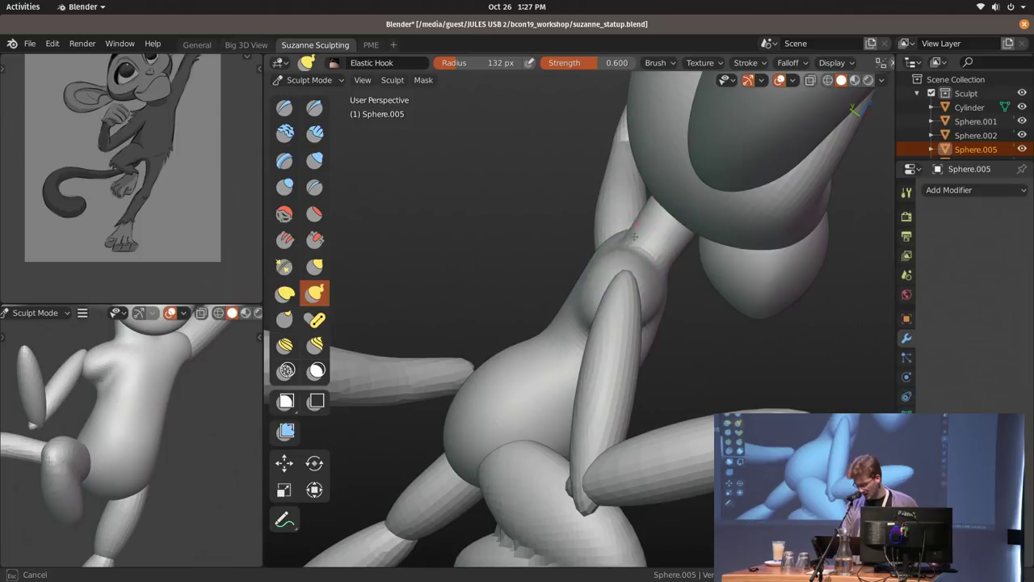
{"action": "mouse_move", "coordinate": [646, 203]}
{"action": "middle_mouse_down"}
{"action": "mouse_move", "coordinate": [540, 255]}
{"action": "mouse_move", "coordinate": [624, 202]}
{"action": "middle_mouse_up"}
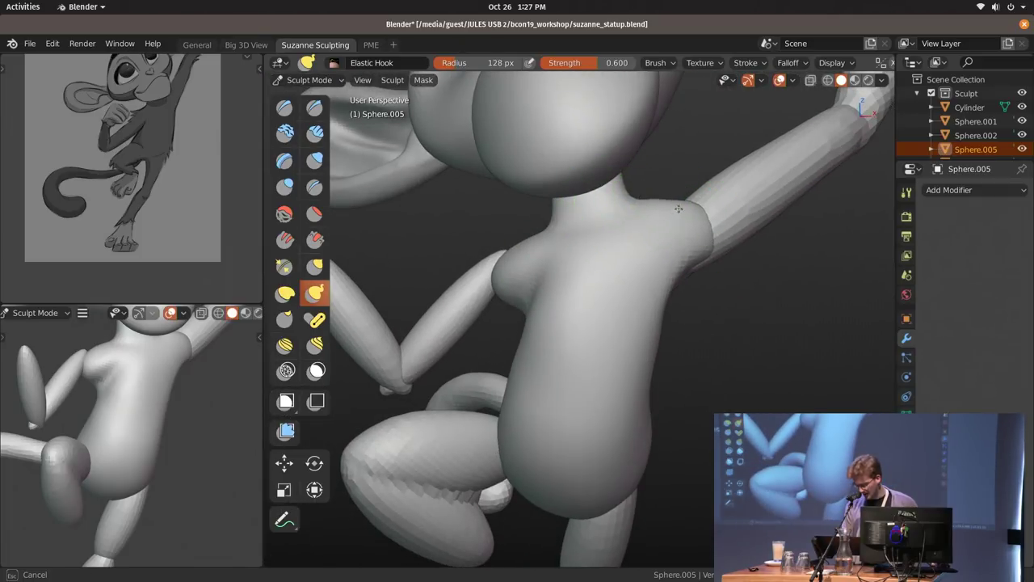
{"action": "middle_click_drag", "start_coordinate": [714, 221], "coordinate": [638, 251]}
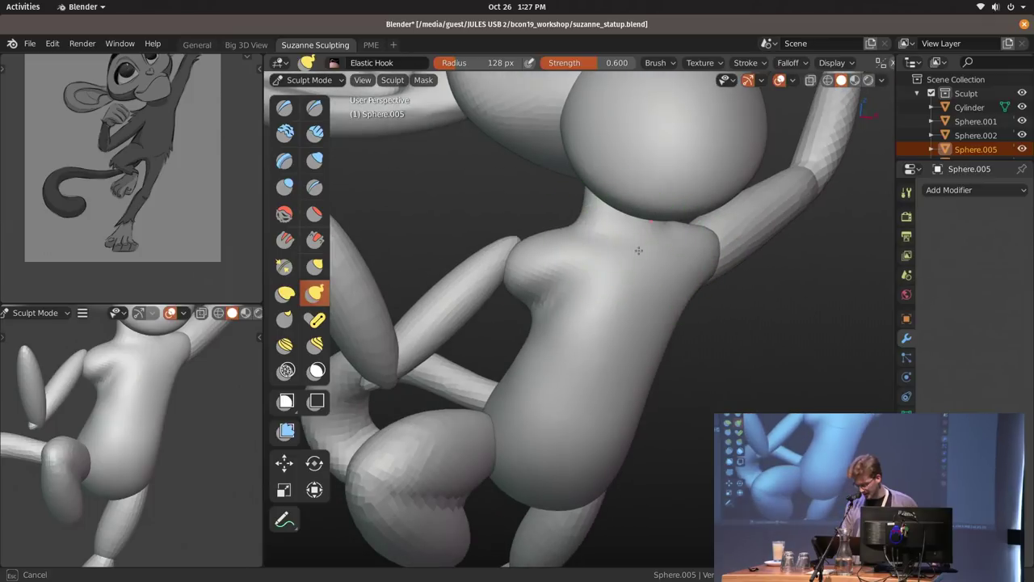
{"action": "key", "text": "f"}
{"action": "key", "text": "Escape"}
{"action": "mouse_move", "coordinate": [594, 330]}
{"action": "middle_mouse_down", "text": "shift"}
{"action": "mouse_move", "coordinate": [598, 263]}
{"action": "mouse_move", "coordinate": [578, 204]}
{"action": "middle_mouse_up", "text": "shift"}
{"action": "left_click_drag", "start_coordinate": [572, 172], "coordinate": [562, 178]}
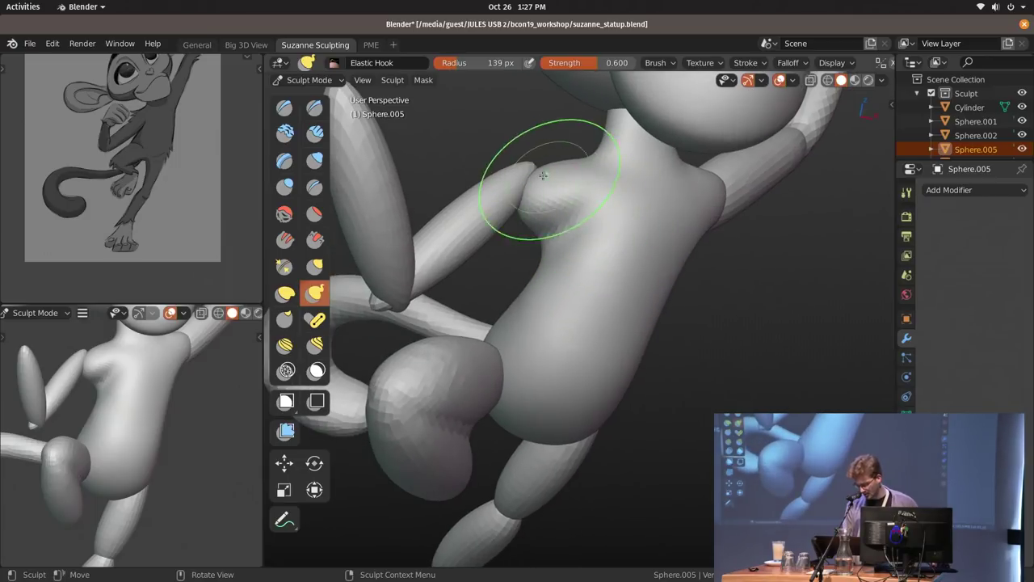
Select the lowered arm's upper segment in Object Mode and move and rotate it so it meets the torso's shoulder.
{"action": "key", "text": "ctrl+Tab"}
{"action": "middle_click_drag", "start_coordinate": [179, 388], "coordinate": [177, 422], "text": "ctrl"}
{"action": "left_click", "coordinate": [231, 397]}
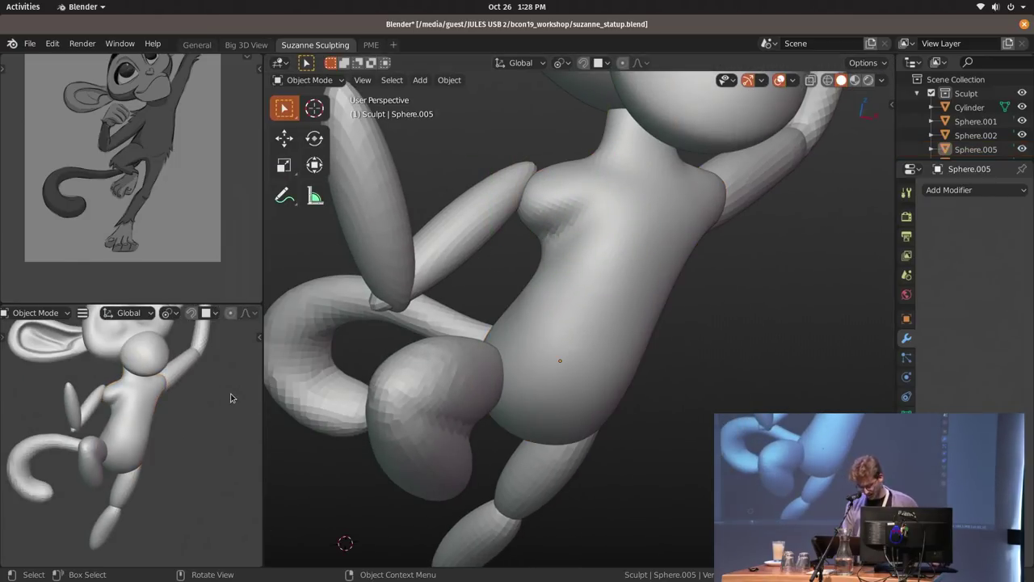
{"action": "key", "text": "ctrl+Tab"}
{"action": "key", "text": "ctrl+Tab"}
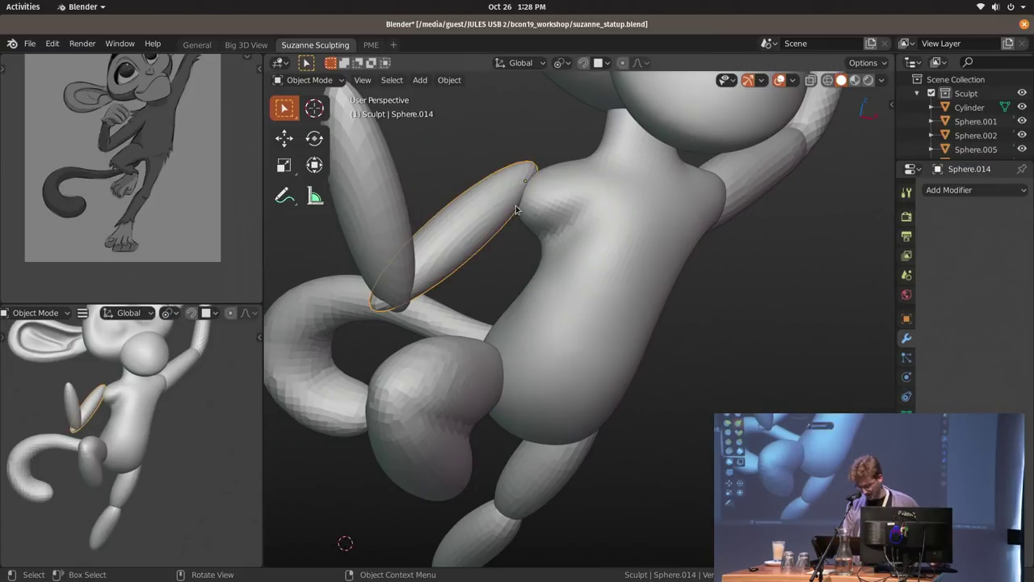
{"action": "key", "text": "r"}
{"action": "left_click", "coordinate": [624, 251]}
{"action": "key", "text": "r"}
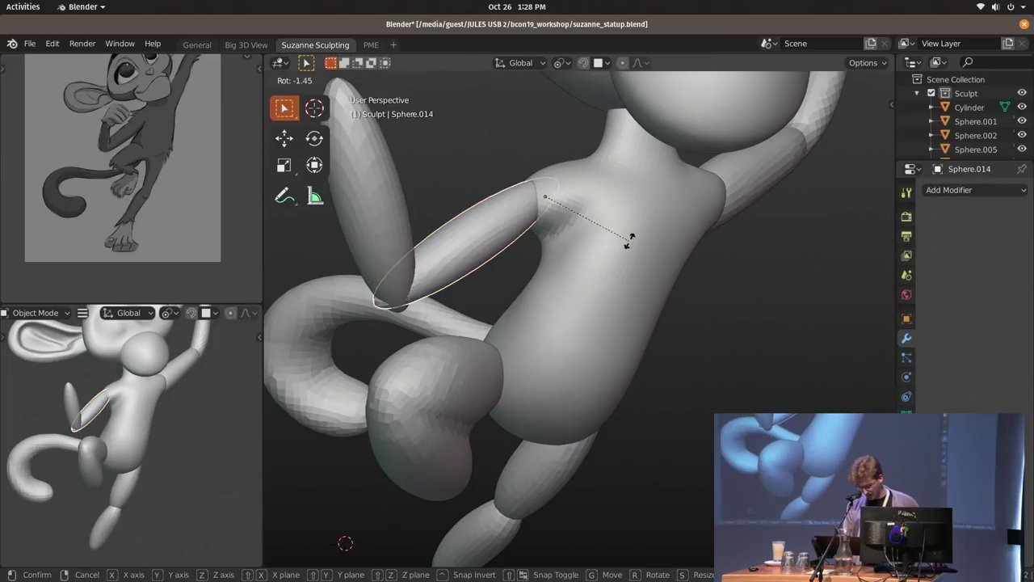
{"action": "left_click", "coordinate": [627, 241]}
Thicken the shoulder end of the lowered upper arm with the Inflate/Deflate brush at 221 px.
{"action": "key", "text": "ctrl+Tab"}
{"action": "middle_click_drag", "start_coordinate": [583, 221], "coordinate": [564, 185]}
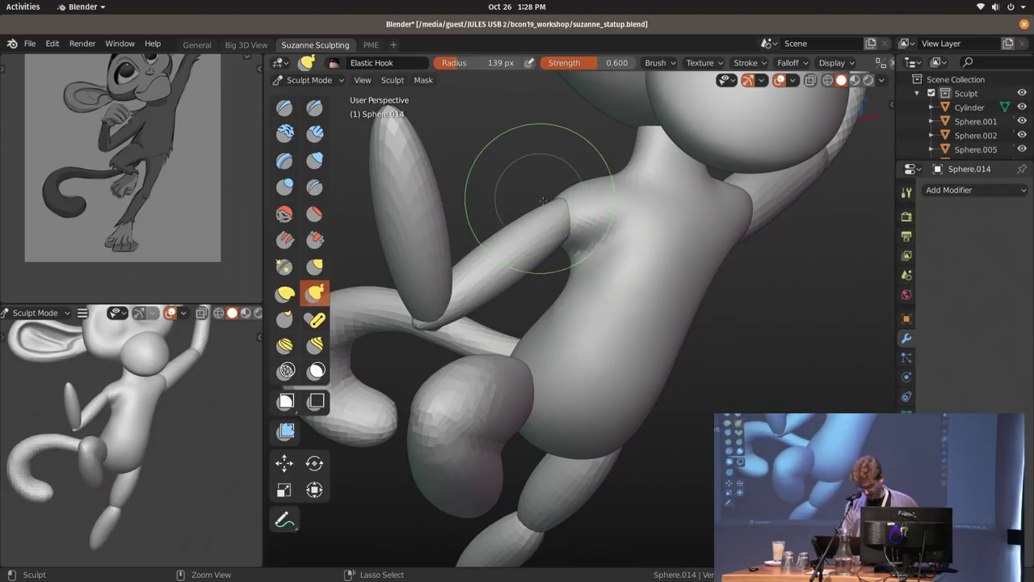
{"action": "key", "text": "i"}
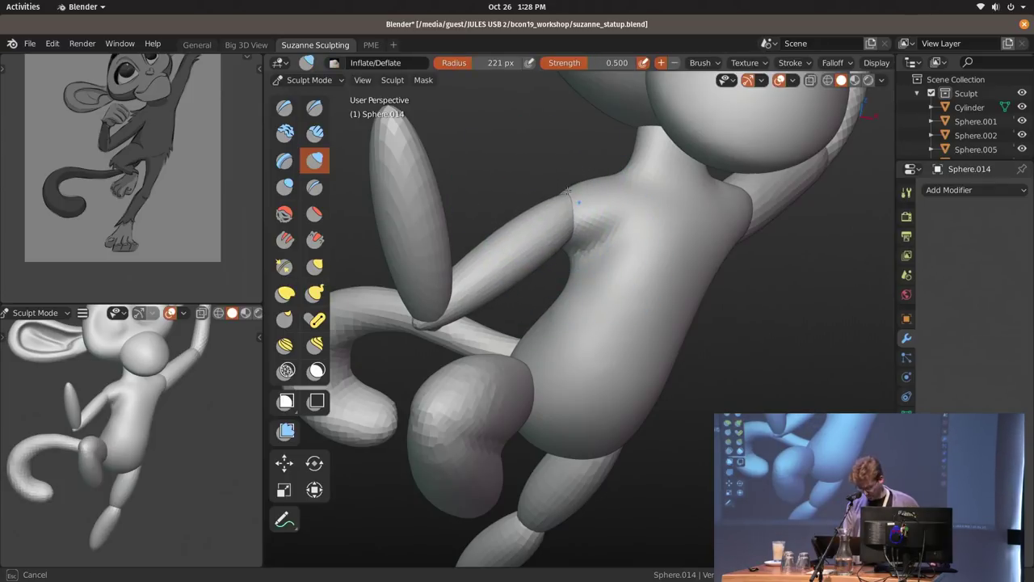
{"action": "mouse_move", "coordinate": [572, 216]}
{"action": "left_mouse_down"}
{"action": "mouse_move", "coordinate": [499, 273]}
{"action": "mouse_move", "coordinate": [564, 216]}
{"action": "left_mouse_up"}
{"action": "middle_click_drag", "start_coordinate": [566, 216], "coordinate": [611, 162]}
{"action": "left_click_drag", "start_coordinate": [611, 162], "coordinate": [566, 213]}
Refine the lowered arm's segments around the elbow with the Elastic Hook brush at 100 px.
{"action": "key", "text": "ctrl+Tab"}
{"action": "mouse_move", "coordinate": [582, 220]}
{"action": "middle_mouse_down"}
{"action": "mouse_move", "coordinate": [517, 214]}
{"action": "mouse_move", "coordinate": [529, 319]}
{"action": "mouse_move", "coordinate": [539, 223]}
{"action": "middle_mouse_up"}
{"action": "key", "text": "ctrl+Tab"}
{"action": "key", "text": "ctrl+Tab"}
{"action": "key", "text": "ctrl+Tab"}
{"action": "mouse_move", "coordinate": [541, 347]}
{"action": "middle_mouse_down"}
{"action": "mouse_move", "coordinate": [582, 243]}
{"action": "mouse_move", "coordinate": [472, 347]}
{"action": "middle_mouse_up"}
{"action": "key", "text": "f"}
{"action": "left_click", "coordinate": [621, 272]}
Join the lowered arm's forearm and upper arm into one mesh and remesh it in Sculpt Mode.
{"action": "key", "text": "ctrl+Tab"}
{"action": "left_click", "coordinate": [568, 232], "text": "shift"}
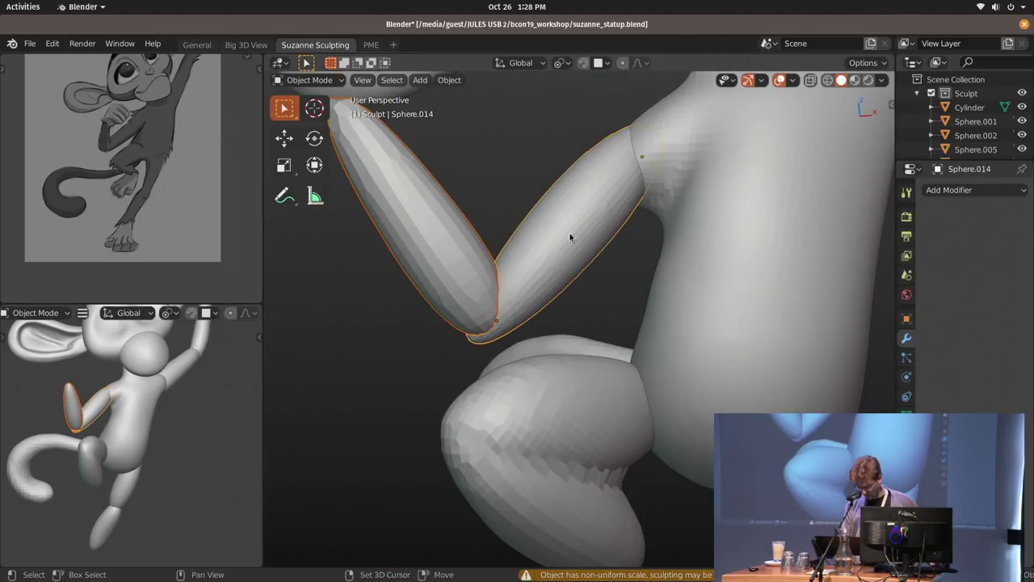
{"action": "middle_click_drag", "start_coordinate": [568, 232], "coordinate": [585, 224]}
{"action": "key", "text": "ctrl+Tab"}
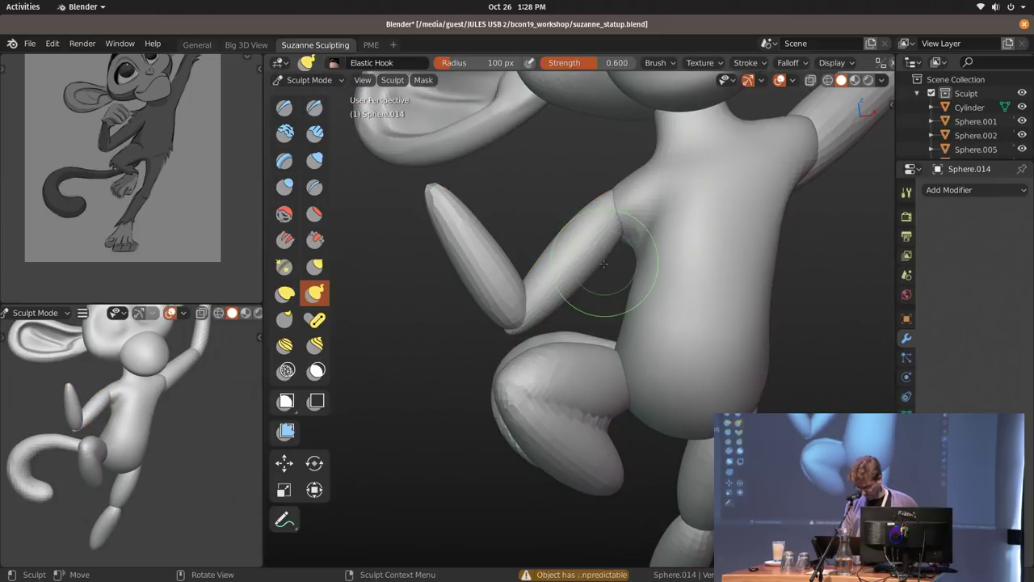
{"action": "middle_click_drag", "start_coordinate": [646, 288], "coordinate": [529, 298]}
Shape the joined lowered arm near the shoulder and forearm tip with the Elastic Hook brush at about 139 to 198 px.
{"action": "key", "text": "f"}
{"action": "left_click", "coordinate": [605, 293]}
{"action": "middle_click_drag", "start_coordinate": [605, 292], "coordinate": [566, 230]}
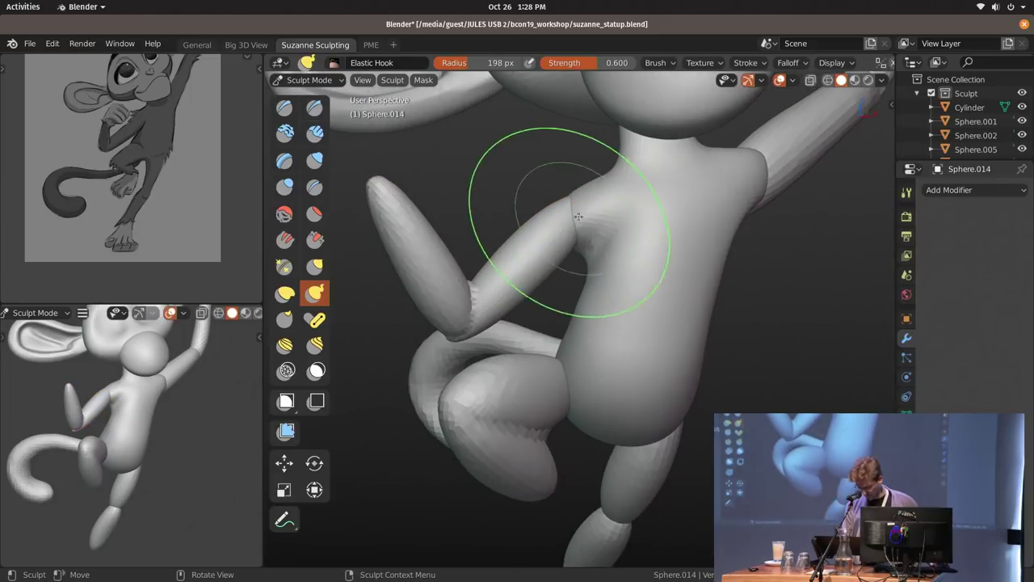
{"action": "left_click_drag", "start_coordinate": [583, 213], "coordinate": [593, 204]}
{"action": "middle_click_drag", "start_coordinate": [541, 249], "coordinate": [583, 222]}
{"action": "key", "text": "f"}
{"action": "left_click", "coordinate": [551, 219]}
{"action": "left_click_drag", "start_coordinate": [462, 145], "coordinate": [471, 142]}
{"action": "middle_click_drag", "start_coordinate": [625, 255], "coordinate": [576, 247], "text": "shift"}
{"action": "middle_click_drag", "start_coordinate": [594, 214], "coordinate": [625, 270], "text": "ctrl"}
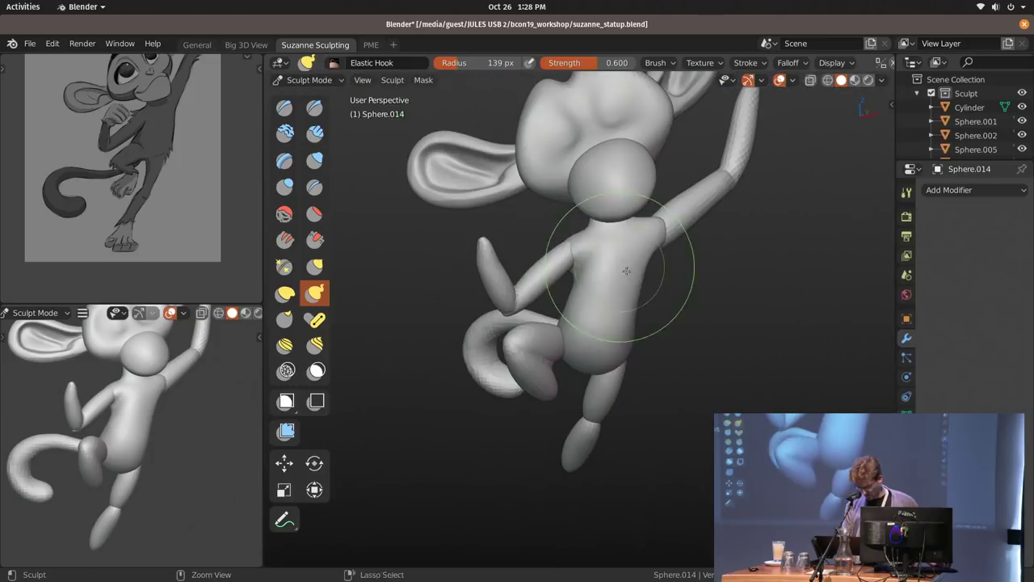
Select the raised arm in Object Mode and rescale it to fit its shoulder.
{"action": "key", "text": "ctrl+Tab"}
{"action": "middle_click_drag", "start_coordinate": [671, 222], "coordinate": [719, 190], "text": "ctrl"}
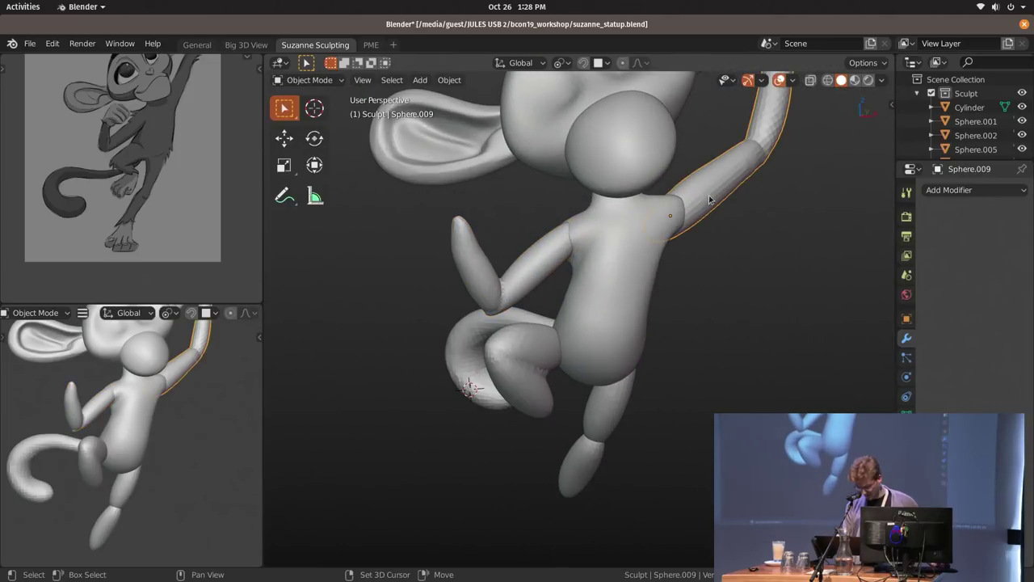
{"action": "scroll", "coordinate": [138, 422], "scroll_direction": "up", "scroll_amount": 3}
{"action": "key", "text": "s"}
{"action": "left_click", "coordinate": [702, 259]}
{"action": "scroll", "coordinate": [166, 412], "scroll_direction": "down", "scroll_amount": 3}
Adjust the raised arm's shape with the Elastic Hook brush at about 146 px.
{"action": "key", "text": "ctrl+Tab"}
{"action": "mouse_move", "coordinate": [689, 271]}
{"action": "middle_mouse_down", "text": "shift"}
{"action": "mouse_move", "coordinate": [677, 281]}
{"action": "mouse_move", "coordinate": [576, 261]}
{"action": "middle_mouse_up", "text": "shift"}
{"action": "key", "text": "f"}
{"action": "left_click", "coordinate": [635, 194]}
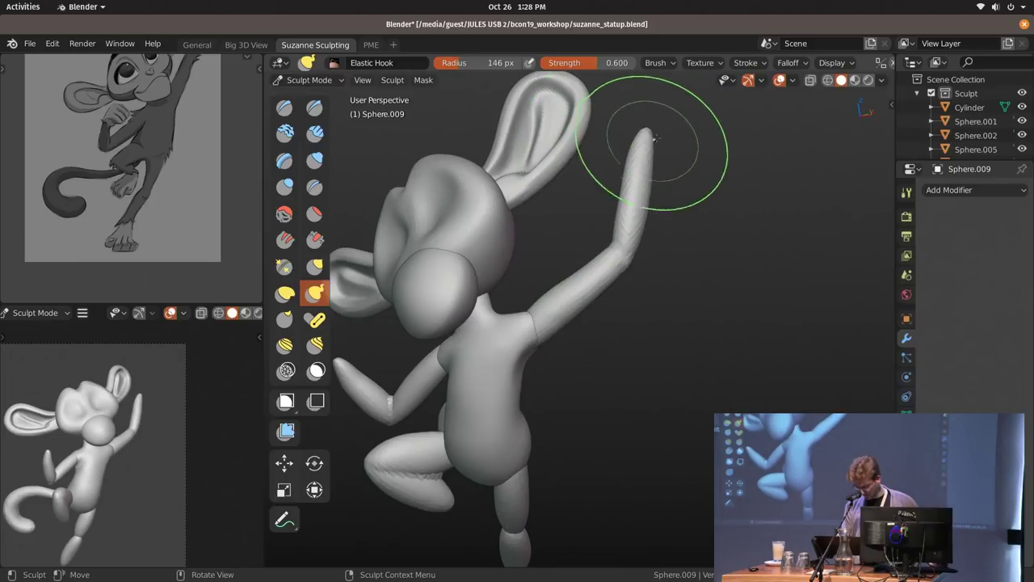
{"action": "middle_click_drag", "start_coordinate": [622, 248], "coordinate": [664, 263]}
Deselect everything in Object Mode, place the 3D cursor at the raised arm's tip and add a cube there.
{"action": "key", "text": "ctrl+Tab"}
{"action": "key", "text": "alt+a"}
{"action": "mouse_move", "coordinate": [595, 360]}
{"action": "middle_mouse_down", "text": "shift"}
{"action": "mouse_move", "coordinate": [651, 296]}
{"action": "mouse_move", "coordinate": [638, 254]}
{"action": "middle_mouse_up", "text": "shift"}
{"action": "middle_click_drag", "start_coordinate": [680, 94], "coordinate": [615, 231], "text": "shift"}
{"action": "scroll", "coordinate": [622, 222], "scroll_direction": "up", "scroll_amount": 4}
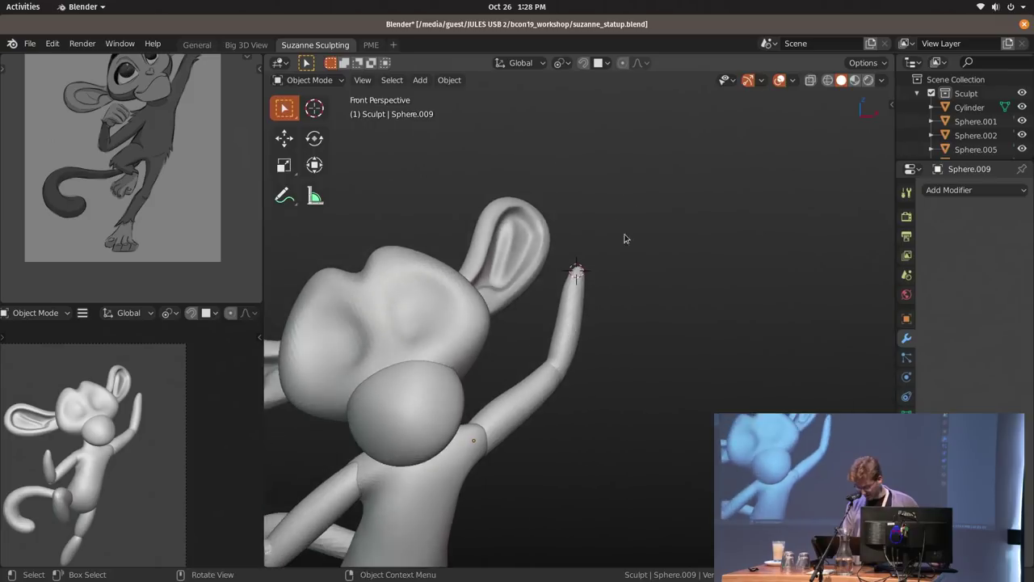
{"action": "key", "text": "shift+a"}
{"action": "left_click", "coordinate": [702, 237]}
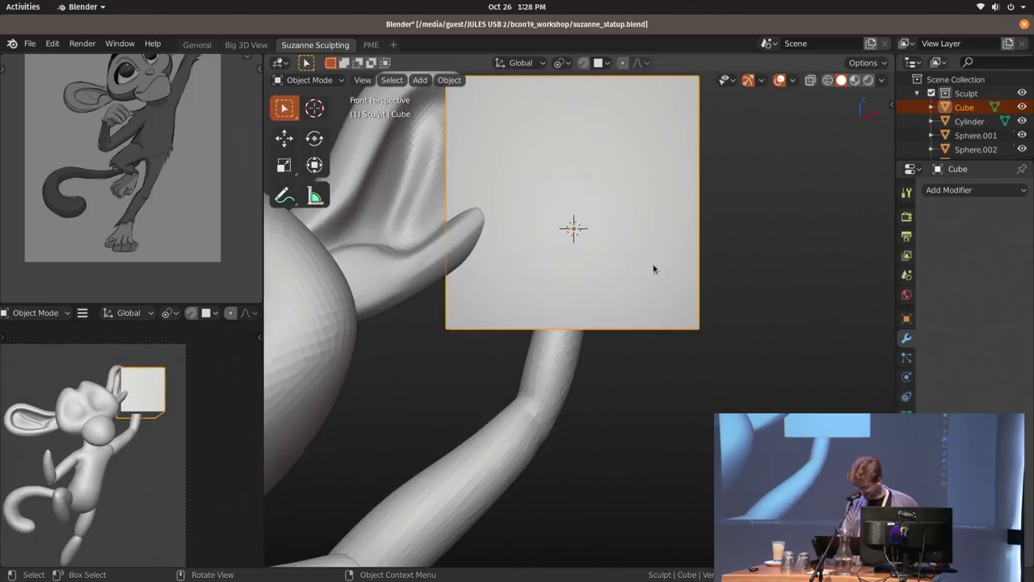
Scale the new cube down to hand size at the end of the raised arm.
{"action": "key", "text": "s"}
{"action": "left_click", "coordinate": [605, 266]}
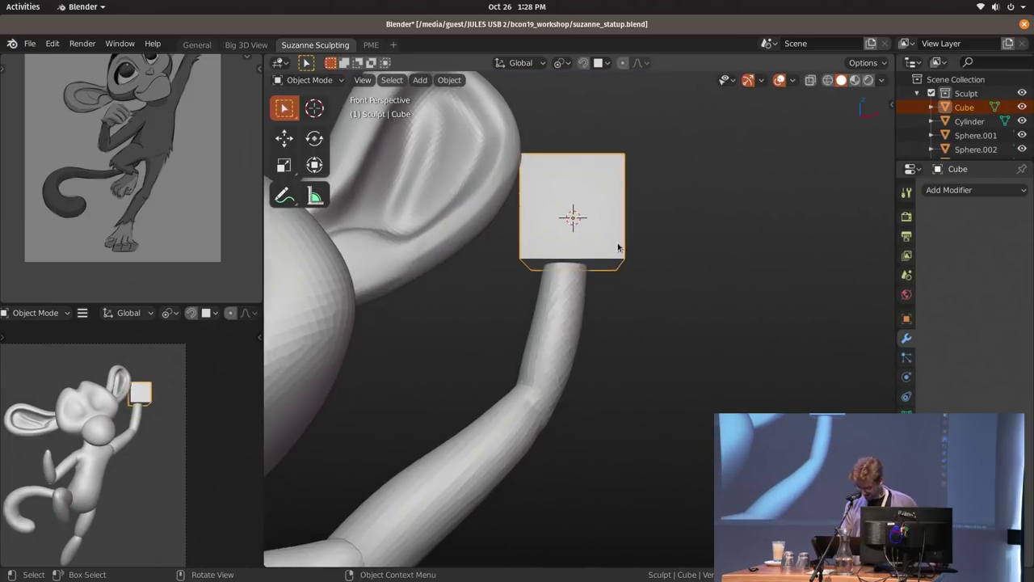
{"action": "scroll", "coordinate": [571, 211], "scroll_direction": "up", "scroll_amount": 1}
{"action": "key", "text": "s"}
{"action": "left_click", "coordinate": [620, 229]}
{"action": "scroll", "coordinate": [179, 242], "scroll_direction": "up", "scroll_amount": 3}
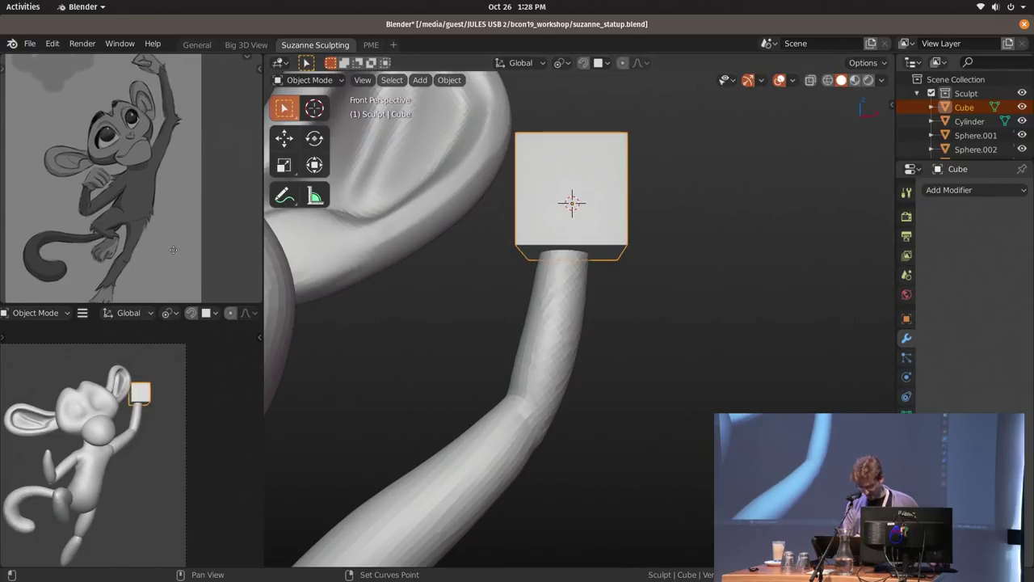
Bring the reference drawing's raised hand into view and rotate the cube to follow that hand's orientation.
{"action": "middle_click_drag", "start_coordinate": [179, 242], "coordinate": [179, 233], "text": "ctrl"}
{"action": "middle_click_drag", "start_coordinate": [179, 233], "coordinate": [182, 275]}
{"action": "key", "text": "r"}
{"action": "key", "text": "r"}
{"action": "left_click", "coordinate": [692, 245]}
{"action": "middle_click_drag", "start_coordinate": [691, 245], "coordinate": [661, 246]}
{"action": "scroll", "coordinate": [661, 246], "scroll_direction": "up", "scroll_amount": 2}
Taper the cube toward the wrist by scaling its wrist-side face in Edit Mode.
{"action": "key", "text": "Tab"}
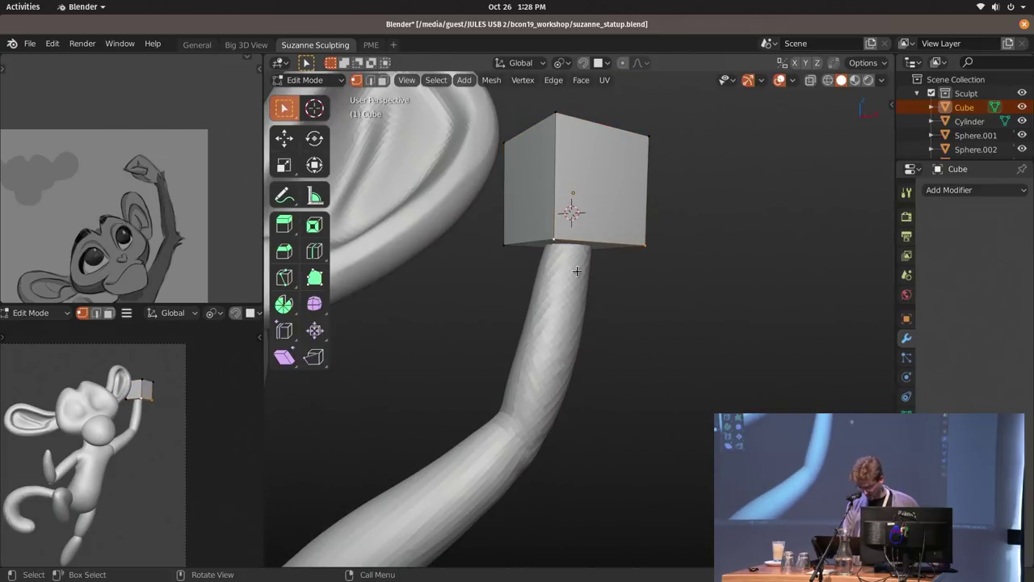
{"action": "key", "text": "period"}
{"action": "left_click", "coordinate": [606, 162]}
{"action": "key", "text": "s"}
{"action": "left_click", "coordinate": [682, 260]}
{"action": "mouse_move", "coordinate": [682, 260]}
{"action": "middle_mouse_down"}
{"action": "mouse_move", "coordinate": [617, 251]}
{"action": "mouse_move", "coordinate": [662, 262]}
{"action": "middle_mouse_up"}
{"action": "key", "text": "Tab"}
Duplicate the tapered cube, then rotate and move the copy above it to form the bent part of the hand.
{"action": "key", "text": "shift+d"}
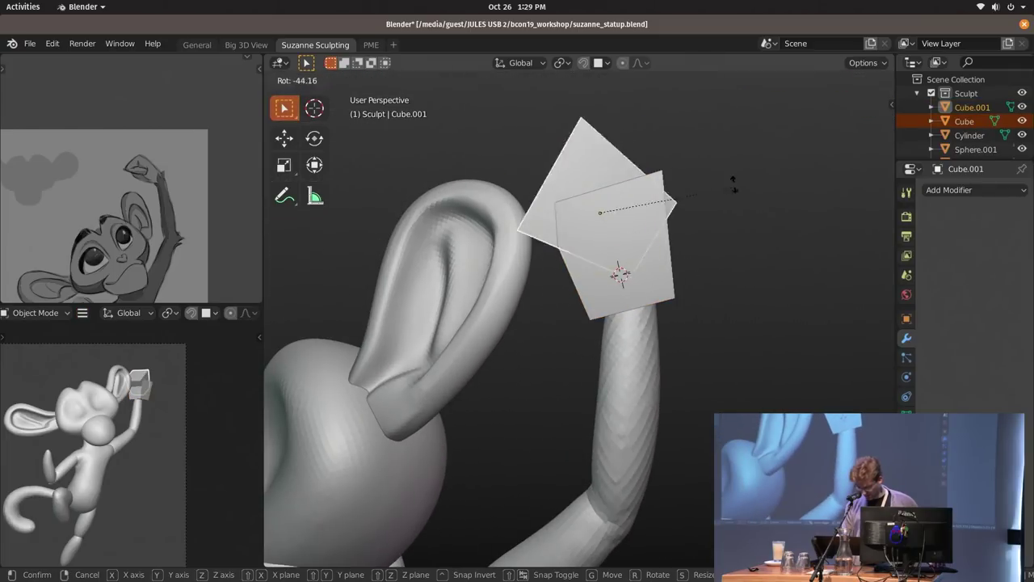
{"action": "left_click", "coordinate": [693, 191]}
{"action": "middle_click_drag", "start_coordinate": [693, 191], "coordinate": [665, 342]}
{"action": "key", "text": "g"}
{"action": "left_click", "coordinate": [607, 349]}
{"action": "key", "text": "r"}
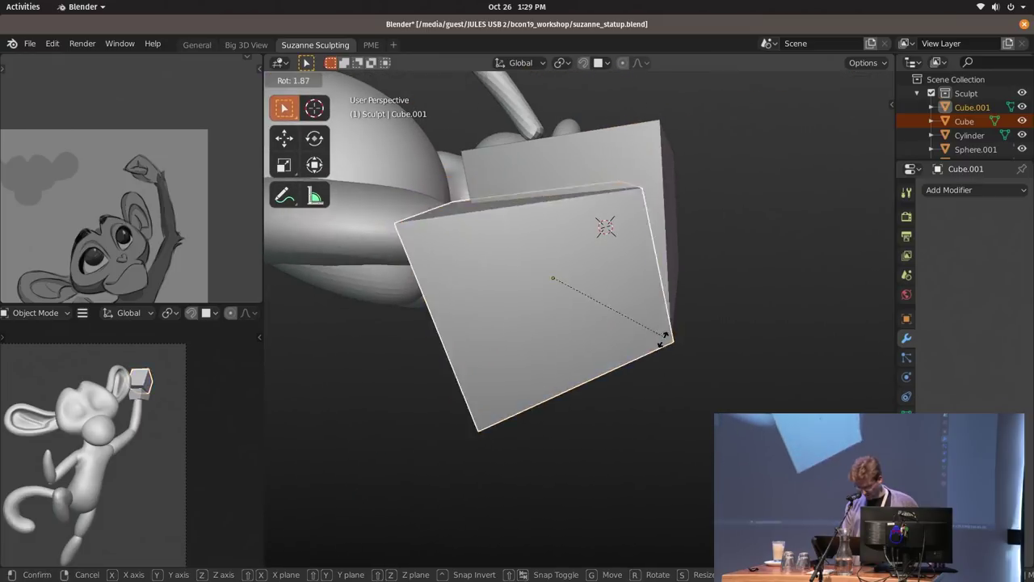
{"action": "left_click", "coordinate": [624, 272]}
Scale the duplicated cube's tapered face up in Edit Mode.
{"action": "mouse_move", "coordinate": [624, 272]}
{"action": "middle_mouse_down"}
{"action": "mouse_move", "coordinate": [642, 247]}
{"action": "mouse_move", "coordinate": [655, 266]}
{"action": "mouse_move", "coordinate": [678, 270]}
{"action": "mouse_move", "coordinate": [671, 288]}
{"action": "mouse_move", "coordinate": [605, 267]}
{"action": "mouse_move", "coordinate": [628, 253]}
{"action": "mouse_move", "coordinate": [662, 261]}
{"action": "mouse_move", "coordinate": [638, 266]}
{"action": "middle_mouse_up"}
{"action": "key", "text": "Tab"}
{"action": "key", "text": "s"}
{"action": "left_click", "coordinate": [683, 293]}
{"action": "key", "text": "Tab"}
Rescale the duplicated cube as a whole in Object Mode to proportion the upper part of the hand.
{"action": "key", "text": "s"}
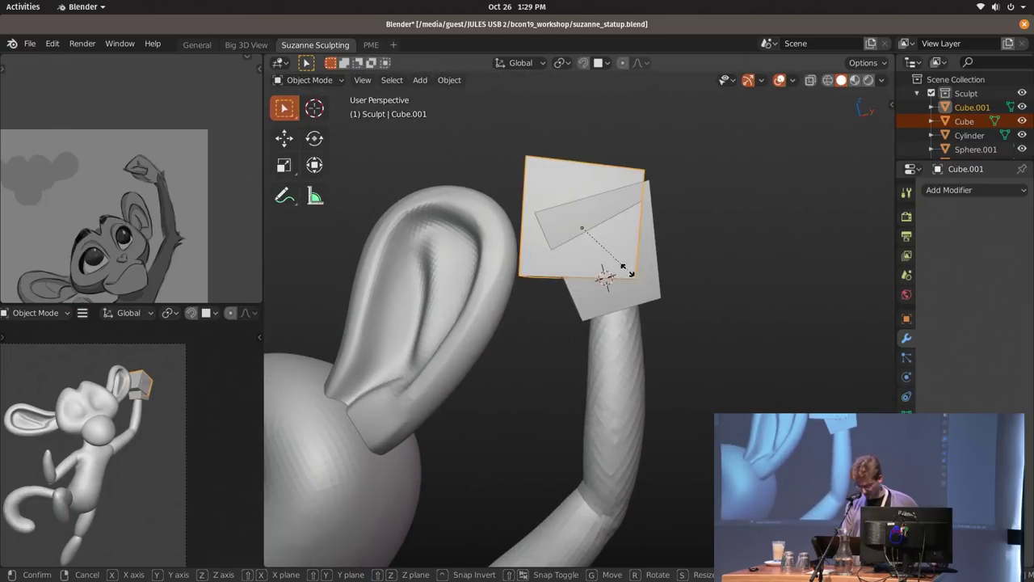
{"action": "left_click", "coordinate": [640, 272]}
{"action": "key", "text": "s"}
{"action": "key", "text": "z"}
{"action": "key", "text": "z"}
{"action": "right_click", "coordinate": [653, 271]}
{"action": "key", "text": "s"}
{"action": "left_click", "coordinate": [653, 271]}
Join the two hand cubes into one object, apply its transform and switch to Sculpt Mode.
{"action": "middle_click_drag", "start_coordinate": [647, 280], "coordinate": [715, 243]}
{"action": "left_click", "coordinate": [563, 265]}
{"action": "left_click", "coordinate": [580, 241]}
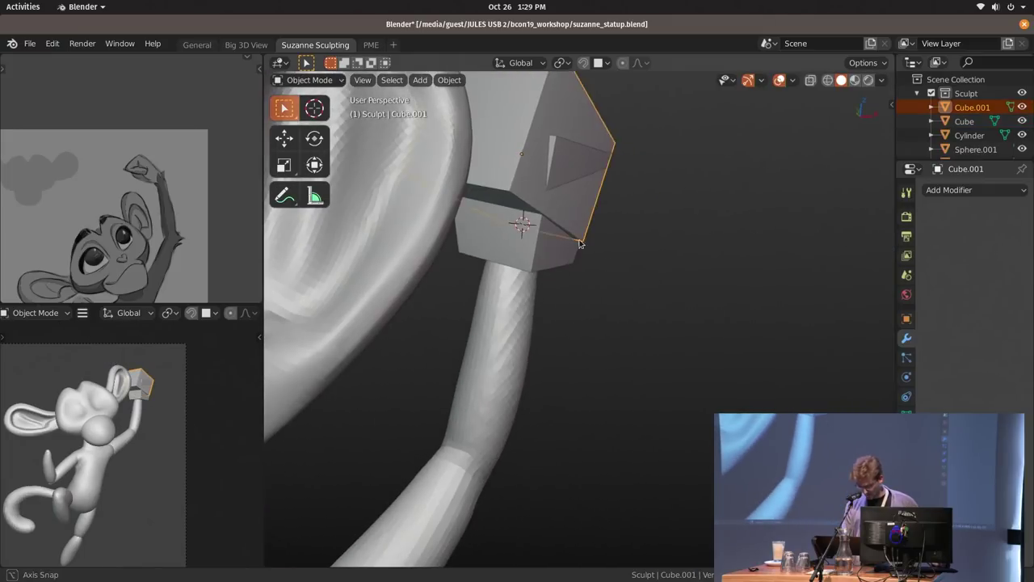
{"action": "middle_click_drag", "start_coordinate": [579, 243], "coordinate": [573, 256]}
{"action": "left_click", "coordinate": [574, 256], "text": "shift"}
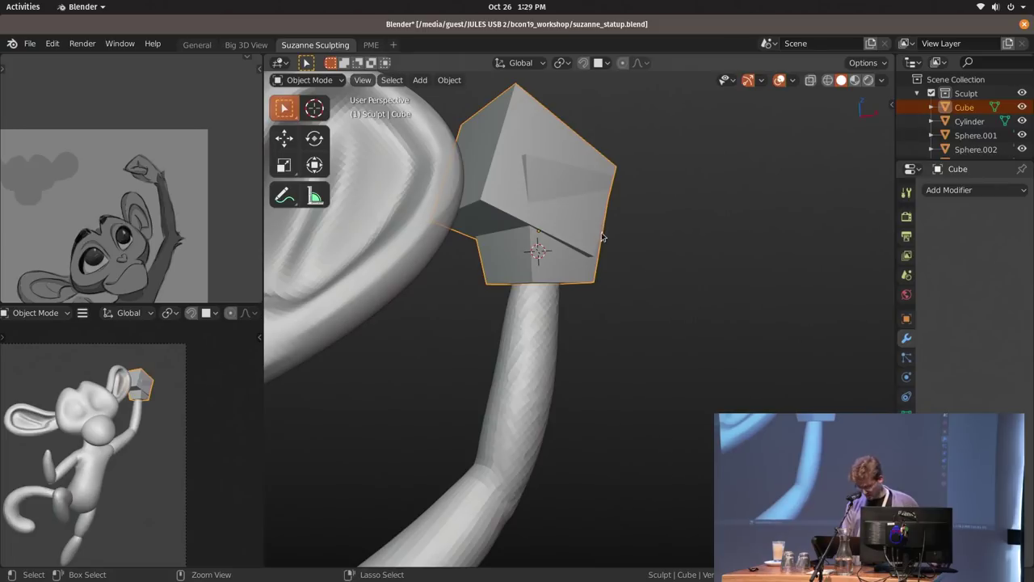
{"action": "key", "text": "ctrl+a"}
{"action": "left_click", "coordinate": [595, 247]}
{"action": "key", "text": "ctrl+Tab"}
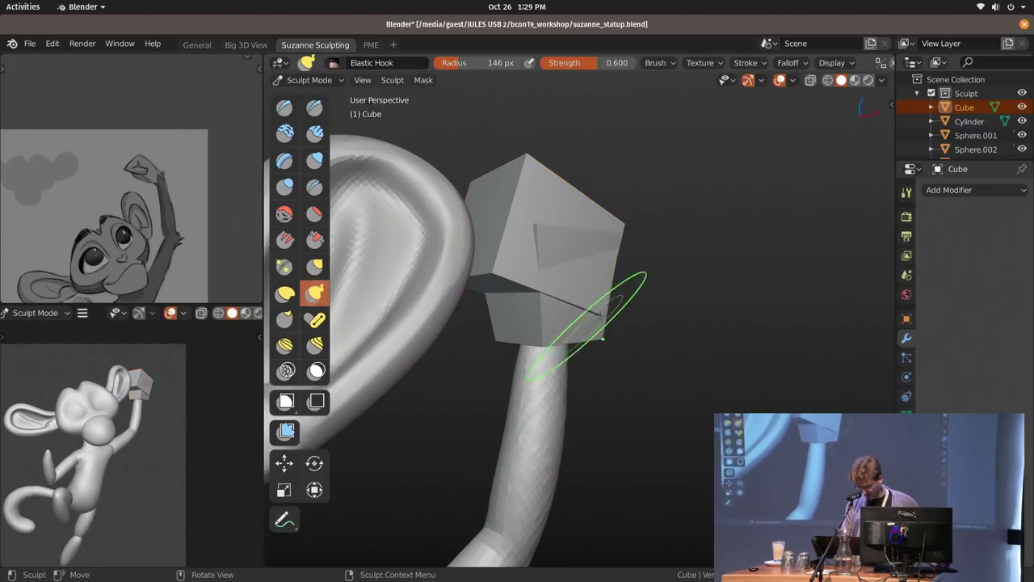
Try remeshing the joined hand block at its existing voxel size and undo it.
{"action": "key", "text": "ctrl+r"}
{"action": "scroll", "coordinate": [622, 287], "scroll_direction": "up", "scroll_amount": 2}
{"action": "key", "text": "ctrl+z"}
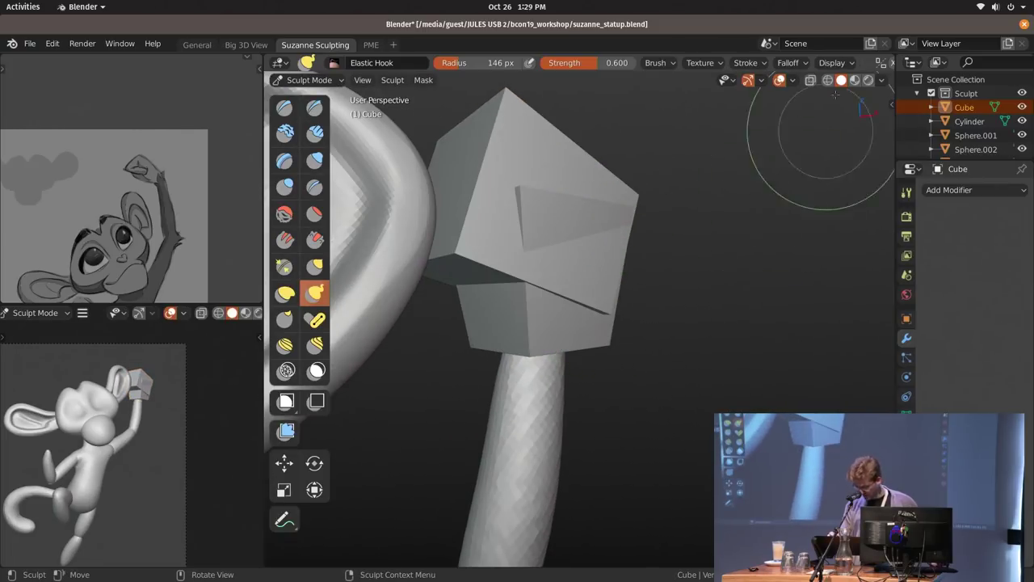
Remesh the hand block with a voxel size of 0.06 m.
{"action": "middle_click_drag", "start_coordinate": [835, 66], "coordinate": [696, 69]}
{"action": "left_click", "coordinate": [835, 62]}
{"action": "left_click", "coordinate": [879, 63]}
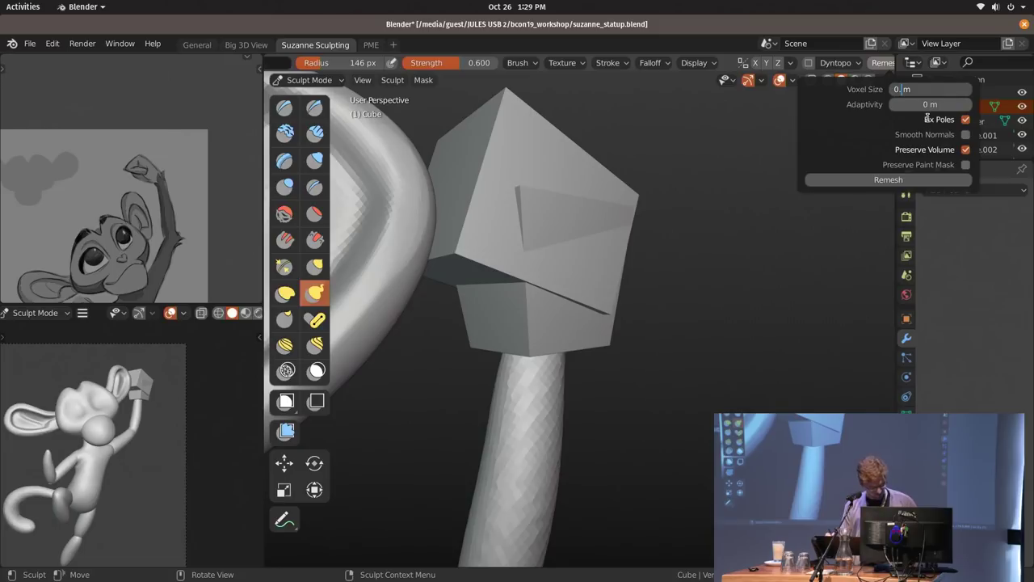
{"action": "left_click", "coordinate": [889, 180]}
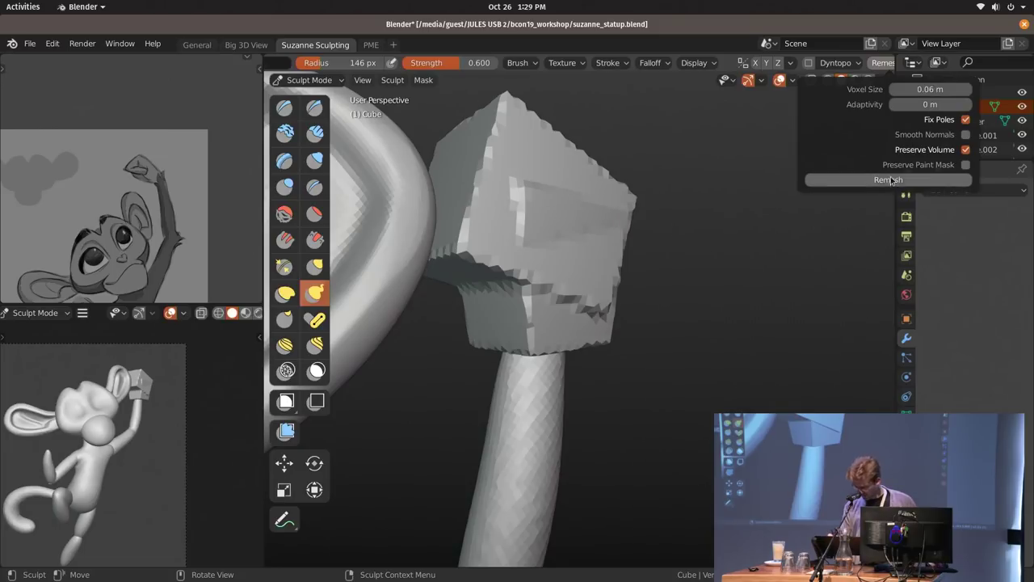
Start blending the hand block's wrist and palm sides with the Elastic Hook brush at about 141 to 146 px.
{"action": "left_click_drag", "start_coordinate": [589, 279], "coordinate": [603, 272]}
{"action": "key", "text": "f"}
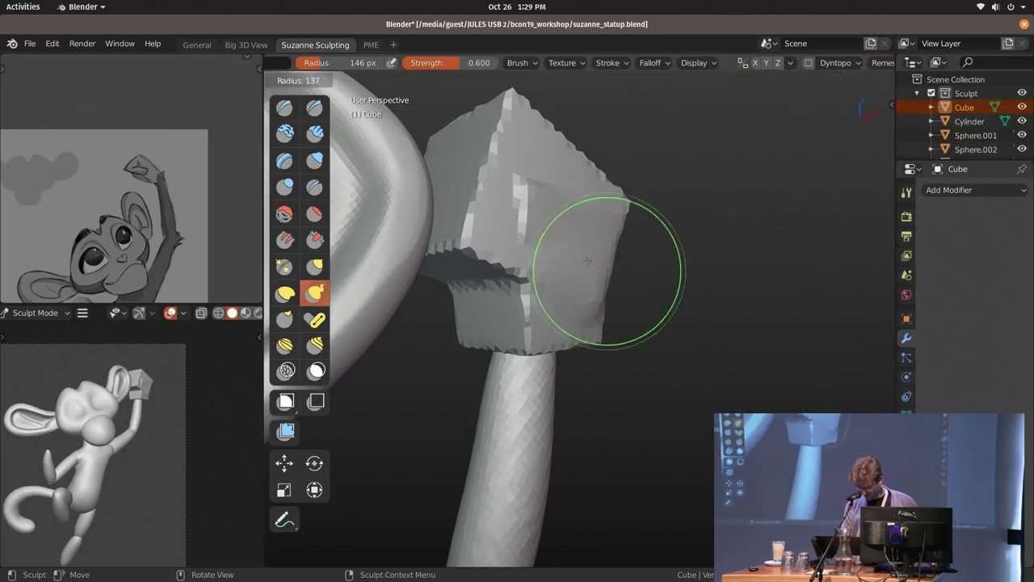
{"action": "left_click", "coordinate": [605, 270]}
{"action": "middle_click_drag", "start_coordinate": [598, 241], "coordinate": [574, 230]}
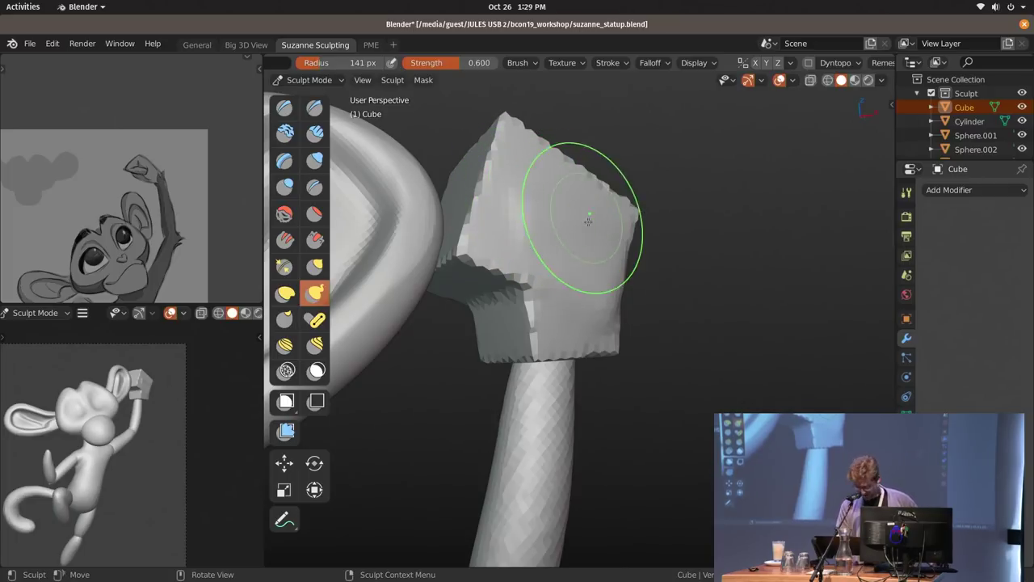
{"action": "mouse_move", "coordinate": [625, 233]}
{"action": "middle_mouse_down"}
{"action": "mouse_move", "coordinate": [661, 282]}
{"action": "mouse_move", "coordinate": [655, 267]}
{"action": "middle_mouse_up"}
Reshape the hand block from several sides with the Elastic Hook brush at about 121 px.
{"action": "key", "text": "f"}
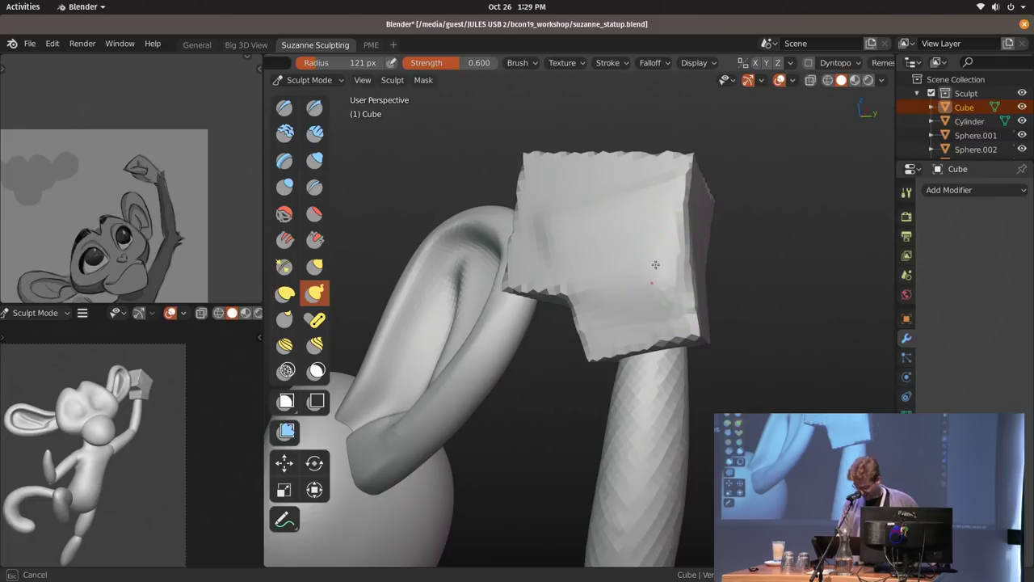
{"action": "left_click", "coordinate": [588, 236]}
{"action": "middle_click_drag", "start_coordinate": [588, 235], "coordinate": [706, 269]}
{"action": "middle_click_drag", "start_coordinate": [780, 300], "coordinate": [610, 292]}
{"action": "middle_click_drag", "start_coordinate": [598, 169], "coordinate": [601, 347]}
{"action": "middle_click_drag", "start_coordinate": [412, 388], "coordinate": [692, 411]}
{"action": "middle_click_drag", "start_coordinate": [488, 229], "coordinate": [604, 291]}
Move the hand block up and away from the raised arm's tip in Object Mode and select all objects.
{"action": "key", "text": "ctrl+Tab"}
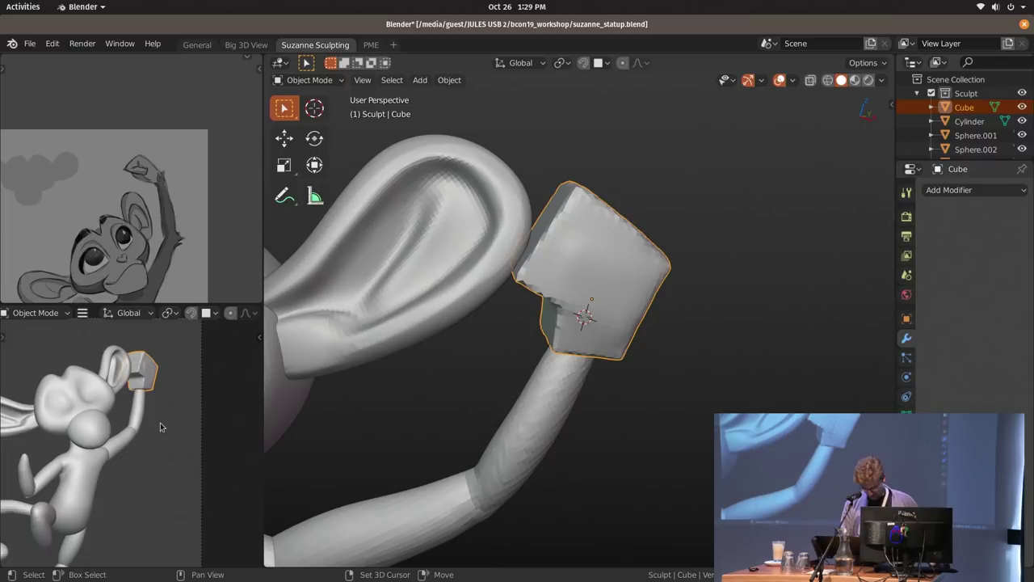
{"action": "mouse_move", "coordinate": [650, 309]}
{"action": "middle_mouse_down"}
{"action": "mouse_move", "coordinate": [665, 323]}
{"action": "mouse_move", "coordinate": [668, 302]}
{"action": "mouse_move", "coordinate": [654, 325]}
{"action": "middle_mouse_up"}
{"action": "key", "text": "g"}
{"action": "left_click", "coordinate": [700, 214]}
{"action": "middle_click_drag", "start_coordinate": [208, 373], "coordinate": [199, 404], "text": "ctrl"}
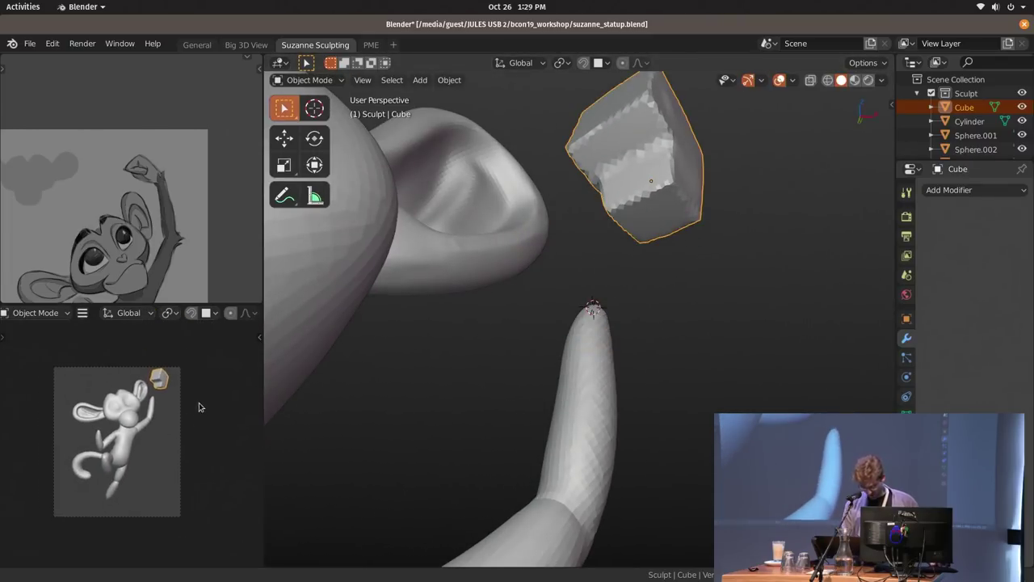
{"action": "key", "text": "a"}
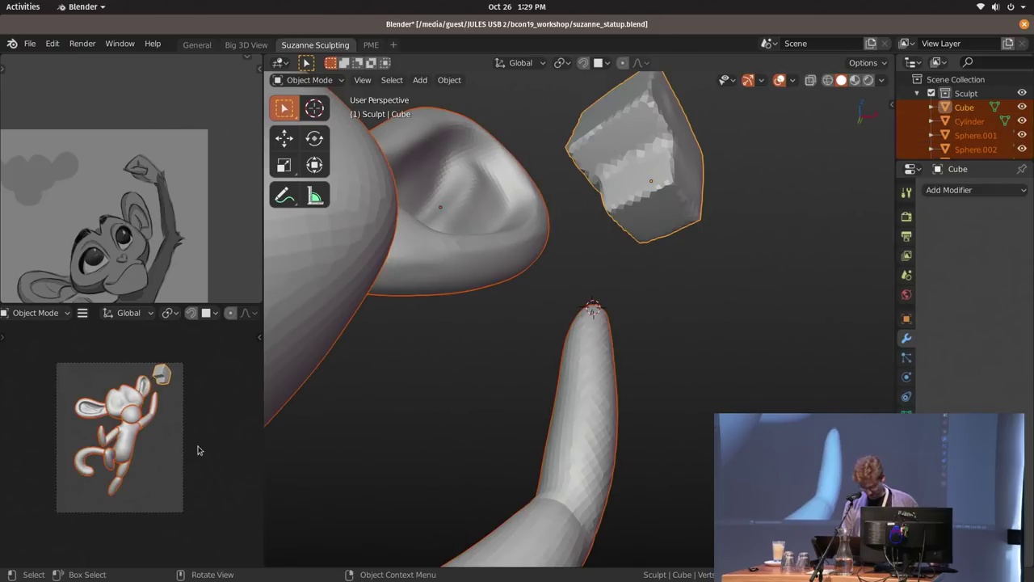
Move the hand block down toward the tip of the raised arm, positioning it from several views.
{"action": "key", "text": "g"}
{"action": "left_click", "coordinate": [186, 459]}
{"action": "left_click", "coordinate": [653, 233]}
{"action": "middle_click_drag", "start_coordinate": [652, 234], "coordinate": [654, 301]}
{"action": "key", "text": "g"}
{"action": "left_click", "coordinate": [628, 350]}
{"action": "middle_click_drag", "start_coordinate": [628, 352], "coordinate": [648, 234], "text": "shift"}
{"action": "middle_click_drag", "start_coordinate": [187, 299], "coordinate": [197, 188]}
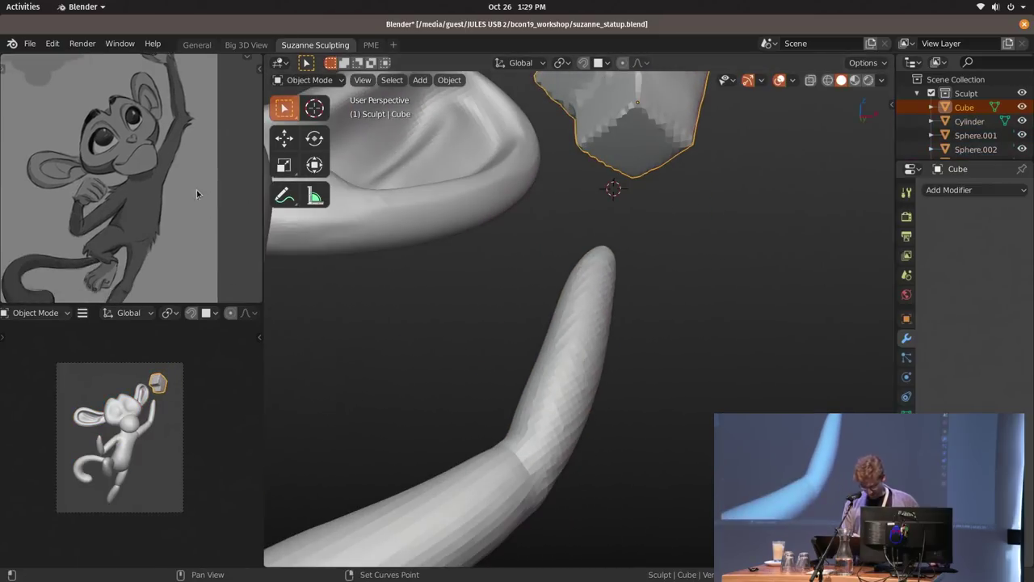
{"action": "scroll", "coordinate": [596, 272], "scroll_direction": "down", "scroll_amount": 2}
{"action": "middle_click_drag", "start_coordinate": [596, 272], "coordinate": [670, 251]}
{"action": "key", "text": "g"}
{"action": "left_click", "coordinate": [659, 256]}
Rotate the raised arm from the side and from other angles so that it points toward the hand block.
{"action": "left_click", "coordinate": [570, 395]}
{"action": "middle_click_drag", "start_coordinate": [552, 484], "coordinate": [610, 300], "text": "shift"}
{"action": "scroll", "coordinate": [622, 290], "scroll_direction": "down", "scroll_amount": 2}
{"action": "middle_click_drag", "start_coordinate": [687, 277], "coordinate": [640, 293]}
{"action": "scroll", "coordinate": [598, 345], "scroll_direction": "down", "scroll_amount": 2}
{"action": "key", "text": "r"}
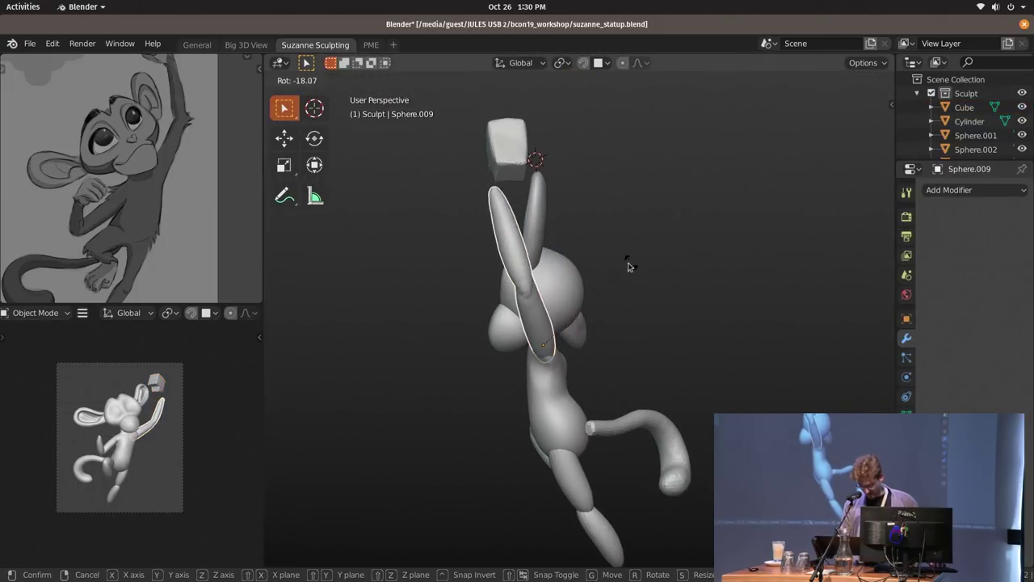
{"action": "left_click", "coordinate": [633, 286]}
{"action": "key", "text": "r"}
{"action": "left_click", "coordinate": [606, 291]}
{"action": "scroll", "coordinate": [607, 291], "scroll_direction": "up", "scroll_amount": 2}
{"action": "middle_click_drag", "start_coordinate": [606, 292], "coordinate": [633, 301]}
Rotate the raised arm further and scale it to match the reference pose.
{"action": "key", "text": "r"}
{"action": "left_click", "coordinate": [639, 294]}
{"action": "key", "text": "s"}
{"action": "left_click", "coordinate": [645, 313]}
{"action": "key", "text": "r"}
{"action": "left_click", "coordinate": [657, 297]}
{"action": "key", "text": "r"}
{"action": "left_click", "coordinate": [629, 225]}
Select the hand block and move it onto the tip of the raised arm.
{"action": "left_click", "coordinate": [533, 122]}
{"action": "middle_click_drag", "start_coordinate": [594, 166], "coordinate": [602, 273]}
{"action": "key", "text": "g"}
{"action": "left_click", "coordinate": [609, 210]}
{"action": "key", "text": "g"}
{"action": "left_click", "coordinate": [586, 269]}
Rotate the ear beside the raised arm and reposition it on the head.
{"action": "mouse_move", "coordinate": [448, 326]}
{"action": "middle_mouse_down"}
{"action": "mouse_move", "coordinate": [584, 243]}
{"action": "mouse_move", "coordinate": [605, 316]}
{"action": "mouse_move", "coordinate": [596, 406]}
{"action": "mouse_move", "coordinate": [622, 389]}
{"action": "middle_mouse_up"}
{"action": "key", "text": "r"}
{"action": "left_click", "coordinate": [606, 377]}
{"action": "key", "text": "r"}
{"action": "left_click", "coordinate": [602, 395]}
{"action": "key", "text": "g"}
{"action": "left_click", "coordinate": [606, 391]}
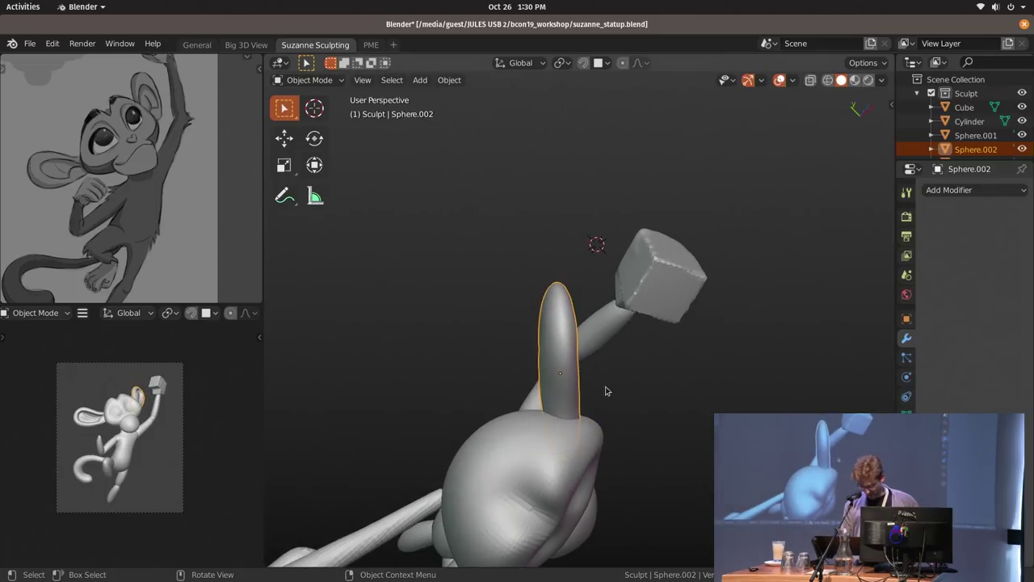
Adjust the tilt and position of the raised-arm-side ear from another angle.
{"action": "middle_click_drag", "start_coordinate": [158, 426], "coordinate": [194, 448], "text": "ctrl"}
{"action": "mouse_move", "coordinate": [194, 448]}
{"action": "middle_mouse_down", "text": "ctrl"}
{"action": "mouse_move", "coordinate": [210, 422]}
{"action": "mouse_move", "coordinate": [181, 454]}
{"action": "middle_mouse_up", "text": "ctrl"}
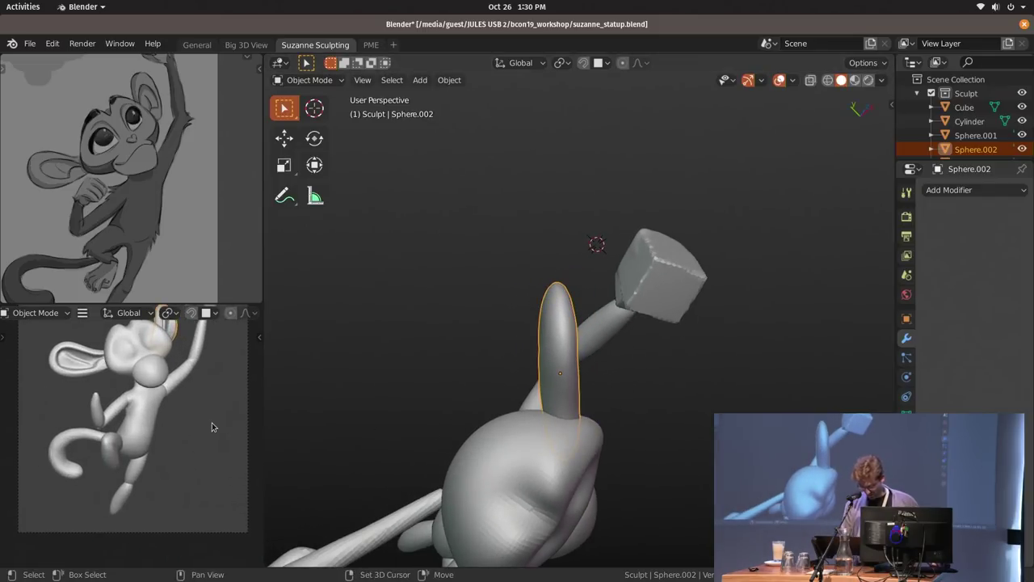
{"action": "middle_click_drag", "start_coordinate": [614, 363], "coordinate": [566, 291]}
{"action": "key", "text": "r"}
{"action": "key", "text": "r"}
{"action": "left_click", "coordinate": [566, 301]}
{"action": "key", "text": "g"}
{"action": "left_click", "coordinate": [559, 296]}
Reshape the opposite, large ear in Sculpt Mode with the Elastic Hook brush at about 167 to 194 px.
{"action": "middle_click_drag", "start_coordinate": [646, 279], "coordinate": [792, 263]}
{"action": "key", "text": "alt+a"}
{"action": "mouse_move", "coordinate": [552, 261]}
{"action": "middle_mouse_down"}
{"action": "mouse_move", "coordinate": [402, 301]}
{"action": "mouse_move", "coordinate": [646, 282]}
{"action": "middle_mouse_up"}
{"action": "key", "text": "ctrl+Tab"}
{"action": "middle_click_drag", "start_coordinate": [541, 233], "coordinate": [507, 248]}
{"action": "key", "text": "f"}
{"action": "left_click", "coordinate": [526, 230]}
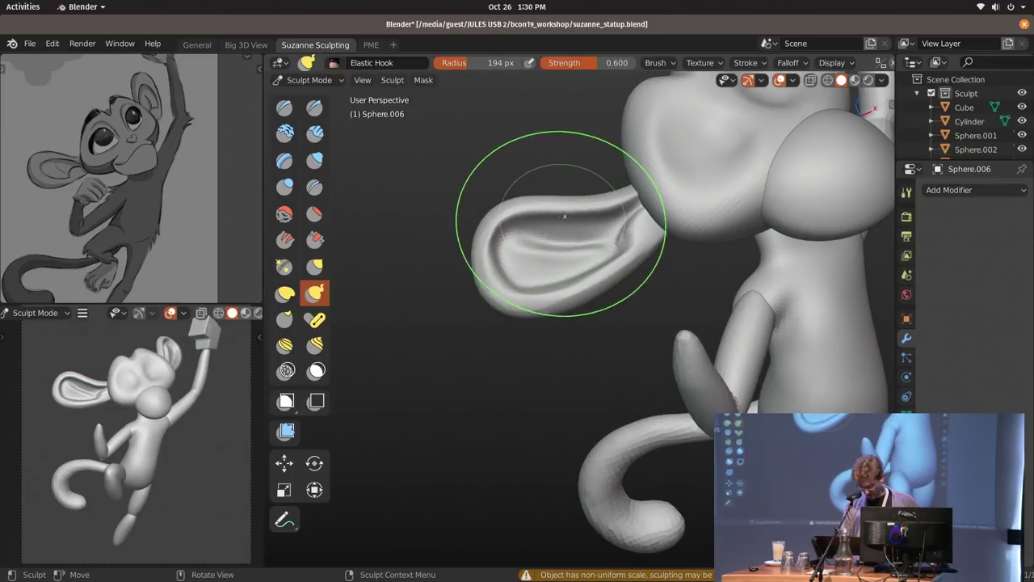
{"action": "key", "text": "f"}
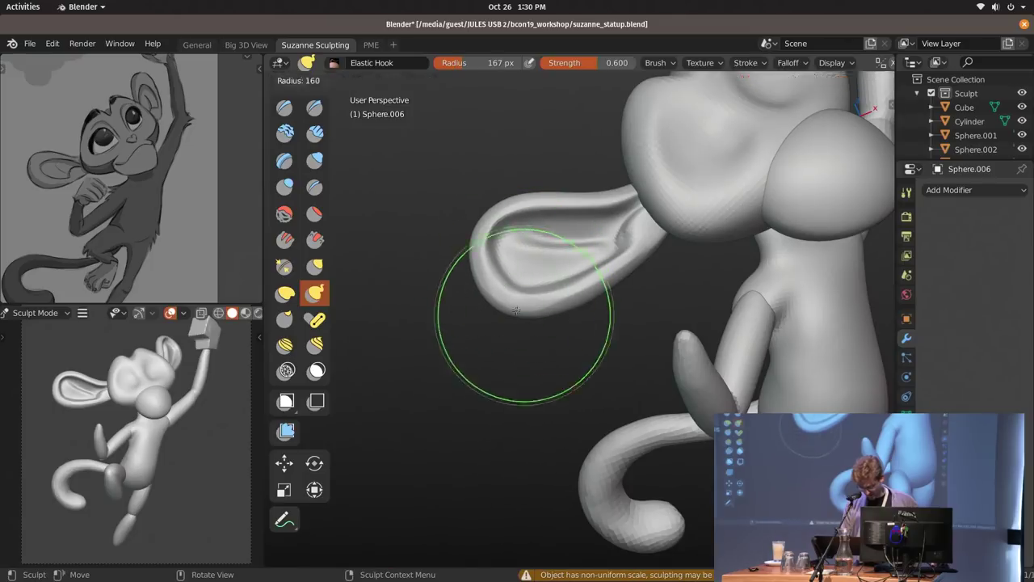
{"action": "key", "text": "Escape"}
{"action": "middle_click_drag", "start_coordinate": [523, 243], "coordinate": [554, 261], "text": "shift"}
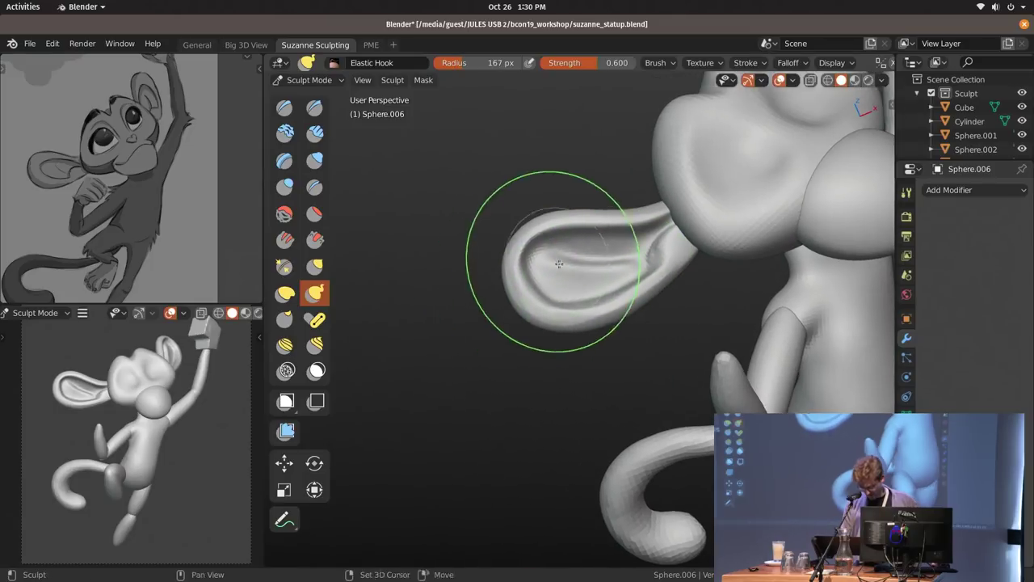
Refine the inner fold of the large ear with the Elastic Hook brush at 89 px.
{"action": "key", "text": "f"}
{"action": "left_click", "coordinate": [534, 257]}
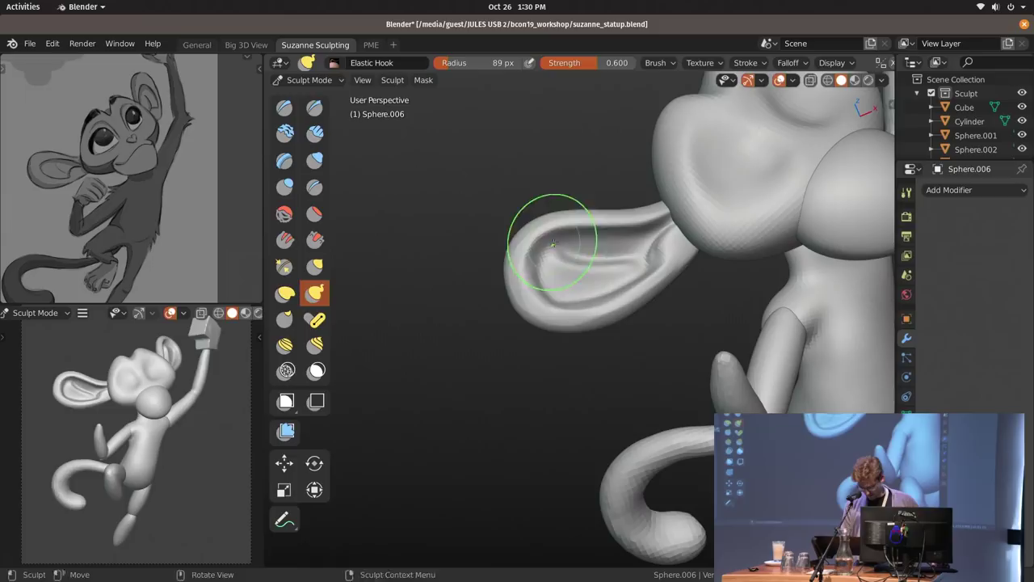
{"action": "middle_click_drag", "start_coordinate": [739, 265], "coordinate": [569, 300], "text": "shift"}
Return to Object Mode, select the raised hand block and apply its scale.
{"action": "key", "text": "ctrl+Tab"}
{"action": "left_click", "coordinate": [596, 252]}
{"action": "middle_click_drag", "start_coordinate": [596, 252], "coordinate": [521, 268]}
{"action": "scroll", "coordinate": [669, 253], "scroll_direction": "down", "scroll_amount": 4}
{"action": "left_click", "coordinate": [672, 241]}
{"action": "middle_click_drag", "start_coordinate": [672, 240], "coordinate": [697, 248]}
{"action": "scroll", "coordinate": [697, 249], "scroll_direction": "up", "scroll_amount": 2}
{"action": "key", "text": "ctrl+a"}
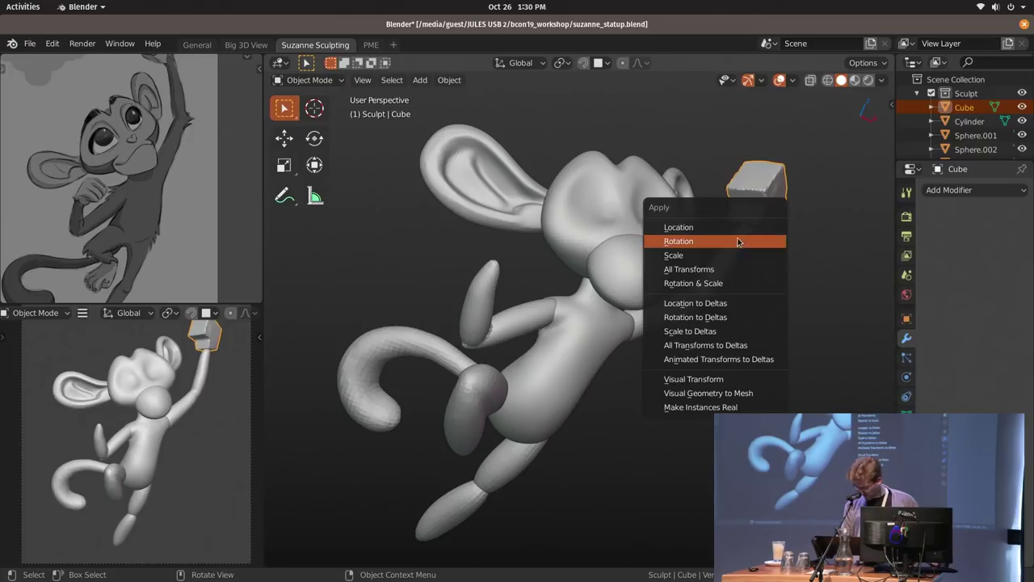
{"action": "left_click", "coordinate": [734, 258]}
Duplicate the hand block, place the copy by the bent forearm and mirror it along the X axis.
{"action": "middle_click_drag", "start_coordinate": [735, 281], "coordinate": [723, 235]}
{"action": "key", "text": "shift+d"}
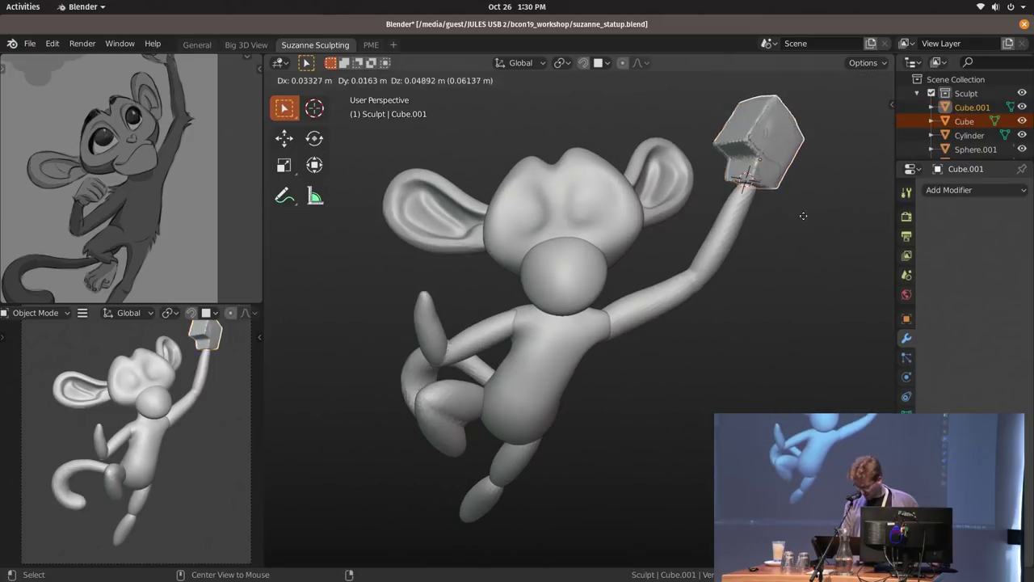
{"action": "left_click", "coordinate": [450, 350]}
{"action": "middle_click_drag", "start_coordinate": [450, 351], "coordinate": [523, 329], "text": "shift"}
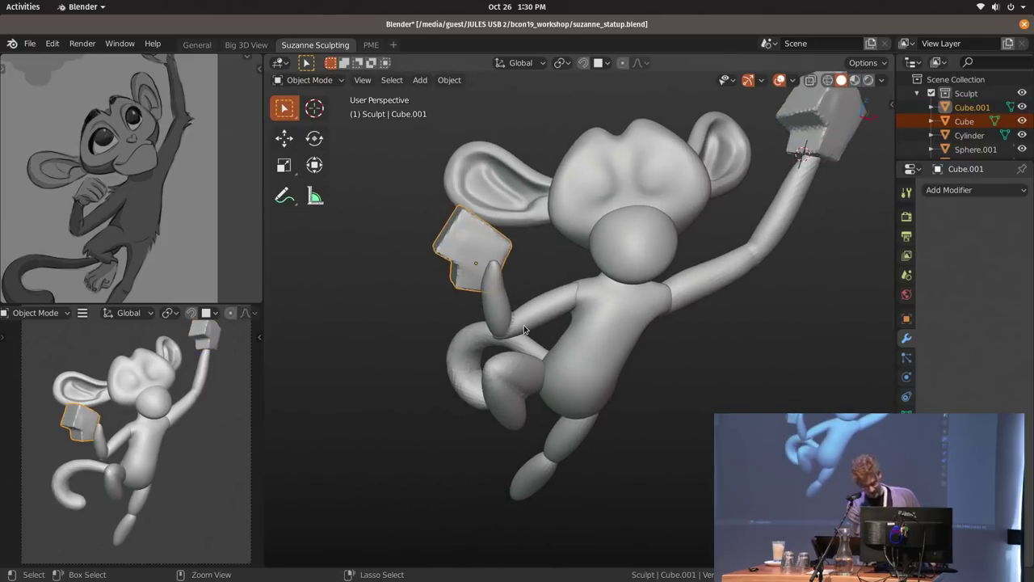
{"action": "key", "text": "ctrl+m"}
{"action": "key", "text": "x"}
{"action": "left_click", "coordinate": [524, 328]}
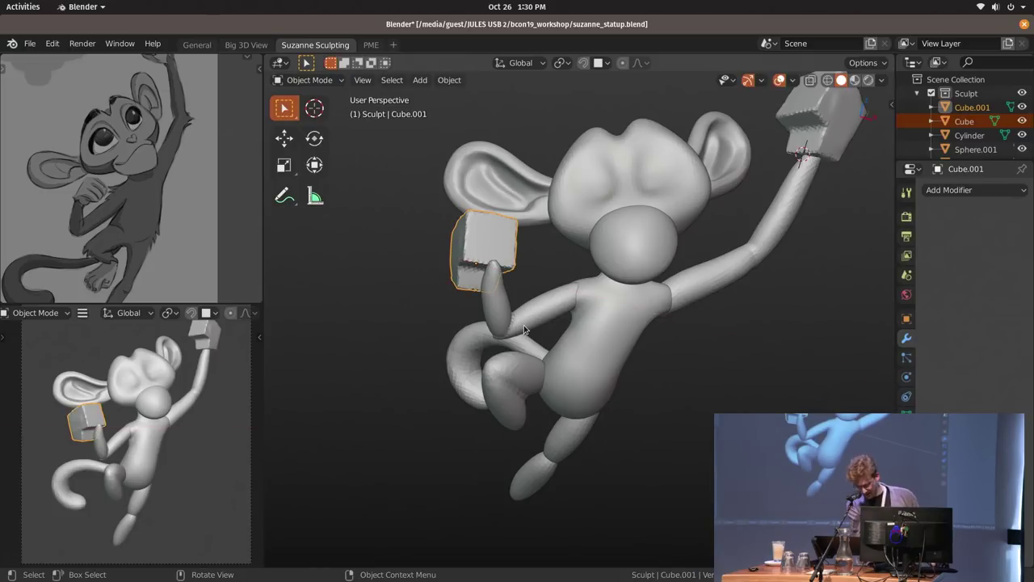
Move the mirrored hand block onto the end of the bent forearm, checking it from several views.
{"action": "middle_click_drag", "start_coordinate": [523, 329], "coordinate": [604, 320]}
{"action": "key", "text": "g"}
{"action": "left_click", "coordinate": [672, 318]}
{"action": "mouse_move", "coordinate": [672, 318]}
{"action": "middle_mouse_down"}
{"action": "mouse_move", "coordinate": [647, 270]}
{"action": "mouse_move", "coordinate": [665, 279]}
{"action": "mouse_move", "coordinate": [673, 332]}
{"action": "mouse_move", "coordinate": [669, 313]}
{"action": "mouse_move", "coordinate": [729, 287]}
{"action": "middle_mouse_up"}
{"action": "key", "text": "g"}
{"action": "left_click", "coordinate": [702, 363]}
{"action": "middle_click_drag", "start_coordinate": [701, 362], "coordinate": [549, 285]}
{"action": "key", "text": "g"}
{"action": "left_click", "coordinate": [545, 281]}
{"action": "middle_click_drag", "start_coordinate": [549, 285], "coordinate": [492, 275]}
Sculpt the raised hand block's wrist with the Elastic Hook brush at 122 px, tapering it toward the forearm.
{"action": "left_click", "coordinate": [679, 92]}
{"action": "middle_click_drag", "start_coordinate": [684, 91], "coordinate": [711, 84]}
{"action": "middle_click_drag", "start_coordinate": [711, 84], "coordinate": [589, 232], "text": "shift"}
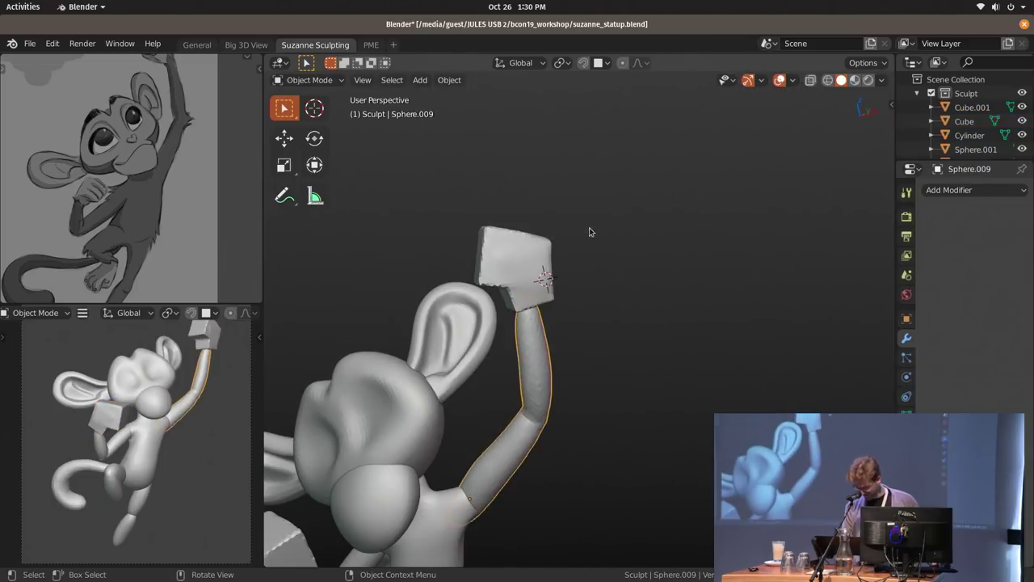
{"action": "key", "text": "ctrl+Tab"}
{"action": "middle_click_drag", "start_coordinate": [547, 421], "coordinate": [572, 242], "text": "ctrl"}
{"action": "key", "text": "f"}
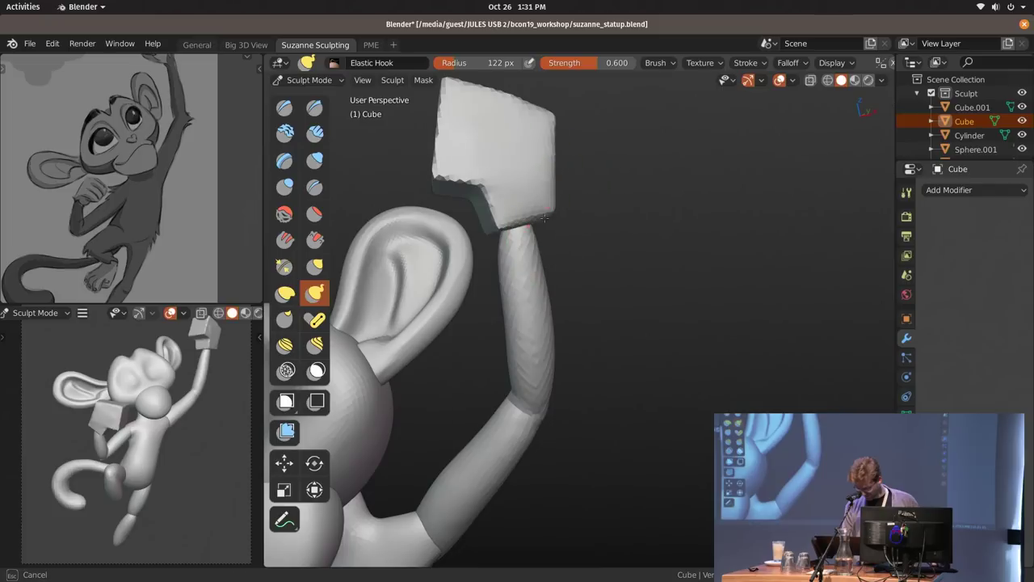
{"action": "mouse_move", "coordinate": [496, 225]}
{"action": "middle_mouse_down"}
{"action": "mouse_move", "coordinate": [681, 234]}
{"action": "mouse_move", "coordinate": [737, 368]}
{"action": "middle_mouse_up"}
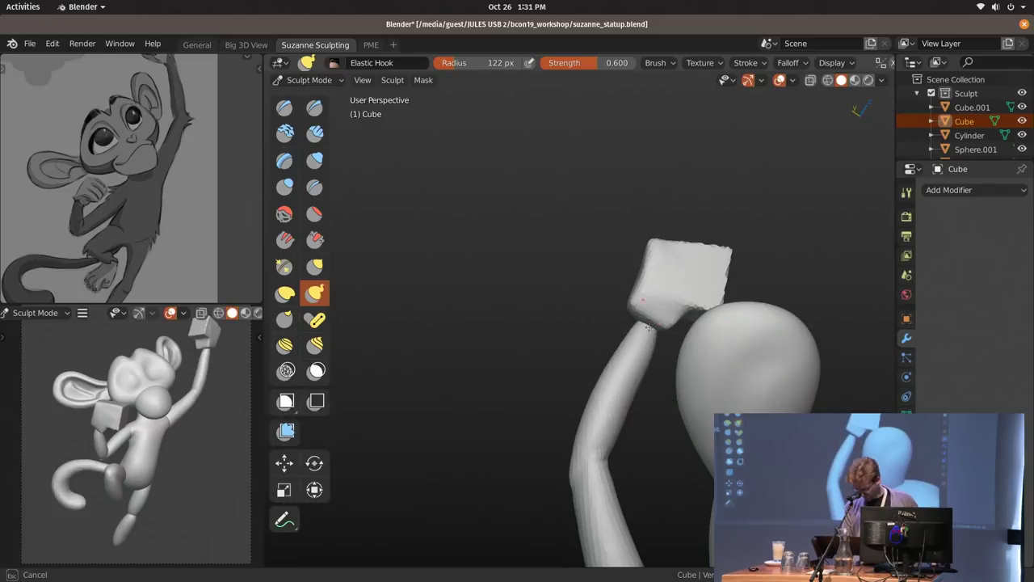
{"action": "mouse_move", "coordinate": [649, 296]}
{"action": "middle_mouse_down"}
{"action": "mouse_move", "coordinate": [589, 272]}
{"action": "mouse_move", "coordinate": [596, 247]}
{"action": "mouse_move", "coordinate": [570, 256]}
{"action": "mouse_move", "coordinate": [542, 143]}
{"action": "mouse_move", "coordinate": [501, 152]}
{"action": "middle_mouse_up"}
{"action": "scroll", "coordinate": [626, 263], "scroll_direction": "up", "scroll_amount": 2}
{"action": "middle_click_drag", "start_coordinate": [596, 174], "coordinate": [579, 147]}
Reshape the raised hand's overall form with the Elastic Hook brush at about 156 to 262 px.
{"action": "key", "text": "bracketright"}
{"action": "key", "text": "bracketright"}
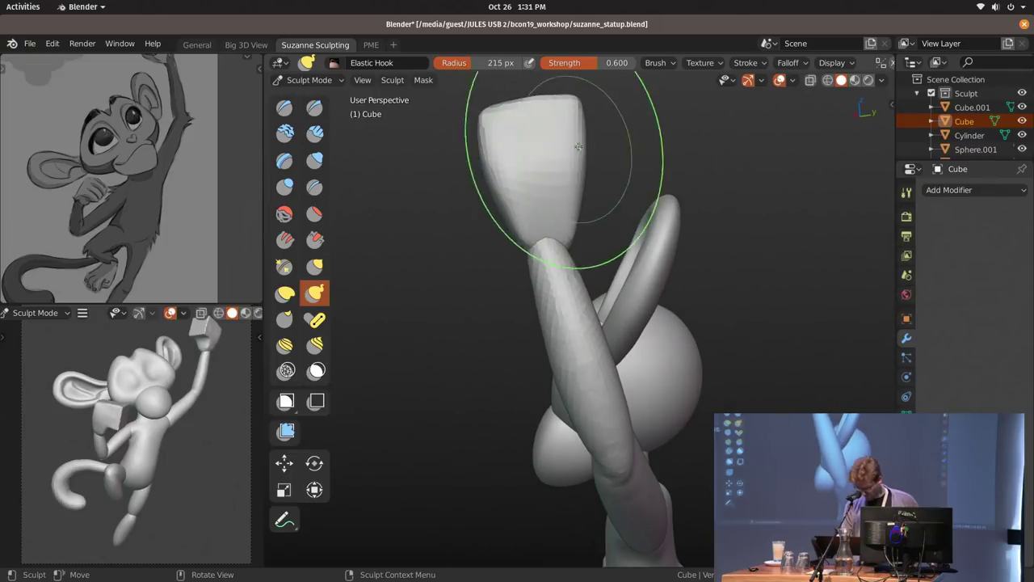
{"action": "mouse_move", "coordinate": [463, 214]}
{"action": "middle_mouse_down"}
{"action": "mouse_move", "coordinate": [496, 351]}
{"action": "mouse_move", "coordinate": [473, 439]}
{"action": "mouse_move", "coordinate": [651, 368]}
{"action": "middle_mouse_up"}
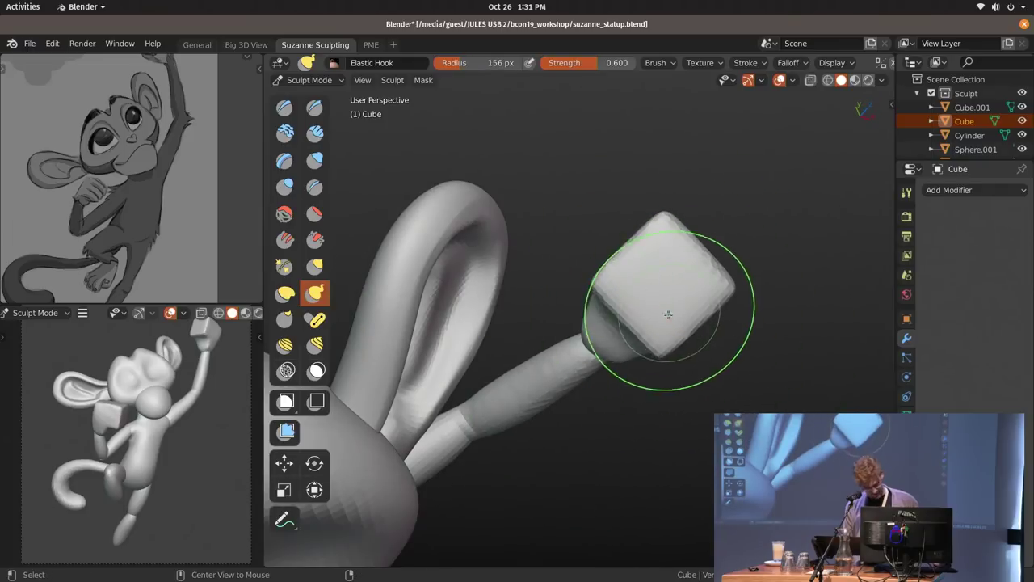
{"action": "key", "text": "f"}
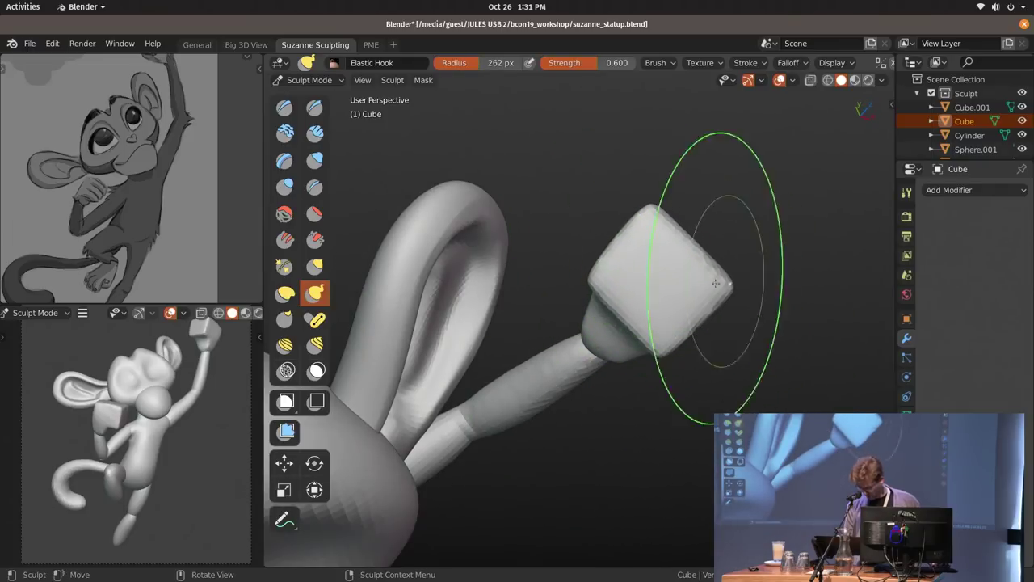
Carve grooves between the fingers of the raised hand with the Draw Sharp brush at 30 to 71 px.
{"action": "key", "text": "shift+x"}
{"action": "key", "text": "f"}
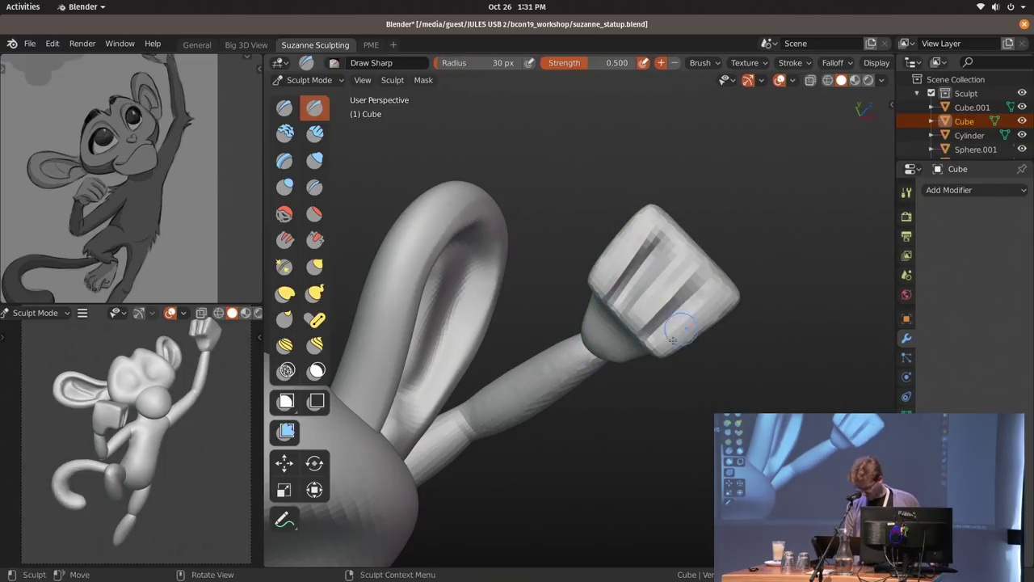
{"action": "middle_click_drag", "start_coordinate": [673, 339], "coordinate": [651, 273]}
{"action": "left_click", "coordinate": [630, 230]}
{"action": "middle_click_drag", "start_coordinate": [630, 231], "coordinate": [560, 217]}
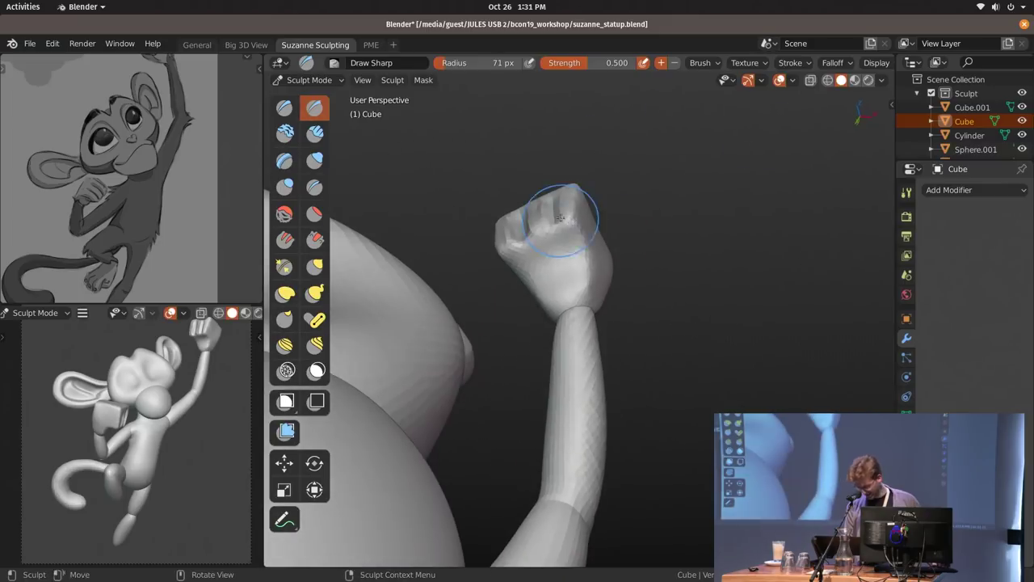
Build up the surface of the raised hand with the Clay Strips brush at 71 and 83 px.
{"action": "middle_click_drag", "start_coordinate": [552, 259], "coordinate": [673, 286]}
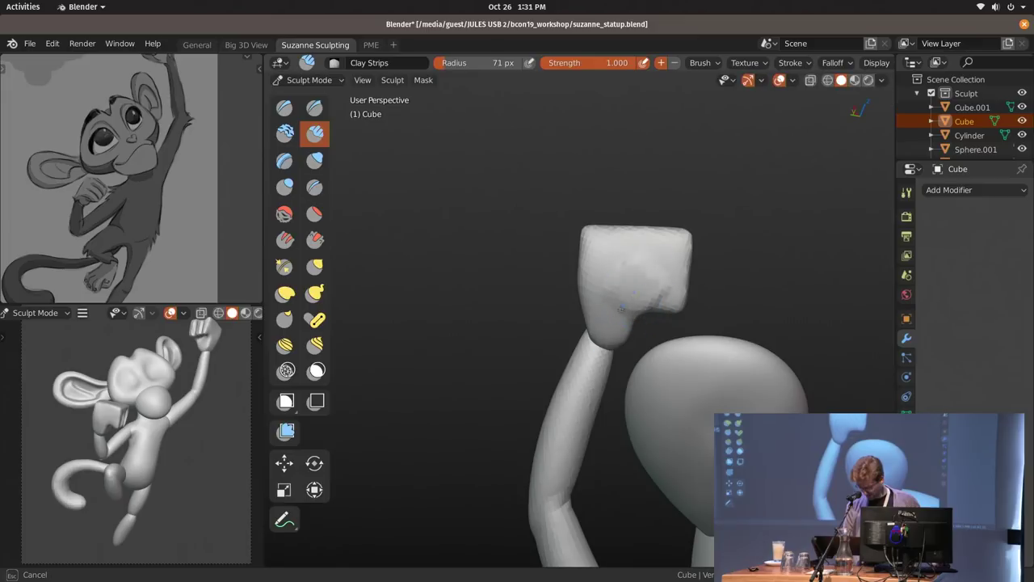
{"action": "mouse_move", "coordinate": [640, 311]}
{"action": "middle_mouse_down"}
{"action": "mouse_move", "coordinate": [630, 274]}
{"action": "mouse_move", "coordinate": [629, 313]}
{"action": "middle_mouse_up"}
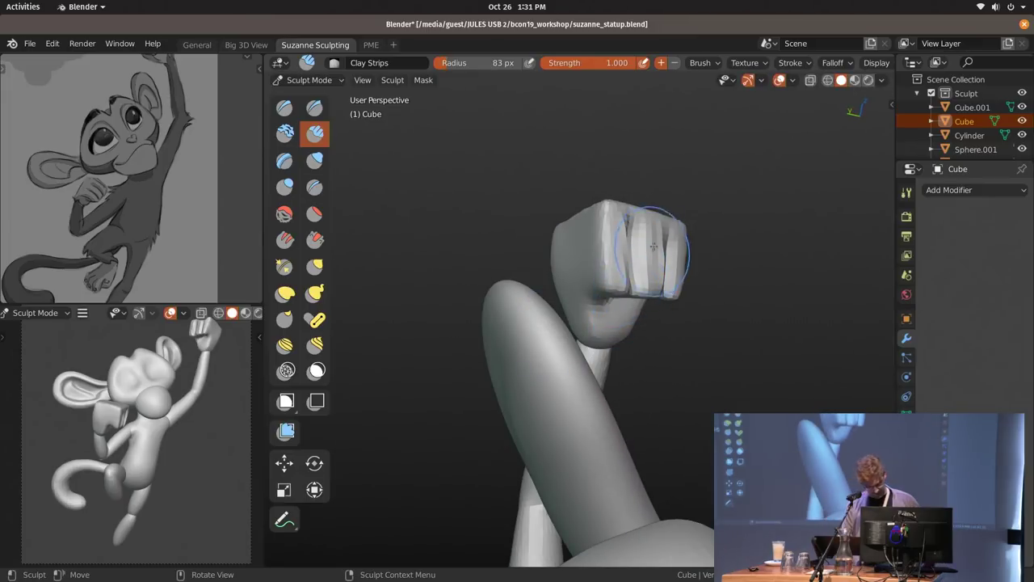
{"action": "key", "text": "z"}
{"action": "left_click", "coordinate": [643, 212]}
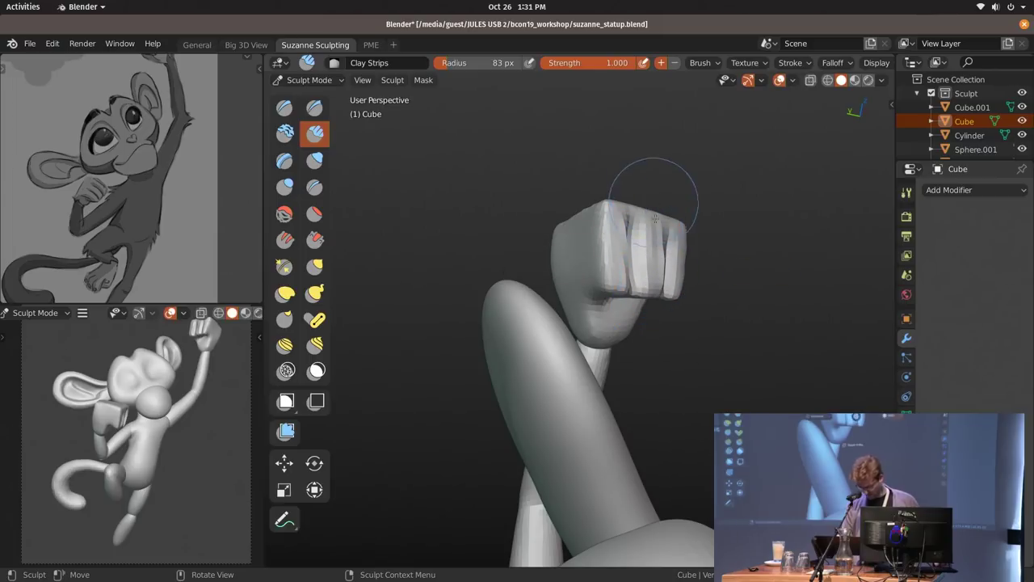
{"action": "left_click", "coordinate": [666, 179]}
Isolate the raised hand in local view and reshape its knuckles and fingers with Elastic Hook at about 179 to 183 px.
{"action": "middle_click_drag", "start_coordinate": [660, 310], "coordinate": [719, 307]}
{"action": "scroll", "coordinate": [695, 307], "scroll_direction": "down", "scroll_amount": 2}
{"action": "middle_click_drag", "start_coordinate": [630, 303], "coordinate": [693, 318]}
{"action": "mouse_move", "coordinate": [461, 252]}
{"action": "middle_mouse_down"}
{"action": "mouse_move", "coordinate": [448, 361]}
{"action": "mouse_move", "coordinate": [543, 422]}
{"action": "middle_mouse_up"}
{"action": "key", "text": "f"}
{"action": "left_click", "coordinate": [578, 308]}
{"action": "middle_click_drag", "start_coordinate": [587, 270], "coordinate": [603, 240]}
{"action": "key", "text": "k"}
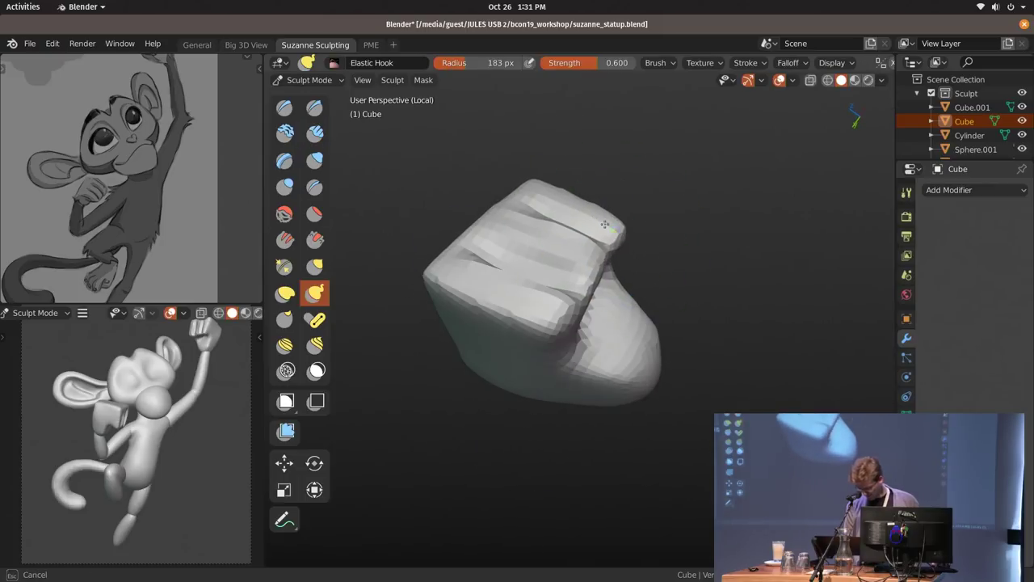
{"action": "middle_click_drag", "start_coordinate": [557, 288], "coordinate": [550, 286]}
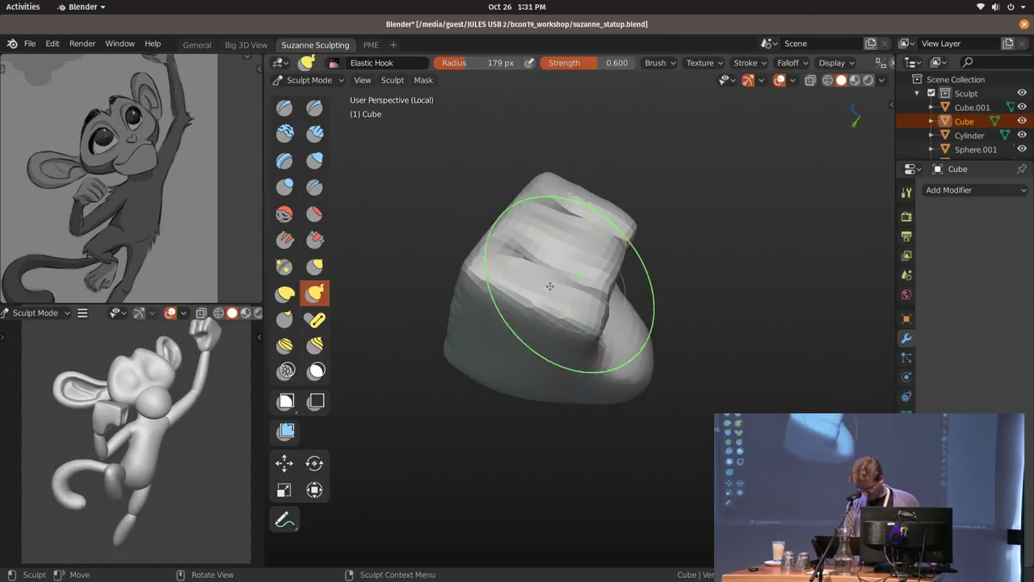
{"action": "scroll", "coordinate": [160, 361], "scroll_direction": "up", "scroll_amount": 4}
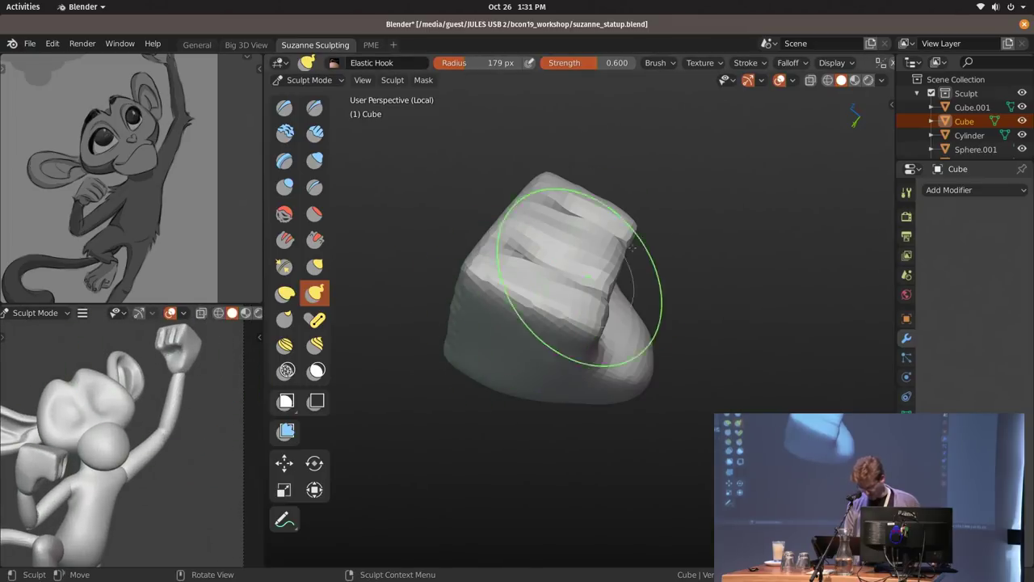
{"action": "mouse_move", "coordinate": [610, 274]}
{"action": "middle_mouse_down"}
{"action": "mouse_move", "coordinate": [545, 309]}
{"action": "mouse_move", "coordinate": [575, 295]}
{"action": "mouse_move", "coordinate": [583, 267]}
{"action": "middle_mouse_up"}
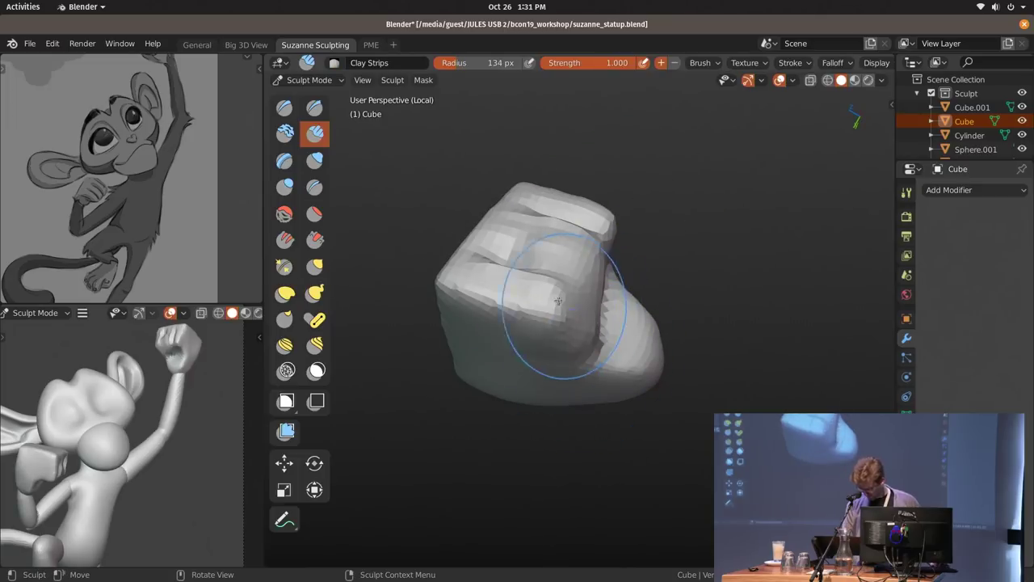
Sculpt the curled fingertips and palm of the isolated hand with the Clay Strips brush at about 98 to 134 px.
{"action": "left_click_drag", "start_coordinate": [569, 271], "coordinate": [557, 339]}
{"action": "middle_click_drag", "start_coordinate": [559, 349], "coordinate": [537, 262]}
{"action": "left_click_drag", "start_coordinate": [529, 255], "coordinate": [610, 352]}
{"action": "middle_click_drag", "start_coordinate": [650, 371], "coordinate": [558, 408]}
{"action": "mouse_move", "coordinate": [529, 347]}
{"action": "left_mouse_down"}
{"action": "mouse_move", "coordinate": [557, 373]}
{"action": "mouse_move", "coordinate": [588, 344]}
{"action": "left_mouse_up"}
{"action": "mouse_move", "coordinate": [594, 323]}
{"action": "middle_mouse_down"}
{"action": "mouse_move", "coordinate": [542, 441]}
{"action": "mouse_move", "coordinate": [501, 420]}
{"action": "middle_mouse_up"}
{"action": "middle_click_drag", "start_coordinate": [602, 360], "coordinate": [649, 312], "text": "ctrl"}
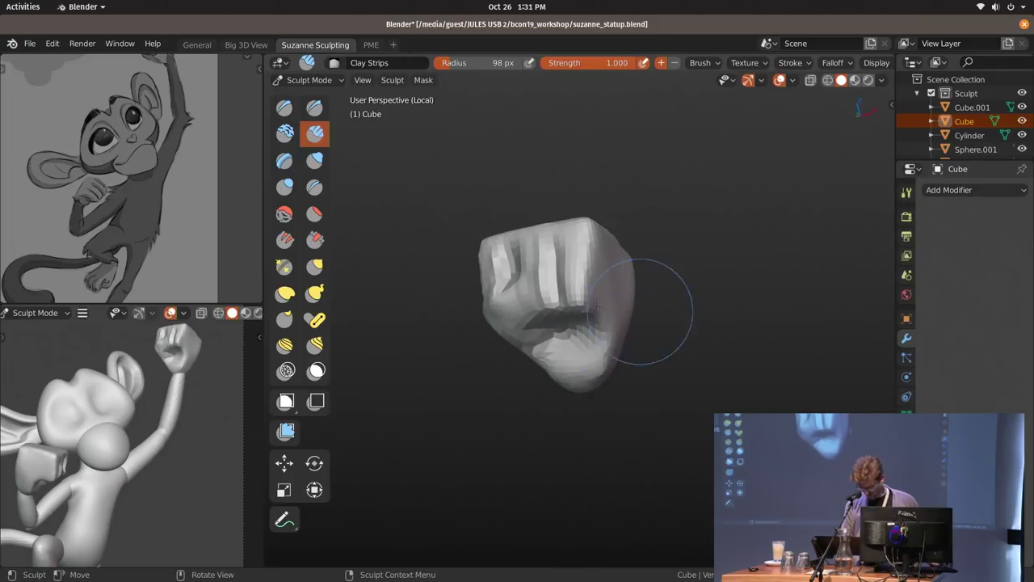
Switch to Object Mode, leave local view and show the whole character from the front.
{"action": "key", "text": "ctrl+Tab"}
{"action": "key", "text": "grave"}
{"action": "left_click", "coordinate": [644, 234]}
{"action": "middle_click_drag", "start_coordinate": [644, 236], "coordinate": [650, 363]}
{"action": "left_click", "coordinate": [663, 425]}
{"action": "middle_click_drag", "start_coordinate": [651, 364], "coordinate": [563, 340], "text": "alt"}
{"action": "middle_click_drag", "start_coordinate": [517, 454], "coordinate": [681, 247], "text": "shift"}
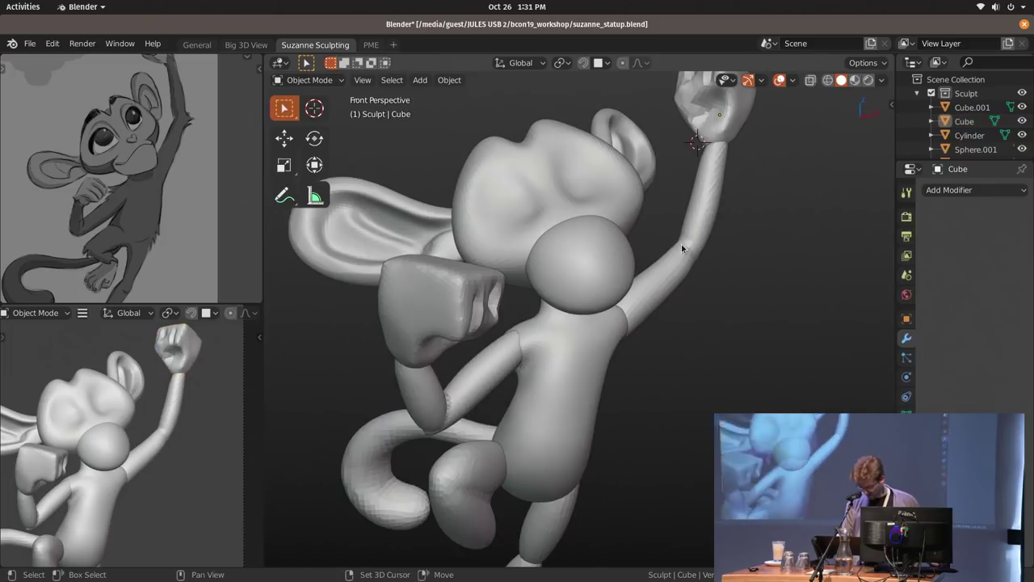
Select the hand on the bent arm and scale it down to suit the forearm.
{"action": "left_click", "coordinate": [621, 246]}
{"action": "middle_click_drag", "start_coordinate": [608, 237], "coordinate": [632, 293], "text": "shift"}
{"action": "left_click", "coordinate": [498, 371]}
{"action": "middle_click_drag", "start_coordinate": [179, 420], "coordinate": [209, 365], "text": "shift"}
{"action": "key", "text": "s"}
{"action": "left_click", "coordinate": [593, 362]}
Move the scaled-down hand onto the bent forearm's end from the front and back.
{"action": "middle_click_drag", "start_coordinate": [532, 339], "coordinate": [694, 343], "text": "shift"}
{"action": "key", "text": "g"}
{"action": "left_click", "coordinate": [570, 306]}
{"action": "key", "text": "g"}
{"action": "left_click", "coordinate": [676, 362]}
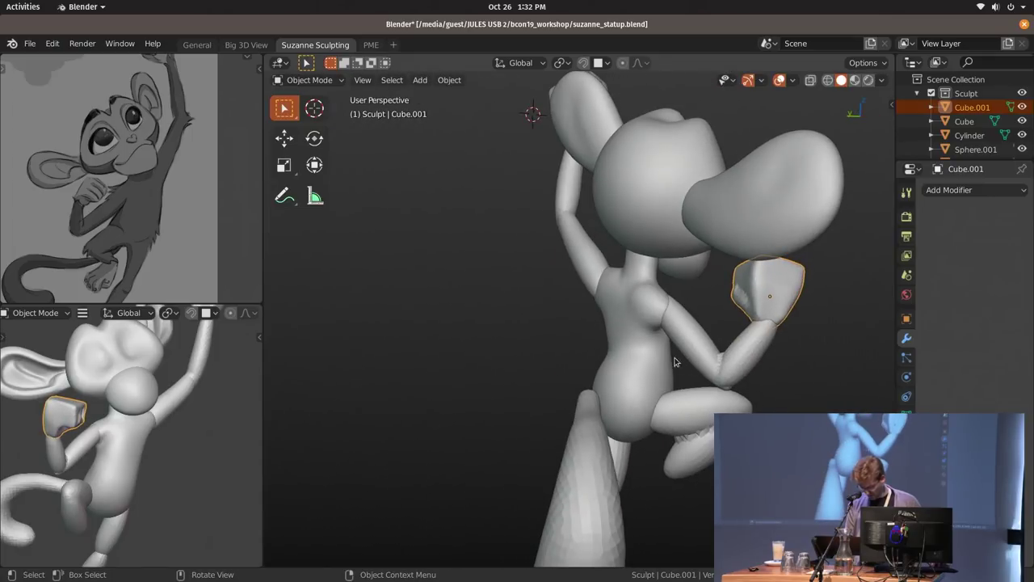
{"action": "middle_click_drag", "start_coordinate": [763, 326], "coordinate": [650, 314], "text": "alt"}
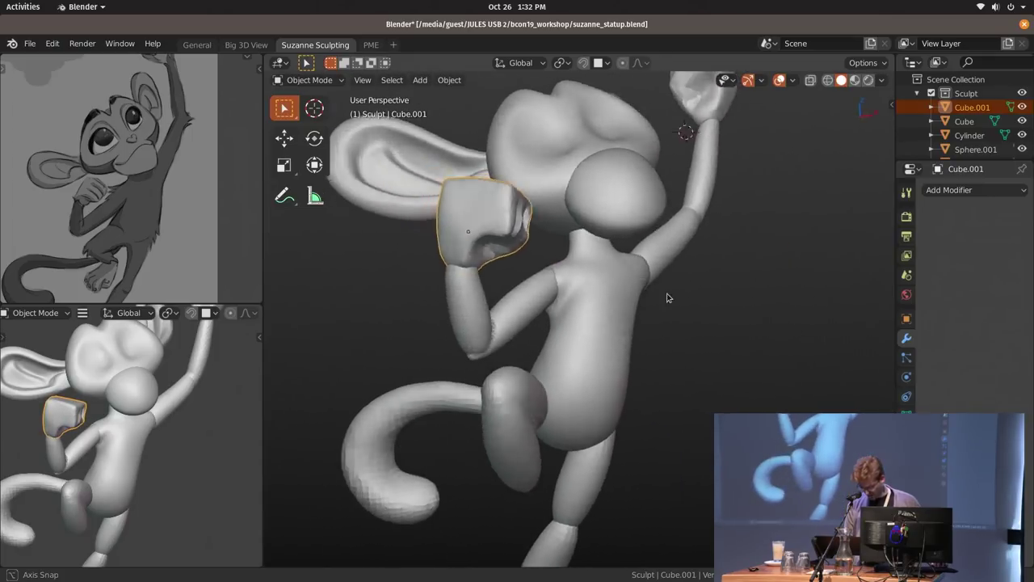
Rotate and move the hand so it lines up with the end of the bent forearm, and clear the selection.
{"action": "key", "text": "r"}
{"action": "key", "text": "g"}
{"action": "left_click", "coordinate": [650, 317]}
{"action": "key", "text": "r"}
{"action": "left_click", "coordinate": [638, 253]}
{"action": "key", "text": "alt+a"}
Select the monkey's head and enter Sculpt Mode on it with the Clay Shape brush.
{"action": "middle_click_drag", "start_coordinate": [174, 470], "coordinate": [200, 438], "text": "shift"}
{"action": "left_click", "coordinate": [368, 452]}
{"action": "middle_click_drag", "start_coordinate": [485, 449], "coordinate": [545, 340], "text": "shift"}
{"action": "mouse_move", "coordinate": [694, 87]}
{"action": "middle_mouse_down", "text": "shift"}
{"action": "mouse_move", "coordinate": [559, 264]}
{"action": "mouse_move", "coordinate": [488, 382]}
{"action": "mouse_move", "coordinate": [531, 279]}
{"action": "middle_mouse_up", "text": "shift"}
{"action": "left_click", "coordinate": [559, 264]}
{"action": "key", "text": "ctrl+Tab"}
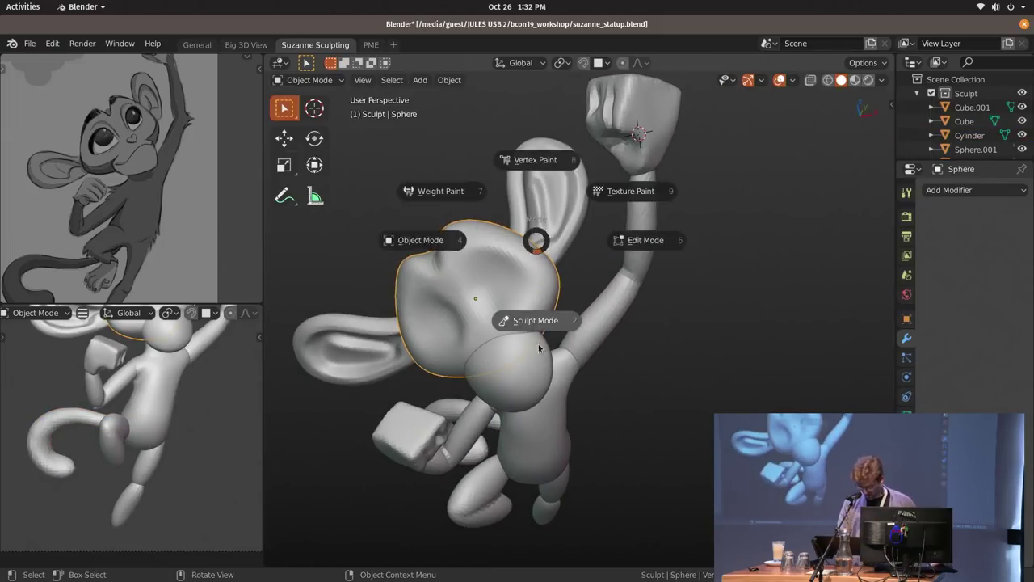
{"action": "left_click", "coordinate": [536, 382]}
{"action": "mouse_move", "coordinate": [556, 236]}
{"action": "middle_mouse_down"}
{"action": "mouse_move", "coordinate": [570, 224]}
{"action": "mouse_move", "coordinate": [572, 184]}
{"action": "middle_mouse_up"}
{"action": "mouse_move", "coordinate": [572, 184]}
{"action": "middle_mouse_down"}
{"action": "mouse_move", "coordinate": [582, 431]}
{"action": "mouse_move", "coordinate": [556, 219]}
{"action": "mouse_move", "coordinate": [563, 184]}
{"action": "middle_mouse_up"}
{"action": "key", "text": "c"}
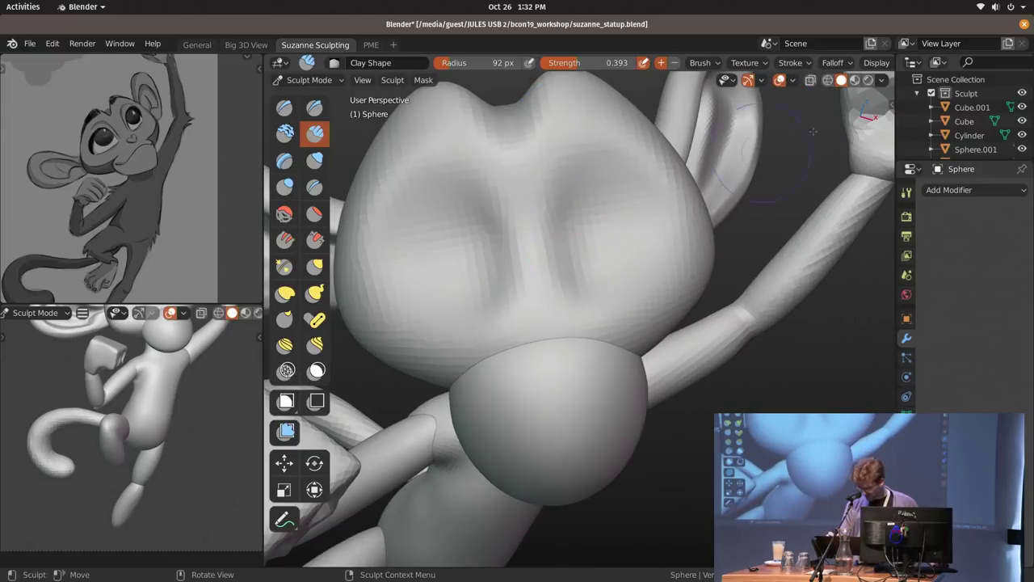
Voxel-remesh the head with Fix Poles and Preserve Volume enabled, and check its mesh density in wireframe.
{"action": "middle_click_drag", "start_coordinate": [860, 64], "coordinate": [664, 101]}
{"action": "scroll", "coordinate": [710, 63], "scroll_direction": "down", "scroll_amount": 3}
{"action": "left_click", "coordinate": [867, 62]}
{"action": "left_click", "coordinate": [892, 89]}
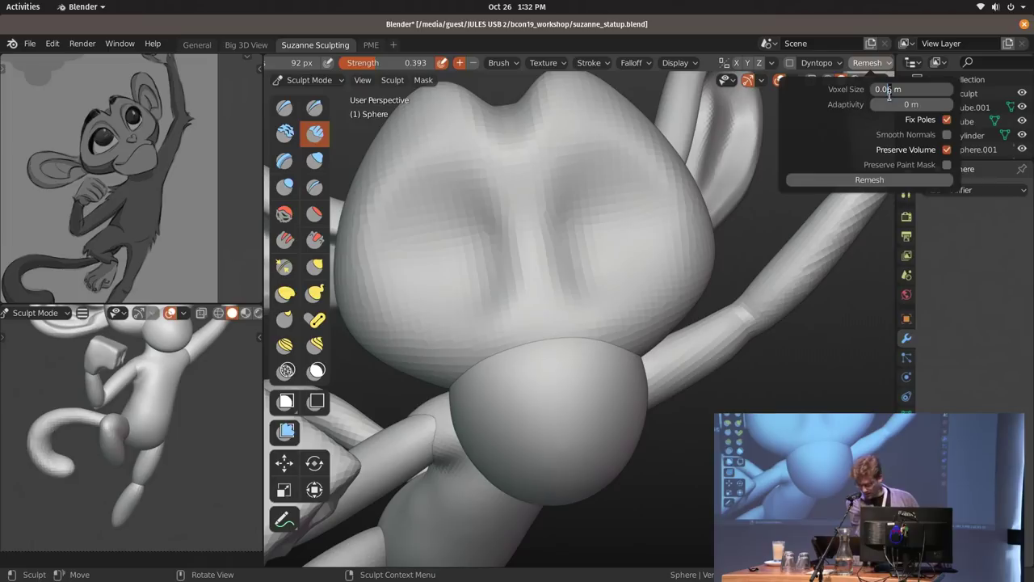
{"action": "left_click", "coordinate": [866, 180]}
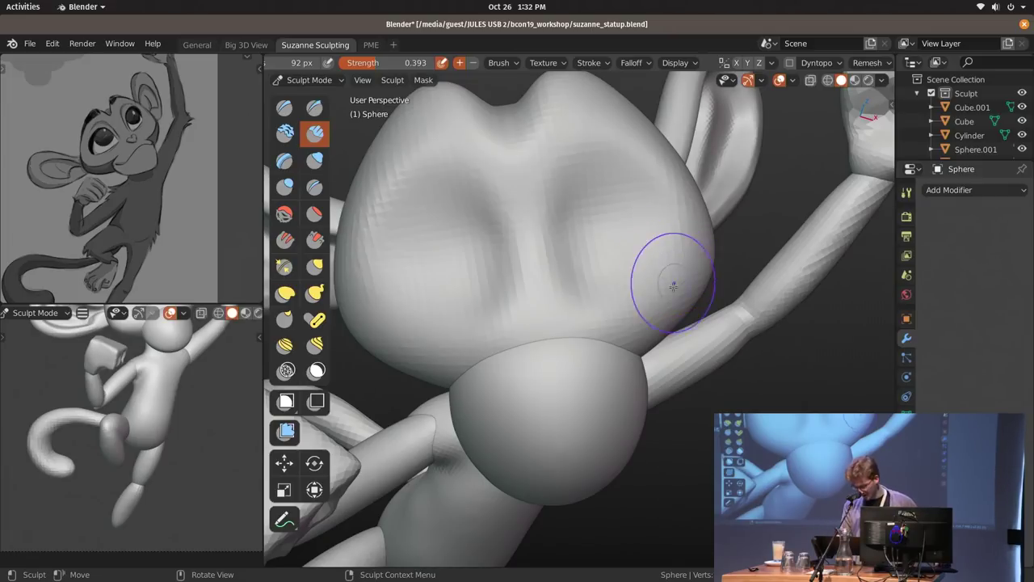
{"action": "middle_click_drag", "start_coordinate": [647, 268], "coordinate": [687, 293], "text": "shift"}
{"action": "key", "text": "shift+z"}
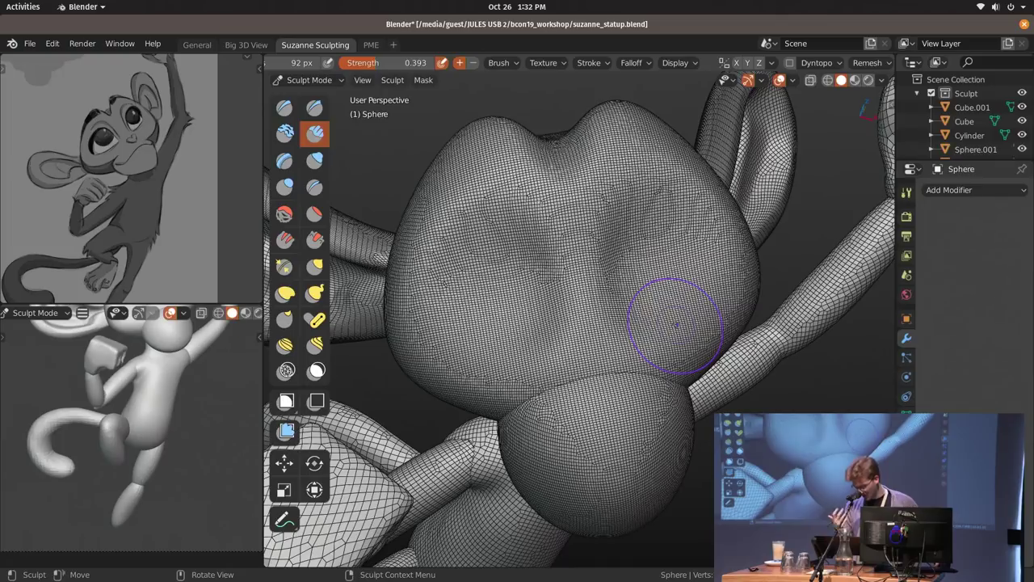
{"action": "key", "text": "shift+alt+z"}
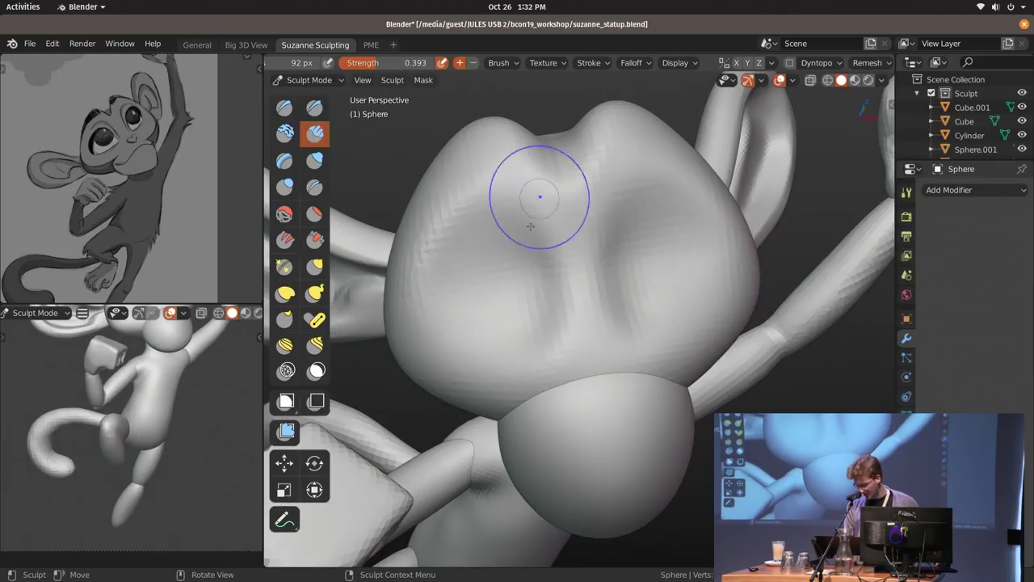
Smooth the head around one eye socket with the Smooth brush at 208 px and strength 0.500.
{"action": "key", "text": "s"}
{"action": "key", "text": "f"}
{"action": "left_click", "coordinate": [671, 272]}
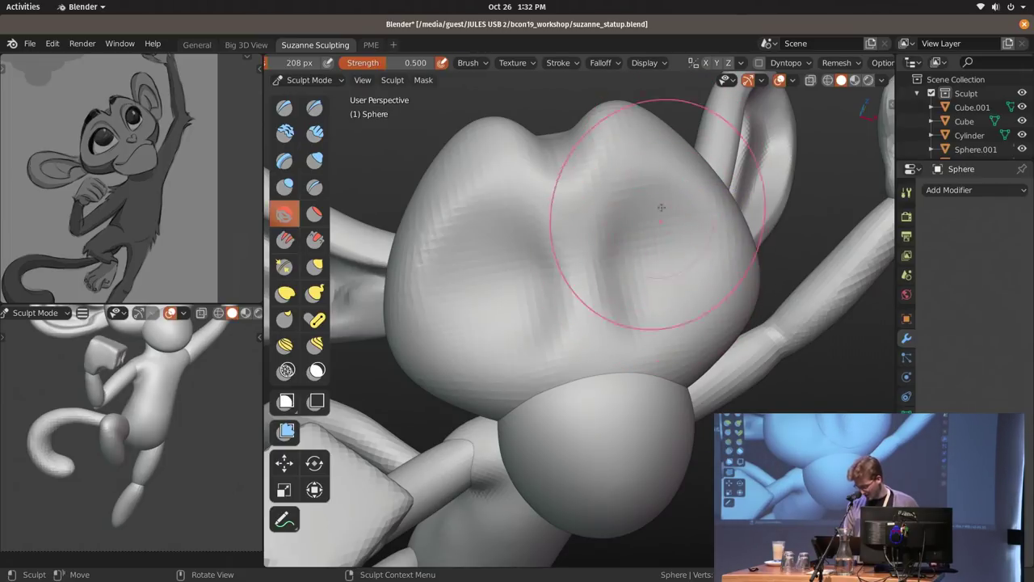
{"action": "mouse_move", "coordinate": [649, 233]}
{"action": "left_mouse_down", "text": "shift"}
{"action": "mouse_move", "coordinate": [674, 235]}
{"action": "mouse_move", "coordinate": [679, 283]}
{"action": "left_mouse_up", "text": "shift"}
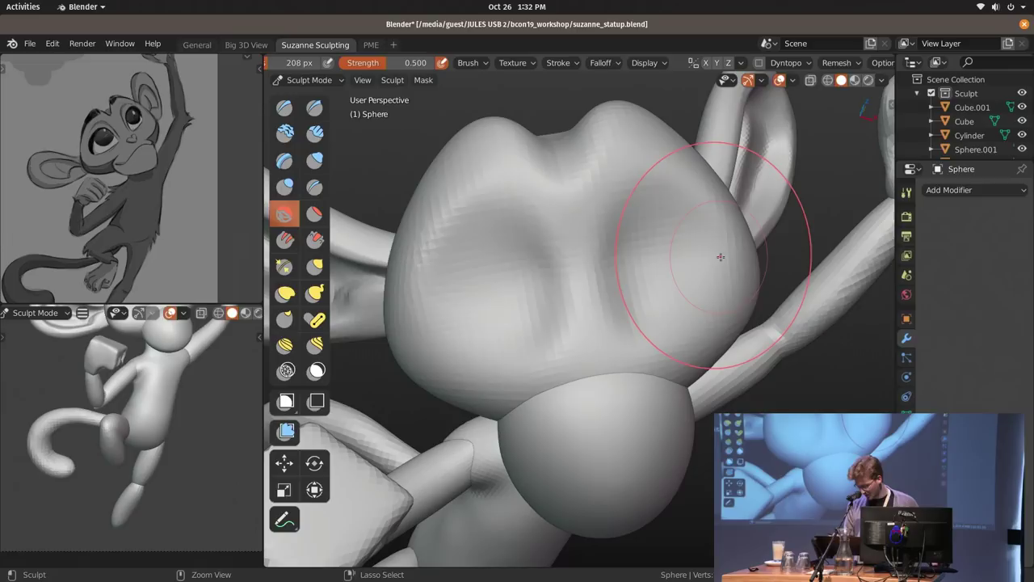
Smooth the whole head with the Mesh Filter set to Smooth at strength 2.000.
{"action": "left_click", "coordinate": [285, 431]}
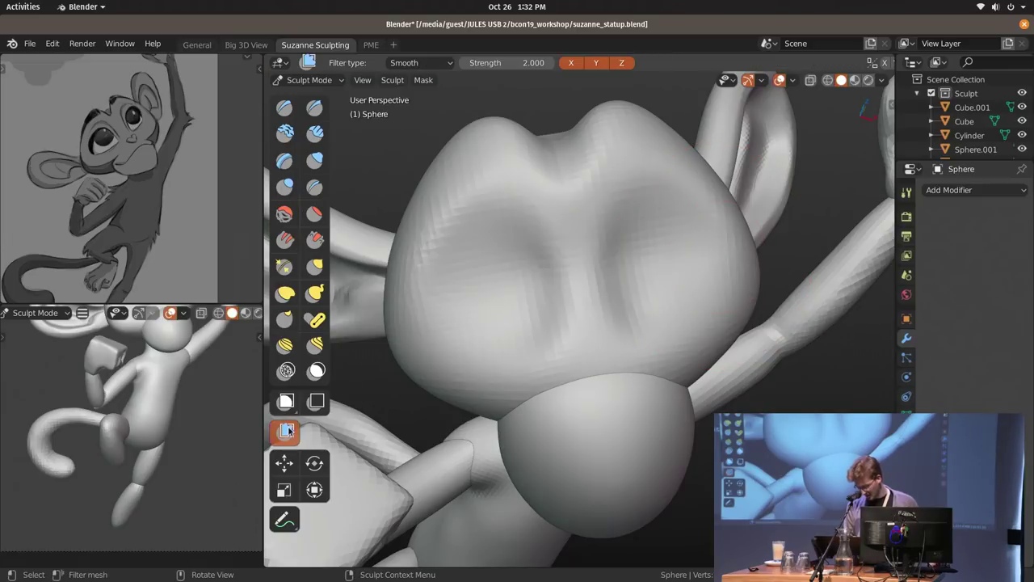
{"action": "left_click", "coordinate": [420, 63]}
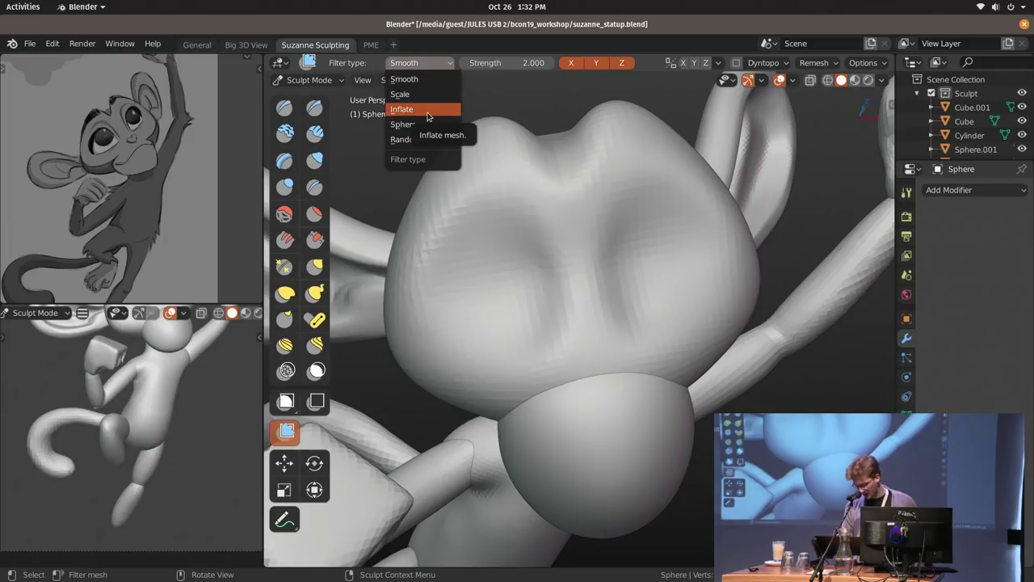
{"action": "left_click_drag", "start_coordinate": [544, 250], "coordinate": [1020, 253]}
{"action": "scroll", "coordinate": [647, 296], "scroll_direction": "down", "scroll_amount": 2}
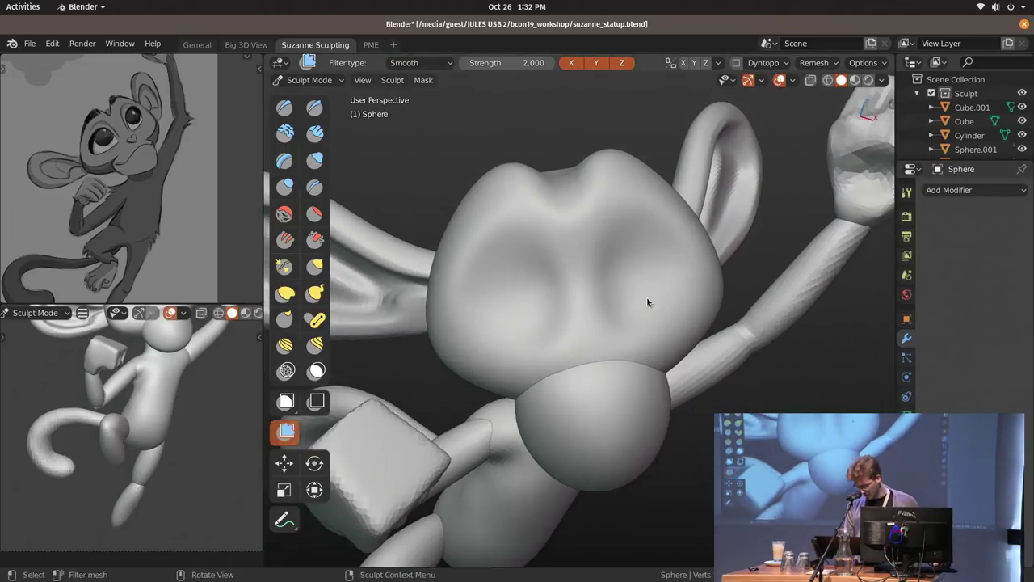
Choose the Elastic Hook brush at 170 px and examine the eye sockets from several angles.
{"action": "left_click", "coordinate": [287, 109]}
{"action": "middle_click_drag", "start_coordinate": [678, 260], "coordinate": [668, 298]}
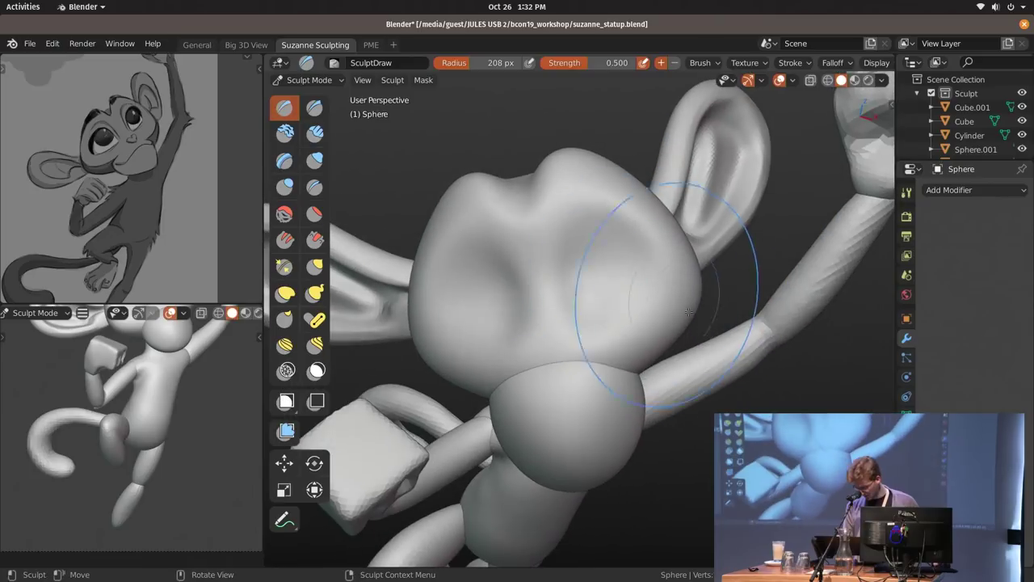
{"action": "key", "text": "k"}
{"action": "key", "text": "f"}
{"action": "left_click", "coordinate": [683, 297]}
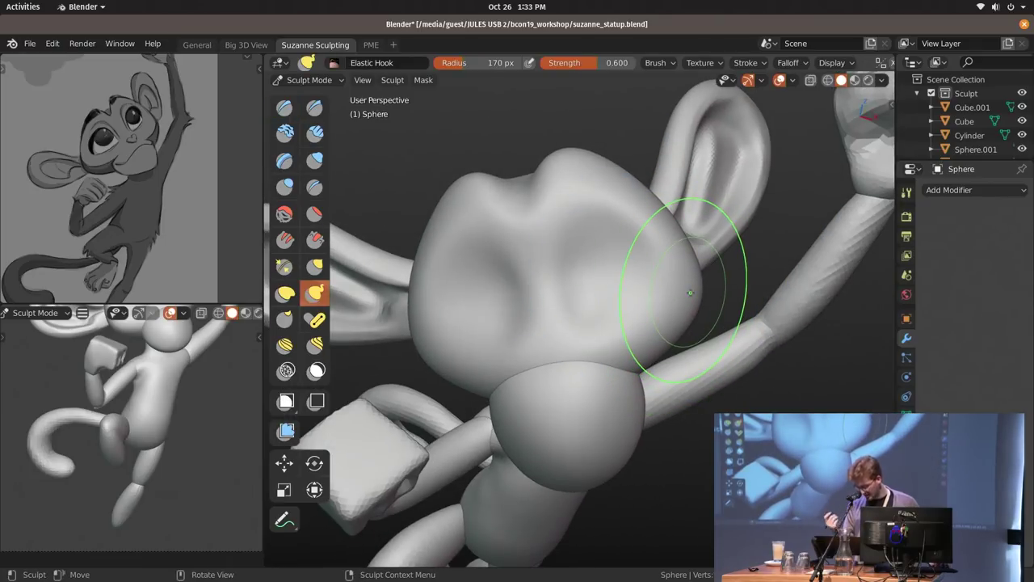
{"action": "middle_click_drag", "start_coordinate": [690, 293], "coordinate": [590, 311]}
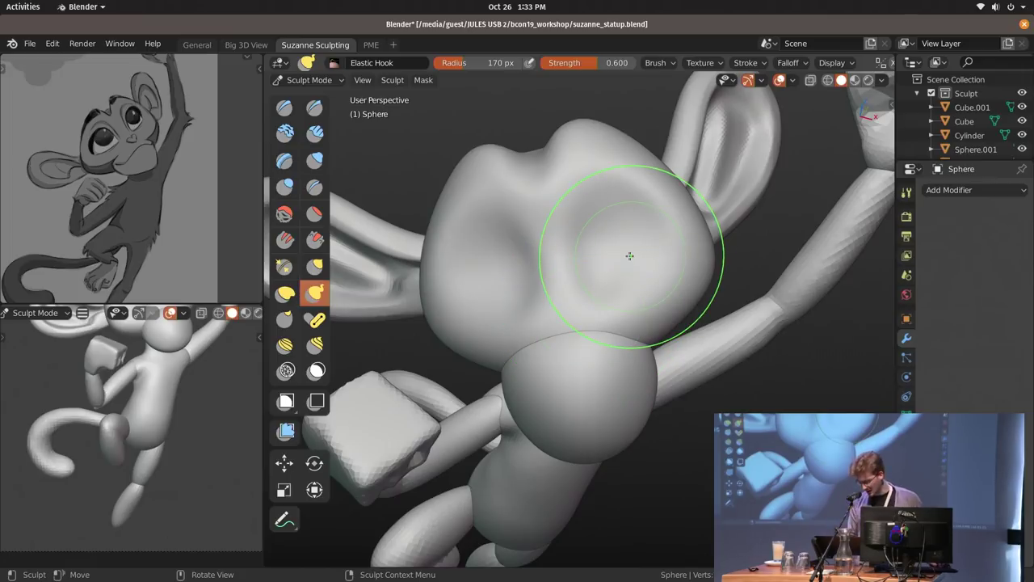
{"action": "mouse_move", "coordinate": [526, 226]}
{"action": "middle_mouse_down"}
{"action": "mouse_move", "coordinate": [704, 246]}
{"action": "mouse_move", "coordinate": [646, 196]}
{"action": "mouse_move", "coordinate": [652, 244]}
{"action": "mouse_move", "coordinate": [638, 256]}
{"action": "middle_mouse_up"}
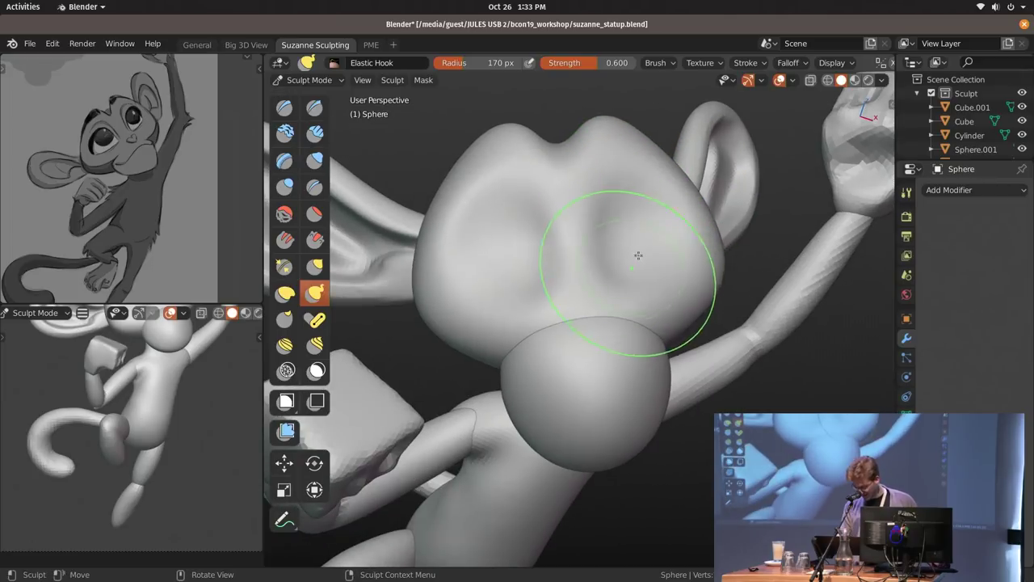
Carve mirrored creases along the inner edges of both eye sockets with the Draw Sharp brush at about 66 to 75 px.
{"action": "key", "text": "d"}
{"action": "key", "text": "f"}
{"action": "left_click", "coordinate": [621, 213]}
{"action": "middle_click_drag", "start_coordinate": [622, 213], "coordinate": [618, 214], "text": "ctrl"}
{"action": "mouse_move", "coordinate": [641, 168]}
{"action": "left_mouse_down", "text": "ctrl"}
{"action": "mouse_move", "coordinate": [619, 291]}
{"action": "mouse_move", "coordinate": [627, 295]}
{"action": "left_mouse_up", "text": "ctrl"}
{"action": "mouse_move", "coordinate": [632, 155]}
{"action": "left_mouse_down", "text": "ctrl"}
{"action": "mouse_move", "coordinate": [620, 281]}
{"action": "mouse_move", "coordinate": [635, 276]}
{"action": "left_mouse_up", "text": "ctrl"}
{"action": "key", "text": "ctrl+z"}
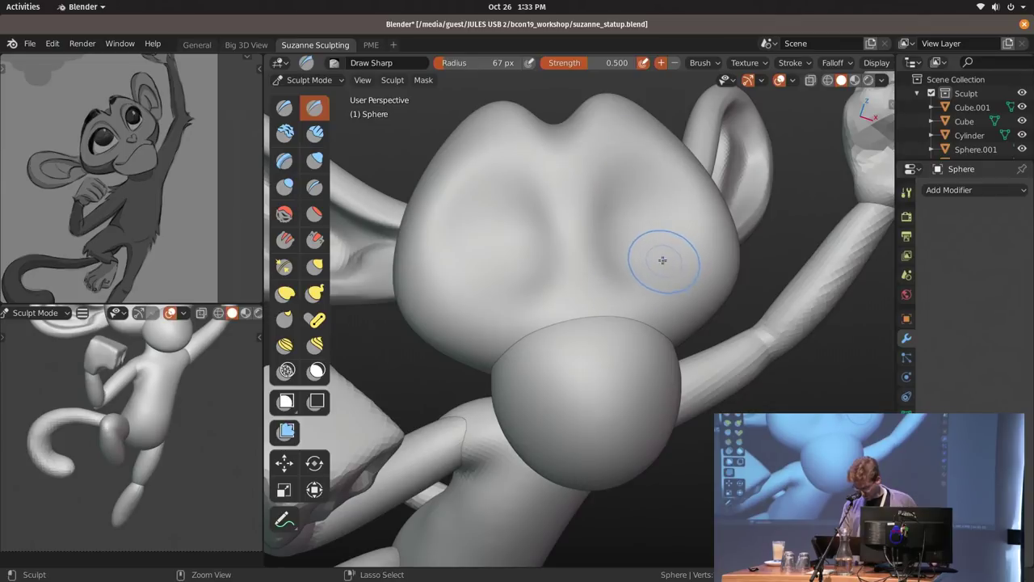
{"action": "key", "text": "f"}
{"action": "left_click", "coordinate": [626, 211]}
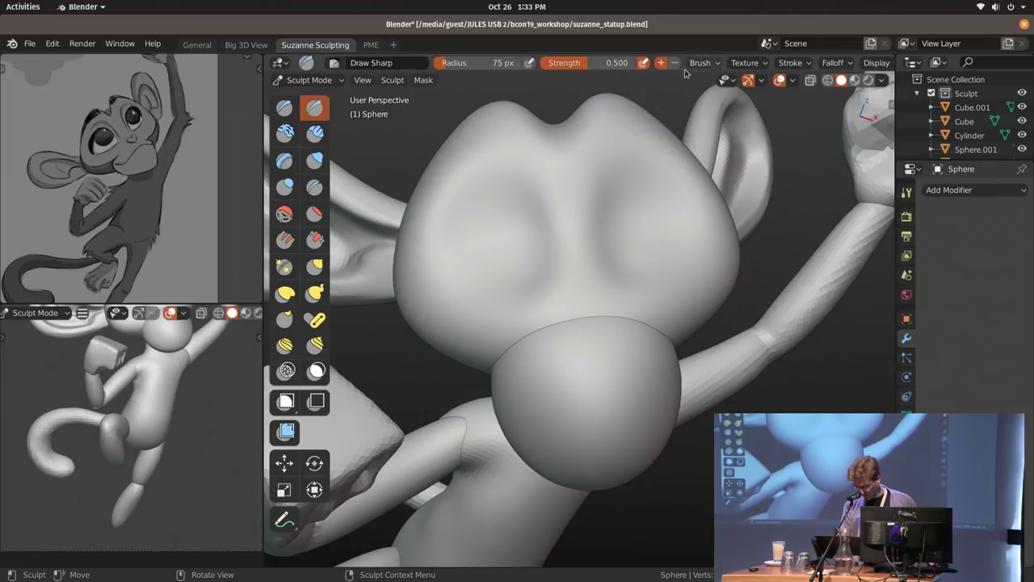
{"action": "mouse_move", "coordinate": [598, 203]}
{"action": "left_mouse_down", "text": "ctrl"}
{"action": "mouse_move", "coordinate": [611, 196]}
{"action": "mouse_move", "coordinate": [622, 231]}
{"action": "mouse_move", "coordinate": [611, 274]}
{"action": "mouse_move", "coordinate": [622, 279]}
{"action": "left_mouse_up", "text": "ctrl"}
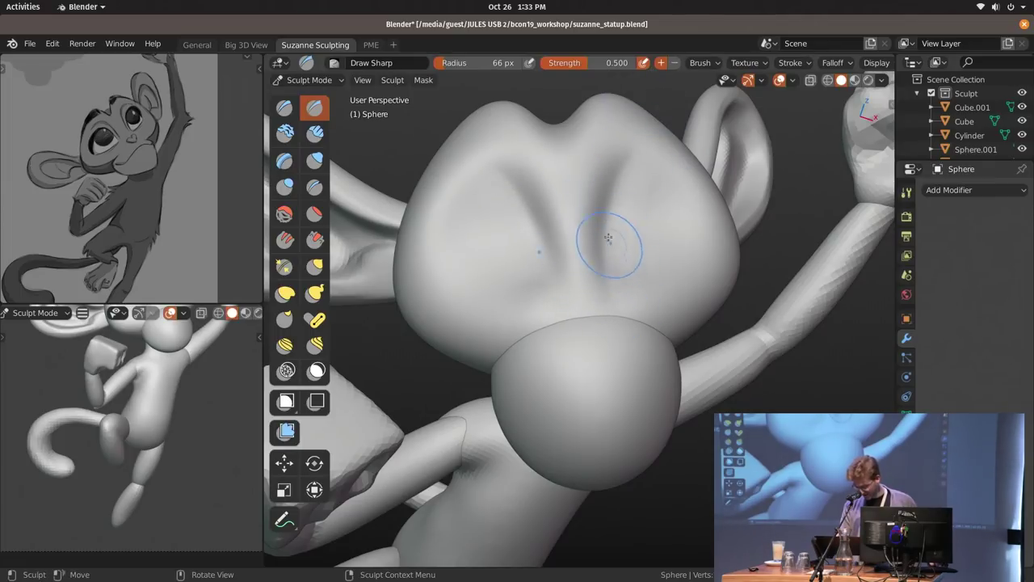
Try radial symmetry around the X axis for the brush on the head.
{"action": "mouse_move", "coordinate": [719, 275]}
{"action": "middle_mouse_down"}
{"action": "mouse_move", "coordinate": [762, 339]}
{"action": "mouse_move", "coordinate": [651, 190]}
{"action": "middle_mouse_up"}
{"action": "left_click", "coordinate": [876, 63]}
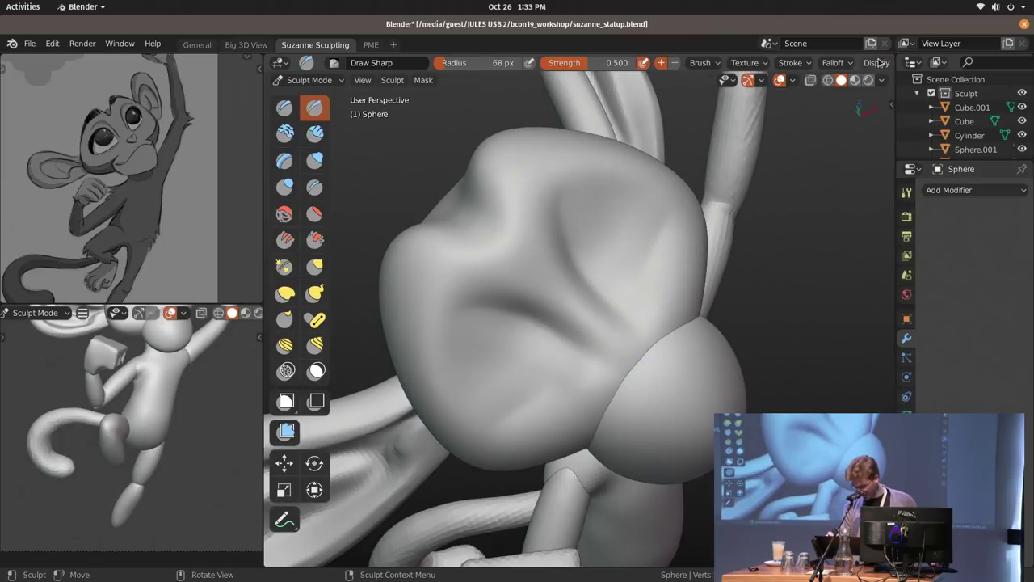
{"action": "scroll", "coordinate": [755, 68], "scroll_direction": "down", "scroll_amount": 5}
{"action": "scroll", "coordinate": [844, 62], "scroll_direction": "down", "scroll_amount": 3}
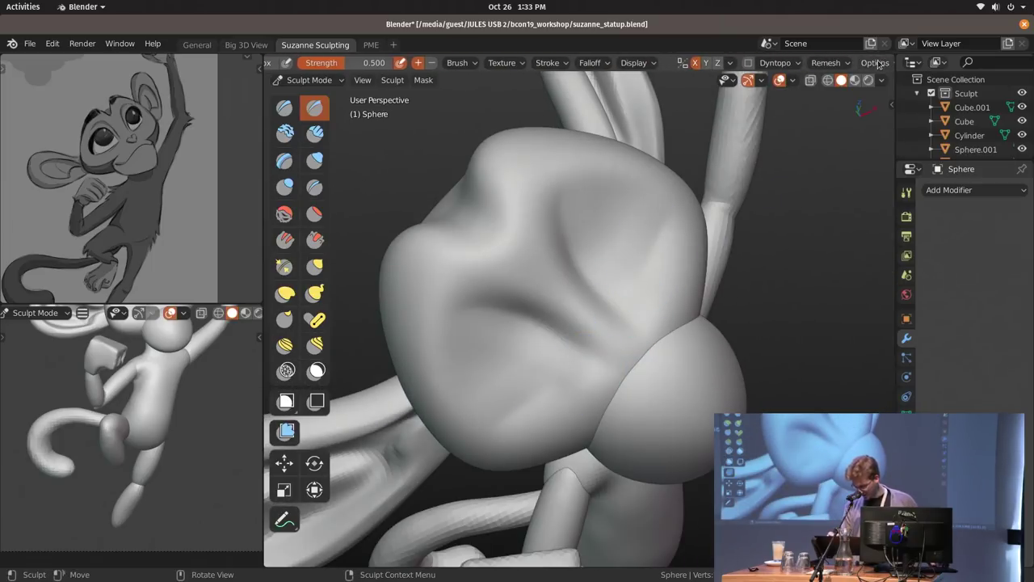
{"action": "left_click", "coordinate": [731, 63]}
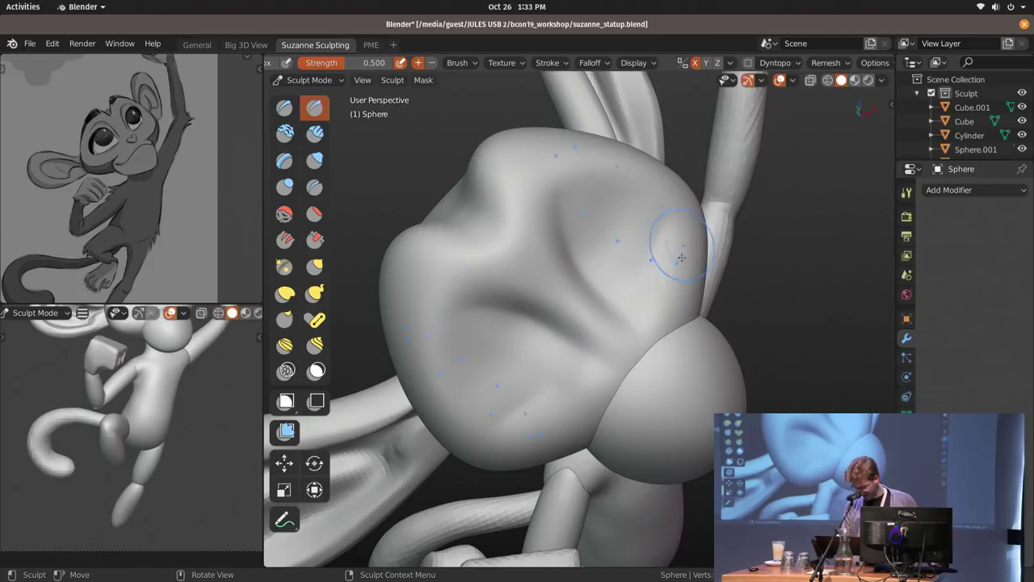
{"action": "left_click", "coordinate": [816, 63]}
{"action": "mouse_move", "coordinate": [730, 66]}
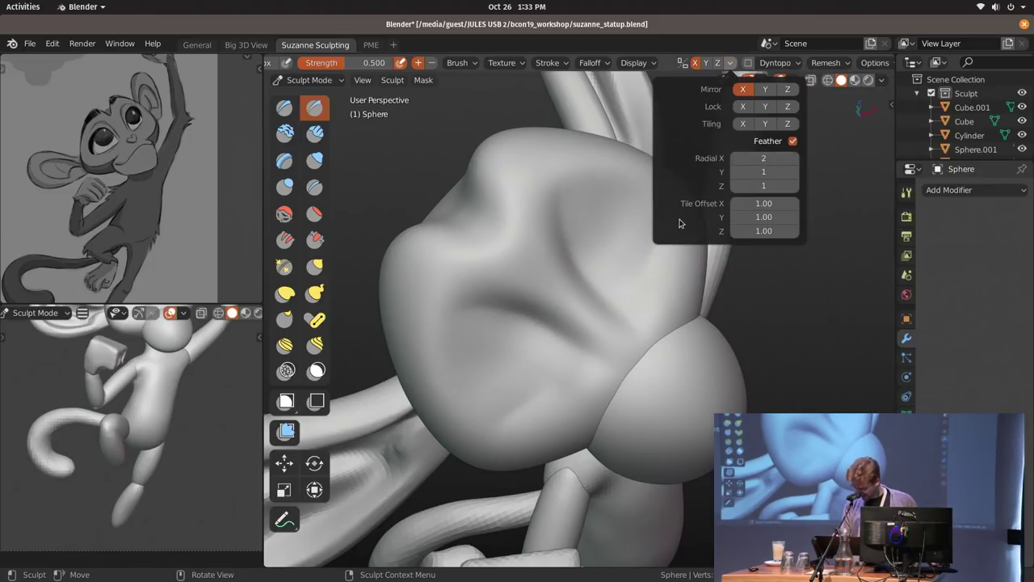
Carve a mirrored crease along the lower edges of the eye sockets with the Draw Sharp brush.
{"action": "middle_click_drag", "start_coordinate": [630, 375], "coordinate": [656, 265]}
{"action": "left_click_drag", "start_coordinate": [683, 215], "coordinate": [646, 285], "text": "ctrl"}
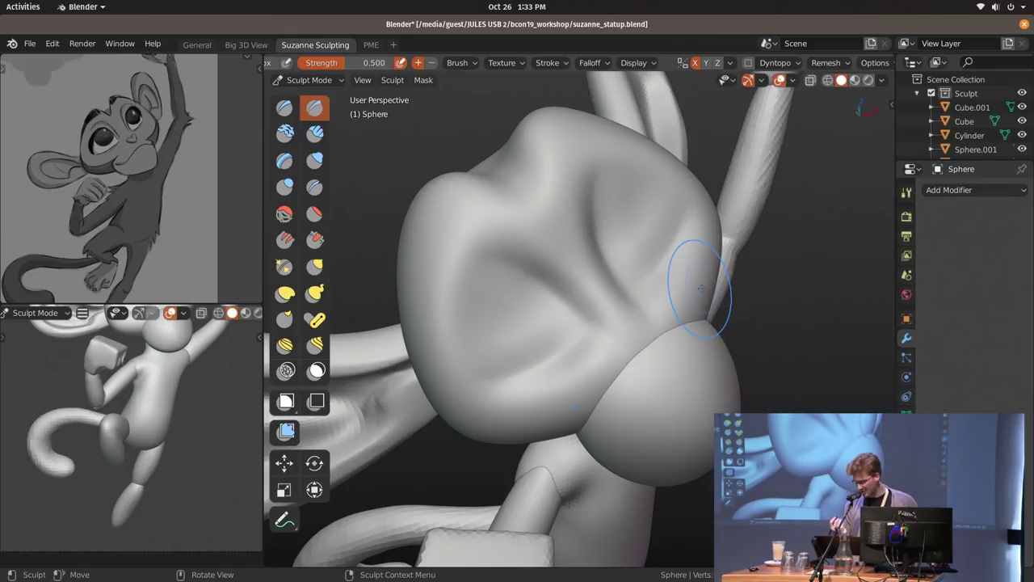
Try different Normal Radius values for the Draw Sharp brush over the creases.
{"action": "left_click", "coordinate": [464, 63]}
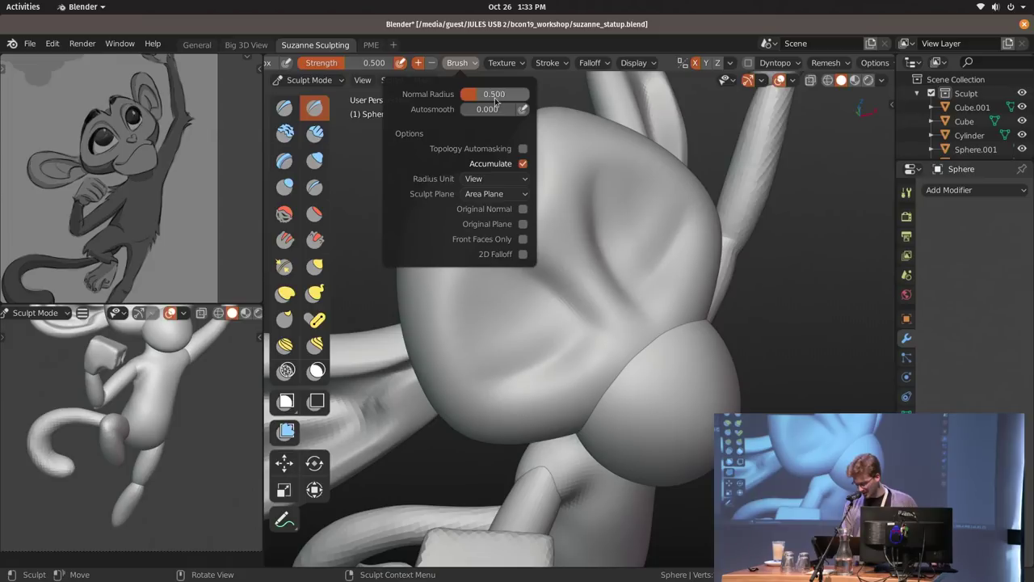
{"action": "left_click_drag", "start_coordinate": [502, 98], "coordinate": [489, 99]}
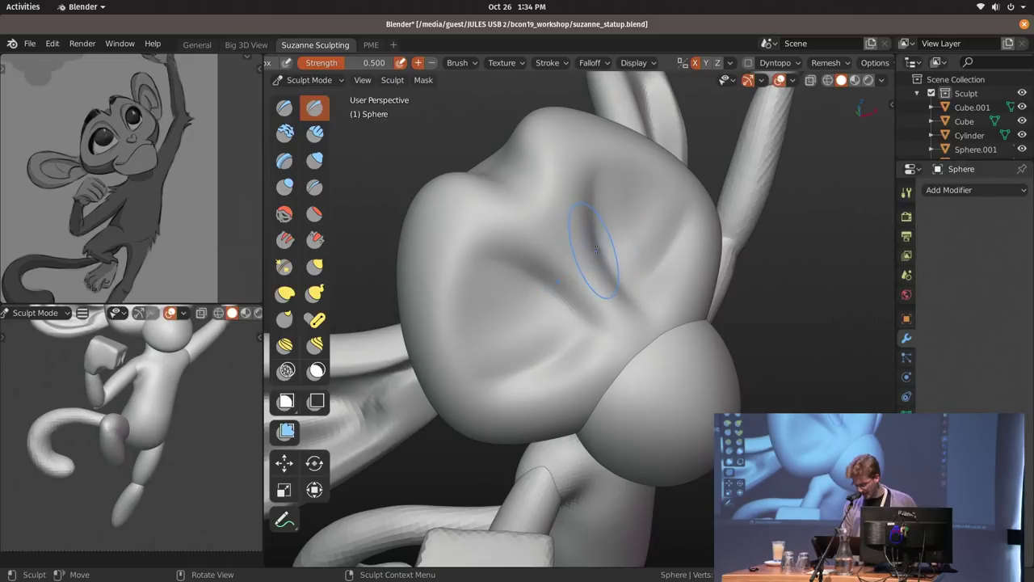
{"action": "left_click", "coordinate": [459, 63]}
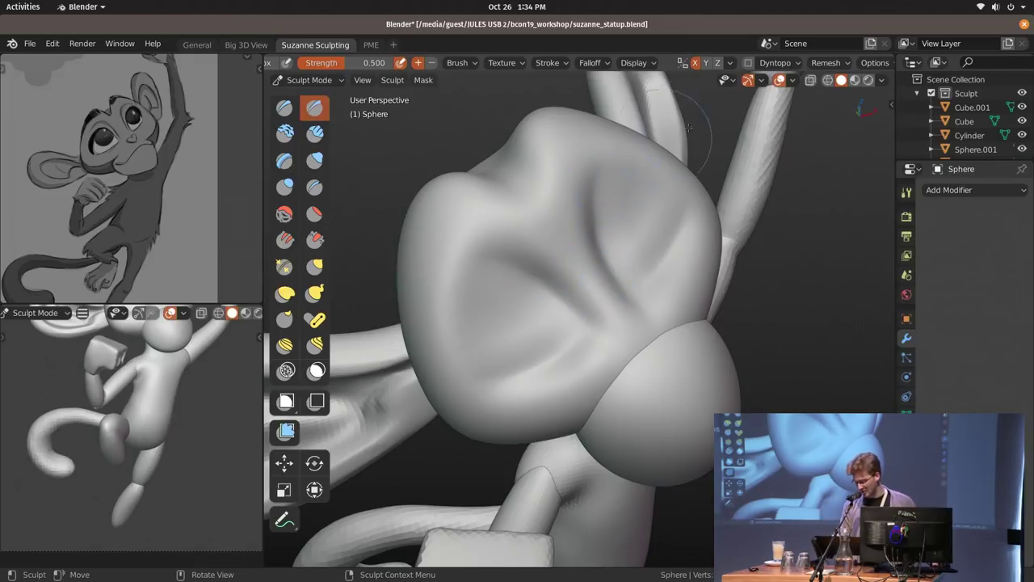
{"action": "left_click", "coordinate": [466, 62]}
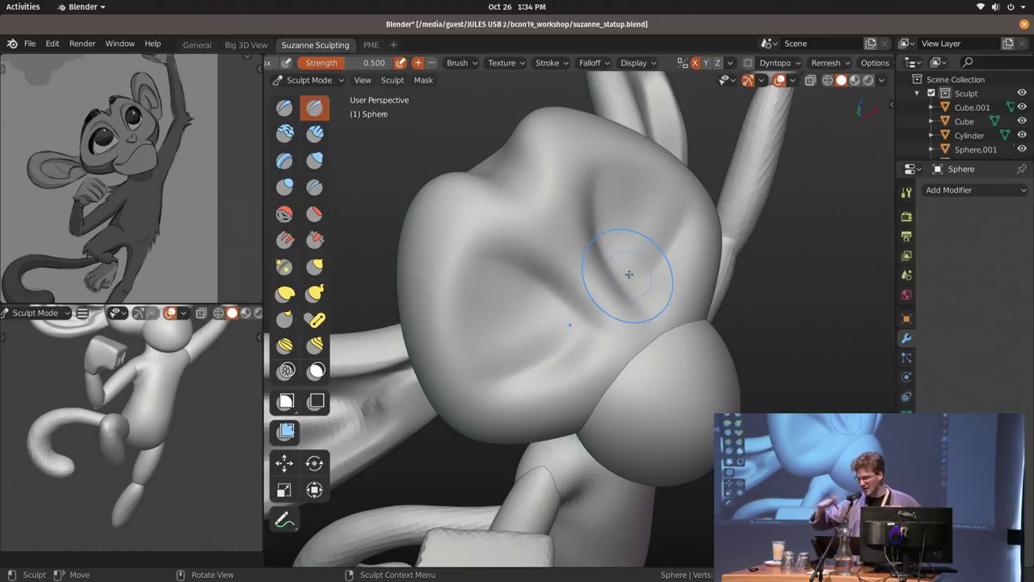
Deepen the inner eye socket creases beside the nose bridge and extend them around the outer brow with Draw Sharp.
{"action": "mouse_move", "coordinate": [636, 322]}
{"action": "middle_mouse_down"}
{"action": "mouse_move", "coordinate": [595, 300]}
{"action": "mouse_move", "coordinate": [602, 283]}
{"action": "mouse_move", "coordinate": [586, 259]}
{"action": "mouse_move", "coordinate": [597, 251]}
{"action": "middle_mouse_up"}
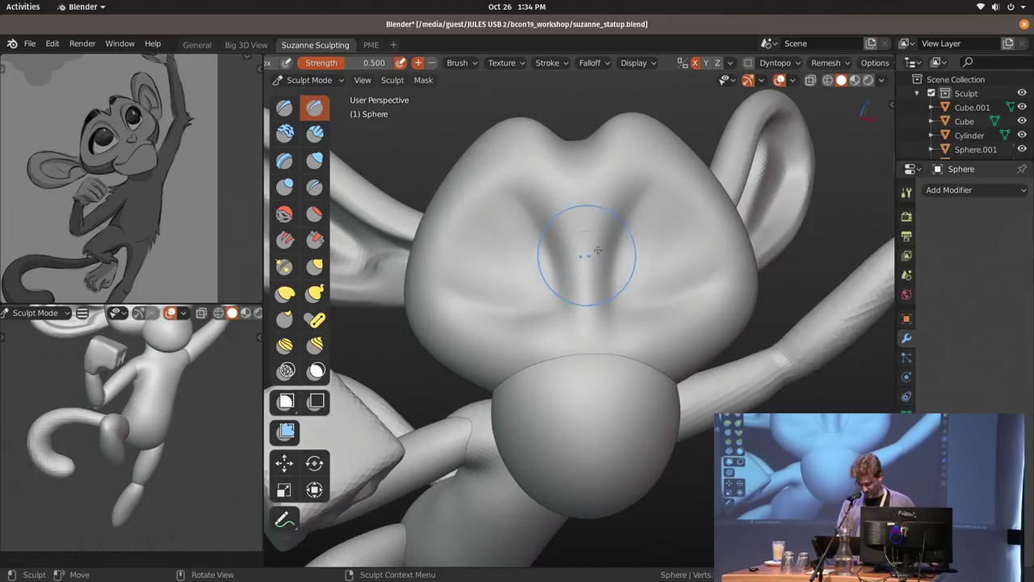
{"action": "left_click_drag", "start_coordinate": [627, 181], "coordinate": [603, 296]}
{"action": "left_click_drag", "start_coordinate": [621, 191], "coordinate": [601, 281]}
{"action": "mouse_move", "coordinate": [592, 217]}
{"action": "left_mouse_down"}
{"action": "mouse_move", "coordinate": [591, 335]}
{"action": "mouse_move", "coordinate": [603, 300]}
{"action": "left_mouse_up"}
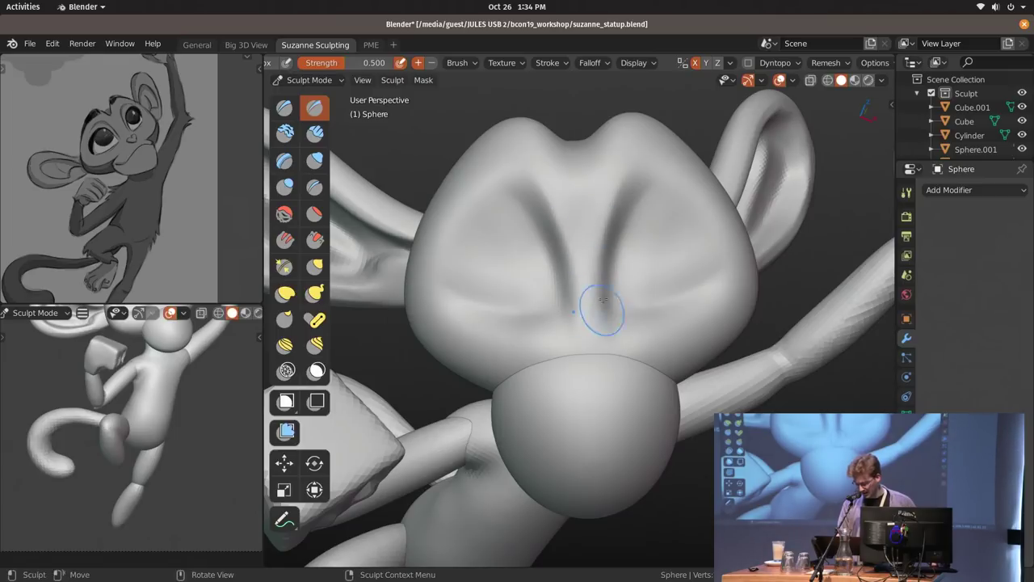
{"action": "middle_click_drag", "start_coordinate": [603, 299], "coordinate": [613, 246]}
{"action": "mouse_move", "coordinate": [646, 203]}
{"action": "middle_mouse_down"}
{"action": "mouse_move", "coordinate": [550, 477]}
{"action": "mouse_move", "coordinate": [611, 266]}
{"action": "mouse_move", "coordinate": [638, 237]}
{"action": "middle_mouse_up"}
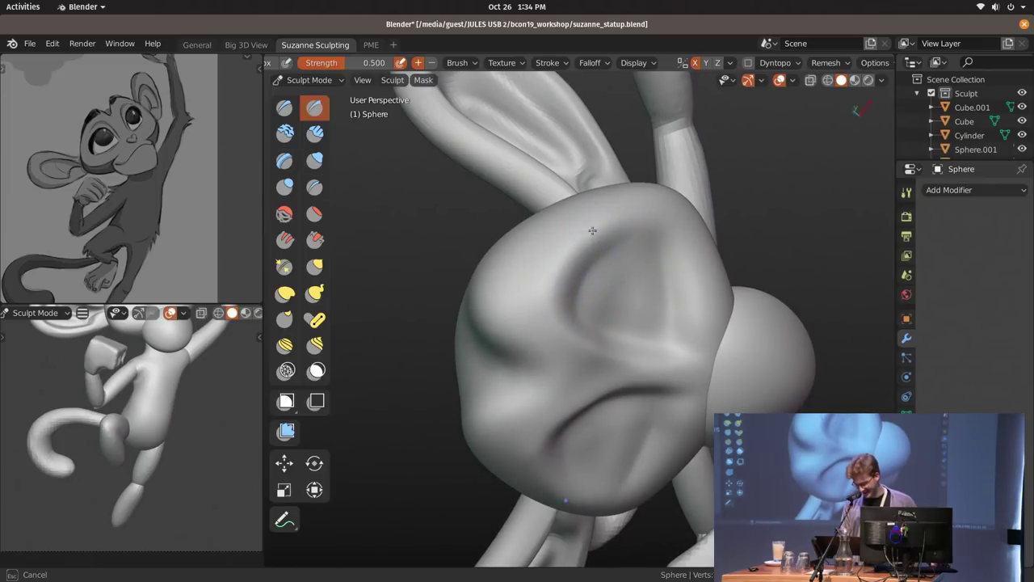
{"action": "mouse_move", "coordinate": [564, 296]}
{"action": "middle_mouse_down"}
{"action": "mouse_move", "coordinate": [579, 252]}
{"action": "mouse_move", "coordinate": [561, 180]}
{"action": "middle_mouse_up"}
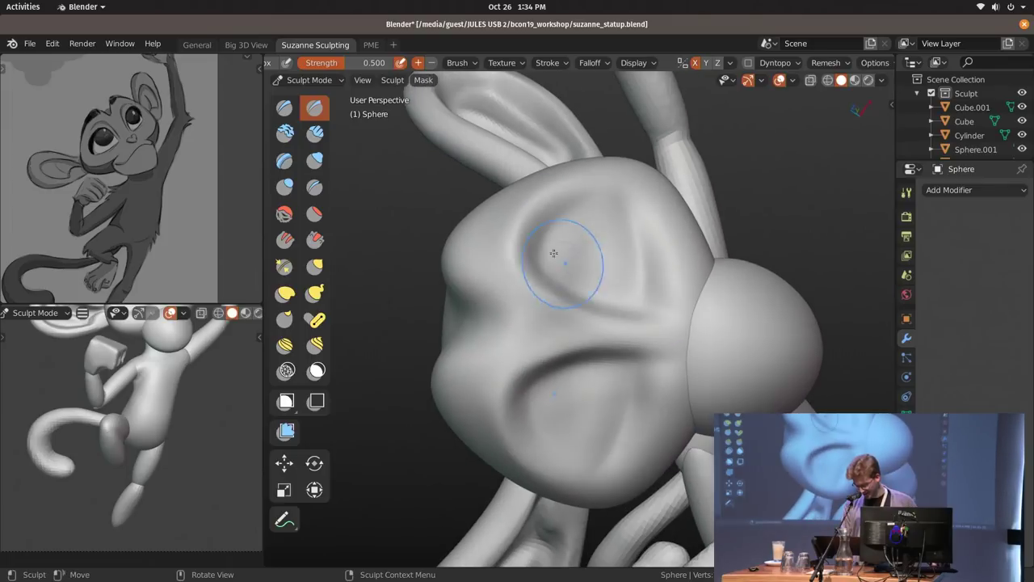
Reshape the mirrored eye sockets and brows from the side with the Elastic Hook brush, starting at 143 px.
{"action": "key", "text": "k"}
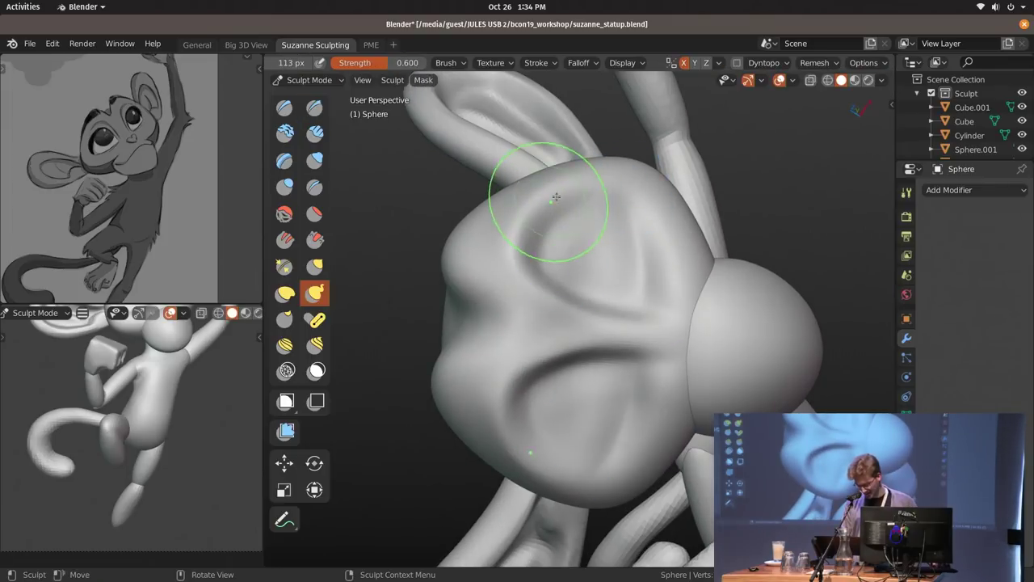
{"action": "middle_click_drag", "start_coordinate": [195, 325], "coordinate": [169, 425], "text": "shift"}
{"action": "middle_click_drag", "start_coordinate": [669, 332], "coordinate": [630, 284]}
{"action": "key", "text": "f"}
{"action": "left_click", "coordinate": [644, 282]}
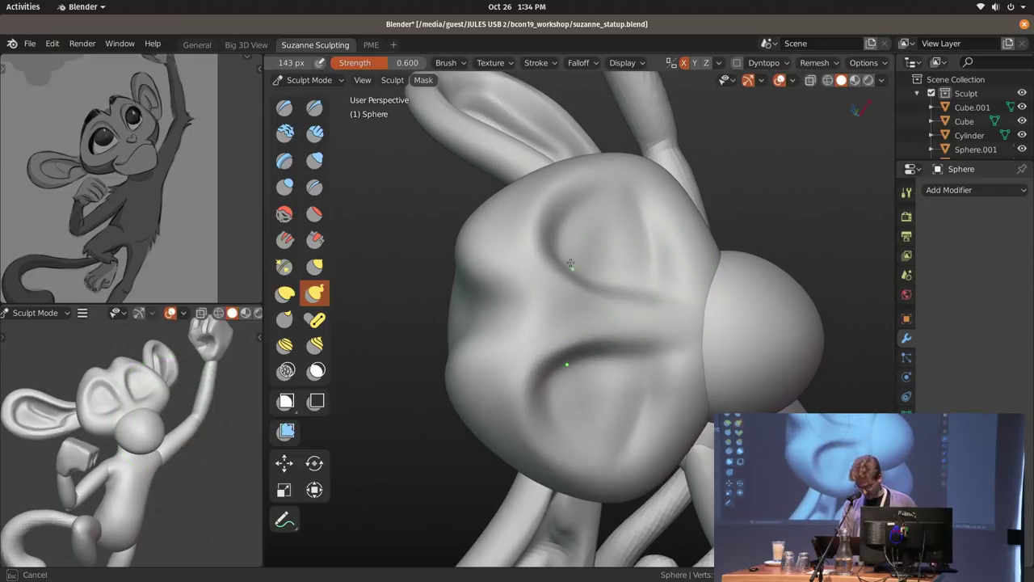
{"action": "mouse_move", "coordinate": [623, 164]}
{"action": "middle_mouse_down"}
{"action": "mouse_move", "coordinate": [670, 496]}
{"action": "mouse_move", "coordinate": [635, 185]}
{"action": "mouse_move", "coordinate": [616, 248]}
{"action": "mouse_move", "coordinate": [582, 203]}
{"action": "middle_mouse_up"}
{"action": "key", "text": "f"}
{"action": "left_click", "coordinate": [602, 185]}
{"action": "left_click_drag", "start_coordinate": [676, 222], "coordinate": [650, 212]}
{"action": "mouse_move", "coordinate": [680, 241]}
{"action": "middle_mouse_down"}
{"action": "mouse_move", "coordinate": [625, 212]}
{"action": "mouse_move", "coordinate": [687, 203]}
{"action": "middle_mouse_up"}
{"action": "key", "text": "f"}
{"action": "left_click", "coordinate": [796, 201]}
{"action": "left_click_drag", "start_coordinate": [701, 207], "coordinate": [689, 215]}
Refine the head's overall shape around the brows and forehead from several angles with Elastic Hook at up to 225 px.
{"action": "mouse_move", "coordinate": [685, 231]}
{"action": "middle_mouse_down"}
{"action": "mouse_move", "coordinate": [549, 353]}
{"action": "mouse_move", "coordinate": [570, 368]}
{"action": "middle_mouse_up"}
{"action": "key", "text": "f"}
{"action": "left_click", "coordinate": [732, 347]}
{"action": "left_click_drag", "start_coordinate": [583, 374], "coordinate": [603, 363]}
{"action": "middle_click_drag", "start_coordinate": [614, 355], "coordinate": [707, 297]}
{"action": "key", "text": "f"}
{"action": "left_click", "coordinate": [696, 295]}
{"action": "middle_click_drag", "start_coordinate": [556, 291], "coordinate": [602, 234], "text": "shift"}
{"action": "middle_click_drag", "start_coordinate": [557, 243], "coordinate": [616, 250]}
{"action": "key", "text": "f"}
{"action": "left_click", "coordinate": [582, 242]}
{"action": "left_click_drag", "start_coordinate": [585, 236], "coordinate": [588, 242]}
{"action": "mouse_move", "coordinate": [583, 242]}
{"action": "middle_mouse_down"}
{"action": "mouse_move", "coordinate": [662, 230]}
{"action": "mouse_move", "coordinate": [694, 251]}
{"action": "middle_mouse_up"}
{"action": "middle_click_drag", "start_coordinate": [703, 254], "coordinate": [668, 303], "text": "shift"}
Refine the creases between the brows on the forehead with the Draw Sharp brush, reducing its radius to 127 px.
{"action": "key", "text": "d"}
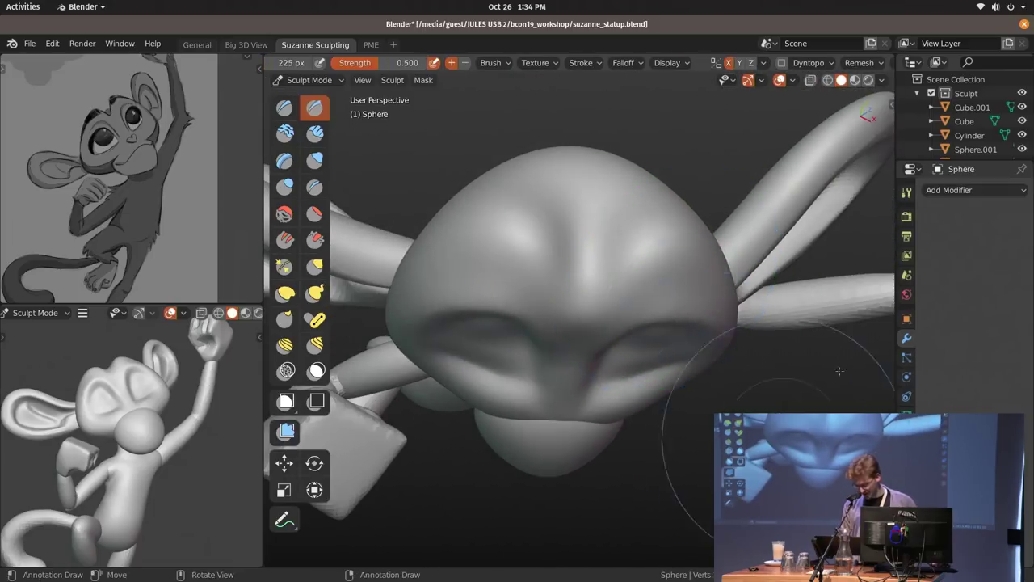
{"action": "middle_click_drag", "start_coordinate": [840, 371], "coordinate": [875, 320]}
{"action": "mouse_move", "coordinate": [543, 243]}
{"action": "middle_mouse_down"}
{"action": "mouse_move", "coordinate": [577, 342]}
{"action": "mouse_move", "coordinate": [606, 338]}
{"action": "mouse_move", "coordinate": [632, 299]}
{"action": "middle_mouse_up"}
{"action": "key", "text": "f"}
{"action": "left_click", "coordinate": [583, 320]}
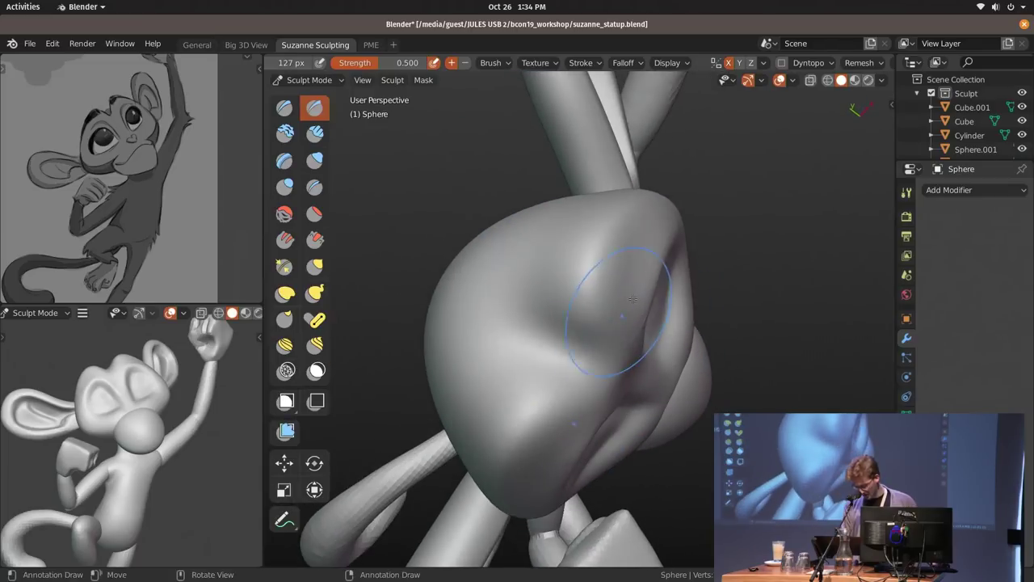
Build up volume along the mirrored brow ridges with the Clay brush, starting at 149 px.
{"action": "key", "text": "c"}
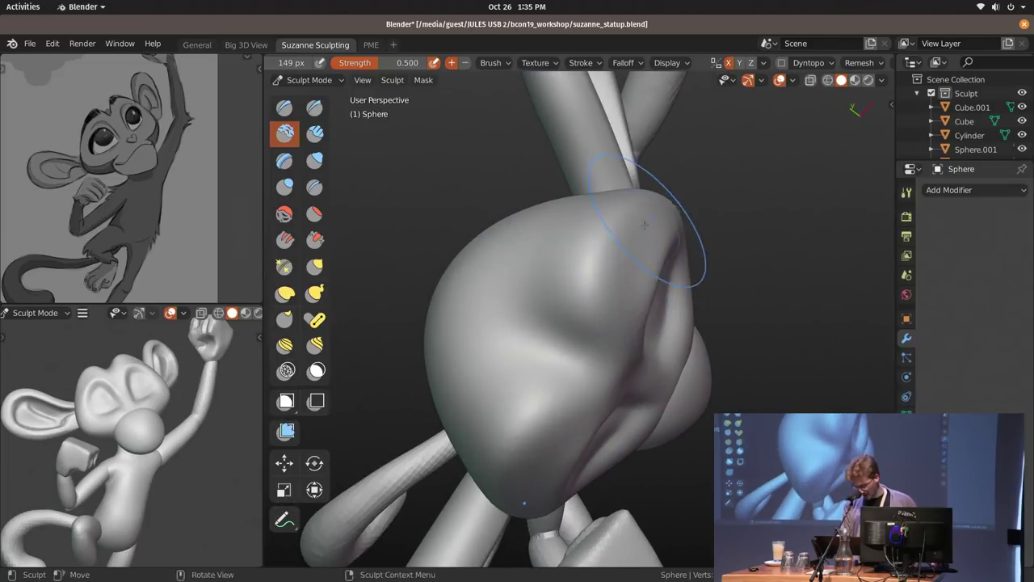
{"action": "left_click_drag", "start_coordinate": [626, 371], "coordinate": [632, 347]}
{"action": "key", "text": "f"}
{"action": "left_click", "coordinate": [612, 267]}
{"action": "mouse_move", "coordinate": [640, 234]}
{"action": "left_mouse_down"}
{"action": "mouse_move", "coordinate": [651, 218]}
{"action": "mouse_move", "coordinate": [630, 267]}
{"action": "left_mouse_up"}
{"action": "middle_click_drag", "start_coordinate": [602, 265], "coordinate": [617, 209]}
Sharpen the creases beneath the brow ridges with a resized Draw Sharp brush.
{"action": "key", "text": "d"}
{"action": "key", "text": "f"}
{"action": "left_click", "coordinate": [605, 202]}
{"action": "middle_click_drag", "start_coordinate": [653, 325], "coordinate": [560, 357]}
Reshape the eye socket and brow edge from the side with the Elastic Hook brush at 128 px.
{"action": "key", "text": "k"}
{"action": "mouse_move", "coordinate": [496, 176]}
{"action": "middle_mouse_down", "text": "shift"}
{"action": "mouse_move", "coordinate": [550, 254]}
{"action": "mouse_move", "coordinate": [686, 282]}
{"action": "mouse_move", "coordinate": [653, 351]}
{"action": "mouse_move", "coordinate": [661, 277]}
{"action": "middle_mouse_up", "text": "shift"}
{"action": "key", "text": "f"}
{"action": "left_click", "coordinate": [559, 274]}
{"action": "mouse_move", "coordinate": [666, 313]}
{"action": "middle_mouse_down"}
{"action": "mouse_move", "coordinate": [667, 294]}
{"action": "mouse_move", "coordinate": [666, 305]}
{"action": "mouse_move", "coordinate": [566, 365]}
{"action": "mouse_move", "coordinate": [572, 288]}
{"action": "mouse_move", "coordinate": [541, 311]}
{"action": "mouse_move", "coordinate": [491, 323]}
{"action": "mouse_move", "coordinate": [509, 305]}
{"action": "middle_mouse_up"}
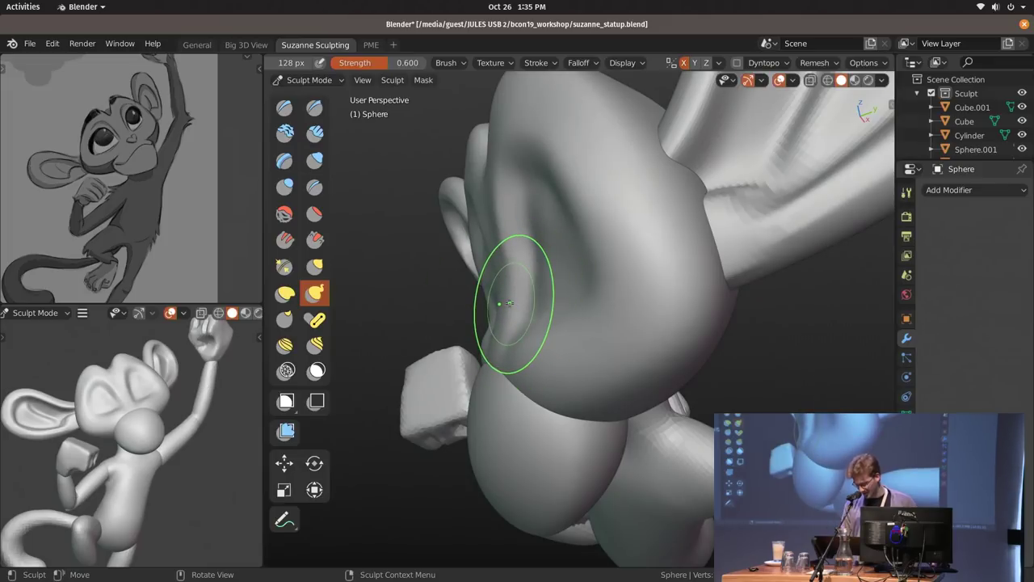
{"action": "mouse_move", "coordinate": [526, 300]}
{"action": "middle_mouse_down"}
{"action": "mouse_move", "coordinate": [515, 302]}
{"action": "mouse_move", "coordinate": [670, 348]}
{"action": "mouse_move", "coordinate": [530, 238]}
{"action": "mouse_move", "coordinate": [535, 211]}
{"action": "mouse_move", "coordinate": [572, 320]}
{"action": "mouse_move", "coordinate": [603, 249]}
{"action": "mouse_move", "coordinate": [540, 294]}
{"action": "middle_mouse_up"}
{"action": "mouse_move", "coordinate": [540, 288]}
{"action": "left_mouse_down"}
{"action": "mouse_move", "coordinate": [552, 297]}
{"action": "mouse_move", "coordinate": [570, 161]}
{"action": "left_mouse_up"}
Switch from the head to the muzzle sphere and rotate it in Object Mode.
{"action": "key", "text": "ctrl+Tab"}
{"action": "left_click", "coordinate": [531, 324]}
{"action": "key", "text": "r"}
{"action": "left_click", "coordinate": [652, 348]}
{"action": "middle_click_drag", "start_coordinate": [652, 348], "coordinate": [790, 347]}
Remesh the muzzle sphere in Sculpt Mode using a 0.02 m voxel size and check its wireframe.
{"action": "key", "text": "ctrl+Tab"}
{"action": "mouse_move", "coordinate": [630, 358]}
{"action": "middle_mouse_down", "text": "ctrl"}
{"action": "mouse_move", "coordinate": [675, 447]}
{"action": "mouse_move", "coordinate": [707, 324]}
{"action": "mouse_move", "coordinate": [760, 201]}
{"action": "middle_mouse_up", "text": "ctrl"}
{"action": "scroll", "coordinate": [855, 69], "scroll_direction": "down", "scroll_amount": 5}
{"action": "left_click", "coordinate": [866, 64]}
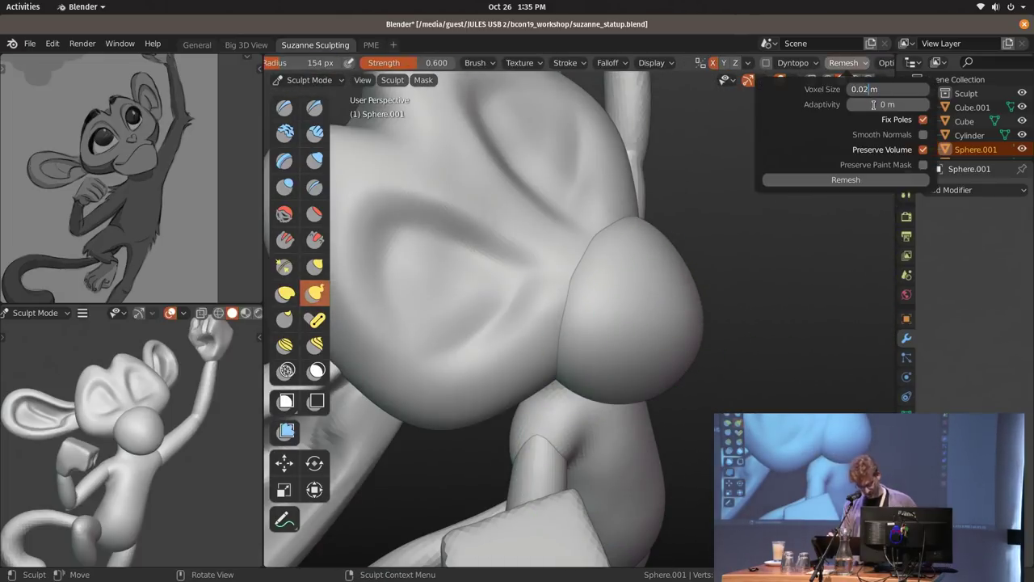
{"action": "mouse_move", "coordinate": [683, 323]}
{"action": "middle_mouse_down"}
{"action": "mouse_move", "coordinate": [636, 308]}
{"action": "mouse_move", "coordinate": [605, 328]}
{"action": "mouse_move", "coordinate": [637, 291]}
{"action": "middle_mouse_up"}
{"action": "key", "text": "shift+z"}
{"action": "scroll", "coordinate": [656, 311], "scroll_direction": "up", "scroll_amount": 1}
{"action": "key", "text": "shift+z"}
Sculpt a curved mouth crease across the muzzle with the Draw brush at 50 px, redoing the first stroke.
{"action": "key", "text": "d"}
{"action": "key", "text": "f"}
{"action": "left_click", "coordinate": [627, 268]}
{"action": "left_click_drag", "start_coordinate": [647, 227], "coordinate": [601, 354]}
{"action": "key", "text": "ctrl+z"}
{"action": "key", "text": "f"}
{"action": "left_click", "coordinate": [633, 275]}
{"action": "left_click_drag", "start_coordinate": [663, 222], "coordinate": [606, 344]}
{"action": "middle_click_drag", "start_coordinate": [579, 381], "coordinate": [618, 317]}
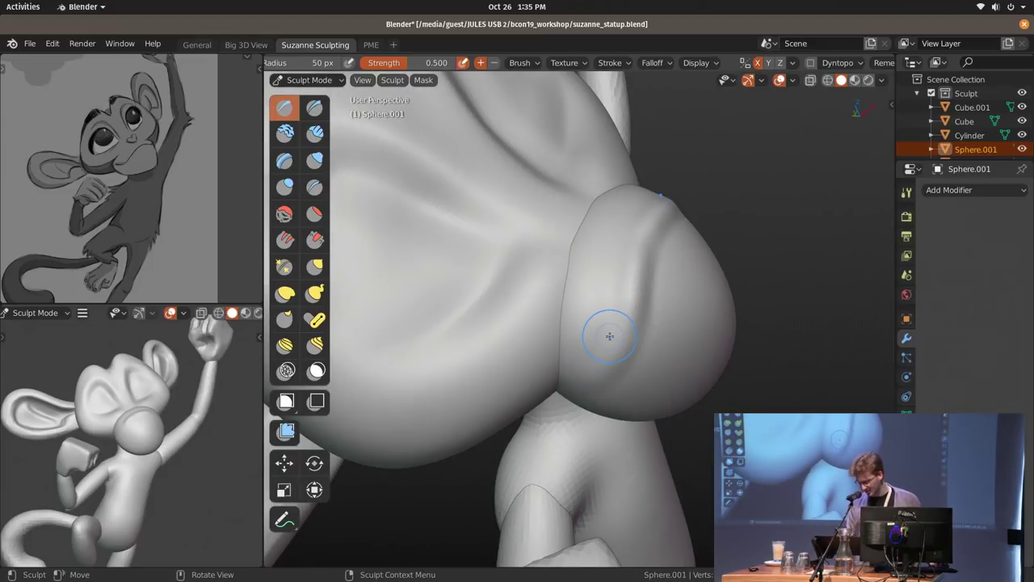
Build up the lip forms around the mouth crease with the Draw brush at 88 px and the Clay brush at 79 px.
{"action": "middle_click_drag", "start_coordinate": [651, 233], "coordinate": [625, 258]}
{"action": "key", "text": "f"}
{"action": "left_click", "coordinate": [644, 270]}
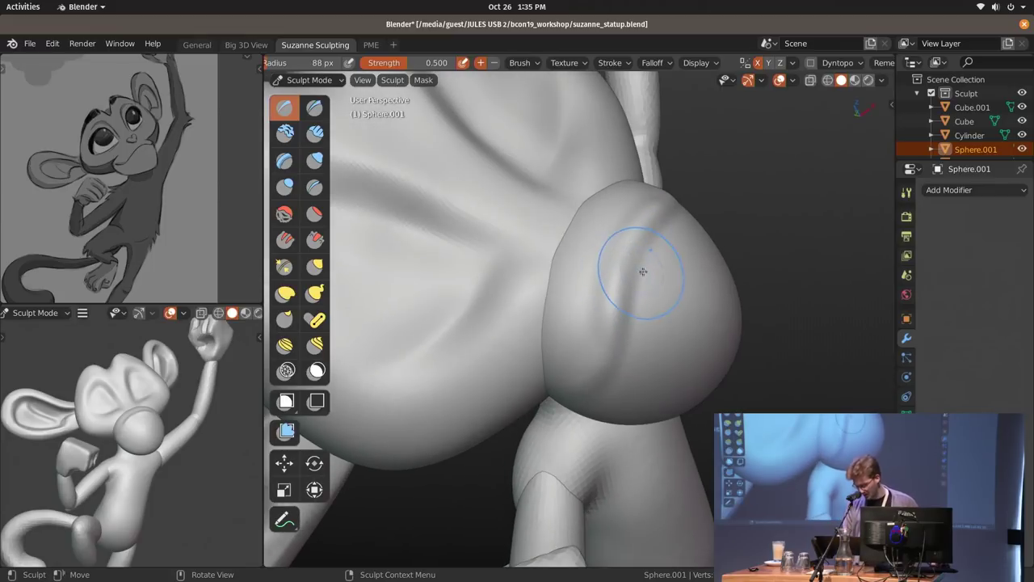
{"action": "key", "text": "c"}
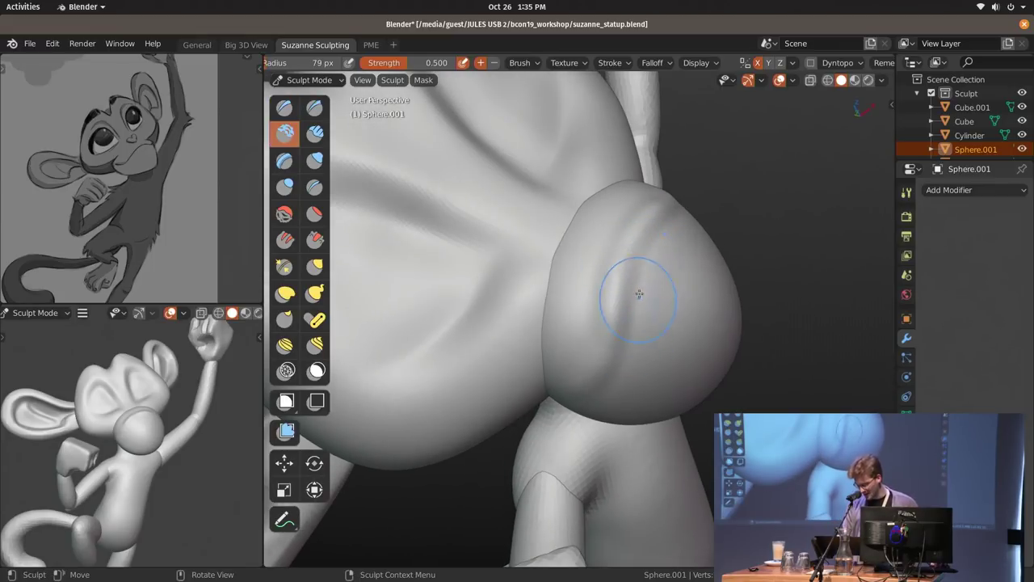
{"action": "middle_click_drag", "start_coordinate": [644, 265], "coordinate": [638, 285]}
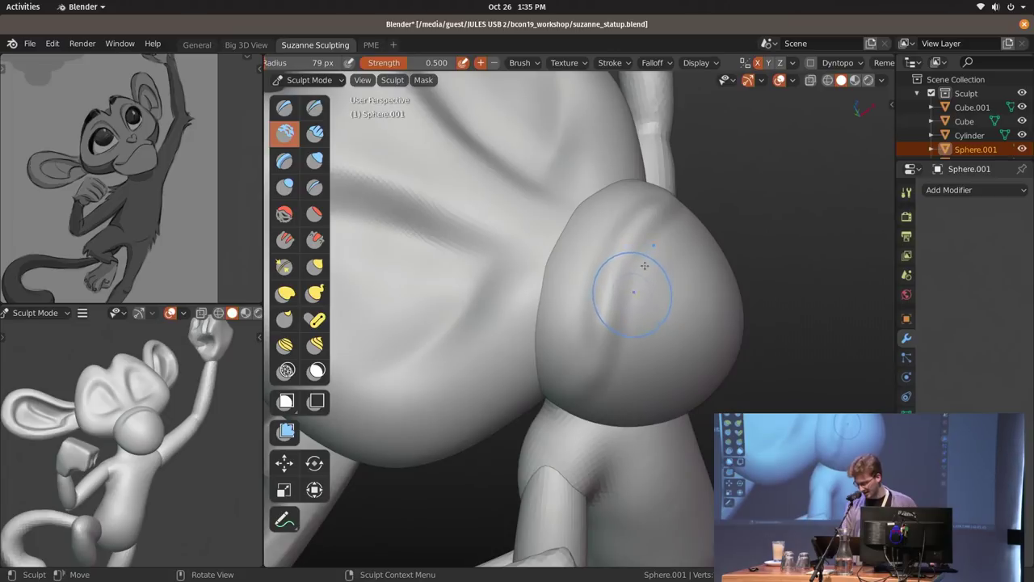
Set the Dyntopo detailing method to Constant Detail.
{"action": "left_click", "coordinate": [840, 63]}
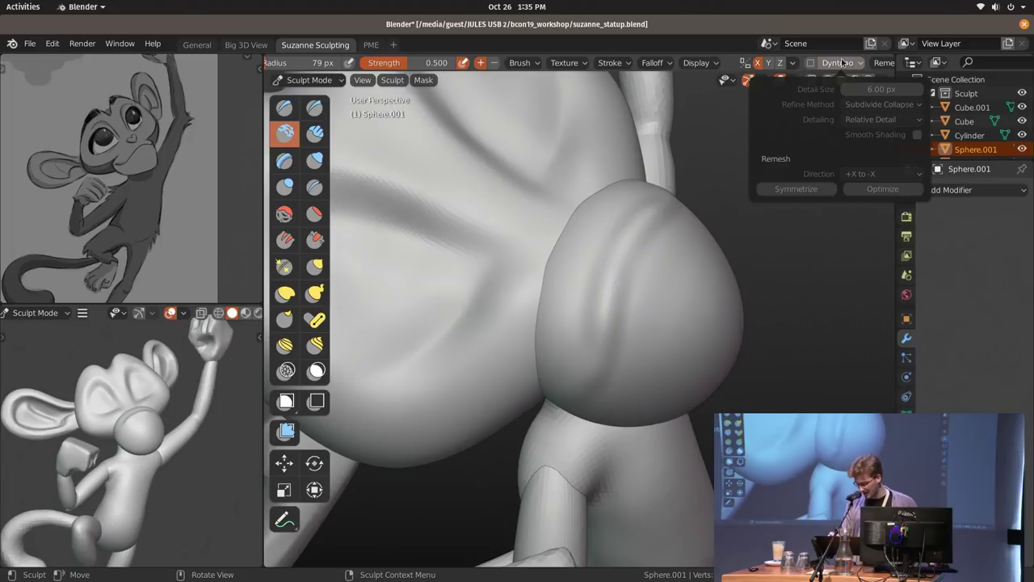
{"action": "left_click", "coordinate": [877, 123]}
{"action": "left_click", "coordinate": [874, 161]}
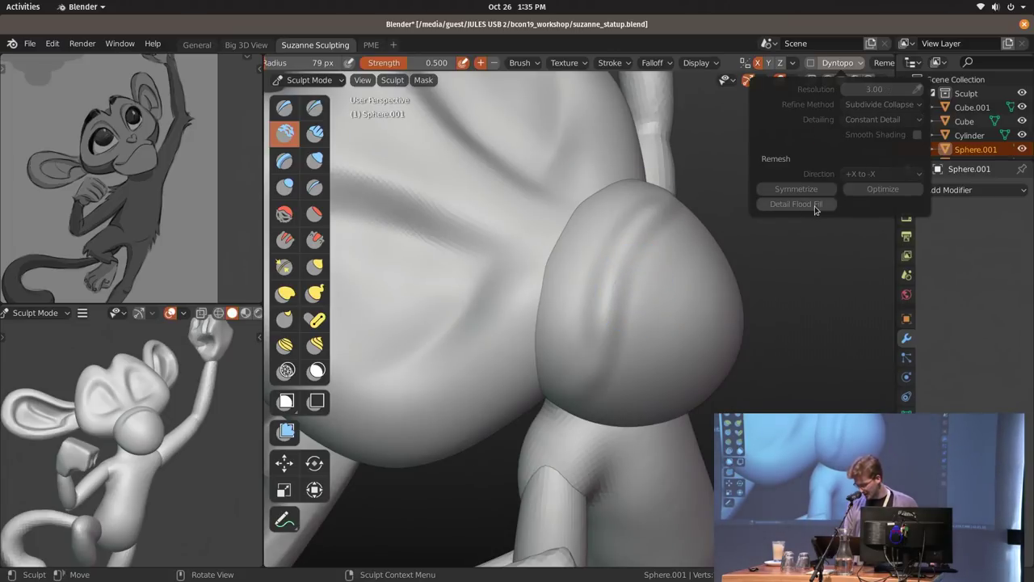
Fill out the muzzle beside the mouth crease with the Clay Strips brush at 88 px and 0.393 strength.
{"action": "middle_click_drag", "start_coordinate": [762, 292], "coordinate": [636, 266]}
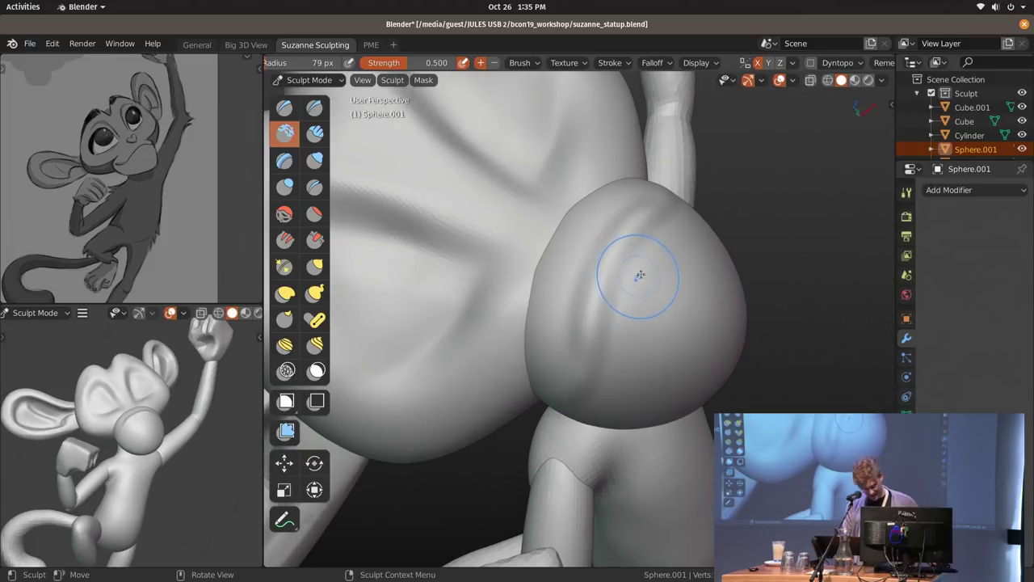
{"action": "key", "text": "c"}
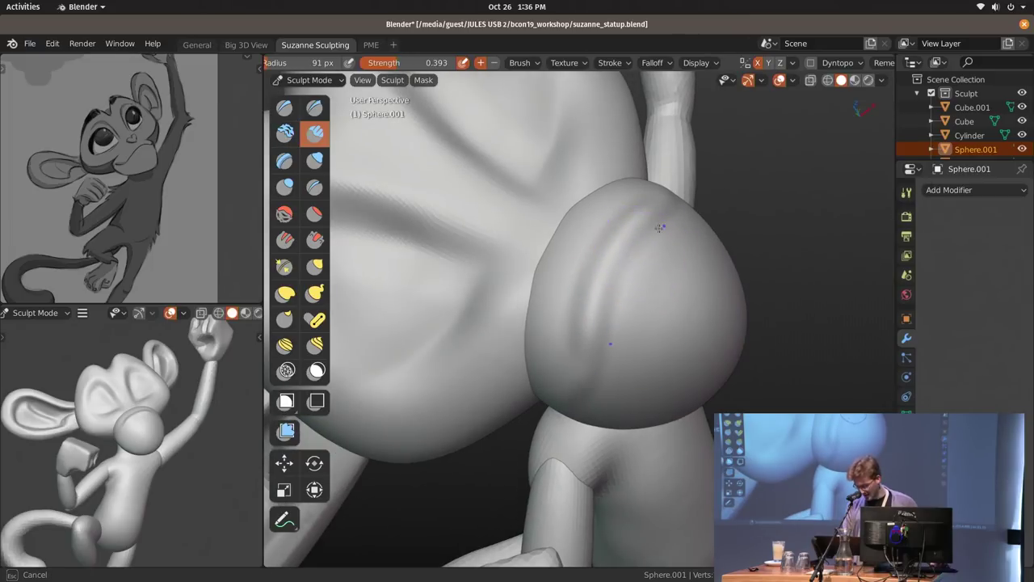
{"action": "key", "text": "f"}
{"action": "left_click", "coordinate": [656, 236]}
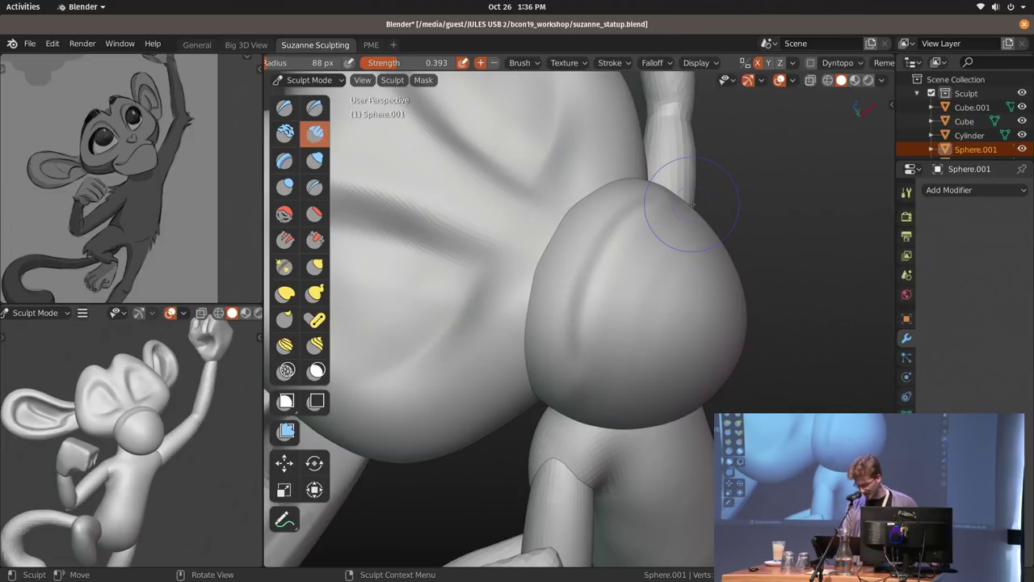
Define the mouth line and upper lip on the muzzle with a small Draw brush at 0.500 strength.
{"action": "middle_click_drag", "start_coordinate": [865, 57], "coordinate": [803, 67]}
{"action": "mouse_move", "coordinate": [594, 297]}
{"action": "middle_mouse_down"}
{"action": "mouse_move", "coordinate": [610, 310]}
{"action": "mouse_move", "coordinate": [650, 254]}
{"action": "middle_mouse_up"}
{"action": "key", "text": "d"}
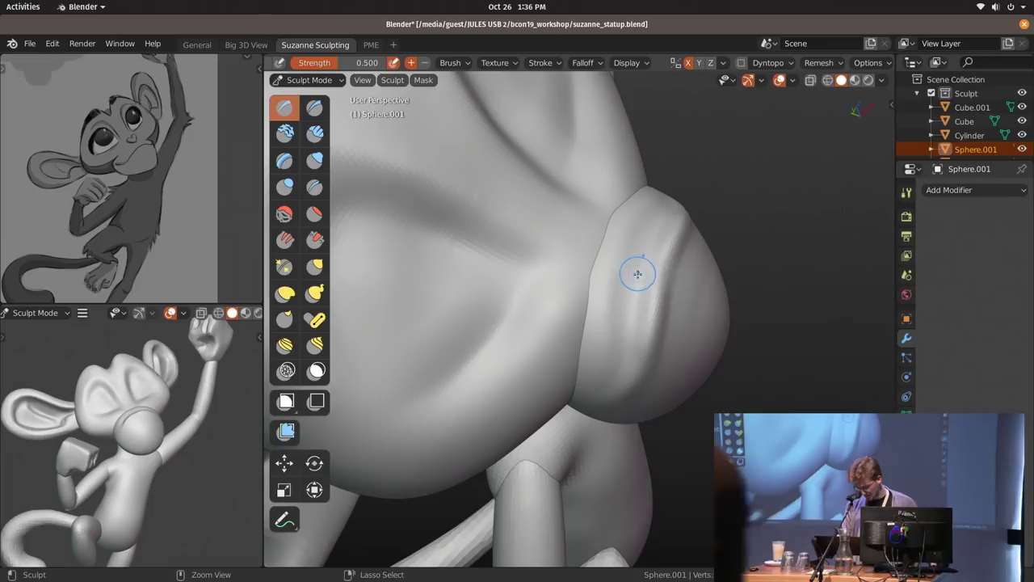
{"action": "mouse_move", "coordinate": [618, 314]}
{"action": "middle_mouse_down"}
{"action": "mouse_move", "coordinate": [612, 323]}
{"action": "mouse_move", "coordinate": [567, 308]}
{"action": "middle_mouse_up"}
Reshape the upper muzzle around the mouth line with the Elastic Hook brush at varying sizes.
{"action": "key", "text": "k"}
{"action": "key", "text": "f"}
{"action": "left_click", "coordinate": [513, 309]}
{"action": "left_click_drag", "start_coordinate": [622, 247], "coordinate": [650, 246]}
{"action": "key", "text": "f"}
{"action": "left_click", "coordinate": [632, 325]}
{"action": "mouse_move", "coordinate": [740, 370]}
{"action": "middle_mouse_down"}
{"action": "mouse_move", "coordinate": [662, 266]}
{"action": "mouse_move", "coordinate": [677, 291]}
{"action": "middle_mouse_up"}
{"action": "key", "text": "f"}
{"action": "left_click", "coordinate": [677, 291]}
Pull the muzzle's sides and mouth corners into a broader, downturned shape from several angles with Elastic Hook.
{"action": "middle_click_drag", "start_coordinate": [754, 295], "coordinate": [719, 305]}
{"action": "key", "text": "f"}
{"action": "left_click", "coordinate": [719, 306]}
{"action": "mouse_move", "coordinate": [719, 306]}
{"action": "left_mouse_down"}
{"action": "mouse_move", "coordinate": [733, 300]}
{"action": "mouse_move", "coordinate": [740, 325]}
{"action": "left_mouse_up"}
{"action": "left_click_drag", "start_coordinate": [726, 371], "coordinate": [732, 369]}
{"action": "middle_click_drag", "start_coordinate": [743, 323], "coordinate": [788, 302]}
{"action": "key", "text": "f"}
{"action": "left_click", "coordinate": [764, 299]}
{"action": "left_click_drag", "start_coordinate": [738, 291], "coordinate": [743, 289]}
{"action": "mouse_move", "coordinate": [690, 320]}
{"action": "middle_mouse_down", "text": "shift"}
{"action": "mouse_move", "coordinate": [692, 240]}
{"action": "mouse_move", "coordinate": [658, 260]}
{"action": "mouse_move", "coordinate": [684, 228]}
{"action": "mouse_move", "coordinate": [635, 258]}
{"action": "mouse_move", "coordinate": [711, 269]}
{"action": "mouse_move", "coordinate": [730, 288]}
{"action": "mouse_move", "coordinate": [706, 293]}
{"action": "middle_mouse_up", "text": "shift"}
{"action": "key", "text": "f"}
{"action": "left_click", "coordinate": [670, 226]}
Adjust the muzzle's rotation and scale in Object Mode to fit the face.
{"action": "key", "text": "ctrl+Tab"}
{"action": "key", "text": "s"}
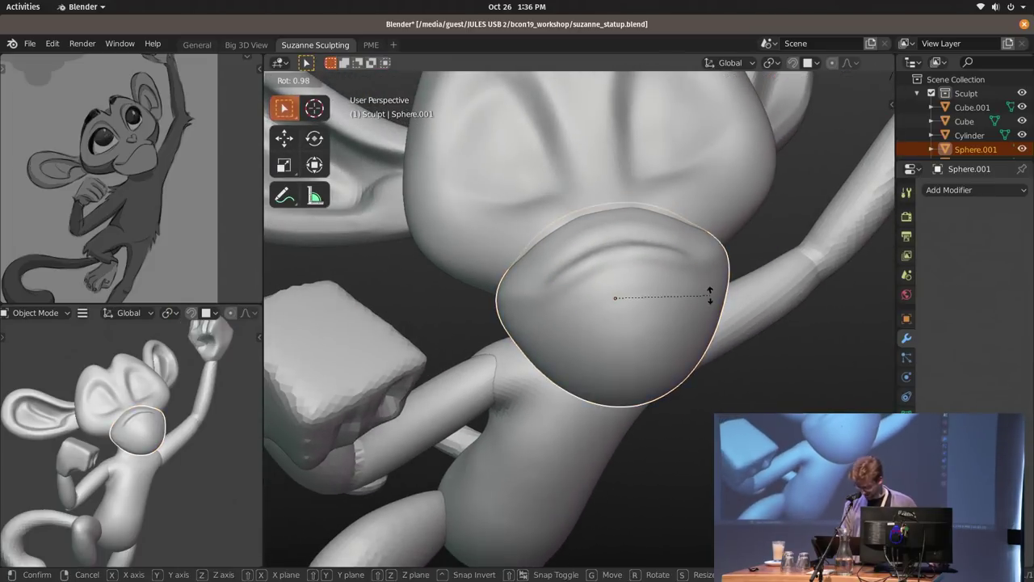
{"action": "left_click", "coordinate": [717, 299]}
{"action": "key", "text": "s"}
{"action": "left_click", "coordinate": [726, 306]}
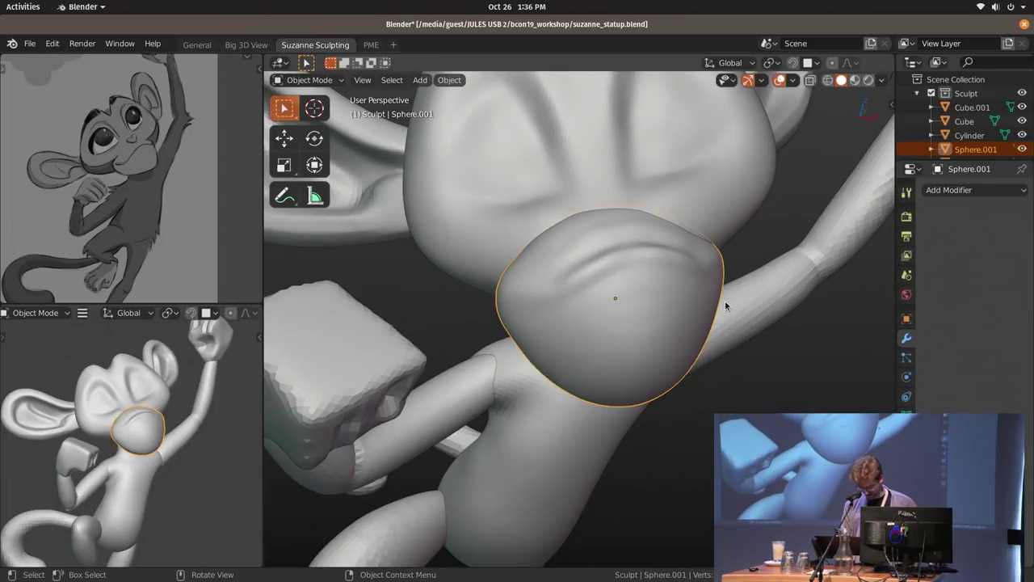
Place the 3D cursor above the muzzle and add a scaled-down cube there for the nose.
{"action": "left_click", "coordinate": [602, 206], "text": "shift"}
{"action": "key", "text": "shift+a"}
{"action": "mouse_move", "coordinate": [612, 206]}
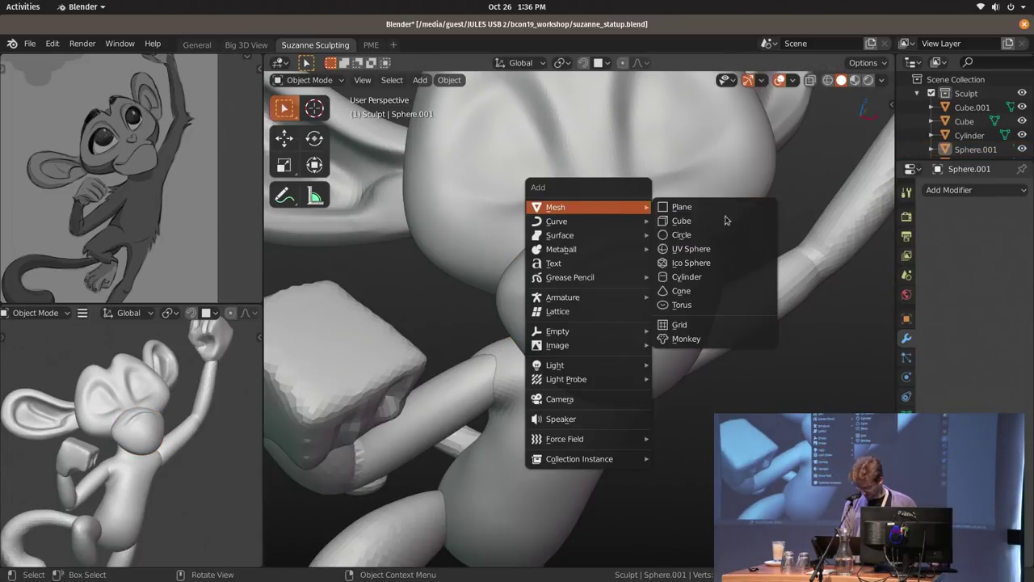
{"action": "left_click", "coordinate": [708, 226]}
{"action": "key", "text": "s"}
{"action": "left_click", "coordinate": [677, 270]}
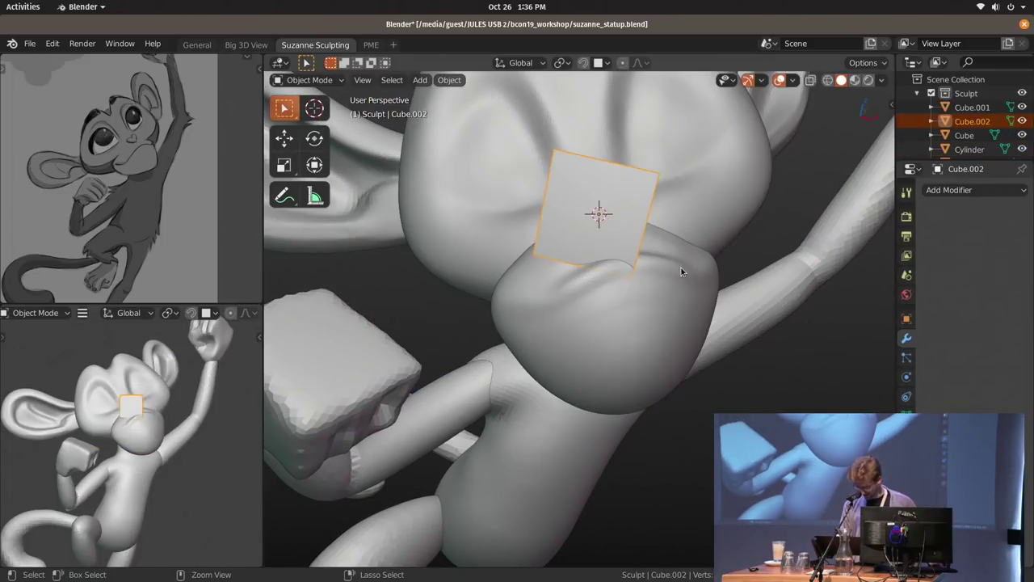
Round the nose cube with a level 3 Subdivision Surface modifier and apply it.
{"action": "key", "text": "ctrl+3"}
{"action": "left_click", "coordinate": [947, 230]}
{"action": "scroll", "coordinate": [641, 282], "scroll_direction": "up", "scroll_amount": 3}
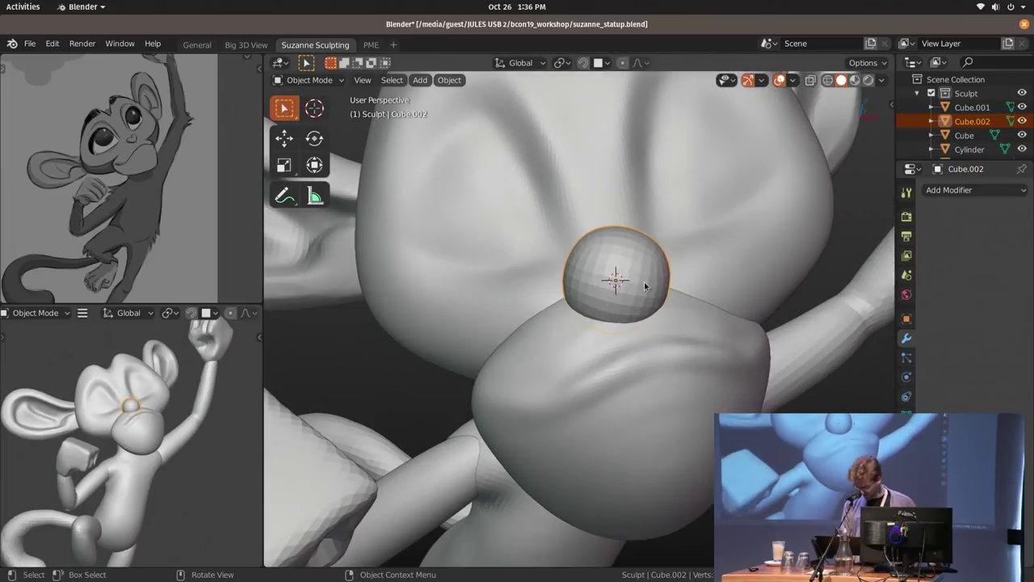
Rotate the rounded nose object and scale it down between the eye sockets and muzzle.
{"action": "key", "text": "r"}
{"action": "left_click", "coordinate": [721, 253]}
{"action": "key", "text": "s"}
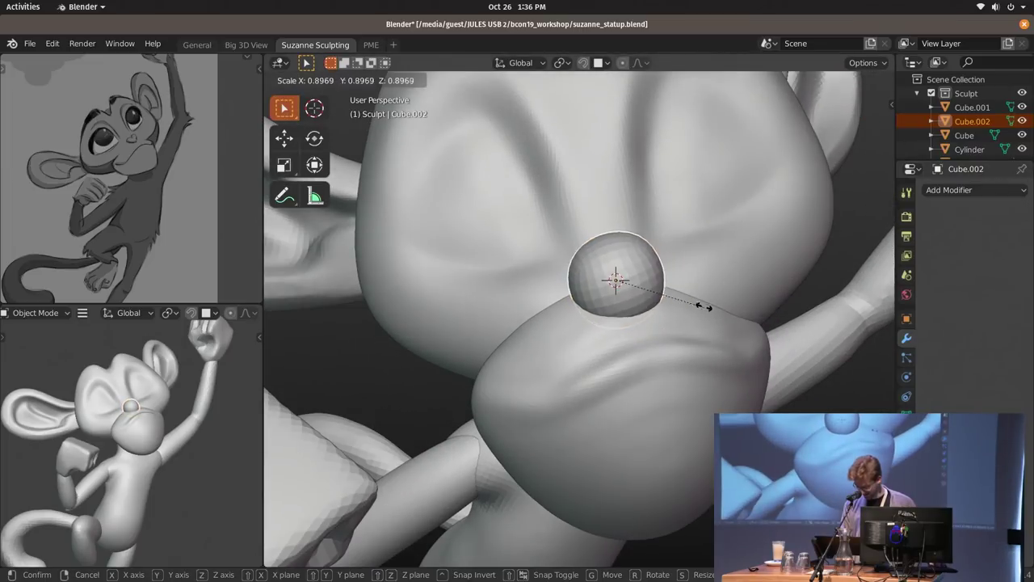
{"action": "left_click", "coordinate": [686, 277]}
Apply the scale of the nose object in Object Mode.
{"action": "key", "text": "ctrl+Tab"}
{"action": "key", "text": "f"}
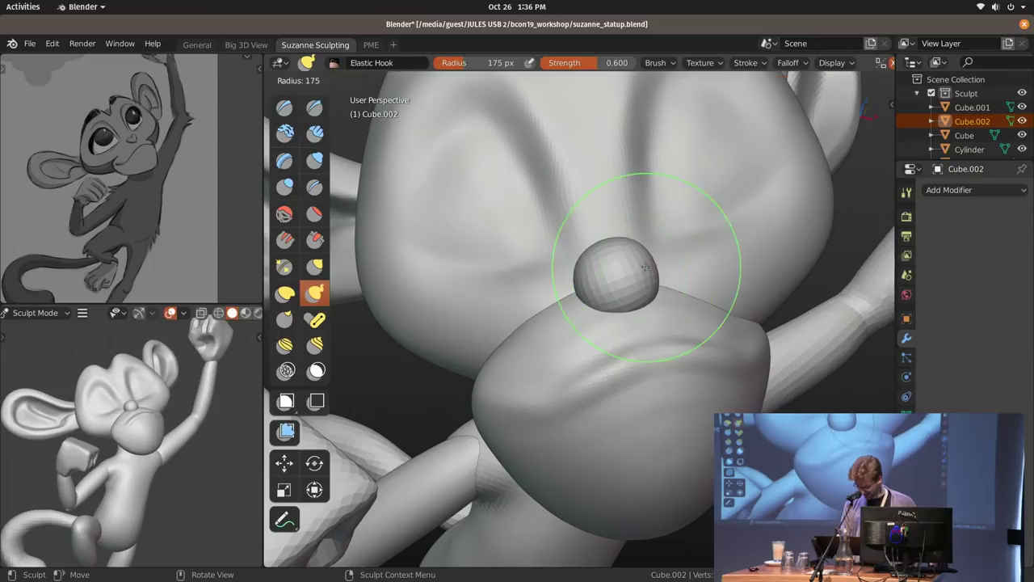
{"action": "left_click", "coordinate": [638, 266]}
{"action": "key", "text": "ctrl+Tab"}
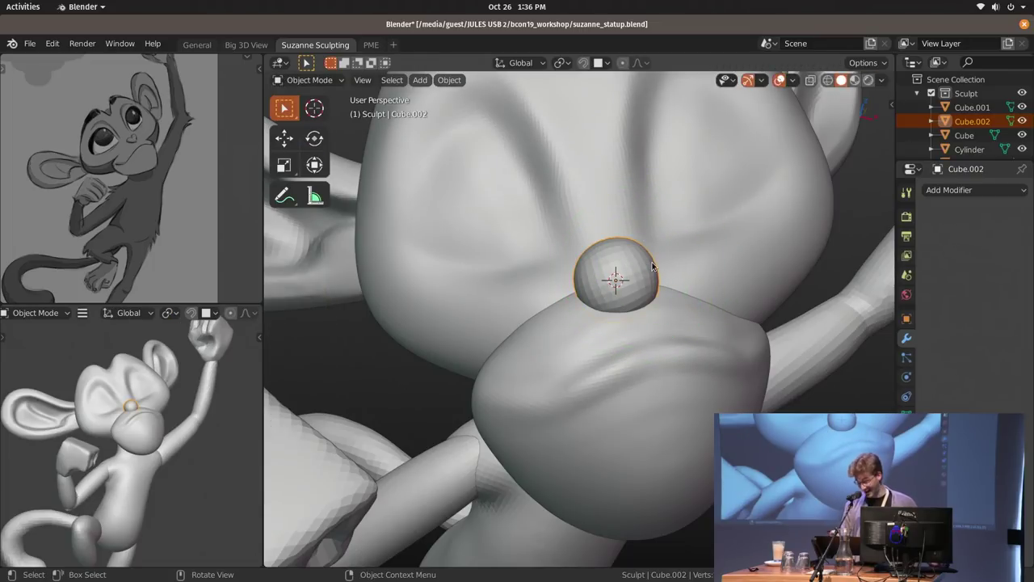
{"action": "middle_click_drag", "start_coordinate": [659, 306], "coordinate": [616, 359]}
{"action": "key", "text": "ctrl+a"}
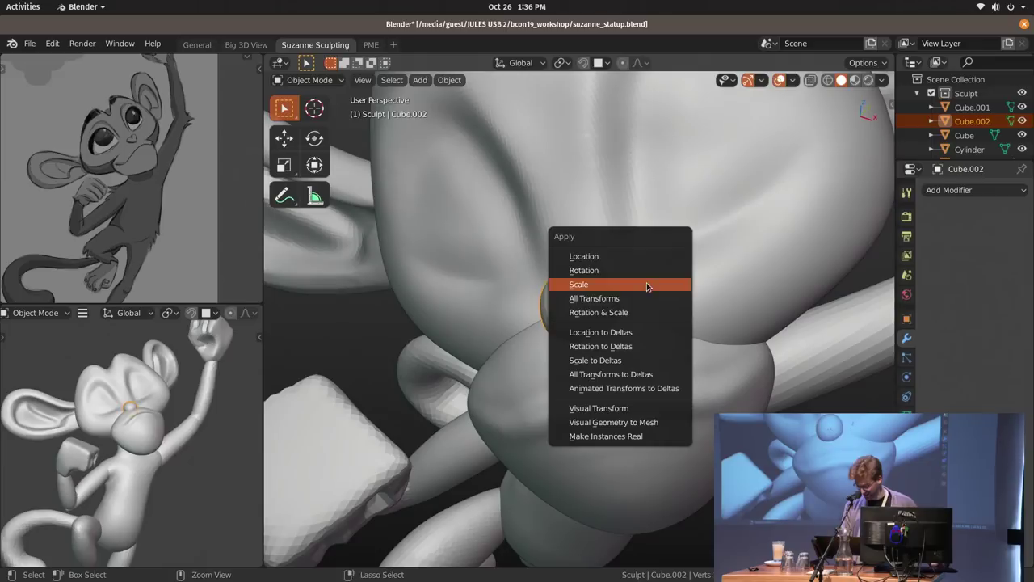
{"action": "left_click", "coordinate": [639, 283]}
Sculpt the nose into a heart shape with the Elastic Hook brush, reducing its radius to 77 px.
{"action": "key", "text": "ctrl+Tab"}
{"action": "mouse_move", "coordinate": [600, 263]}
{"action": "middle_mouse_down"}
{"action": "mouse_move", "coordinate": [633, 315]}
{"action": "mouse_move", "coordinate": [649, 302]}
{"action": "middle_mouse_up"}
{"action": "left_click_drag", "start_coordinate": [652, 302], "coordinate": [664, 310]}
{"action": "mouse_move", "coordinate": [665, 309]}
{"action": "middle_mouse_down"}
{"action": "mouse_move", "coordinate": [635, 337]}
{"action": "mouse_move", "coordinate": [624, 319]}
{"action": "mouse_move", "coordinate": [636, 315]}
{"action": "middle_mouse_up"}
{"action": "left_click_drag", "start_coordinate": [637, 314], "coordinate": [643, 296]}
{"action": "key", "text": "f"}
{"action": "left_click", "coordinate": [668, 280]}
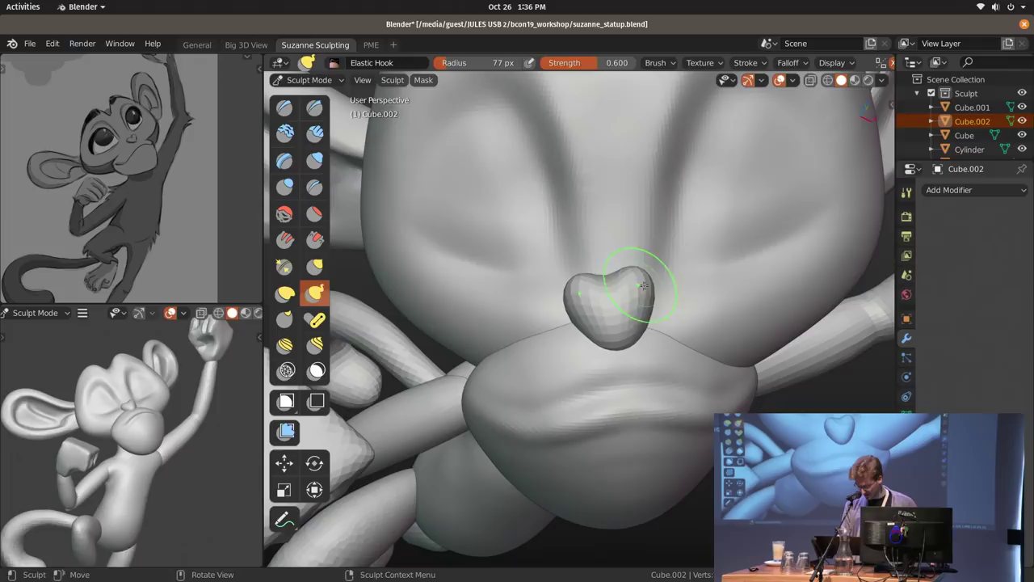
Apply the sculpted nose object's transform in Object Mode.
{"action": "key", "text": "ctrl+Tab"}
{"action": "key", "text": "ctrl+a"}
{"action": "left_click", "coordinate": [664, 292]}
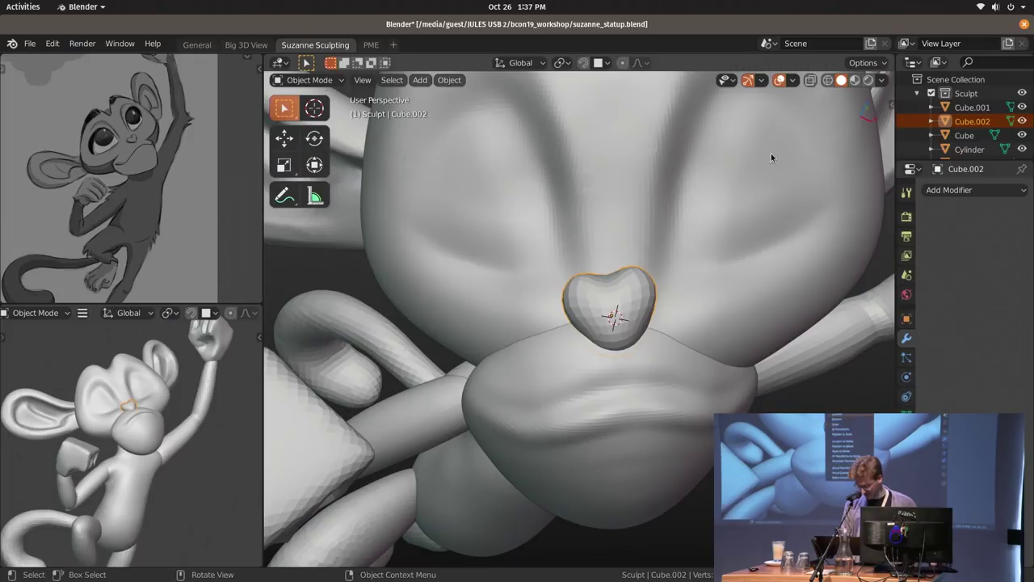
Try to remesh the nose at its current voxel size.
{"action": "key", "text": "ctrl+Tab"}
{"action": "key", "text": "ctrl+r"}
{"action": "middle_click_drag", "start_coordinate": [651, 307], "coordinate": [667, 298]}
{"action": "key", "text": "ctrl+z"}
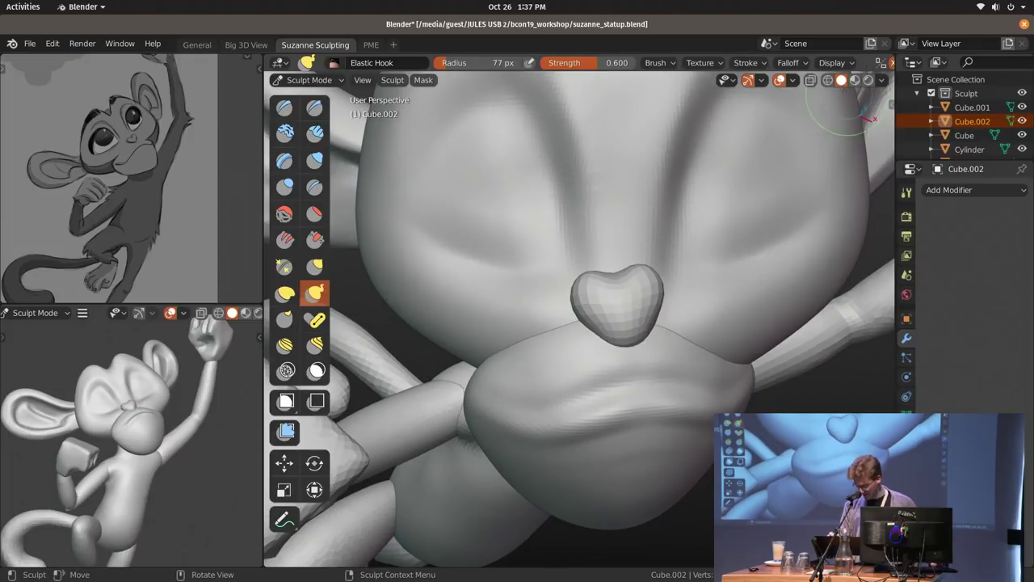
Adjust the remesh voxel size and remesh the nose into a finer mesh, undoing the overly coarse version.
{"action": "middle_click_drag", "start_coordinate": [841, 64], "coordinate": [664, 72]}
{"action": "left_click", "coordinate": [848, 63]}
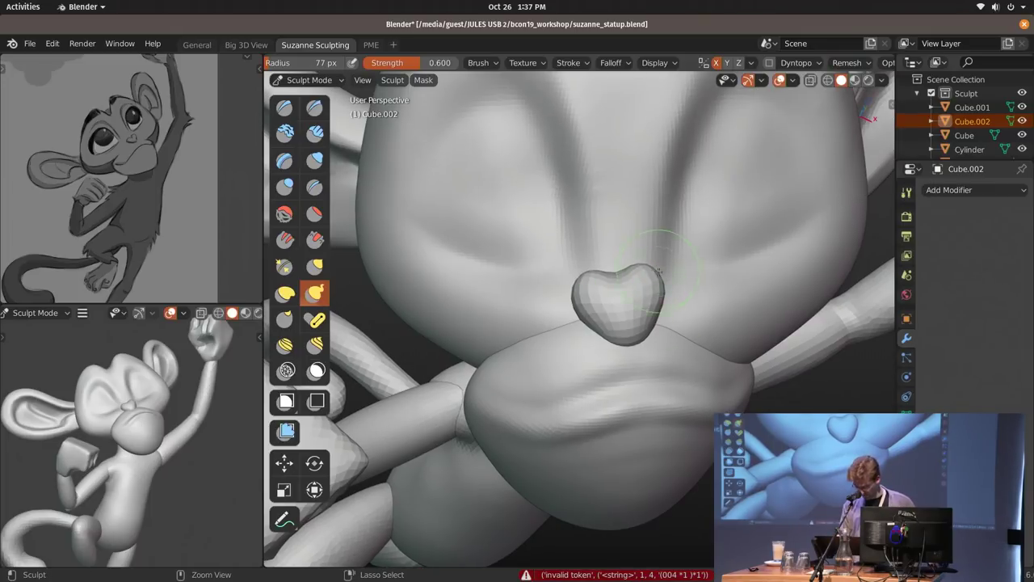
{"action": "key", "text": "ctrl+r"}
{"action": "left_click", "coordinate": [849, 63]}
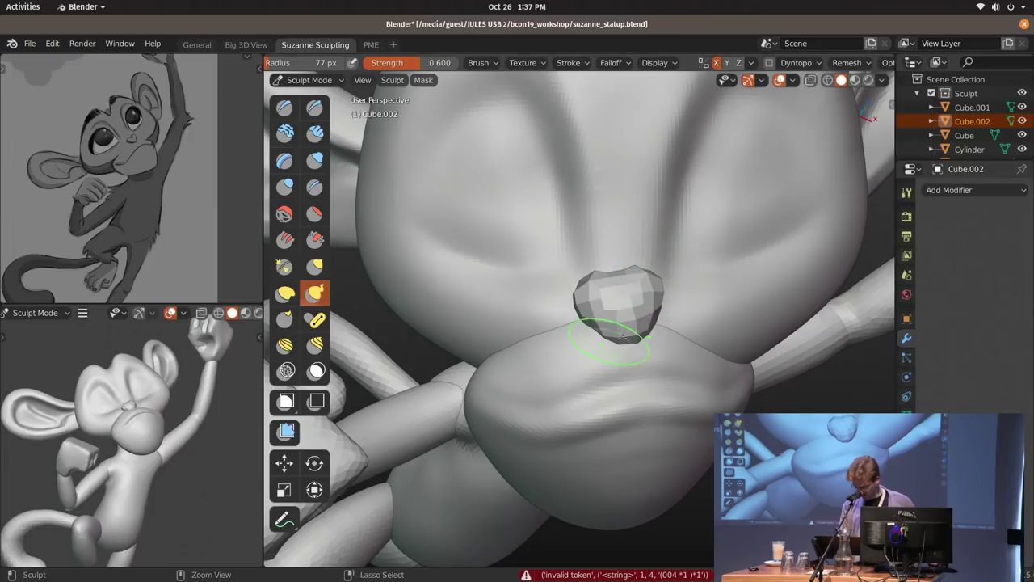
{"action": "key", "text": "ctrl+z"}
{"action": "left_click", "coordinate": [862, 62]}
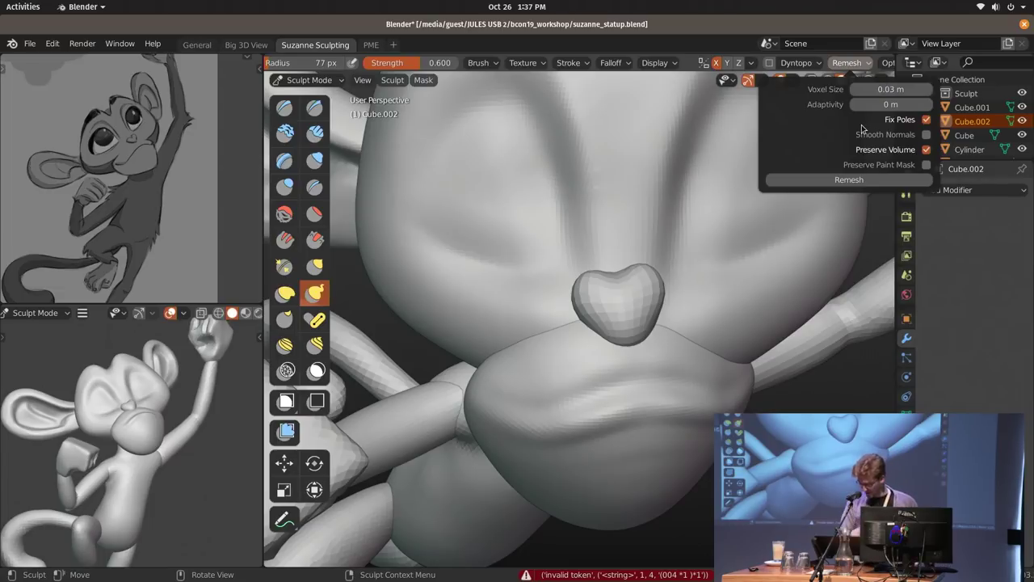
{"action": "middle_click_drag", "start_coordinate": [642, 300], "coordinate": [629, 295]}
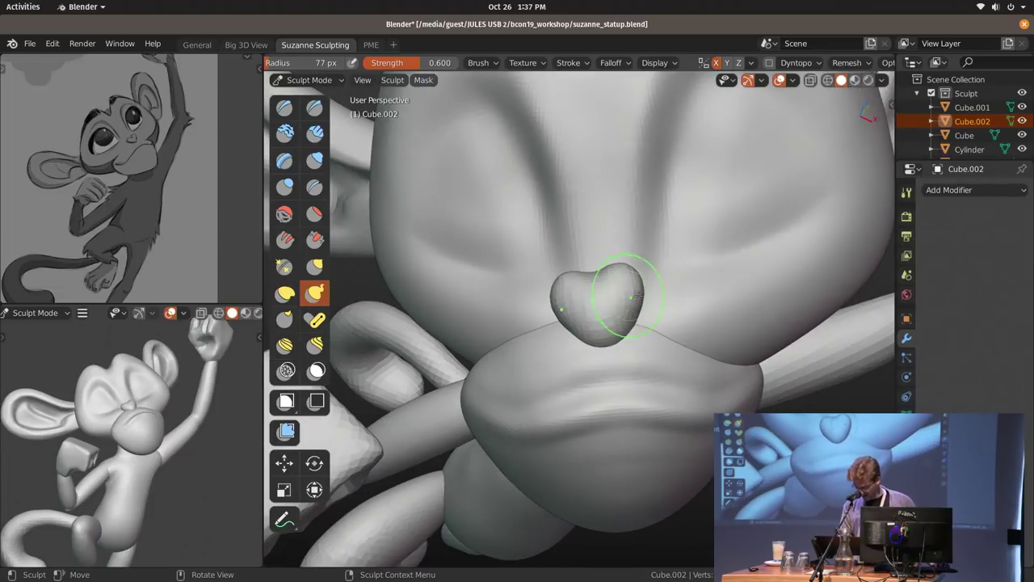
Move the nose in Object Mode from the side and front to seat it above the muzzle.
{"action": "key", "text": "ctrl+Tab"}
{"action": "left_click", "coordinate": [572, 314]}
{"action": "mouse_move", "coordinate": [575, 315]}
{"action": "middle_mouse_down"}
{"action": "mouse_move", "coordinate": [686, 337]}
{"action": "mouse_move", "coordinate": [696, 328]}
{"action": "middle_mouse_up"}
{"action": "key", "text": "g"}
{"action": "left_click", "coordinate": [705, 336]}
{"action": "middle_click_drag", "start_coordinate": [717, 284], "coordinate": [634, 323]}
{"action": "key", "text": "g"}
{"action": "left_click", "coordinate": [684, 369]}
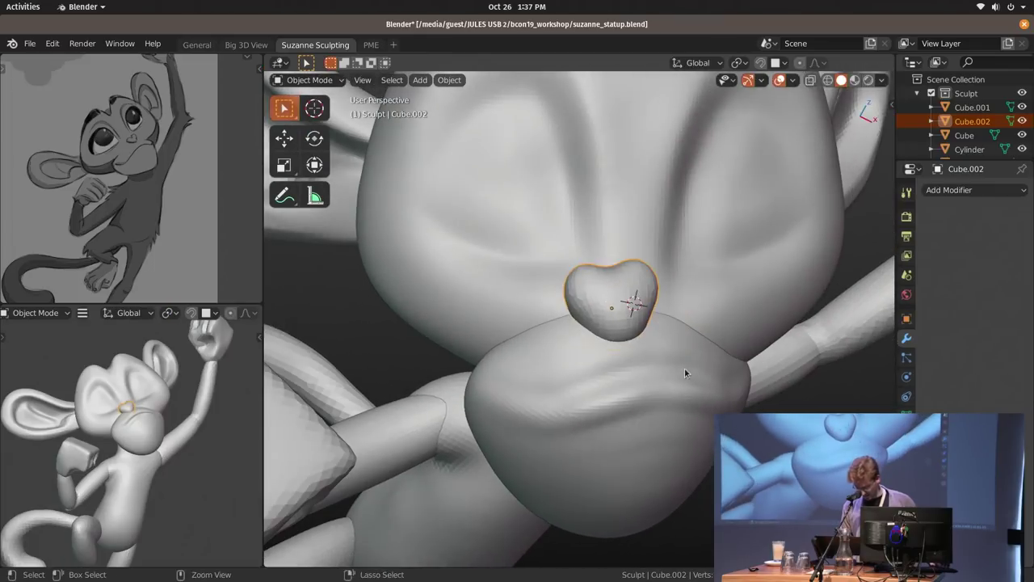
Nudge the nose into a better position above the muzzle.
{"action": "middle_click_drag", "start_coordinate": [685, 369], "coordinate": [680, 314], "text": "ctrl"}
{"action": "key", "text": "g"}
{"action": "left_click", "coordinate": [696, 319]}
Set the pivot point to Active Element and select the nose, muzzle and both ears with the head as active object.
{"action": "key", "text": "period"}
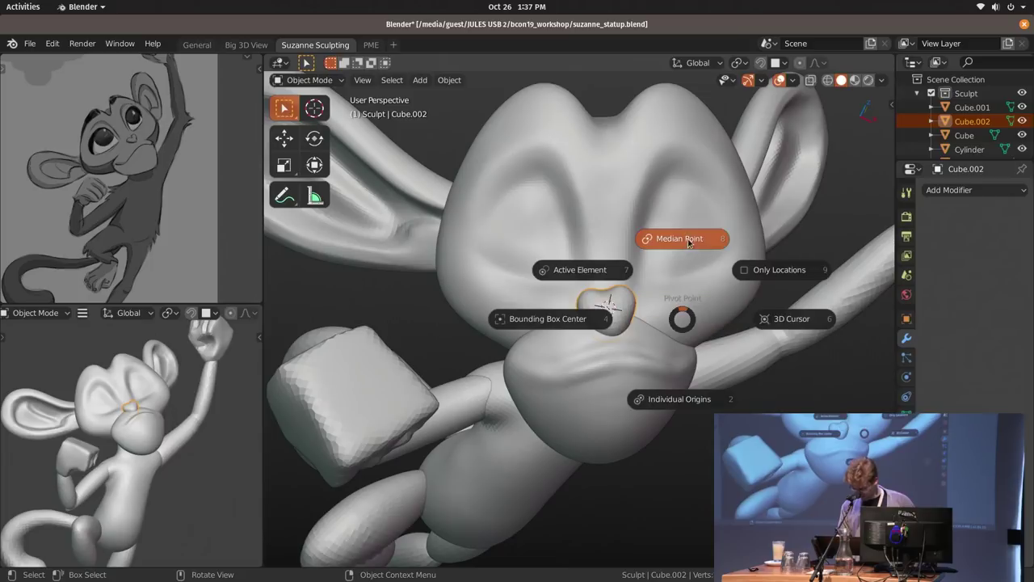
{"action": "left_click", "coordinate": [600, 269]}
{"action": "left_click", "coordinate": [644, 361], "text": "shift"}
{"action": "left_click", "coordinate": [483, 259], "text": "shift"}
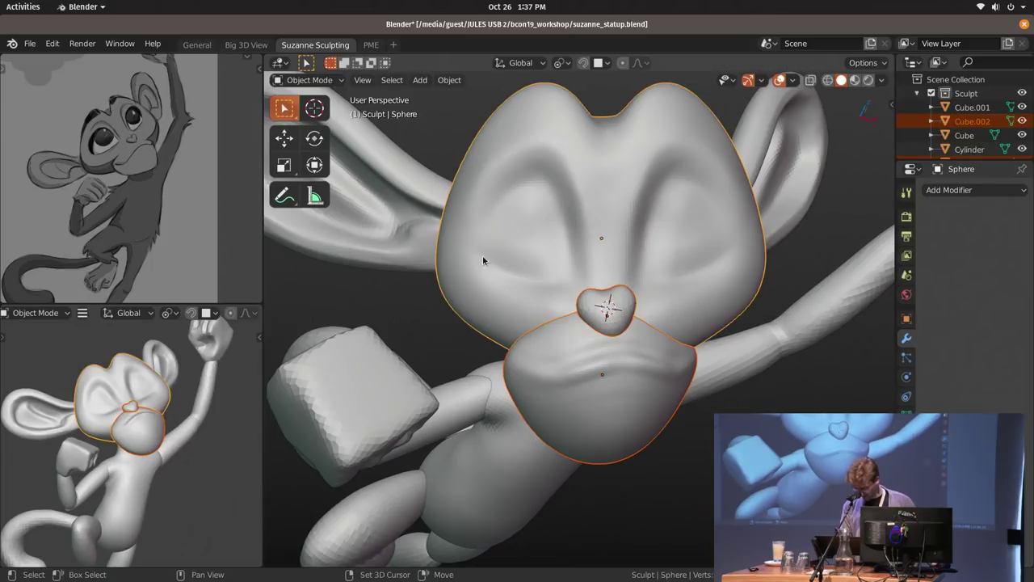
{"action": "left_click", "coordinate": [778, 210], "text": "shift"}
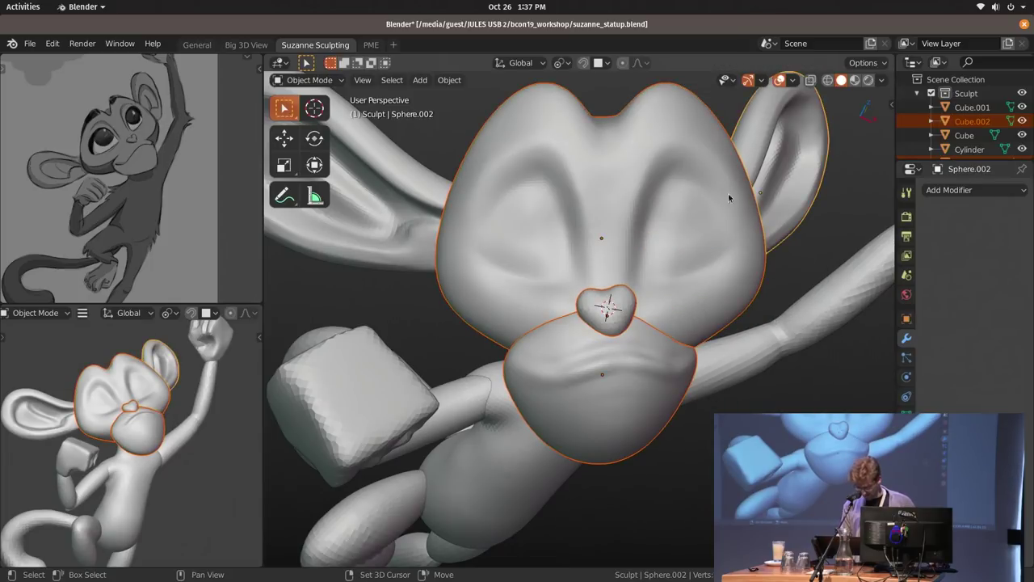
{"action": "left_click", "coordinate": [513, 235], "text": "shift"}
Rotate the selected head parts together with a free trackball rotation and a slight view-plane tilt, and deselect everything.
{"action": "middle_click_drag", "start_coordinate": [733, 328], "coordinate": [675, 302]}
{"action": "key", "text": "r"}
{"action": "key", "text": "r"}
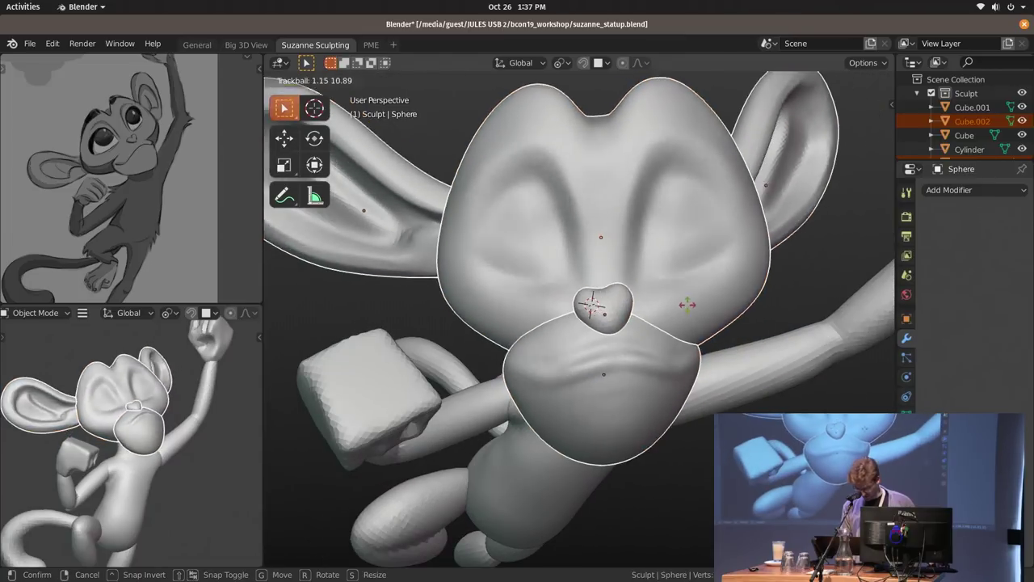
{"action": "left_click", "coordinate": [689, 302]}
{"action": "key", "text": "r"}
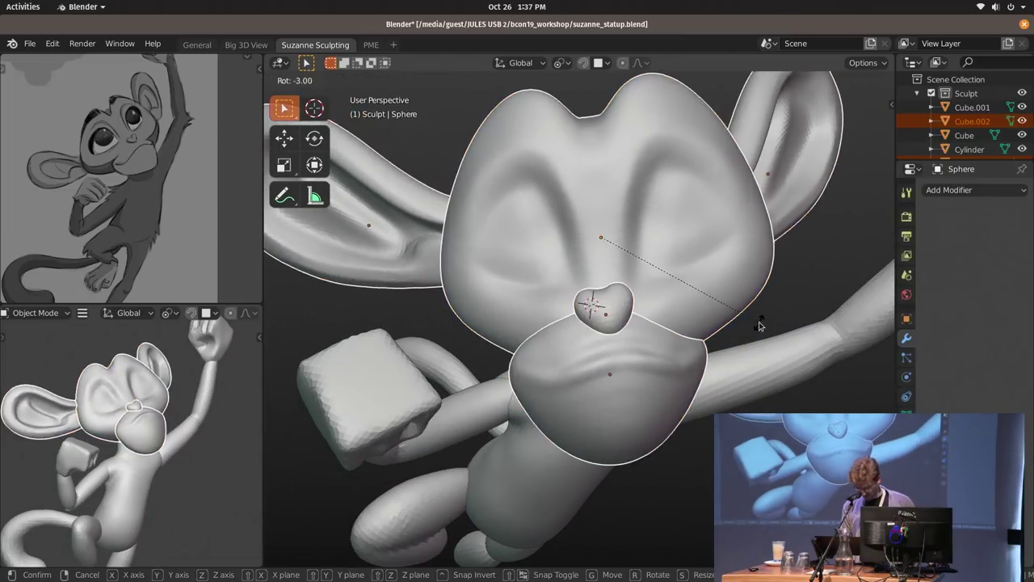
{"action": "left_click", "coordinate": [754, 327]}
{"action": "key", "text": "alt+a"}
{"action": "middle_click_drag", "start_coordinate": [667, 315], "coordinate": [633, 294], "text": "shift"}
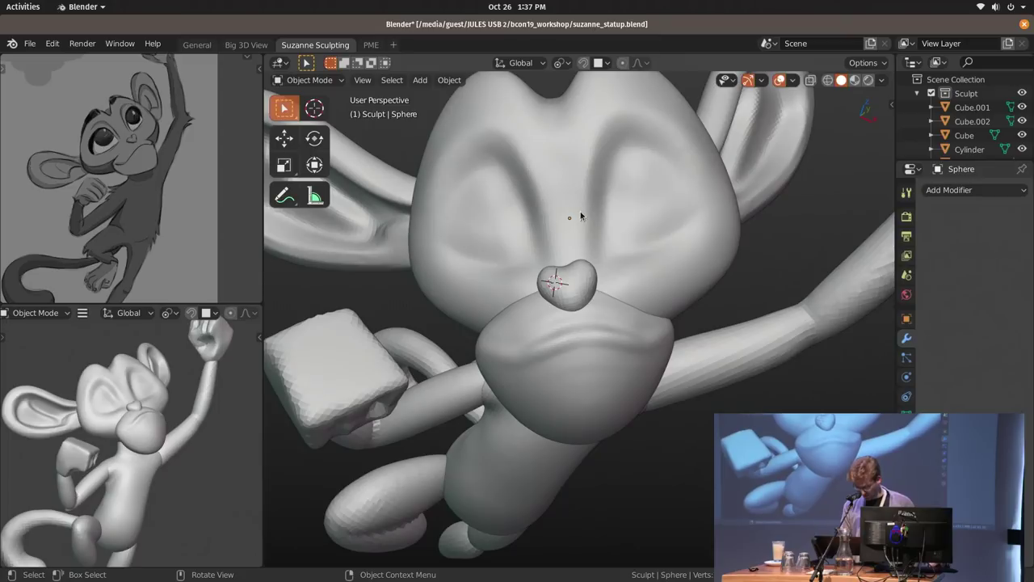
Set the transform pivot point to Individual Origins.
{"action": "left_click", "coordinate": [565, 64]}
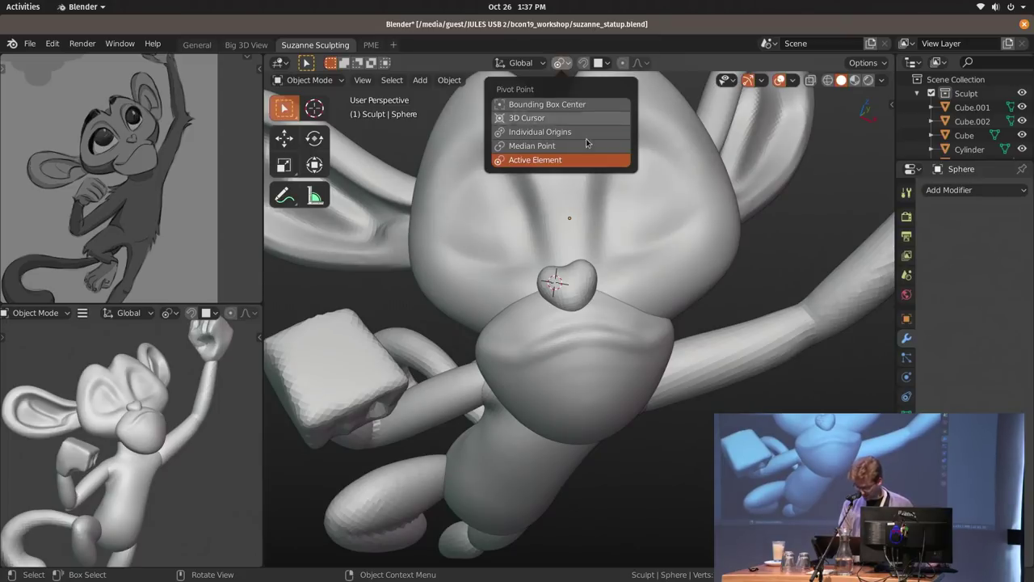
{"action": "left_click", "coordinate": [556, 130]}
{"action": "middle_click_drag", "start_coordinate": [589, 283], "coordinate": [637, 287]}
{"action": "middle_click_drag", "start_coordinate": [621, 229], "coordinate": [616, 250]}
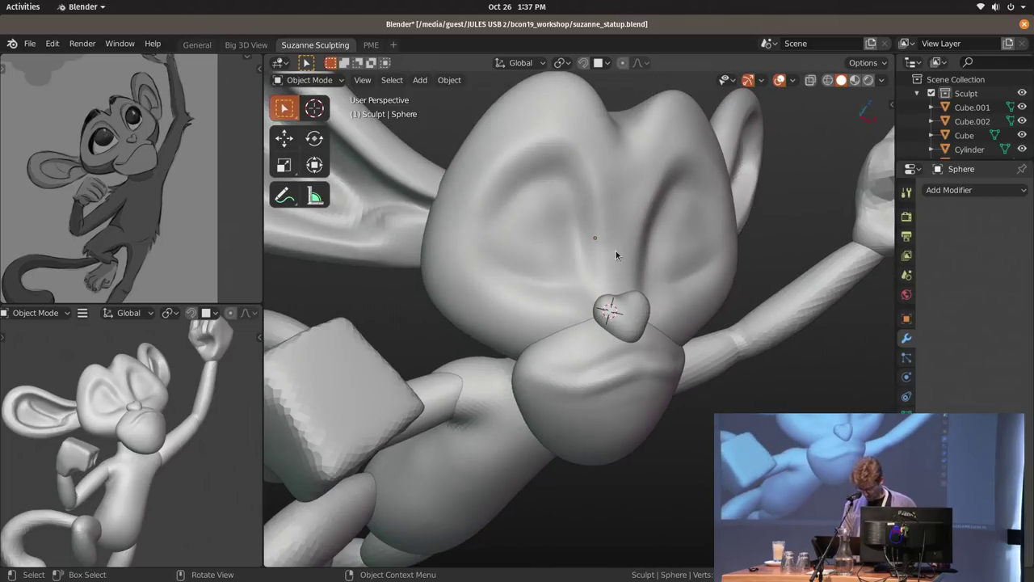
Enter Sculpt Mode on the head and pull its side beside the eye socket with Elastic Hook at about 197 px.
{"action": "key", "text": "ctrl+Tab"}
{"action": "left_click", "coordinate": [654, 406]}
{"action": "middle_click_drag", "start_coordinate": [687, 257], "coordinate": [640, 255]}
{"action": "key", "text": "f"}
{"action": "left_click", "coordinate": [727, 253]}
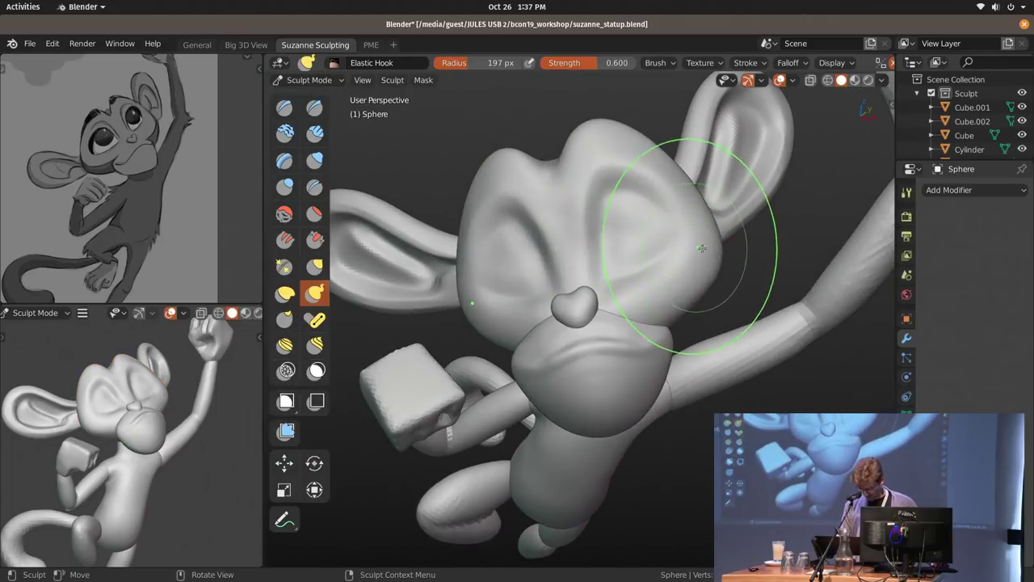
{"action": "left_click_drag", "start_coordinate": [703, 247], "coordinate": [712, 243]}
{"action": "key", "text": "f"}
{"action": "left_click", "coordinate": [727, 238]}
Refine the head's cheek and brow contour from further angles with Elastic Hook, resizing the brush between strokes.
{"action": "mouse_move", "coordinate": [690, 230]}
{"action": "middle_mouse_down", "text": "ctrl"}
{"action": "mouse_move", "coordinate": [672, 221]}
{"action": "mouse_move", "coordinate": [674, 253]}
{"action": "mouse_move", "coordinate": [745, 247]}
{"action": "middle_mouse_up", "text": "ctrl"}
{"action": "key", "text": "f"}
{"action": "left_click", "coordinate": [748, 247]}
{"action": "left_click_drag", "start_coordinate": [727, 223], "coordinate": [716, 226]}
{"action": "mouse_move", "coordinate": [717, 226]}
{"action": "middle_mouse_down"}
{"action": "mouse_move", "coordinate": [702, 269]}
{"action": "mouse_move", "coordinate": [715, 262]}
{"action": "middle_mouse_up"}
{"action": "key", "text": "f"}
{"action": "left_click", "coordinate": [705, 261]}
{"action": "left_click_drag", "start_coordinate": [688, 250], "coordinate": [678, 254]}
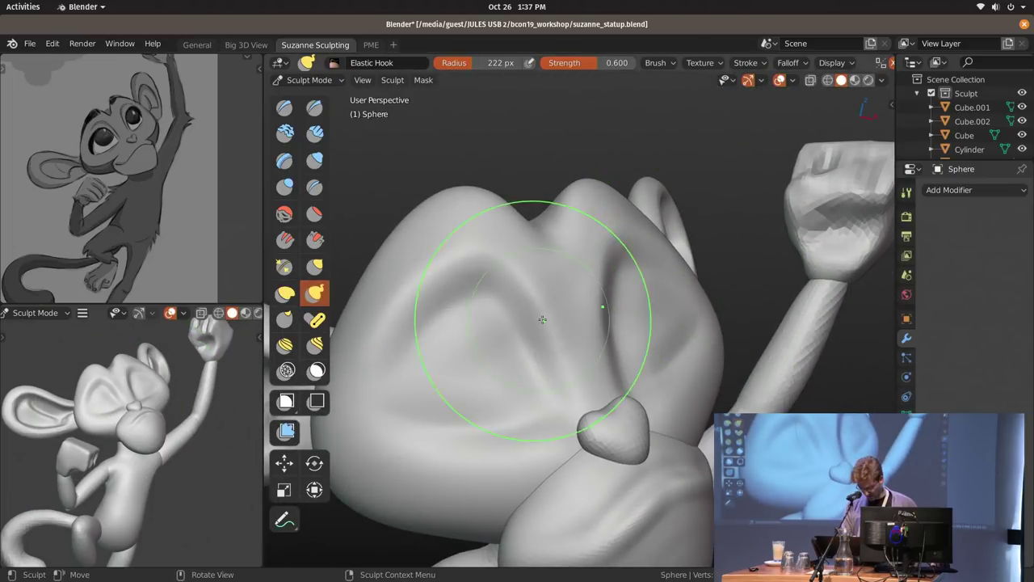
{"action": "middle_click_drag", "start_coordinate": [131, 414], "coordinate": [138, 387], "text": "shift"}
{"action": "mouse_move", "coordinate": [658, 318]}
{"action": "middle_mouse_down"}
{"action": "mouse_move", "coordinate": [635, 319]}
{"action": "mouse_move", "coordinate": [715, 342]}
{"action": "mouse_move", "coordinate": [769, 328]}
{"action": "middle_mouse_up"}
{"action": "key", "text": "ctrl+Tab"}
{"action": "key", "text": "r"}
{"action": "right_click", "coordinate": [727, 331]}
{"action": "key", "text": "ctrl+Tab"}
{"action": "key", "text": "ctrl+Tab"}
{"action": "middle_click_drag", "start_coordinate": [651, 339], "coordinate": [711, 350]}
{"action": "key", "text": "r"}
{"action": "key", "text": "Escape"}
{"action": "key", "text": "r"}
{"action": "key", "text": "Escape"}
Select the nose in Object Mode and scale, move and rotate it to fit the face.
{"action": "key", "text": "KP_Decimal"}
{"action": "middle_click_drag", "start_coordinate": [661, 319], "coordinate": [598, 330]}
{"action": "left_click", "coordinate": [594, 333]}
{"action": "key", "text": "s"}
{"action": "left_click", "coordinate": [646, 355]}
{"action": "key", "text": "g"}
{"action": "left_click", "coordinate": [656, 354]}
{"action": "key", "text": "r"}
{"action": "left_click", "coordinate": [660, 346]}
Rotate and shift the nose from a side angle to align it with the face.
{"action": "middle_click_drag", "start_coordinate": [662, 340], "coordinate": [779, 319]}
{"action": "key", "text": "r"}
{"action": "left_click", "coordinate": [717, 400]}
{"action": "key", "text": "g"}
{"action": "left_click", "coordinate": [716, 401]}
{"action": "left_click", "coordinate": [692, 389]}
{"action": "key", "text": "g"}
{"action": "left_click", "coordinate": [709, 399]}
Reposition and tilt the nose from another angle to finish seating it above the muzzle.
{"action": "middle_click_drag", "start_coordinate": [710, 402], "coordinate": [817, 303]}
{"action": "key", "text": "g"}
{"action": "left_click", "coordinate": [600, 364]}
{"action": "key", "text": "r"}
{"action": "left_click", "coordinate": [672, 338]}
{"action": "key", "text": "g"}
{"action": "left_click", "coordinate": [784, 314]}
Hide both hands and arms to leave the head and torso unobstructed.
{"action": "left_click", "coordinate": [690, 298]}
{"action": "key", "text": "h"}
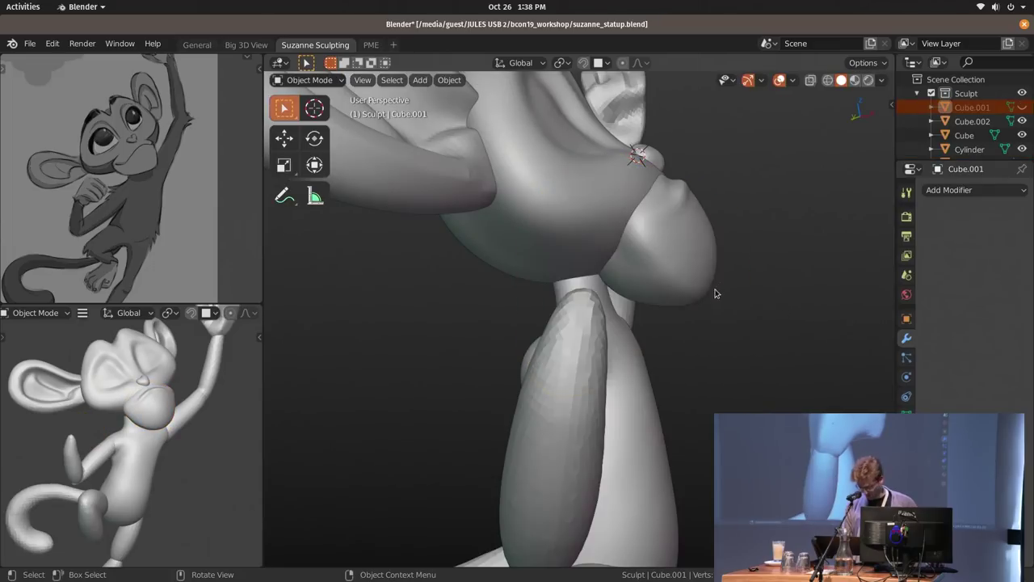
{"action": "middle_click_drag", "start_coordinate": [716, 293], "coordinate": [604, 317]}
{"action": "left_click", "coordinate": [444, 442]}
{"action": "key", "text": "Delete"}
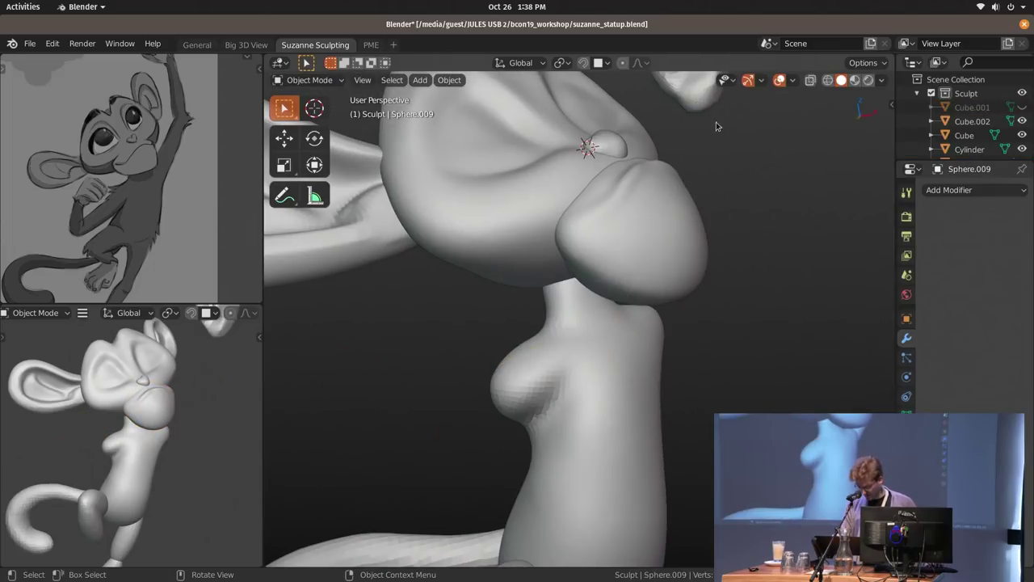
{"action": "left_click", "coordinate": [705, 185]}
Select the muzzle and enter Sculpt Mode on it.
{"action": "left_click", "coordinate": [669, 239]}
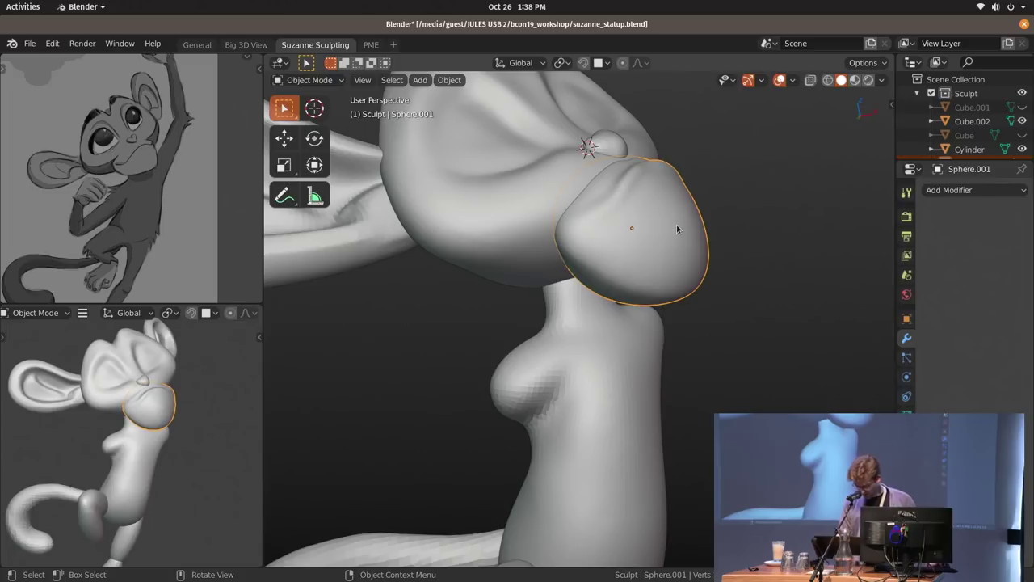
{"action": "key", "text": "ctrl+Tab"}
{"action": "mouse_move", "coordinate": [677, 248]}
{"action": "middle_mouse_down", "text": "shift"}
{"action": "mouse_move", "coordinate": [630, 278]}
{"action": "mouse_move", "coordinate": [644, 291]}
{"action": "mouse_move", "coordinate": [624, 247]}
{"action": "mouse_move", "coordinate": [542, 353]}
{"action": "middle_mouse_up", "text": "shift"}
{"action": "key", "text": "ctrl+Tab"}
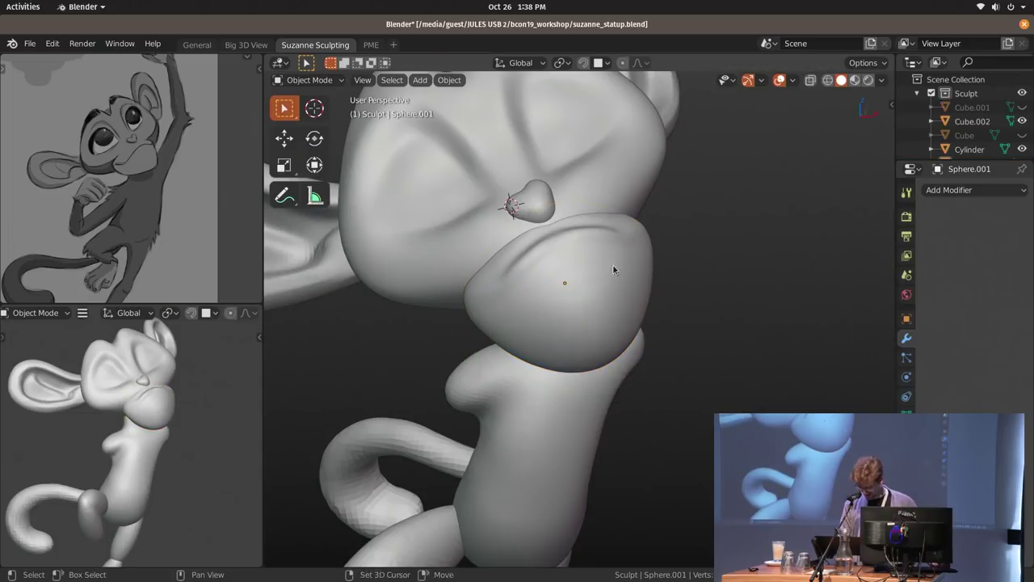
{"action": "middle_click_drag", "start_coordinate": [614, 269], "coordinate": [631, 298], "text": "shift"}
{"action": "key", "text": "ctrl+Tab"}
{"action": "mouse_move", "coordinate": [626, 369]}
{"action": "middle_mouse_down", "text": "shift"}
{"action": "mouse_move", "coordinate": [662, 374]}
{"action": "mouse_move", "coordinate": [652, 315]}
{"action": "middle_mouse_up", "text": "shift"}
Build up the muzzle's surface below the mouth crease with the Clay brush at about 110 px.
{"action": "key", "text": "c"}
{"action": "key", "text": "f"}
{"action": "left_click", "coordinate": [617, 296]}
{"action": "left_click_drag", "start_coordinate": [606, 307], "coordinate": [641, 279]}
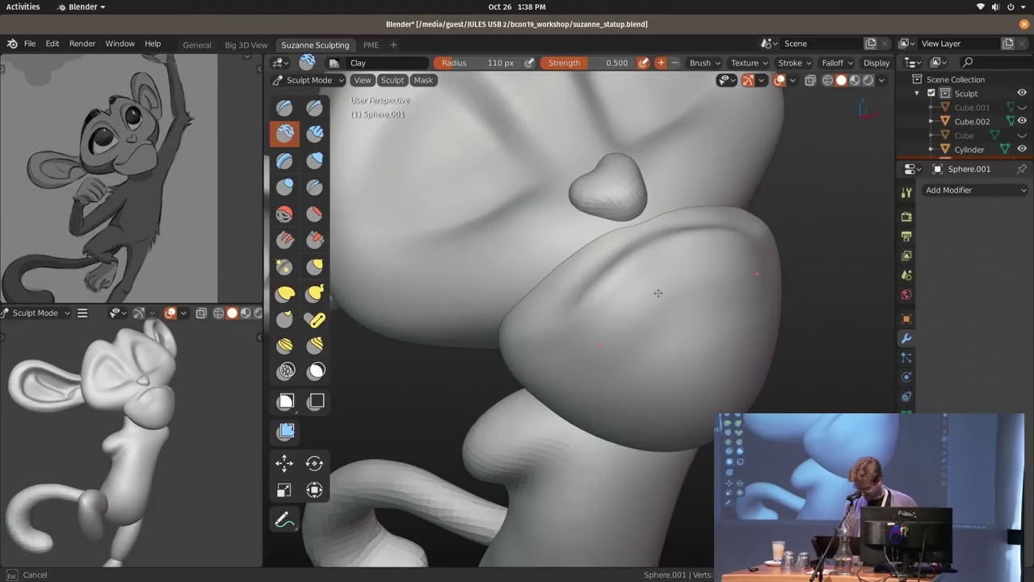
{"action": "middle_click_drag", "start_coordinate": [628, 304], "coordinate": [679, 325]}
{"action": "key", "text": "f"}
{"action": "left_click", "coordinate": [653, 324]}
Join the muzzle and head into one mesh in Object Mode and return to Sculpt Mode.
{"action": "key", "text": "ctrl+Tab"}
{"action": "left_click", "coordinate": [640, 296]}
{"action": "mouse_move", "coordinate": [711, 328]}
{"action": "middle_mouse_down"}
{"action": "mouse_move", "coordinate": [655, 362]}
{"action": "mouse_move", "coordinate": [626, 362]}
{"action": "middle_mouse_up"}
{"action": "key", "text": "ctrl+Tab"}
{"action": "left_click", "coordinate": [483, 267]}
{"action": "key", "text": "ctrl+Tab"}
{"action": "left_click", "coordinate": [557, 311]}
{"action": "middle_click_drag", "start_coordinate": [575, 319], "coordinate": [538, 283], "text": "ctrl"}
{"action": "left_click", "coordinate": [538, 284], "text": "shift"}
{"action": "key", "text": "ctrl+j"}
{"action": "key", "text": "ctrl+Tab"}
Work the seam between muzzle and head with Draw Sharp and reshape the muzzle's corner with Elastic Hook at about 126 px.
{"action": "mouse_move", "coordinate": [649, 301]}
{"action": "middle_mouse_down", "text": "ctrl"}
{"action": "mouse_move", "coordinate": [652, 288]}
{"action": "mouse_move", "coordinate": [605, 302]}
{"action": "mouse_move", "coordinate": [602, 283]}
{"action": "middle_mouse_up", "text": "ctrl"}
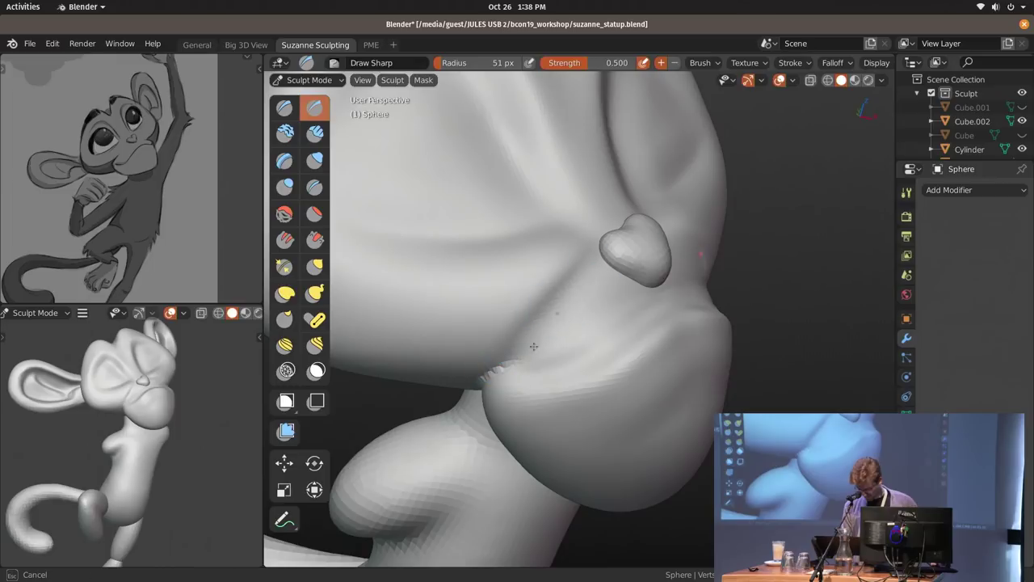
{"action": "mouse_move", "coordinate": [525, 360]}
{"action": "middle_mouse_down", "text": "shift"}
{"action": "mouse_move", "coordinate": [598, 276]}
{"action": "mouse_move", "coordinate": [536, 278]}
{"action": "mouse_move", "coordinate": [483, 323]}
{"action": "middle_mouse_up", "text": "shift"}
{"action": "key", "text": "k"}
{"action": "key", "text": "f"}
{"action": "left_click", "coordinate": [489, 344]}
{"action": "mouse_move", "coordinate": [726, 265]}
{"action": "middle_mouse_down"}
{"action": "mouse_move", "coordinate": [631, 305]}
{"action": "mouse_move", "coordinate": [616, 325]}
{"action": "middle_mouse_up"}
{"action": "key", "text": "f"}
{"action": "left_click", "coordinate": [656, 364]}
{"action": "mouse_move", "coordinate": [646, 364]}
{"action": "middle_mouse_down"}
{"action": "mouse_move", "coordinate": [530, 339]}
{"action": "mouse_move", "coordinate": [502, 305]}
{"action": "mouse_move", "coordinate": [492, 335]}
{"action": "middle_mouse_up"}
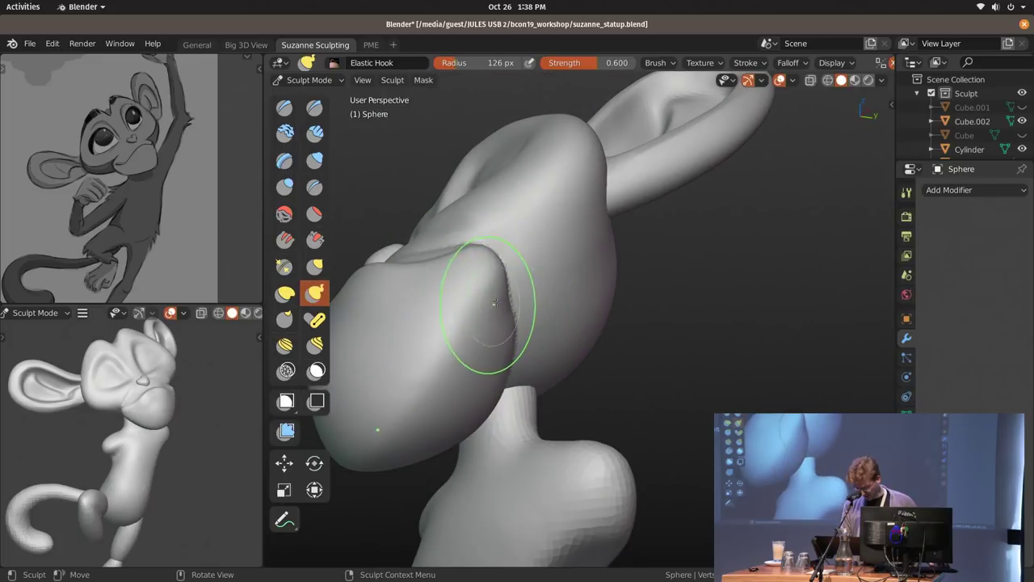
{"action": "middle_click_drag", "start_coordinate": [525, 296], "coordinate": [507, 328]}
Adjust the muzzle's sides and mouth corners with Elastic Hook, varying the brush radius between strokes.
{"action": "mouse_move", "coordinate": [501, 281]}
{"action": "middle_mouse_down"}
{"action": "mouse_move", "coordinate": [581, 311]}
{"action": "mouse_move", "coordinate": [602, 303]}
{"action": "mouse_move", "coordinate": [525, 328]}
{"action": "mouse_move", "coordinate": [558, 277]}
{"action": "mouse_move", "coordinate": [526, 273]}
{"action": "mouse_move", "coordinate": [713, 342]}
{"action": "mouse_move", "coordinate": [603, 339]}
{"action": "middle_mouse_up"}
{"action": "key", "text": "f"}
{"action": "left_click", "coordinate": [570, 340]}
{"action": "left_click", "coordinate": [713, 342]}
{"action": "key", "text": "f"}
{"action": "left_click", "coordinate": [711, 333]}
{"action": "key", "text": "f"}
{"action": "left_click", "coordinate": [701, 354]}
Reshape the chin and lower muzzle with a larger Elastic Hook brush of about 279 px.
{"action": "key", "text": "f"}
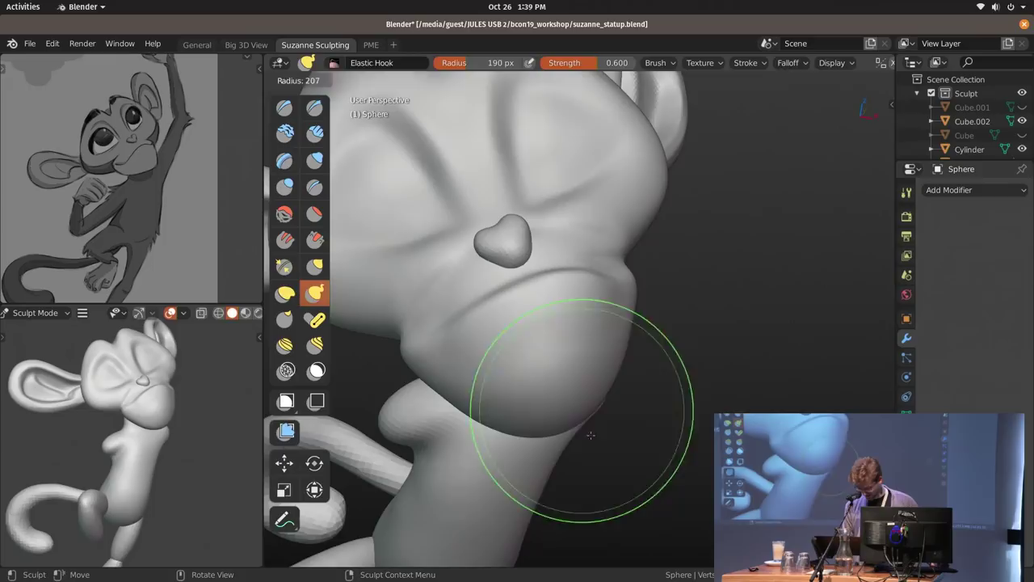
{"action": "left_click", "coordinate": [590, 435]}
{"action": "middle_click_drag", "start_coordinate": [527, 450], "coordinate": [513, 425]}
{"action": "key", "text": "f"}
{"action": "left_click", "coordinate": [542, 416]}
{"action": "mouse_move", "coordinate": [533, 406]}
{"action": "left_mouse_down"}
{"action": "mouse_move", "coordinate": [517, 402]}
{"action": "mouse_move", "coordinate": [527, 399]}
{"action": "left_mouse_up"}
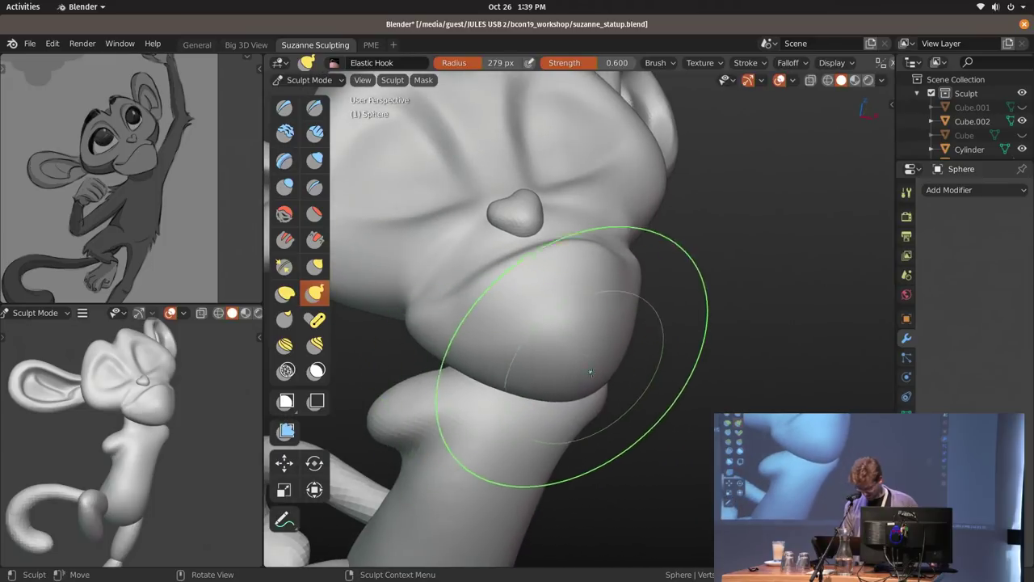
{"action": "mouse_move", "coordinate": [593, 342]}
{"action": "middle_mouse_down"}
{"action": "mouse_move", "coordinate": [646, 296]}
{"action": "mouse_move", "coordinate": [622, 311]}
{"action": "middle_mouse_up"}
{"action": "mouse_move", "coordinate": [593, 262]}
{"action": "middle_mouse_down"}
{"action": "mouse_move", "coordinate": [445, 270]}
{"action": "mouse_move", "coordinate": [509, 282]}
{"action": "middle_mouse_up"}
{"action": "mouse_move", "coordinate": [509, 283]}
{"action": "middle_mouse_down", "text": "shift"}
{"action": "mouse_move", "coordinate": [589, 344]}
{"action": "mouse_move", "coordinate": [618, 346]}
{"action": "middle_mouse_up", "text": "shift"}
Add Clay Shape strokes down the middle of the eye socket at about 75 px radius and 0.393 strength.
{"action": "key", "text": "alt+n"}
{"action": "mouse_move", "coordinate": [731, 359]}
{"action": "middle_mouse_down"}
{"action": "mouse_move", "coordinate": [679, 395]}
{"action": "mouse_move", "coordinate": [602, 329]}
{"action": "mouse_move", "coordinate": [638, 336]}
{"action": "middle_mouse_up"}
{"action": "key", "text": "f"}
{"action": "left_click", "coordinate": [581, 317]}
{"action": "key", "text": "alt+c"}
{"action": "key", "text": "f"}
{"action": "left_click", "coordinate": [616, 286]}
{"action": "left_click_drag", "start_coordinate": [600, 260], "coordinate": [592, 353]}
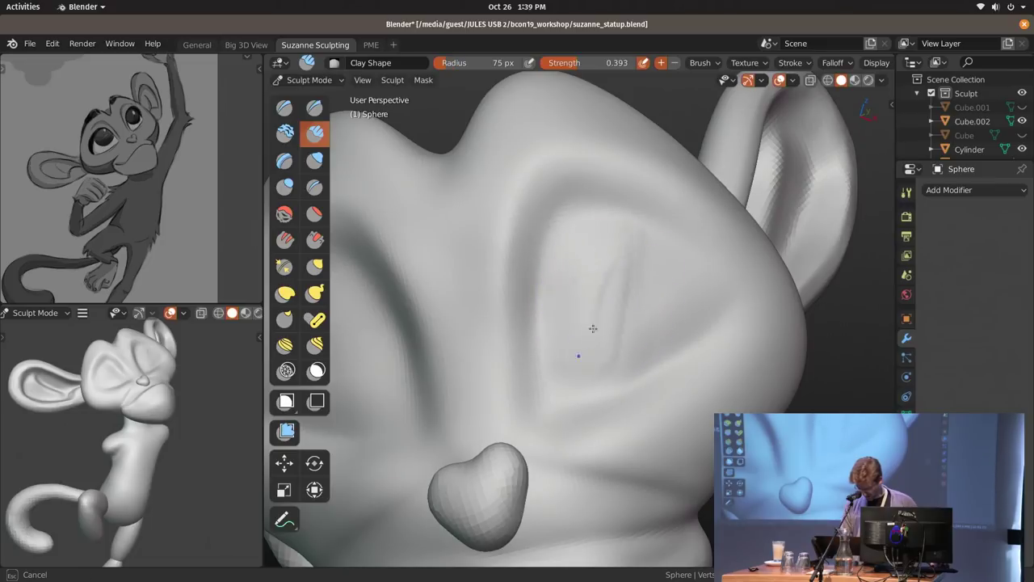
{"action": "left_click_drag", "start_coordinate": [609, 296], "coordinate": [600, 345]}
Build up a rounded eyeball bulge across the eye socket with the Clay Shape brush at about 105 to 135 px.
{"action": "mouse_move", "coordinate": [681, 311]}
{"action": "middle_mouse_down"}
{"action": "mouse_move", "coordinate": [536, 342]}
{"action": "mouse_move", "coordinate": [622, 360]}
{"action": "mouse_move", "coordinate": [649, 286]}
{"action": "middle_mouse_up"}
{"action": "left_click_drag", "start_coordinate": [649, 286], "coordinate": [608, 357]}
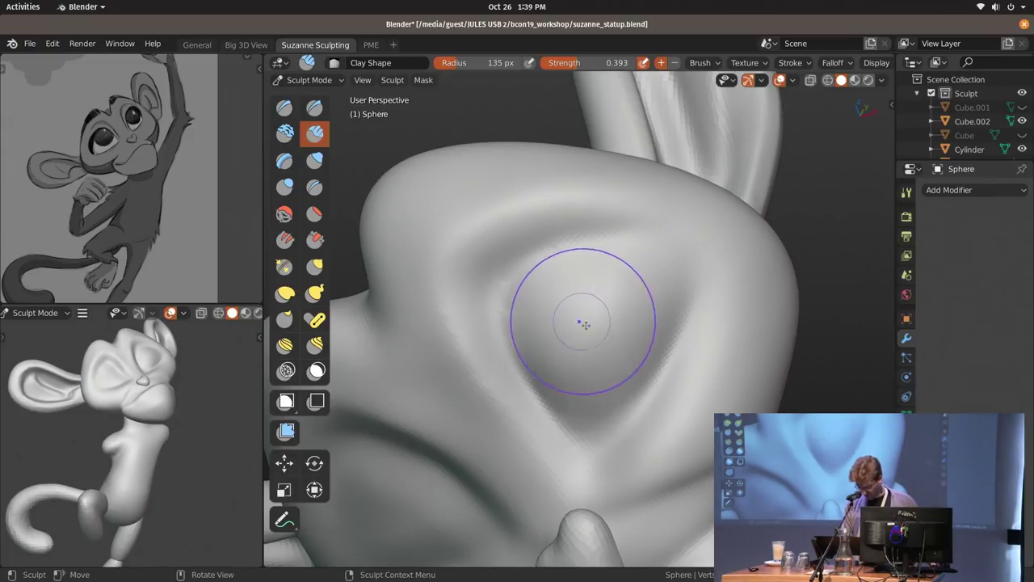
{"action": "middle_click_drag", "start_coordinate": [598, 320], "coordinate": [630, 204], "text": "ctrl"}
{"action": "mouse_move", "coordinate": [630, 204]}
{"action": "left_mouse_down"}
{"action": "mouse_move", "coordinate": [639, 294]}
{"action": "mouse_move", "coordinate": [674, 345]}
{"action": "left_mouse_up"}
{"action": "left_click_drag", "start_coordinate": [690, 210], "coordinate": [696, 252]}
{"action": "middle_click_drag", "start_coordinate": [712, 257], "coordinate": [669, 300], "text": "ctrl"}
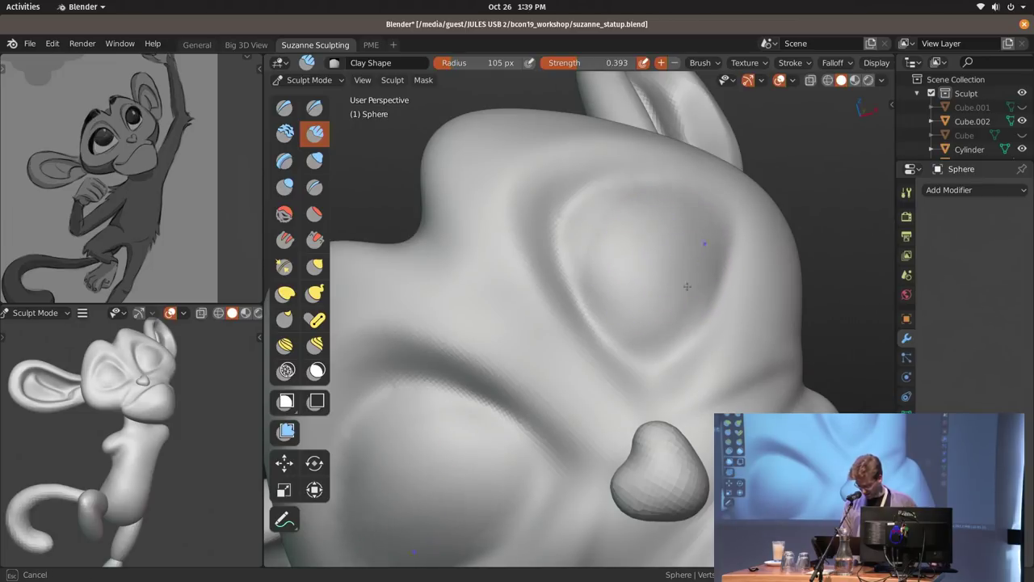
Refine the eye bulge and its socket from several angles with Elastic Hook at about 142 px.
{"action": "mouse_move", "coordinate": [679, 247]}
{"action": "middle_mouse_down"}
{"action": "mouse_move", "coordinate": [657, 252]}
{"action": "mouse_move", "coordinate": [689, 216]}
{"action": "middle_mouse_up"}
{"action": "key", "text": "k"}
{"action": "key", "text": "bracketleft"}
{"action": "key", "text": "bracketleft"}
{"action": "middle_click_drag", "start_coordinate": [695, 315], "coordinate": [687, 380], "text": "ctrl"}
{"action": "middle_click_drag", "start_coordinate": [687, 380], "coordinate": [628, 444]}
{"action": "mouse_move", "coordinate": [569, 303]}
{"action": "middle_mouse_down"}
{"action": "mouse_move", "coordinate": [596, 228]}
{"action": "mouse_move", "coordinate": [638, 284]}
{"action": "mouse_move", "coordinate": [782, 265]}
{"action": "mouse_move", "coordinate": [709, 289]}
{"action": "middle_mouse_up"}
{"action": "middle_click_drag", "start_coordinate": [706, 358], "coordinate": [703, 332], "text": "ctrl"}
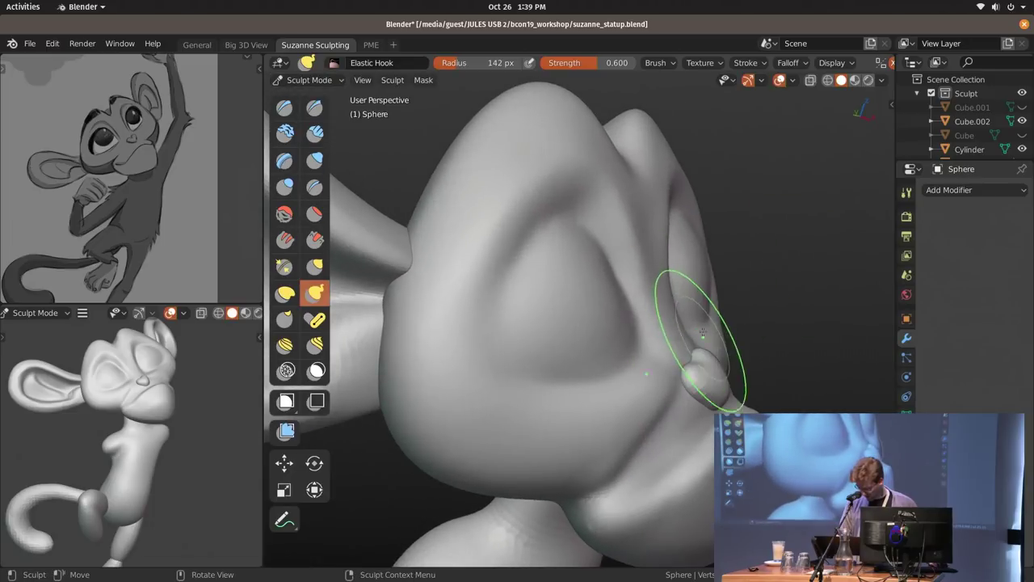
{"action": "middle_click_drag", "start_coordinate": [661, 218], "coordinate": [567, 287]}
Carve a crease along the outer edge of the eye bulge with the Draw Sharp brush at about 50 to 67 px.
{"action": "key", "text": "shift+c"}
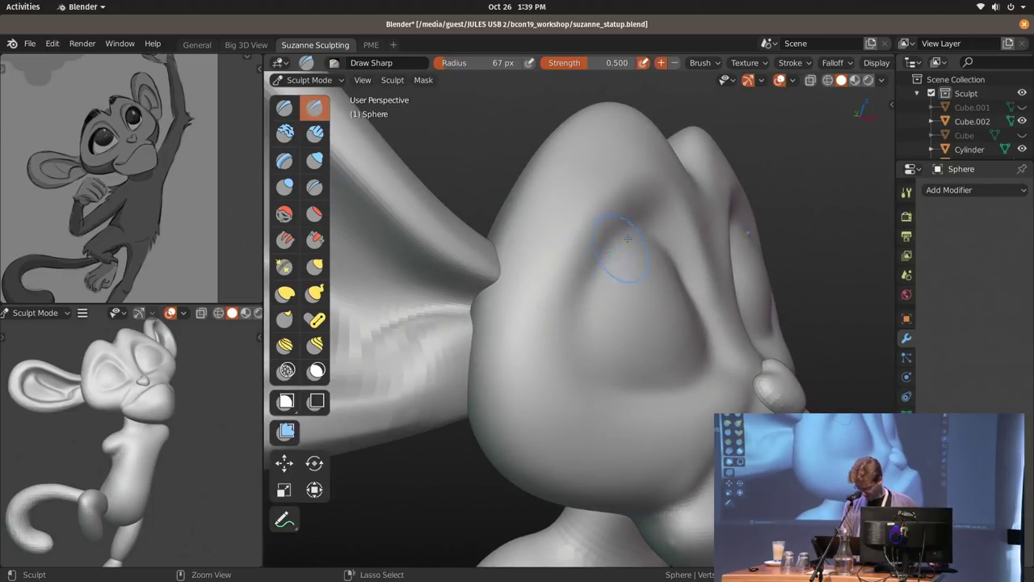
{"action": "left_click_drag", "start_coordinate": [627, 238], "coordinate": [587, 347]}
{"action": "left_click_drag", "start_coordinate": [582, 307], "coordinate": [579, 353]}
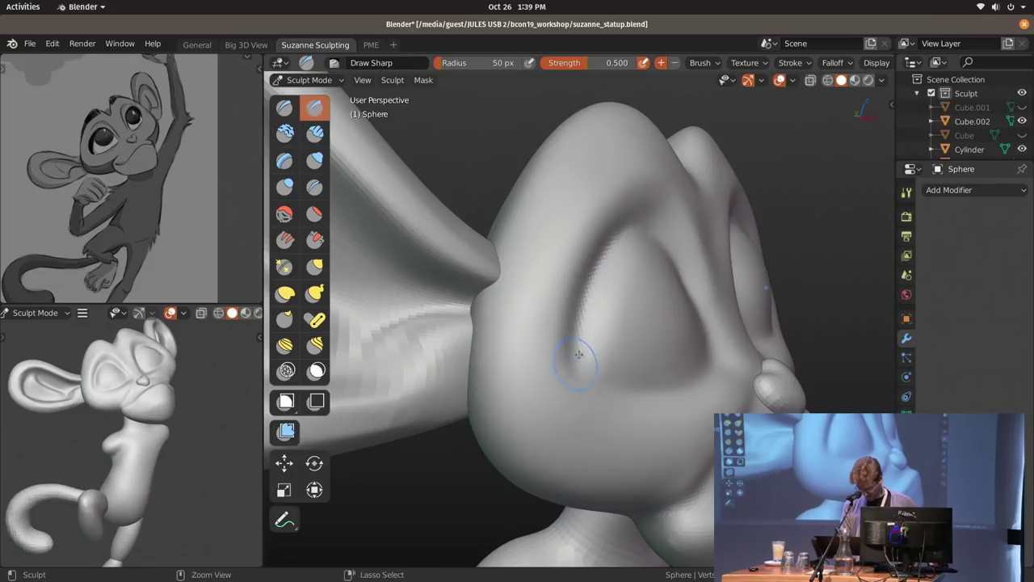
Carve a crease along the inner edge of the eye bulge with the Draw Sharp brush at about 34 to 49 px.
{"action": "mouse_move", "coordinate": [615, 307]}
{"action": "middle_mouse_down"}
{"action": "mouse_move", "coordinate": [570, 261]}
{"action": "mouse_move", "coordinate": [646, 339]}
{"action": "mouse_move", "coordinate": [715, 337]}
{"action": "mouse_move", "coordinate": [697, 300]}
{"action": "middle_mouse_up"}
{"action": "key", "text": "f"}
{"action": "left_click", "coordinate": [707, 335]}
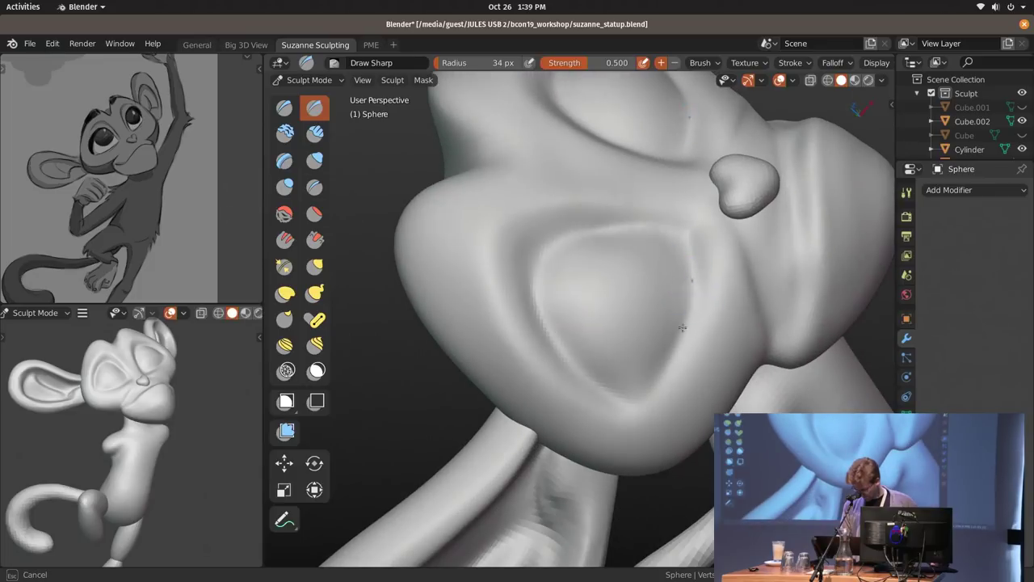
{"action": "left_click_drag", "start_coordinate": [669, 360], "coordinate": [696, 317]}
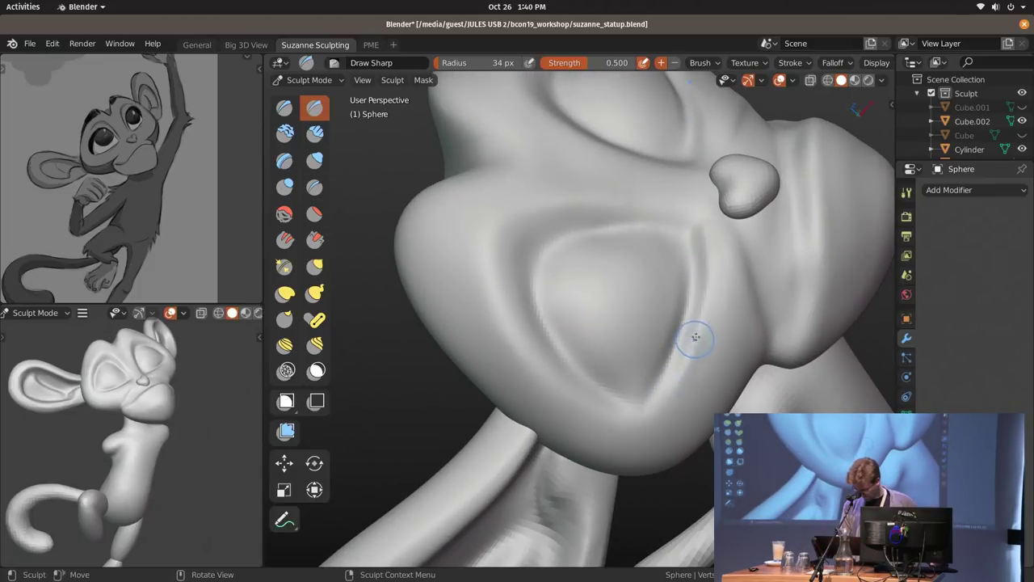
{"action": "middle_click_drag", "start_coordinate": [695, 337], "coordinate": [669, 294]}
{"action": "middle_click_drag", "start_coordinate": [626, 377], "coordinate": [693, 251]}
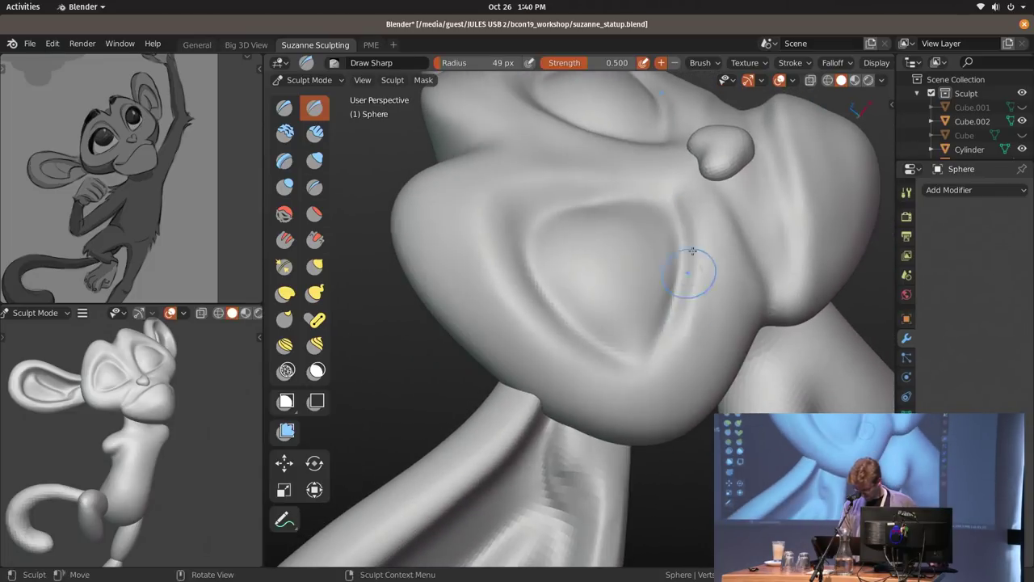
Reshape the inner and lower corners of the eye socket with Elastic Hook at up to about 208 px.
{"action": "mouse_move", "coordinate": [668, 307]}
{"action": "middle_mouse_down"}
{"action": "mouse_move", "coordinate": [665, 318]}
{"action": "mouse_move", "coordinate": [656, 287]}
{"action": "middle_mouse_up"}
{"action": "key", "text": "k"}
{"action": "key", "text": "f"}
{"action": "left_click", "coordinate": [679, 307]}
{"action": "left_click_drag", "start_coordinate": [658, 294], "coordinate": [636, 288]}
{"action": "key", "text": "f"}
{"action": "left_click", "coordinate": [640, 222]}
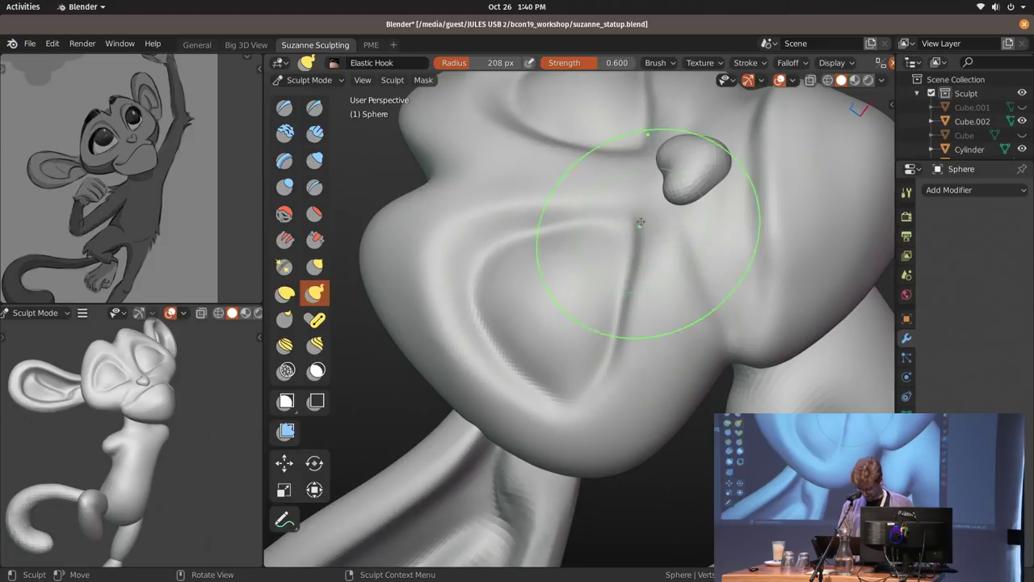
{"action": "middle_click_drag", "start_coordinate": [605, 311], "coordinate": [619, 328], "text": "ctrl"}
{"action": "key", "text": "f"}
{"action": "left_click", "coordinate": [627, 379]}
{"action": "left_click_drag", "start_coordinate": [606, 373], "coordinate": [585, 391]}
Adjust the eye bulge and brow in profile with Elastic Hook at about 89 to 159 px.
{"action": "mouse_move", "coordinate": [798, 399]}
{"action": "middle_mouse_down"}
{"action": "mouse_move", "coordinate": [817, 405]}
{"action": "mouse_move", "coordinate": [609, 250]}
{"action": "mouse_move", "coordinate": [739, 252]}
{"action": "middle_mouse_up"}
{"action": "key", "text": "f"}
{"action": "left_click", "coordinate": [709, 251]}
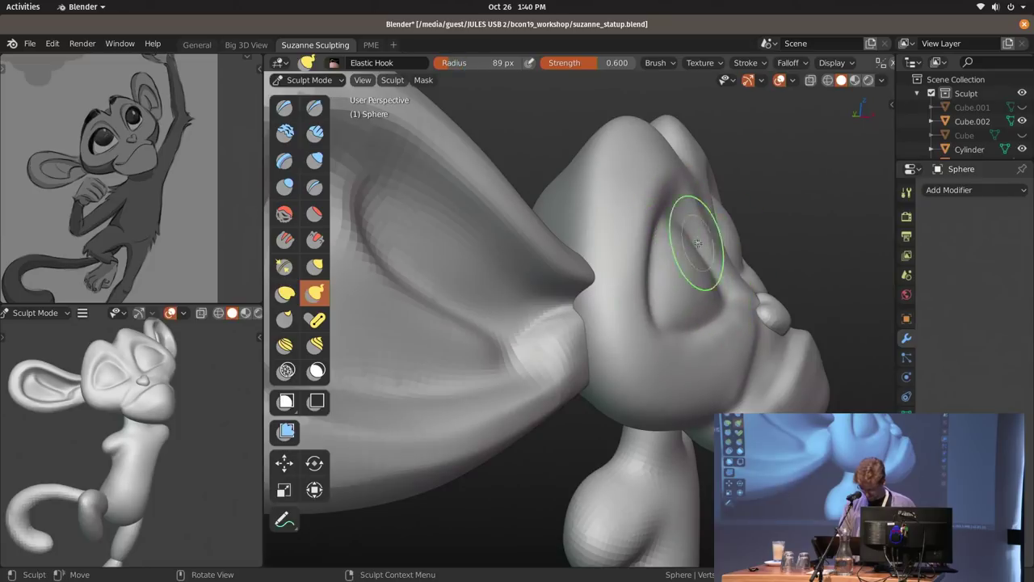
{"action": "middle_click_drag", "start_coordinate": [154, 434], "coordinate": [130, 460], "text": "shift"}
{"action": "mouse_move", "coordinate": [812, 311]}
{"action": "middle_mouse_down"}
{"action": "mouse_move", "coordinate": [738, 298]}
{"action": "mouse_move", "coordinate": [701, 267]}
{"action": "middle_mouse_up"}
{"action": "key", "text": "f"}
{"action": "left_click", "coordinate": [762, 270]}
{"action": "key", "text": "f"}
{"action": "left_click", "coordinate": [637, 184]}
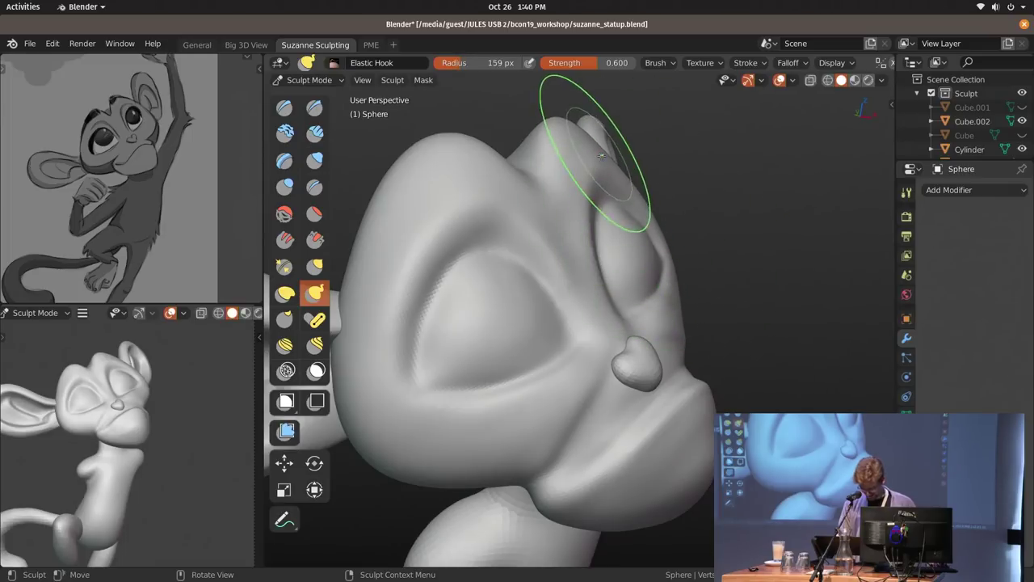
Pull the inner side of the brow bumps into shape with Elastic Hook at about 157 px.
{"action": "mouse_move", "coordinate": [640, 148]}
{"action": "middle_mouse_down"}
{"action": "mouse_move", "coordinate": [492, 252]}
{"action": "mouse_move", "coordinate": [557, 272]}
{"action": "middle_mouse_up"}
{"action": "key", "text": "f"}
{"action": "left_click", "coordinate": [686, 191]}
{"action": "left_click_drag", "start_coordinate": [540, 194], "coordinate": [525, 192]}
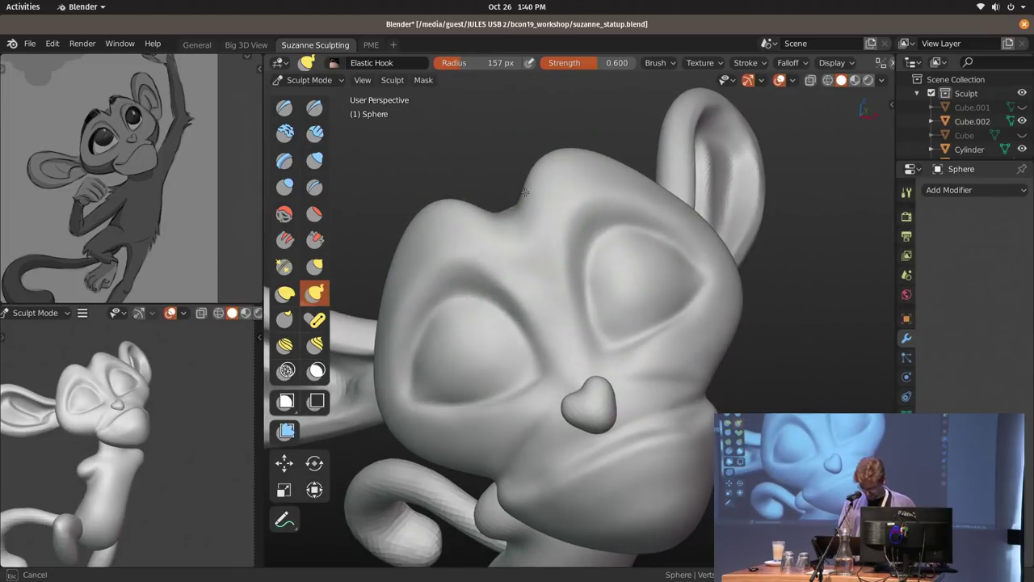
{"action": "key", "text": "f"}
{"action": "left_click", "coordinate": [457, 203]}
{"action": "mouse_move", "coordinate": [457, 203]}
{"action": "middle_mouse_down"}
{"action": "mouse_move", "coordinate": [421, 244]}
{"action": "mouse_move", "coordinate": [432, 237]}
{"action": "middle_mouse_up"}
{"action": "key", "text": "f"}
{"action": "left_click", "coordinate": [510, 219]}
Refine the forehead dip and the outer brow above the far eye with Elastic Hook at about 149 px.
{"action": "mouse_move", "coordinate": [510, 219]}
{"action": "middle_mouse_down"}
{"action": "mouse_move", "coordinate": [519, 181]}
{"action": "mouse_move", "coordinate": [564, 195]}
{"action": "mouse_move", "coordinate": [560, 209]}
{"action": "middle_mouse_up"}
{"action": "key", "text": "f"}
{"action": "left_click", "coordinate": [546, 181]}
{"action": "key", "text": "f"}
{"action": "left_click", "coordinate": [559, 203]}
{"action": "key", "text": "f"}
{"action": "left_click", "coordinate": [583, 198]}
{"action": "key", "text": "f"}
{"action": "left_click", "coordinate": [625, 222]}
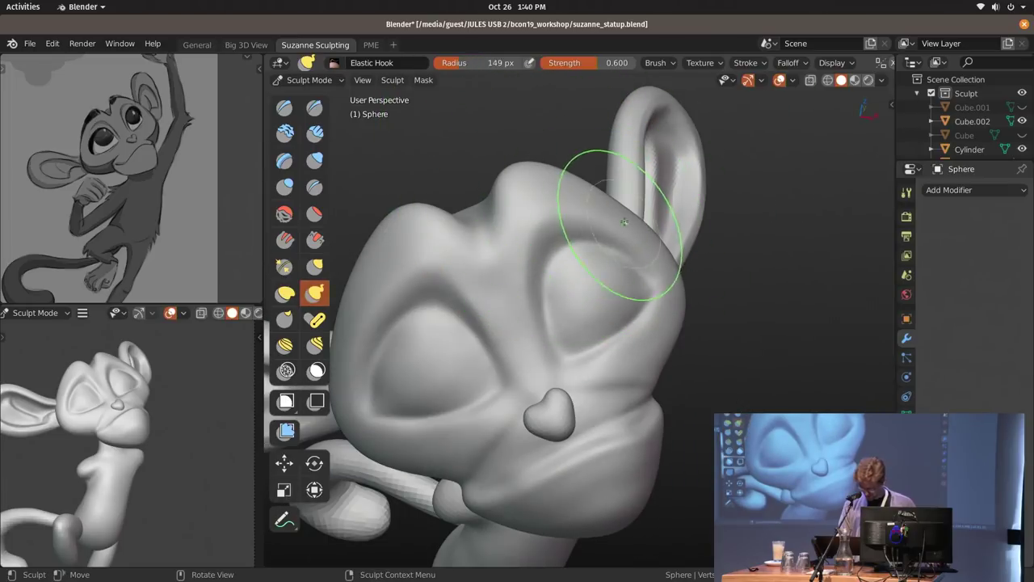
{"action": "key", "text": "f"}
{"action": "left_click", "coordinate": [596, 198]}
Adjust the top of the head above the far eye from the camera view with Elastic Hook at about 200 px.
{"action": "middle_click_drag", "start_coordinate": [168, 437], "coordinate": [225, 428], "text": "shift"}
{"action": "key", "text": "grave"}
{"action": "left_click", "coordinate": [633, 283]}
{"action": "mouse_move", "coordinate": [641, 219]}
{"action": "middle_mouse_down", "text": "shift"}
{"action": "mouse_move", "coordinate": [624, 376]}
{"action": "mouse_move", "coordinate": [603, 217]}
{"action": "middle_mouse_up", "text": "shift"}
{"action": "key", "text": "f"}
{"action": "left_click", "coordinate": [599, 204]}
{"action": "key", "text": "f"}
{"action": "left_click", "coordinate": [599, 204]}
{"action": "left_click_drag", "start_coordinate": [600, 204], "coordinate": [612, 195]}
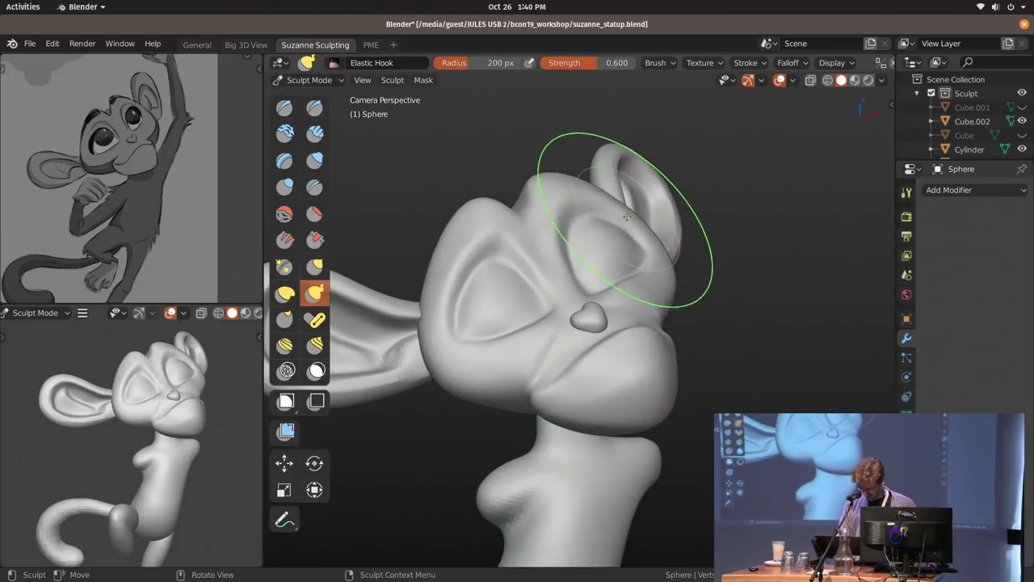
Refine the brow and side of the head around the near eye with Elastic Hook at about 216 to 223 px.
{"action": "middle_click_drag", "start_coordinate": [527, 212], "coordinate": [600, 207], "text": "shift"}
{"action": "key", "text": "f"}
{"action": "left_click", "coordinate": [606, 210]}
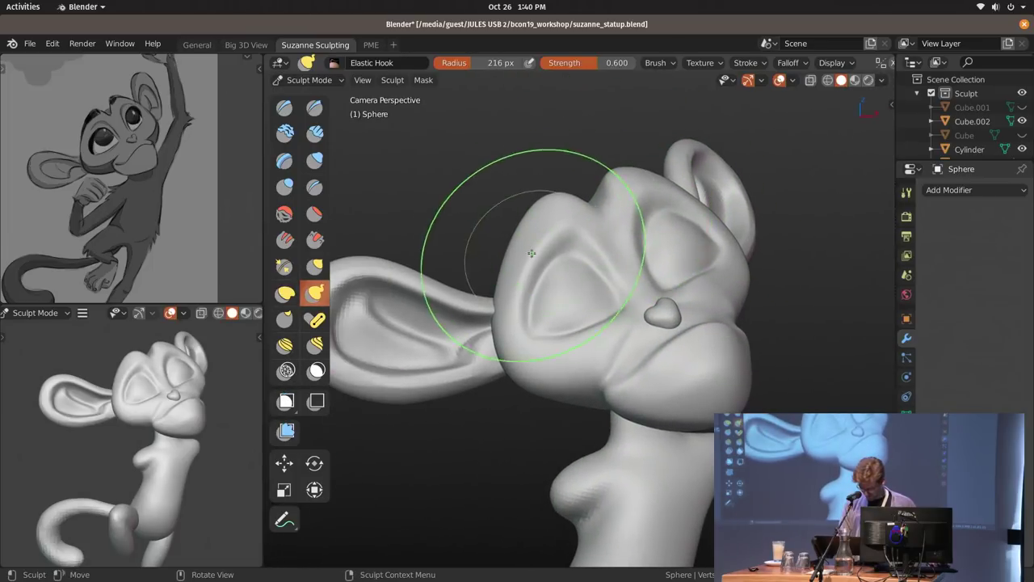
{"action": "middle_click_drag", "start_coordinate": [526, 251], "coordinate": [539, 217], "text": "shift"}
{"action": "key", "text": "f"}
{"action": "middle_click_drag", "start_coordinate": [476, 206], "coordinate": [509, 404]}
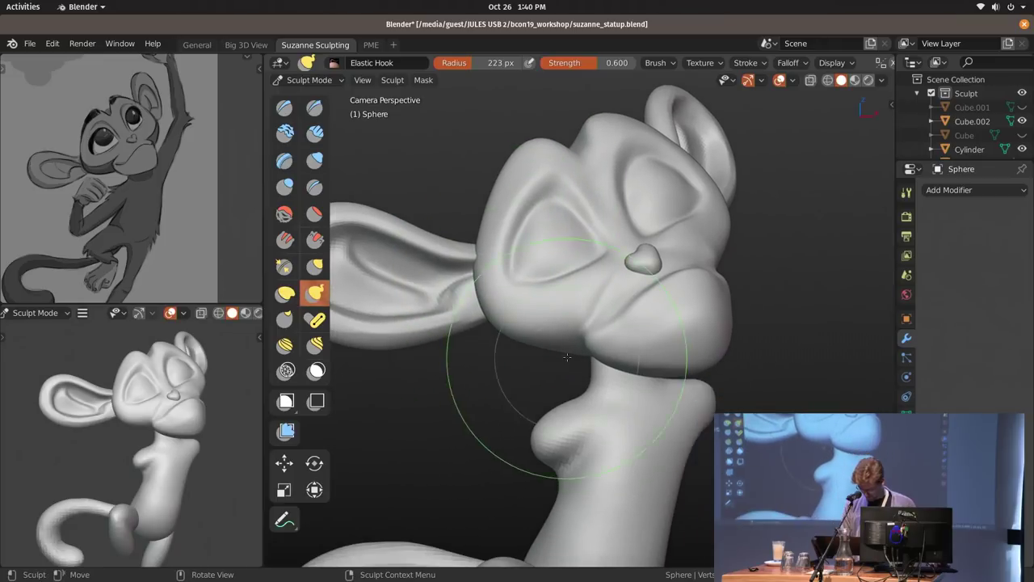
Reshape the jaw and chin in the camera view with Elastic Hook at about 147 to 168 px.
{"action": "key", "text": "f"}
{"action": "left_click", "coordinate": [672, 318]}
{"action": "key", "text": "KP_0"}
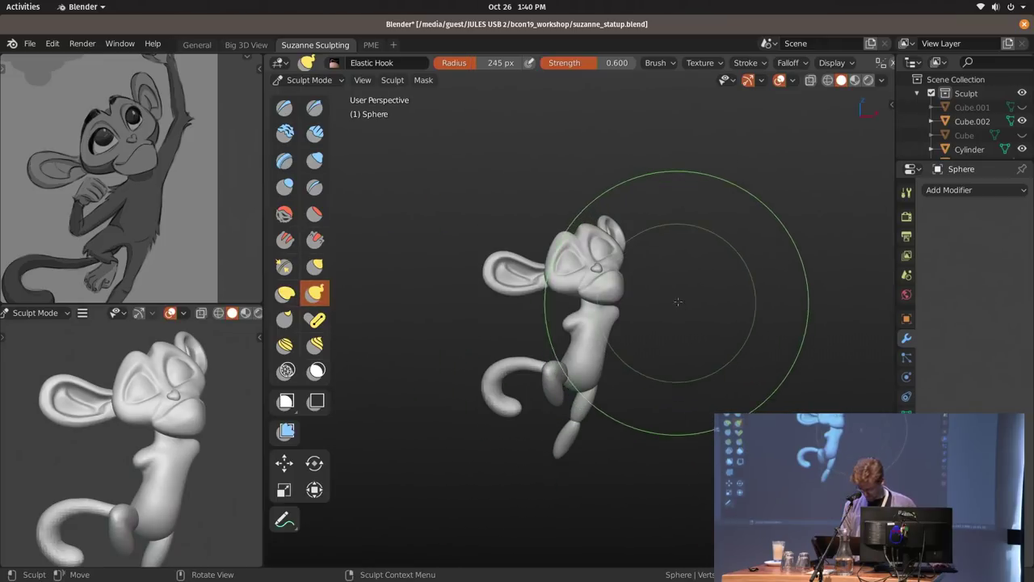
{"action": "key", "text": "KP_0"}
{"action": "middle_click_drag", "start_coordinate": [667, 316], "coordinate": [650, 315], "text": "shift"}
{"action": "key", "text": "f"}
{"action": "left_click", "coordinate": [598, 358]}
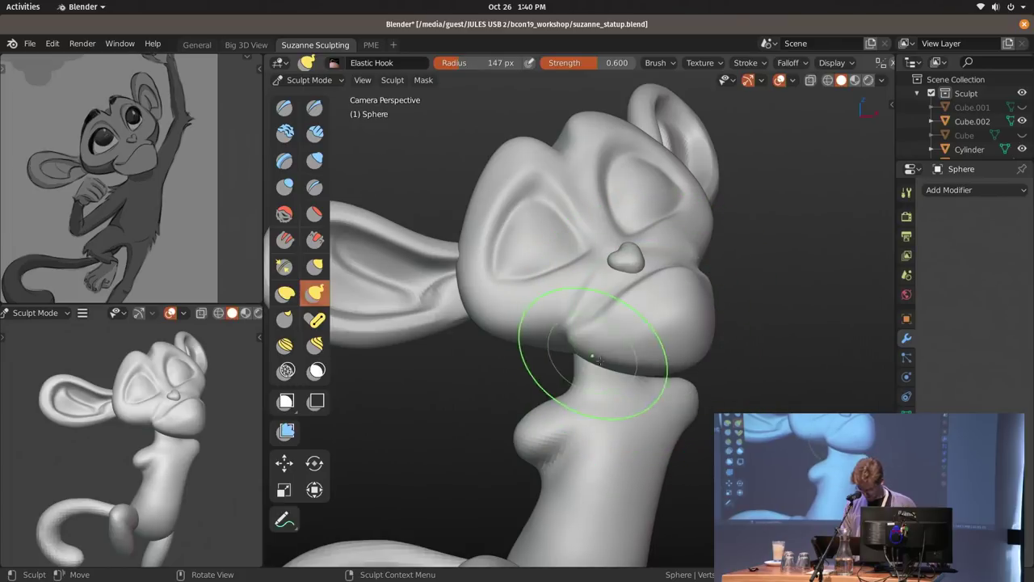
{"action": "key", "text": "f"}
{"action": "left_click", "coordinate": [630, 366]}
{"action": "left_click_drag", "start_coordinate": [644, 363], "coordinate": [665, 374]}
{"action": "key", "text": "f"}
{"action": "left_click", "coordinate": [763, 365]}
{"action": "left_click", "coordinate": [666, 371]}
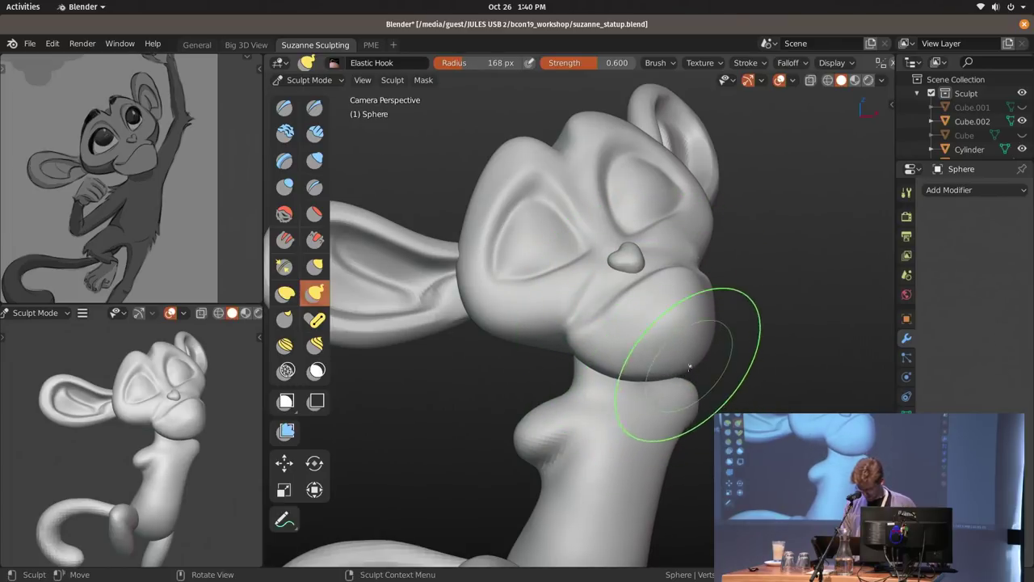
Nudge the upper edge of the muzzle beside the nose with Elastic Hook.
{"action": "key", "text": "f"}
{"action": "left_click", "coordinate": [612, 286]}
{"action": "left_click_drag", "start_coordinate": [658, 280], "coordinate": [664, 273]}
{"action": "key", "text": "f"}
{"action": "left_click", "coordinate": [683, 274]}
In Object Mode, scale down the nose and reposition it on the face.
{"action": "key", "text": "ctrl+Tab"}
{"action": "left_click", "coordinate": [630, 257]}
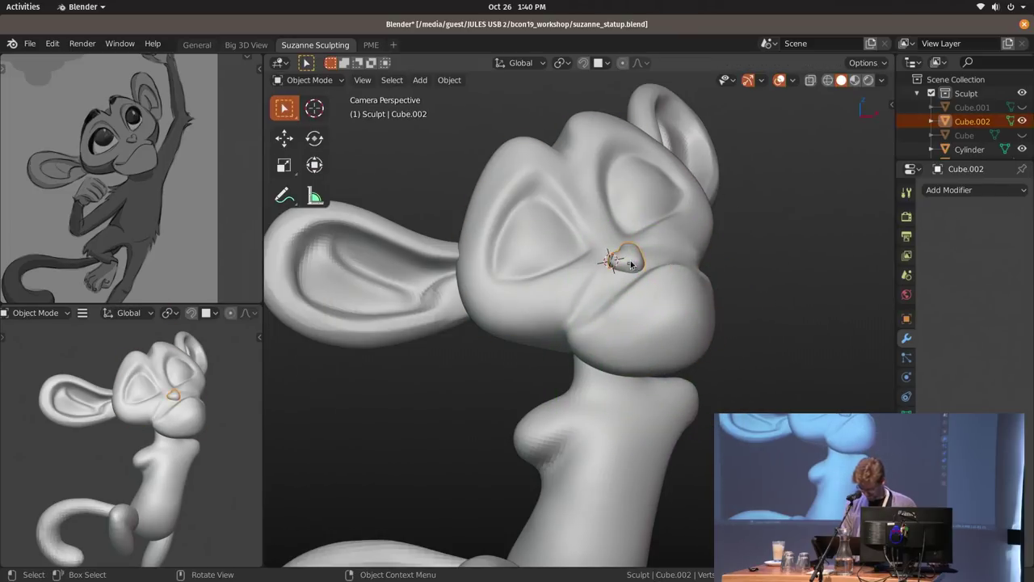
{"action": "key", "text": "s"}
{"action": "left_click", "coordinate": [676, 273]}
{"action": "key", "text": "g"}
{"action": "left_click", "coordinate": [678, 276]}
Return to sculpting the head and adjust the far cheek above the muzzle with Elastic Hook at about 138 px.
{"action": "left_click", "coordinate": [688, 288]}
{"action": "key", "text": "ctrl+Tab"}
{"action": "left_click", "coordinate": [695, 307]}
{"action": "left_click_drag", "start_coordinate": [704, 281], "coordinate": [702, 277]}
{"action": "key", "text": "f"}
{"action": "left_click", "coordinate": [695, 271]}
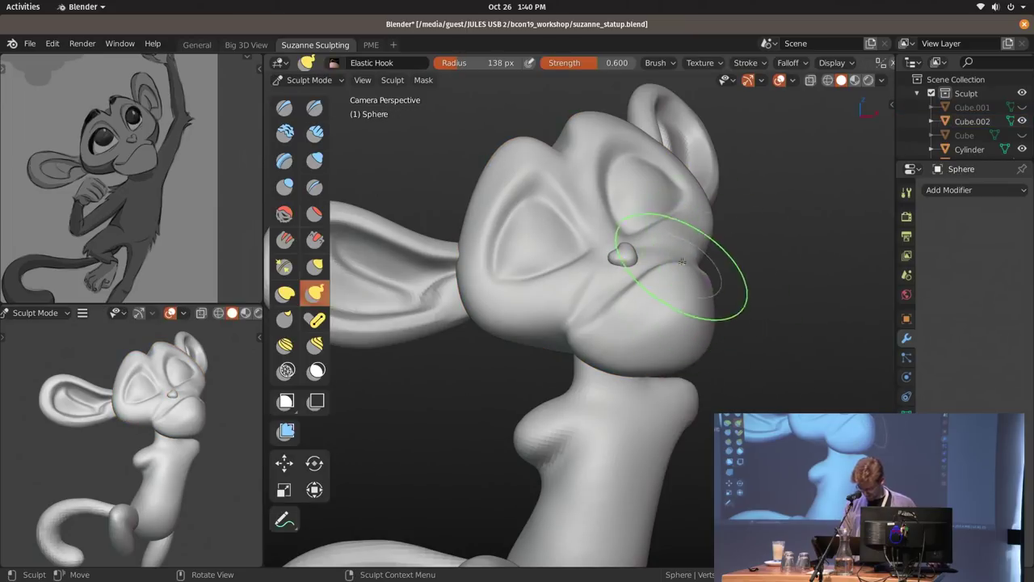
{"action": "middle_click_drag", "start_coordinate": [710, 232], "coordinate": [710, 265], "text": "shift"}
{"action": "key", "text": "f"}
{"action": "left_click", "coordinate": [710, 255]}
{"action": "left_click_drag", "start_coordinate": [707, 254], "coordinate": [707, 245]}
Reshape the outer and lower edges of the far eye socket with Elastic Hook at about 68 to 134 px.
{"action": "key", "text": "f"}
{"action": "left_click", "coordinate": [667, 199]}
{"action": "left_click_drag", "start_coordinate": [684, 206], "coordinate": [695, 215]}
{"action": "key", "text": "f"}
{"action": "left_click", "coordinate": [684, 244]}
{"action": "key", "text": "f"}
{"action": "left_click", "coordinate": [685, 218]}
{"action": "key", "text": "f"}
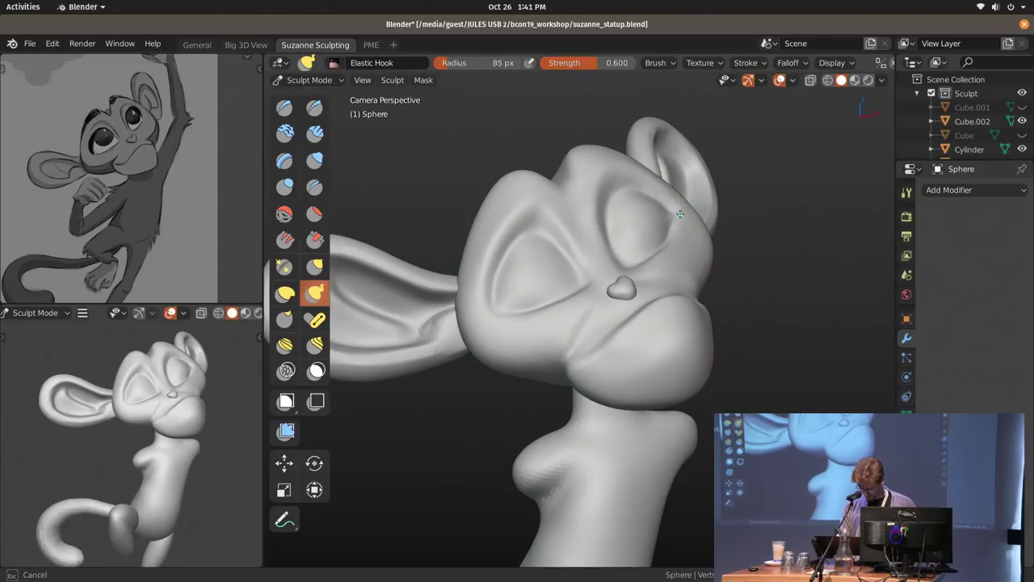
{"action": "left_click", "coordinate": [674, 238]}
{"action": "key", "text": "f"}
{"action": "left_click", "coordinate": [620, 220]}
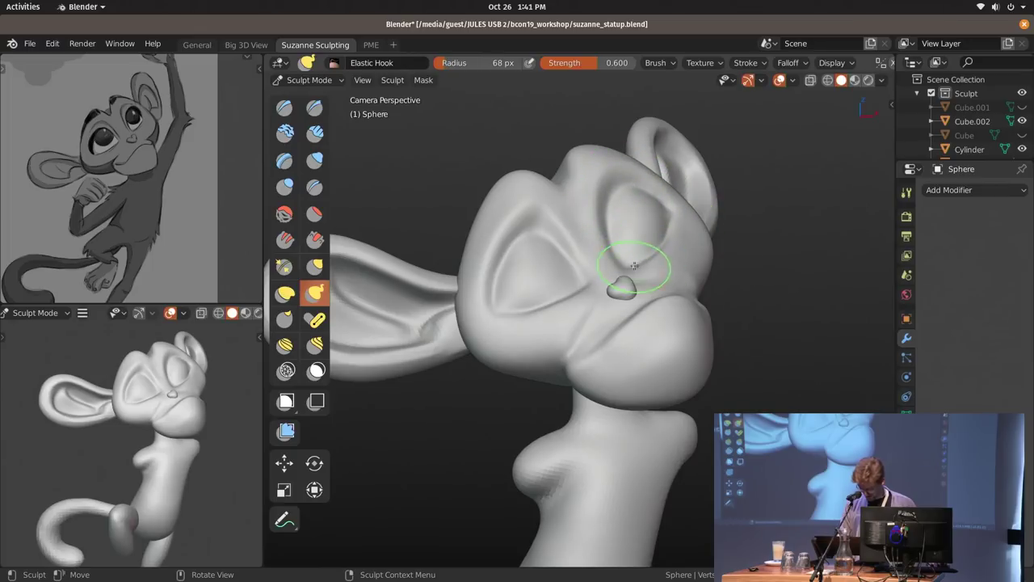
{"action": "key", "text": "f"}
{"action": "left_click", "coordinate": [671, 243]}
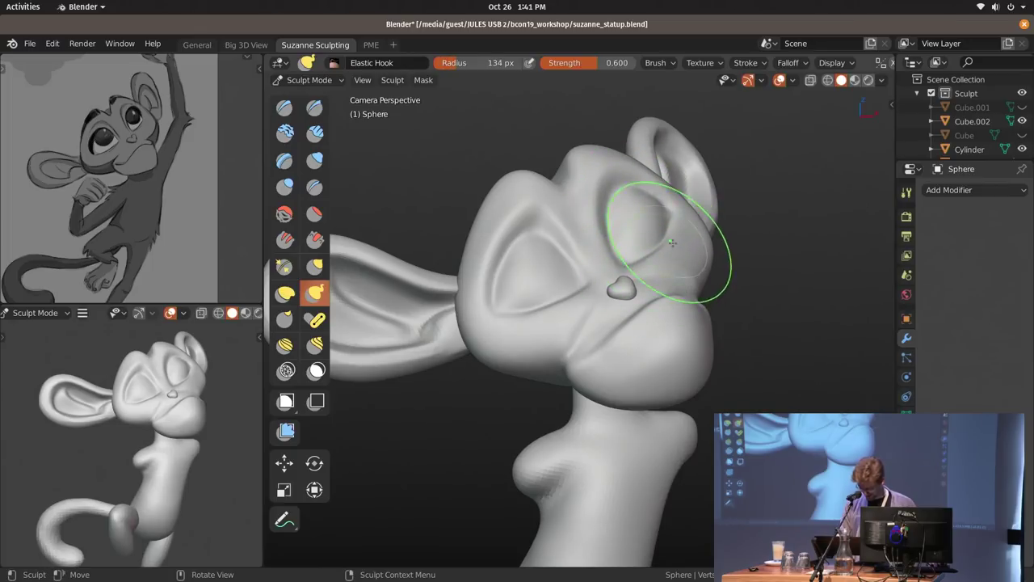
Adjust the near eye's lower rim and brow with Elastic Hook at about 101 to 182 px.
{"action": "middle_click_drag", "start_coordinate": [666, 243], "coordinate": [614, 259]}
{"action": "key", "text": "f"}
{"action": "left_click", "coordinate": [596, 259]}
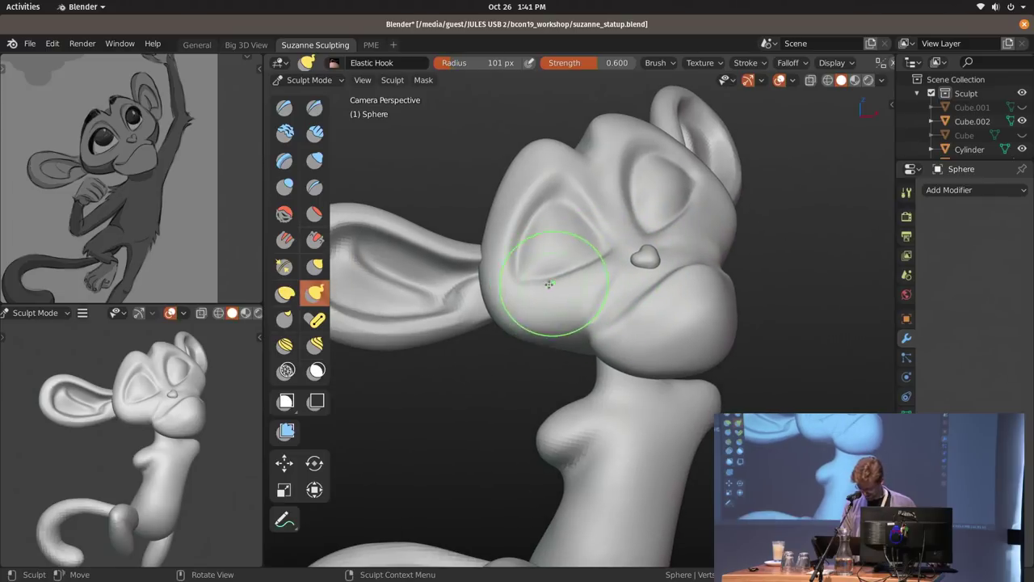
{"action": "middle_click_drag", "start_coordinate": [724, 234], "coordinate": [512, 224]}
{"action": "key", "text": "f"}
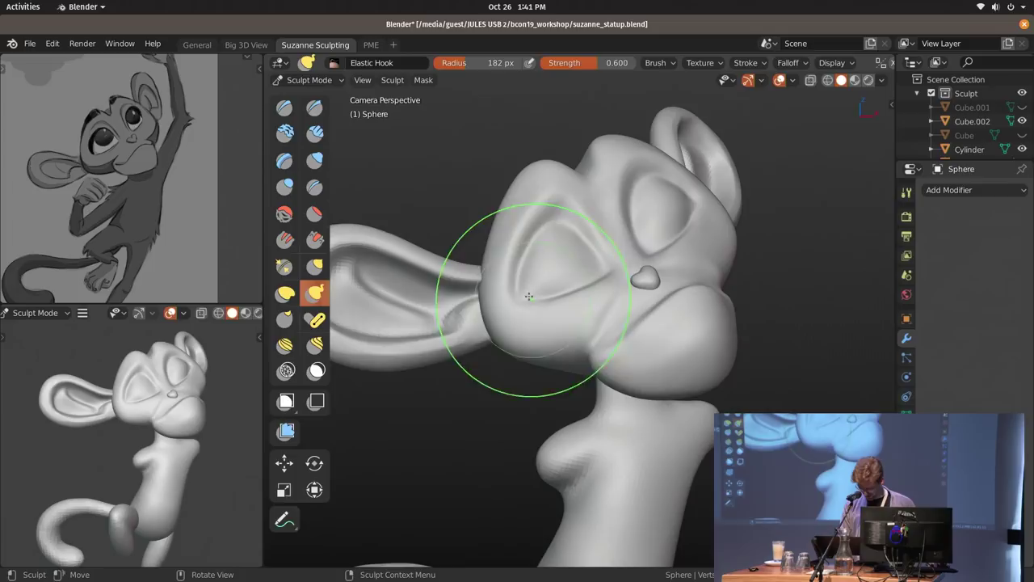
{"action": "left_click_drag", "start_coordinate": [551, 237], "coordinate": [554, 237]}
{"action": "key", "text": "f"}
{"action": "left_click", "coordinate": [648, 224]}
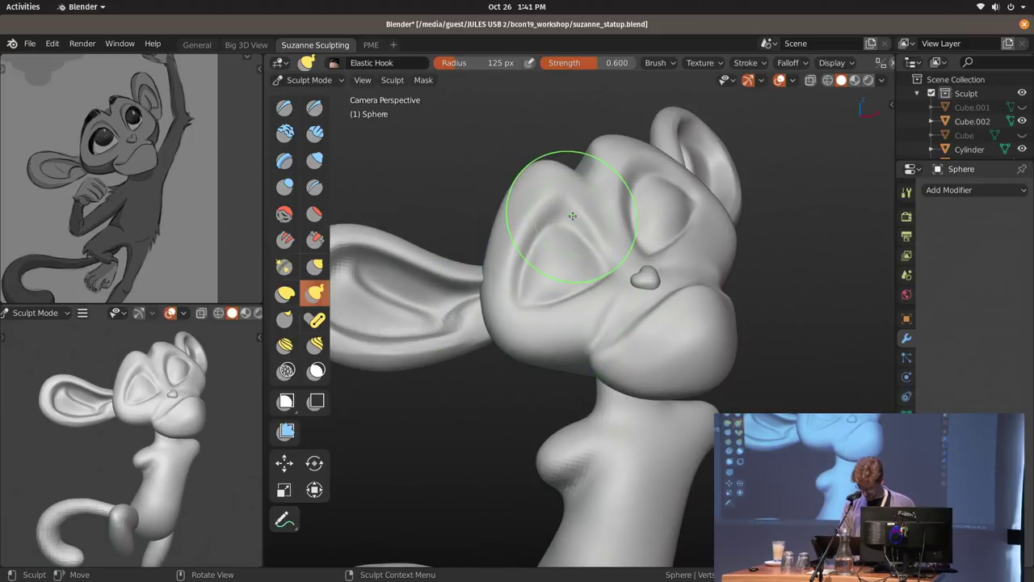
Switch to Object Mode, reveal all hidden body parts, and frame the selected head.
{"action": "middle_click_drag", "start_coordinate": [748, 287], "coordinate": [739, 247], "text": "shift"}
{"action": "key", "text": "ctrl+Tab"}
{"action": "middle_click_drag", "start_coordinate": [727, 323], "coordinate": [698, 265], "text": "shift"}
{"action": "key", "text": "alt+h"}
{"action": "left_click", "coordinate": [696, 262]}
{"action": "scroll", "coordinate": [654, 255], "scroll_direction": "up", "scroll_amount": 5}
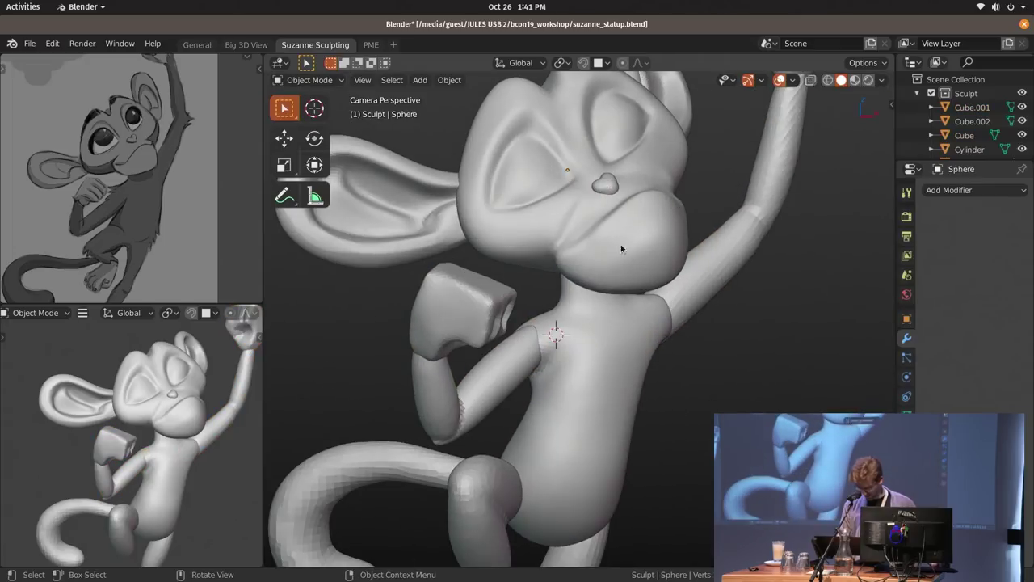
{"action": "middle_click_drag", "start_coordinate": [685, 228], "coordinate": [657, 311], "text": "shift"}
{"action": "left_click", "coordinate": [641, 251]}
{"action": "key", "text": "KP_Decimal"}
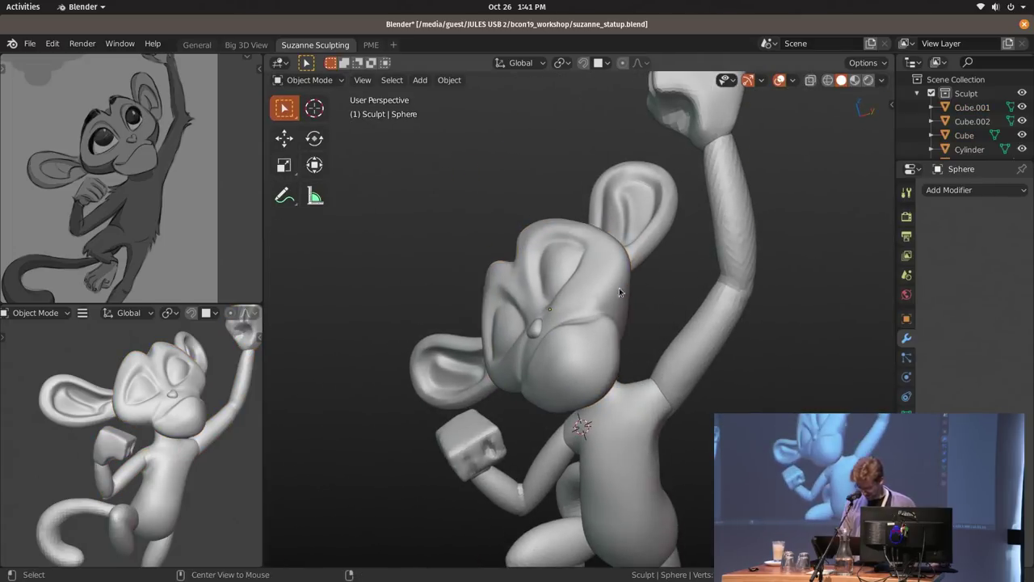
Switch the head to Vertex Paint mode and expand the Draw brush's settings.
{"action": "key", "text": "ctrl+Tab"}
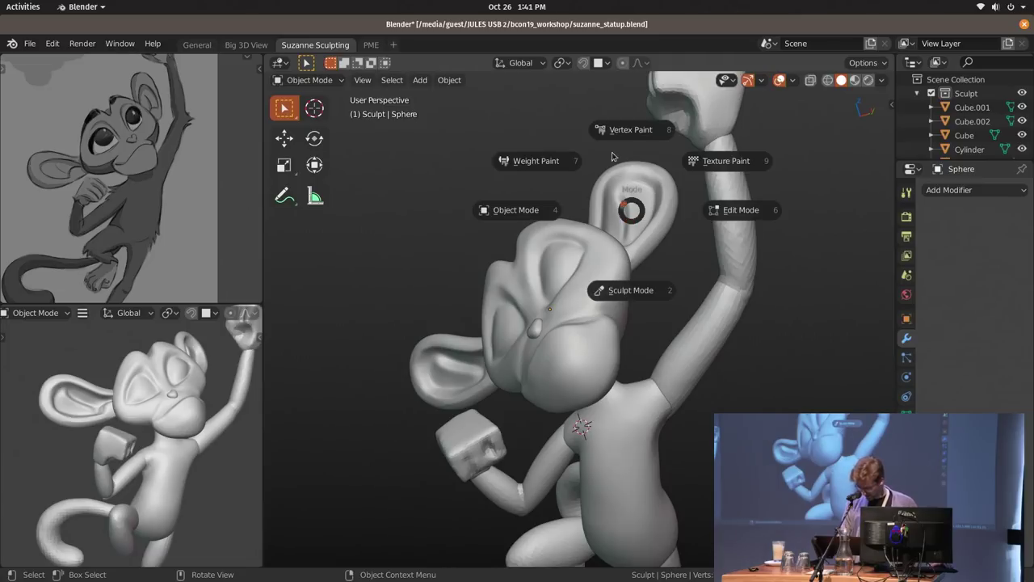
{"action": "left_click", "coordinate": [620, 129]}
{"action": "scroll", "coordinate": [615, 253], "scroll_direction": "up", "scroll_amount": 5}
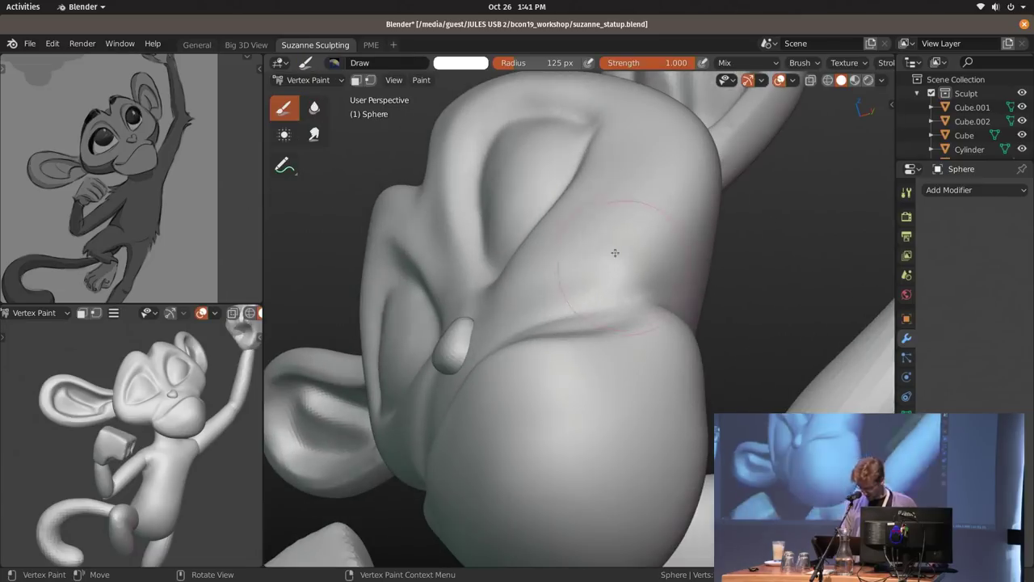
{"action": "left_click", "coordinate": [907, 191]}
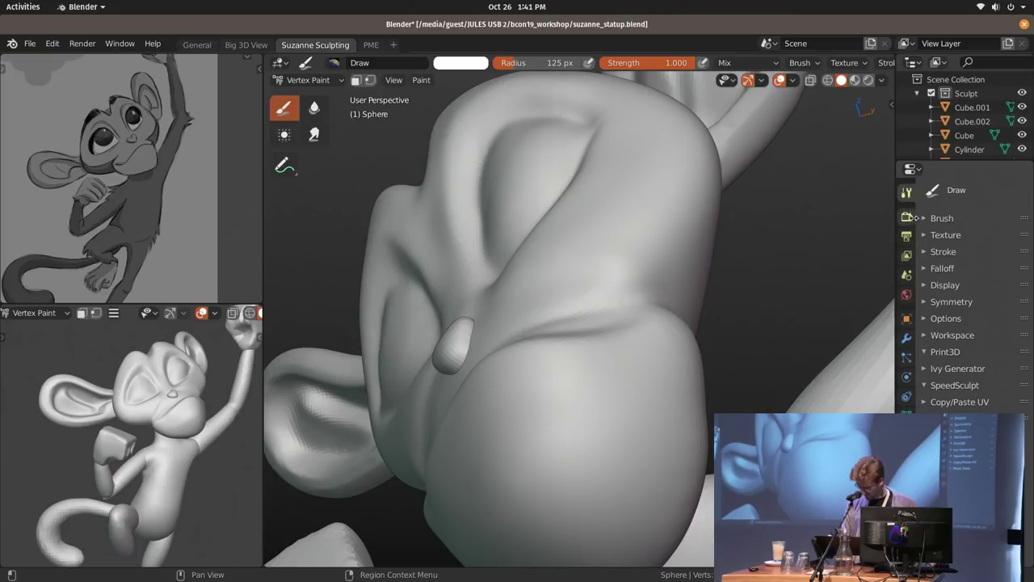
{"action": "left_click", "coordinate": [942, 218]}
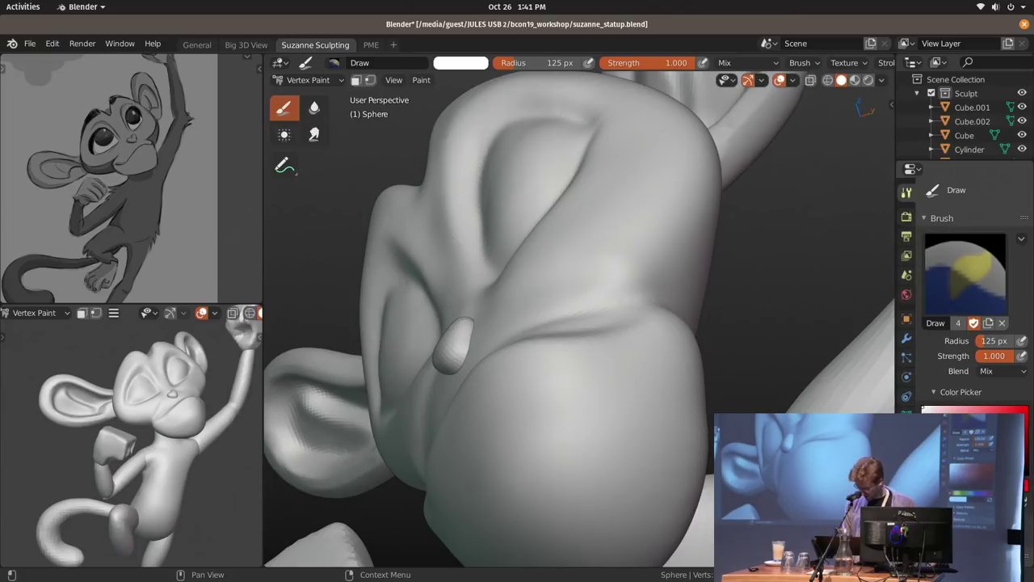
Paint a light grey patch across the cheek beside the muzzle at about 45 px and 1.000 strength.
{"action": "scroll", "coordinate": [746, 336], "scroll_direction": "down", "scroll_amount": 2}
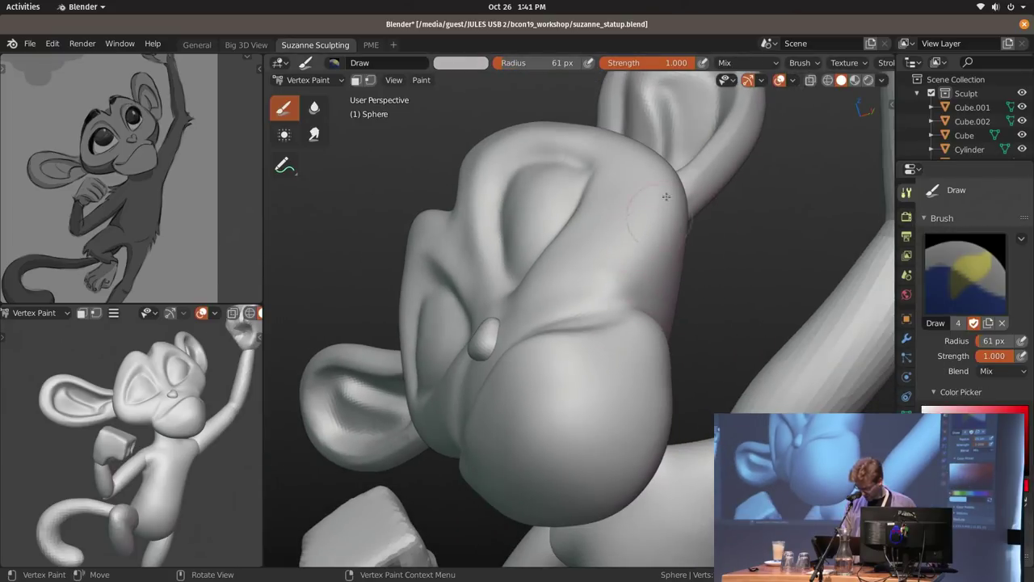
{"action": "key", "text": "alt+z"}
{"action": "left_click", "coordinate": [705, 230]}
{"action": "key", "text": "f"}
{"action": "left_click", "coordinate": [668, 208]}
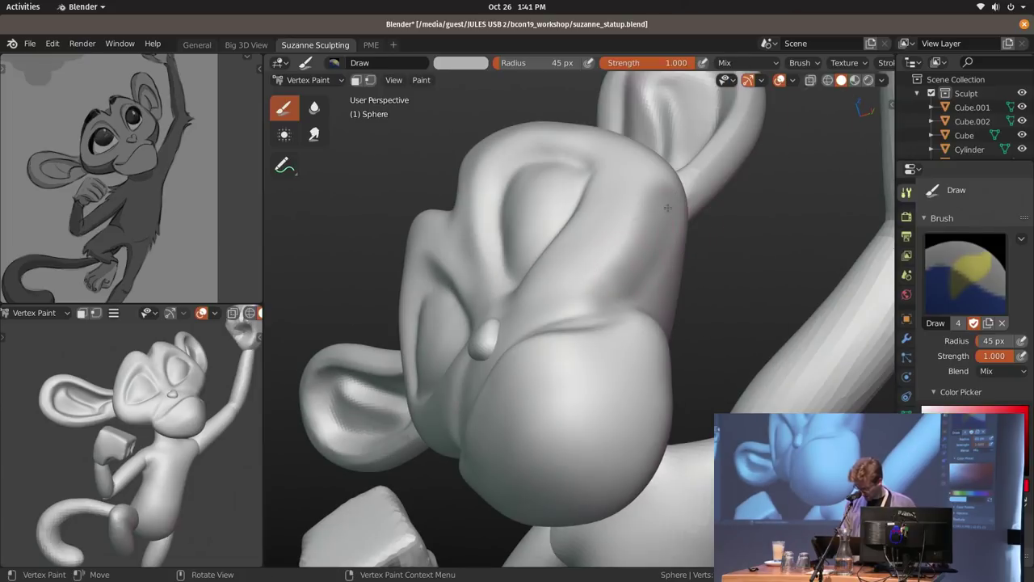
{"action": "middle_click_drag", "start_coordinate": [728, 302], "coordinate": [613, 90]}
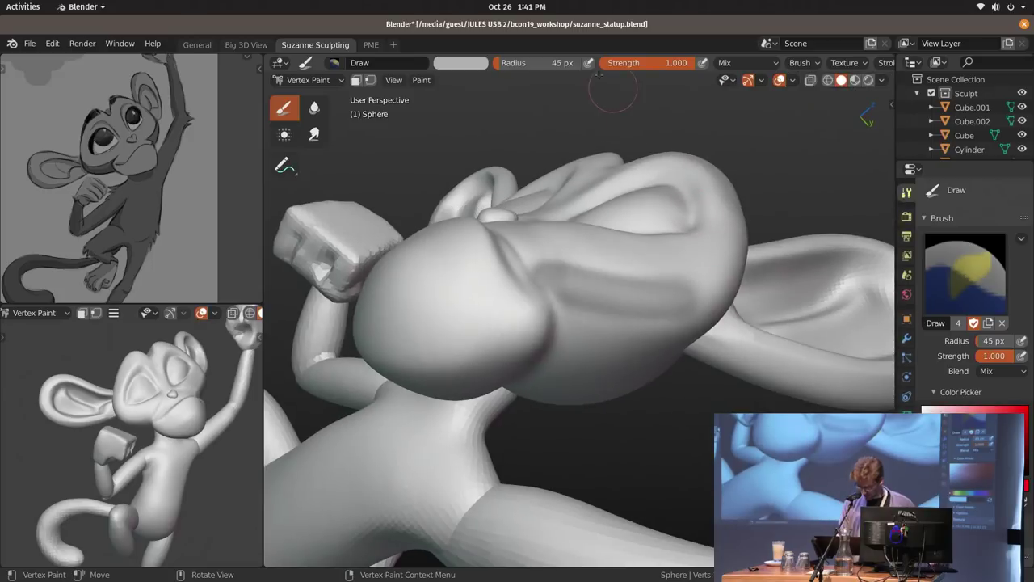
{"action": "middle_click_drag", "start_coordinate": [600, 193], "coordinate": [690, 501]}
{"action": "middle_click_drag", "start_coordinate": [591, 362], "coordinate": [573, 230]}
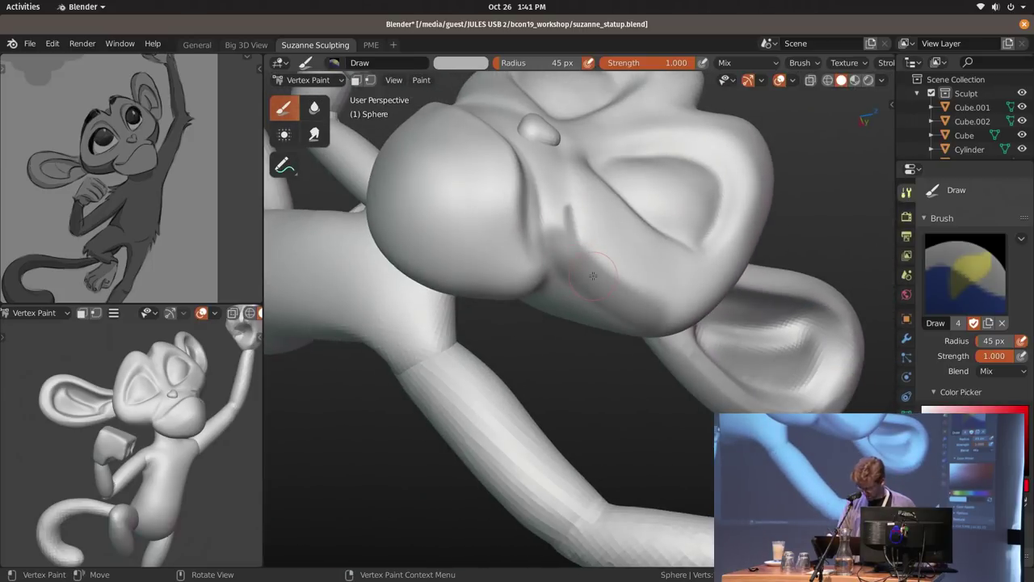
Set the paint colour to white and clean up the edges of the grey cheek patch at 45 px.
{"action": "left_click", "coordinate": [930, 475]}
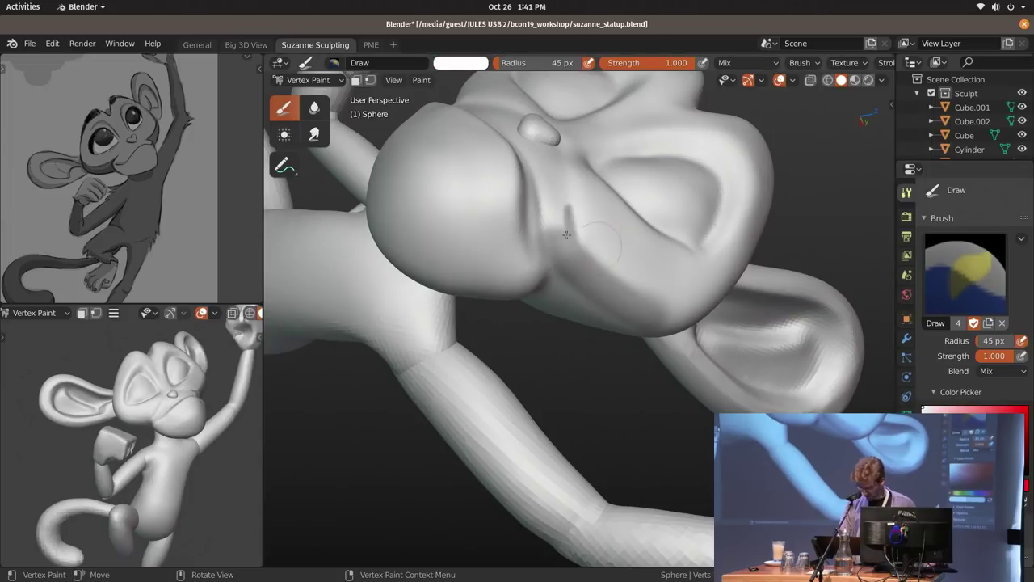
{"action": "middle_click_drag", "start_coordinate": [563, 250], "coordinate": [618, 235]}
{"action": "middle_click_drag", "start_coordinate": [289, 391], "coordinate": [668, 306]}
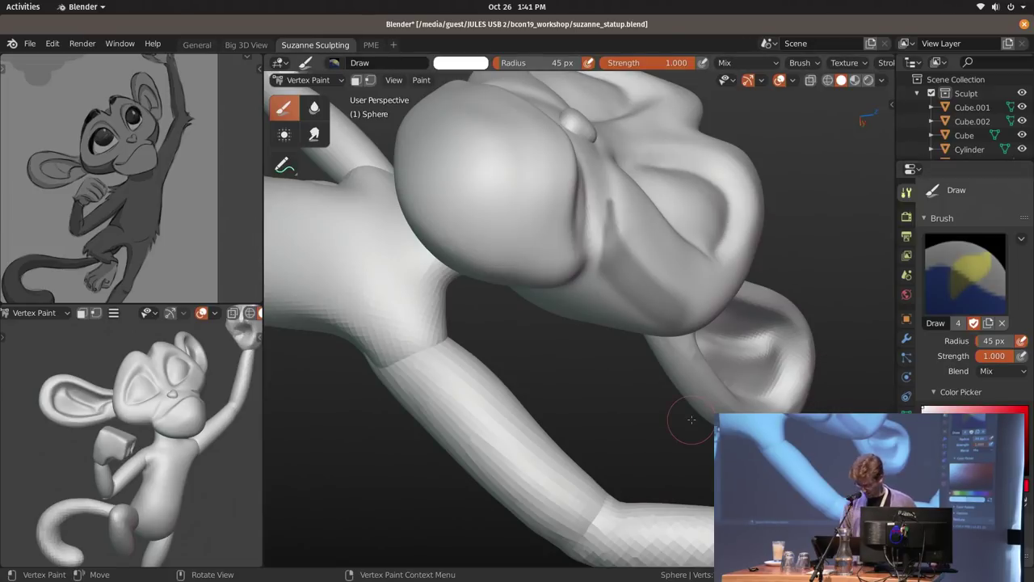
Return the head from Vertex Paint to Sculpt Mode.
{"action": "key", "text": "ctrl+Tab"}
{"action": "key", "text": "z"}
{"action": "mouse_move", "coordinate": [586, 324]}
{"action": "middle_mouse_down"}
{"action": "mouse_move", "coordinate": [644, 330]}
{"action": "mouse_move", "coordinate": [426, 501]}
{"action": "mouse_move", "coordinate": [631, 233]}
{"action": "middle_mouse_up"}
{"action": "left_click", "coordinate": [612, 270]}
{"action": "key", "text": "ctrl+Tab"}
{"action": "left_click", "coordinate": [624, 333]}
Sculpt a round eyeball bulge inside the far eye with the Clay Strips brush at 67 px and 0.726 strength.
{"action": "middle_click_drag", "start_coordinate": [623, 334], "coordinate": [610, 277], "text": "ctrl"}
{"action": "key", "text": "c"}
{"action": "middle_click_drag", "start_coordinate": [609, 210], "coordinate": [619, 236], "text": "shift"}
{"action": "key", "text": "f"}
{"action": "left_click", "coordinate": [619, 236]}
{"action": "mouse_move", "coordinate": [621, 236]}
{"action": "left_mouse_down"}
{"action": "mouse_move", "coordinate": [630, 241]}
{"action": "mouse_move", "coordinate": [630, 222]}
{"action": "mouse_move", "coordinate": [627, 247]}
{"action": "left_mouse_up"}
{"action": "left_click", "coordinate": [626, 247]}
{"action": "key", "text": "shift+f"}
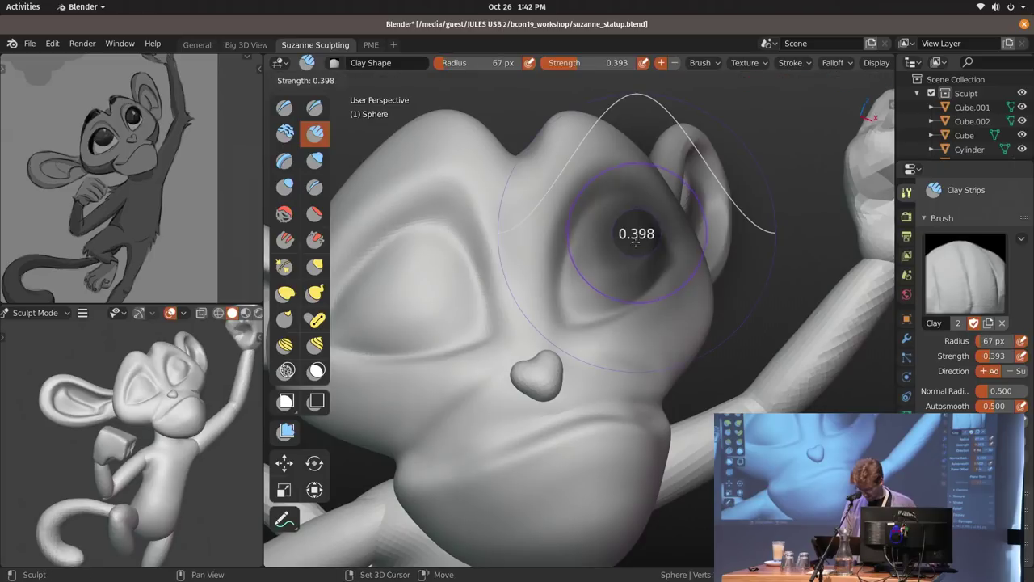
{"action": "left_click", "coordinate": [677, 265]}
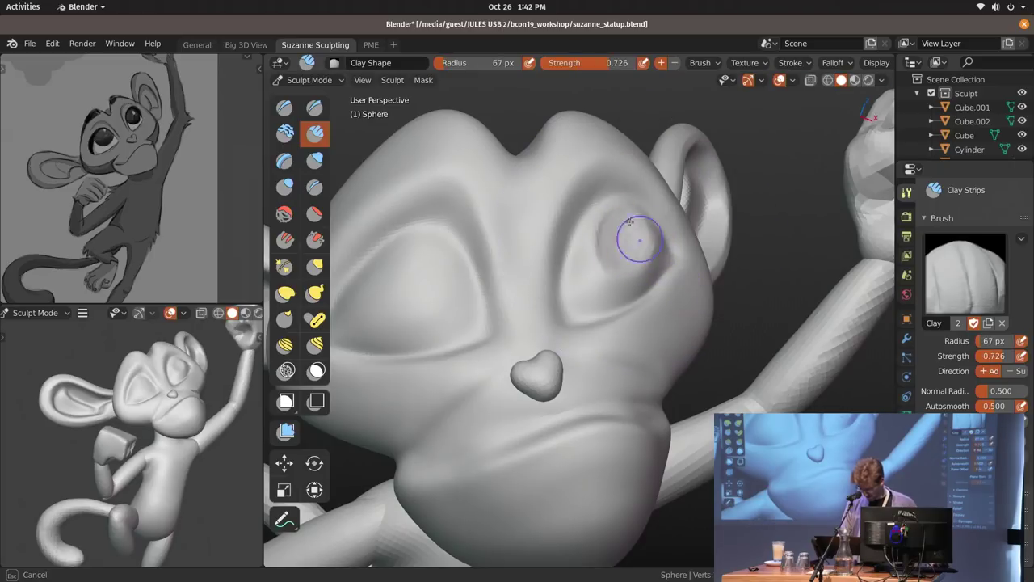
{"action": "left_click", "coordinate": [629, 218]}
{"action": "mouse_move", "coordinate": [621, 261]}
{"action": "left_mouse_down"}
{"action": "mouse_move", "coordinate": [601, 235]}
{"action": "mouse_move", "coordinate": [599, 257]}
{"action": "left_mouse_up"}
{"action": "key", "text": "f"}
{"action": "left_click", "coordinate": [625, 247]}
Refine the near eyeball with Clay Strips strokes, replacing the last one with a rework of its upper edge at 101 px.
{"action": "middle_click_drag", "start_coordinate": [565, 261], "coordinate": [577, 278]}
{"action": "key", "text": "f"}
{"action": "left_click", "coordinate": [566, 279]}
{"action": "mouse_move", "coordinate": [566, 297]}
{"action": "left_mouse_down"}
{"action": "mouse_move", "coordinate": [577, 274]}
{"action": "mouse_move", "coordinate": [576, 318]}
{"action": "left_mouse_up"}
{"action": "key", "text": "f"}
{"action": "left_click", "coordinate": [582, 287]}
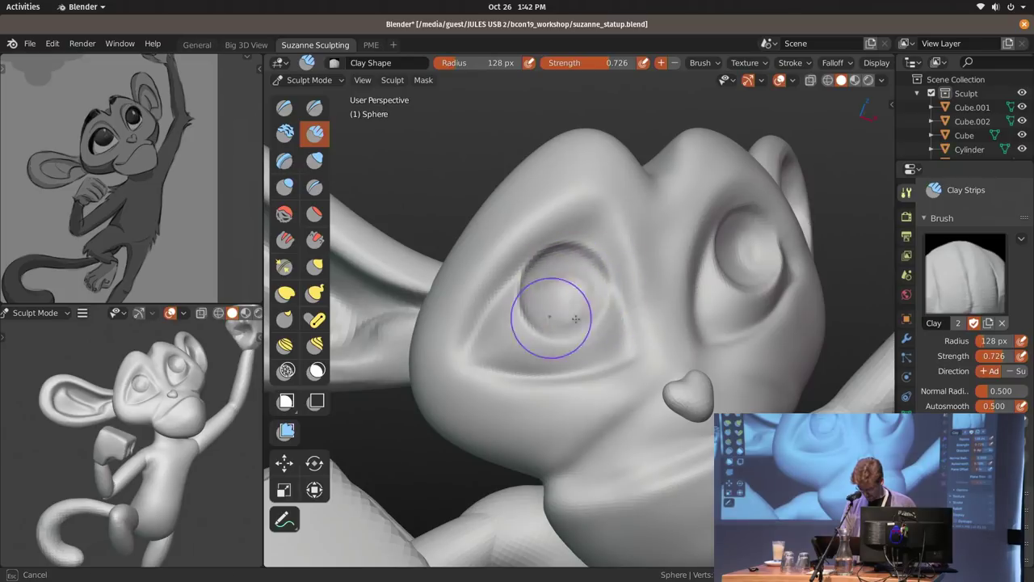
{"action": "left_click", "coordinate": [580, 295]}
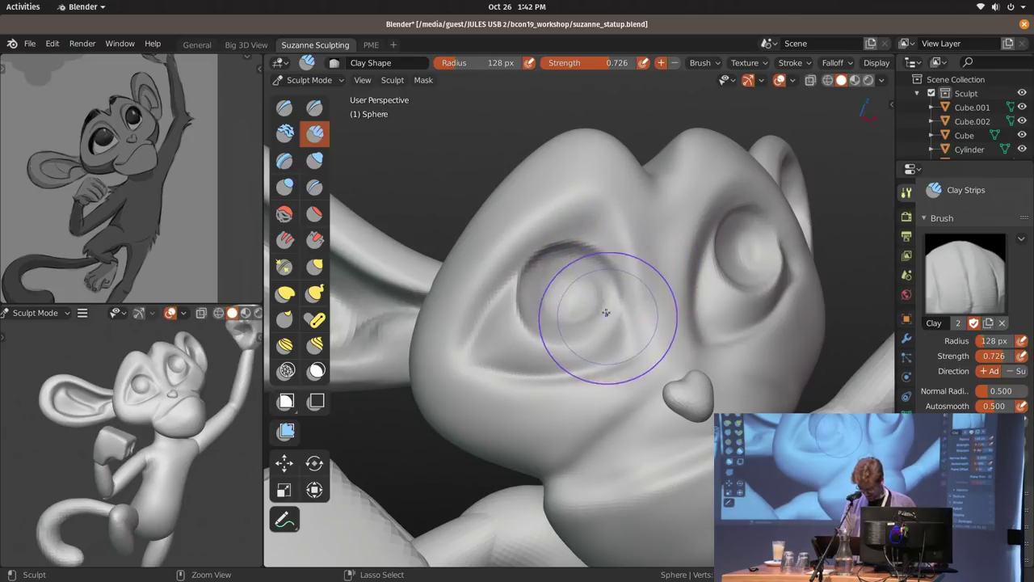
{"action": "key", "text": "ctrl+z"}
{"action": "key", "text": "f"}
{"action": "left_click", "coordinate": [584, 299]}
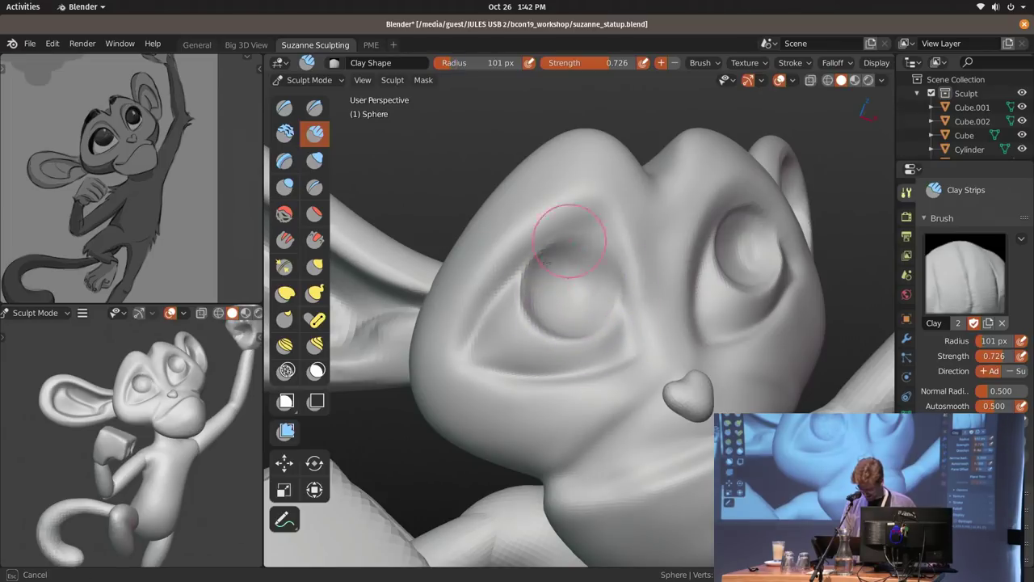
Carve a crease around the near eye's upper eyelid with Draw Sharp at about 97 to 109 px and 0.500 strength.
{"action": "mouse_move", "coordinate": [630, 318]}
{"action": "middle_mouse_down"}
{"action": "mouse_move", "coordinate": [656, 327]}
{"action": "mouse_move", "coordinate": [579, 358]}
{"action": "middle_mouse_up"}
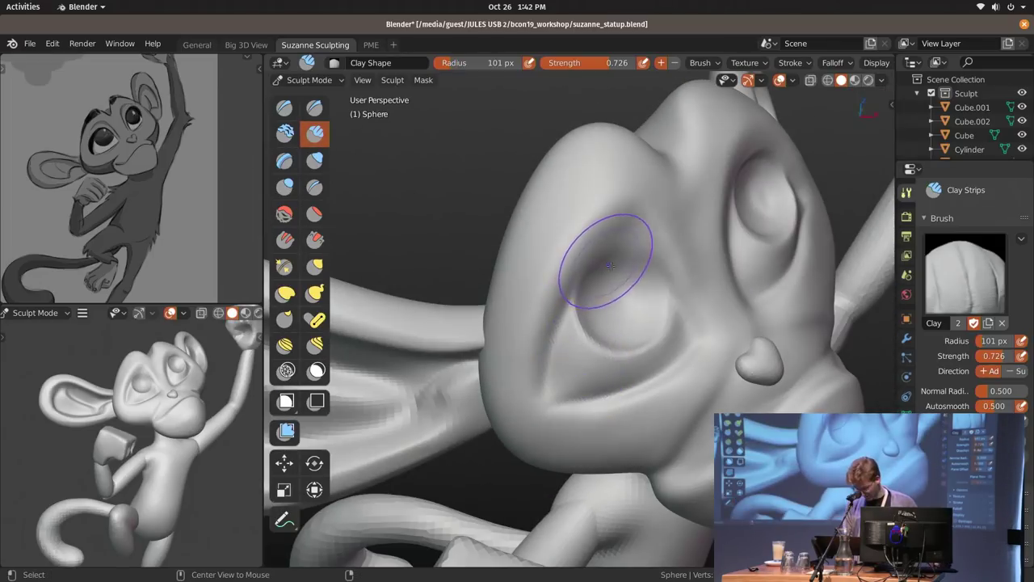
{"action": "key", "text": "alt+x"}
{"action": "middle_click_drag", "start_coordinate": [605, 265], "coordinate": [601, 240]}
{"action": "key", "text": "f"}
{"action": "left_click", "coordinate": [547, 231]}
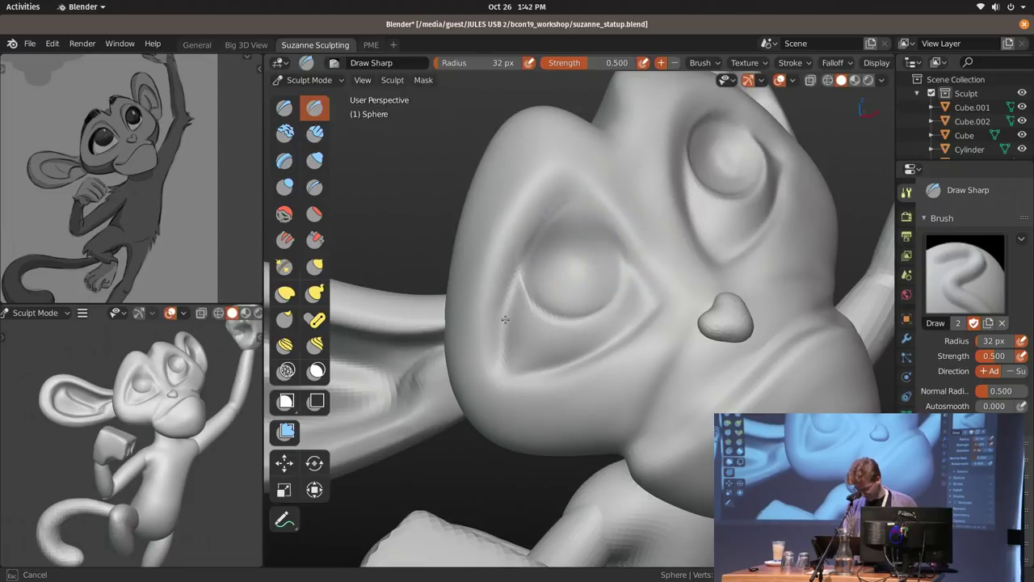
{"action": "mouse_move", "coordinate": [541, 248]}
{"action": "middle_mouse_down"}
{"action": "mouse_move", "coordinate": [734, 342]}
{"action": "mouse_move", "coordinate": [647, 199]}
{"action": "mouse_move", "coordinate": [647, 229]}
{"action": "middle_mouse_up"}
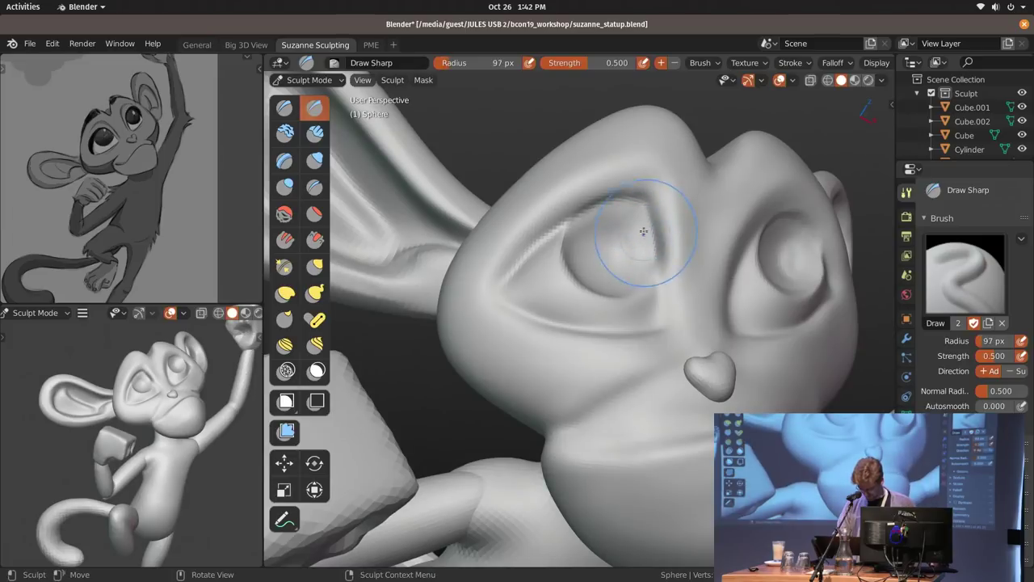
{"action": "mouse_move", "coordinate": [569, 244]}
{"action": "middle_mouse_down"}
{"action": "mouse_move", "coordinate": [558, 266]}
{"action": "mouse_move", "coordinate": [592, 240]}
{"action": "mouse_move", "coordinate": [558, 225]}
{"action": "middle_mouse_up"}
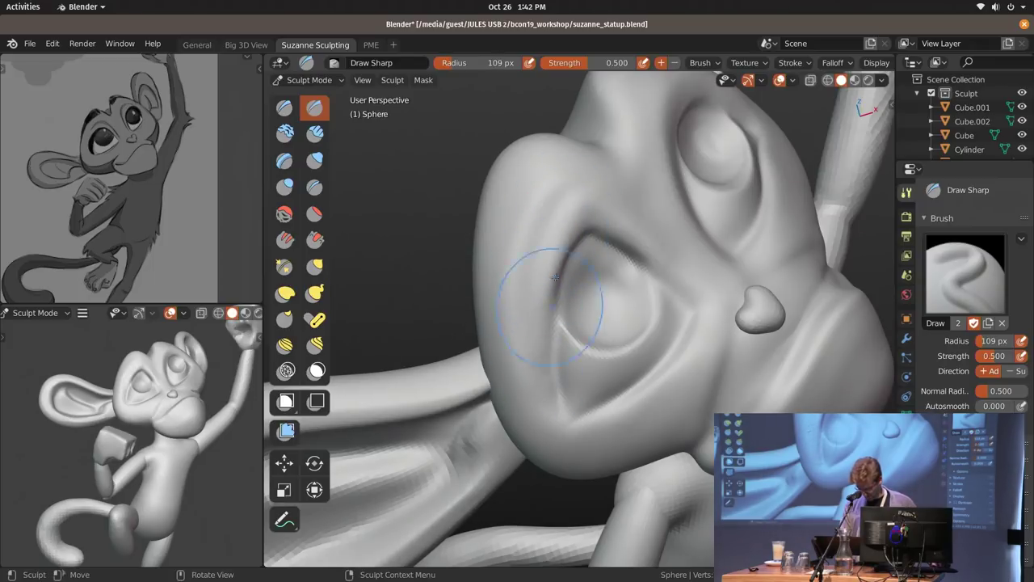
Smooth the brow area just above the near eye at 109 px and 0.891 strength.
{"action": "key", "text": "s"}
{"action": "key", "text": "shift+f"}
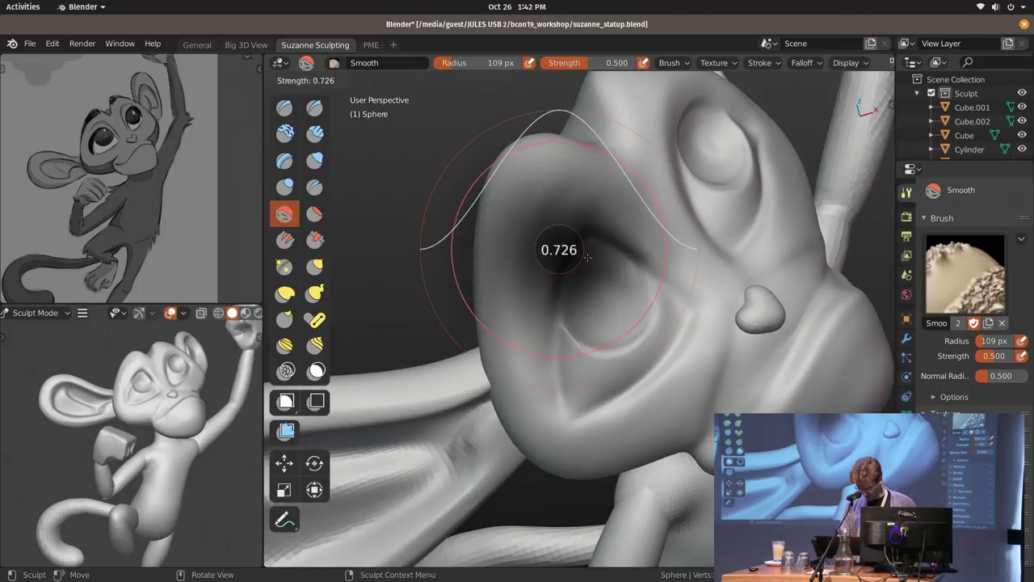
{"action": "left_click", "coordinate": [557, 220]}
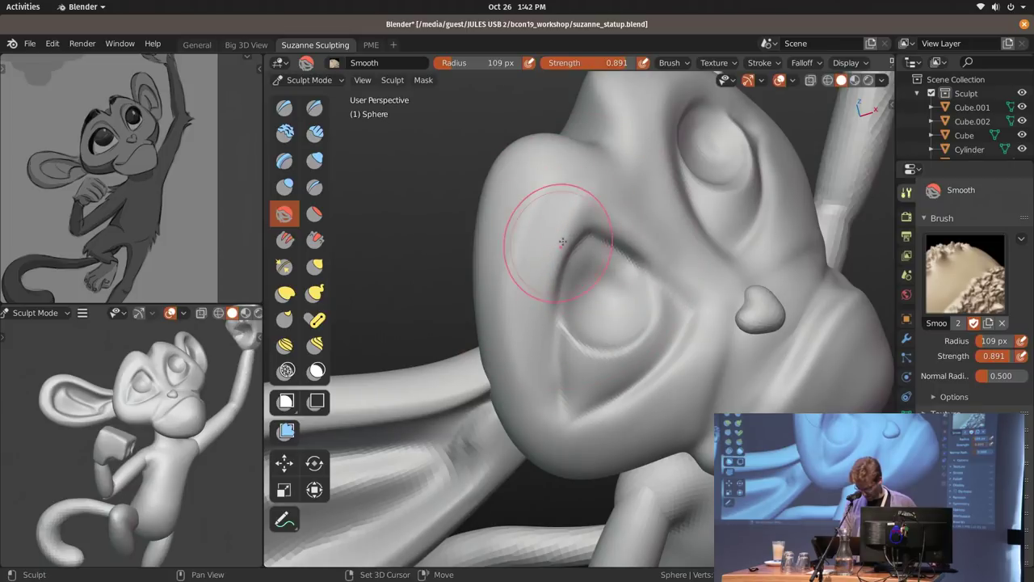
Carve a fold along the brow above and outside the near eye with Draw Sharp at 93 px and 114 px.
{"action": "key", "text": "x"}
{"action": "key", "text": "f"}
{"action": "left_click", "coordinate": [564, 240]}
{"action": "left_click_drag", "start_coordinate": [569, 165], "coordinate": [565, 172]}
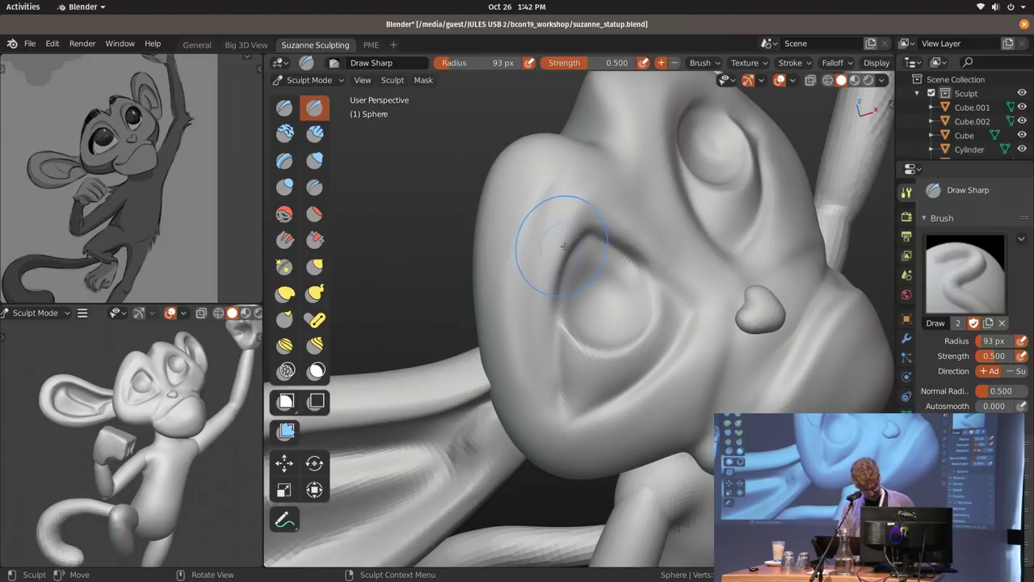
{"action": "key", "text": "f"}
{"action": "left_click_drag", "start_coordinate": [547, 216], "coordinate": [515, 267]}
{"action": "left_click", "coordinate": [534, 320]}
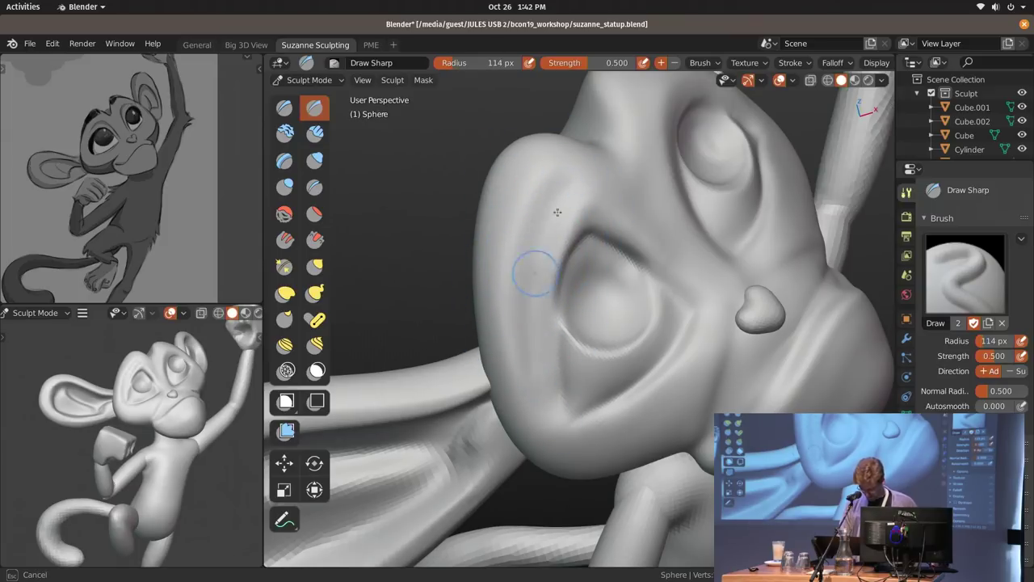
Shape the fold between the near eye's inner edge and the nose bridge, redoing the Draw Sharp stroke at 114 px.
{"action": "mouse_move", "coordinate": [692, 300]}
{"action": "middle_mouse_down"}
{"action": "mouse_move", "coordinate": [594, 259]}
{"action": "mouse_move", "coordinate": [667, 265]}
{"action": "middle_mouse_up"}
{"action": "mouse_move", "coordinate": [656, 235]}
{"action": "left_mouse_down", "text": "ctrl"}
{"action": "mouse_move", "coordinate": [672, 260]}
{"action": "mouse_move", "coordinate": [670, 389]}
{"action": "left_mouse_up", "text": "ctrl"}
{"action": "key", "text": "ctrl+z"}
{"action": "left_click_drag", "start_coordinate": [662, 234], "coordinate": [664, 379], "text": "shift"}
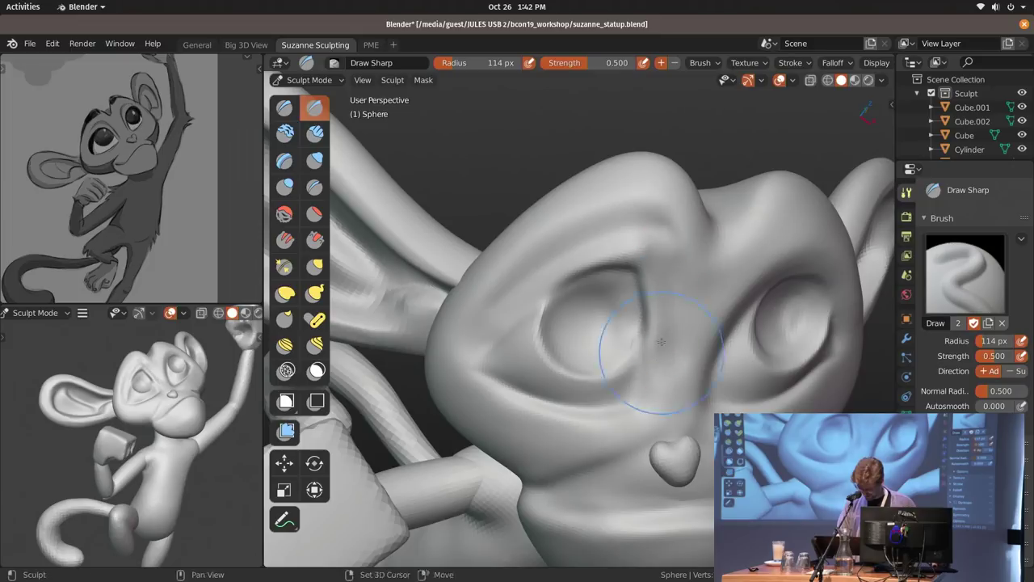
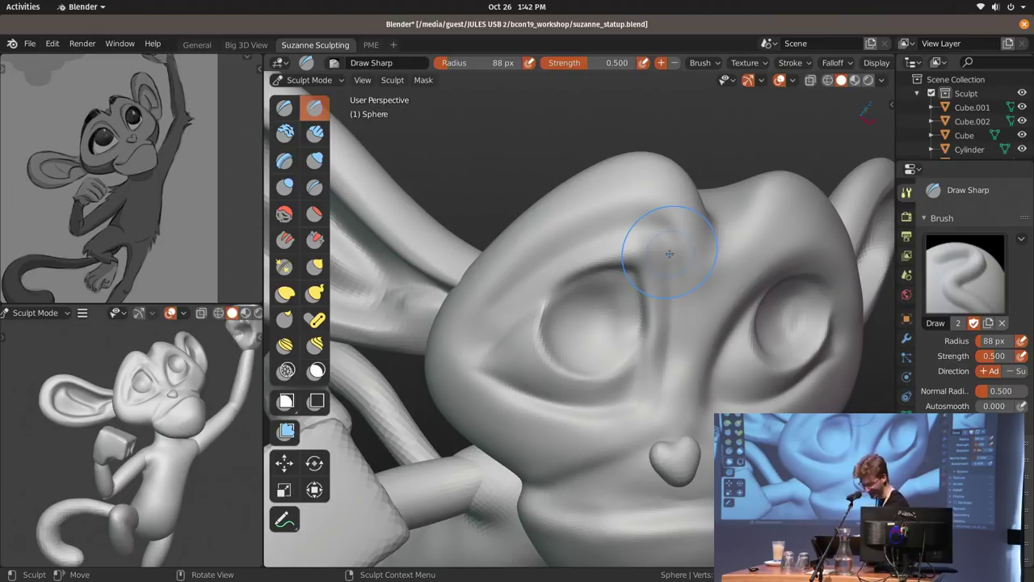
Pull the near eye area slightly into shape with the Snake Hook brush.
{"action": "mouse_move", "coordinate": [685, 305]}
{"action": "middle_mouse_down"}
{"action": "mouse_move", "coordinate": [667, 302]}
{"action": "mouse_move", "coordinate": [678, 287]}
{"action": "mouse_move", "coordinate": [520, 231]}
{"action": "mouse_move", "coordinate": [474, 299]}
{"action": "middle_mouse_up"}
{"action": "key", "text": "k"}
{"action": "left_click_drag", "start_coordinate": [469, 306], "coordinate": [479, 315]}
{"action": "mouse_move", "coordinate": [504, 348]}
{"action": "middle_mouse_down", "text": "shift"}
{"action": "mouse_move", "coordinate": [616, 281]}
{"action": "mouse_move", "coordinate": [515, 240]}
{"action": "mouse_move", "coordinate": [558, 259]}
{"action": "middle_mouse_up", "text": "shift"}
Carve eyelid and brow creases from above the near eye down to its outer corner with Draw Sharp at up to 109 px.
{"action": "key", "text": "alt+x"}
{"action": "key", "text": "f"}
{"action": "left_click", "coordinate": [521, 257]}
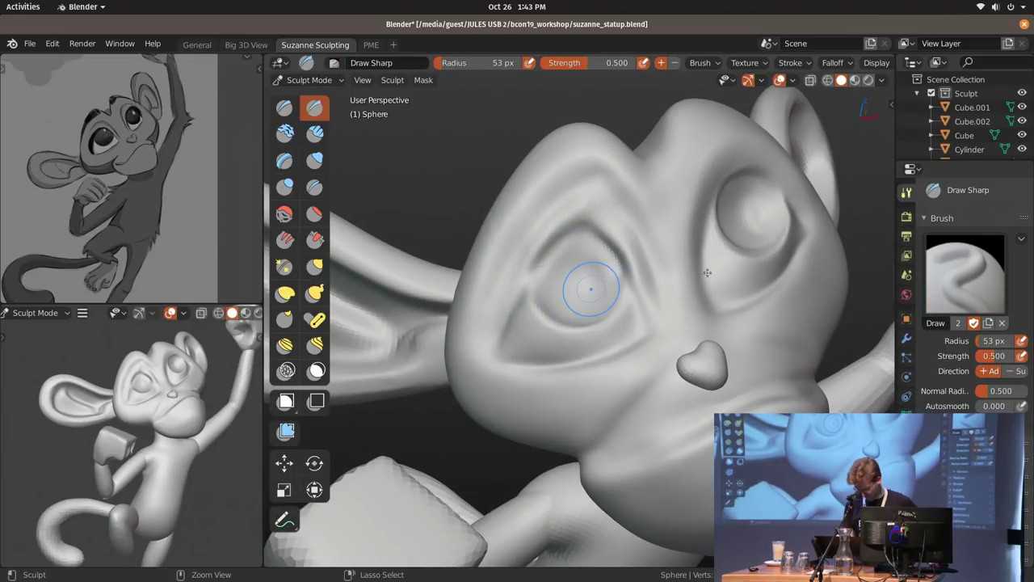
{"action": "scroll", "coordinate": [532, 203], "scroll_direction": "up", "scroll_amount": 2}
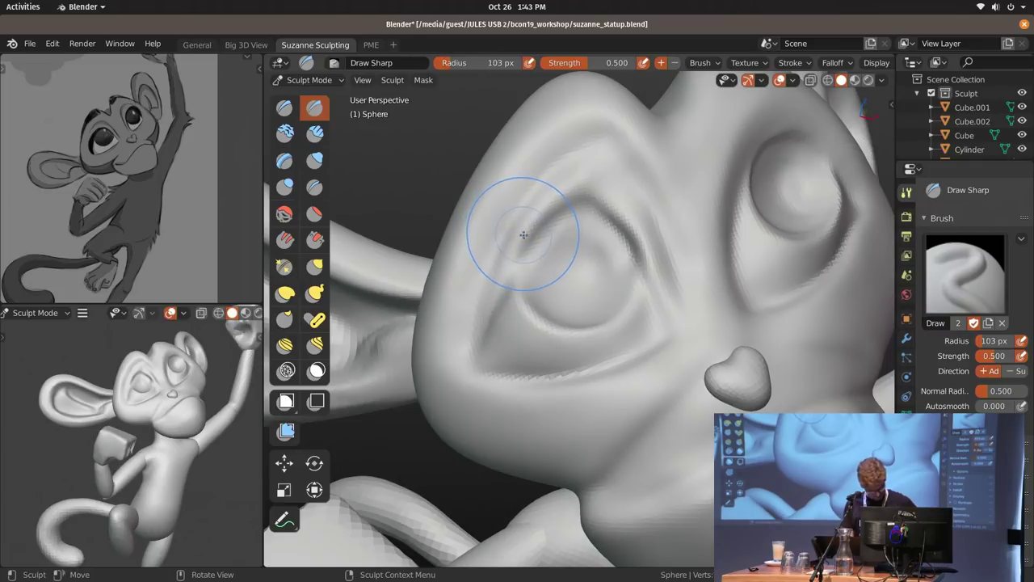
{"action": "key", "text": "f"}
{"action": "left_click", "coordinate": [556, 160]}
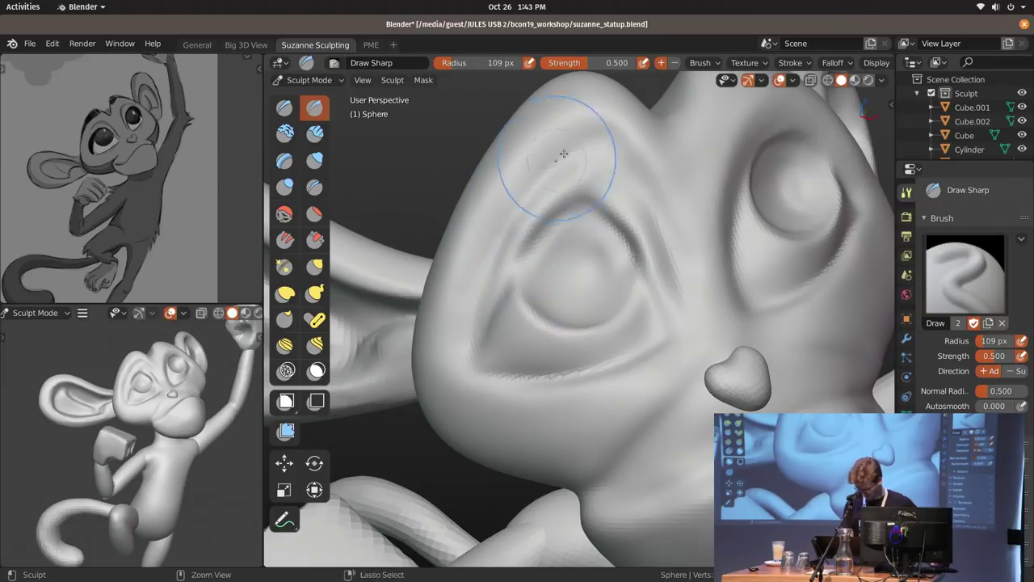
{"action": "left_click_drag", "start_coordinate": [468, 344], "coordinate": [469, 352]}
{"action": "middle_click_drag", "start_coordinate": [447, 336], "coordinate": [510, 280]}
{"action": "left_click_drag", "start_coordinate": [523, 167], "coordinate": [467, 366]}
{"action": "left_click", "coordinate": [476, 379]}
Resize the brush and smooth the outer part of the near eyelid.
{"action": "mouse_move", "coordinate": [520, 247]}
{"action": "middle_mouse_down"}
{"action": "mouse_move", "coordinate": [531, 231]}
{"action": "mouse_move", "coordinate": [578, 271]}
{"action": "mouse_move", "coordinate": [571, 275]}
{"action": "middle_mouse_up"}
{"action": "key", "text": "f"}
{"action": "left_click", "coordinate": [544, 286]}
{"action": "mouse_move", "coordinate": [541, 284]}
{"action": "left_mouse_down", "text": "shift"}
{"action": "mouse_move", "coordinate": [538, 323]}
{"action": "mouse_move", "coordinate": [549, 327]}
{"action": "left_mouse_up", "text": "shift"}
Switch to Object Mode, add a UV sphere at the near eye and shade it smooth.
{"action": "middle_click_drag", "start_coordinate": [739, 293], "coordinate": [730, 307]}
{"action": "key", "text": "ctrl+Tab"}
{"action": "left_click", "coordinate": [587, 299]}
{"action": "key", "text": "shift+a"}
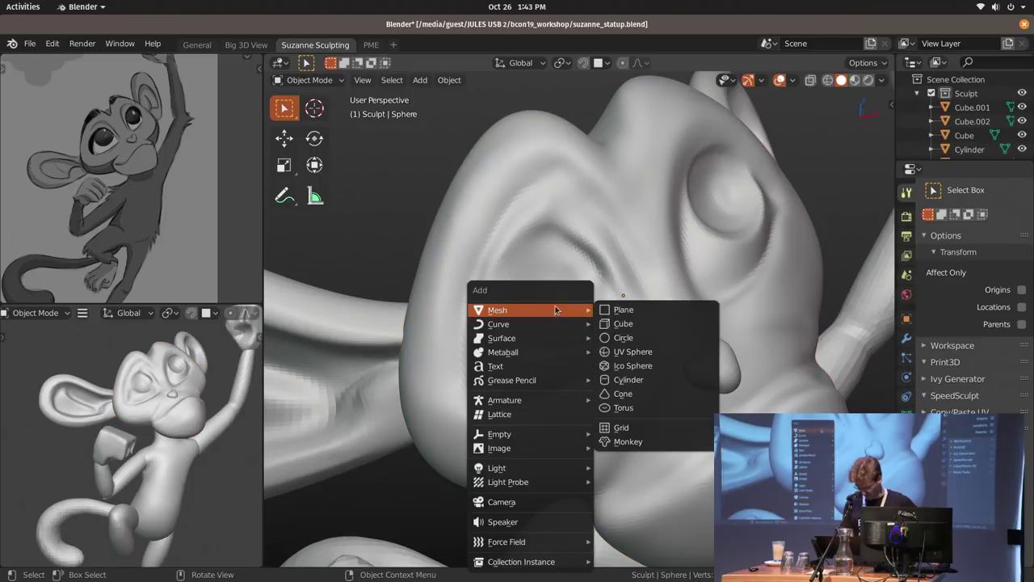
{"action": "left_click", "coordinate": [651, 351]}
{"action": "middle_click_drag", "start_coordinate": [653, 350], "coordinate": [742, 324]}
{"action": "right_click", "coordinate": [742, 324]}
{"action": "left_click", "coordinate": [700, 290]}
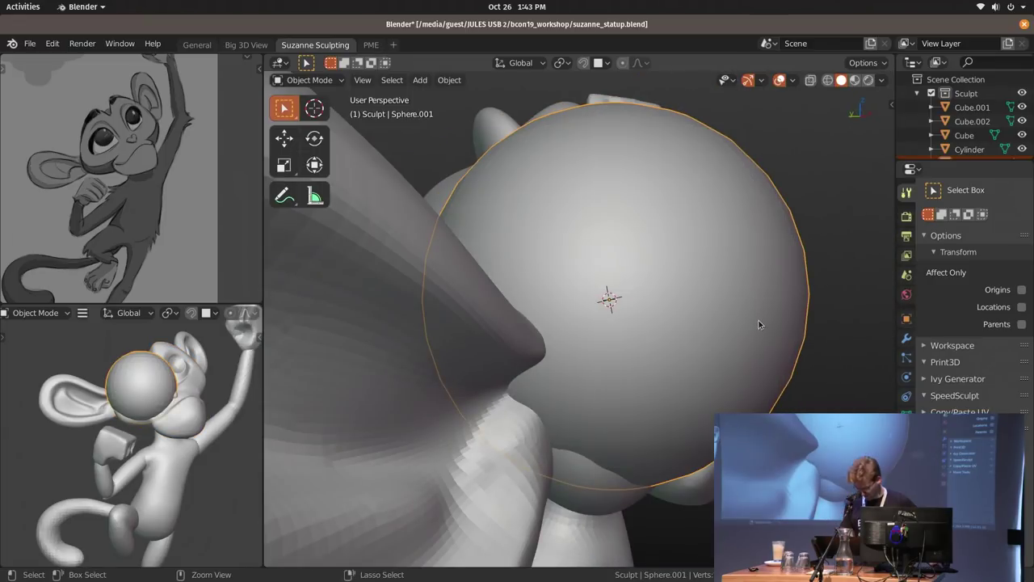
{"action": "key", "text": "ctrl+a"}
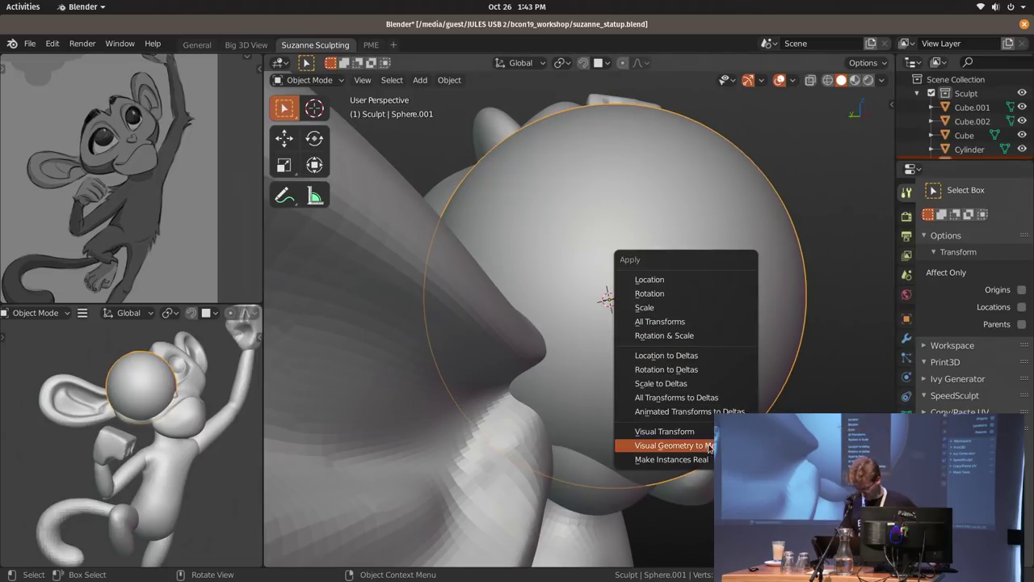
{"action": "key", "text": "Escape"}
Scale the new sphere down and move it into the near eye socket.
{"action": "key", "text": "s"}
{"action": "left_click", "coordinate": [686, 327]}
{"action": "middle_click_drag", "start_coordinate": [686, 328], "coordinate": [767, 310]}
{"action": "key", "text": "g"}
{"action": "left_click", "coordinate": [611, 293]}
{"action": "key", "text": "g"}
{"action": "left_click", "coordinate": [687, 321]}
{"action": "scroll", "coordinate": [650, 347], "scroll_direction": "down", "scroll_amount": 3}
{"action": "key", "text": "g"}
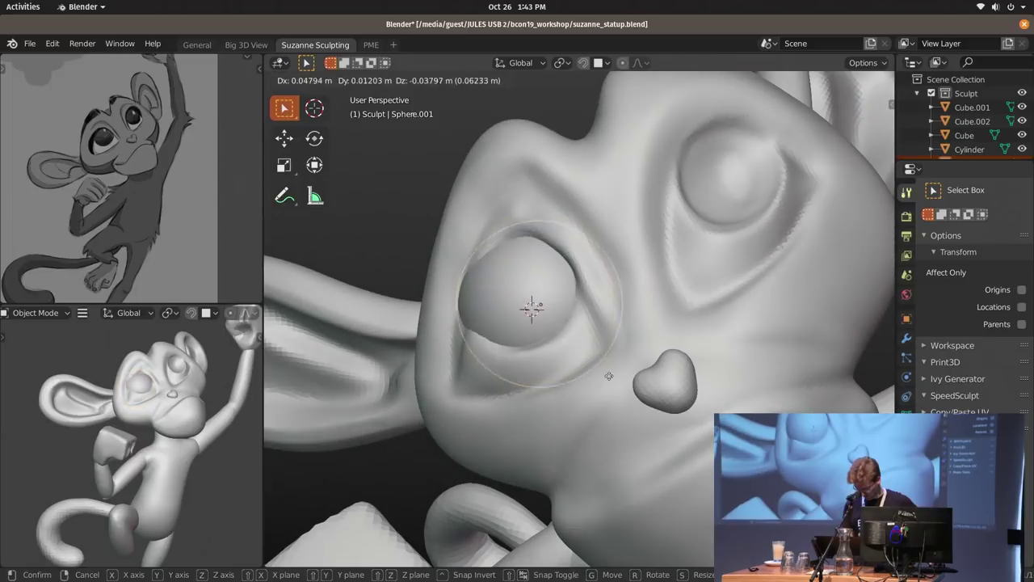
{"action": "left_click", "coordinate": [644, 316]}
Enlarge the eyeball sphere to fill the near eye socket and adjust its depth and position from several angles.
{"action": "key", "text": "s"}
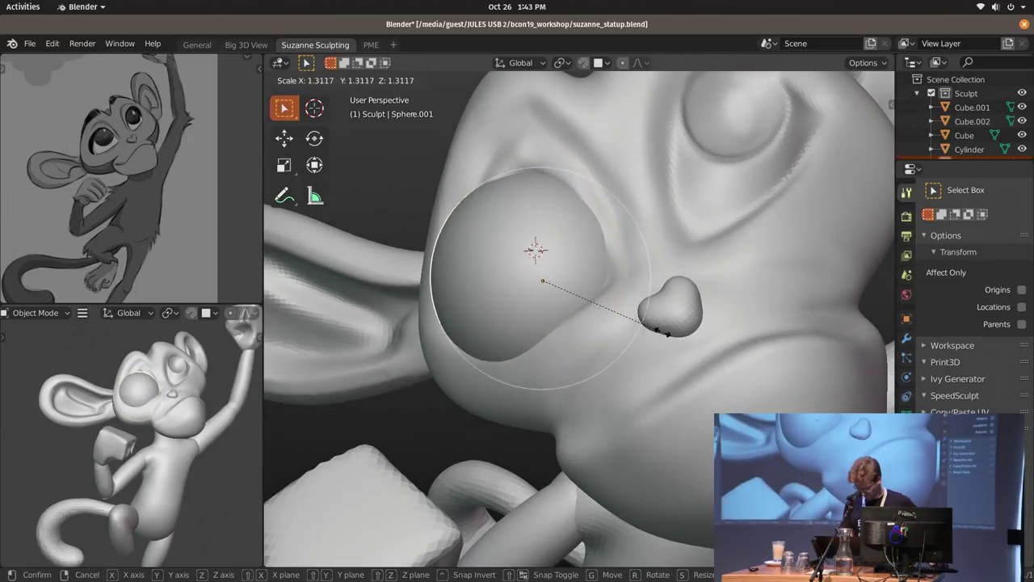
{"action": "left_click", "coordinate": [646, 301]}
{"action": "middle_click_drag", "start_coordinate": [646, 300], "coordinate": [638, 350]}
{"action": "key", "text": "g"}
{"action": "left_click", "coordinate": [585, 312]}
{"action": "scroll", "coordinate": [681, 335], "scroll_direction": "down", "scroll_amount": 3}
{"action": "key", "text": "s"}
{"action": "left_click", "coordinate": [691, 327]}
{"action": "key", "text": "g"}
{"action": "left_click", "coordinate": [632, 342]}
{"action": "key", "text": "g"}
{"action": "left_click", "coordinate": [633, 362]}
Duplicate the eyeball sphere and position the copy in the other eye socket.
{"action": "key", "text": "shift+d"}
{"action": "left_click", "coordinate": [716, 328]}
{"action": "middle_click_drag", "start_coordinate": [715, 327], "coordinate": [503, 388]}
{"action": "key", "text": "g"}
{"action": "left_click", "coordinate": [560, 369]}
{"action": "mouse_move", "coordinate": [560, 369]}
{"action": "middle_mouse_down"}
{"action": "mouse_move", "coordinate": [684, 333]}
{"action": "mouse_move", "coordinate": [586, 356]}
{"action": "mouse_move", "coordinate": [602, 388]}
{"action": "mouse_move", "coordinate": [731, 345]}
{"action": "mouse_move", "coordinate": [710, 327]}
{"action": "mouse_move", "coordinate": [770, 302]}
{"action": "mouse_move", "coordinate": [598, 301]}
{"action": "middle_mouse_up"}
{"action": "key", "text": "g"}
{"action": "left_click", "coordinate": [597, 379]}
{"action": "key", "text": "g"}
{"action": "left_click", "coordinate": [734, 329]}
{"action": "key", "text": "g"}
{"action": "left_click", "coordinate": [749, 306]}
Return the head to Sculpt Mode and start pulling the eyelids around the eyeball with the Elastic Hook brush.
{"action": "left_click", "coordinate": [729, 316]}
{"action": "key", "text": "ctrl+Tab"}
{"action": "mouse_move", "coordinate": [598, 301]}
{"action": "middle_mouse_down", "text": "ctrl"}
{"action": "mouse_move", "coordinate": [611, 284]}
{"action": "mouse_move", "coordinate": [612, 299]}
{"action": "middle_mouse_up", "text": "ctrl"}
{"action": "key", "text": "k"}
{"action": "key", "text": "f"}
{"action": "left_click", "coordinate": [683, 286]}
{"action": "left_click_drag", "start_coordinate": [596, 276], "coordinate": [602, 284]}
{"action": "mouse_move", "coordinate": [598, 279]}
{"action": "middle_mouse_down"}
{"action": "mouse_move", "coordinate": [582, 296]}
{"action": "mouse_move", "coordinate": [566, 279]}
{"action": "mouse_move", "coordinate": [577, 185]}
{"action": "mouse_move", "coordinate": [422, 185]}
{"action": "mouse_move", "coordinate": [501, 301]}
{"action": "mouse_move", "coordinate": [554, 320]}
{"action": "middle_mouse_up"}
{"action": "key", "text": "f"}
{"action": "left_click", "coordinate": [564, 289]}
Pull the upper lid and outer corner of the eye against the eyeball, varying the Elastic Hook radius.
{"action": "key", "text": "f"}
{"action": "left_click", "coordinate": [546, 172]}
{"action": "key", "text": "f"}
{"action": "left_click", "coordinate": [582, 319]}
{"action": "left_click_drag", "start_coordinate": [476, 297], "coordinate": [469, 274]}
{"action": "left_click", "coordinate": [436, 287]}
Adjust the eye socket's profile around the eyeball from the side with Elastic Hook at 243 px and 0.600 strength.
{"action": "mouse_move", "coordinate": [436, 286]}
{"action": "middle_mouse_down"}
{"action": "mouse_move", "coordinate": [565, 264]}
{"action": "mouse_move", "coordinate": [613, 315]}
{"action": "mouse_move", "coordinate": [619, 368]}
{"action": "mouse_move", "coordinate": [667, 347]}
{"action": "middle_mouse_up"}
{"action": "key", "text": "f"}
{"action": "left_click", "coordinate": [606, 258]}
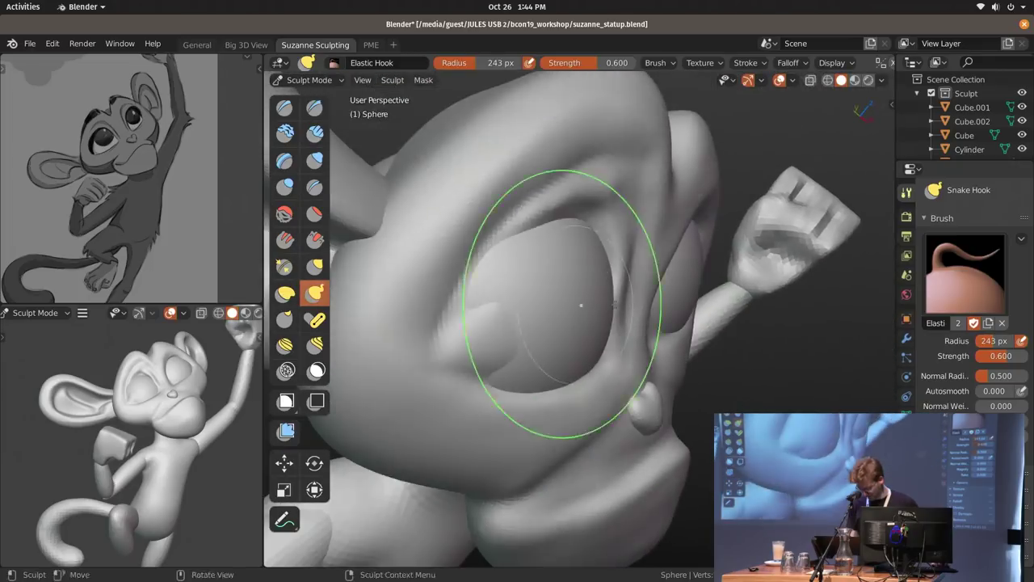
{"action": "middle_click_drag", "start_coordinate": [582, 304], "coordinate": [671, 300]}
{"action": "key", "text": "f"}
{"action": "left_click", "coordinate": [637, 300]}
Fit the lower and upper eyelids to the near eyeball with Elastic Hook at 161 px and 83 px.
{"action": "mouse_move", "coordinate": [658, 219]}
{"action": "middle_mouse_down"}
{"action": "mouse_move", "coordinate": [574, 152]}
{"action": "mouse_move", "coordinate": [549, 247]}
{"action": "mouse_move", "coordinate": [485, 342]}
{"action": "middle_mouse_up"}
{"action": "key", "text": "f"}
{"action": "left_click", "coordinate": [615, 151]}
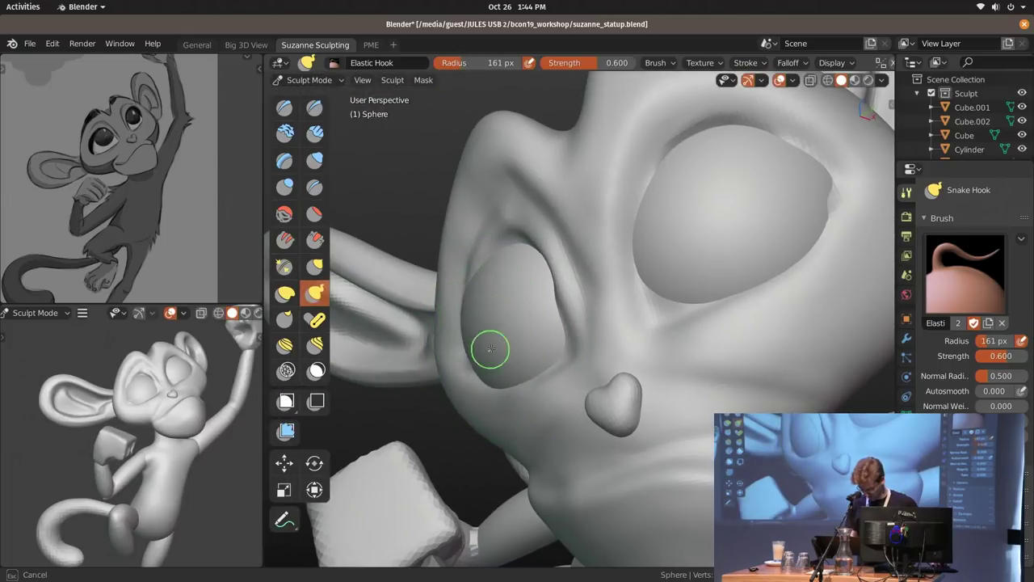
{"action": "middle_click_drag", "start_coordinate": [526, 299], "coordinate": [594, 343]}
{"action": "middle_click_drag", "start_coordinate": [594, 344], "coordinate": [515, 310]}
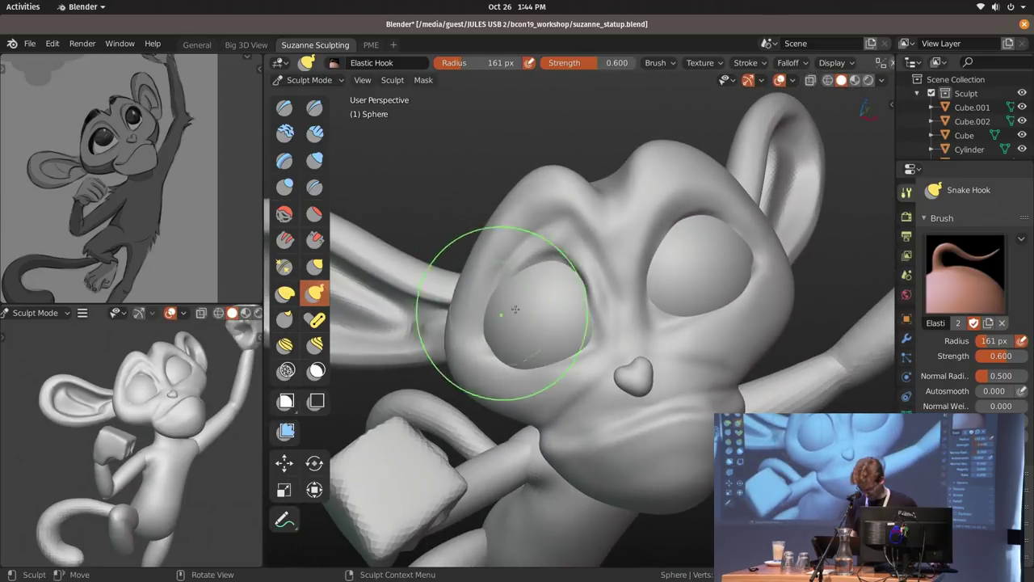
{"action": "key", "text": "f"}
{"action": "left_click", "coordinate": [533, 255]}
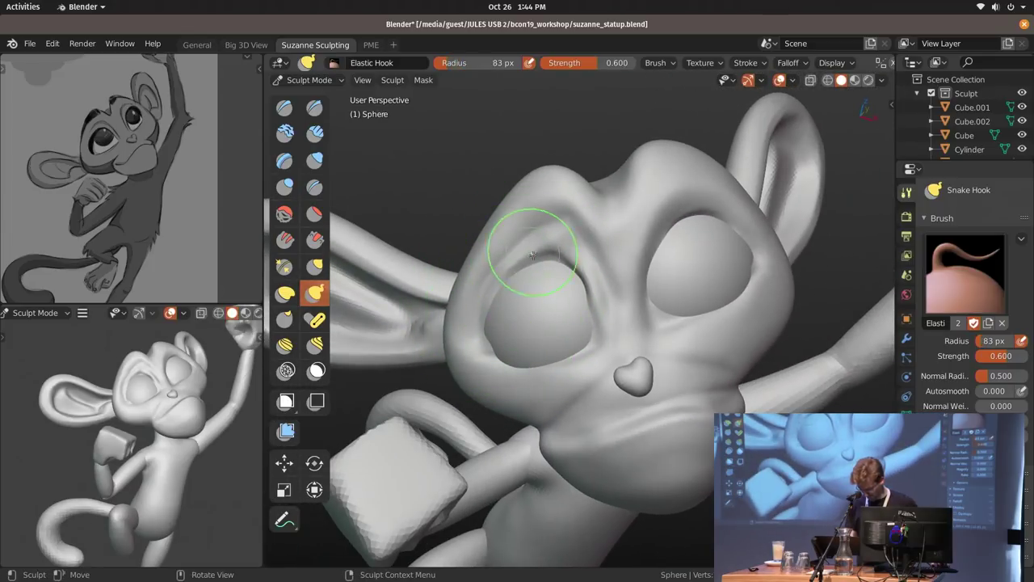
Reshape the brow and the inner eye corner beside the nose bridge with Elastic Hook at 148 px.
{"action": "mouse_move", "coordinate": [583, 270]}
{"action": "middle_mouse_down"}
{"action": "mouse_move", "coordinate": [593, 233]}
{"action": "mouse_move", "coordinate": [576, 202]}
{"action": "mouse_move", "coordinate": [651, 257]}
{"action": "mouse_move", "coordinate": [646, 289]}
{"action": "middle_mouse_up"}
{"action": "key", "text": "f"}
{"action": "left_click", "coordinate": [559, 202]}
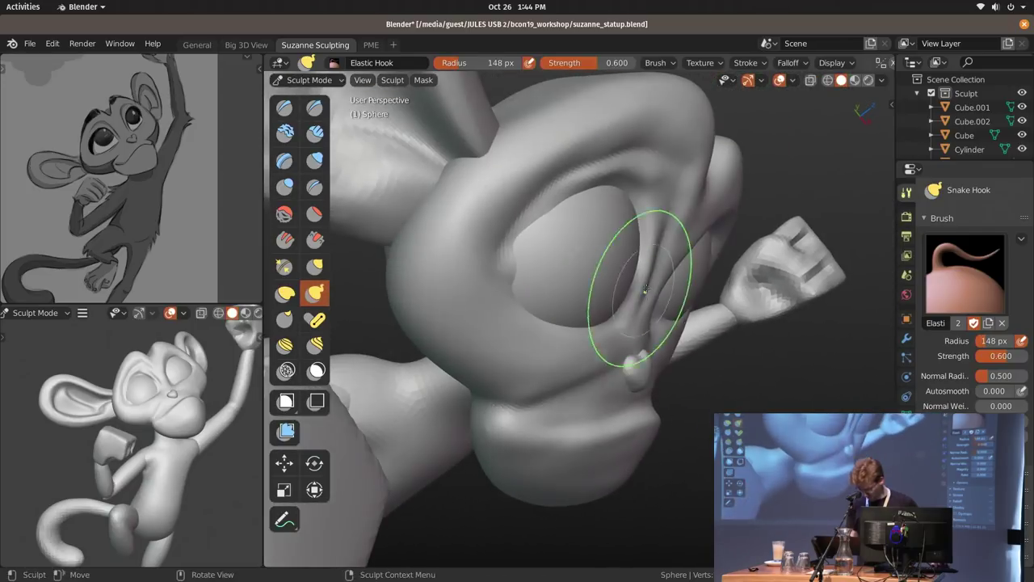
{"action": "left_click_drag", "start_coordinate": [627, 275], "coordinate": [624, 283]}
{"action": "mouse_move", "coordinate": [623, 293]}
{"action": "middle_mouse_down"}
{"action": "mouse_move", "coordinate": [512, 262]}
{"action": "mouse_move", "coordinate": [455, 277]}
{"action": "mouse_move", "coordinate": [541, 236]}
{"action": "mouse_move", "coordinate": [536, 170]}
{"action": "mouse_move", "coordinate": [523, 211]}
{"action": "mouse_move", "coordinate": [547, 173]}
{"action": "mouse_move", "coordinate": [568, 215]}
{"action": "mouse_move", "coordinate": [558, 266]}
{"action": "mouse_move", "coordinate": [496, 202]}
{"action": "mouse_move", "coordinate": [537, 284]}
{"action": "mouse_move", "coordinate": [517, 273]}
{"action": "middle_mouse_up"}
{"action": "key", "text": "f"}
{"action": "left_click", "coordinate": [487, 279]}
{"action": "scroll", "coordinate": [437, 270], "scroll_direction": "down", "scroll_amount": 2}
Switch to the Draw Sharp brush and examine the eyes, brows and ears from several angles.
{"action": "key", "text": "d"}
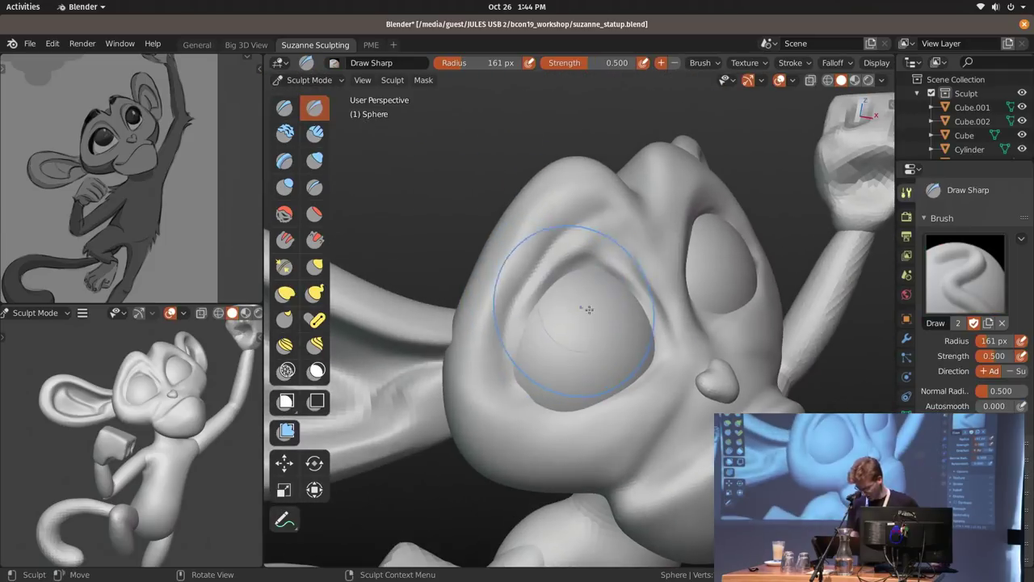
{"action": "mouse_move", "coordinate": [566, 224]}
{"action": "middle_mouse_down"}
{"action": "mouse_move", "coordinate": [575, 242]}
{"action": "mouse_move", "coordinate": [568, 230]}
{"action": "middle_mouse_up"}
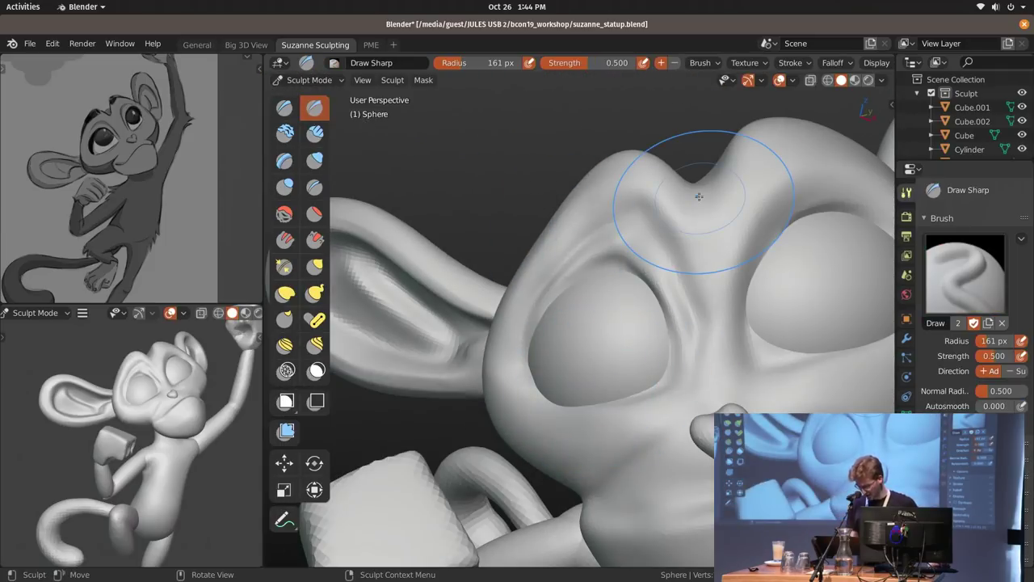
{"action": "middle_click_drag", "start_coordinate": [699, 196], "coordinate": [662, 305]}
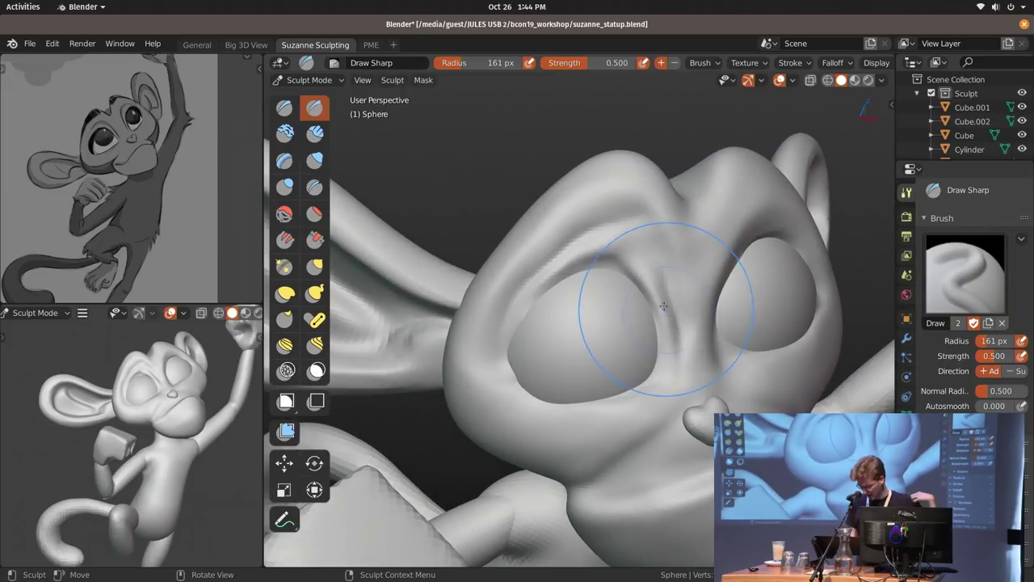
{"action": "middle_click_drag", "start_coordinate": [721, 289], "coordinate": [743, 280]}
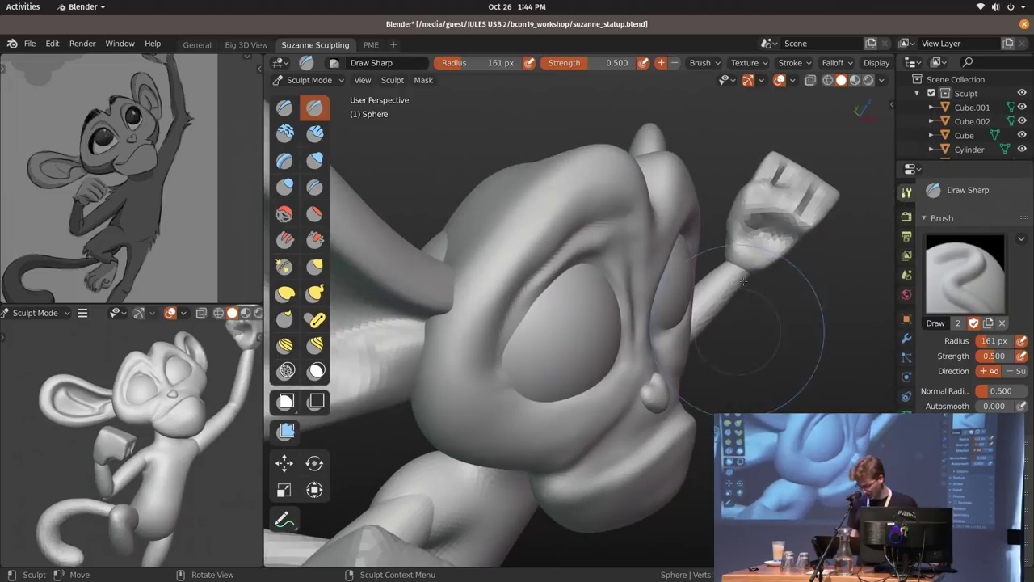
{"action": "mouse_move", "coordinate": [558, 292]}
{"action": "middle_mouse_down"}
{"action": "mouse_move", "coordinate": [536, 244]}
{"action": "mouse_move", "coordinate": [697, 247]}
{"action": "mouse_move", "coordinate": [708, 343]}
{"action": "middle_mouse_up"}
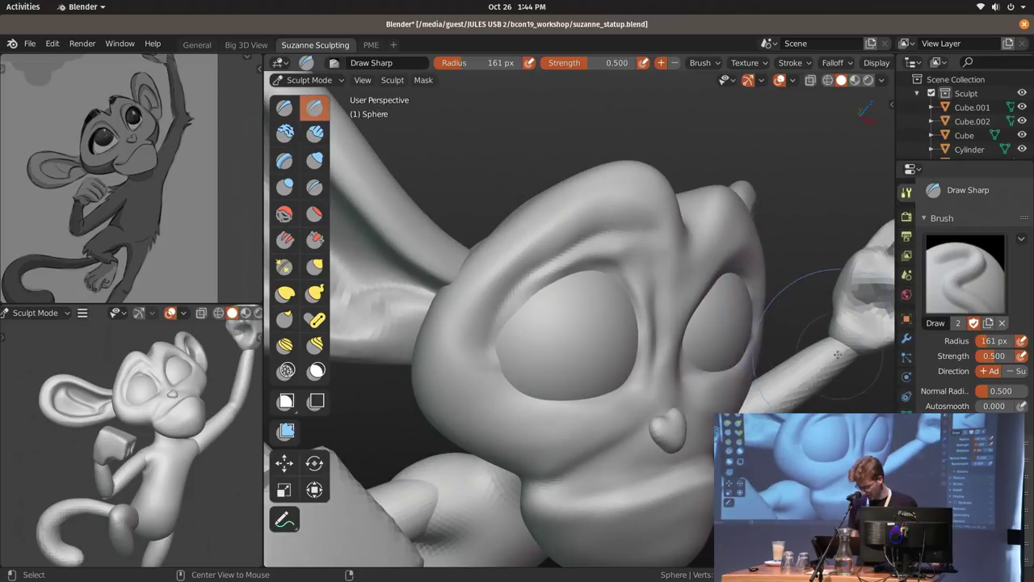
{"action": "middle_click", "coordinate": [838, 354], "text": "alt"}
{"action": "middle_click_drag", "start_coordinate": [396, 158], "coordinate": [420, 424], "text": "alt"}
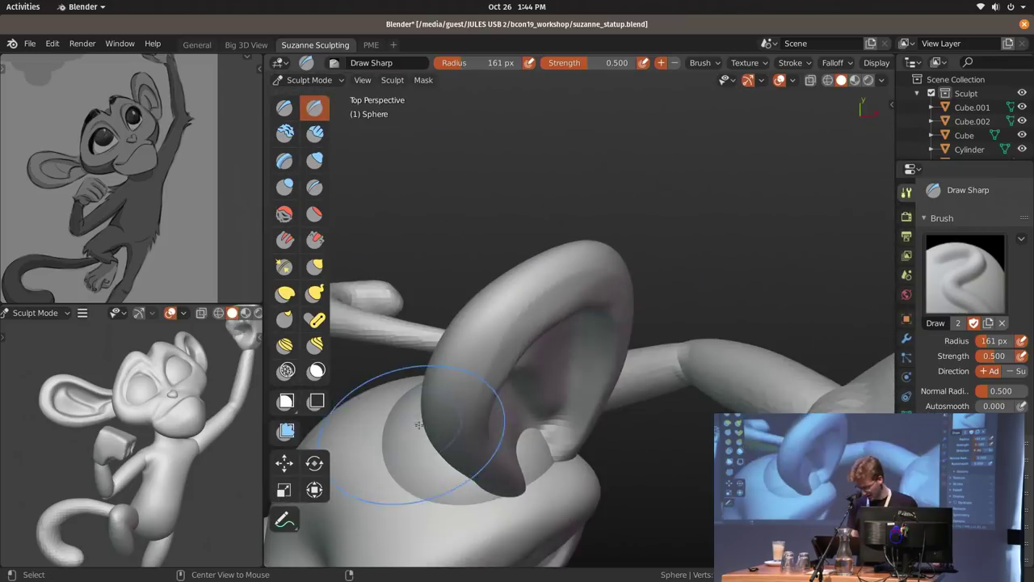
{"action": "middle_click_drag", "start_coordinate": [476, 476], "coordinate": [445, 508], "text": "alt"}
{"action": "key", "text": "KP_1"}
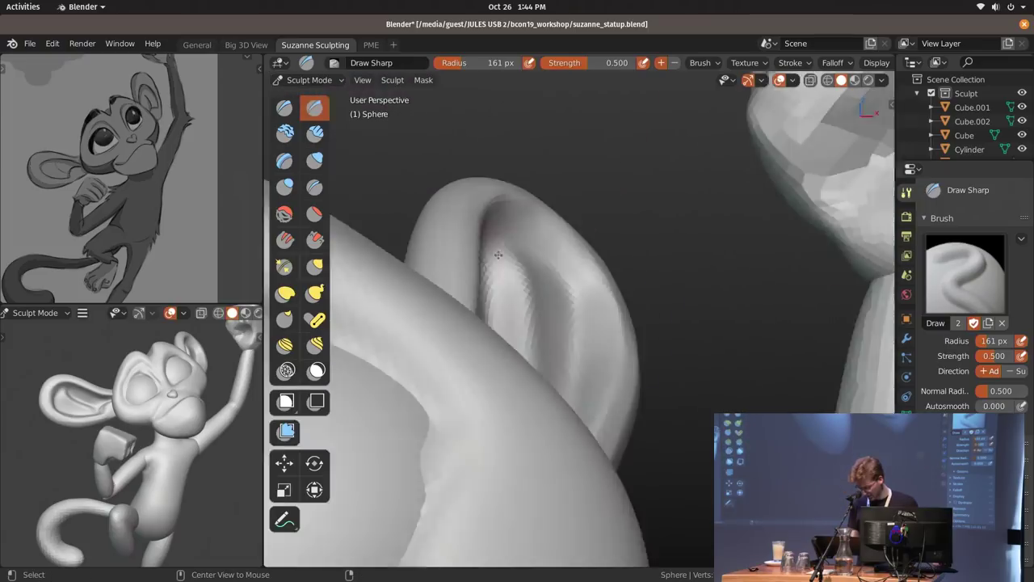
Adjust the skin above the near eyeball with the Elastic Hook brush, viewing the eye from the front.
{"action": "scroll", "coordinate": [544, 425], "scroll_direction": "down", "scroll_amount": 7}
{"action": "middle_click_drag", "start_coordinate": [494, 432], "coordinate": [514, 404], "text": "alt"}
{"action": "scroll", "coordinate": [531, 331], "scroll_direction": "down", "scroll_amount": 3}
{"action": "mouse_move", "coordinate": [530, 331]}
{"action": "middle_mouse_down", "text": "alt"}
{"action": "mouse_move", "coordinate": [515, 340]}
{"action": "mouse_move", "coordinate": [596, 261]}
{"action": "mouse_move", "coordinate": [596, 300]}
{"action": "mouse_move", "coordinate": [666, 377]}
{"action": "mouse_move", "coordinate": [600, 307]}
{"action": "middle_mouse_up", "text": "alt"}
{"action": "mouse_move", "coordinate": [600, 307]}
{"action": "middle_mouse_down", "text": "ctrl+alt"}
{"action": "mouse_move", "coordinate": [595, 291]}
{"action": "mouse_move", "coordinate": [574, 282]}
{"action": "mouse_move", "coordinate": [604, 260]}
{"action": "middle_mouse_up", "text": "ctrl+alt"}
{"action": "key", "text": "f"}
{"action": "left_click", "coordinate": [578, 258]}
{"action": "key", "text": "k"}
{"action": "key", "text": "f"}
{"action": "left_click", "coordinate": [600, 258]}
{"action": "left_click_drag", "start_coordinate": [582, 257], "coordinate": [582, 251]}
Sharpen the upper eyelid crease around the near eye with Draw Sharp at 25 px and 0.500 strength.
{"action": "mouse_move", "coordinate": [618, 333]}
{"action": "middle_mouse_down", "text": "ctrl"}
{"action": "mouse_move", "coordinate": [621, 312]}
{"action": "mouse_move", "coordinate": [536, 281]}
{"action": "middle_mouse_up", "text": "ctrl"}
{"action": "key", "text": "f"}
{"action": "left_click", "coordinate": [535, 279]}
{"action": "key", "text": "d"}
{"action": "key", "text": "f"}
{"action": "left_click", "coordinate": [554, 239]}
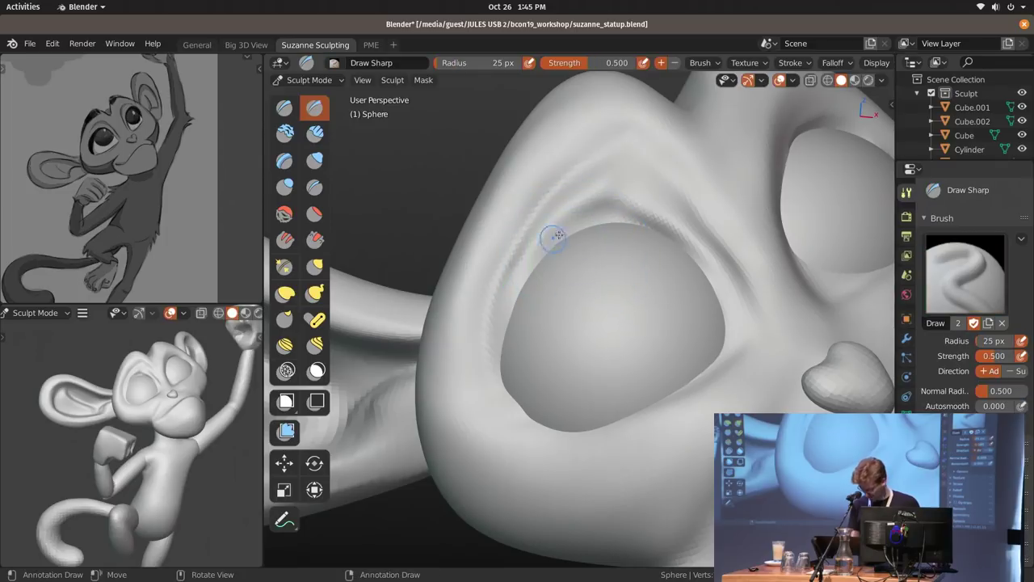
{"action": "mouse_move", "coordinate": [511, 305]}
{"action": "middle_mouse_down"}
{"action": "mouse_move", "coordinate": [537, 317]}
{"action": "mouse_move", "coordinate": [601, 220]}
{"action": "middle_mouse_up"}
{"action": "key", "text": "f"}
{"action": "left_click", "coordinate": [609, 212]}
{"action": "middle_click_drag", "start_coordinate": [609, 214], "coordinate": [654, 248]}
Rotate the near eyeball within its socket in Object Mode and return to sculpting the head.
{"action": "key", "text": "k"}
{"action": "mouse_move", "coordinate": [680, 244]}
{"action": "middle_mouse_down"}
{"action": "mouse_move", "coordinate": [604, 280]}
{"action": "mouse_move", "coordinate": [690, 302]}
{"action": "middle_mouse_up"}
{"action": "key", "text": "ctrl+Tab"}
{"action": "left_click", "coordinate": [663, 382]}
{"action": "middle_click_drag", "start_coordinate": [663, 381], "coordinate": [685, 346]}
{"action": "key", "text": "r"}
{"action": "left_click", "coordinate": [715, 380]}
{"action": "left_click", "coordinate": [619, 263]}
{"action": "middle_click_drag", "start_coordinate": [618, 262], "coordinate": [662, 219]}
{"action": "key", "text": "ctrl+Tab"}
{"action": "left_click", "coordinate": [637, 333]}
Refine the near eye's inner and outer corners with Elastic Hook at 103 to 130 px and 0.600 strength.
{"action": "middle_click_drag", "start_coordinate": [670, 303], "coordinate": [715, 267]}
{"action": "key", "text": "f"}
{"action": "left_click", "coordinate": [661, 275]}
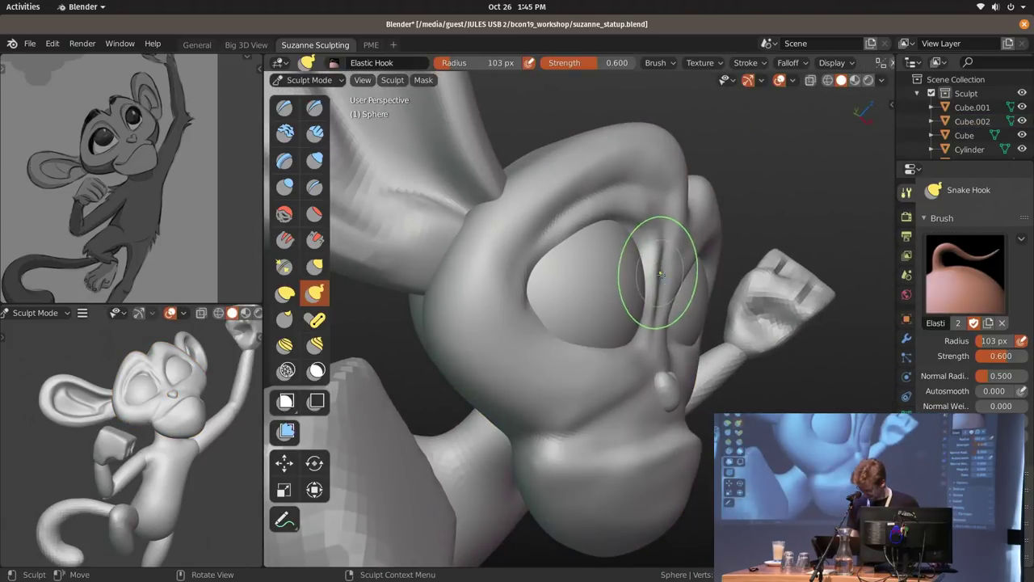
{"action": "left_click_drag", "start_coordinate": [656, 231], "coordinate": [658, 223]}
{"action": "middle_click_drag", "start_coordinate": [663, 235], "coordinate": [629, 257]}
{"action": "left_click_drag", "start_coordinate": [638, 291], "coordinate": [632, 300]}
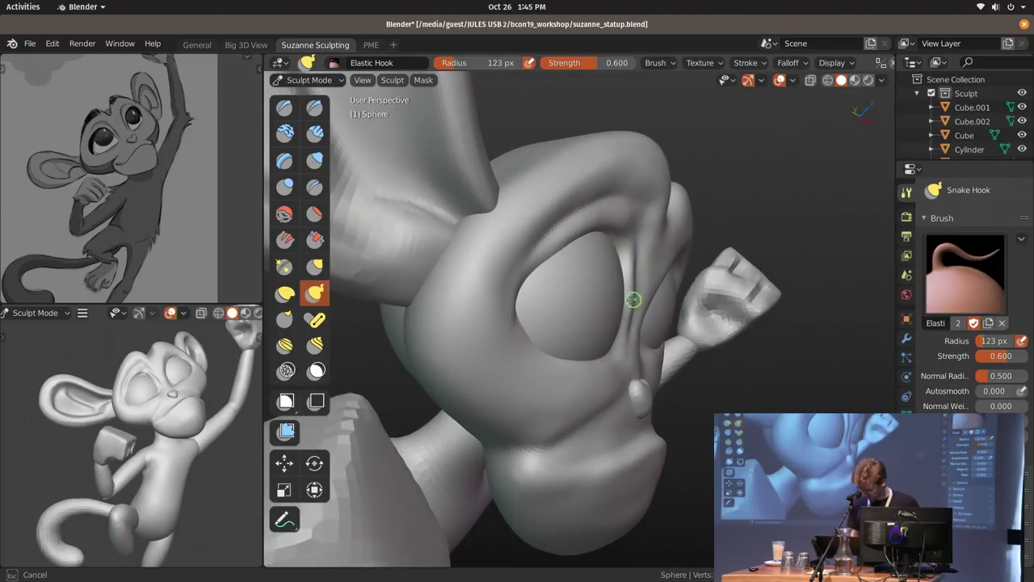
{"action": "middle_click_drag", "start_coordinate": [639, 233], "coordinate": [468, 342]}
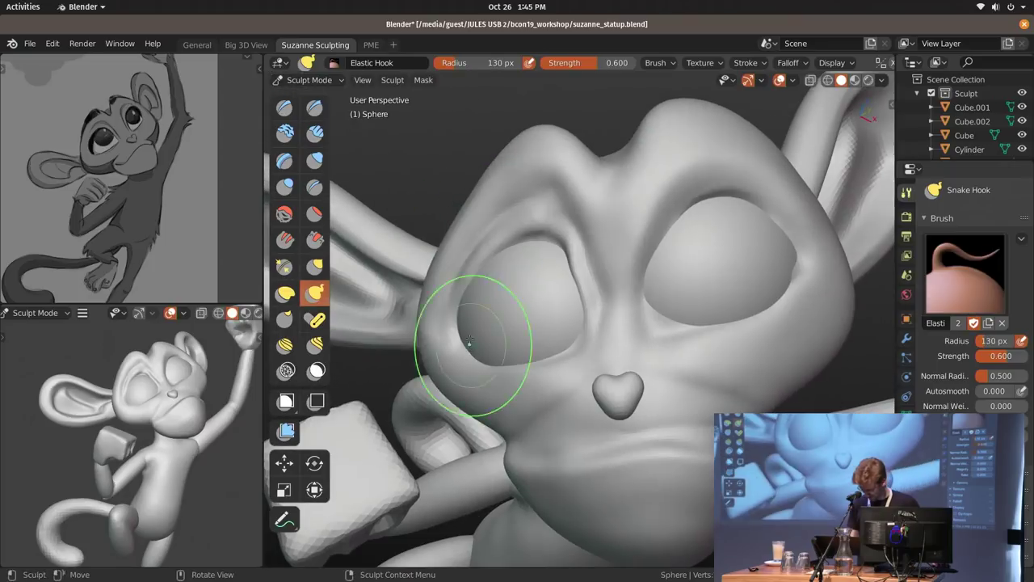
{"action": "left_click_drag", "start_coordinate": [459, 329], "coordinate": [467, 331]}
Fit the near eye's lower lid with Elastic Hook at 105 px and define its edge with Draw Sharp at 60 px.
{"action": "middle_click_drag", "start_coordinate": [525, 371], "coordinate": [764, 295]}
{"action": "key", "text": "f"}
{"action": "left_click", "coordinate": [671, 356]}
{"action": "mouse_move", "coordinate": [614, 360]}
{"action": "middle_mouse_down"}
{"action": "mouse_move", "coordinate": [658, 359]}
{"action": "mouse_move", "coordinate": [605, 396]}
{"action": "mouse_move", "coordinate": [582, 450]}
{"action": "mouse_move", "coordinate": [641, 288]}
{"action": "mouse_move", "coordinate": [547, 349]}
{"action": "middle_mouse_up"}
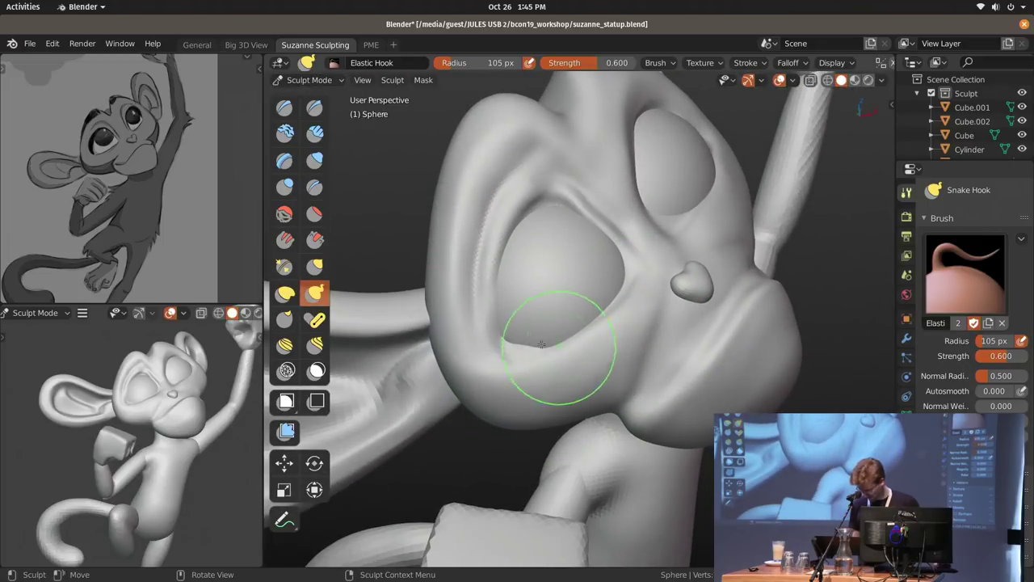
{"action": "key", "text": "alt+x"}
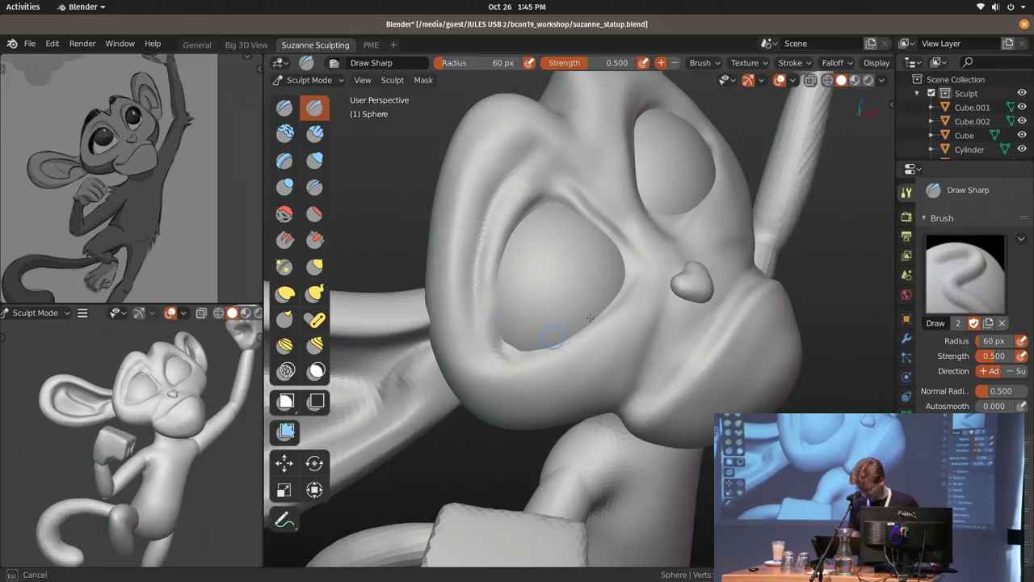
{"action": "left_click_drag", "start_coordinate": [590, 318], "coordinate": [634, 278]}
Define the lower lid of the opposite eye with Draw Sharp at 87 to 92 px.
{"action": "key", "text": "f"}
{"action": "left_click", "coordinate": [638, 295]}
{"action": "scroll", "coordinate": [626, 290], "scroll_direction": "up", "scroll_amount": 1}
{"action": "middle_click_drag", "start_coordinate": [673, 257], "coordinate": [568, 350]}
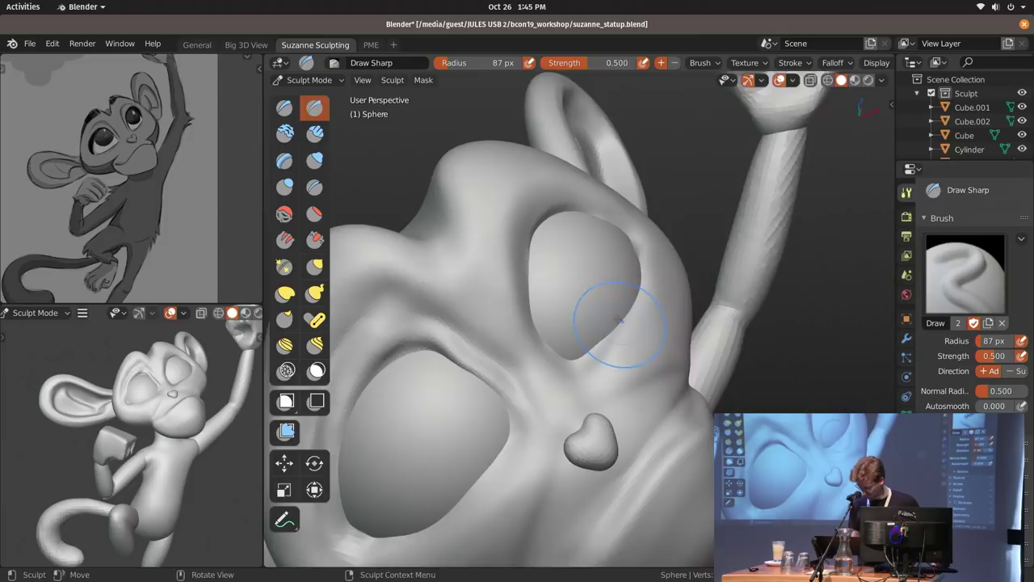
{"action": "middle_click_drag", "start_coordinate": [619, 321], "coordinate": [622, 285]}
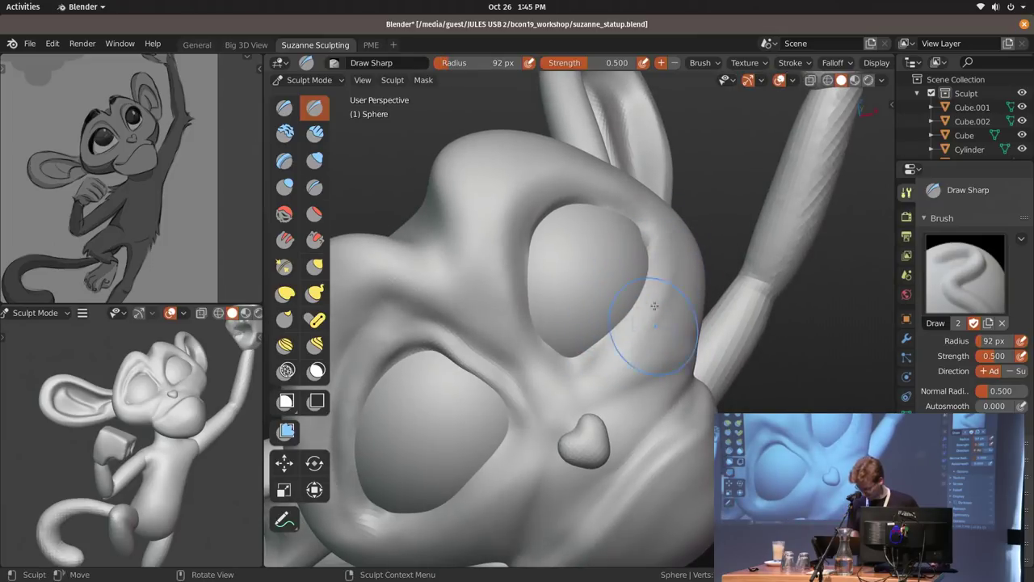
{"action": "left_click_drag", "start_coordinate": [602, 360], "coordinate": [596, 364]}
{"action": "mouse_move", "coordinate": [628, 489]}
{"action": "middle_mouse_down"}
{"action": "mouse_move", "coordinate": [623, 466]}
{"action": "mouse_move", "coordinate": [541, 453]}
{"action": "middle_mouse_up"}
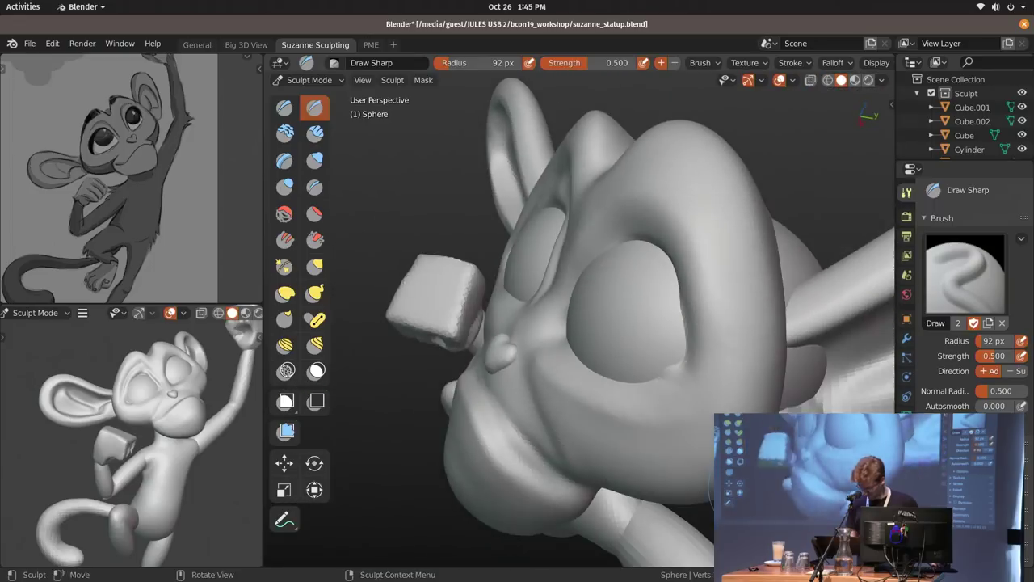
Pull the inner eye area into shape with Elastic Hook and refine the lower outer eyelid with Draw Sharp at 78 px.
{"action": "middle_click_drag", "start_coordinate": [656, 343], "coordinate": [652, 316]}
{"action": "key", "text": "k"}
{"action": "key", "text": "f"}
{"action": "left_click", "coordinate": [554, 307]}
{"action": "left_click_drag", "start_coordinate": [552, 307], "coordinate": [546, 302]}
{"action": "mouse_move", "coordinate": [566, 296]}
{"action": "middle_mouse_down"}
{"action": "mouse_move", "coordinate": [572, 363]}
{"action": "mouse_move", "coordinate": [594, 302]}
{"action": "middle_mouse_up"}
{"action": "key", "text": "d"}
{"action": "key", "text": "f"}
{"action": "left_click", "coordinate": [587, 300]}
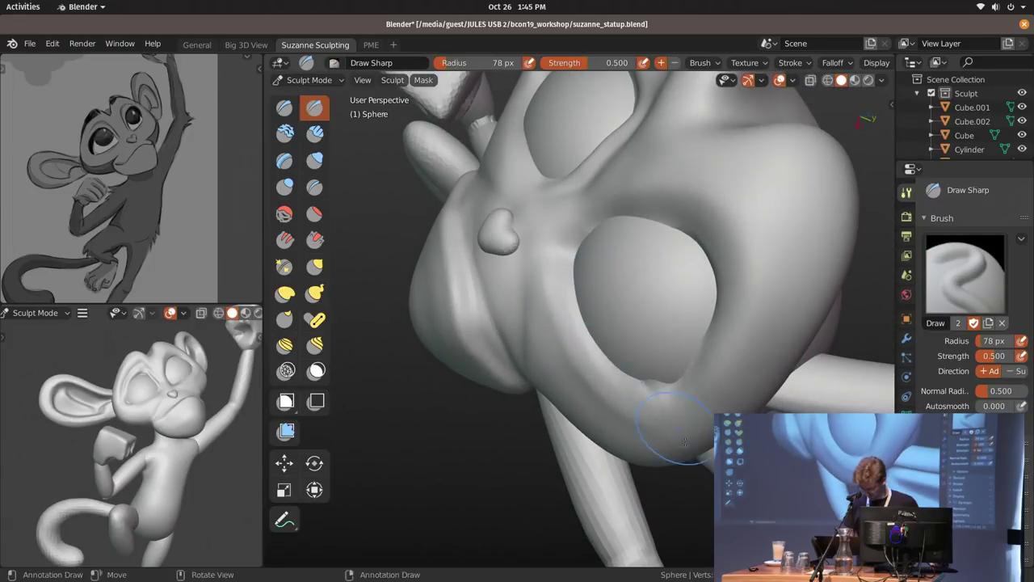
{"action": "middle_click_drag", "start_coordinate": [685, 441], "coordinate": [577, 267]}
{"action": "key", "text": "f"}
{"action": "middle_click_drag", "start_coordinate": [643, 287], "coordinate": [621, 316]}
Switch to Object Mode and duplicate the fist of the bent arm as the base for a foot.
{"action": "key", "text": "ctrl+Tab"}
{"action": "key", "text": "alt+a"}
{"action": "mouse_move", "coordinate": [675, 283]}
{"action": "middle_mouse_down", "text": "ctrl"}
{"action": "mouse_move", "coordinate": [685, 323]}
{"action": "mouse_move", "coordinate": [639, 444]}
{"action": "mouse_move", "coordinate": [702, 323]}
{"action": "middle_mouse_up", "text": "ctrl"}
{"action": "key", "text": "KP_1"}
{"action": "middle_click_drag", "start_coordinate": [683, 153], "coordinate": [667, 263], "text": "ctrl"}
{"action": "middle_click_drag", "start_coordinate": [620, 422], "coordinate": [579, 143], "text": "shift"}
{"action": "scroll", "coordinate": [539, 200], "scroll_direction": "up", "scroll_amount": 3, "text": "shift"}
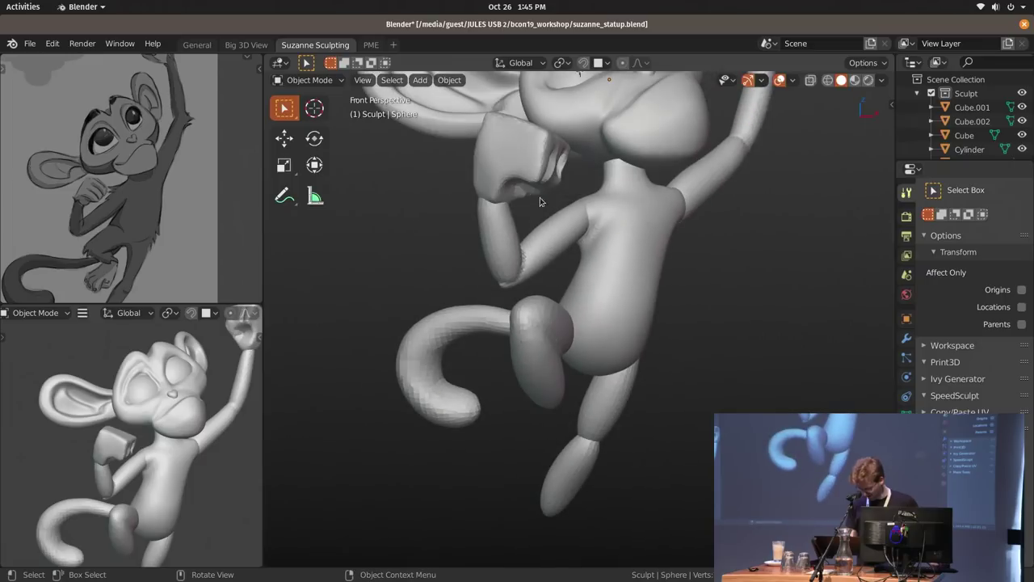
{"action": "middle_click_drag", "start_coordinate": [613, 277], "coordinate": [600, 192], "text": "shift"}
{"action": "middle_click_drag", "start_coordinate": [594, 194], "coordinate": [486, 207]}
{"action": "middle_click_drag", "start_coordinate": [623, 293], "coordinate": [576, 256], "text": "shift"}
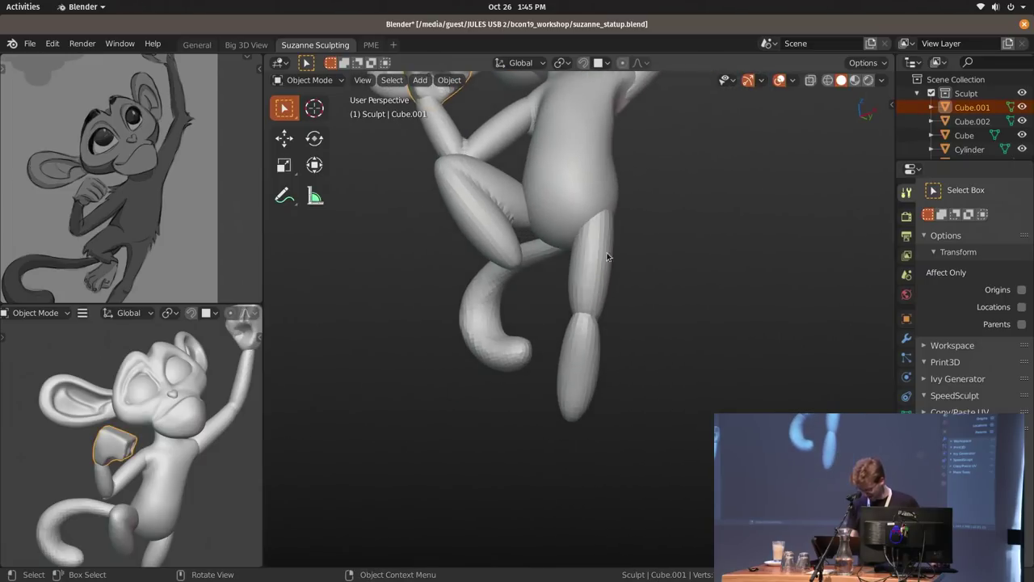
{"action": "middle_click_drag", "start_coordinate": [532, 298], "coordinate": [562, 242]}
{"action": "scroll", "coordinate": [525, 279], "scroll_direction": "up", "scroll_amount": 3, "text": "shift"}
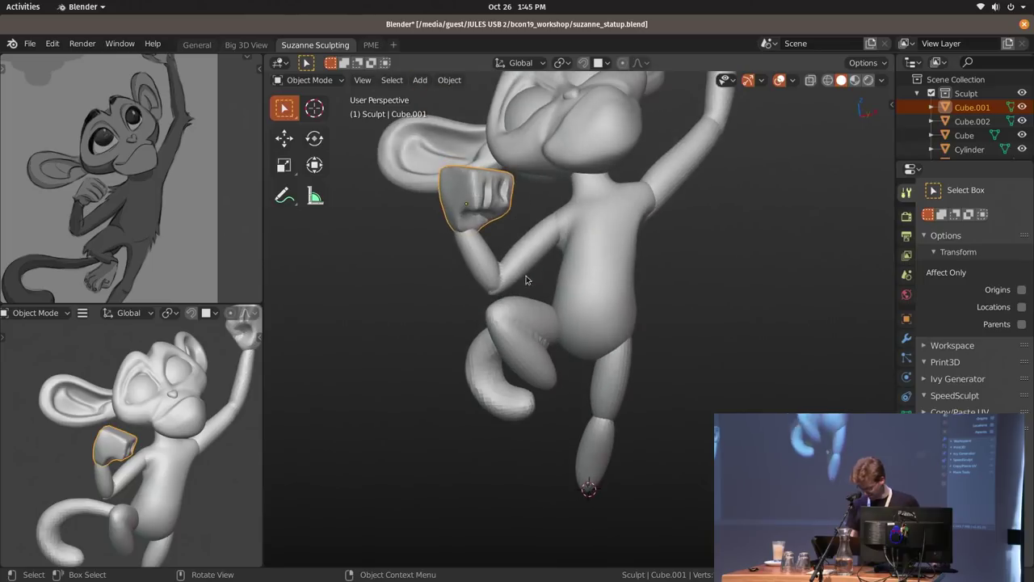
{"action": "key", "text": "shift+d"}
{"action": "left_click", "coordinate": [643, 477]}
Move the duplicated fist down to the bent leg and rotate it to point like a foot.
{"action": "middle_click_drag", "start_coordinate": [643, 476], "coordinate": [669, 339]}
{"action": "key", "text": "g"}
{"action": "left_click", "coordinate": [577, 251]}
{"action": "key", "text": "r"}
{"action": "left_click", "coordinate": [530, 157]}
{"action": "key", "text": "r"}
{"action": "key", "text": "r"}
{"action": "left_click", "coordinate": [629, 285]}
Align the foot with the bent leg's ankle from several angles, fine-tuning its position and tilt.
{"action": "middle_click_drag", "start_coordinate": [586, 243], "coordinate": [721, 289]}
{"action": "key", "text": "g"}
{"action": "left_click", "coordinate": [598, 333]}
{"action": "middle_click_drag", "start_coordinate": [598, 333], "coordinate": [512, 296]}
{"action": "key", "text": "g"}
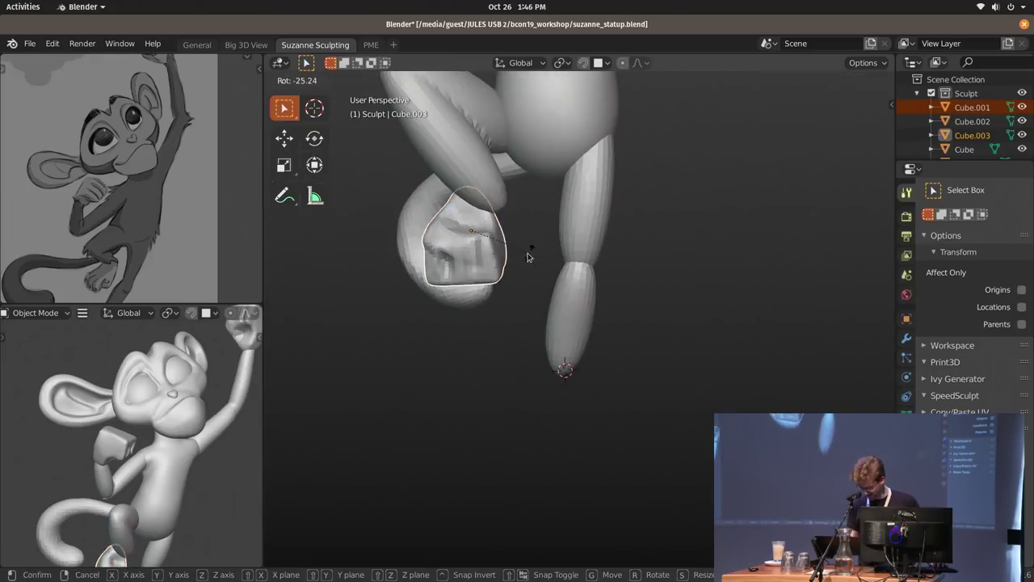
{"action": "left_click", "coordinate": [564, 250]}
{"action": "key", "text": "r"}
{"action": "key", "text": "r"}
{"action": "left_click", "coordinate": [550, 254]}
Apply the foot's non-uniform scale in Object Mode so it can be sculpted properly.
{"action": "middle_click_drag", "start_coordinate": [544, 263], "coordinate": [567, 273], "text": "shift"}
{"action": "mouse_move", "coordinate": [568, 273]}
{"action": "middle_mouse_down", "text": "ctrl"}
{"action": "mouse_move", "coordinate": [561, 245]}
{"action": "mouse_move", "coordinate": [569, 291]}
{"action": "middle_mouse_up", "text": "ctrl"}
{"action": "key", "text": "ctrl+Tab"}
{"action": "scroll", "coordinate": [181, 481], "scroll_direction": "down", "scroll_amount": 2}
{"action": "middle_click_drag", "start_coordinate": [181, 481], "coordinate": [179, 425], "text": "shift"}
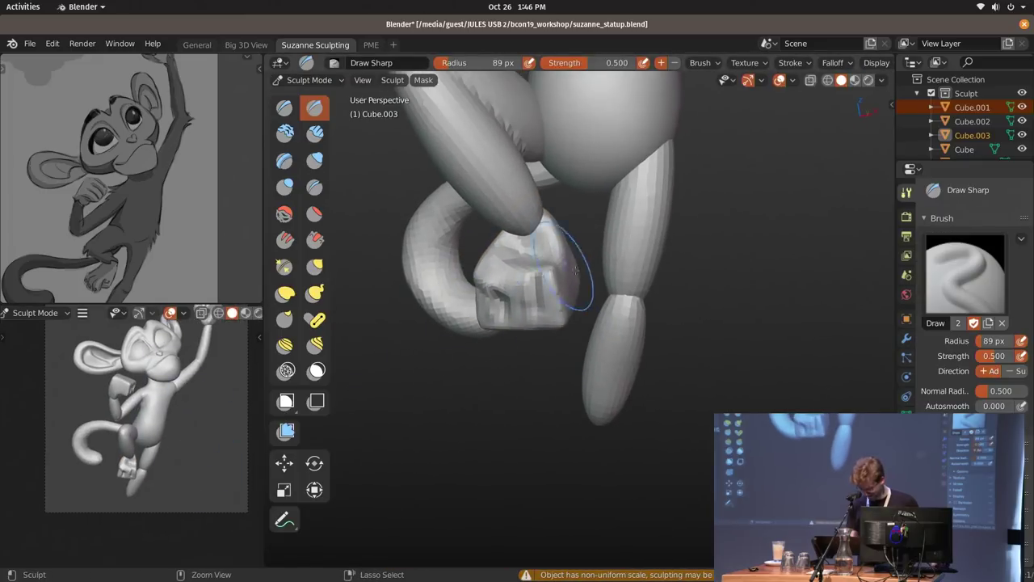
{"action": "key", "text": "ctrl+Tab"}
{"action": "key", "text": "ctrl+a"}
{"action": "left_click", "coordinate": [517, 138]}
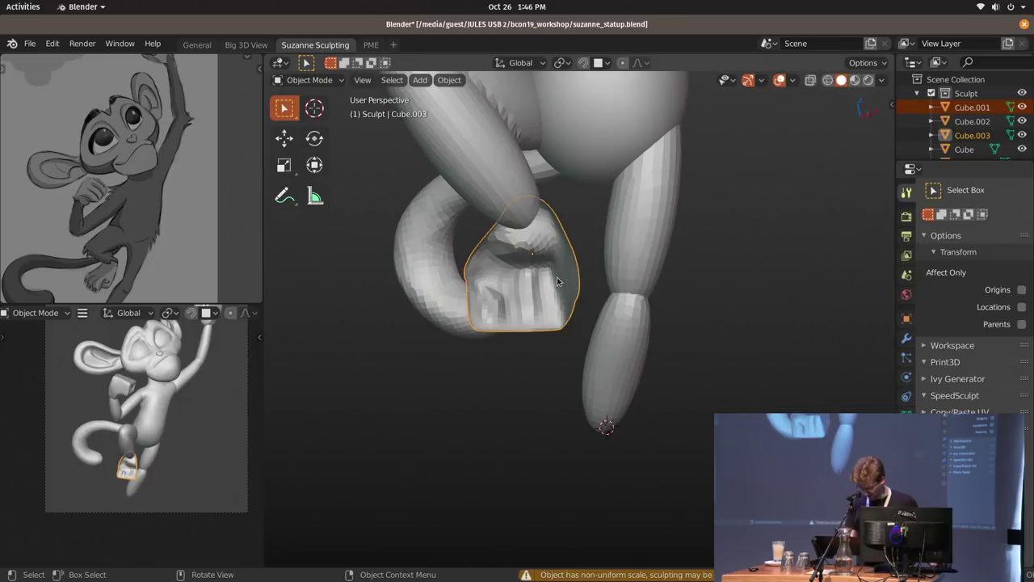
Recalculate the normals of the foot's entire mesh in Edit Mode and switch to Sculpt Mode.
{"action": "key", "text": "Tab"}
{"action": "key", "text": "a"}
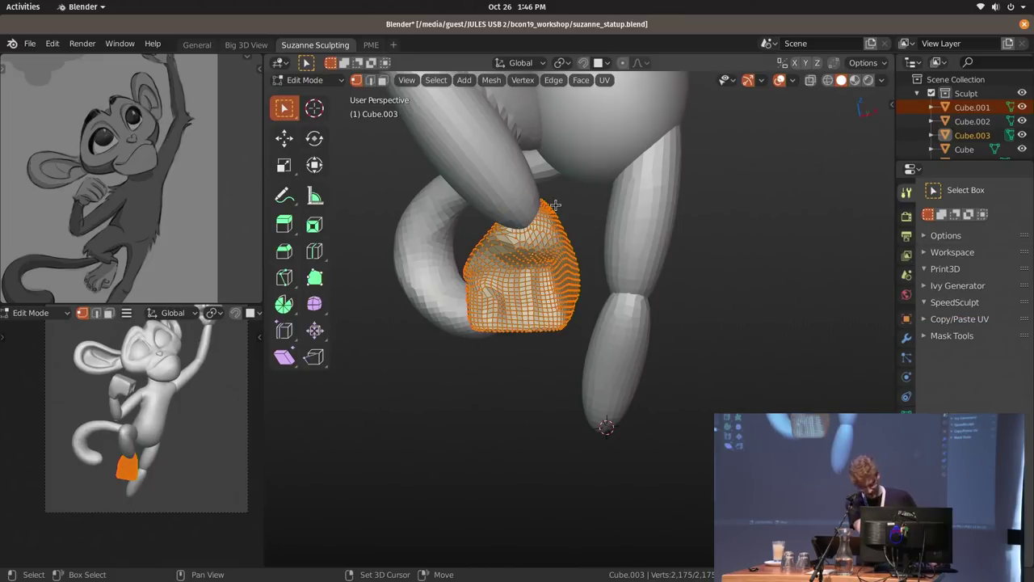
{"action": "key", "text": "shift+n"}
{"action": "middle_click_drag", "start_coordinate": [555, 206], "coordinate": [576, 270]}
{"action": "key", "text": "ctrl+Tab"}
{"action": "left_click", "coordinate": [577, 351]}
Pull the block at the bent leg's ankle into a rough foot shape with Elastic Hook at up to 250 px.
{"action": "middle_click_drag", "start_coordinate": [534, 242], "coordinate": [592, 263]}
{"action": "left_click_drag", "start_coordinate": [592, 262], "coordinate": [550, 259]}
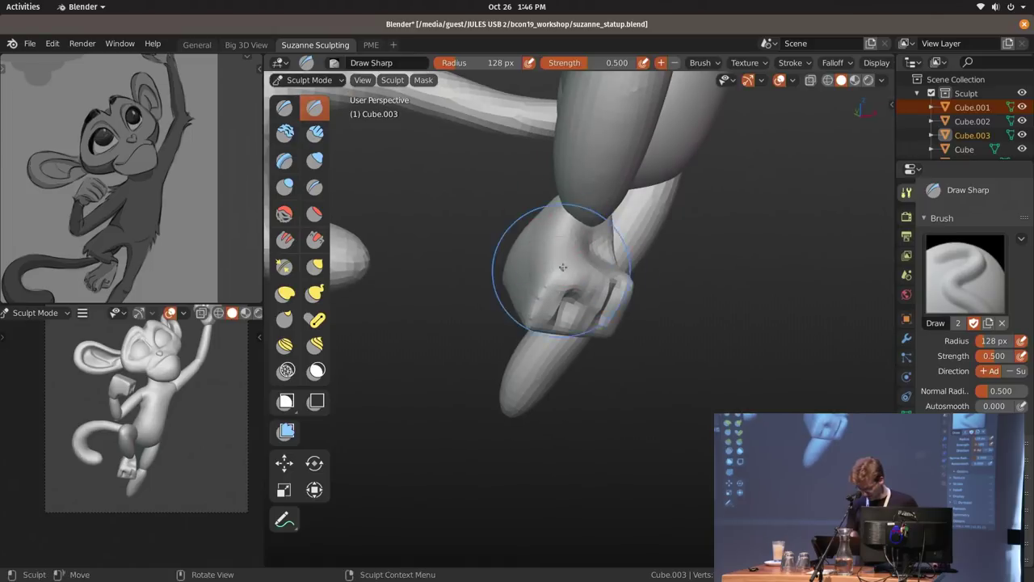
{"action": "key", "text": "k"}
{"action": "middle_click_drag", "start_coordinate": [562, 266], "coordinate": [618, 246]}
{"action": "left_click_drag", "start_coordinate": [639, 251], "coordinate": [635, 259]}
{"action": "key", "text": "f"}
{"action": "left_click", "coordinate": [739, 293]}
{"action": "middle_click_drag", "start_coordinate": [660, 329], "coordinate": [569, 280]}
{"action": "mouse_move", "coordinate": [590, 299]}
{"action": "left_mouse_down"}
{"action": "mouse_move", "coordinate": [590, 314]}
{"action": "mouse_move", "coordinate": [571, 321]}
{"action": "left_mouse_up"}
{"action": "middle_click_drag", "start_coordinate": [572, 319], "coordinate": [517, 291]}
Check the feet in the reference drawing and shape the foot's toe end with Elastic Hook at 171 px.
{"action": "scroll", "coordinate": [159, 192], "scroll_direction": "up", "scroll_amount": 2}
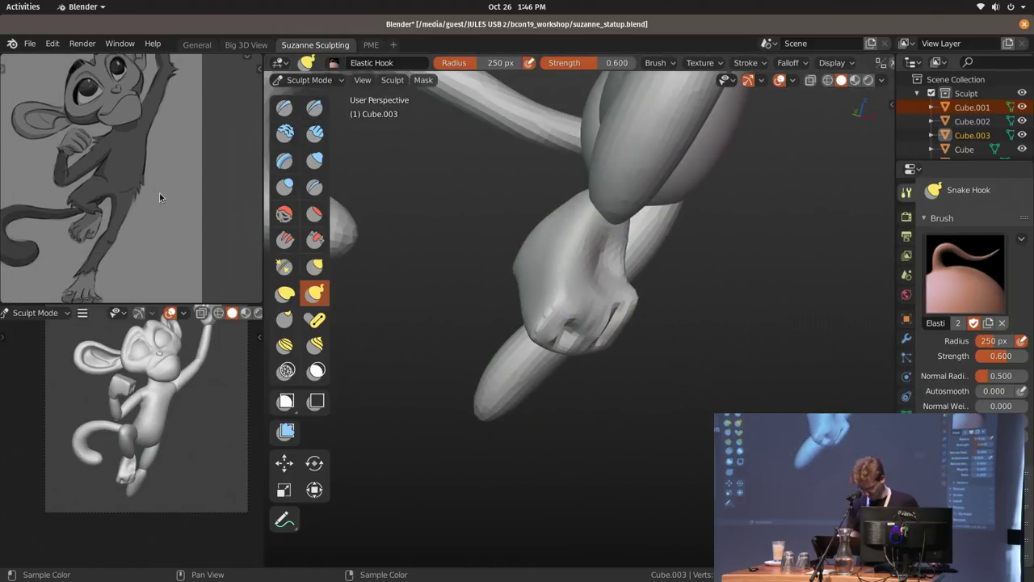
{"action": "key", "text": "f"}
{"action": "left_click", "coordinate": [566, 308]}
{"action": "key", "text": "f"}
{"action": "left_click", "coordinate": [570, 308]}
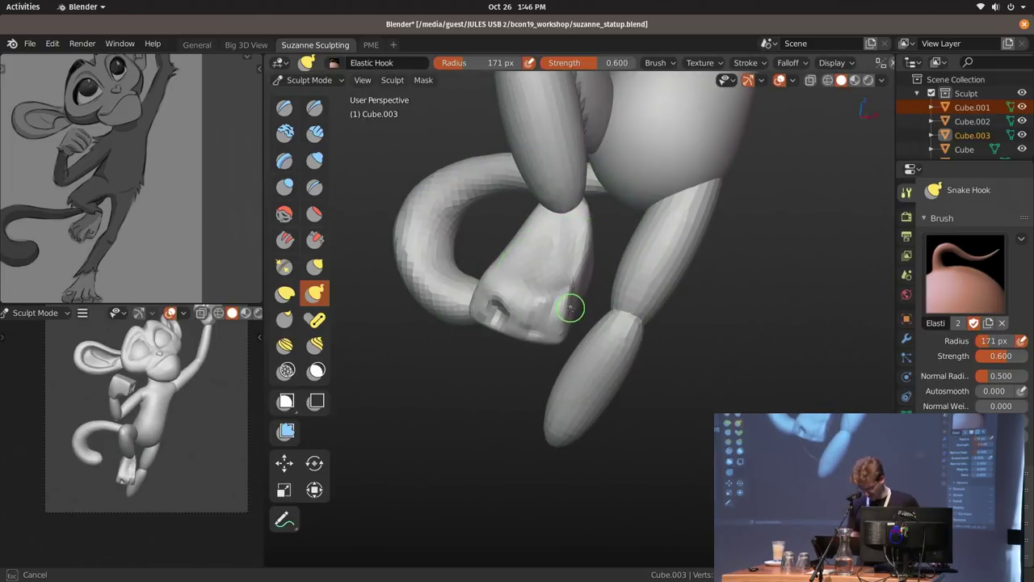
Rotate the foot freely and reposition it under the bent leg's ankle in Object Mode.
{"action": "key", "text": "ctrl+Tab"}
{"action": "key", "text": "r"}
{"action": "key", "text": "r"}
{"action": "left_click", "coordinate": [584, 301]}
{"action": "key", "text": "g"}
{"action": "left_click", "coordinate": [591, 291]}
{"action": "middle_click_drag", "start_coordinate": [569, 247], "coordinate": [604, 253]}
Reshape the foot's ankle and sole in Sculpt Mode with Elastic Hook, using a radius up to 206 px.
{"action": "key", "text": "ctrl+Tab"}
{"action": "left_click_drag", "start_coordinate": [604, 237], "coordinate": [606, 241]}
{"action": "key", "text": "f"}
{"action": "left_click", "coordinate": [632, 272]}
{"action": "mouse_move", "coordinate": [632, 273]}
{"action": "middle_mouse_down"}
{"action": "mouse_move", "coordinate": [609, 277]}
{"action": "mouse_move", "coordinate": [583, 181]}
{"action": "middle_mouse_up"}
{"action": "key", "text": "f"}
{"action": "key", "text": "f"}
{"action": "left_click", "coordinate": [605, 176]}
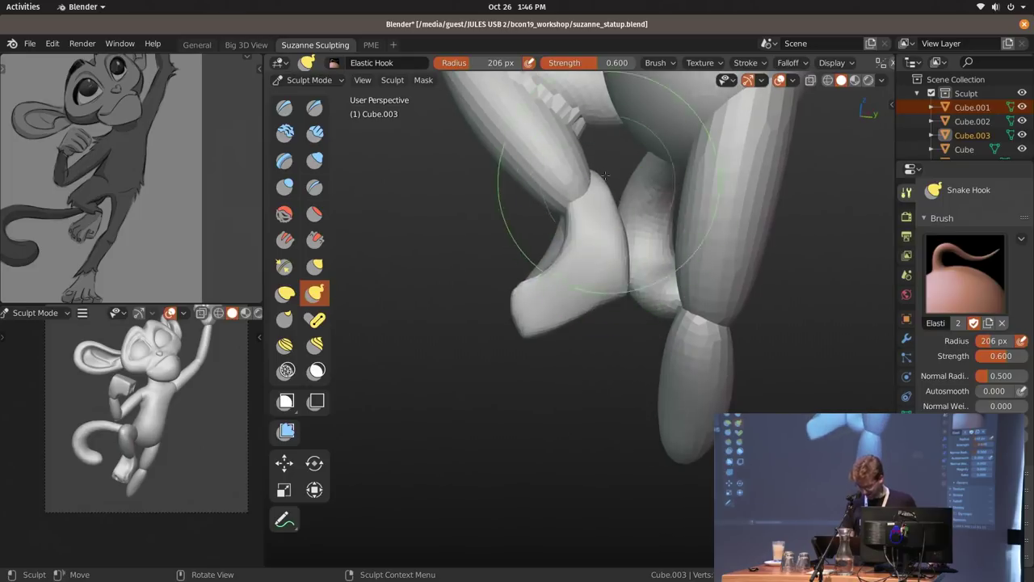
Shape the foot's heel in side view with Elastic Hook at 109 px.
{"action": "middle_click_drag", "start_coordinate": [625, 233], "coordinate": [606, 249]}
{"action": "key", "text": "f"}
{"action": "left_click", "coordinate": [622, 266]}
{"action": "key", "text": "f"}
{"action": "left_click", "coordinate": [593, 279]}
{"action": "left_click_drag", "start_coordinate": [612, 294], "coordinate": [623, 278]}
{"action": "key", "text": "f"}
{"action": "left_click", "coordinate": [602, 292]}
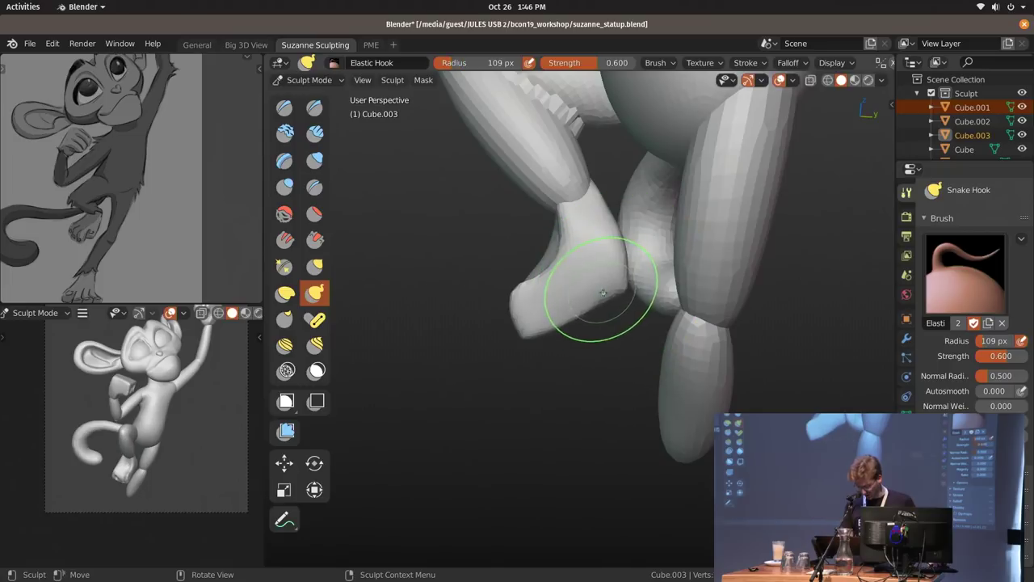
Adjust the upper side of the foot near the ankle from the opposite side with Elastic Hook at 141 px.
{"action": "mouse_move", "coordinate": [566, 235]}
{"action": "middle_mouse_down"}
{"action": "mouse_move", "coordinate": [598, 242]}
{"action": "mouse_move", "coordinate": [573, 265]}
{"action": "mouse_move", "coordinate": [658, 288]}
{"action": "middle_mouse_up"}
{"action": "key", "text": "f"}
{"action": "left_click", "coordinate": [661, 288]}
{"action": "left_click_drag", "start_coordinate": [576, 291], "coordinate": [573, 287]}
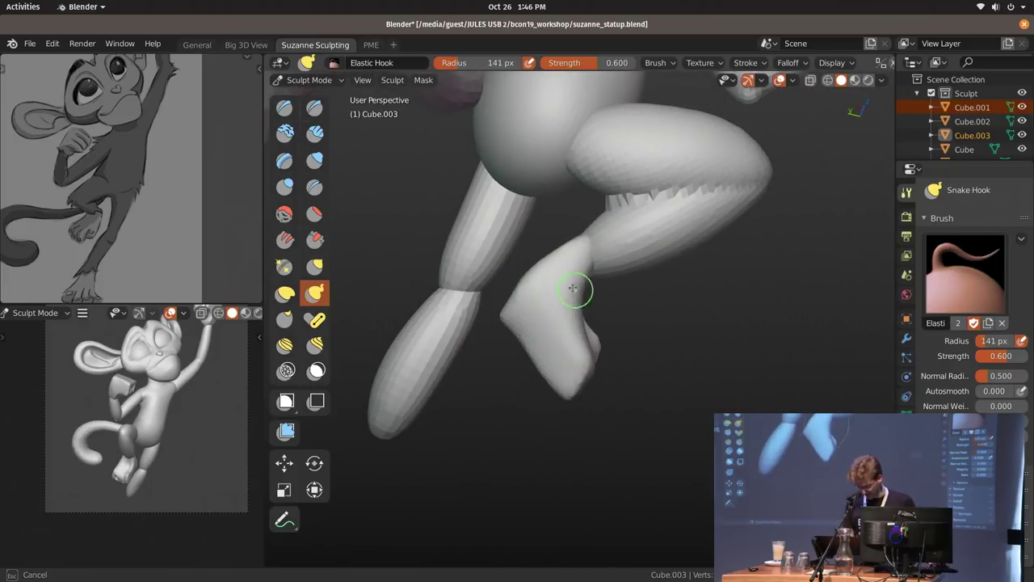
Adjust the foot's width and inner side from the front and below with Elastic Hook at 173 to 119 px.
{"action": "mouse_move", "coordinate": [594, 253]}
{"action": "middle_mouse_down"}
{"action": "mouse_move", "coordinate": [681, 254]}
{"action": "mouse_move", "coordinate": [579, 342]}
{"action": "mouse_move", "coordinate": [583, 296]}
{"action": "middle_mouse_up"}
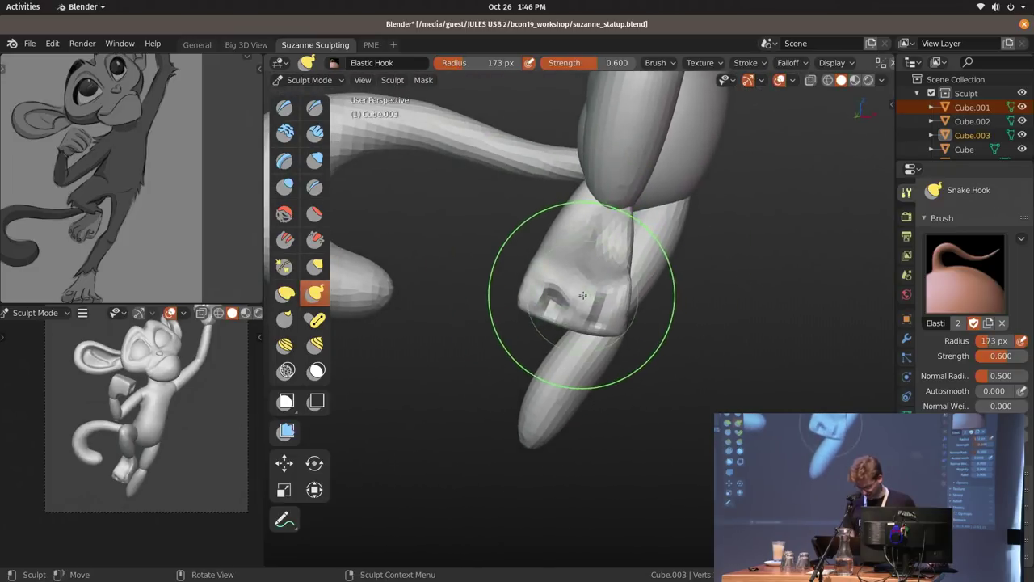
{"action": "middle_click_drag", "start_coordinate": [545, 324], "coordinate": [606, 251]}
{"action": "key", "text": "f"}
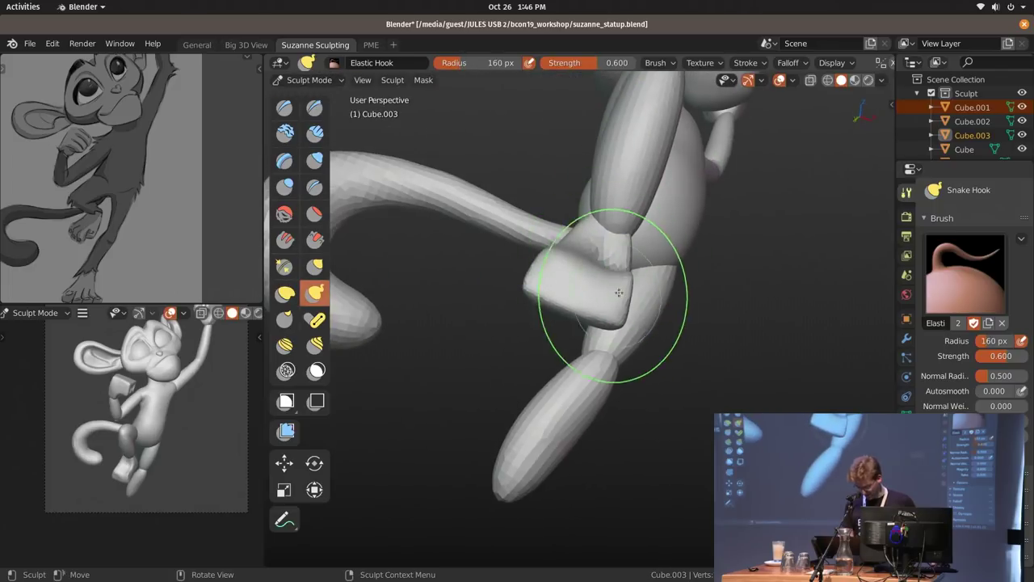
{"action": "middle_click_drag", "start_coordinate": [635, 305], "coordinate": [602, 299]}
{"action": "key", "text": "f"}
{"action": "left_click", "coordinate": [583, 298]}
{"action": "left_click_drag", "start_coordinate": [629, 283], "coordinate": [627, 282]}
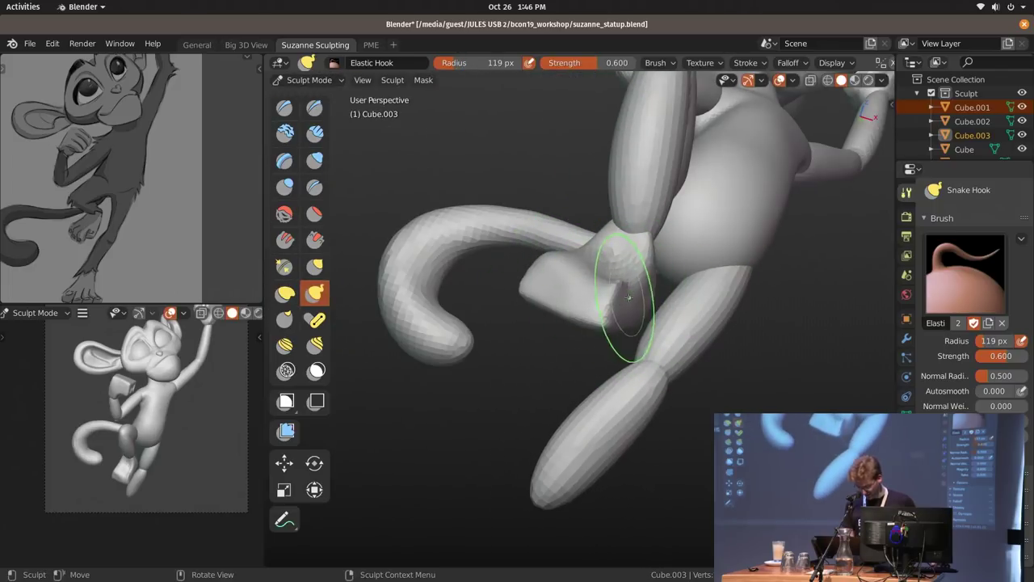
Push in the side of the foot near the ankle with Elastic Hook at a 170 px radius.
{"action": "mouse_move", "coordinate": [603, 302]}
{"action": "middle_mouse_down"}
{"action": "mouse_move", "coordinate": [626, 286]}
{"action": "mouse_move", "coordinate": [594, 284]}
{"action": "middle_mouse_up"}
{"action": "left_click", "coordinate": [594, 229]}
{"action": "mouse_move", "coordinate": [594, 229]}
{"action": "middle_mouse_down"}
{"action": "mouse_move", "coordinate": [623, 257]}
{"action": "mouse_move", "coordinate": [582, 231]}
{"action": "mouse_move", "coordinate": [544, 323]}
{"action": "mouse_move", "coordinate": [558, 286]}
{"action": "mouse_move", "coordinate": [543, 241]}
{"action": "mouse_move", "coordinate": [575, 268]}
{"action": "middle_mouse_up"}
{"action": "key", "text": "f"}
{"action": "left_click", "coordinate": [547, 274]}
{"action": "key", "text": "f"}
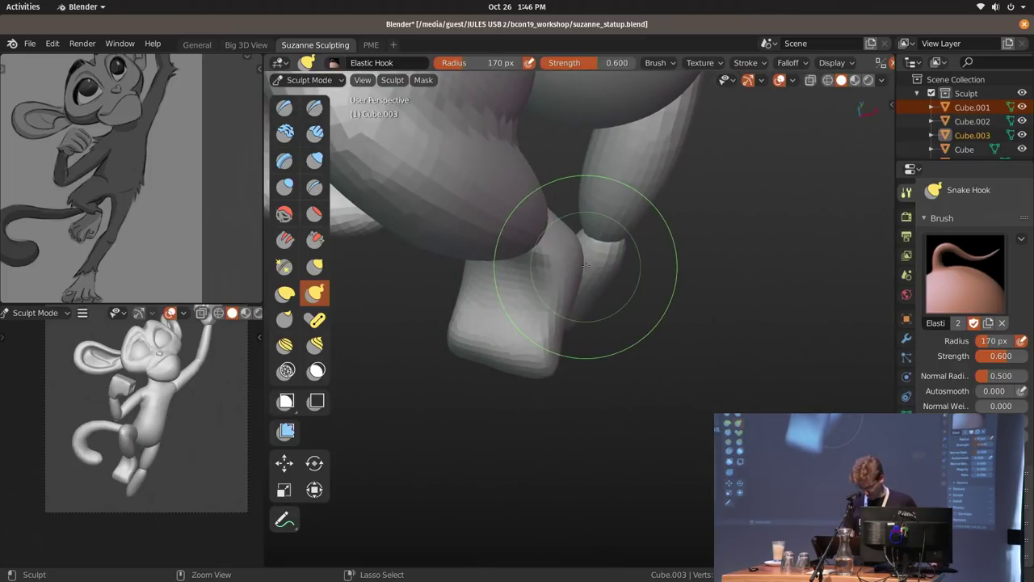
{"action": "left_click_drag", "start_coordinate": [585, 266], "coordinate": [586, 270]}
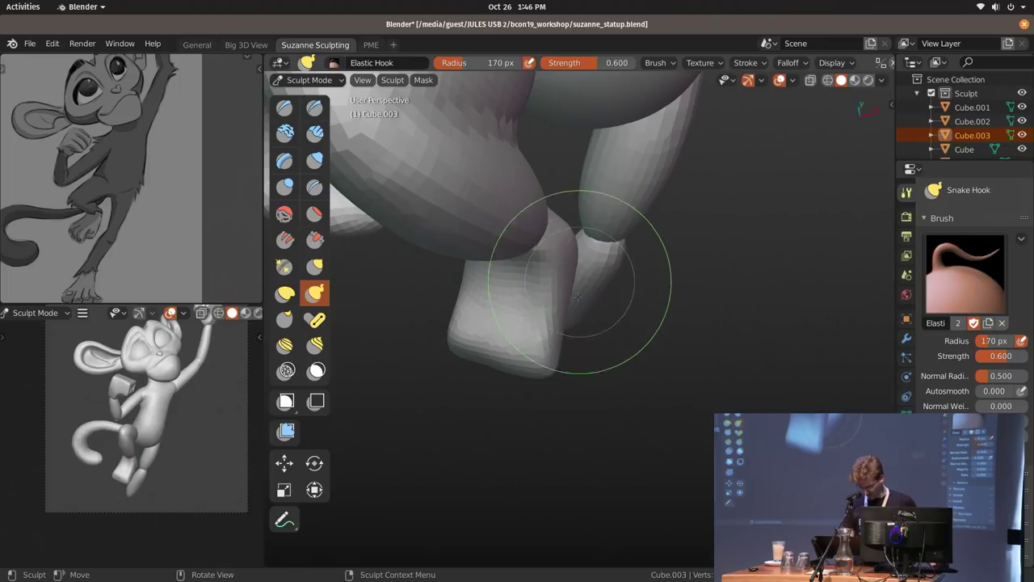
Switch to the Snake Hook brush at 120 px and try a pull on the side of the foot.
{"action": "scroll", "coordinate": [766, 64], "scroll_direction": "down", "scroll_amount": 2}
{"action": "key", "text": "f"}
{"action": "left_click", "coordinate": [634, 265]}
{"action": "middle_click_drag", "start_coordinate": [630, 265], "coordinate": [571, 259]}
{"action": "key", "text": "k"}
{"action": "left_click_drag", "start_coordinate": [586, 268], "coordinate": [583, 259]}
{"action": "key", "text": "ctrl+z"}
Apply the foot object's transform in Object Mode, and pull out the side of the foot with Snake Hook in Sculpt Mode.
{"action": "key", "text": "ctrl+Tab"}
{"action": "key", "text": "ctrl+a"}
{"action": "left_click", "coordinate": [571, 249]}
{"action": "key", "text": "ctrl+Tab"}
{"action": "left_click_drag", "start_coordinate": [596, 276], "coordinate": [594, 291]}
{"action": "middle_click_drag", "start_coordinate": [601, 279], "coordinate": [523, 281]}
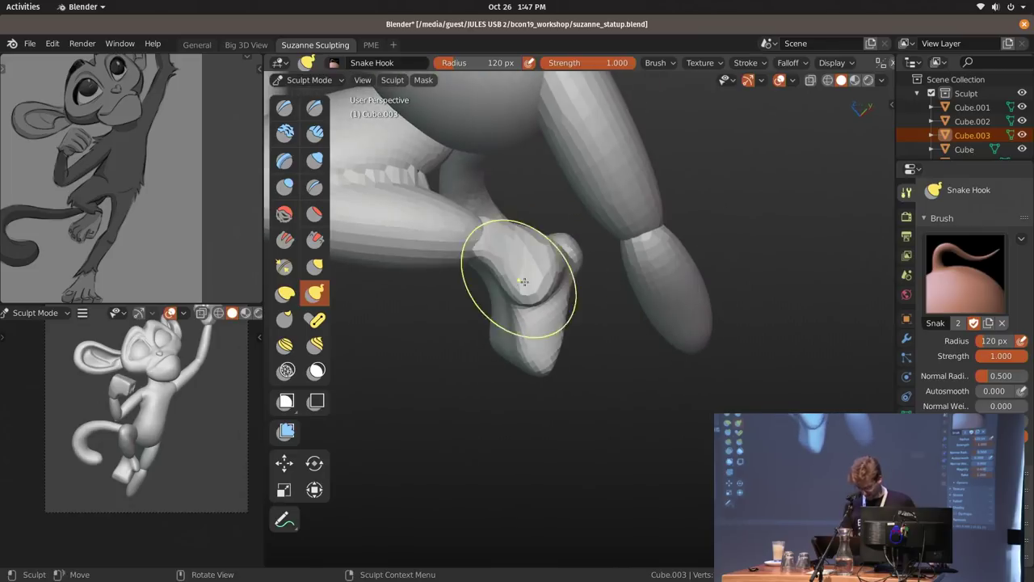
Pull out the big toe of the raised foot with the Snake Hook brush.
{"action": "left_click", "coordinate": [541, 296]}
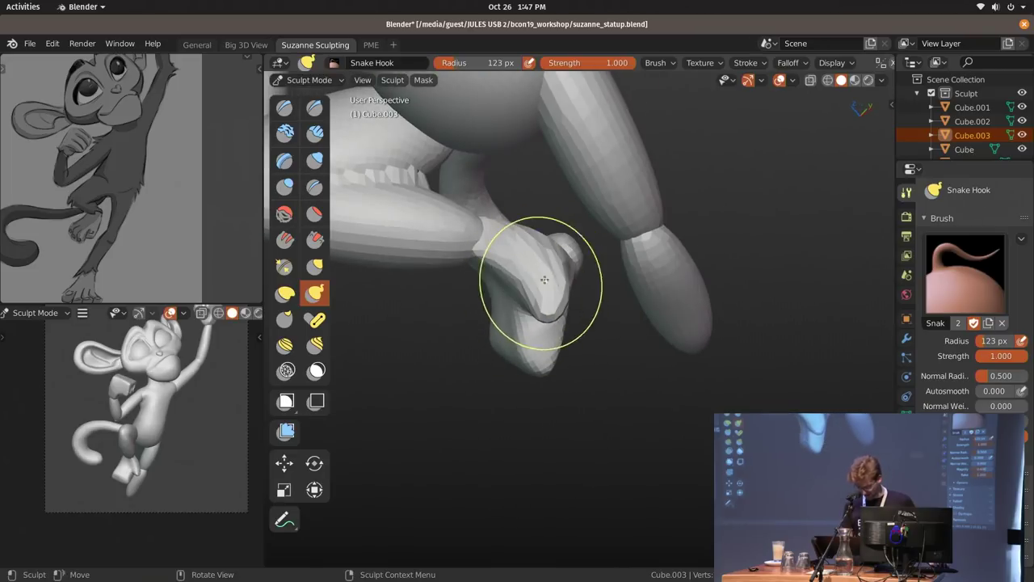
{"action": "middle_click_drag", "start_coordinate": [557, 272], "coordinate": [598, 295]}
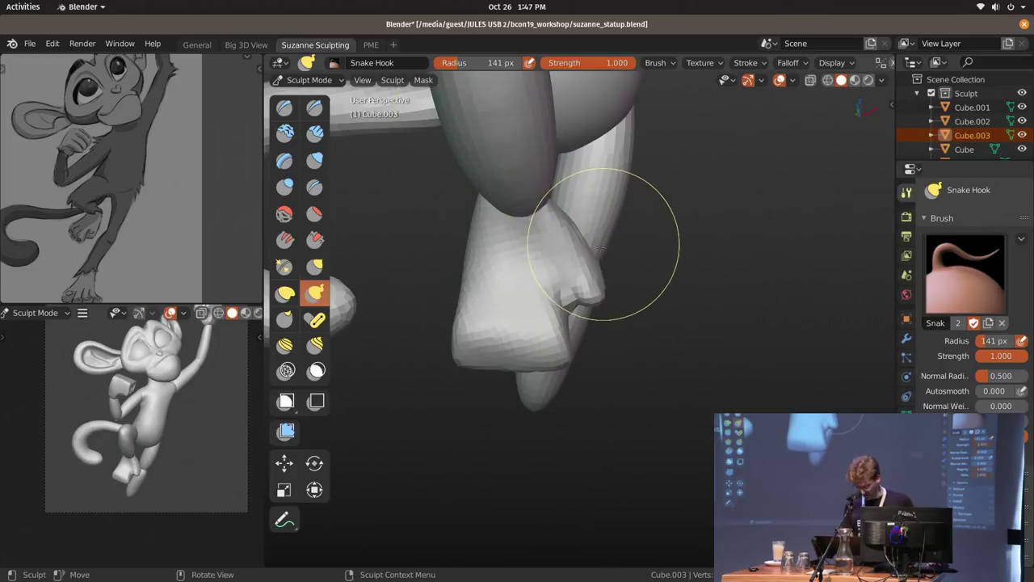
{"action": "middle_click_drag", "start_coordinate": [605, 234], "coordinate": [587, 261]}
{"action": "left_click", "coordinate": [577, 234]}
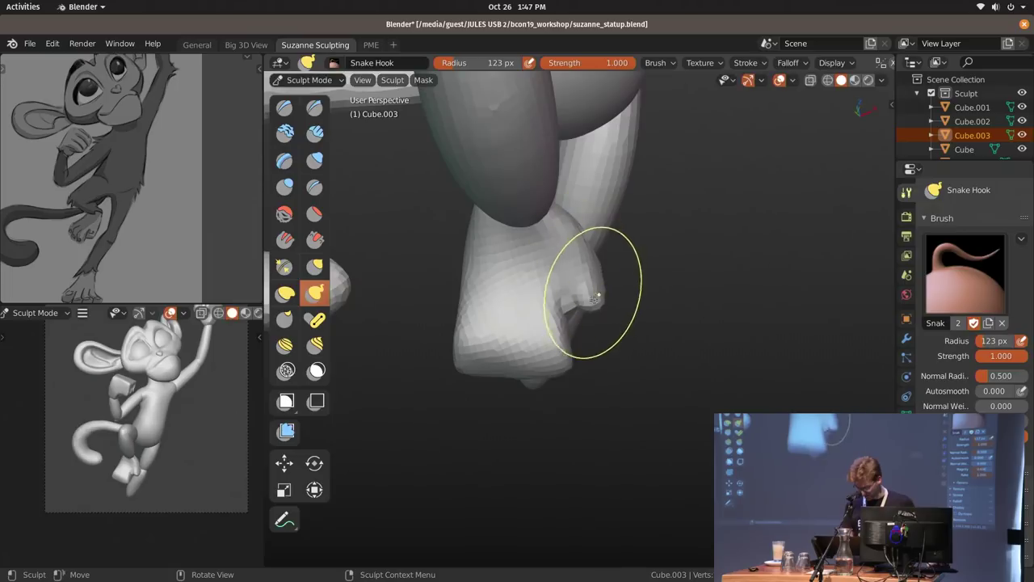
{"action": "key", "text": "f"}
{"action": "left_click", "coordinate": [574, 368]}
Carve grooves between the toes of the raised foot using the Draw Sharp brush at a 76 px radius.
{"action": "mouse_move", "coordinate": [529, 335]}
{"action": "middle_mouse_down"}
{"action": "mouse_move", "coordinate": [555, 270]}
{"action": "mouse_move", "coordinate": [542, 325]}
{"action": "mouse_move", "coordinate": [546, 311]}
{"action": "middle_mouse_up"}
{"action": "key", "text": "shift+c"}
{"action": "key", "text": "f"}
{"action": "left_click", "coordinate": [512, 311]}
{"action": "key", "text": "f"}
{"action": "left_click", "coordinate": [523, 283]}
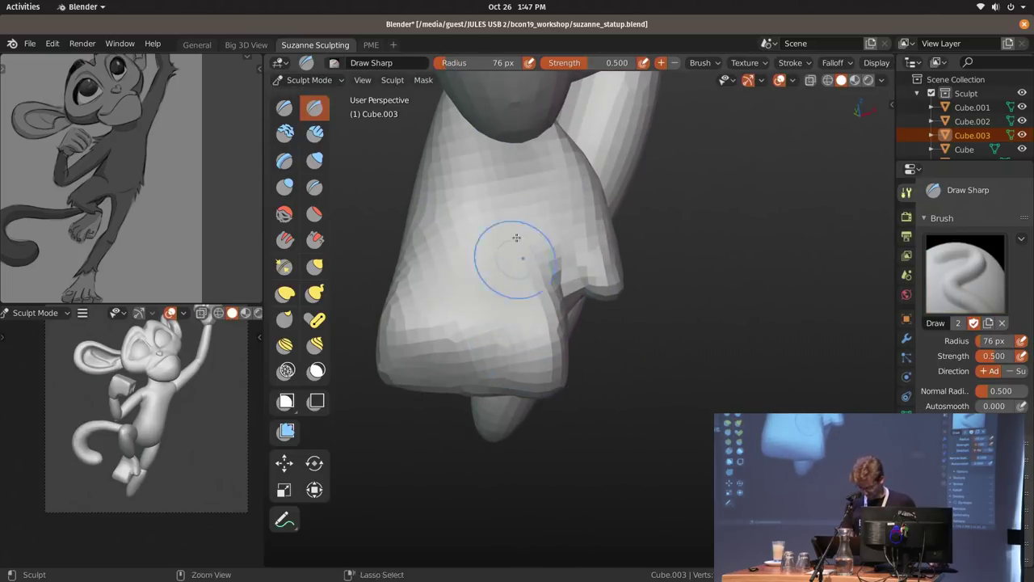
{"action": "left_click_drag", "start_coordinate": [509, 339], "coordinate": [495, 334]}
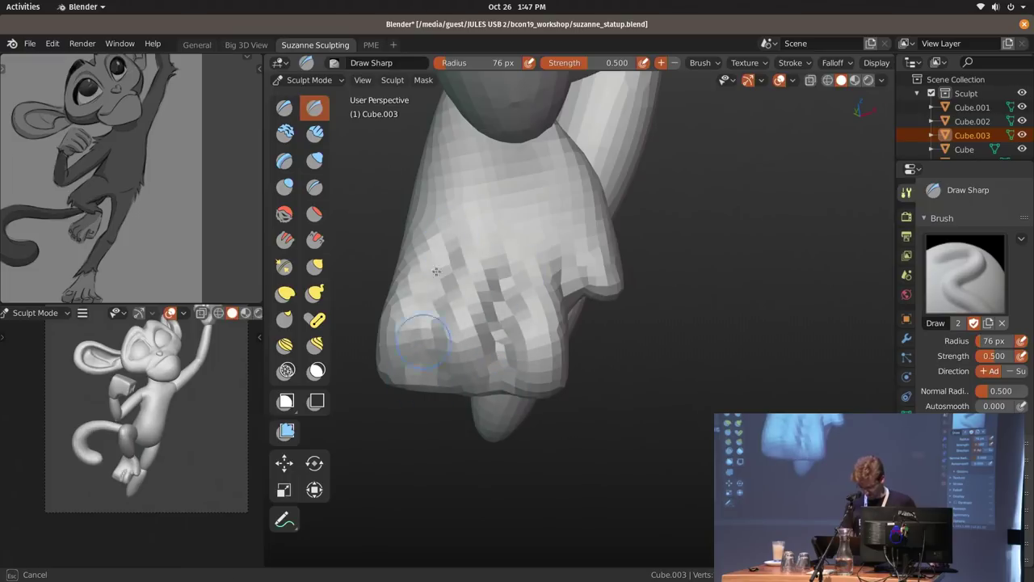
Refine the toe separations on the raised foot using Draw Sharp at a 53 px radius.
{"action": "middle_click_drag", "start_coordinate": [523, 347], "coordinate": [605, 299], "text": "ctrl"}
{"action": "mouse_move", "coordinate": [669, 297]}
{"action": "middle_mouse_down"}
{"action": "mouse_move", "coordinate": [636, 277]}
{"action": "mouse_move", "coordinate": [630, 251]}
{"action": "mouse_move", "coordinate": [578, 313]}
{"action": "mouse_move", "coordinate": [564, 312]}
{"action": "middle_mouse_up"}
{"action": "key", "text": "ctrl+Tab"}
{"action": "key", "text": "alt+a"}
{"action": "left_click", "coordinate": [513, 277]}
{"action": "key", "text": "ctrl+Tab"}
{"action": "mouse_move", "coordinate": [497, 363]}
{"action": "middle_mouse_down", "text": "ctrl"}
{"action": "mouse_move", "coordinate": [499, 324]}
{"action": "mouse_move", "coordinate": [566, 299]}
{"action": "middle_mouse_up", "text": "ctrl"}
{"action": "middle_click_drag", "start_coordinate": [560, 397], "coordinate": [574, 336]}
{"action": "key", "text": "f"}
{"action": "left_click_drag", "start_coordinate": [541, 386], "coordinate": [585, 315]}
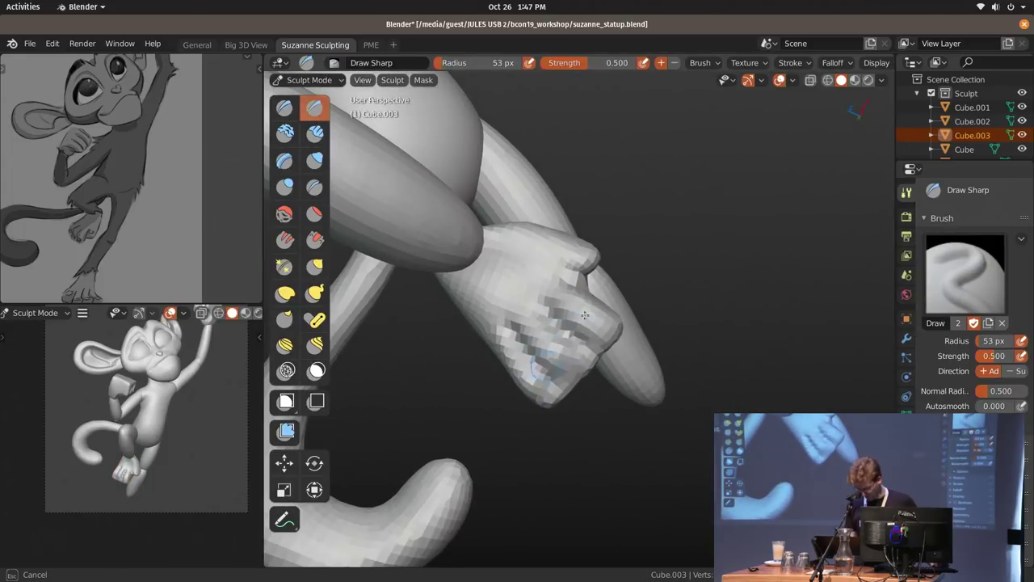
Duplicate the finished foot in Object Mode and move the copy to the ankle of the straight leg.
{"action": "key", "text": "ctrl+Tab"}
{"action": "mouse_move", "coordinate": [603, 343]}
{"action": "middle_mouse_down"}
{"action": "mouse_move", "coordinate": [524, 508]}
{"action": "mouse_move", "coordinate": [576, 414]}
{"action": "middle_mouse_up"}
{"action": "mouse_move", "coordinate": [576, 415]}
{"action": "middle_mouse_down"}
{"action": "mouse_move", "coordinate": [653, 291]}
{"action": "mouse_move", "coordinate": [563, 334]}
{"action": "mouse_move", "coordinate": [547, 312]}
{"action": "middle_mouse_up"}
{"action": "key", "text": "shift+d"}
{"action": "left_click", "coordinate": [614, 406]}
{"action": "middle_click_drag", "start_coordinate": [614, 406], "coordinate": [628, 372]}
{"action": "key", "text": "g"}
{"action": "left_click", "coordinate": [696, 410]}
Rotate the duplicated foot freely so it points down in line with the straight leg.
{"action": "key", "text": "r"}
{"action": "key", "text": "r"}
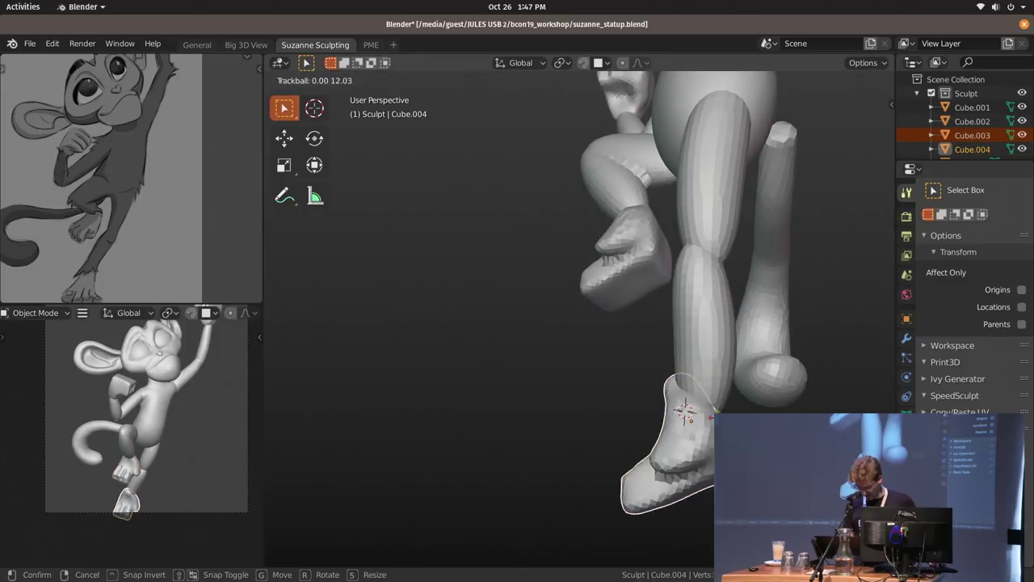
{"action": "left_click", "coordinate": [694, 432]}
{"action": "middle_click_drag", "start_coordinate": [694, 432], "coordinate": [680, 315], "text": "shift"}
{"action": "key", "text": "r"}
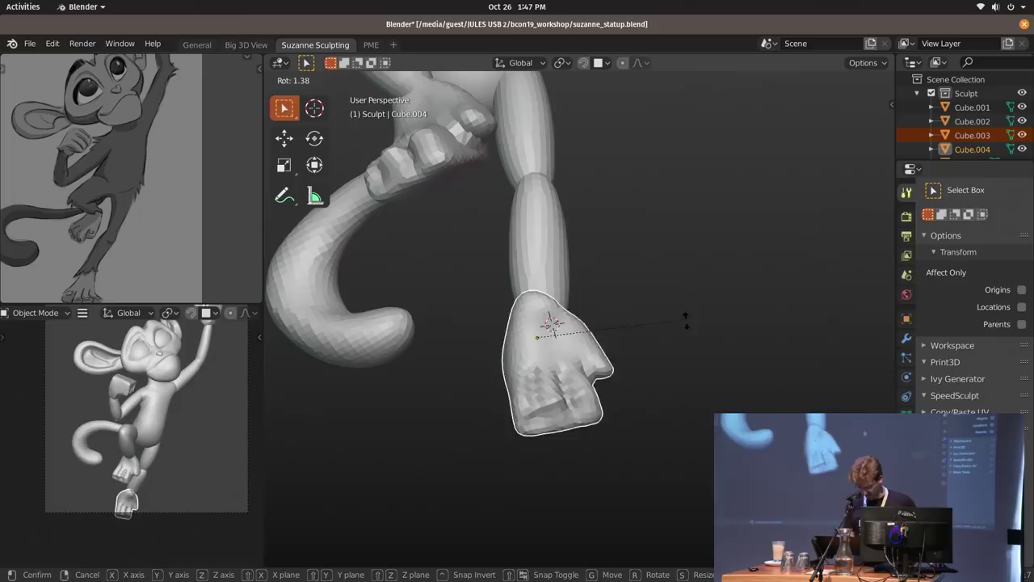
{"action": "left_click", "coordinate": [683, 333]}
Mirror the duplicated foot on the X axis and rotate it to fit the ankle of the straight leg.
{"action": "key", "text": "ctrl+m"}
{"action": "key", "text": "x"}
{"action": "left_click", "coordinate": [683, 333]}
{"action": "key", "text": "r"}
{"action": "key", "text": "r"}
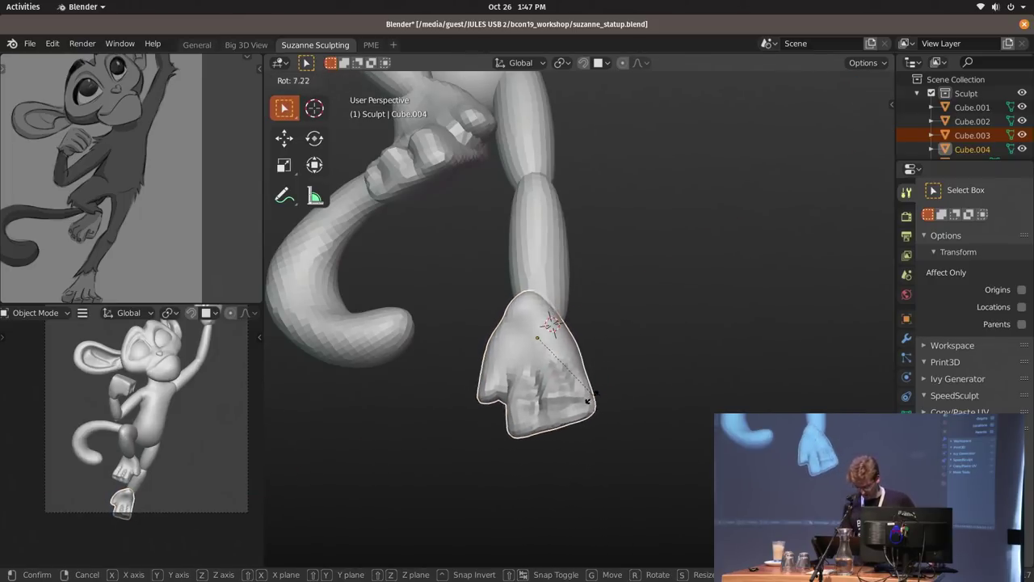
{"action": "left_click", "coordinate": [665, 374]}
{"action": "mouse_move", "coordinate": [665, 374]}
{"action": "middle_mouse_down"}
{"action": "mouse_move", "coordinate": [702, 342]}
{"action": "mouse_move", "coordinate": [681, 392]}
{"action": "mouse_move", "coordinate": [654, 388]}
{"action": "middle_mouse_up"}
{"action": "key", "text": "r"}
{"action": "key", "text": "r"}
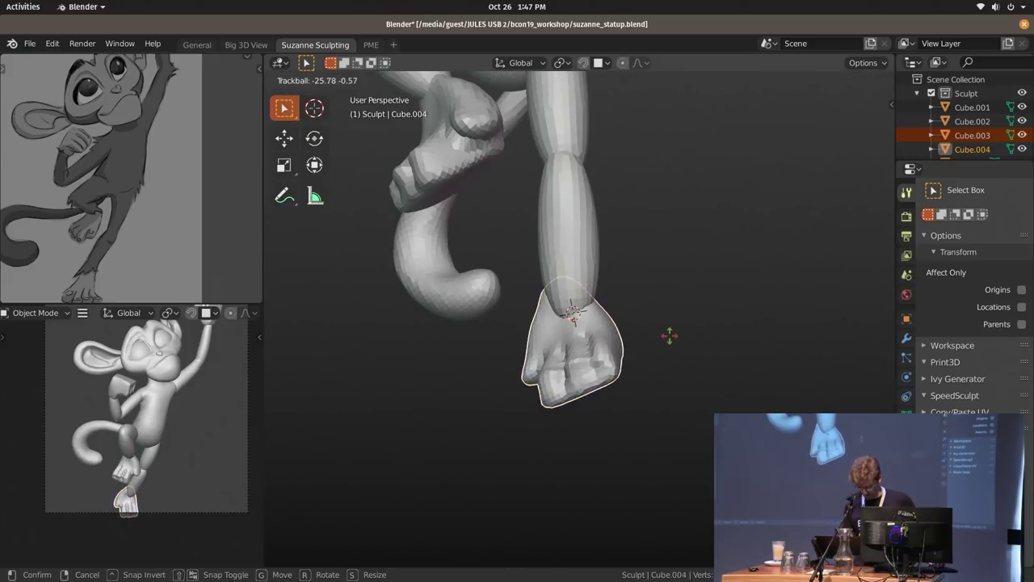
{"action": "left_click", "coordinate": [653, 349]}
Select all monkey parts and move them up about 0.8 m within the camera frame.
{"action": "middle_click_drag", "start_coordinate": [199, 411], "coordinate": [206, 483], "text": "shift"}
{"action": "key", "text": "a"}
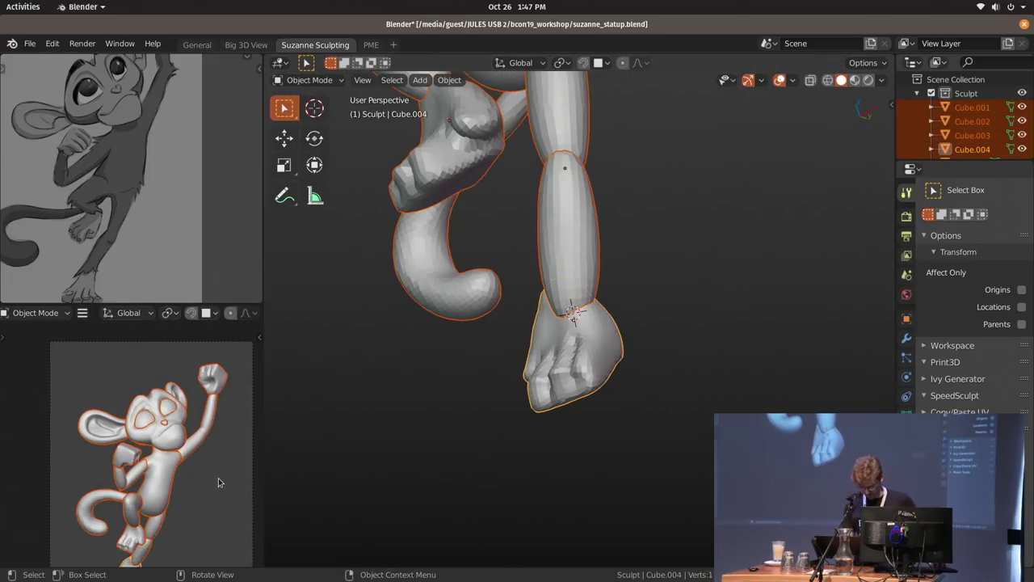
{"action": "key", "text": "g"}
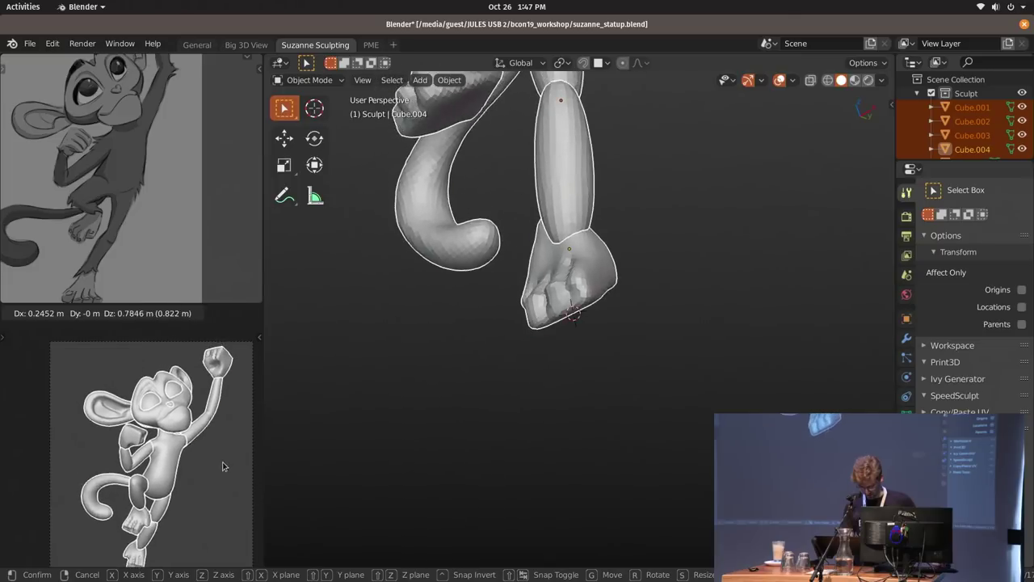
{"action": "left_click", "coordinate": [223, 461]}
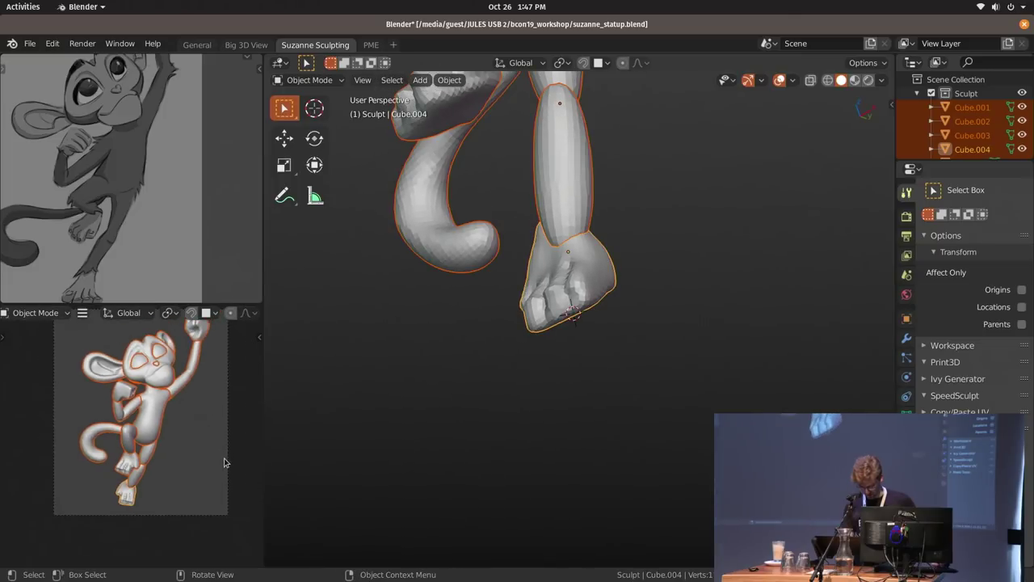
Move the whole monkey along the global Y axis to adjust its distance from the camera.
{"action": "middle_click_drag", "start_coordinate": [643, 343], "coordinate": [646, 484], "text": "shift"}
{"action": "scroll", "coordinate": [545, 318], "scroll_direction": "down", "scroll_amount": 3}
{"action": "middle_click_drag", "start_coordinate": [452, 323], "coordinate": [660, 307]}
{"action": "scroll", "coordinate": [639, 303], "scroll_direction": "down", "scroll_amount": 4}
{"action": "key", "text": "g"}
{"action": "key", "text": "y"}
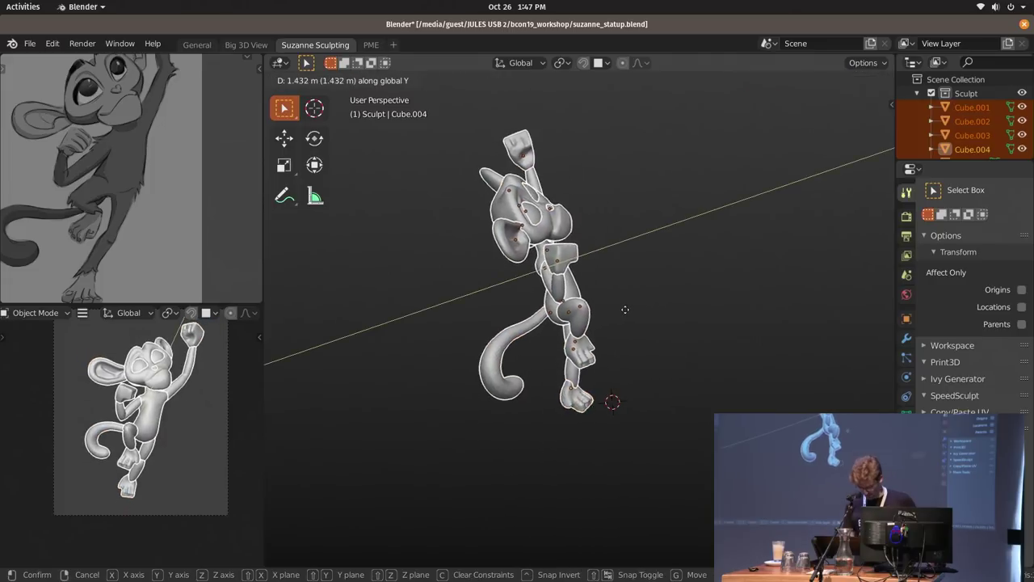
{"action": "left_click", "coordinate": [618, 316]}
Deselect everything and change the camera view's shading to display the monkey as a black silhouette.
{"action": "scroll", "coordinate": [221, 441], "scroll_direction": "up", "scroll_amount": 3}
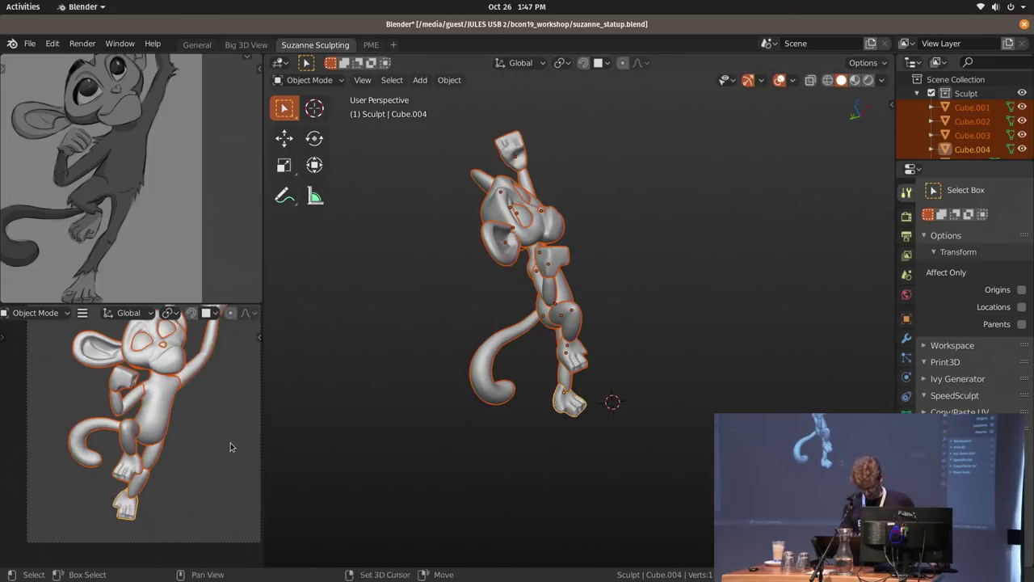
{"action": "left_click", "coordinate": [219, 473]}
{"action": "key", "text": "ctrl+a"}
{"action": "key", "text": "Escape"}
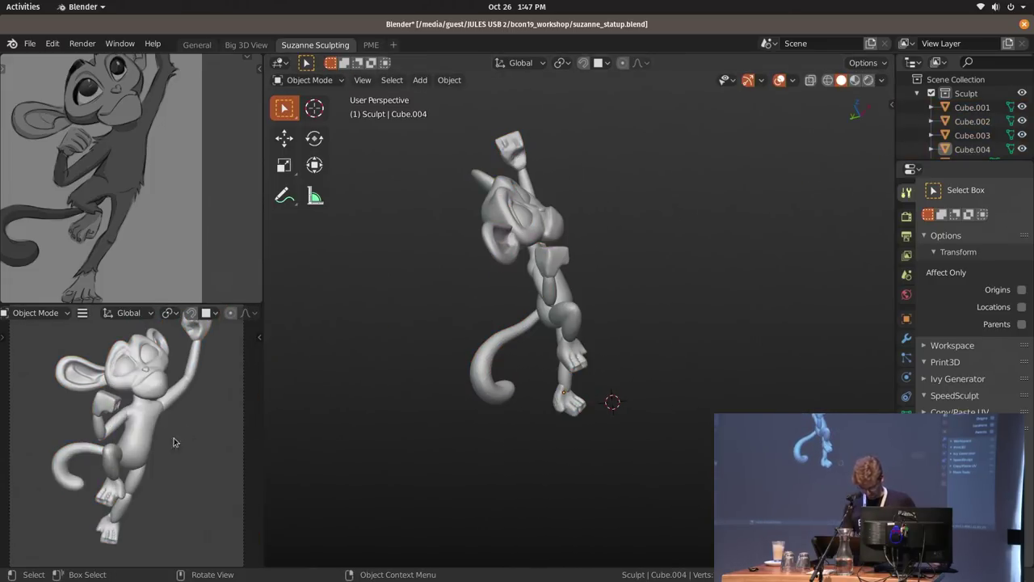
{"action": "key", "text": "shift+z"}
{"action": "left_click", "coordinate": [159, 482]}
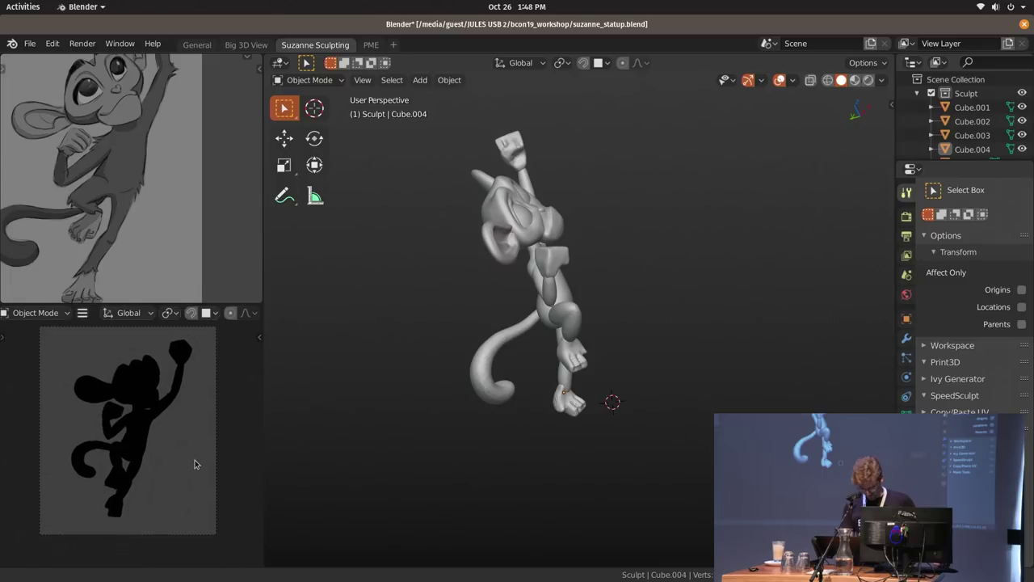
Enter Sculpt Mode on the bent leg and set the Snake Hook radius to 175 px.
{"action": "middle_click_drag", "start_coordinate": [672, 394], "coordinate": [529, 414]}
{"action": "mouse_move", "coordinate": [687, 347]}
{"action": "middle_mouse_down"}
{"action": "mouse_move", "coordinate": [608, 337]}
{"action": "mouse_move", "coordinate": [603, 287]}
{"action": "middle_mouse_up"}
{"action": "scroll", "coordinate": [604, 333], "scroll_direction": "up", "scroll_amount": 4}
{"action": "left_click", "coordinate": [570, 317]}
{"action": "scroll", "coordinate": [600, 338], "scroll_direction": "up", "scroll_amount": 2}
{"action": "scroll", "coordinate": [602, 341], "scroll_direction": "up", "scroll_amount": 1}
{"action": "key", "text": "ctrl+Tab"}
{"action": "key", "text": "f"}
{"action": "left_click", "coordinate": [601, 287]}
{"action": "key", "text": "k"}
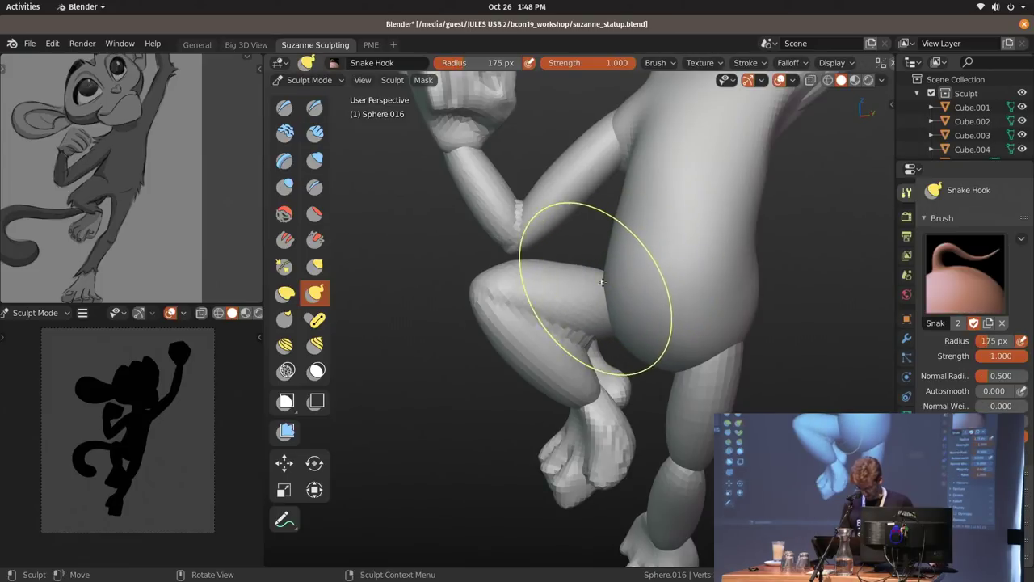
Reshape the knee of the bent leg with the Elastic Hook brush at an 84 px radius.
{"action": "middle_click_drag", "start_coordinate": [513, 304], "coordinate": [619, 304]}
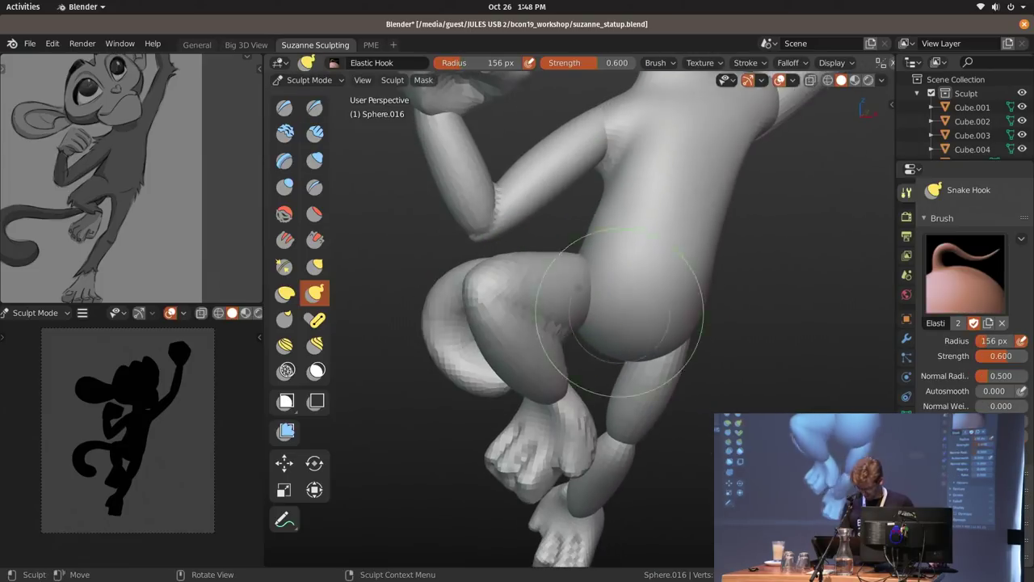
{"action": "key", "text": "f"}
{"action": "left_click", "coordinate": [599, 290]}
{"action": "middle_click_drag", "start_coordinate": [476, 275], "coordinate": [535, 317]}
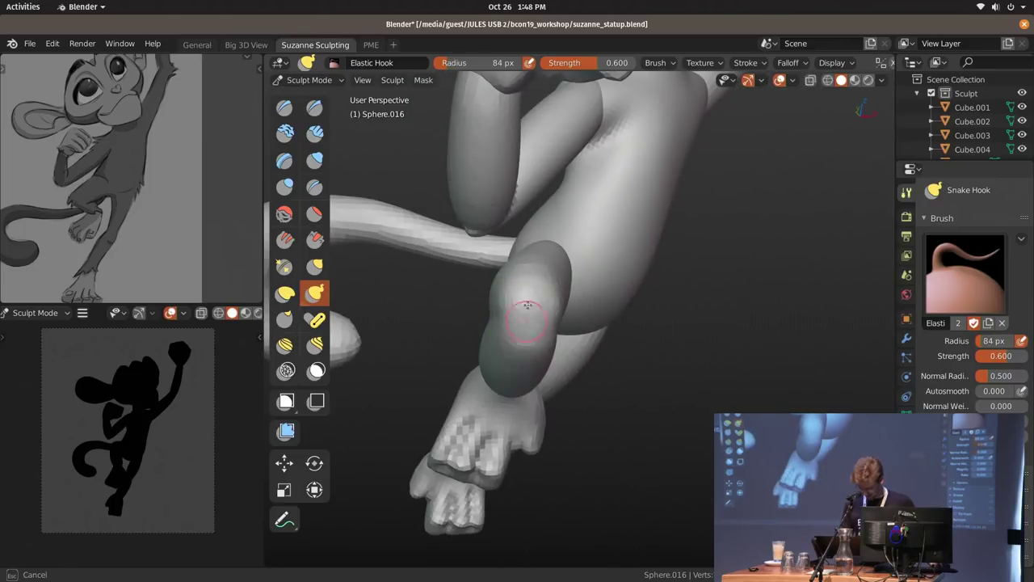
{"action": "left_click_drag", "start_coordinate": [527, 306], "coordinate": [533, 299]}
Select the raised foot and bent leg, and compare their silhouette with the full reference drawing.
{"action": "key", "text": "ctrl+Tab"}
{"action": "left_click", "coordinate": [633, 369]}
{"action": "left_click", "coordinate": [523, 345], "text": "shift"}
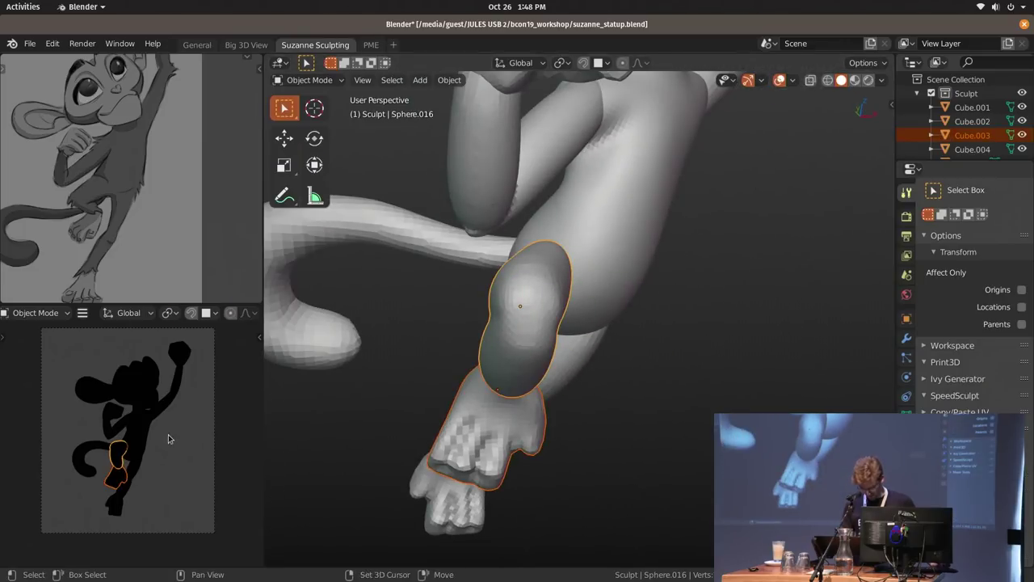
{"action": "middle_click_drag", "start_coordinate": [168, 439], "coordinate": [186, 398], "text": "shift"}
{"action": "middle_click_drag", "start_coordinate": [185, 235], "coordinate": [206, 194]}
{"action": "scroll", "coordinate": [205, 194], "scroll_direction": "down", "scroll_amount": 2}
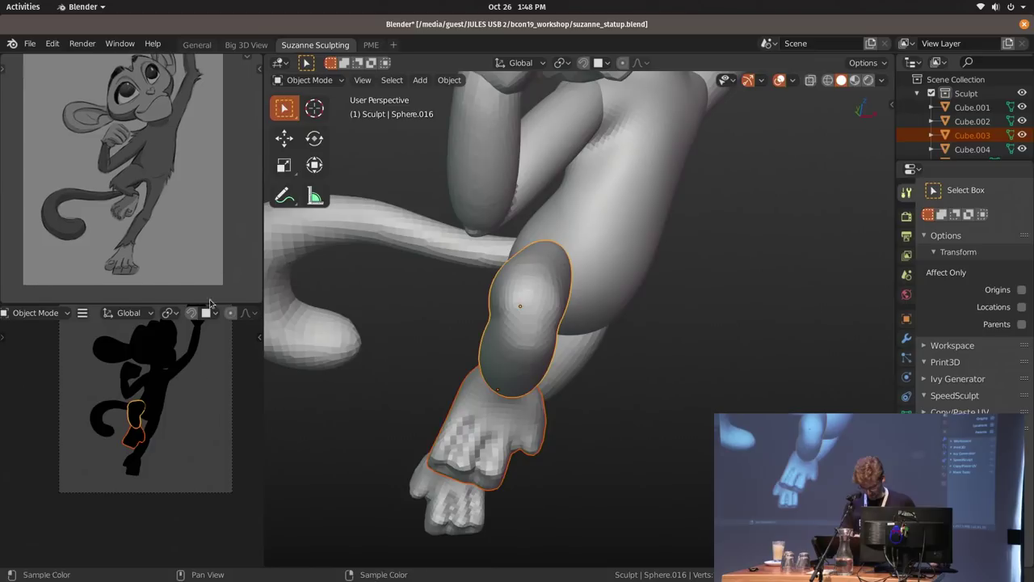
{"action": "middle_click_drag", "start_coordinate": [206, 398], "coordinate": [185, 429], "text": "shift"}
Select the tail and move and rotate it to match the placement in the reference drawing.
{"action": "left_click", "coordinate": [429, 253]}
{"action": "mouse_move", "coordinate": [429, 252]}
{"action": "middle_mouse_down"}
{"action": "mouse_move", "coordinate": [558, 273]}
{"action": "mouse_move", "coordinate": [671, 323]}
{"action": "mouse_move", "coordinate": [700, 361]}
{"action": "middle_mouse_up"}
{"action": "key", "text": "g"}
{"action": "left_click", "coordinate": [680, 352]}
{"action": "key", "text": "r"}
{"action": "left_click", "coordinate": [704, 358]}
{"action": "key", "text": "g"}
{"action": "left_click", "coordinate": [697, 350]}
Enter Sculpt Mode on the tail and bend its curl with the Elastic Hook brush at a 172 px radius.
{"action": "key", "text": "ctrl+Tab"}
{"action": "mouse_move", "coordinate": [514, 356]}
{"action": "middle_mouse_down"}
{"action": "mouse_move", "coordinate": [449, 387]}
{"action": "mouse_move", "coordinate": [482, 394]}
{"action": "middle_mouse_up"}
{"action": "left_click_drag", "start_coordinate": [479, 395], "coordinate": [469, 402]}
{"action": "left_click_drag", "start_coordinate": [468, 360], "coordinate": [464, 351]}
{"action": "key", "text": "k"}
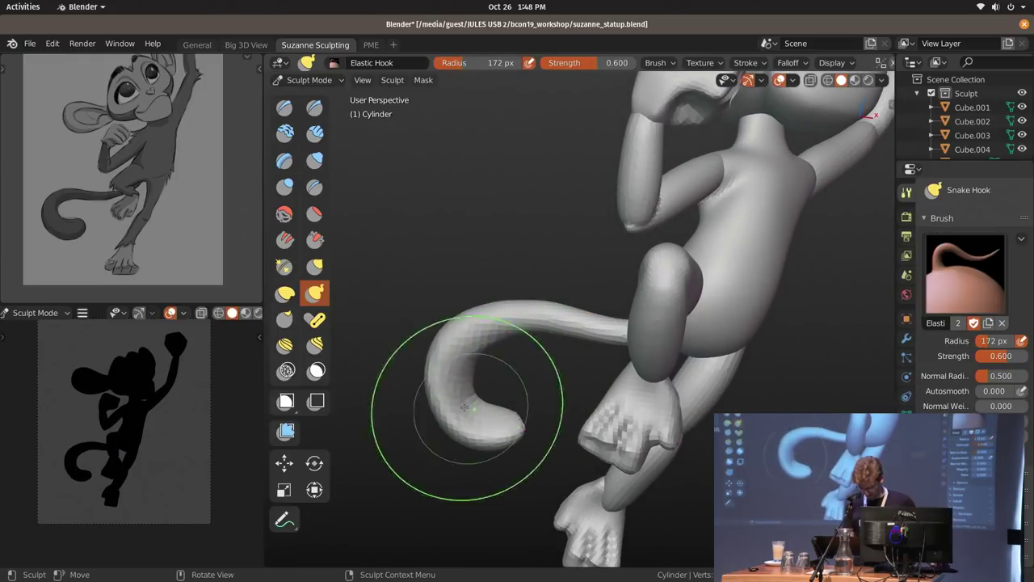
{"action": "left_click", "coordinate": [460, 369]}
Thicken the curled part of the tail with the Inflate brush and smooth its surface.
{"action": "key", "text": "i"}
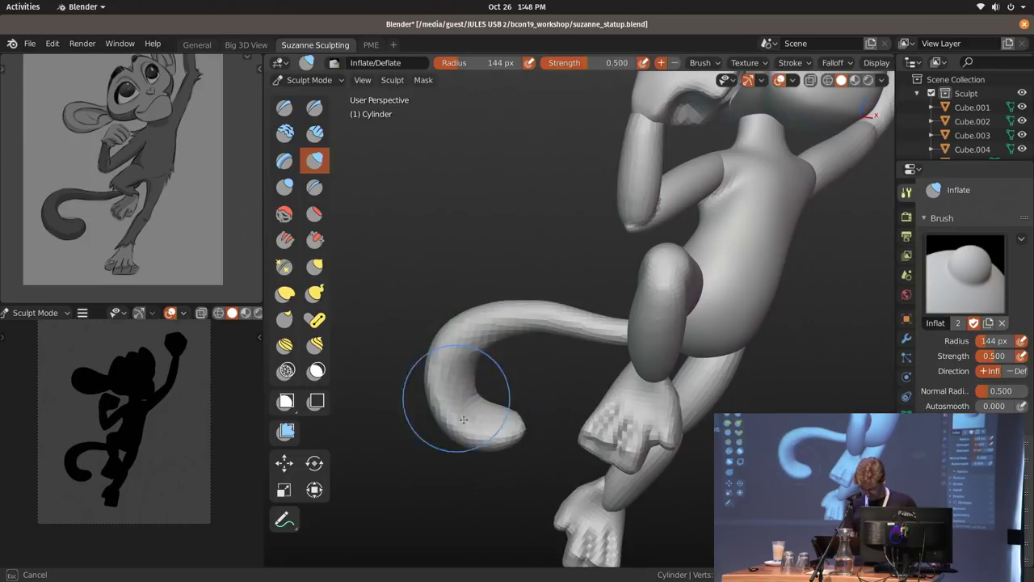
{"action": "key", "text": "f"}
{"action": "key", "text": "f"}
{"action": "mouse_move", "coordinate": [608, 312]}
{"action": "left_mouse_down", "text": "shift"}
{"action": "mouse_move", "coordinate": [615, 316]}
{"action": "mouse_move", "coordinate": [538, 446]}
{"action": "mouse_move", "coordinate": [551, 437]}
{"action": "left_mouse_up", "text": "shift"}
{"action": "key", "text": "f"}
{"action": "left_click", "coordinate": [637, 407]}
Widen the tail's curl with the Elastic Hook brush, ending with a 213 px radius.
{"action": "key", "text": "k"}
{"action": "key", "text": "f"}
{"action": "left_click", "coordinate": [426, 378]}
{"action": "middle_click_drag", "start_coordinate": [426, 379], "coordinate": [474, 367]}
{"action": "left_click_drag", "start_coordinate": [429, 390], "coordinate": [409, 405]}
{"action": "middle_click_drag", "start_coordinate": [409, 406], "coordinate": [452, 376]}
{"action": "key", "text": "f"}
{"action": "left_click", "coordinate": [427, 370]}
{"action": "left_click_drag", "start_coordinate": [427, 369], "coordinate": [420, 374]}
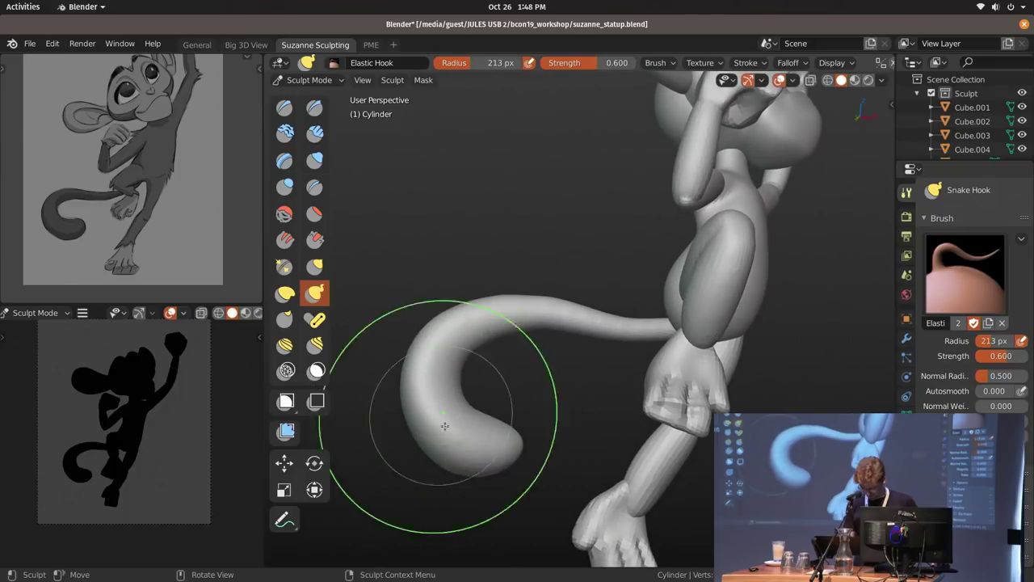
Shape the rounded tip of the tail with the Elastic Hook brush at a 106 px radius.
{"action": "key", "text": "f"}
{"action": "left_click", "coordinate": [507, 432]}
{"action": "key", "text": "f"}
{"action": "left_click", "coordinate": [499, 433]}
{"action": "left_click_drag", "start_coordinate": [489, 430], "coordinate": [507, 419]}
{"action": "mouse_move", "coordinate": [564, 341]}
{"action": "middle_mouse_down"}
{"action": "mouse_move", "coordinate": [630, 287]}
{"action": "mouse_move", "coordinate": [596, 314]}
{"action": "mouse_move", "coordinate": [664, 293]}
{"action": "mouse_move", "coordinate": [633, 356]}
{"action": "middle_mouse_up"}
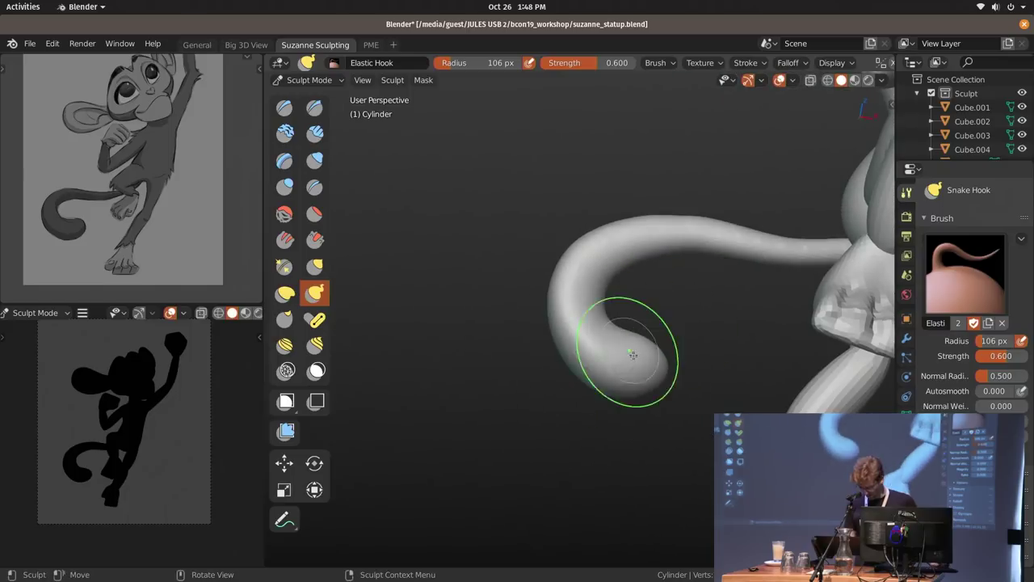
Activate the Move tool and mask the base of the tail by expanding a mask from its curled end.
{"action": "left_click", "coordinate": [316, 319]}
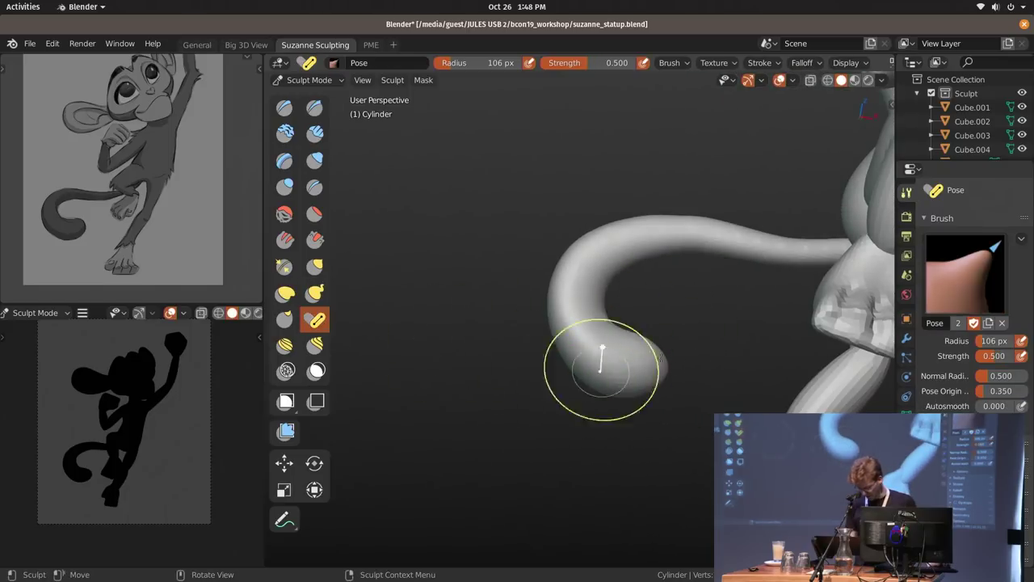
{"action": "left_click", "coordinate": [314, 463]}
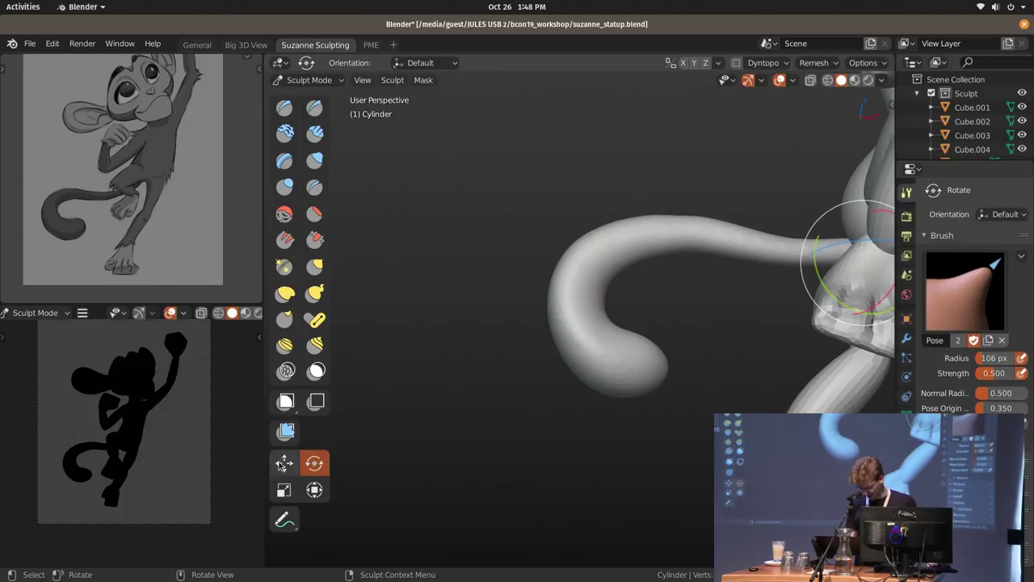
{"action": "left_click", "coordinate": [283, 463]}
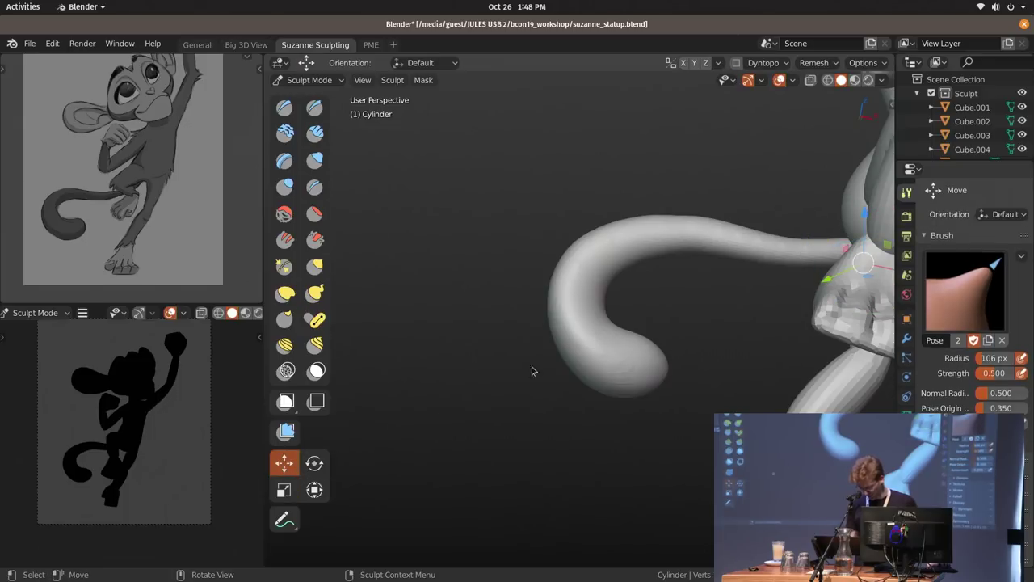
{"action": "middle_click_drag", "start_coordinate": [653, 372], "coordinate": [572, 380]}
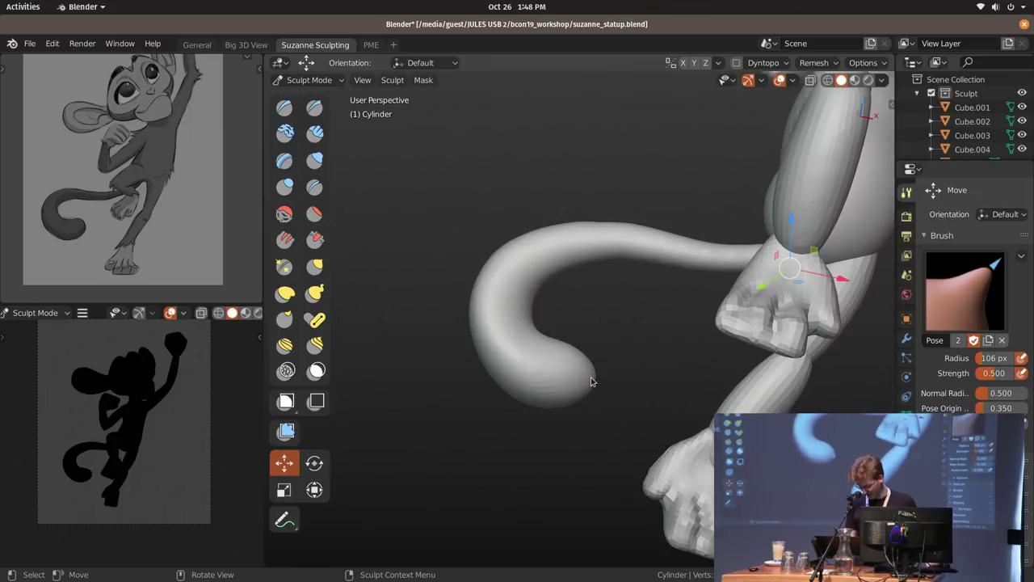
{"action": "key", "text": "shift+a"}
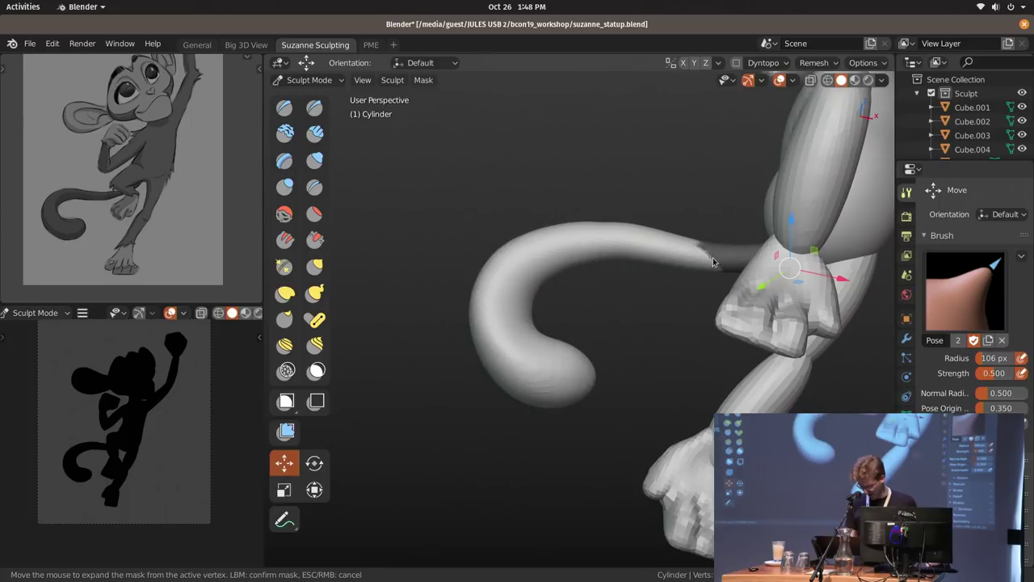
{"action": "left_click", "coordinate": [582, 267]}
{"action": "middle_click_drag", "start_coordinate": [590, 283], "coordinate": [560, 317]}
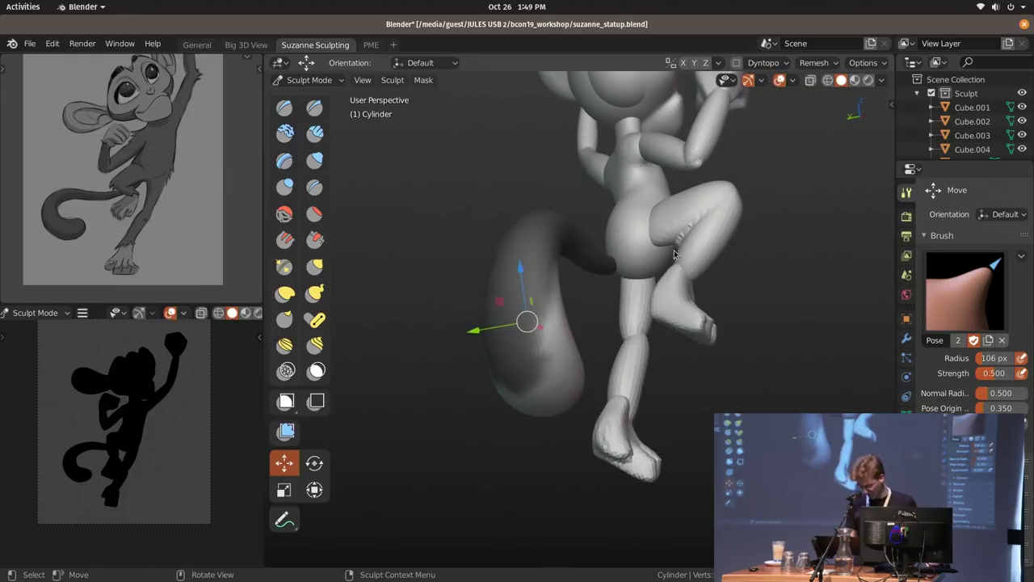
Select the raised arm in Object Mode and try rotating it about the shoulder.
{"action": "middle_click_drag", "start_coordinate": [731, 237], "coordinate": [450, 277]}
{"action": "middle_click_drag", "start_coordinate": [749, 250], "coordinate": [598, 347], "text": "shift"}
{"action": "mouse_move", "coordinate": [626, 234]}
{"action": "middle_mouse_down", "text": "shift"}
{"action": "mouse_move", "coordinate": [651, 372]}
{"action": "mouse_move", "coordinate": [622, 337]}
{"action": "mouse_move", "coordinate": [639, 361]}
{"action": "middle_mouse_up", "text": "shift"}
{"action": "key", "text": "ctrl+Tab"}
{"action": "mouse_move", "coordinate": [693, 266]}
{"action": "middle_mouse_down"}
{"action": "mouse_move", "coordinate": [643, 220]}
{"action": "mouse_move", "coordinate": [647, 266]}
{"action": "middle_mouse_up"}
{"action": "left_click", "coordinate": [644, 229]}
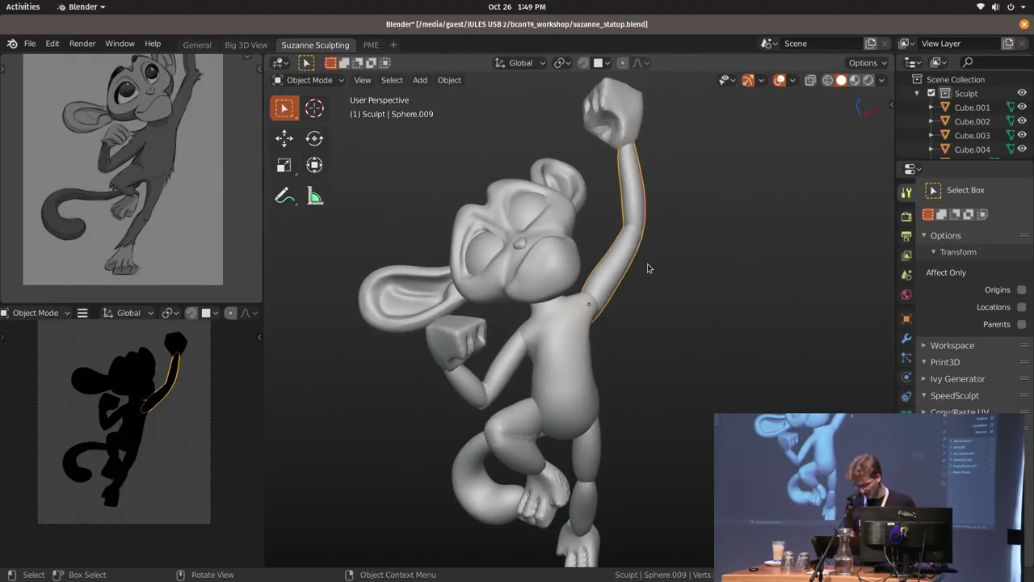
{"action": "key", "text": "r"}
{"action": "left_click", "coordinate": [665, 236]}
{"action": "middle_click_drag", "start_coordinate": [626, 311], "coordinate": [617, 293]}
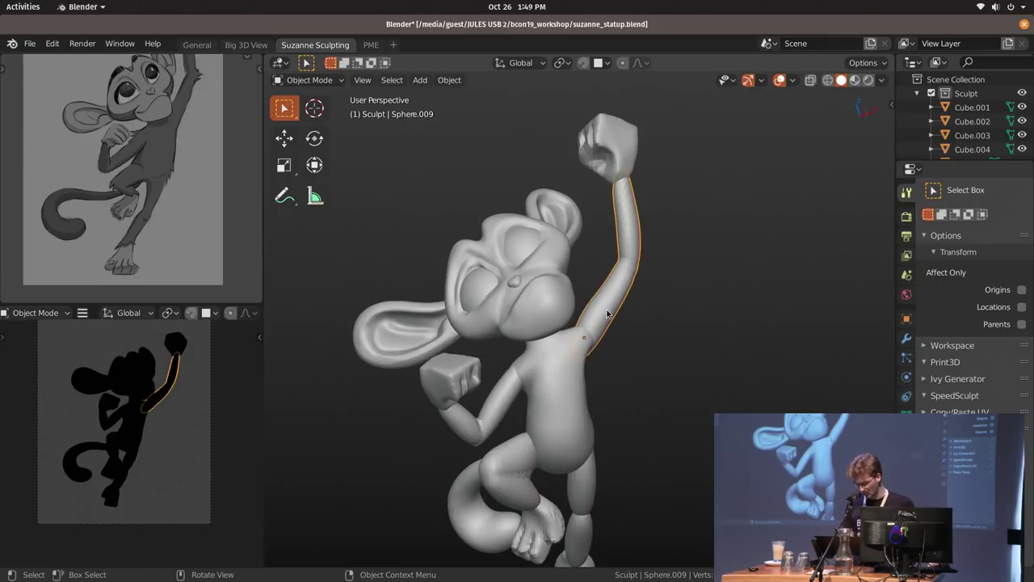
Inspect the shoulders, bent arm and torso joins from several angles, picking the bent arm and neighbouring parts.
{"action": "middle_click_drag", "start_coordinate": [495, 321], "coordinate": [520, 300], "text": "shift"}
{"action": "scroll", "coordinate": [612, 261], "scroll_direction": "up", "scroll_amount": 2}
{"action": "middle_click_drag", "start_coordinate": [669, 190], "coordinate": [693, 171]}
{"action": "left_click", "coordinate": [668, 307]}
{"action": "middle_click_drag", "start_coordinate": [667, 306], "coordinate": [579, 331]}
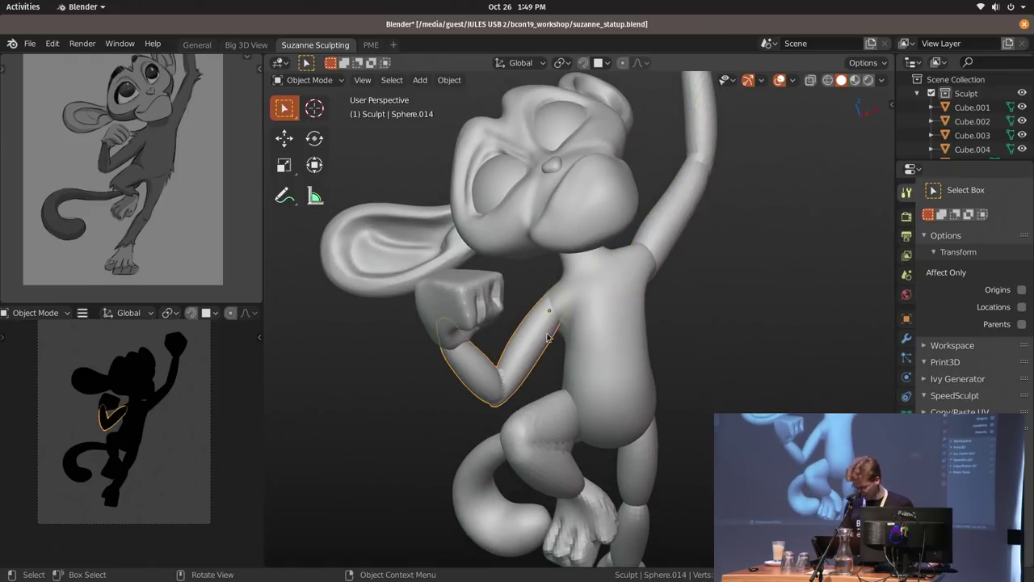
{"action": "left_click", "coordinate": [610, 315], "text": "shift"}
{"action": "left_click", "coordinate": [662, 246], "text": "shift"}
{"action": "middle_click_drag", "start_coordinate": [680, 222], "coordinate": [625, 243]}
Select the raised fist, then move and rotate it to sit better on the wrist.
{"action": "left_click", "coordinate": [662, 226]}
{"action": "key", "text": "g"}
{"action": "left_click", "coordinate": [645, 240]}
{"action": "key", "text": "r"}
{"action": "left_click", "coordinate": [648, 241]}
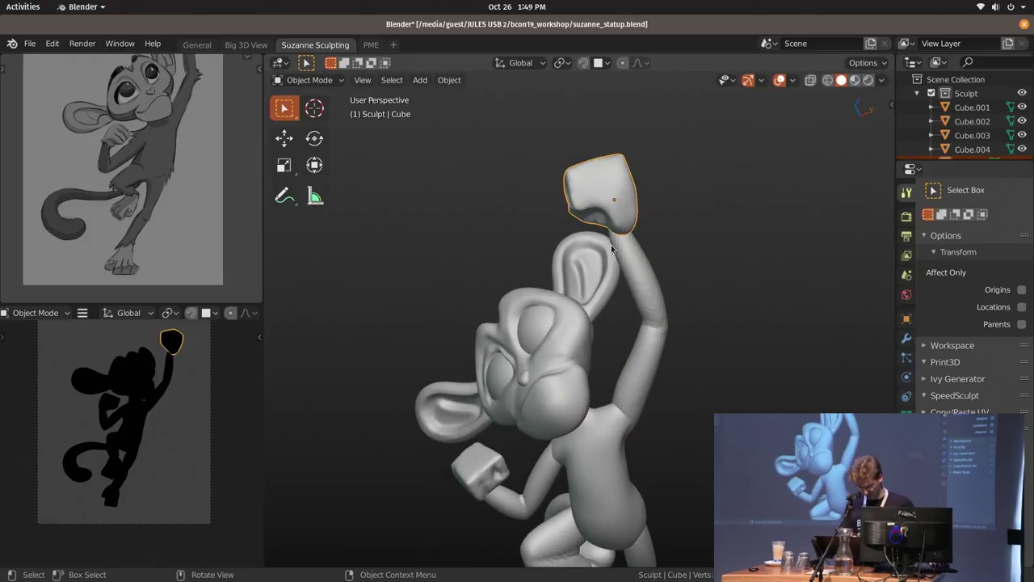
Compare the raised fist and arm with the reference drawing and the silhouette from several angles.
{"action": "middle_click_drag", "start_coordinate": [212, 378], "coordinate": [219, 379], "text": "shift"}
{"action": "middle_click_drag", "start_coordinate": [640, 278], "coordinate": [728, 273]}
{"action": "mouse_move", "coordinate": [196, 235]}
{"action": "middle_mouse_down", "text": "shift"}
{"action": "mouse_move", "coordinate": [197, 267]}
{"action": "mouse_move", "coordinate": [199, 228]}
{"action": "middle_mouse_up", "text": "shift"}
{"action": "mouse_move", "coordinate": [643, 263]}
{"action": "middle_mouse_down"}
{"action": "mouse_move", "coordinate": [718, 267]}
{"action": "mouse_move", "coordinate": [694, 310]}
{"action": "mouse_move", "coordinate": [625, 315]}
{"action": "middle_mouse_up"}
{"action": "key", "text": "alt+space"}
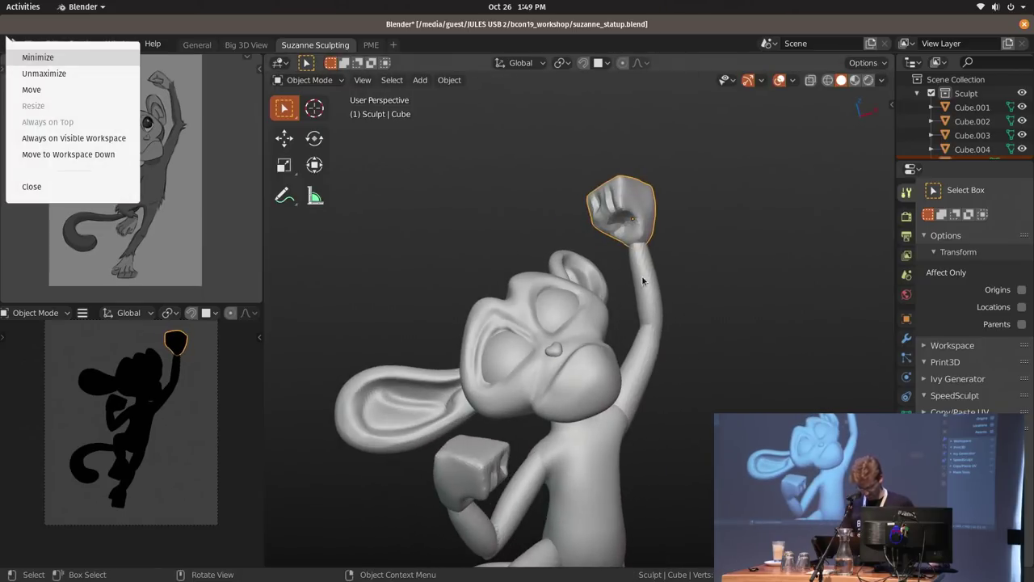
{"action": "key", "text": "Escape"}
{"action": "middle_click_drag", "start_coordinate": [700, 282], "coordinate": [685, 330]}
Select the head, enter Sculpt Mode and pull the form between the eyes with the Elastic Hook brush.
{"action": "left_click", "coordinate": [612, 243]}
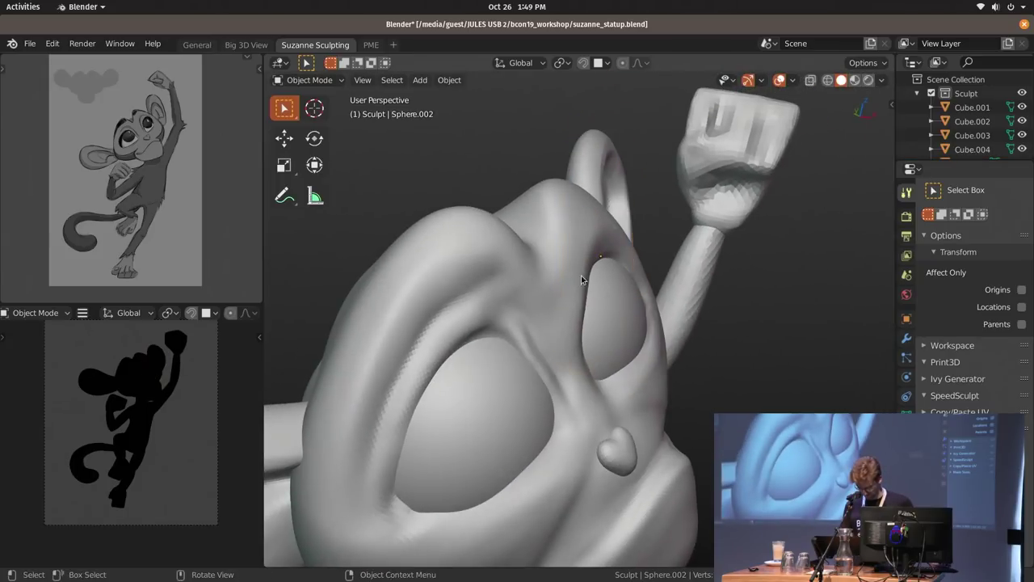
{"action": "left_click", "coordinate": [582, 280]}
{"action": "middle_click_drag", "start_coordinate": [582, 279], "coordinate": [626, 291]}
{"action": "key", "text": "ctrl+Tab"}
{"action": "key", "text": "f"}
{"action": "key", "text": "Escape"}
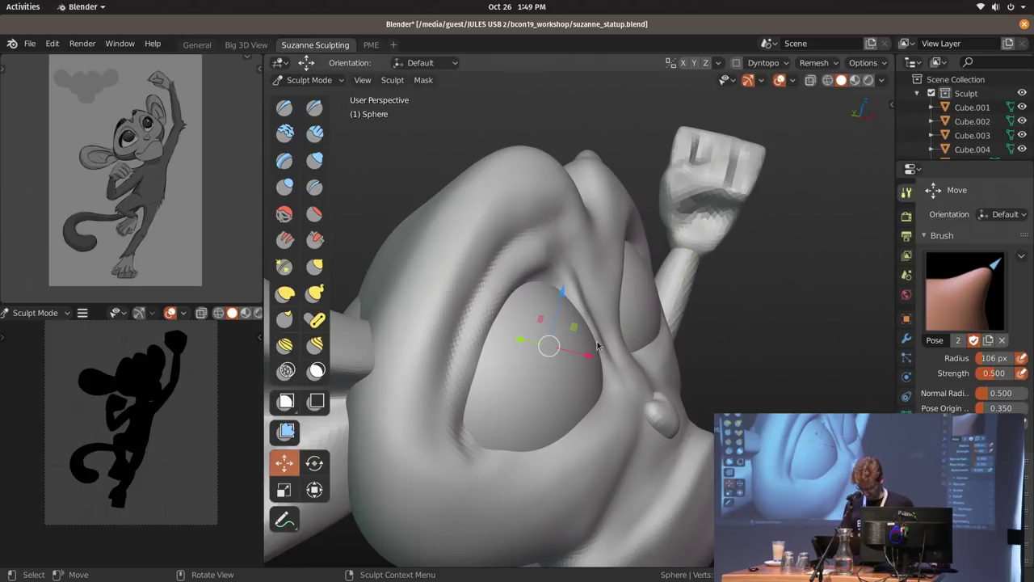
{"action": "left_click", "coordinate": [314, 292]}
{"action": "left_click_drag", "start_coordinate": [615, 262], "coordinate": [577, 265]}
Reshape the inner rim of the bent-arm-side eye socket with the Elastic Hook brush, adjusting the radius between strokes.
{"action": "middle_click_drag", "start_coordinate": [563, 273], "coordinate": [461, 323]}
{"action": "middle_click_drag", "start_coordinate": [461, 323], "coordinate": [533, 314]}
{"action": "mouse_move", "coordinate": [533, 314]}
{"action": "middle_mouse_down"}
{"action": "mouse_move", "coordinate": [563, 260]}
{"action": "mouse_move", "coordinate": [552, 279]}
{"action": "middle_mouse_up"}
{"action": "middle_click_drag", "start_coordinate": [552, 279], "coordinate": [579, 353], "text": "ctrl"}
{"action": "left_click_drag", "start_coordinate": [574, 352], "coordinate": [557, 360]}
{"action": "key", "text": "f"}
{"action": "left_click", "coordinate": [572, 372]}
{"action": "left_click_drag", "start_coordinate": [565, 412], "coordinate": [550, 420]}
Smooth the rim and brow fold of the bent-arm-side eye socket with the Smooth brush at strength 1.000.
{"action": "mouse_move", "coordinate": [577, 370]}
{"action": "middle_mouse_down", "text": "shift"}
{"action": "mouse_move", "coordinate": [580, 353]}
{"action": "mouse_move", "coordinate": [656, 316]}
{"action": "middle_mouse_up", "text": "shift"}
{"action": "key", "text": "f"}
{"action": "left_click", "coordinate": [649, 316]}
{"action": "mouse_move", "coordinate": [568, 209]}
{"action": "middle_mouse_down"}
{"action": "mouse_move", "coordinate": [658, 221]}
{"action": "mouse_move", "coordinate": [640, 250]}
{"action": "middle_mouse_up"}
{"action": "key", "text": "f"}
{"action": "left_click", "coordinate": [630, 250]}
{"action": "key", "text": "shift+s"}
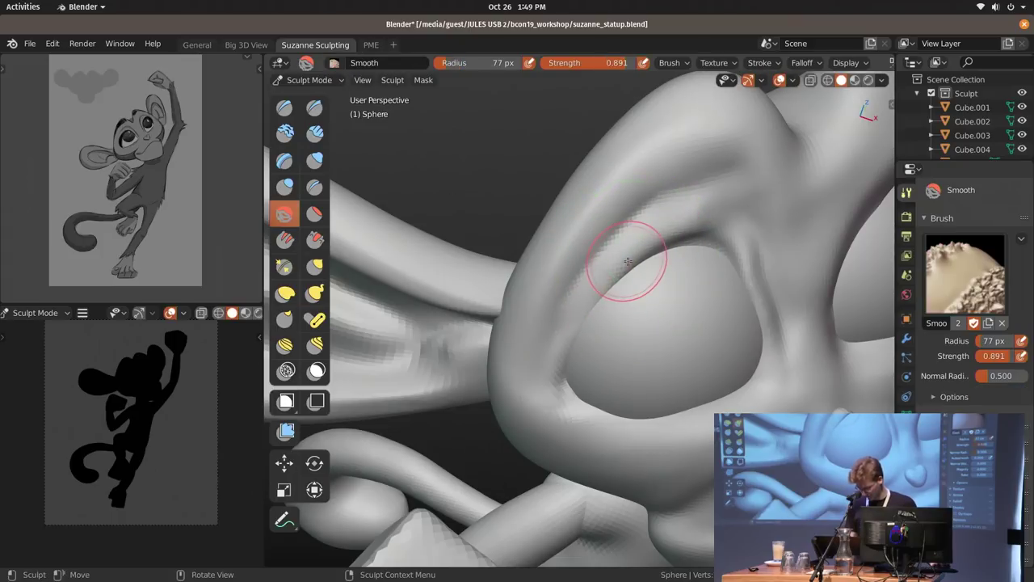
{"action": "key", "text": "shift+f"}
{"action": "left_click", "coordinate": [648, 267]}
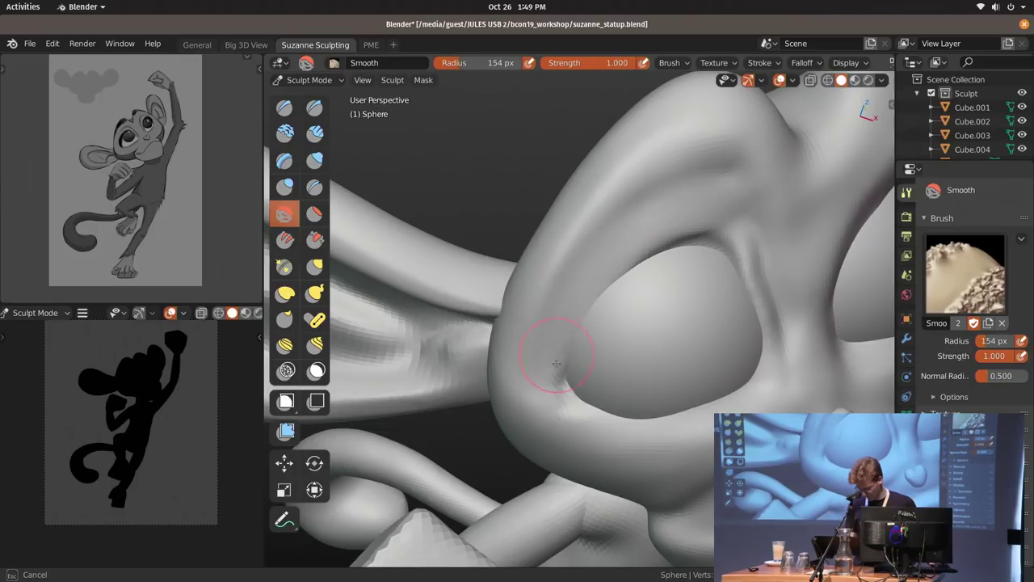
{"action": "mouse_move", "coordinate": [739, 220]}
{"action": "middle_mouse_down"}
{"action": "mouse_move", "coordinate": [670, 219]}
{"action": "mouse_move", "coordinate": [732, 264]}
{"action": "mouse_move", "coordinate": [614, 230]}
{"action": "middle_mouse_up"}
{"action": "left_click_drag", "start_coordinate": [605, 213], "coordinate": [540, 234]}
{"action": "middle_click_drag", "start_coordinate": [501, 437], "coordinate": [601, 220]}
Define the brow crease around the bent-arm-side eye with the Draw Sharp brush, ending at a 106 px radius.
{"action": "key", "text": "alt+x"}
{"action": "key", "text": "f"}
{"action": "left_click", "coordinate": [568, 220]}
{"action": "key", "text": "f"}
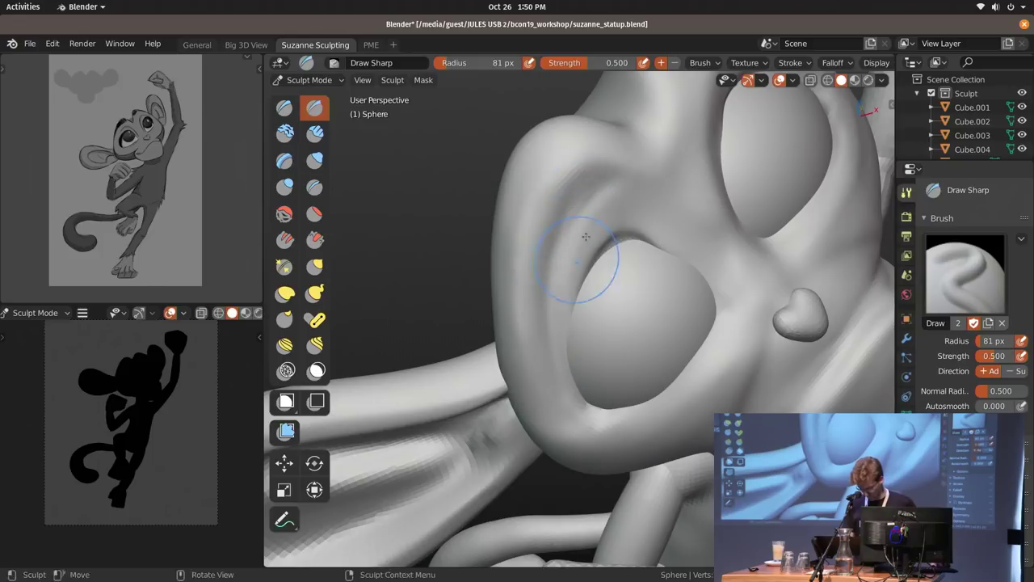
{"action": "mouse_move", "coordinate": [618, 185]}
{"action": "middle_mouse_down"}
{"action": "mouse_move", "coordinate": [788, 384]}
{"action": "mouse_move", "coordinate": [687, 384]}
{"action": "mouse_move", "coordinate": [686, 231]}
{"action": "middle_mouse_up"}
{"action": "left_click_drag", "start_coordinate": [715, 278], "coordinate": [701, 312]}
{"action": "key", "text": "f"}
{"action": "left_click", "coordinate": [705, 294]}
{"action": "left_click_drag", "start_coordinate": [737, 207], "coordinate": [699, 322]}
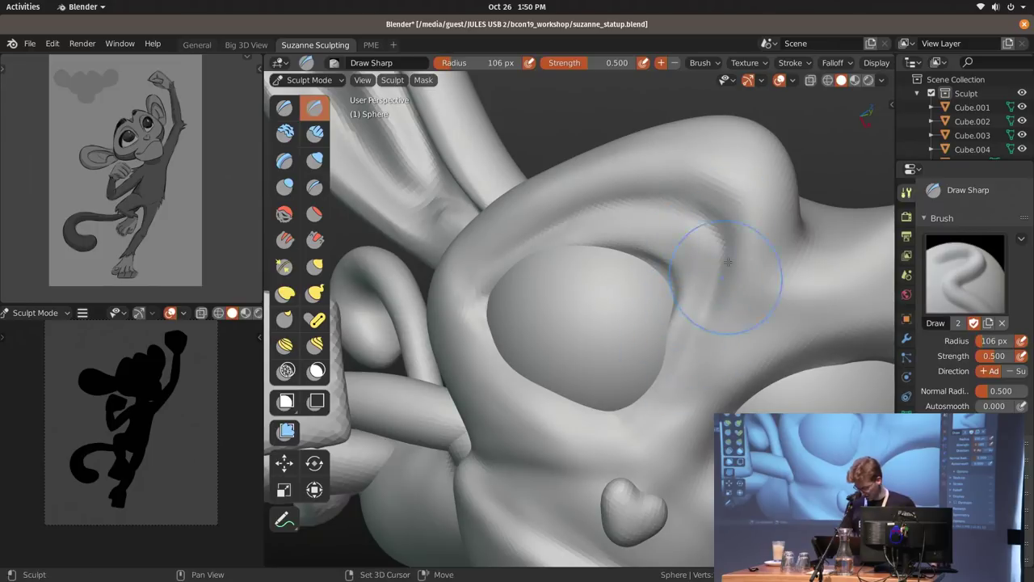
Reshape the inner corner and brow of the bent-arm-side eye with the Elastic Hook brush, ending at a 109 px radius.
{"action": "key", "text": "k"}
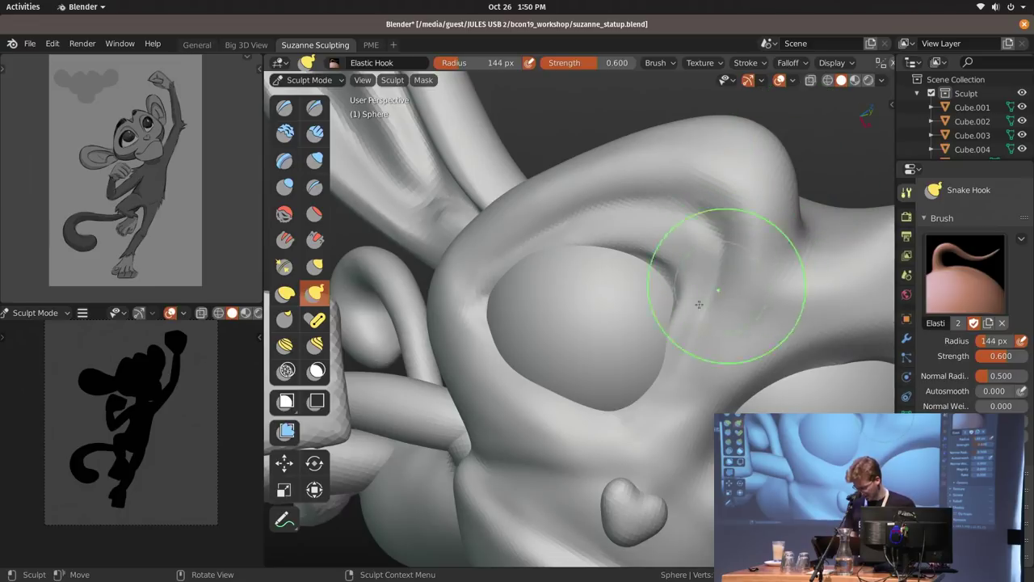
{"action": "mouse_move", "coordinate": [670, 334]}
{"action": "middle_mouse_down"}
{"action": "mouse_move", "coordinate": [600, 327]}
{"action": "mouse_move", "coordinate": [673, 319]}
{"action": "middle_mouse_up"}
{"action": "key", "text": "f"}
{"action": "left_click", "coordinate": [647, 320]}
{"action": "left_click_drag", "start_coordinate": [639, 332], "coordinate": [643, 315]}
{"action": "key", "text": "f"}
{"action": "left_click", "coordinate": [690, 252]}
{"action": "left_click_drag", "start_coordinate": [703, 254], "coordinate": [724, 219]}
Smooth the crease at the inner eye corner and the upper lid of the bent-arm-side eye.
{"action": "middle_click_drag", "start_coordinate": [721, 201], "coordinate": [716, 237]}
{"action": "left_click_drag", "start_coordinate": [712, 236], "coordinate": [702, 277], "text": "shift"}
{"action": "middle_click_drag", "start_coordinate": [767, 245], "coordinate": [677, 192]}
{"action": "left_click_drag", "start_coordinate": [616, 202], "coordinate": [611, 179], "text": "shift"}
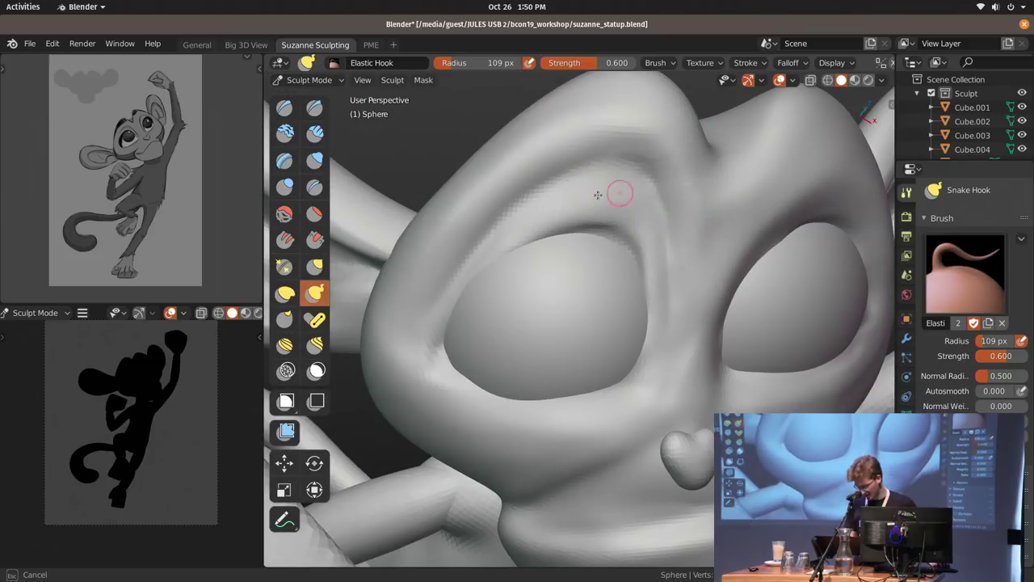
Enlarge the brush to a 147 px radius and smooth the brow above the raised-arm-side eye.
{"action": "middle_click_drag", "start_coordinate": [580, 215], "coordinate": [597, 207]}
{"action": "key", "text": "f"}
{"action": "left_click", "coordinate": [579, 204]}
{"action": "key", "text": "f"}
{"action": "left_click", "coordinate": [599, 212]}
{"action": "middle_click_drag", "start_coordinate": [656, 194], "coordinate": [706, 223]}
{"action": "left_click_drag", "start_coordinate": [664, 244], "coordinate": [661, 220], "text": "shift"}
{"action": "middle_click_drag", "start_coordinate": [680, 206], "coordinate": [647, 202]}
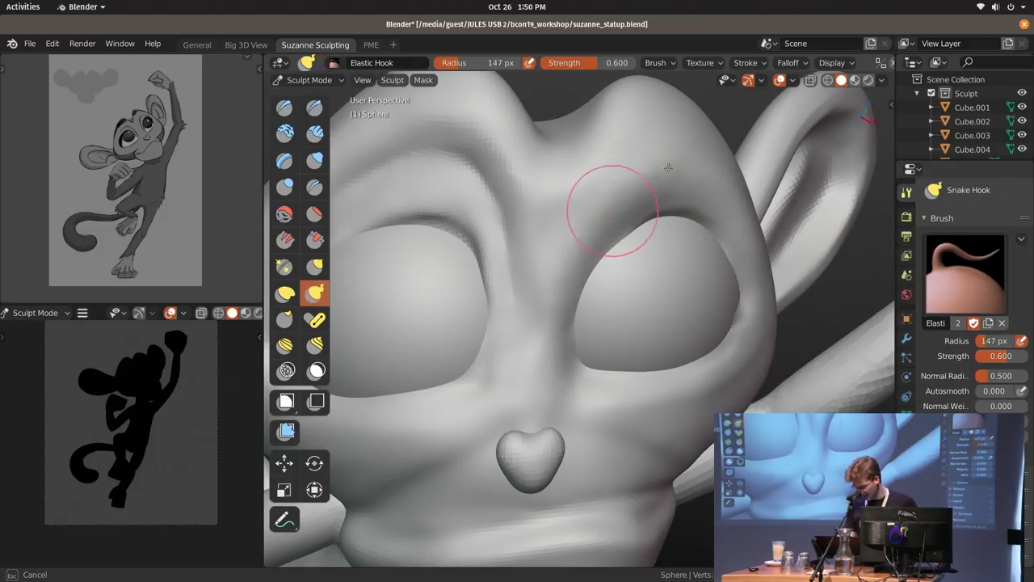
{"action": "mouse_move", "coordinate": [720, 201]}
{"action": "middle_mouse_down"}
{"action": "mouse_move", "coordinate": [651, 233]}
{"action": "mouse_move", "coordinate": [783, 255]}
{"action": "middle_mouse_up"}
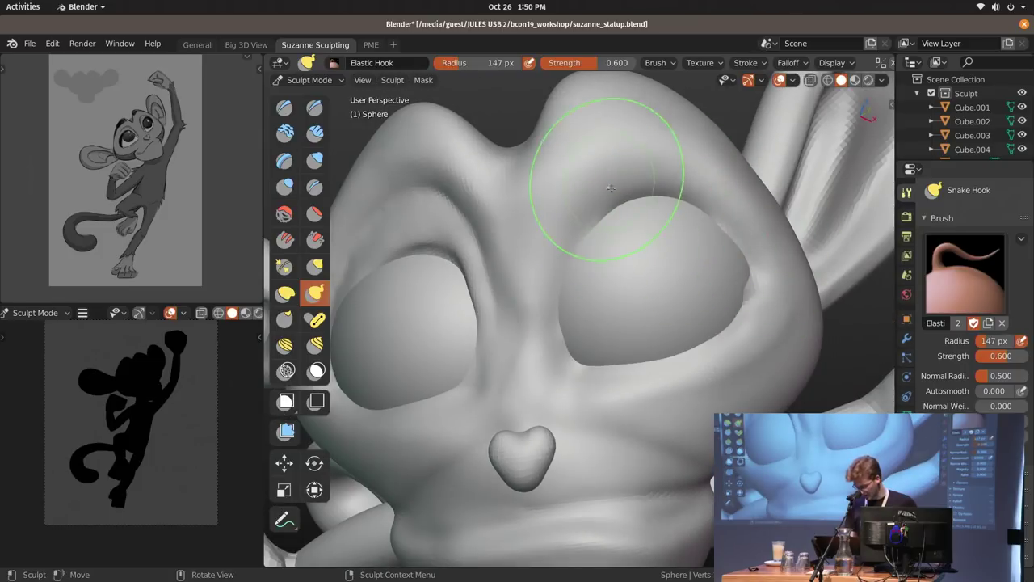
Carve the crease from the raised-arm-side brow down beside the nose bridge with the Draw Sharp brush, ending at a 97 px radius.
{"action": "key", "text": "alt+x"}
{"action": "key", "text": "f"}
{"action": "left_click", "coordinate": [581, 177]}
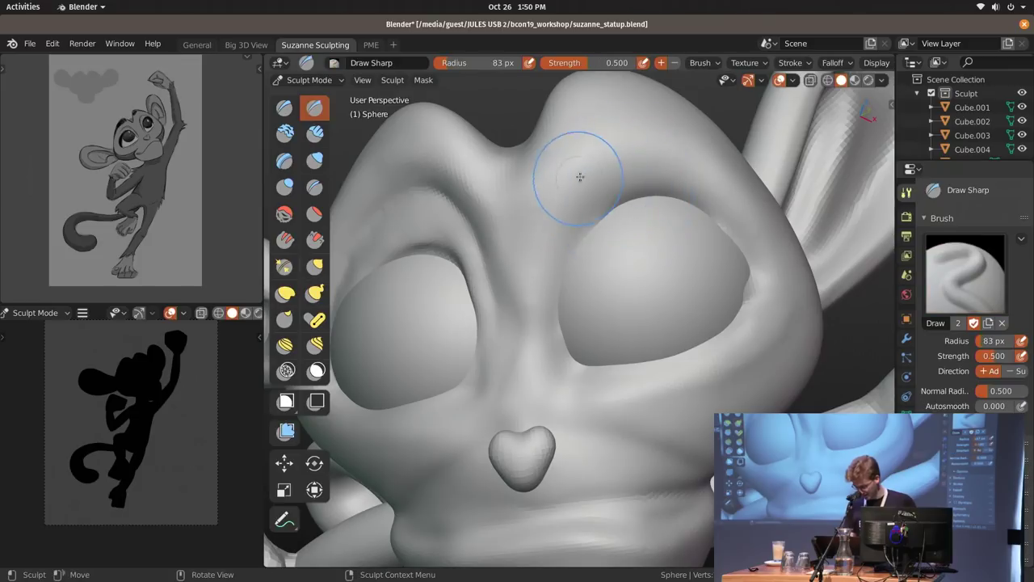
{"action": "left_click_drag", "start_coordinate": [552, 346], "coordinate": [552, 356]}
{"action": "middle_click_drag", "start_coordinate": [537, 339], "coordinate": [570, 267]}
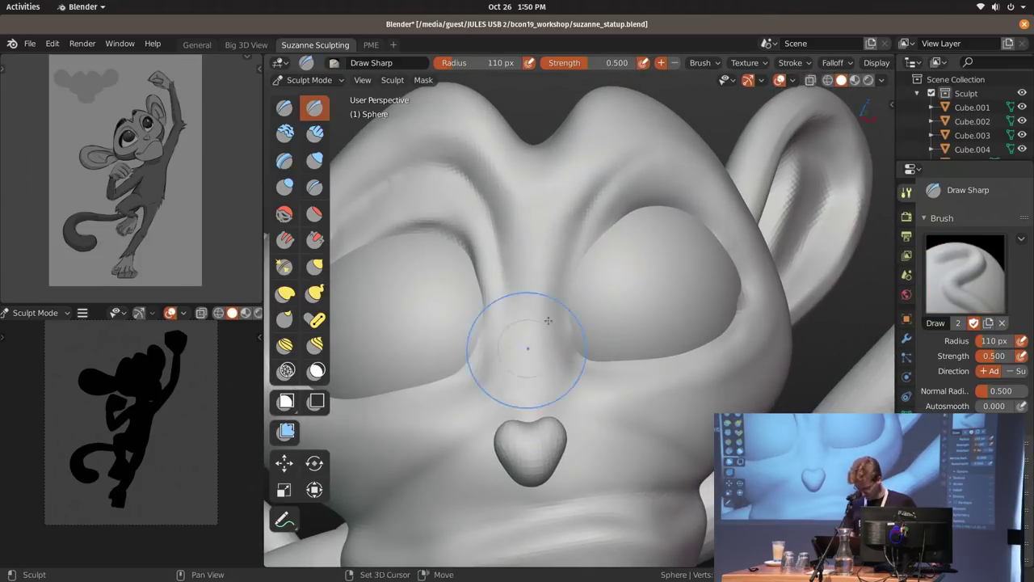
{"action": "left_click_drag", "start_coordinate": [606, 189], "coordinate": [565, 295], "text": "ctrl"}
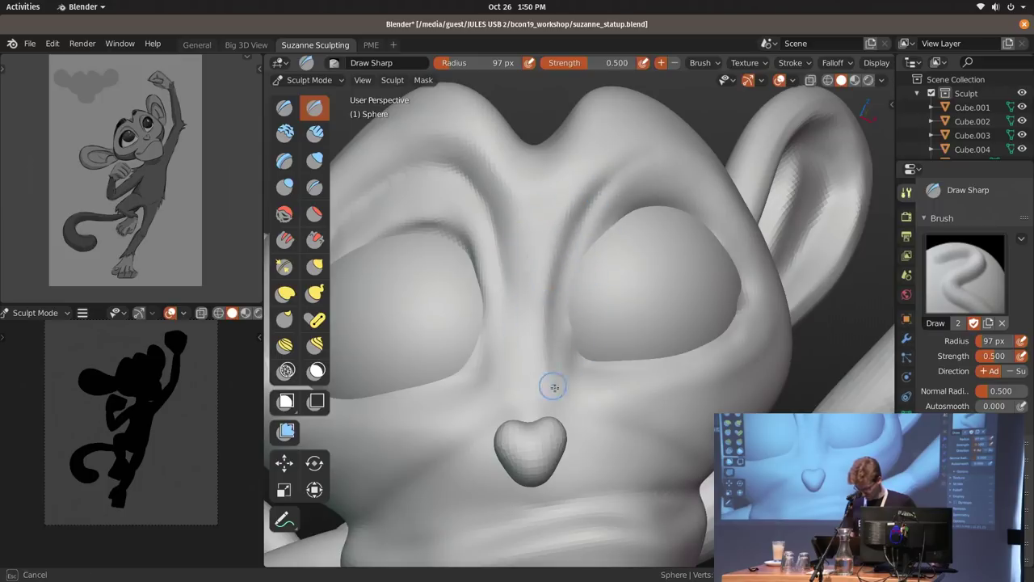
{"action": "left_click_drag", "start_coordinate": [532, 338], "coordinate": [535, 345], "text": "ctrl"}
{"action": "middle_click_drag", "start_coordinate": [560, 355], "coordinate": [564, 412], "text": "ctrl"}
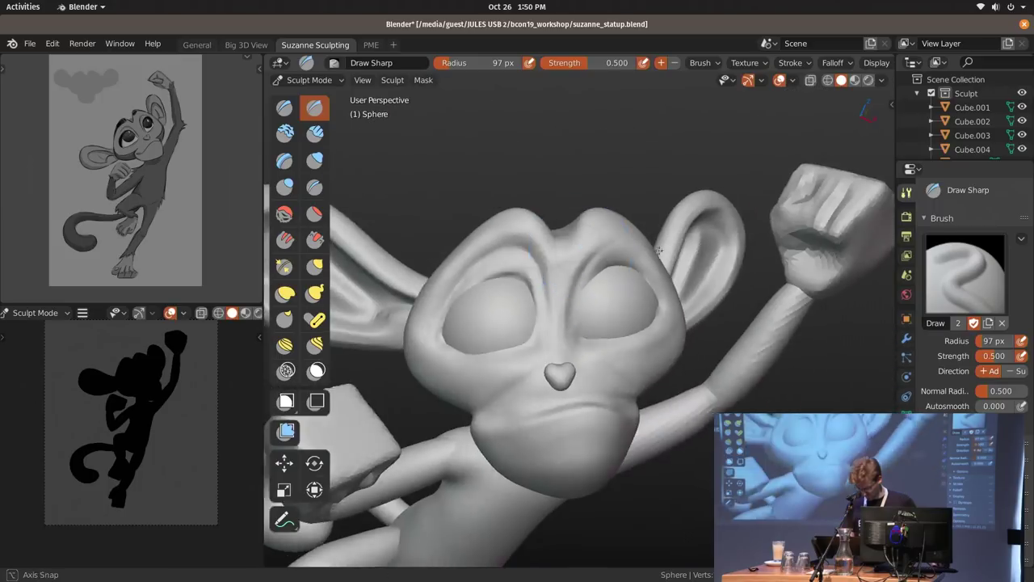
Adjust the brow and upper lid shapes around the eyes with the Elastic Hook brush.
{"action": "middle_click_drag", "start_coordinate": [566, 323], "coordinate": [620, 263]}
{"action": "middle_click_drag", "start_coordinate": [619, 356], "coordinate": [605, 312], "text": "ctrl"}
{"action": "key", "text": "k"}
{"action": "middle_click_drag", "start_coordinate": [606, 254], "coordinate": [621, 261]}
{"action": "left_click_drag", "start_coordinate": [612, 258], "coordinate": [633, 261]}
{"action": "middle_click_drag", "start_coordinate": [688, 266], "coordinate": [549, 260]}
{"action": "left_click_drag", "start_coordinate": [543, 265], "coordinate": [559, 263]}
{"action": "key", "text": "f"}
{"action": "left_click", "coordinate": [570, 204]}
Build up the brow above the raised-arm-side eye with the Clay Strips and Draw brushes.
{"action": "mouse_move", "coordinate": [576, 235]}
{"action": "middle_mouse_down"}
{"action": "mouse_move", "coordinate": [671, 277]}
{"action": "mouse_move", "coordinate": [715, 278]}
{"action": "middle_mouse_up"}
{"action": "key", "text": "c"}
{"action": "key", "text": "f"}
{"action": "left_click", "coordinate": [633, 247]}
{"action": "left_click_drag", "start_coordinate": [631, 202], "coordinate": [589, 294]}
{"action": "middle_click_drag", "start_coordinate": [614, 256], "coordinate": [643, 245]}
{"action": "key", "text": "x"}
{"action": "left_click_drag", "start_coordinate": [651, 191], "coordinate": [612, 251]}
Leave the head sculpt, select the raised-arm-side eyeball and enter Sculpt Mode on it.
{"action": "key", "text": "ctrl+Tab"}
{"action": "mouse_move", "coordinate": [612, 256]}
{"action": "middle_mouse_down"}
{"action": "mouse_move", "coordinate": [667, 279]}
{"action": "mouse_move", "coordinate": [631, 302]}
{"action": "mouse_move", "coordinate": [637, 267]}
{"action": "mouse_move", "coordinate": [625, 349]}
{"action": "middle_mouse_up"}
{"action": "left_click", "coordinate": [610, 274]}
{"action": "left_click", "coordinate": [677, 276]}
{"action": "key", "text": "shift+z"}
{"action": "key", "text": "shift+z"}
{"action": "key", "text": "ctrl+Tab"}
{"action": "left_click", "coordinate": [616, 277]}
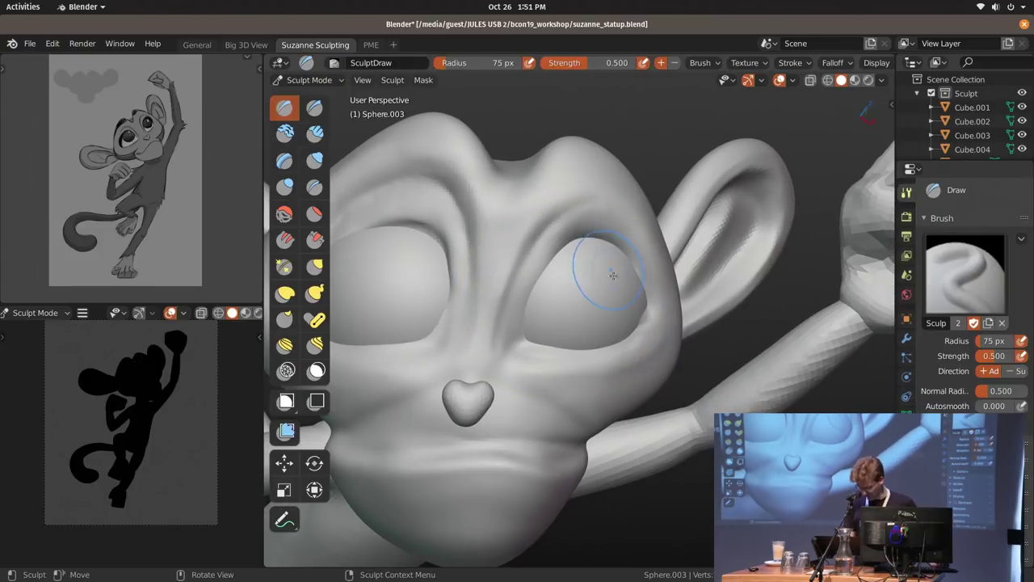
Try masking an iris shape on the upper part of the raised-arm-side eyeball with the Mask brush at a 139 px radius.
{"action": "middle_click_drag", "start_coordinate": [613, 271], "coordinate": [595, 272]}
{"action": "key", "text": "c"}
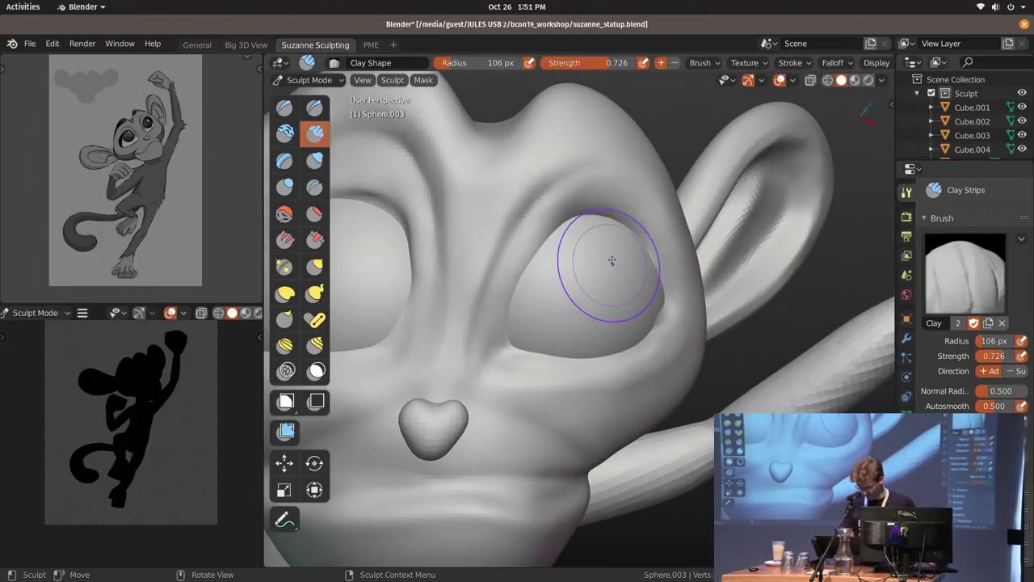
{"action": "key", "text": "m"}
{"action": "mouse_move", "coordinate": [625, 236]}
{"action": "left_mouse_down"}
{"action": "mouse_move", "coordinate": [632, 279]}
{"action": "mouse_move", "coordinate": [598, 243]}
{"action": "mouse_move", "coordinate": [612, 257]}
{"action": "left_mouse_up"}
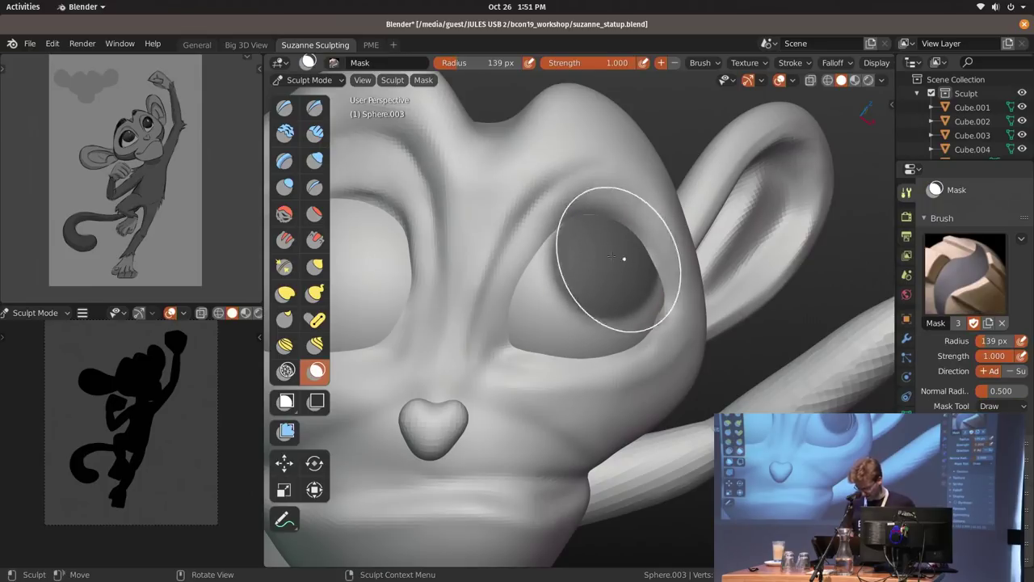
View the masked eye through the camera, then zoom the silhouette viewport onto the head and show it in solid shading.
{"action": "middle_click_drag", "start_coordinate": [519, 373], "coordinate": [665, 369], "text": "ctrl"}
{"action": "key", "text": "grave"}
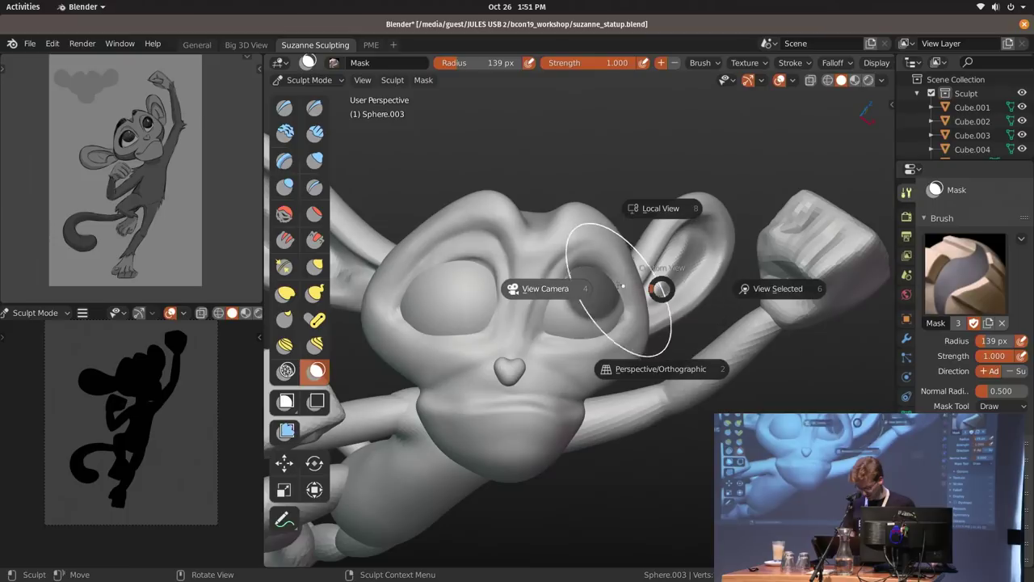
{"action": "left_click", "coordinate": [616, 300]}
{"action": "key", "text": "KP_0"}
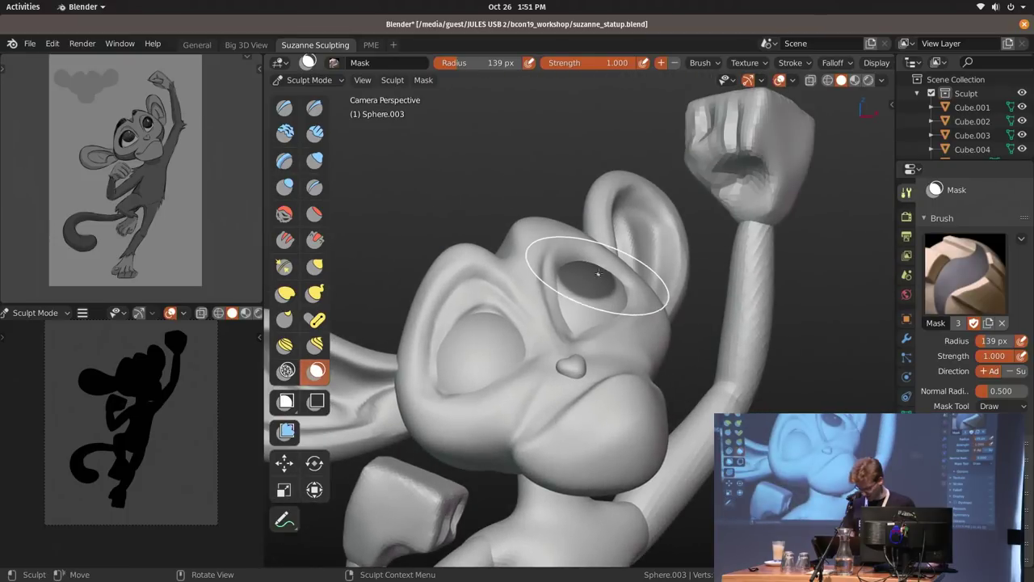
{"action": "mouse_move", "coordinate": [178, 406]}
{"action": "middle_mouse_down", "text": "ctrl"}
{"action": "mouse_move", "coordinate": [183, 328]}
{"action": "mouse_move", "coordinate": [180, 412]}
{"action": "middle_mouse_up", "text": "ctrl"}
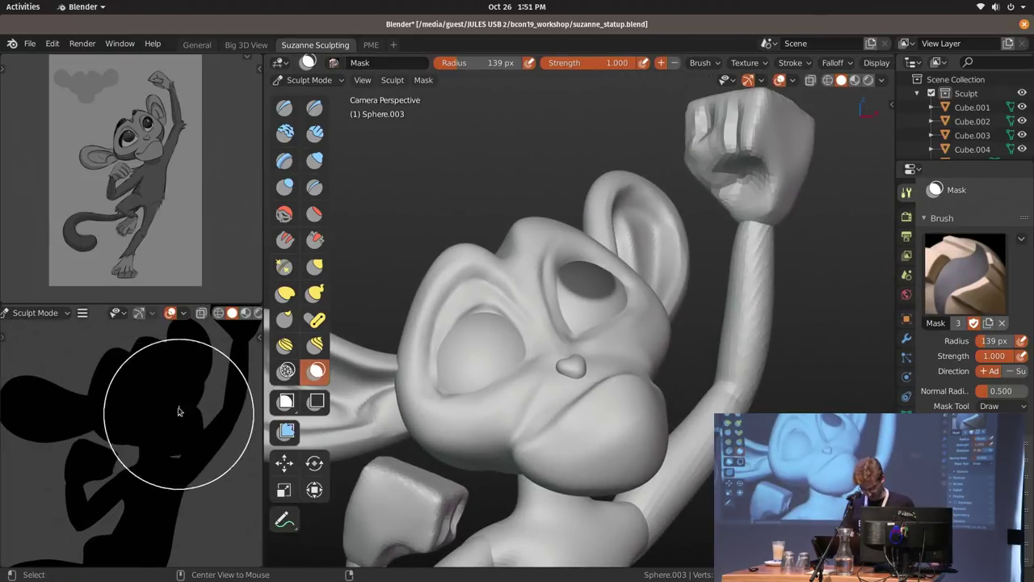
{"action": "key", "text": "z"}
{"action": "left_click", "coordinate": [164, 365]}
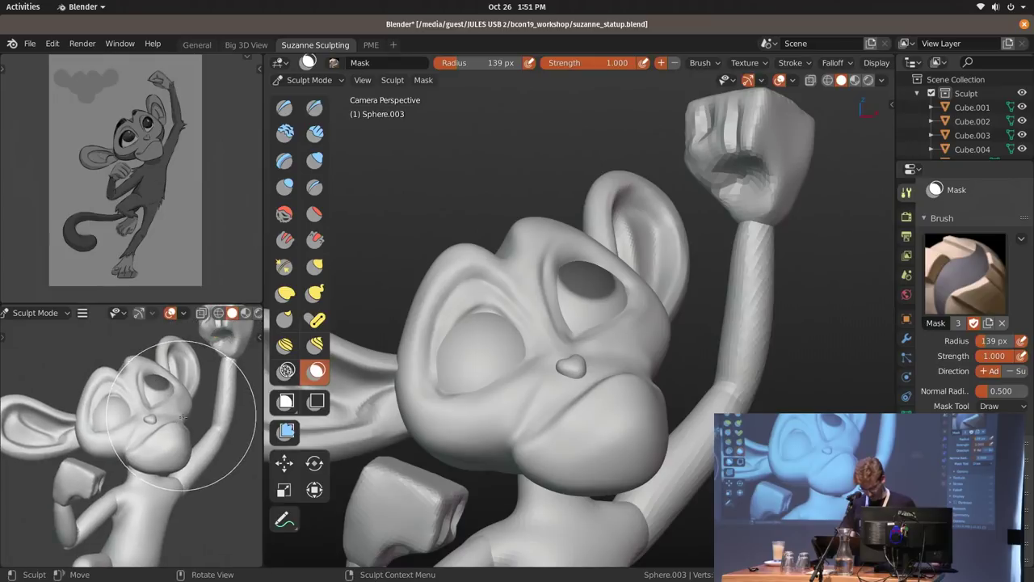
{"action": "key", "text": "z"}
{"action": "left_click", "coordinate": [182, 417]}
Repaint the iris mask on the raised-arm-side eyeball at a 94 px brush radius.
{"action": "key", "text": "KP_0"}
{"action": "mouse_move", "coordinate": [630, 293]}
{"action": "middle_mouse_down", "text": "alt"}
{"action": "mouse_move", "coordinate": [628, 326]}
{"action": "mouse_move", "coordinate": [626, 235]}
{"action": "mouse_move", "coordinate": [598, 315]}
{"action": "middle_mouse_up", "text": "alt"}
{"action": "mouse_move", "coordinate": [598, 283]}
{"action": "middle_mouse_down", "text": "shift"}
{"action": "mouse_move", "coordinate": [650, 309]}
{"action": "mouse_move", "coordinate": [658, 300]}
{"action": "middle_mouse_up", "text": "shift"}
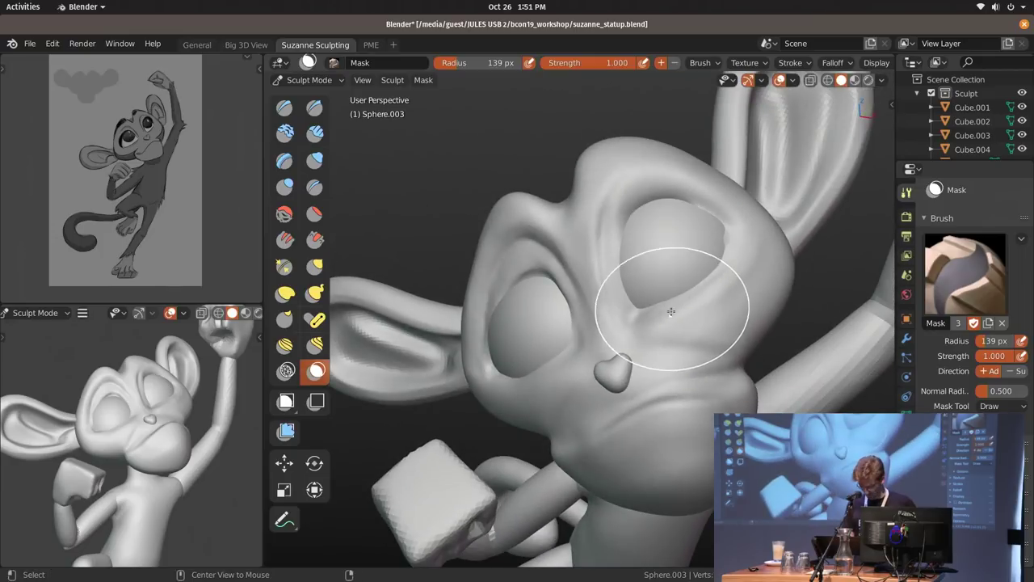
{"action": "middle_click_drag", "start_coordinate": [692, 231], "coordinate": [703, 266]}
{"action": "key", "text": "f"}
{"action": "left_click", "coordinate": [675, 227]}
{"action": "mouse_move", "coordinate": [676, 205]}
{"action": "left_mouse_down"}
{"action": "mouse_move", "coordinate": [685, 205]}
{"action": "mouse_move", "coordinate": [681, 224]}
{"action": "mouse_move", "coordinate": [663, 227]}
{"action": "mouse_move", "coordinate": [655, 191]}
{"action": "mouse_move", "coordinate": [680, 210]}
{"action": "left_mouse_up"}
{"action": "key", "text": "bracketright"}
{"action": "mouse_move", "coordinate": [685, 230]}
{"action": "middle_mouse_down"}
{"action": "mouse_move", "coordinate": [682, 245]}
{"action": "mouse_move", "coordinate": [703, 237]}
{"action": "middle_mouse_up"}
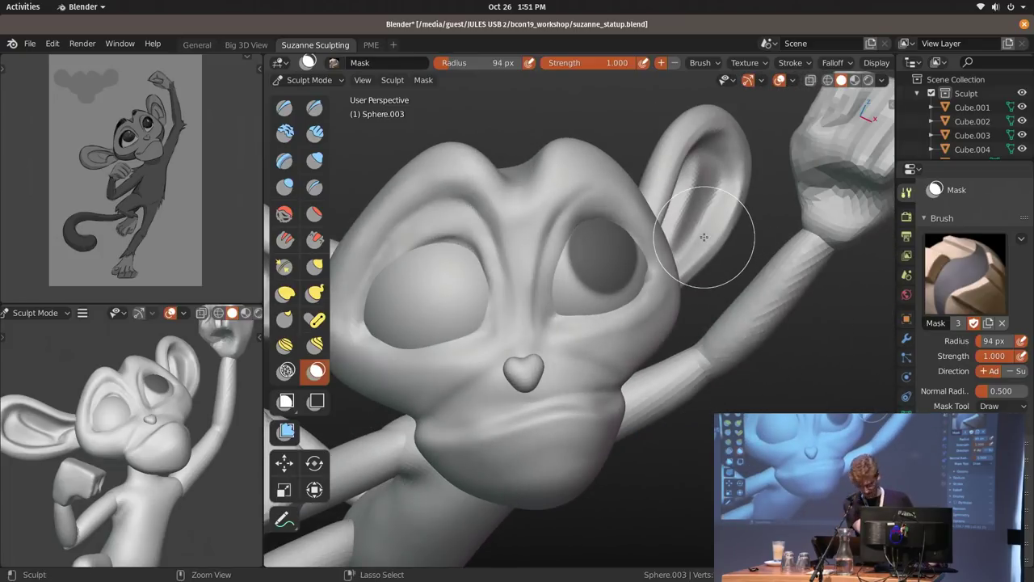
Invert the eyeball's mask and sculpt the iris area with the Inflate mesh filter at strength 2.000.
{"action": "key", "text": "alt+m"}
{"action": "left_click", "coordinate": [285, 431]}
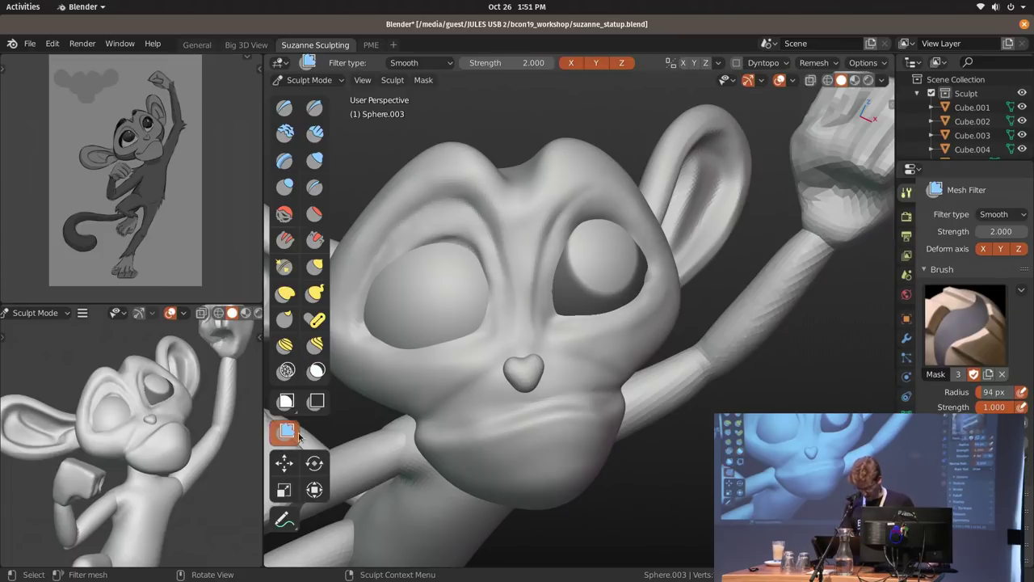
{"action": "left_click", "coordinate": [432, 65]}
{"action": "left_click", "coordinate": [428, 110]}
{"action": "left_click_drag", "start_coordinate": [650, 271], "coordinate": [618, 280]}
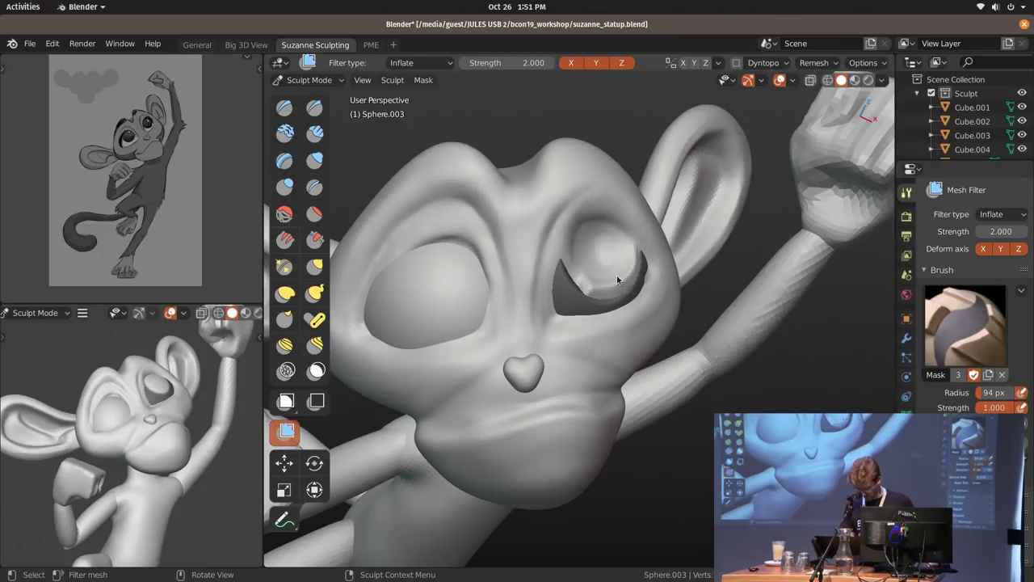
{"action": "left_click_drag", "start_coordinate": [727, 276], "coordinate": [843, 291]}
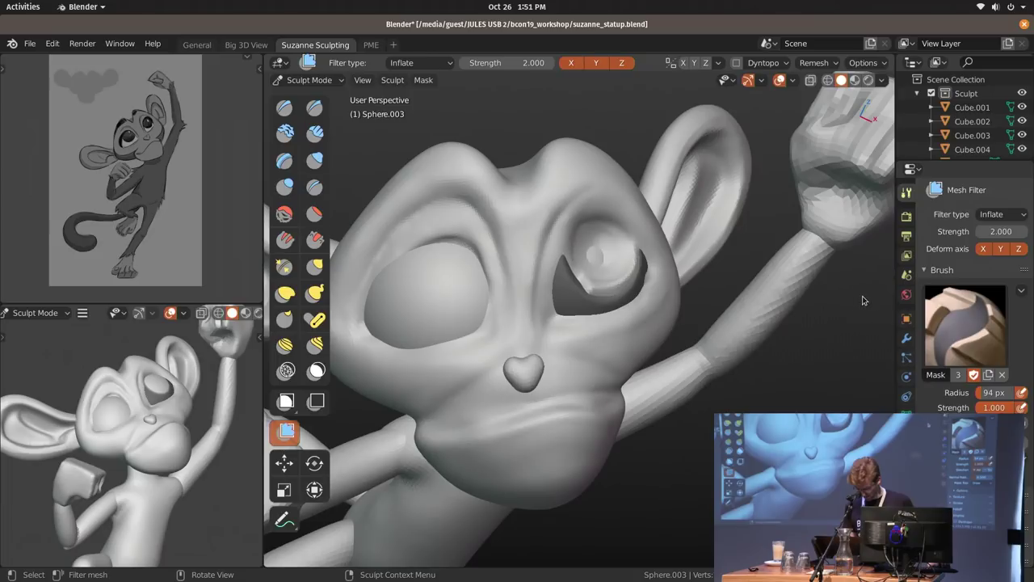
Switch sculpting to the head and shape the raised-arm-side eyelids with the Clay Strips brush at a 77 px radius.
{"action": "key", "text": "ctrl+Tab"}
{"action": "left_click", "coordinate": [630, 276]}
{"action": "key", "text": "ctrl+Tab"}
{"action": "scroll", "coordinate": [616, 270], "scroll_direction": "up", "scroll_amount": 1}
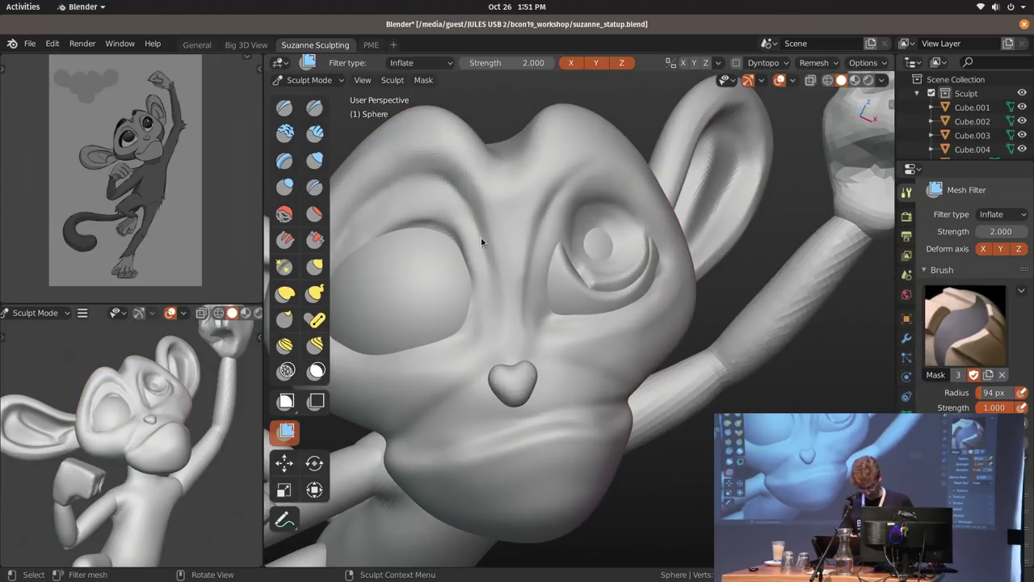
{"action": "left_click", "coordinate": [317, 134]}
{"action": "middle_click_drag", "start_coordinate": [592, 234], "coordinate": [599, 259]}
{"action": "key", "text": "f"}
{"action": "left_click", "coordinate": [580, 257]}
{"action": "mouse_move", "coordinate": [589, 227]}
{"action": "left_mouse_down"}
{"action": "mouse_move", "coordinate": [577, 254]}
{"action": "mouse_move", "coordinate": [596, 249]}
{"action": "mouse_move", "coordinate": [589, 261]}
{"action": "mouse_move", "coordinate": [570, 259]}
{"action": "left_mouse_up"}
{"action": "left_click_drag", "start_coordinate": [589, 197], "coordinate": [569, 249], "text": "ctrl"}
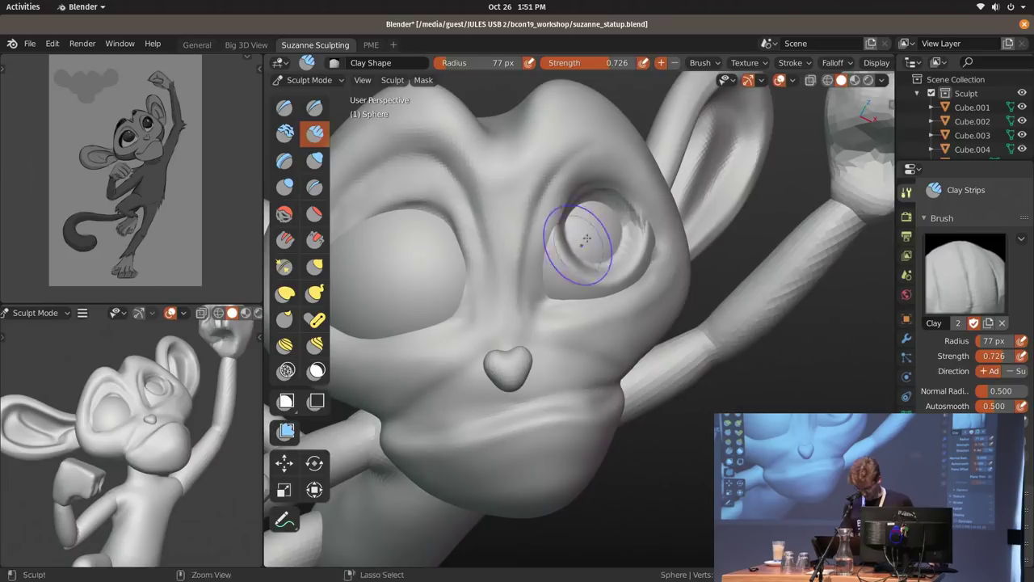
Build up and carve the upper lid and outer corner of the raised-arm-side eye with the Clay Strips brush.
{"action": "middle_click_drag", "start_coordinate": [583, 240], "coordinate": [602, 234]}
{"action": "key", "text": "f"}
{"action": "left_click", "coordinate": [583, 226]}
{"action": "mouse_move", "coordinate": [585, 229]}
{"action": "left_mouse_down", "text": "ctrl"}
{"action": "mouse_move", "coordinate": [601, 219]}
{"action": "mouse_move", "coordinate": [592, 231]}
{"action": "left_mouse_up", "text": "ctrl"}
{"action": "left_click_drag", "start_coordinate": [596, 209], "coordinate": [583, 252]}
{"action": "mouse_move", "coordinate": [612, 222]}
{"action": "left_mouse_down", "text": "ctrl"}
{"action": "mouse_move", "coordinate": [589, 248]}
{"action": "mouse_move", "coordinate": [616, 215]}
{"action": "mouse_move", "coordinate": [602, 236]}
{"action": "mouse_move", "coordinate": [648, 218]}
{"action": "left_mouse_up", "text": "ctrl"}
{"action": "key", "text": "f"}
{"action": "left_click", "coordinate": [594, 252]}
{"action": "key", "text": "f"}
{"action": "left_click", "coordinate": [651, 240]}
{"action": "left_click_drag", "start_coordinate": [626, 200], "coordinate": [586, 222]}
{"action": "key", "text": "f"}
{"action": "left_click", "coordinate": [601, 226]}
{"action": "mouse_move", "coordinate": [596, 218]}
{"action": "left_mouse_down"}
{"action": "mouse_move", "coordinate": [627, 208]}
{"action": "mouse_move", "coordinate": [595, 235]}
{"action": "mouse_move", "coordinate": [599, 246]}
{"action": "left_mouse_up"}
{"action": "mouse_move", "coordinate": [602, 238]}
{"action": "middle_mouse_down"}
{"action": "mouse_move", "coordinate": [647, 249]}
{"action": "mouse_move", "coordinate": [658, 226]}
{"action": "middle_mouse_up"}
Adjust the contour of the raised-arm-side eyelid with the Snake Hook brush.
{"action": "key", "text": "k"}
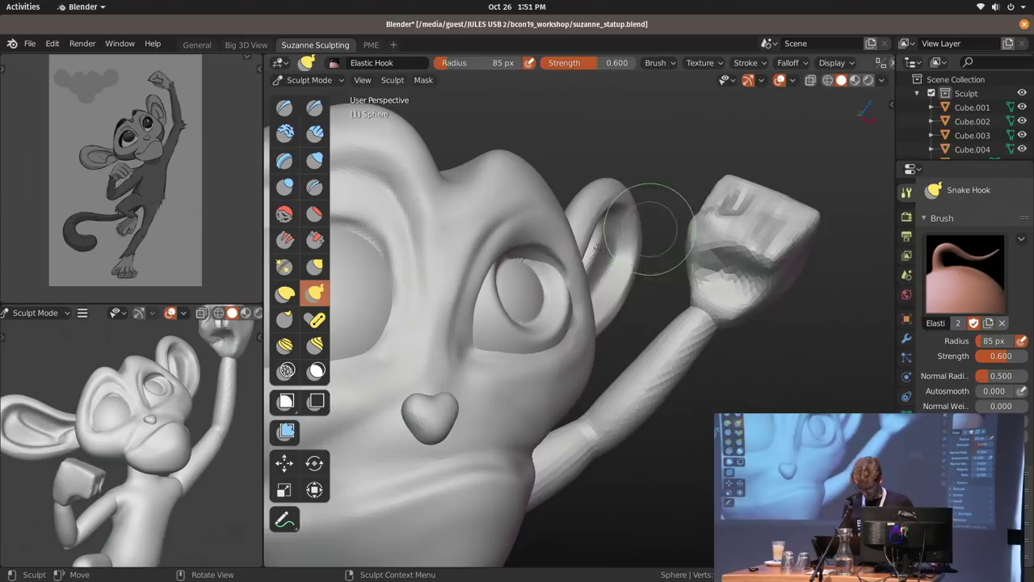
{"action": "key", "text": "f"}
{"action": "left_click", "coordinate": [530, 272]}
{"action": "mouse_move", "coordinate": [529, 264]}
{"action": "middle_mouse_down"}
{"action": "mouse_move", "coordinate": [572, 207]}
{"action": "mouse_move", "coordinate": [641, 235]}
{"action": "mouse_move", "coordinate": [693, 178]}
{"action": "mouse_move", "coordinate": [740, 195]}
{"action": "mouse_move", "coordinate": [661, 273]}
{"action": "mouse_move", "coordinate": [681, 274]}
{"action": "middle_mouse_up"}
{"action": "key", "text": "f"}
{"action": "left_click", "coordinate": [716, 218]}
Thicken the outer corner of the raised-arm-side eyelid with the Clay Strips brush at an 80 px radius.
{"action": "key", "text": "c"}
{"action": "key", "text": "f"}
{"action": "left_click", "coordinate": [631, 298]}
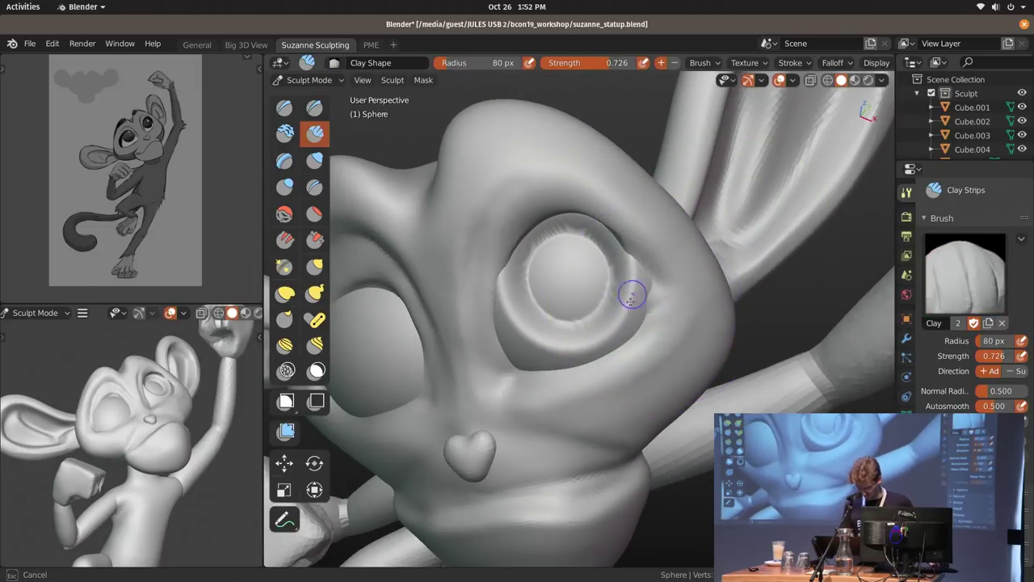
{"action": "left_click_drag", "start_coordinate": [633, 274], "coordinate": [619, 252]}
Switch sculpting from the head to the lowered-arm-side eyeball.
{"action": "mouse_move", "coordinate": [534, 290]}
{"action": "middle_mouse_down", "text": "shift"}
{"action": "mouse_move", "coordinate": [596, 240]}
{"action": "mouse_move", "coordinate": [613, 254]}
{"action": "mouse_move", "coordinate": [718, 207]}
{"action": "middle_mouse_up", "text": "shift"}
{"action": "mouse_move", "coordinate": [588, 267]}
{"action": "middle_mouse_down"}
{"action": "mouse_move", "coordinate": [769, 266]}
{"action": "mouse_move", "coordinate": [695, 279]}
{"action": "middle_mouse_up"}
{"action": "key", "text": "ctrl+Tab"}
{"action": "left_click", "coordinate": [646, 285]}
{"action": "key", "text": "ctrl+Tab"}
{"action": "left_click", "coordinate": [648, 357]}
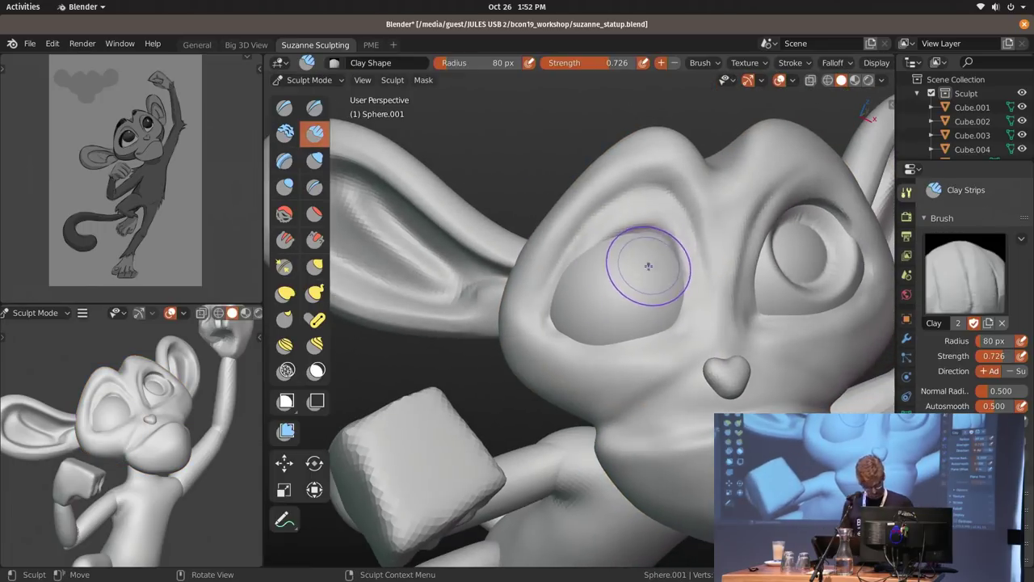
Try painting an iris mask on the lowered-arm-side eyeball at a 110 px radius, clearing the attempts.
{"action": "key", "text": "m"}
{"action": "mouse_move", "coordinate": [646, 259]}
{"action": "left_mouse_down"}
{"action": "mouse_move", "coordinate": [630, 286]}
{"action": "mouse_move", "coordinate": [635, 264]}
{"action": "left_mouse_up"}
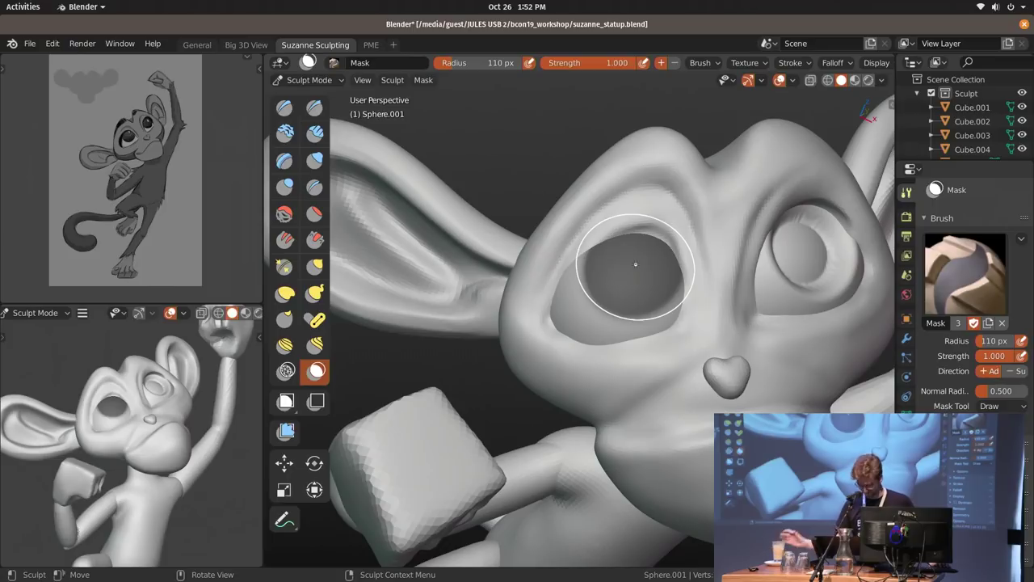
{"action": "middle_click_drag", "start_coordinate": [635, 264], "coordinate": [623, 242]}
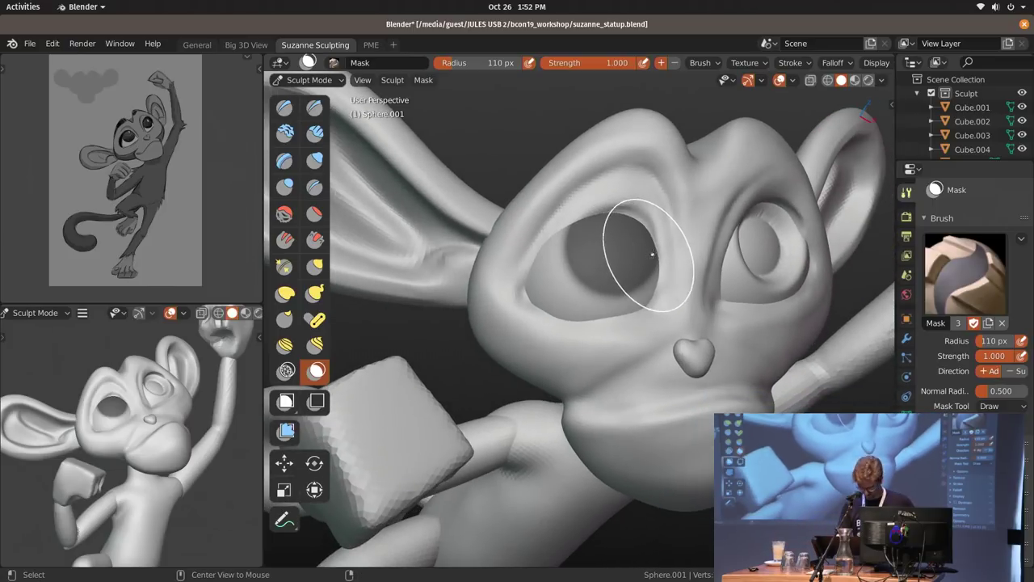
{"action": "key", "text": "alt+m"}
{"action": "mouse_move", "coordinate": [620, 239]}
{"action": "left_mouse_down"}
{"action": "mouse_move", "coordinate": [606, 236]}
{"action": "mouse_move", "coordinate": [637, 231]}
{"action": "mouse_move", "coordinate": [632, 220]}
{"action": "left_mouse_up"}
{"action": "middle_click_drag", "start_coordinate": [633, 219], "coordinate": [630, 217], "text": "shift"}
{"action": "key", "text": "alt+m"}
{"action": "mouse_move", "coordinate": [625, 236]}
{"action": "left_mouse_down"}
{"action": "mouse_move", "coordinate": [639, 243]}
{"action": "mouse_move", "coordinate": [629, 238]}
{"action": "left_mouse_up"}
{"action": "middle_click_drag", "start_coordinate": [653, 225], "coordinate": [644, 199]}
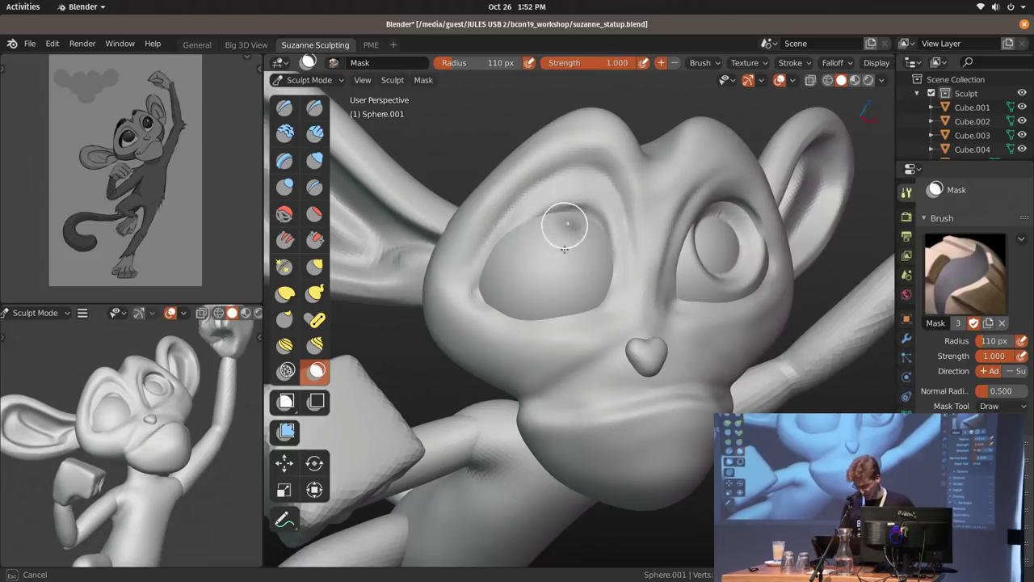
Paint a round iris mask on the lowered-arm-side eyeball at a 110 px radius and refine its edge with repeated mask edits.
{"action": "mouse_move", "coordinate": [589, 251]}
{"action": "left_mouse_down"}
{"action": "mouse_move", "coordinate": [587, 224]}
{"action": "mouse_move", "coordinate": [575, 227]}
{"action": "left_mouse_up"}
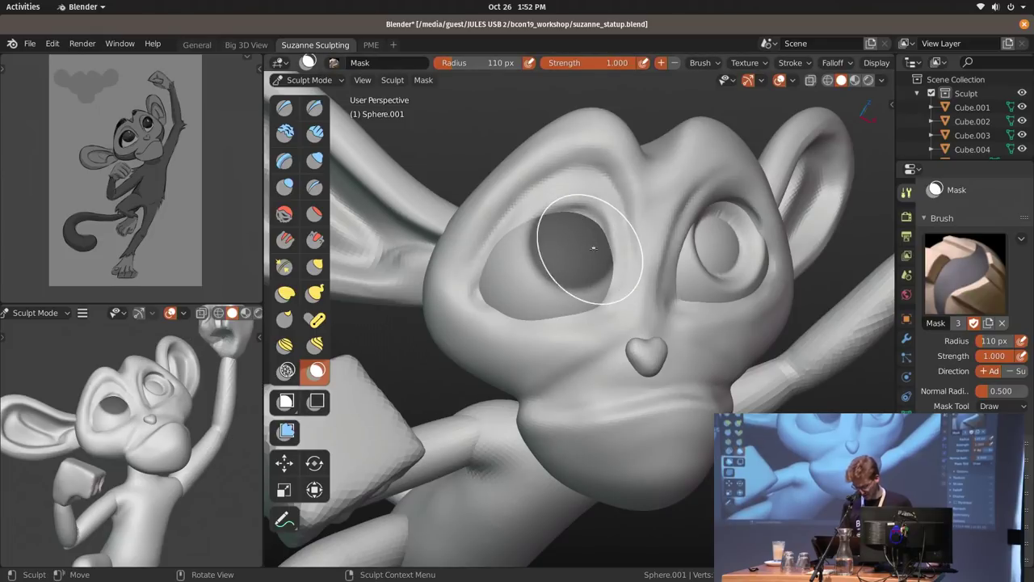
{"action": "key", "text": "a"}
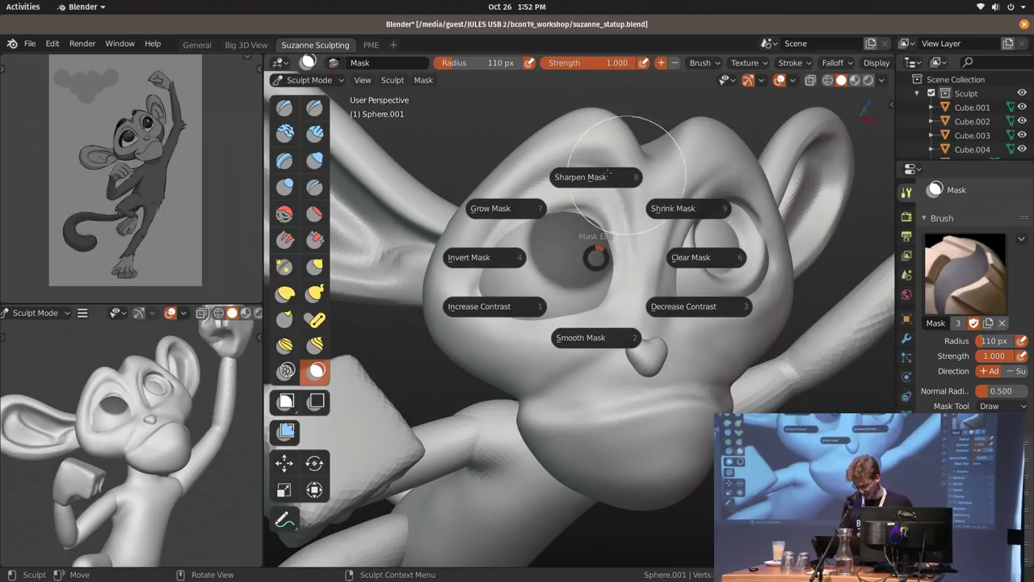
{"action": "left_click", "coordinate": [551, 222]}
{"action": "key", "text": "a"}
{"action": "left_click", "coordinate": [552, 233]}
{"action": "key", "text": "a"}
{"action": "left_click", "coordinate": [540, 226]}
{"action": "key", "text": "a"}
{"action": "left_click", "coordinate": [674, 176]}
{"action": "key", "text": "a"}
{"action": "left_click", "coordinate": [673, 179]}
{"action": "key", "text": "a"}
{"action": "left_click", "coordinate": [660, 192]}
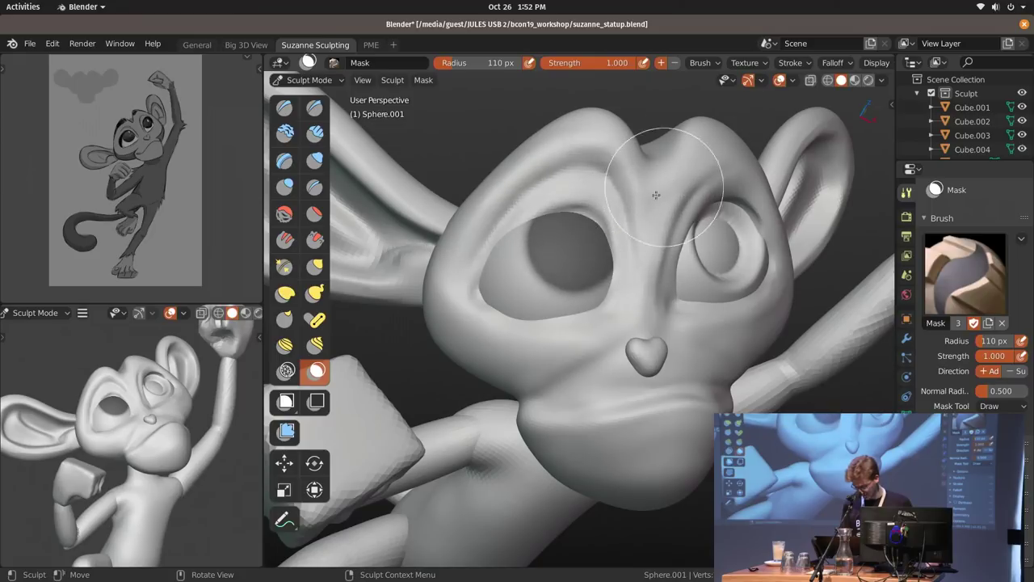
Edit the mask edge again and touch up the round iris mask with the Mask brush.
{"action": "key", "text": "a"}
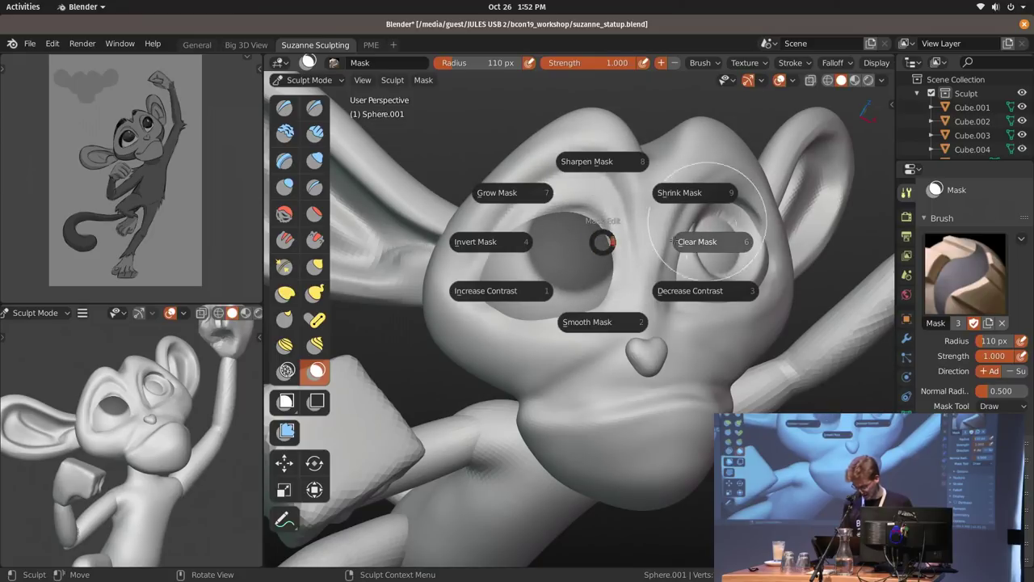
{"action": "left_click", "coordinate": [619, 339]}
{"action": "key", "text": "a"}
{"action": "left_click", "coordinate": [610, 206]}
{"action": "middle_click_drag", "start_coordinate": [624, 324], "coordinate": [633, 260]}
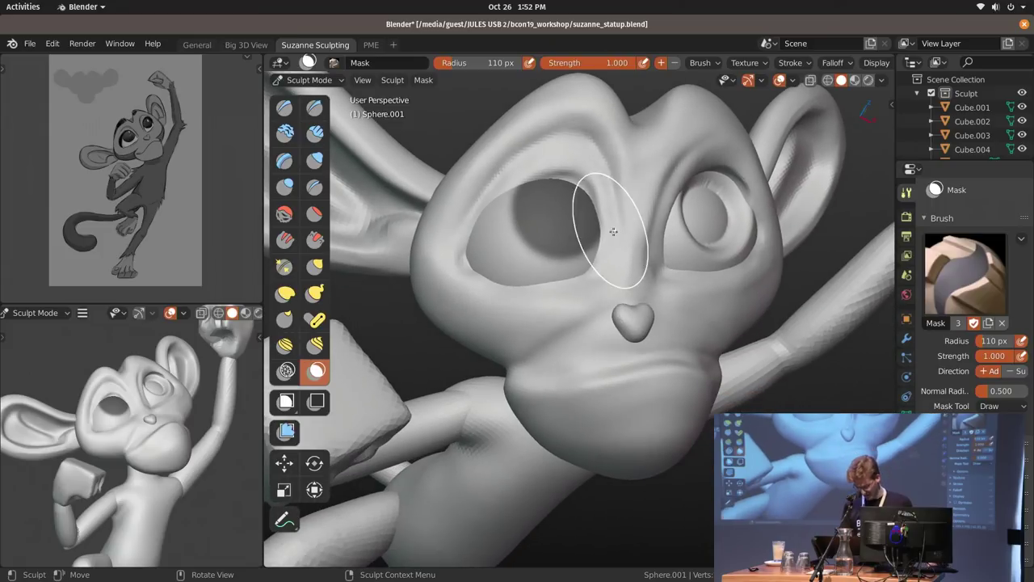
{"action": "mouse_move", "coordinate": [611, 218]}
{"action": "left_mouse_down"}
{"action": "mouse_move", "coordinate": [554, 226]}
{"action": "mouse_move", "coordinate": [577, 212]}
{"action": "mouse_move", "coordinate": [557, 231]}
{"action": "mouse_move", "coordinate": [564, 209]}
{"action": "mouse_move", "coordinate": [577, 211]}
{"action": "mouse_move", "coordinate": [571, 216]}
{"action": "left_mouse_up"}
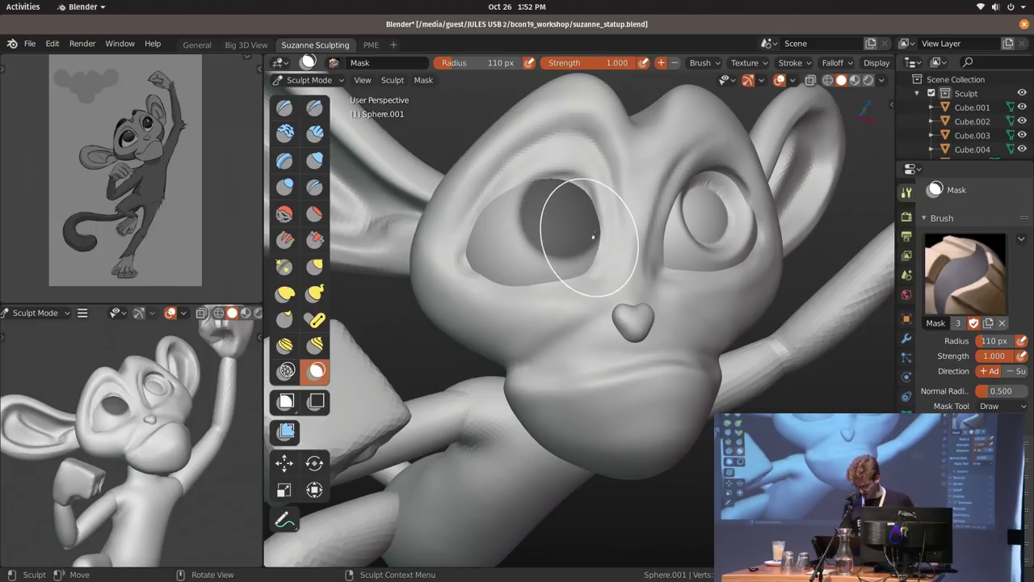
Invert the lowered-arm-side eyeball's mask and sculpt its iris area with the Inflate mesh filter at strength 2.000.
{"action": "key", "text": "a"}
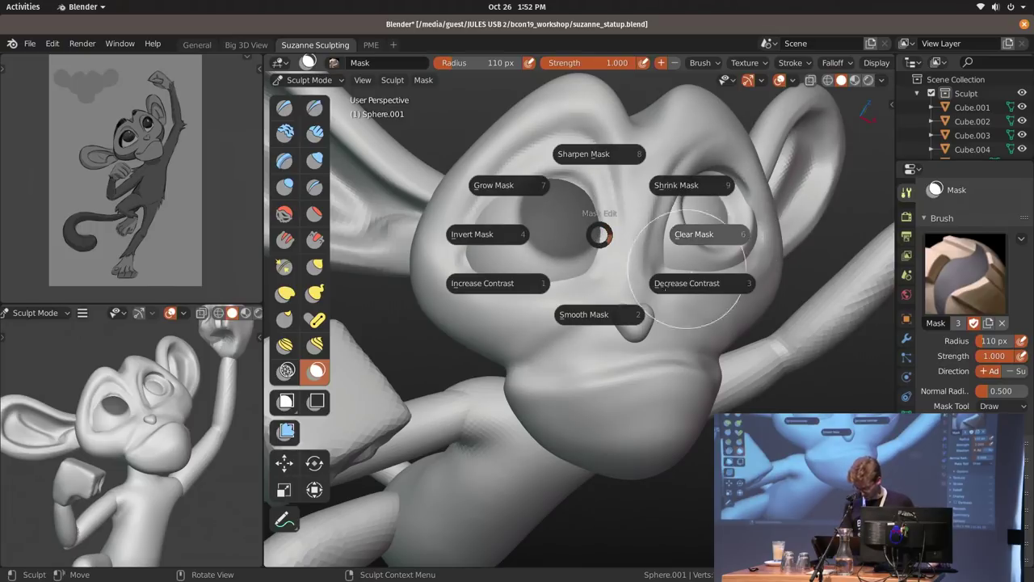
{"action": "left_click", "coordinate": [522, 244]}
{"action": "mouse_move", "coordinate": [592, 246]}
{"action": "middle_mouse_down"}
{"action": "mouse_move", "coordinate": [538, 231]}
{"action": "mouse_move", "coordinate": [396, 268]}
{"action": "middle_mouse_up"}
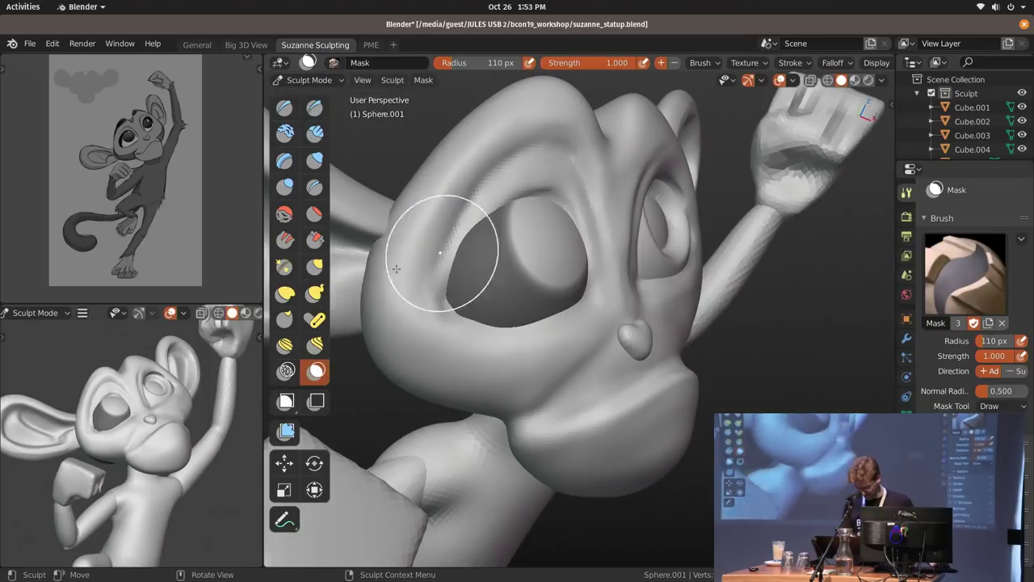
{"action": "left_click", "coordinate": [286, 432]}
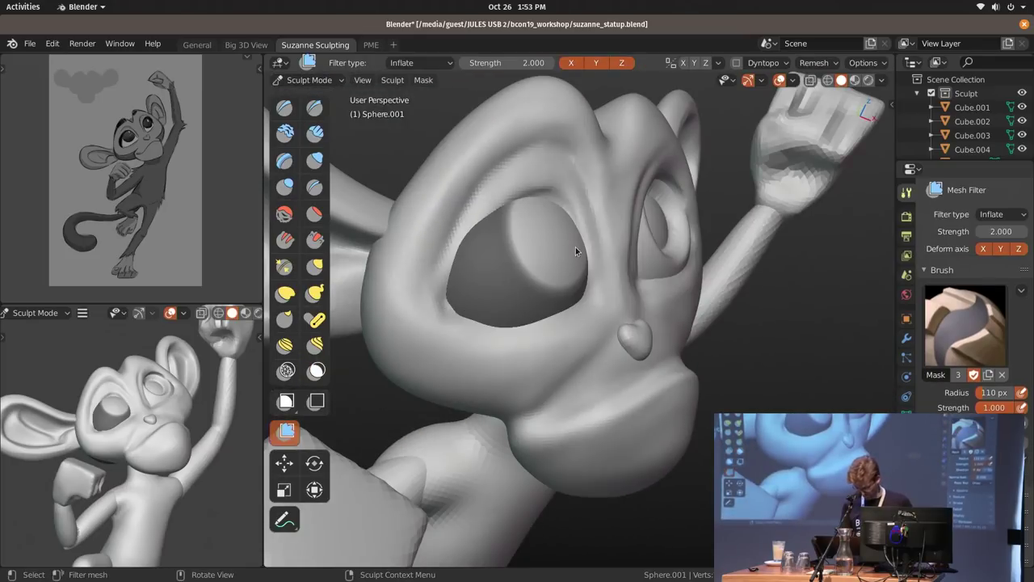
{"action": "left_click_drag", "start_coordinate": [575, 248], "coordinate": [566, 251]}
{"action": "left_click_drag", "start_coordinate": [713, 218], "coordinate": [805, 227]}
{"action": "middle_click_drag", "start_coordinate": [578, 271], "coordinate": [529, 277]}
Switch sculpting to the head and shape the lowered-arm-side eyelids around the iris with the Clay Strips brush.
{"action": "key", "text": "ctrl+Tab"}
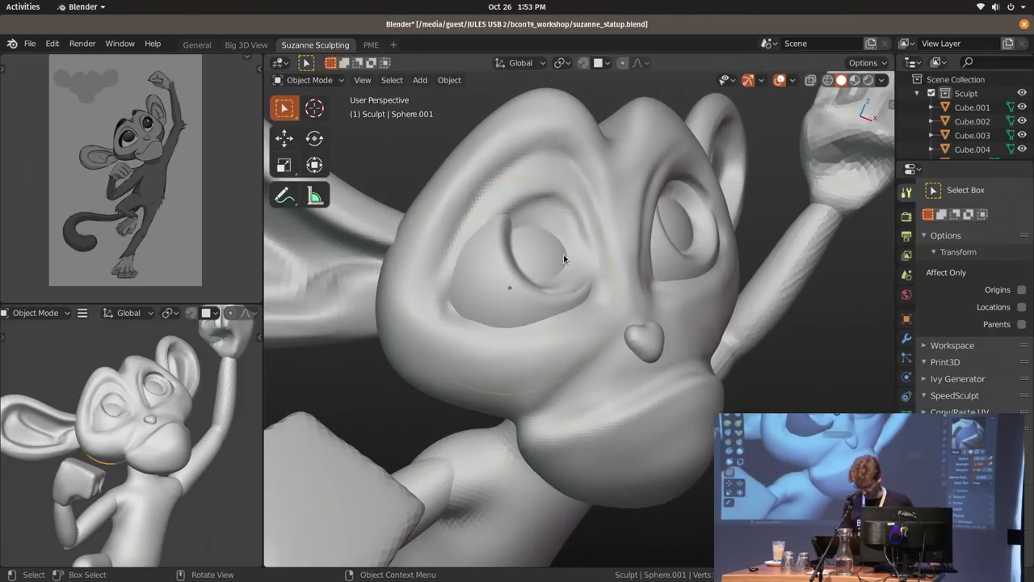
{"action": "left_click", "coordinate": [587, 239]}
{"action": "key", "text": "ctrl+Tab"}
{"action": "mouse_move", "coordinate": [576, 303]}
{"action": "middle_mouse_down", "text": "ctrl"}
{"action": "mouse_move", "coordinate": [564, 227]}
{"action": "mouse_move", "coordinate": [539, 252]}
{"action": "mouse_move", "coordinate": [574, 272]}
{"action": "middle_mouse_up", "text": "ctrl"}
{"action": "left_click", "coordinate": [315, 161]}
{"action": "key", "text": "c"}
{"action": "mouse_move", "coordinate": [567, 244]}
{"action": "left_mouse_down"}
{"action": "mouse_move", "coordinate": [571, 273]}
{"action": "mouse_move", "coordinate": [568, 257]}
{"action": "left_mouse_up"}
{"action": "mouse_move", "coordinate": [561, 266]}
{"action": "left_mouse_down"}
{"action": "mouse_move", "coordinate": [555, 293]}
{"action": "mouse_move", "coordinate": [573, 271]}
{"action": "mouse_move", "coordinate": [575, 282]}
{"action": "mouse_move", "coordinate": [544, 305]}
{"action": "mouse_move", "coordinate": [564, 219]}
{"action": "mouse_move", "coordinate": [542, 219]}
{"action": "mouse_move", "coordinate": [509, 253]}
{"action": "left_mouse_up"}
{"action": "middle_click_drag", "start_coordinate": [509, 253], "coordinate": [544, 240]}
{"action": "left_click_drag", "start_coordinate": [544, 241], "coordinate": [535, 243]}
{"action": "mouse_move", "coordinate": [596, 217]}
{"action": "left_mouse_down"}
{"action": "mouse_move", "coordinate": [572, 220]}
{"action": "mouse_move", "coordinate": [591, 256]}
{"action": "mouse_move", "coordinate": [572, 276]}
{"action": "left_mouse_up"}
Build up the lower lid of the lowered-arm-side eye with the Clay Strips brush at a 108 px radius.
{"action": "mouse_move", "coordinate": [607, 315]}
{"action": "middle_mouse_down"}
{"action": "mouse_move", "coordinate": [491, 296]}
{"action": "mouse_move", "coordinate": [570, 286]}
{"action": "mouse_move", "coordinate": [617, 323]}
{"action": "middle_mouse_up"}
{"action": "key", "text": "f"}
{"action": "left_click", "coordinate": [606, 360]}
{"action": "left_click_drag", "start_coordinate": [632, 276], "coordinate": [600, 386]}
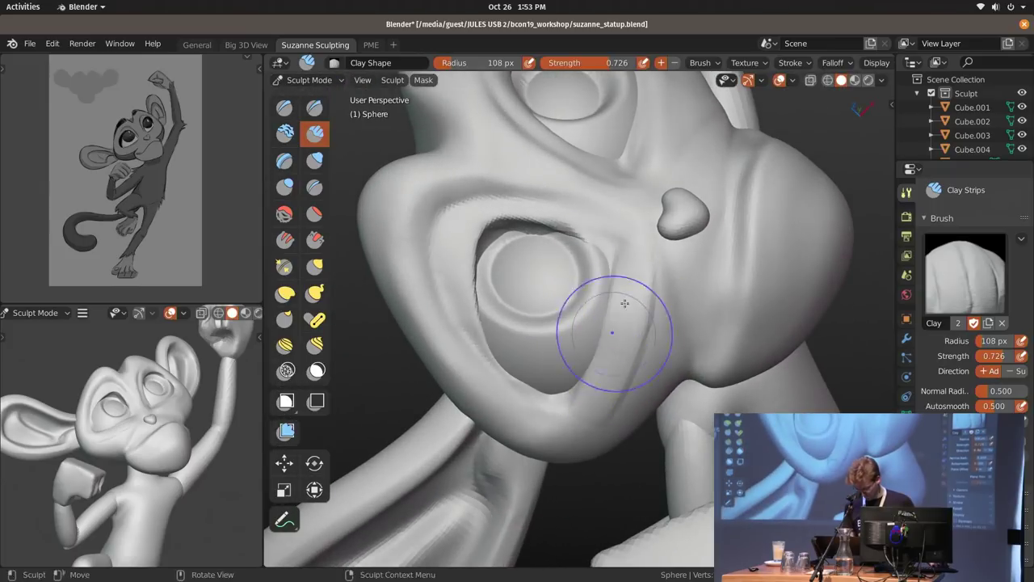
Build up the raised-arm-side lower eyelid with Clay Strips and adjust its inner corner with Snake Hook at 127 px.
{"action": "middle_click_drag", "start_coordinate": [641, 245], "coordinate": [601, 186]}
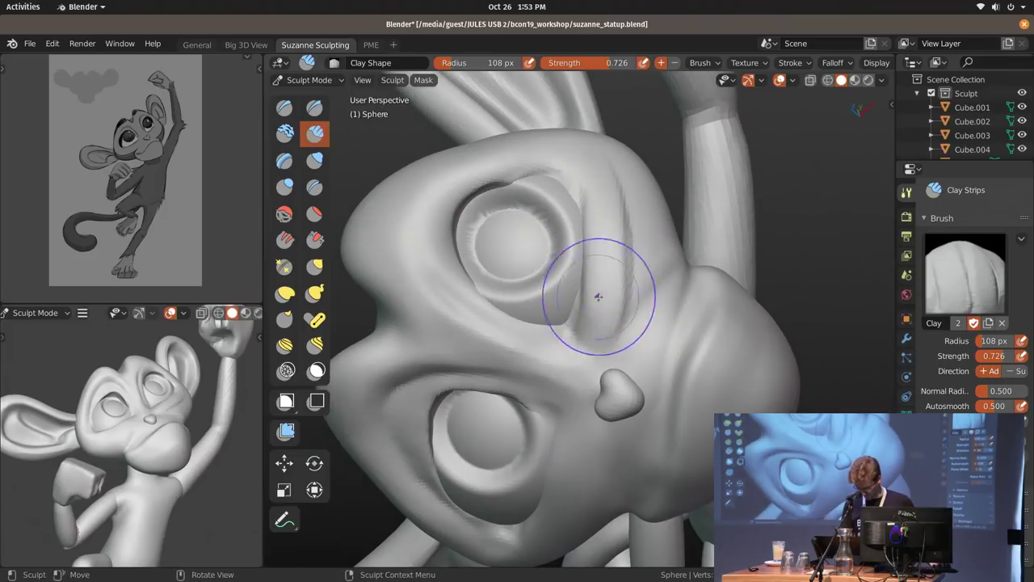
{"action": "mouse_move", "coordinate": [590, 257]}
{"action": "middle_mouse_down"}
{"action": "mouse_move", "coordinate": [619, 246]}
{"action": "mouse_move", "coordinate": [588, 268]}
{"action": "middle_mouse_up"}
{"action": "key", "text": "k"}
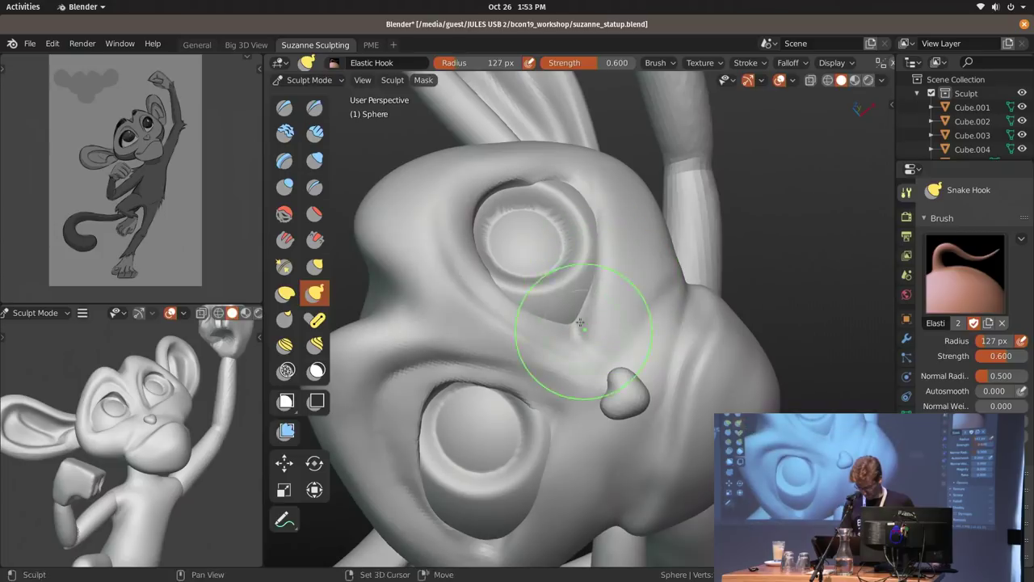
{"action": "middle_click_drag", "start_coordinate": [580, 323], "coordinate": [607, 267]}
Crease the skin below the raised-arm-side eye with the Draw Sharp brush at a 73 px radius.
{"action": "key", "text": "x"}
{"action": "key", "text": "f"}
{"action": "left_click", "coordinate": [673, 261]}
{"action": "middle_click_drag", "start_coordinate": [668, 258], "coordinate": [649, 248]}
{"action": "key", "text": "f"}
{"action": "left_click", "coordinate": [650, 247]}
{"action": "left_click_drag", "start_coordinate": [609, 212], "coordinate": [607, 268]}
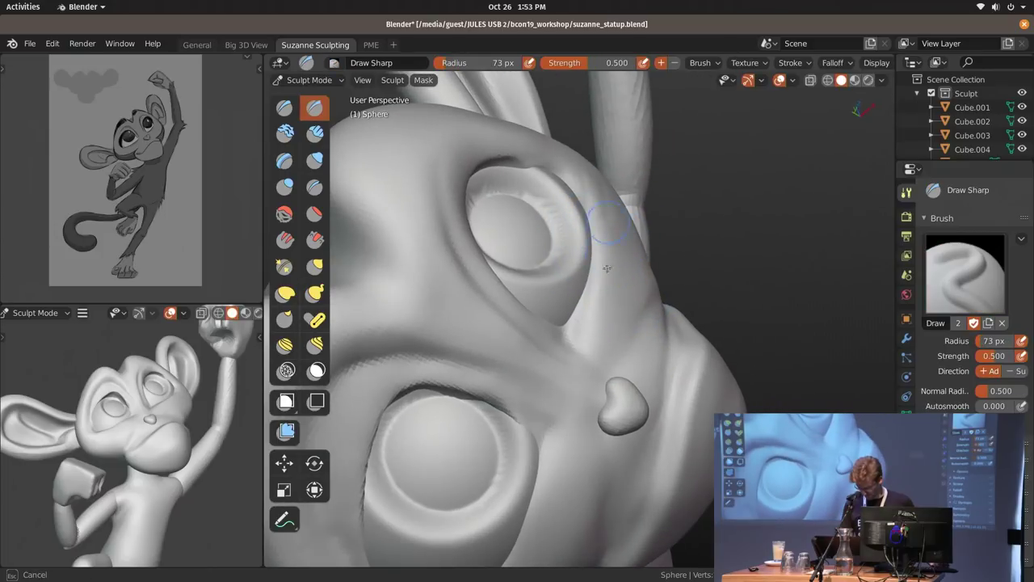
Extend the crease between the raised-arm-side lower eyelid and the cheek with Draw Sharp at 97 px and 92 px.
{"action": "mouse_move", "coordinate": [667, 302]}
{"action": "middle_mouse_down"}
{"action": "mouse_move", "coordinate": [711, 428]}
{"action": "mouse_move", "coordinate": [618, 355]}
{"action": "middle_mouse_up"}
{"action": "middle_click_drag", "start_coordinate": [618, 270], "coordinate": [634, 314], "text": "ctrl"}
{"action": "key", "text": "f"}
{"action": "left_click", "coordinate": [647, 314]}
{"action": "left_click_drag", "start_coordinate": [592, 323], "coordinate": [618, 359]}
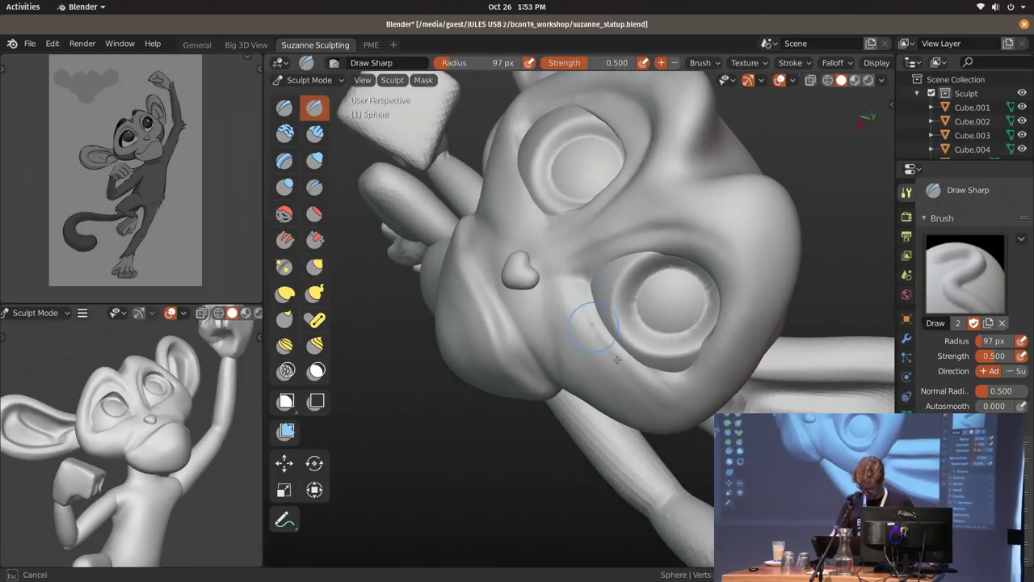
{"action": "left_click", "coordinate": [666, 401]}
{"action": "middle_click_drag", "start_coordinate": [666, 401], "coordinate": [580, 261]}
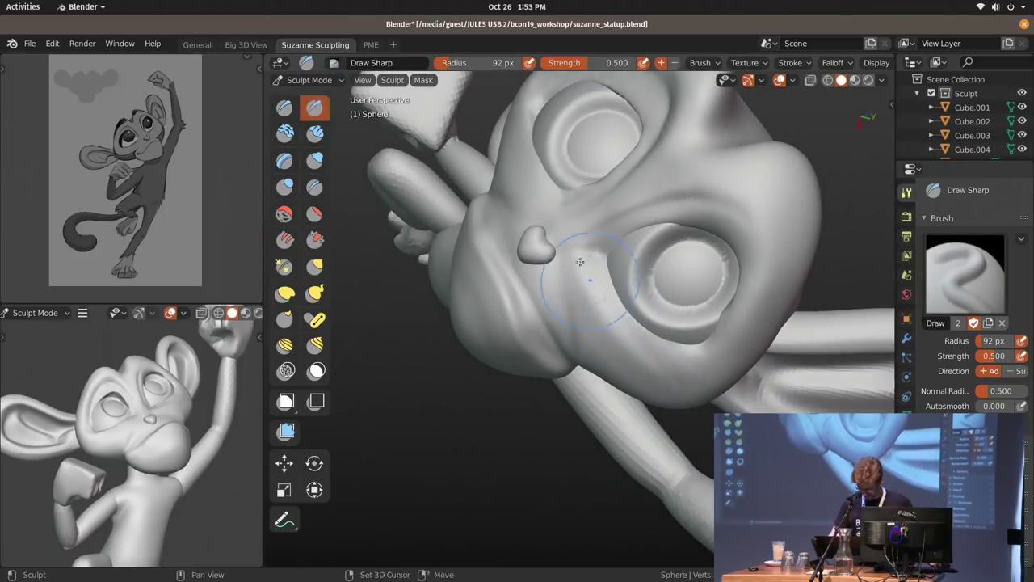
{"action": "mouse_move", "coordinate": [593, 309]}
{"action": "middle_mouse_down"}
{"action": "mouse_move", "coordinate": [623, 359]}
{"action": "mouse_move", "coordinate": [589, 295]}
{"action": "mouse_move", "coordinate": [590, 339]}
{"action": "middle_mouse_up"}
Adjust the face around the eyes with Snake Hook and define the lowered-arm-side lower eyelid with Draw Sharp at 98 px.
{"action": "key", "text": "k"}
{"action": "middle_click_drag", "start_coordinate": [194, 466], "coordinate": [204, 445]}
{"action": "middle_click_drag", "start_coordinate": [565, 356], "coordinate": [667, 405]}
{"action": "middle_click_drag", "start_coordinate": [744, 376], "coordinate": [719, 311]}
{"action": "middle_click_drag", "start_coordinate": [566, 380], "coordinate": [558, 311], "text": "ctrl"}
{"action": "mouse_move", "coordinate": [517, 356]}
{"action": "middle_mouse_down"}
{"action": "mouse_move", "coordinate": [538, 317]}
{"action": "mouse_move", "coordinate": [591, 311]}
{"action": "mouse_move", "coordinate": [591, 291]}
{"action": "mouse_move", "coordinate": [655, 326]}
{"action": "middle_mouse_up"}
{"action": "mouse_move", "coordinate": [590, 319]}
{"action": "middle_mouse_down"}
{"action": "mouse_move", "coordinate": [575, 328]}
{"action": "mouse_move", "coordinate": [596, 328]}
{"action": "mouse_move", "coordinate": [586, 285]}
{"action": "mouse_move", "coordinate": [584, 312]}
{"action": "middle_mouse_up"}
{"action": "key", "text": "alt+x"}
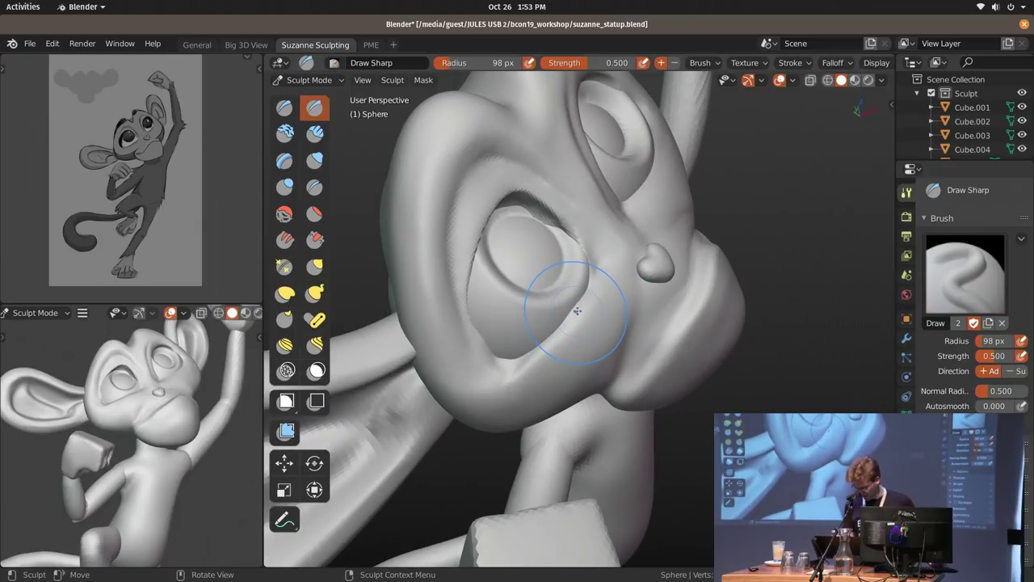
{"action": "mouse_move", "coordinate": [609, 439]}
{"action": "middle_mouse_down"}
{"action": "mouse_move", "coordinate": [504, 334]}
{"action": "mouse_move", "coordinate": [495, 288]}
{"action": "mouse_move", "coordinate": [509, 296]}
{"action": "middle_mouse_up"}
Pull the outer rim of the lowered-arm-side eyelids into shape with the Snake Hook brush at a 115 px radius.
{"action": "key", "text": "k"}
{"action": "key", "text": "f"}
{"action": "left_click", "coordinate": [504, 286]}
{"action": "left_click_drag", "start_coordinate": [496, 286], "coordinate": [471, 283]}
{"action": "key", "text": "f"}
{"action": "left_click", "coordinate": [456, 267]}
{"action": "key", "text": "f"}
{"action": "left_click", "coordinate": [497, 274]}
{"action": "mouse_move", "coordinate": [482, 292]}
{"action": "middle_mouse_down"}
{"action": "mouse_move", "coordinate": [470, 320]}
{"action": "mouse_move", "coordinate": [479, 229]}
{"action": "middle_mouse_up"}
{"action": "mouse_move", "coordinate": [662, 398]}
{"action": "middle_mouse_down"}
{"action": "mouse_move", "coordinate": [501, 388]}
{"action": "mouse_move", "coordinate": [510, 397]}
{"action": "middle_mouse_up"}
Enlarge the reference drawing and adjust the muzzle below the nose with the Snake Hook brush at an 80 px radius.
{"action": "middle_click_drag", "start_coordinate": [198, 186], "coordinate": [202, 199]}
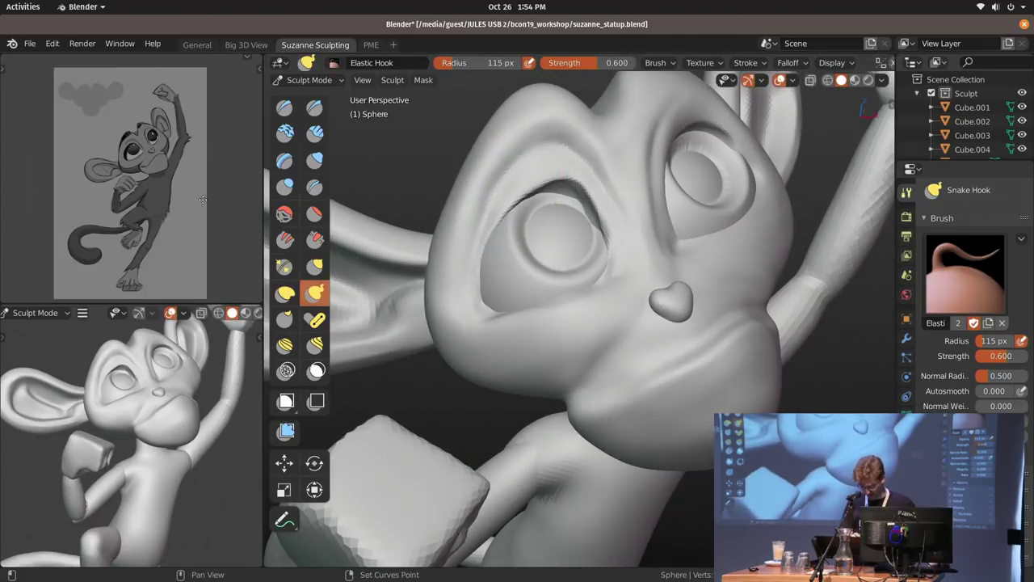
{"action": "scroll", "coordinate": [202, 200], "scroll_direction": "up", "scroll_amount": 1}
{"action": "scroll", "coordinate": [571, 307], "scroll_direction": "down", "scroll_amount": 1}
{"action": "mouse_move", "coordinate": [575, 307]}
{"action": "middle_mouse_down"}
{"action": "mouse_move", "coordinate": [649, 320]}
{"action": "mouse_move", "coordinate": [616, 299]}
{"action": "mouse_move", "coordinate": [665, 302]}
{"action": "middle_mouse_up"}
{"action": "scroll", "coordinate": [201, 393], "scroll_direction": "down", "scroll_amount": 1}
{"action": "key", "text": "f"}
{"action": "left_click", "coordinate": [638, 293]}
{"action": "left_click_drag", "start_coordinate": [634, 288], "coordinate": [636, 289]}
{"action": "key", "text": "f"}
{"action": "left_click", "coordinate": [643, 300]}
{"action": "key", "text": "f"}
{"action": "left_click", "coordinate": [622, 316]}
Reshape and smooth the lowered-arm-side corner of the mouth with the Snake Hook brush.
{"action": "scroll", "coordinate": [618, 269], "scroll_direction": "up", "scroll_amount": 1}
{"action": "mouse_move", "coordinate": [589, 339]}
{"action": "middle_mouse_down", "text": "shift"}
{"action": "mouse_move", "coordinate": [623, 262]}
{"action": "mouse_move", "coordinate": [594, 247]}
{"action": "middle_mouse_up", "text": "shift"}
{"action": "key", "text": "f"}
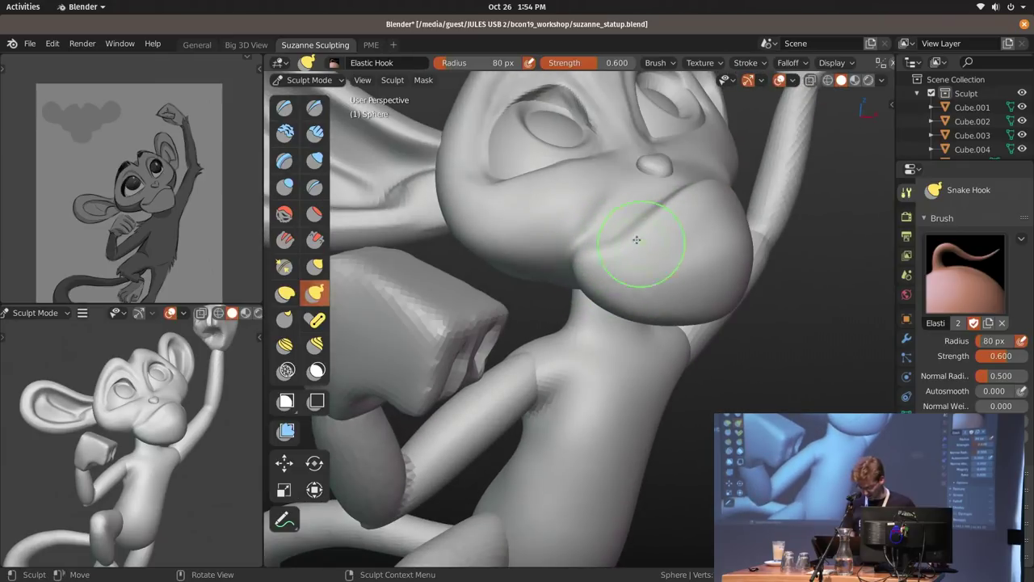
{"action": "key", "text": "f"}
{"action": "left_click", "coordinate": [625, 239]}
{"action": "middle_click_drag", "start_coordinate": [610, 239], "coordinate": [592, 245]}
{"action": "left_click_drag", "start_coordinate": [587, 242], "coordinate": [575, 232], "text": "shift"}
{"action": "mouse_move", "coordinate": [566, 233]}
{"action": "middle_mouse_down"}
{"action": "mouse_move", "coordinate": [589, 243]}
{"action": "mouse_move", "coordinate": [596, 212]}
{"action": "middle_mouse_up"}
Add volume at the lowered-arm-side mouth corner with the Clay Strips brush at a 116 px radius.
{"action": "key", "text": "c"}
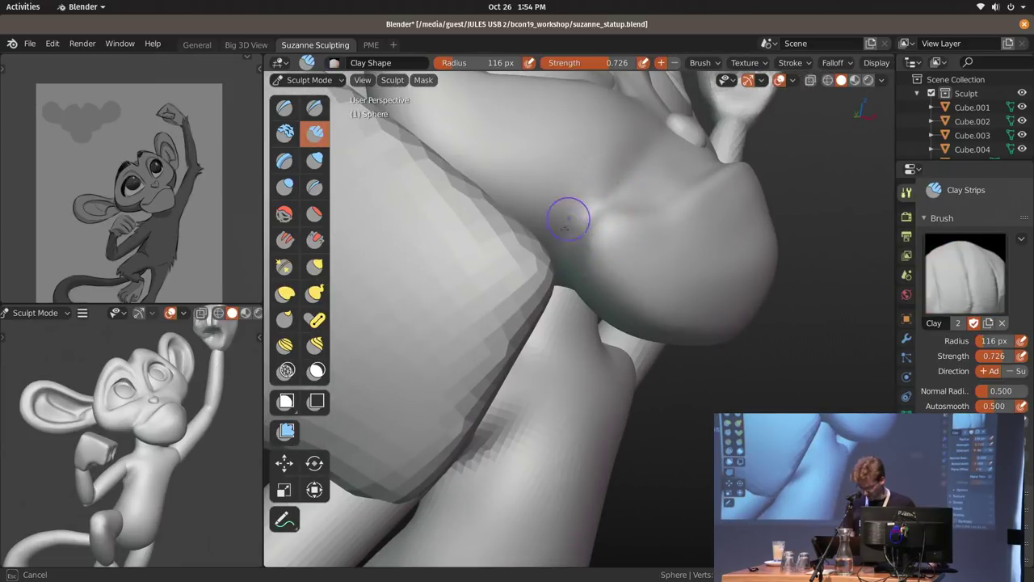
{"action": "left_click", "coordinate": [580, 217]}
{"action": "mouse_move", "coordinate": [580, 217]}
{"action": "middle_mouse_down"}
{"action": "mouse_move", "coordinate": [568, 179]}
{"action": "mouse_move", "coordinate": [566, 207]}
{"action": "mouse_move", "coordinate": [686, 299]}
{"action": "middle_mouse_up"}
{"action": "key", "text": "f"}
{"action": "left_click", "coordinate": [588, 214]}
Crease the mouth line at the lowered-arm-side corner with the Draw Sharp brush at 71 px and 91 px.
{"action": "key", "text": "alt+x"}
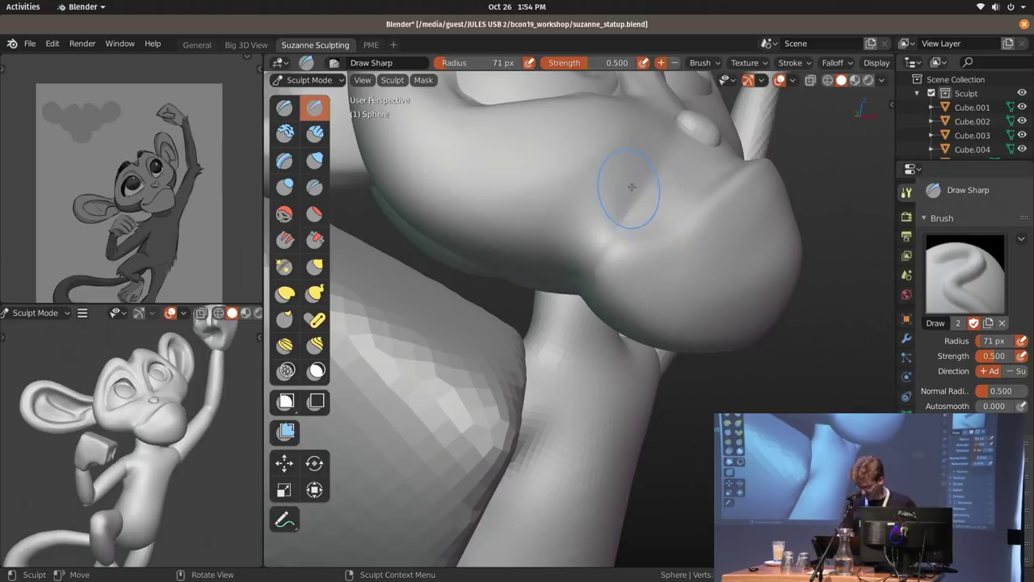
{"action": "left_click", "coordinate": [580, 256]}
{"action": "middle_click_drag", "start_coordinate": [580, 256], "coordinate": [673, 250]}
{"action": "mouse_move", "coordinate": [613, 274]}
{"action": "middle_mouse_down"}
{"action": "mouse_move", "coordinate": [651, 278]}
{"action": "mouse_move", "coordinate": [573, 252]}
{"action": "middle_mouse_up"}
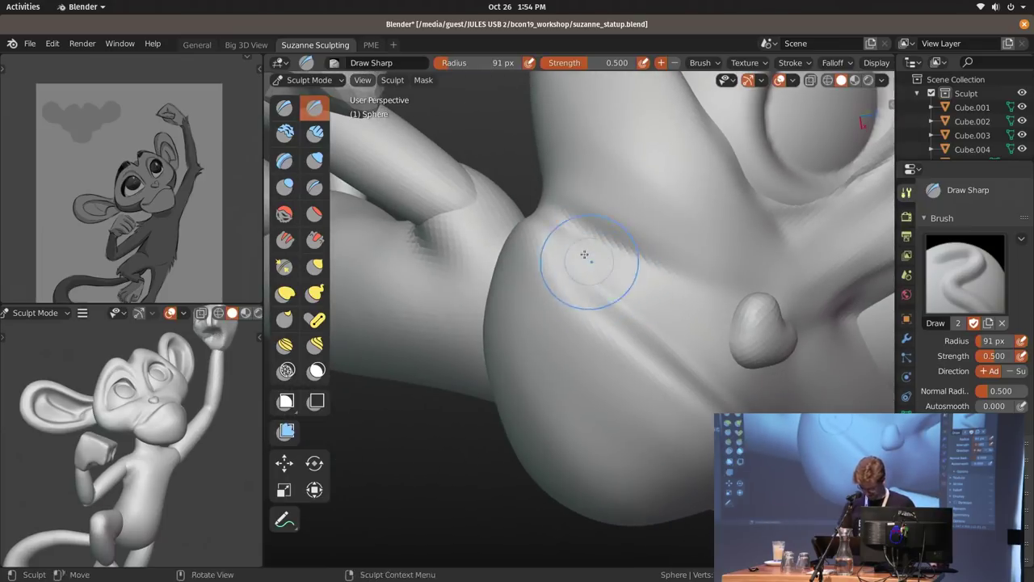
{"action": "middle_click_drag", "start_coordinate": [786, 404], "coordinate": [772, 485], "text": "ctrl"}
{"action": "mouse_move", "coordinate": [565, 226]}
{"action": "middle_mouse_down"}
{"action": "mouse_move", "coordinate": [574, 323]}
{"action": "mouse_move", "coordinate": [546, 305]}
{"action": "middle_mouse_up"}
Adjust the mouth line and muzzle with the Snake Hook brush at a 108 px radius.
{"action": "key", "text": "k"}
{"action": "key", "text": "f"}
{"action": "left_click", "coordinate": [576, 304]}
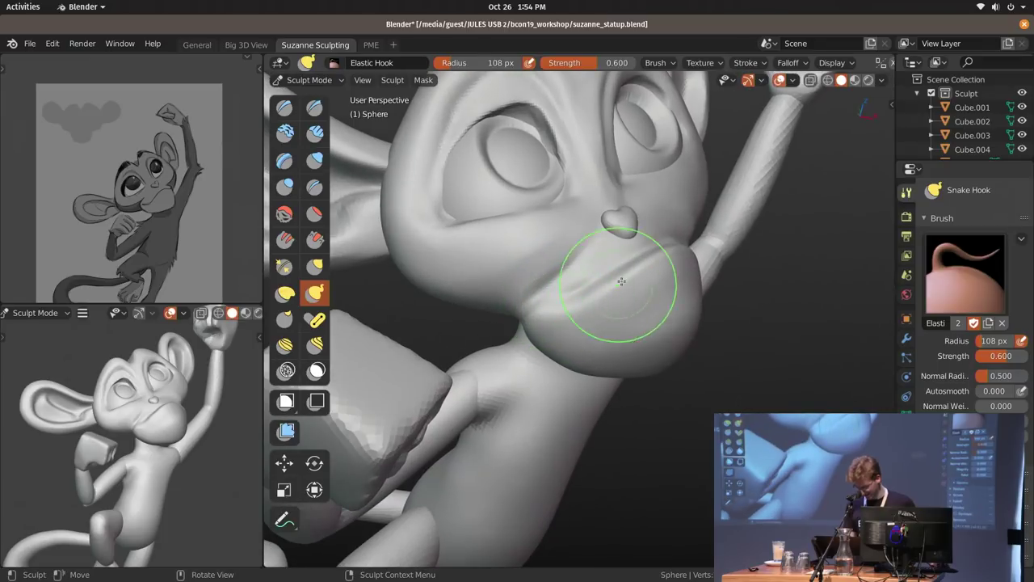
{"action": "mouse_move", "coordinate": [644, 258]}
{"action": "middle_mouse_down"}
{"action": "mouse_move", "coordinate": [630, 257]}
{"action": "mouse_move", "coordinate": [663, 260]}
{"action": "mouse_move", "coordinate": [642, 241]}
{"action": "mouse_move", "coordinate": [624, 242]}
{"action": "mouse_move", "coordinate": [782, 225]}
{"action": "middle_mouse_up"}
{"action": "mouse_move", "coordinate": [738, 266]}
{"action": "middle_mouse_down"}
{"action": "mouse_move", "coordinate": [652, 261]}
{"action": "mouse_move", "coordinate": [622, 284]}
{"action": "mouse_move", "coordinate": [611, 253]}
{"action": "middle_mouse_up"}
Sharpen the inner corner of the lowered-arm-side eyelids with the Draw Sharp brush at 82 px and 80 px.
{"action": "key", "text": "d"}
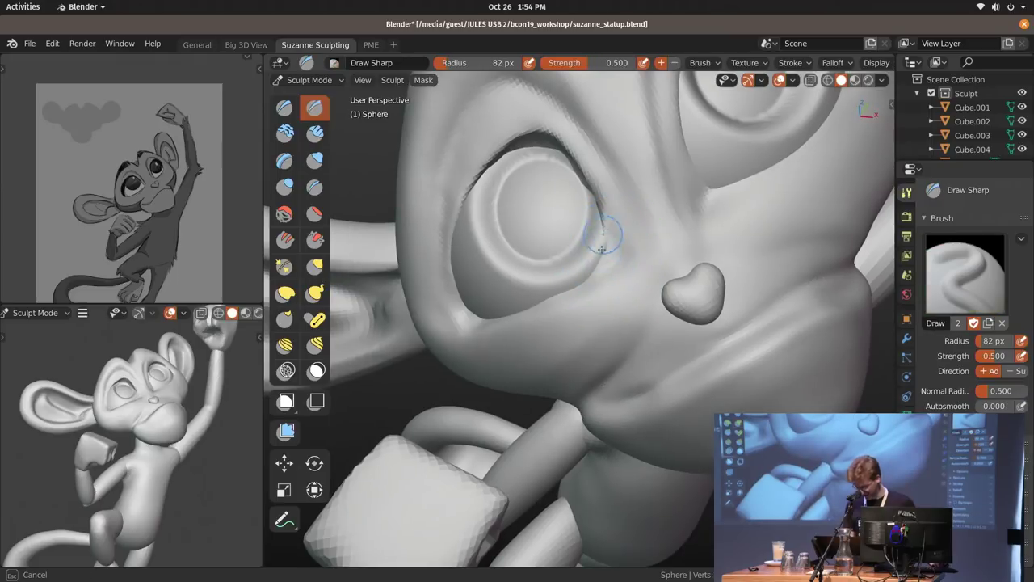
{"action": "middle_click_drag", "start_coordinate": [590, 229], "coordinate": [658, 220]}
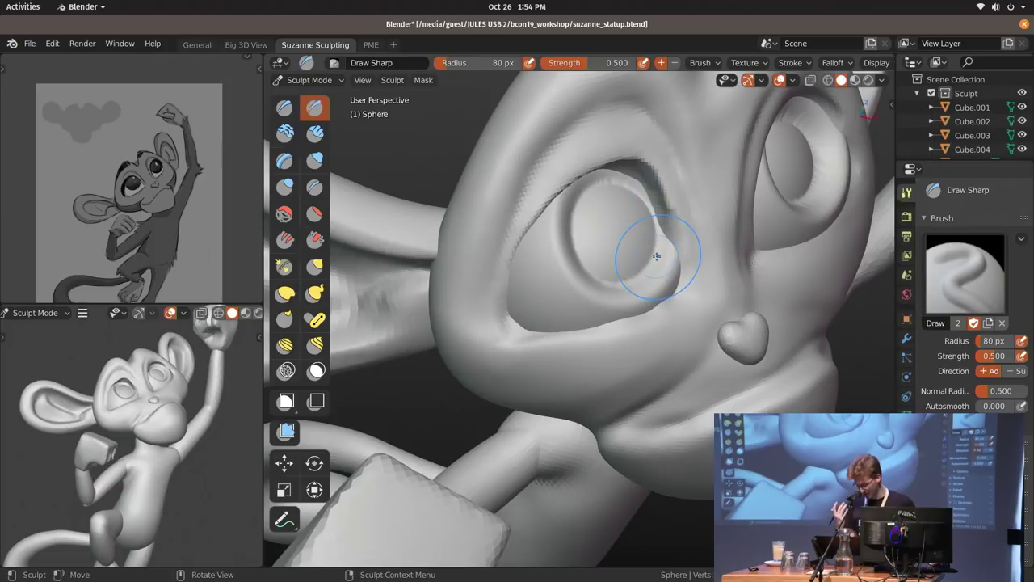
{"action": "middle_click_drag", "start_coordinate": [657, 256], "coordinate": [667, 230]}
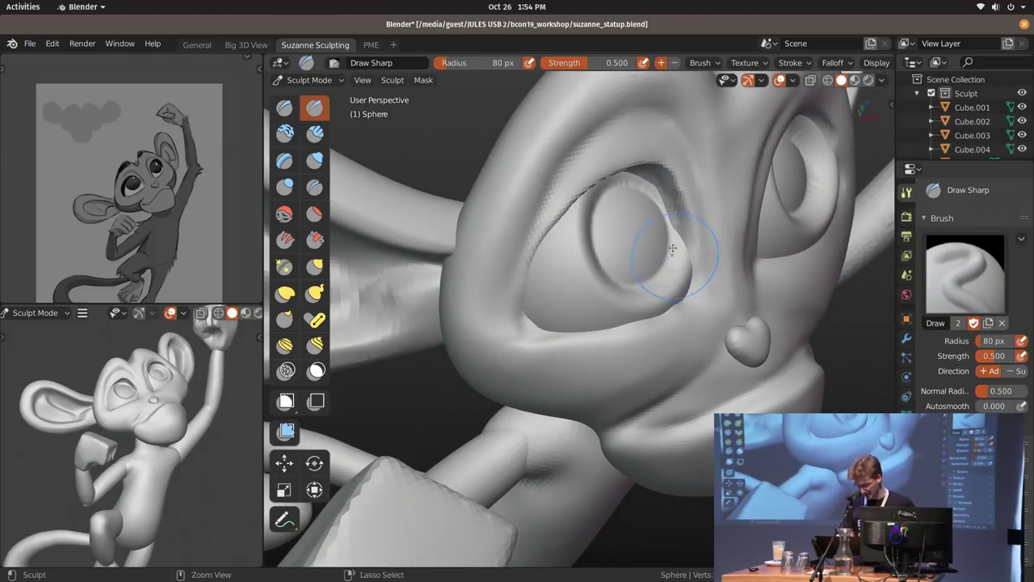
{"action": "mouse_move", "coordinate": [673, 230]}
{"action": "middle_mouse_down"}
{"action": "mouse_move", "coordinate": [658, 300]}
{"action": "mouse_move", "coordinate": [607, 212]}
{"action": "mouse_move", "coordinate": [672, 235]}
{"action": "middle_mouse_up"}
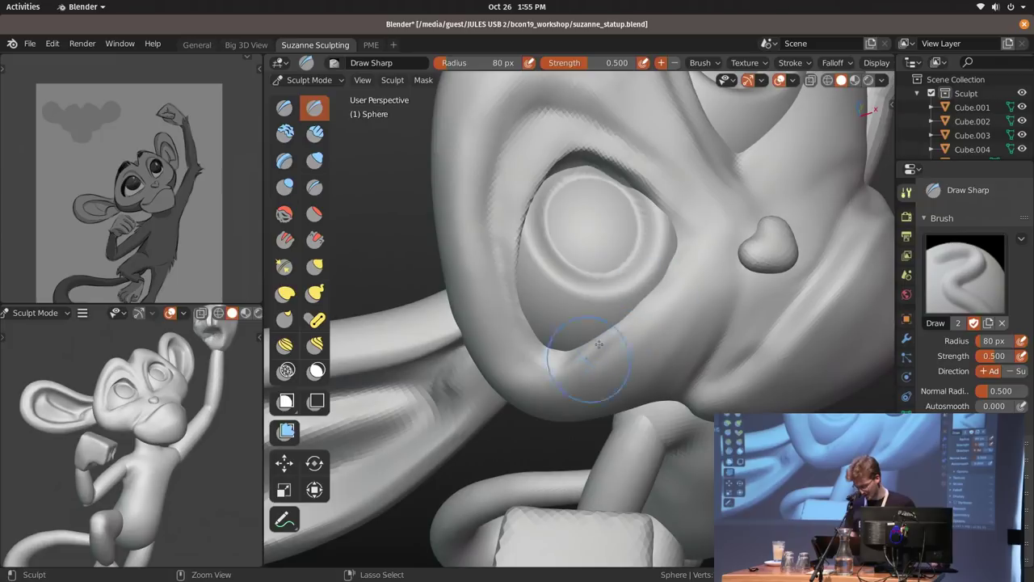
Add volume to the lower eyelid of the lowered-arm-side eye with the Clay Strips brush.
{"action": "key", "text": "c"}
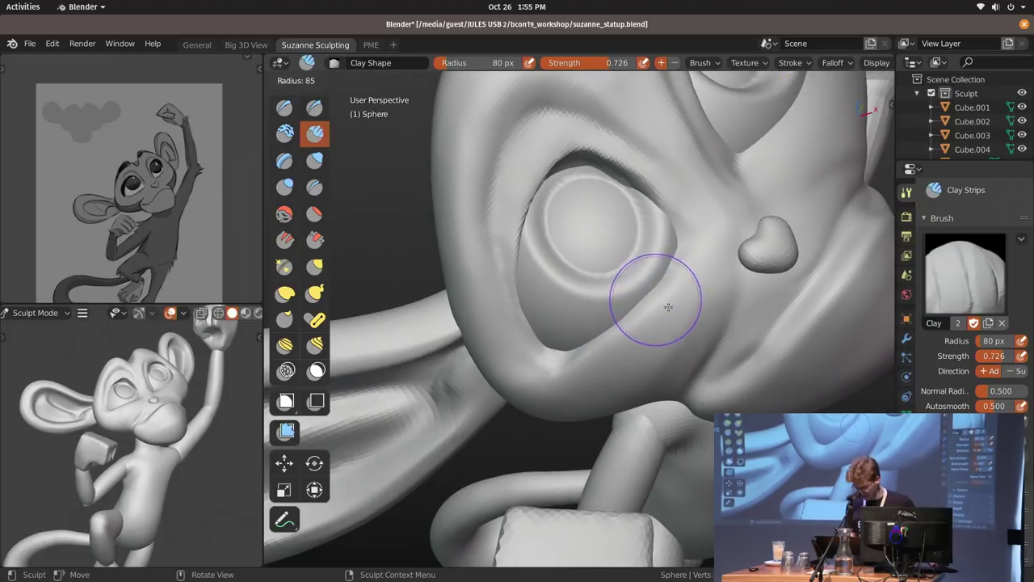
{"action": "left_click_drag", "start_coordinate": [621, 338], "coordinate": [566, 364]}
{"action": "mouse_move", "coordinate": [566, 363]}
{"action": "middle_mouse_down", "text": "ctrl"}
{"action": "mouse_move", "coordinate": [676, 261]}
{"action": "mouse_move", "coordinate": [641, 262]}
{"action": "middle_mouse_up", "text": "ctrl"}
Build up the lower eyelid rim of the raised-arm-side eye with the Draw brush at 61 px and 59 px.
{"action": "middle_click_drag", "start_coordinate": [611, 285], "coordinate": [620, 276]}
{"action": "mouse_move", "coordinate": [663, 162]}
{"action": "middle_mouse_down", "text": "shift"}
{"action": "mouse_move", "coordinate": [637, 256]}
{"action": "mouse_move", "coordinate": [582, 259]}
{"action": "mouse_move", "coordinate": [557, 243]}
{"action": "mouse_move", "coordinate": [535, 267]}
{"action": "mouse_move", "coordinate": [524, 256]}
{"action": "middle_mouse_up", "text": "shift"}
{"action": "key", "text": "x"}
{"action": "key", "text": "f"}
{"action": "left_click", "coordinate": [640, 212]}
{"action": "left_click_drag", "start_coordinate": [524, 257], "coordinate": [588, 356]}
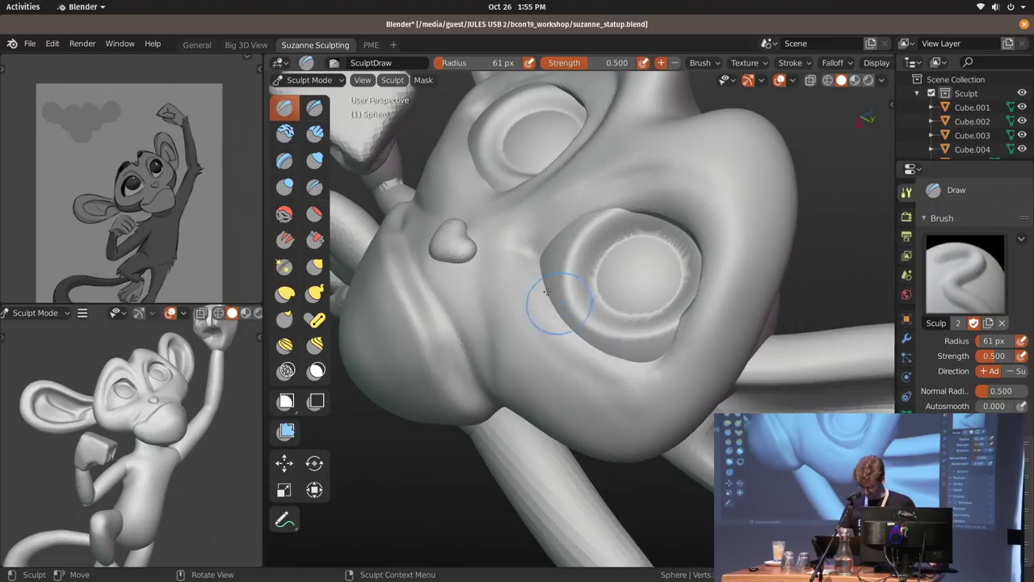
{"action": "middle_click_drag", "start_coordinate": [558, 302], "coordinate": [606, 356]}
{"action": "key", "text": "f"}
{"action": "left_click", "coordinate": [551, 307]}
{"action": "left_click_drag", "start_coordinate": [543, 287], "coordinate": [587, 352]}
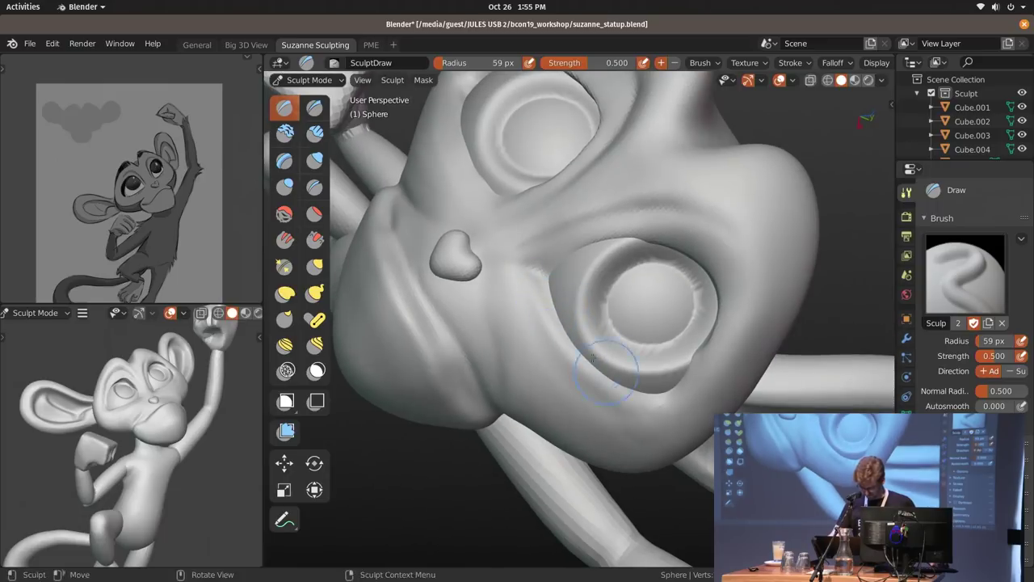
{"action": "middle_click_drag", "start_coordinate": [594, 404], "coordinate": [620, 365]}
Switch the head from sculpting to Vertex Paint and apply Dirty Vertex Colors to it.
{"action": "key", "text": "ctrl+Tab"}
{"action": "key", "text": "z"}
{"action": "left_click", "coordinate": [690, 246]}
{"action": "middle_click_drag", "start_coordinate": [758, 270], "coordinate": [701, 271]}
{"action": "key", "text": "ctrl+Tab"}
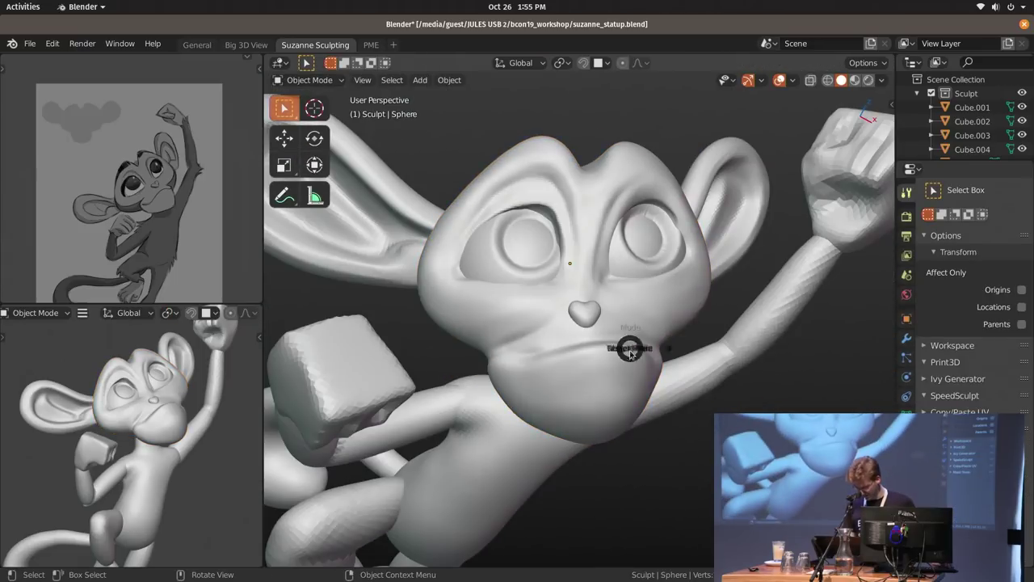
{"action": "left_click", "coordinate": [645, 262]}
{"action": "middle_click_drag", "start_coordinate": [652, 227], "coordinate": [734, 328]}
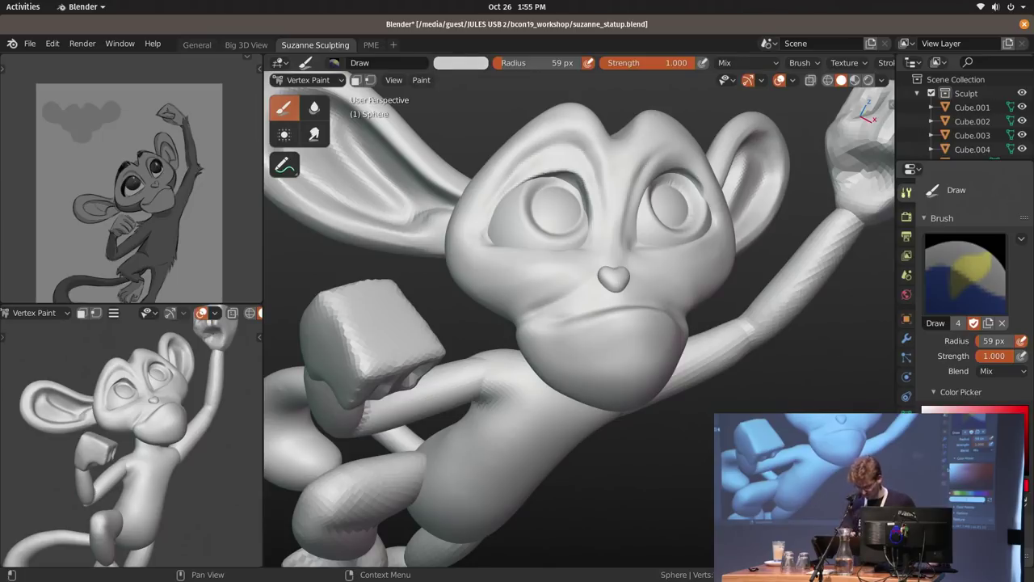
{"action": "left_click", "coordinate": [421, 80]}
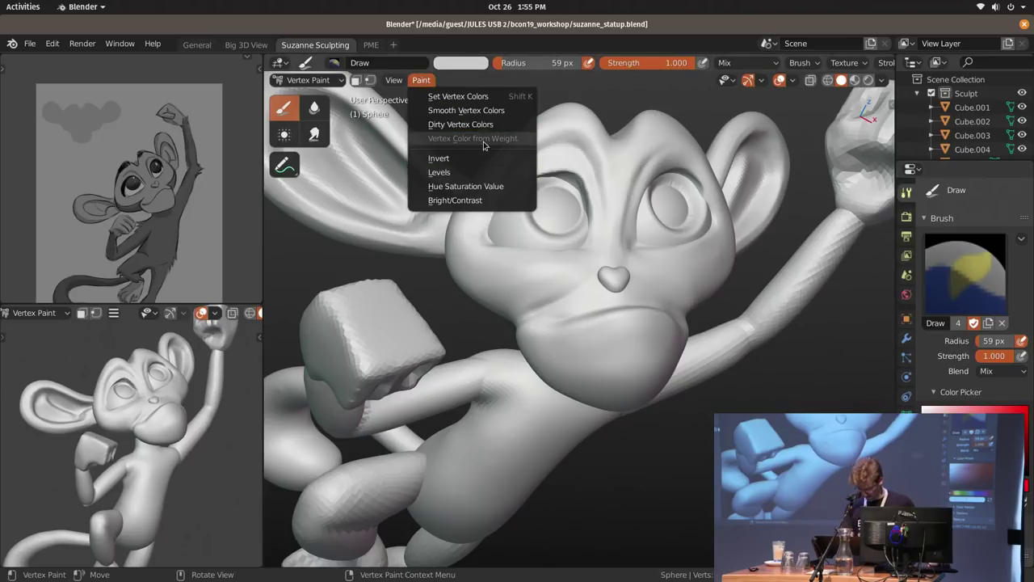
{"action": "left_click", "coordinate": [485, 124]}
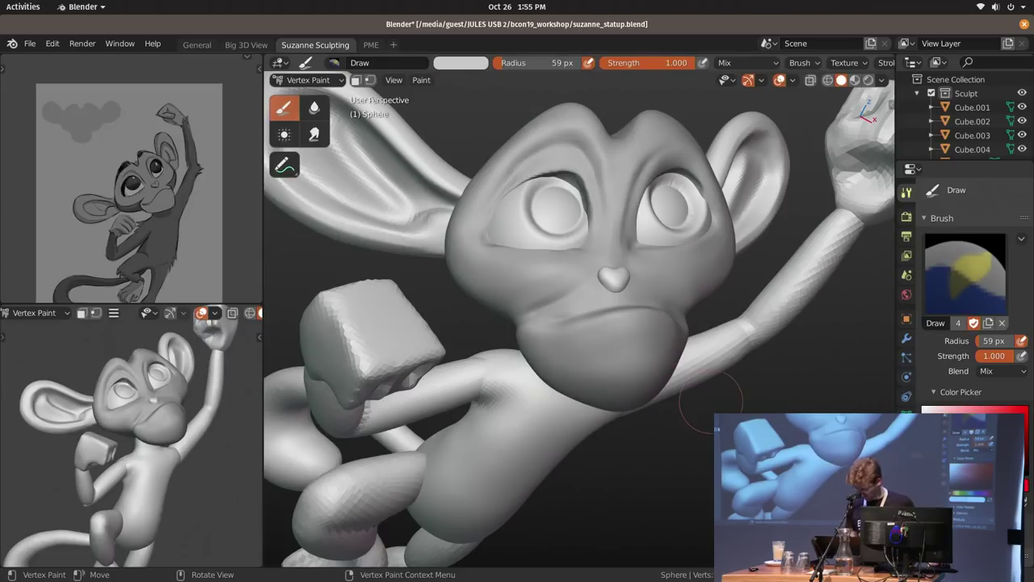
Fill the head's vertex colours with a uniform grey.
{"action": "left_click", "coordinate": [425, 80]}
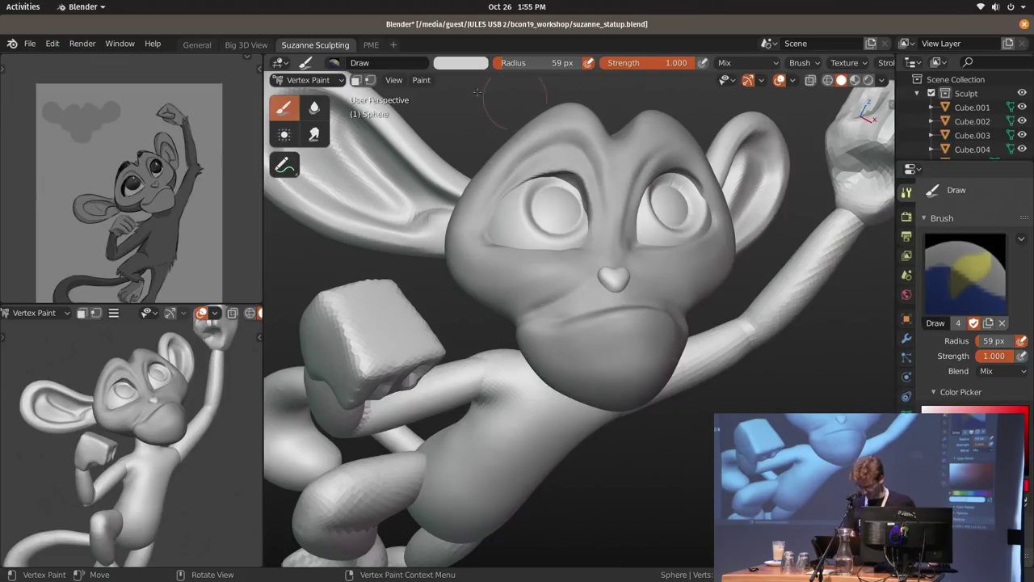
{"action": "left_click", "coordinate": [467, 65]}
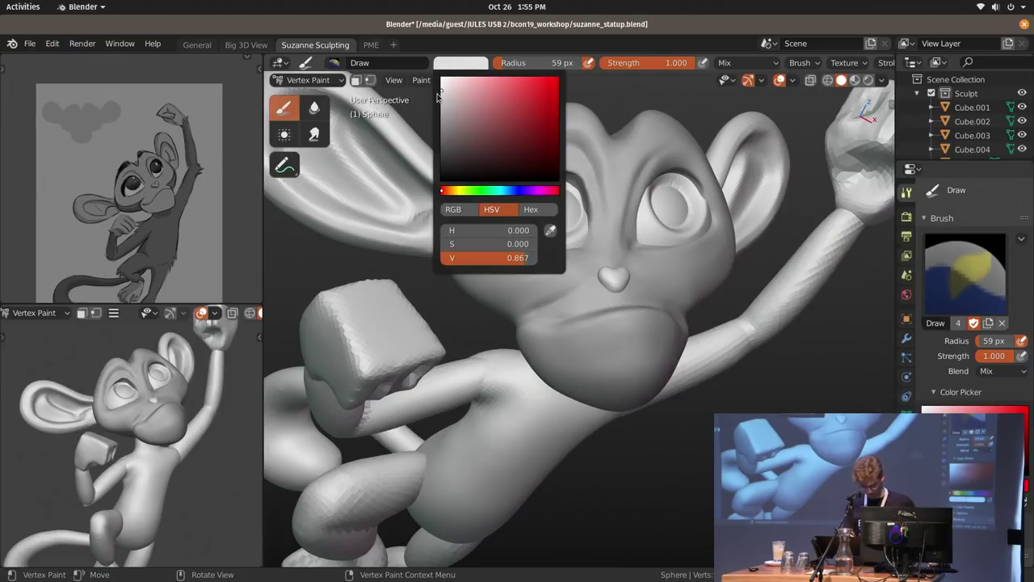
{"action": "key", "text": "shift+k"}
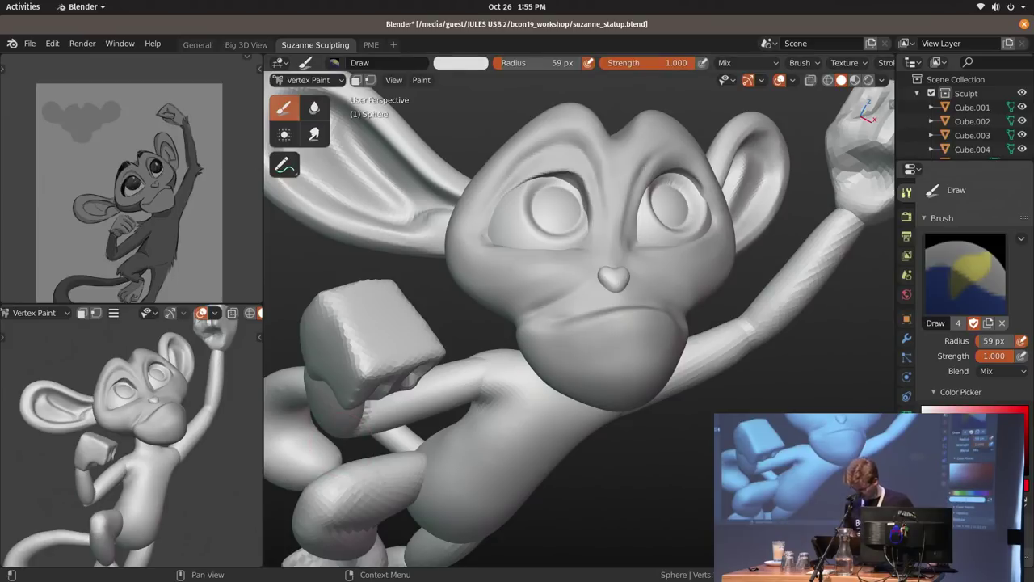
{"action": "left_click_drag", "start_coordinate": [929, 420], "coordinate": [893, 401]}
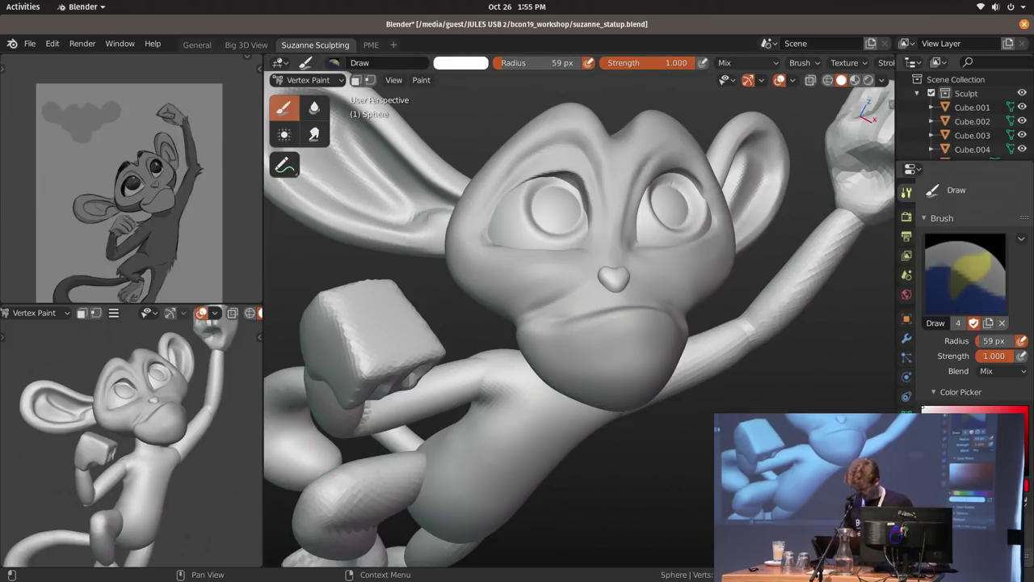
{"action": "middle_click_drag", "start_coordinate": [614, 279], "coordinate": [626, 320], "text": "shift"}
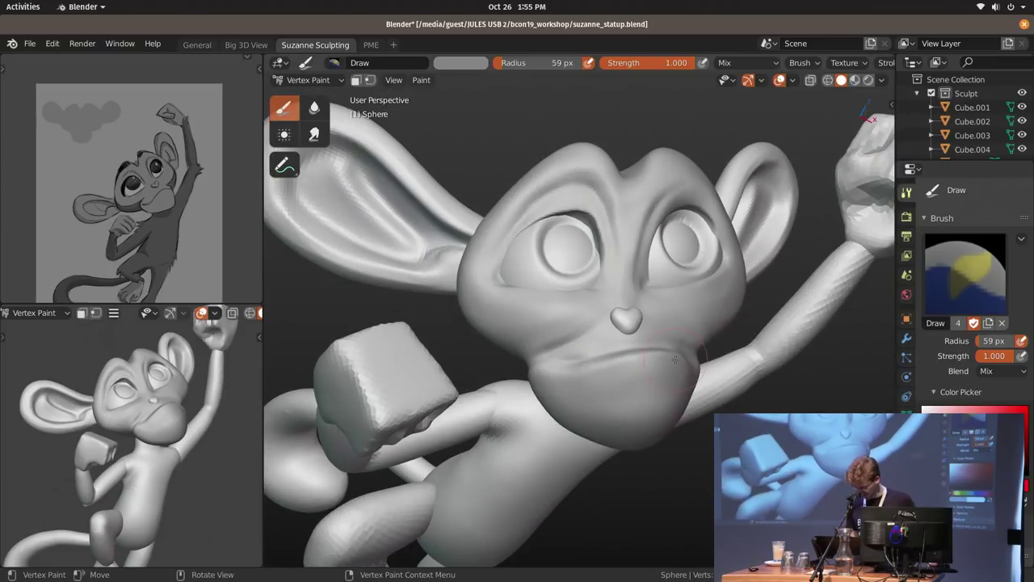
{"action": "left_click", "coordinate": [926, 458]}
Paint the iris of the lowered-arm-side eyeball black in Vertex Paint mode with the Draw brush at a 79 px radius.
{"action": "mouse_move", "coordinate": [590, 363]}
{"action": "middle_mouse_down"}
{"action": "mouse_move", "coordinate": [610, 250]}
{"action": "mouse_move", "coordinate": [554, 388]}
{"action": "mouse_move", "coordinate": [582, 348]}
{"action": "middle_mouse_up"}
{"action": "mouse_move", "coordinate": [582, 347]}
{"action": "middle_mouse_down", "text": "ctrl"}
{"action": "mouse_move", "coordinate": [588, 279]}
{"action": "mouse_move", "coordinate": [684, 393]}
{"action": "middle_mouse_up", "text": "ctrl"}
{"action": "key", "text": "ctrl+Tab"}
{"action": "left_click", "coordinate": [571, 329]}
{"action": "key", "text": "ctrl+Tab"}
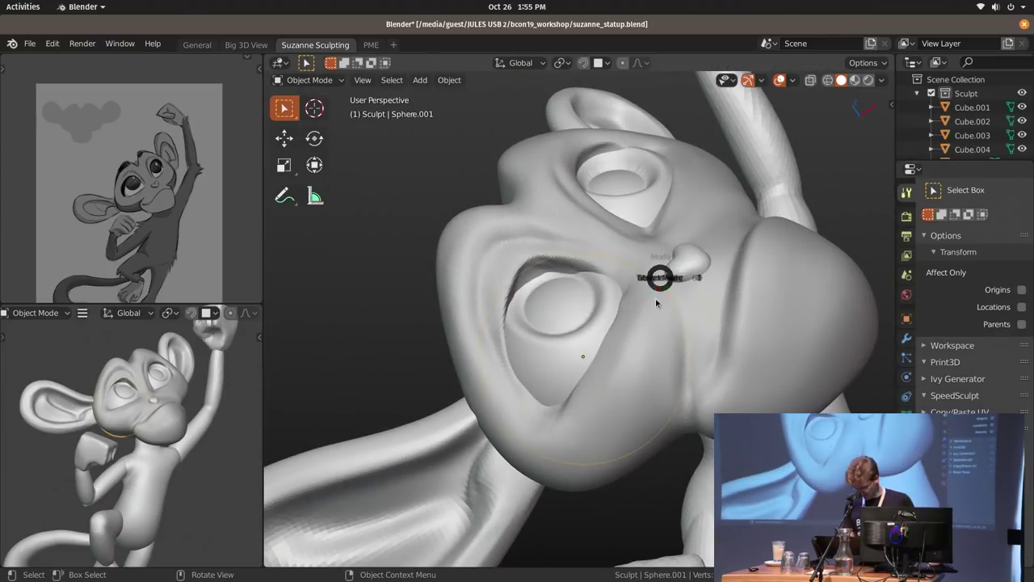
{"action": "key", "text": "ctrl+Tab"}
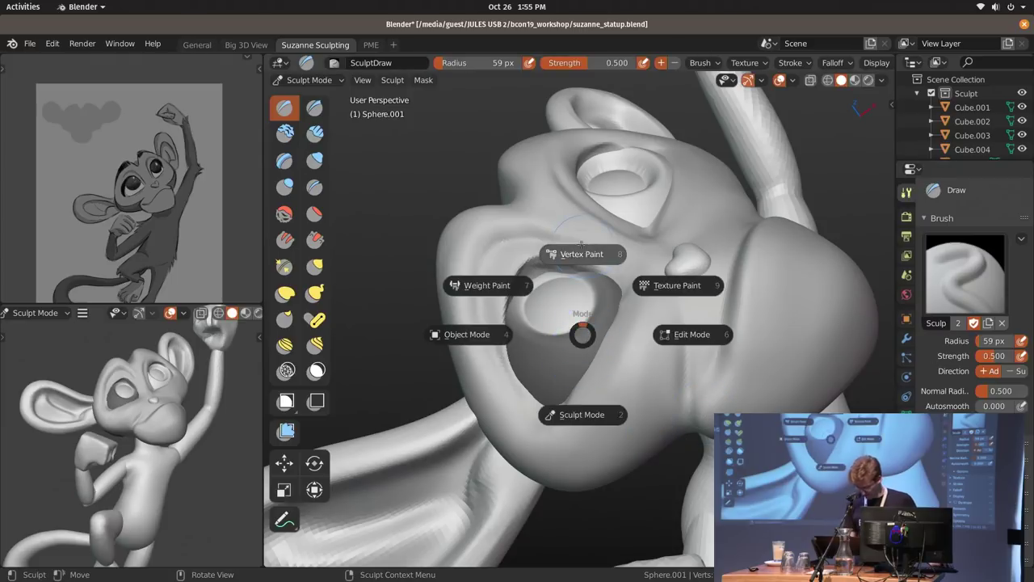
{"action": "left_click", "coordinate": [581, 244]}
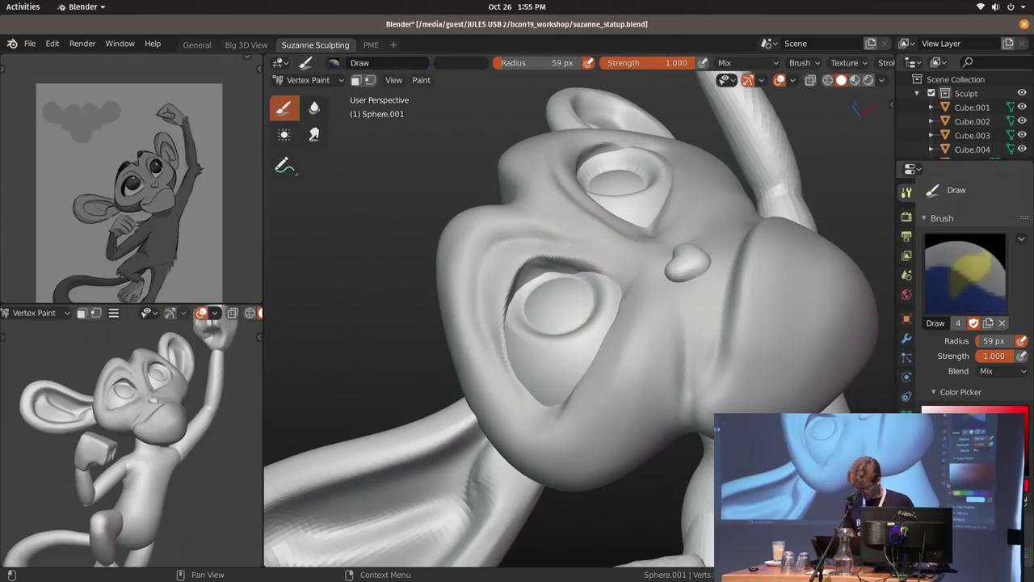
{"action": "middle_click_drag", "start_coordinate": [559, 279], "coordinate": [607, 348]}
{"action": "key", "text": "f"}
{"action": "left_click", "coordinate": [618, 349]}
{"action": "mouse_move", "coordinate": [577, 333]}
{"action": "left_mouse_down"}
{"action": "mouse_move", "coordinate": [576, 358]}
{"action": "mouse_move", "coordinate": [581, 323]}
{"action": "mouse_move", "coordinate": [575, 338]}
{"action": "left_mouse_up"}
{"action": "middle_click_drag", "start_coordinate": [575, 338], "coordinate": [582, 246]}
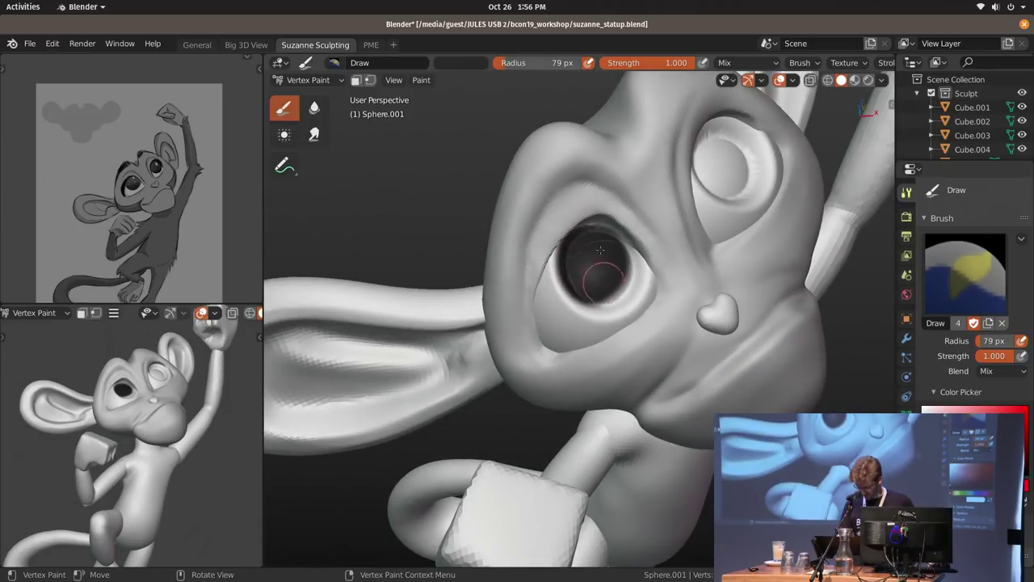
{"action": "left_click_drag", "start_coordinate": [619, 277], "coordinate": [588, 285]}
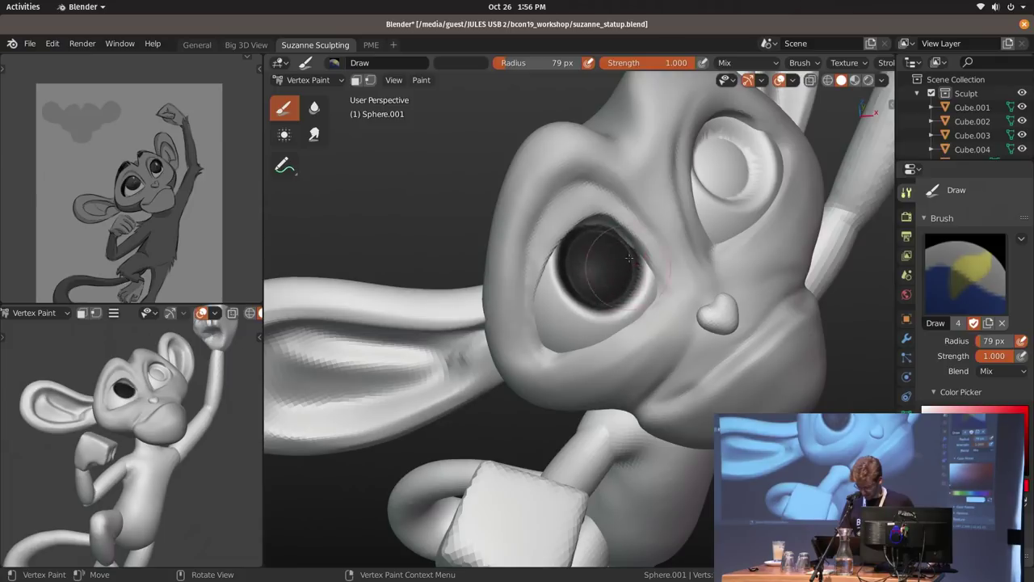
{"action": "middle_click_drag", "start_coordinate": [623, 294], "coordinate": [579, 254]}
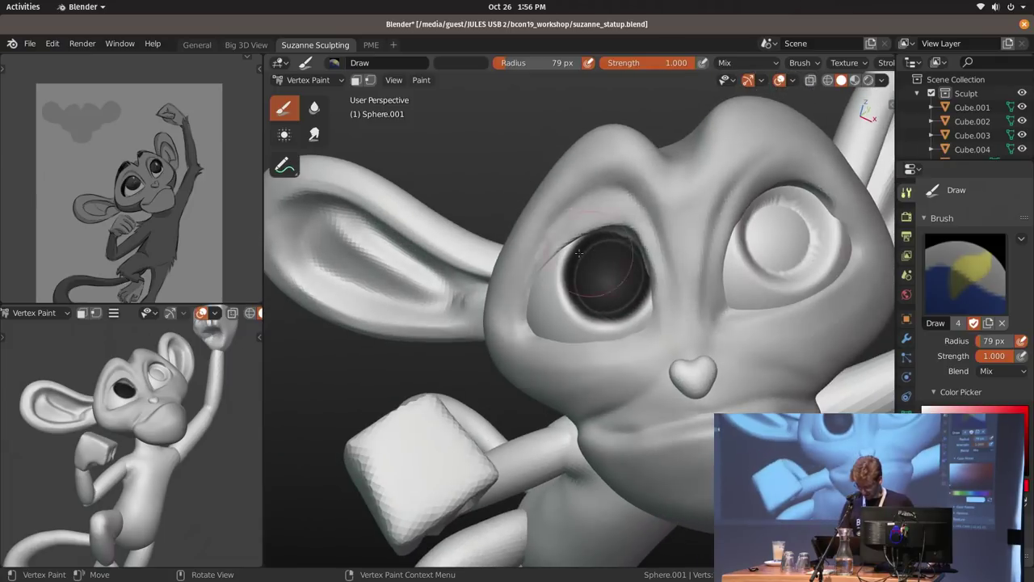
Paint the iris of the raised-arm-side eyeball black in Vertex Paint mode with the Draw brush at a 106 px radius.
{"action": "middle_click_drag", "start_coordinate": [759, 269], "coordinate": [686, 279]}
{"action": "left_click", "coordinate": [669, 249]}
{"action": "key", "text": "ctrl+Tab"}
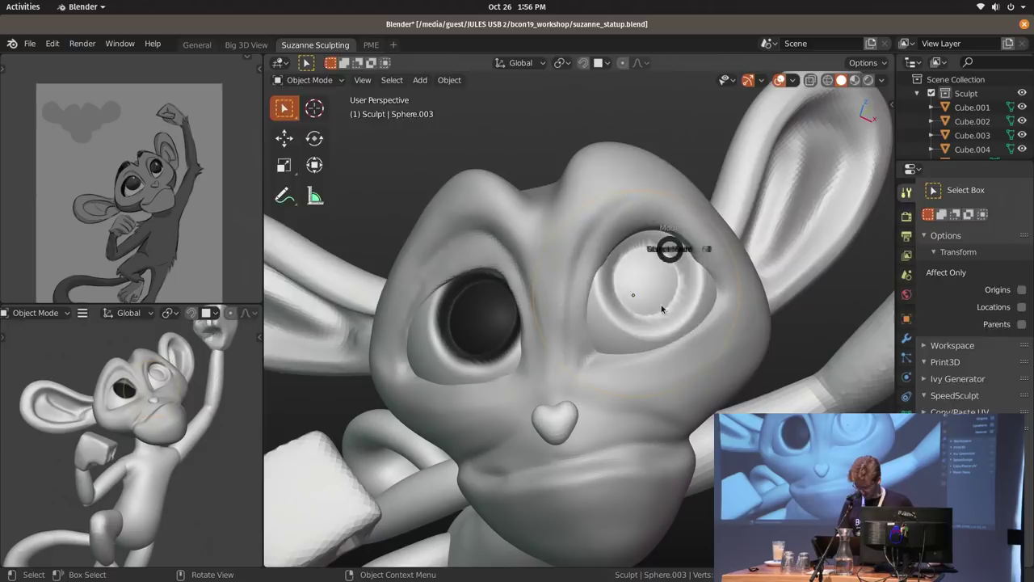
{"action": "key", "text": "f"}
{"action": "left_click", "coordinate": [658, 265]}
{"action": "mouse_move", "coordinate": [666, 258]}
{"action": "left_mouse_down"}
{"action": "mouse_move", "coordinate": [628, 281]}
{"action": "mouse_move", "coordinate": [649, 252]}
{"action": "mouse_move", "coordinate": [667, 293]}
{"action": "mouse_move", "coordinate": [654, 279]}
{"action": "left_mouse_up"}
{"action": "key", "text": "ctrl+Tab"}
{"action": "middle_click_drag", "start_coordinate": [654, 279], "coordinate": [674, 279]}
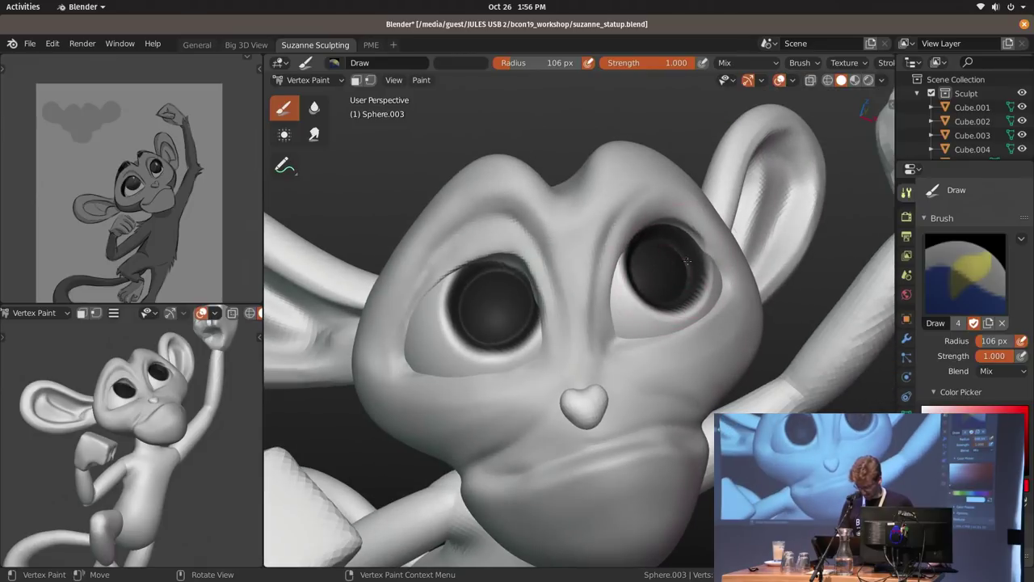
Add a sphere in Object Mode, scale it down and place it as a highlight on the upper iris of the raised-arm-side eye.
{"action": "key", "text": "ctrl+Tab"}
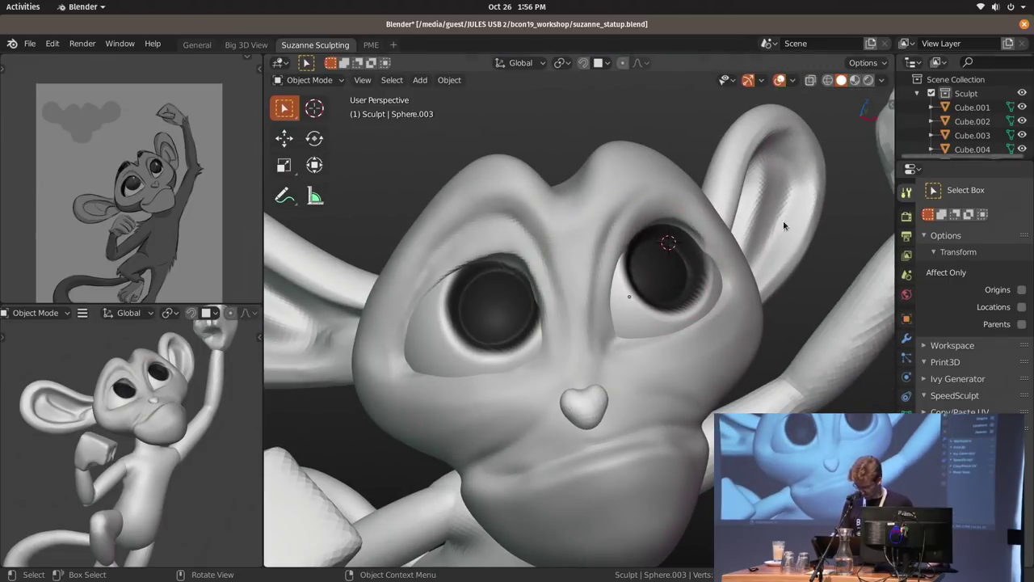
{"action": "key", "text": "shift+a"}
{"action": "mouse_move", "coordinate": [686, 267]}
{"action": "left_click", "coordinate": [765, 310]}
{"action": "key", "text": "s"}
{"action": "left_click", "coordinate": [669, 241]}
{"action": "right_click", "coordinate": [693, 245]}
{"action": "left_click", "coordinate": [693, 244]}
{"action": "key", "text": "s"}
{"action": "left_click", "coordinate": [698, 259]}
{"action": "middle_click_drag", "start_coordinate": [698, 260], "coordinate": [628, 280]}
{"action": "key", "text": "g"}
{"action": "left_click", "coordinate": [696, 281]}
Duplicate the highlight sphere and place the copy on the upper iris of the lowered-arm-side eye.
{"action": "mouse_move", "coordinate": [696, 281]}
{"action": "middle_mouse_down"}
{"action": "mouse_move", "coordinate": [718, 272]}
{"action": "mouse_move", "coordinate": [671, 288]}
{"action": "mouse_move", "coordinate": [687, 281]}
{"action": "middle_mouse_up"}
{"action": "key", "text": "shift+d"}
{"action": "left_click", "coordinate": [561, 332]}
{"action": "middle_click_drag", "start_coordinate": [560, 332], "coordinate": [609, 330]}
{"action": "key", "text": "g"}
{"action": "left_click", "coordinate": [701, 314]}
{"action": "key", "text": "g"}
{"action": "left_click", "coordinate": [621, 323]}
{"action": "key", "text": "alt+a"}
Fine-tune the position of the eye highlight over the iris and clear the selection.
{"action": "scroll", "coordinate": [647, 324], "scroll_direction": "down", "scroll_amount": 5}
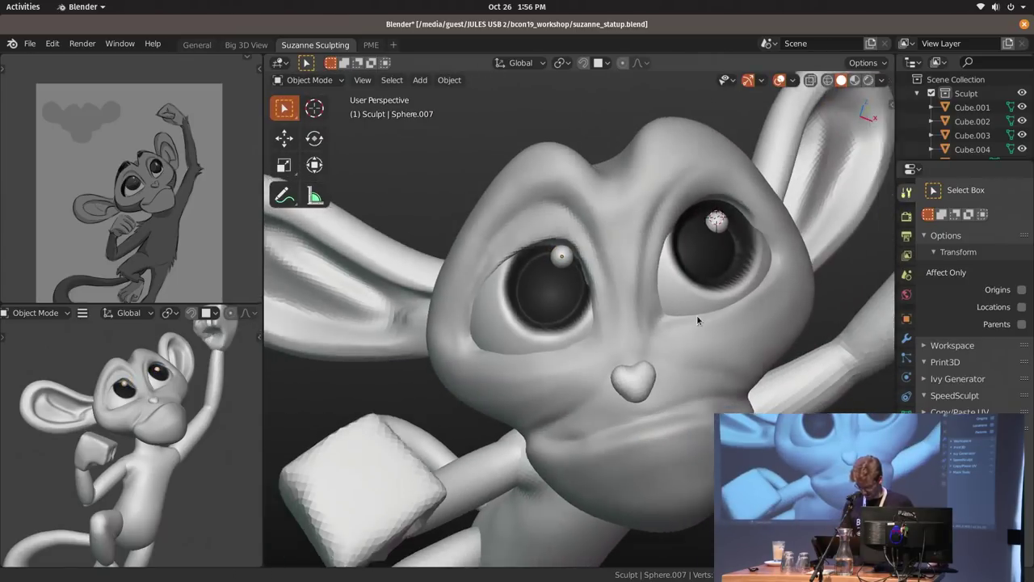
{"action": "middle_click_drag", "start_coordinate": [697, 314], "coordinate": [705, 266]}
{"action": "key", "text": "g"}
{"action": "left_click", "coordinate": [670, 250]}
{"action": "key", "text": "alt+a"}
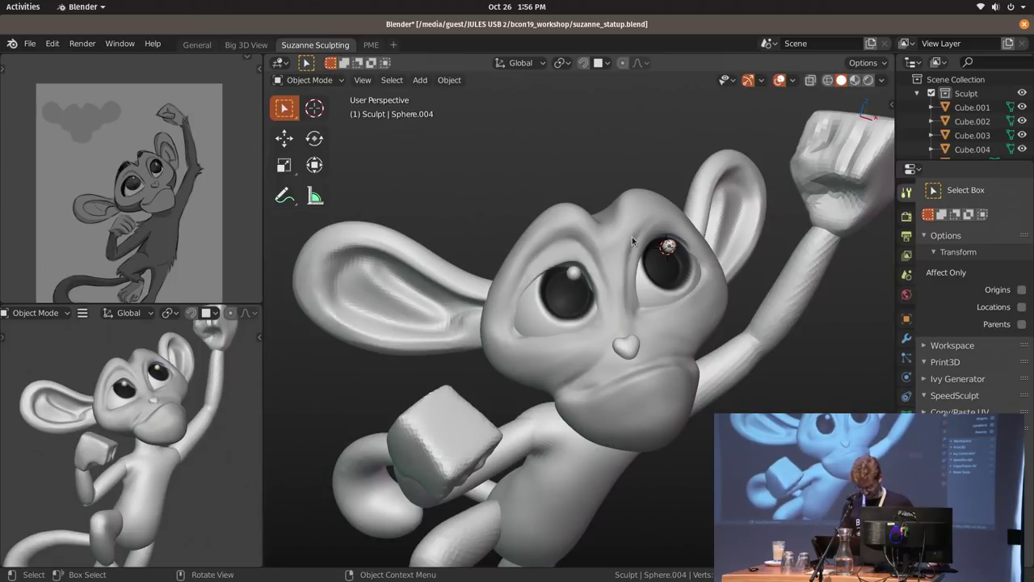
Select the head, switch it to Vertex Paint and set the Draw brush radius to 36 px for the brows.
{"action": "left_click", "coordinate": [629, 232]}
{"action": "middle_click_drag", "start_coordinate": [626, 219], "coordinate": [686, 214], "text": "shift"}
{"action": "key", "text": "ctrl+Tab"}
{"action": "middle_click_drag", "start_coordinate": [677, 261], "coordinate": [666, 265]}
{"action": "scroll", "coordinate": [667, 264], "scroll_direction": "up", "scroll_amount": 4}
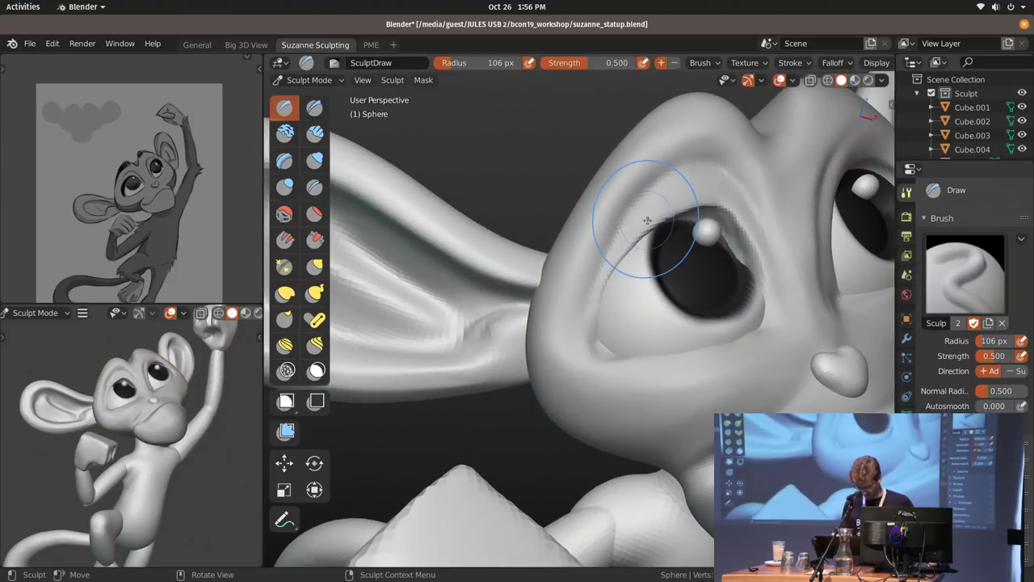
{"action": "key", "text": "ctrl+Tab"}
{"action": "left_click", "coordinate": [673, 249]}
{"action": "mouse_move", "coordinate": [666, 230]}
{"action": "middle_mouse_down", "text": "shift"}
{"action": "mouse_move", "coordinate": [573, 318]}
{"action": "mouse_move", "coordinate": [636, 272]}
{"action": "middle_mouse_up", "text": "shift"}
{"action": "key", "text": "f"}
{"action": "left_click", "coordinate": [610, 246]}
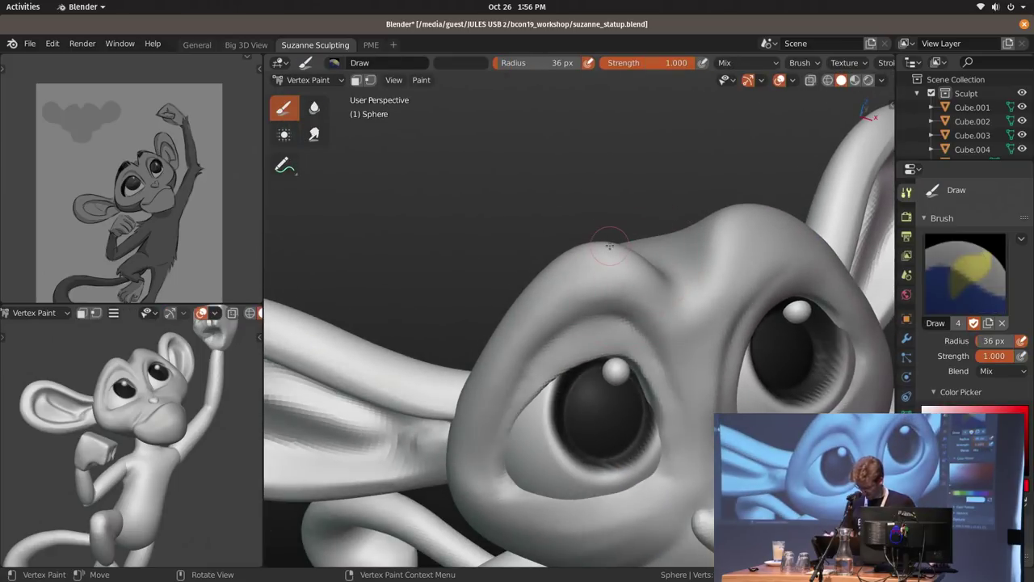
{"action": "key", "text": "ctrl+z"}
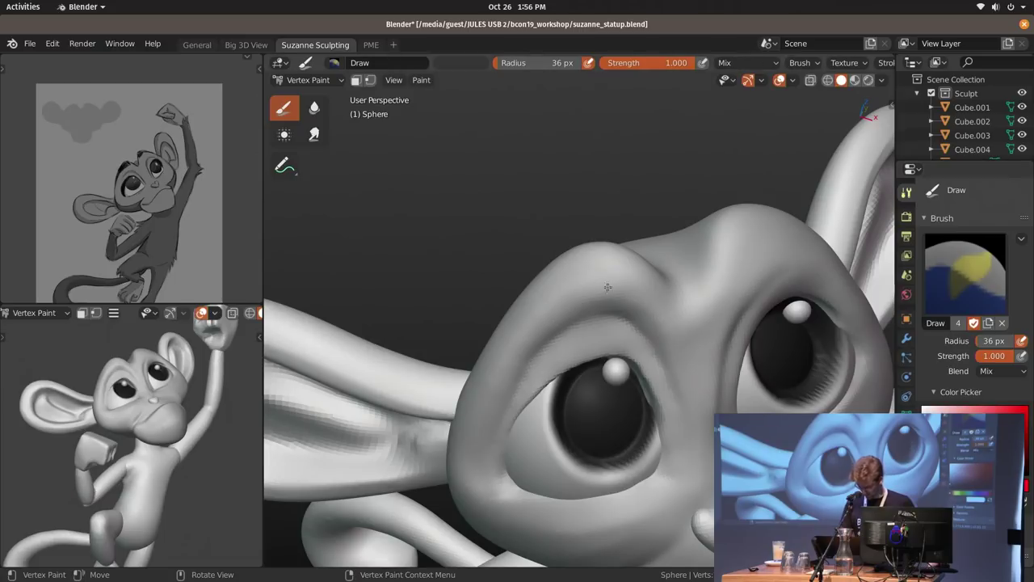
Outline and fill a tapered black eyebrow on the lowered-arm-side brow ridge with the 36 px vertex paint brush.
{"action": "middle_click_drag", "start_coordinate": [602, 272], "coordinate": [621, 227]}
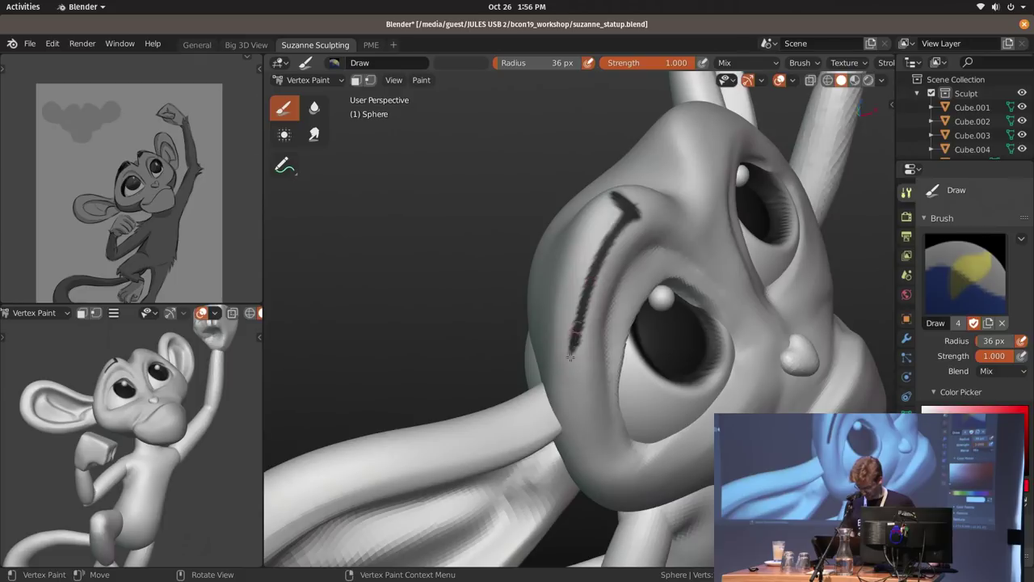
{"action": "left_click_drag", "start_coordinate": [612, 194], "coordinate": [570, 313]}
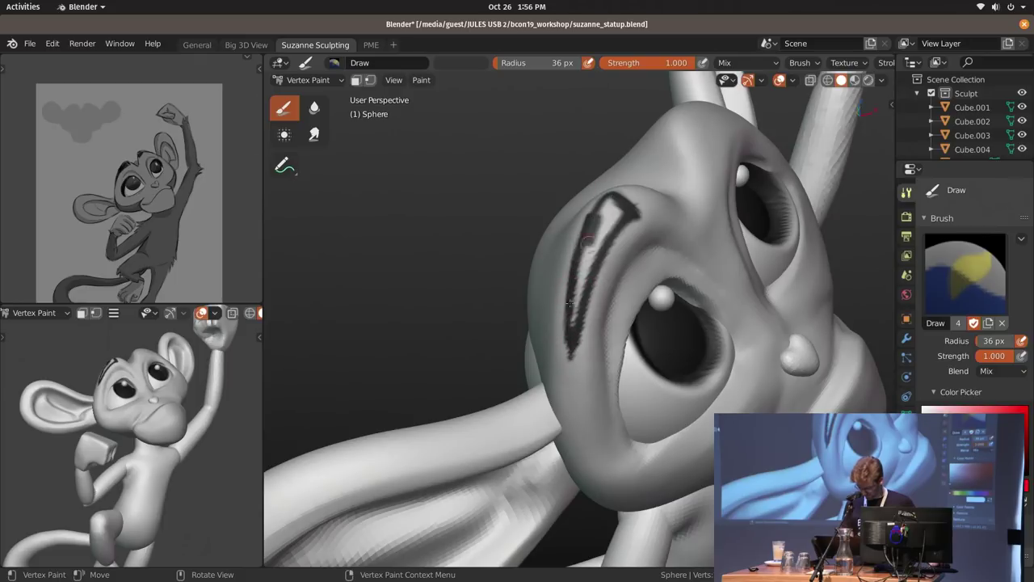
{"action": "mouse_move", "coordinate": [577, 277]}
{"action": "middle_mouse_down"}
{"action": "mouse_move", "coordinate": [645, 217]}
{"action": "mouse_move", "coordinate": [556, 217]}
{"action": "middle_mouse_up"}
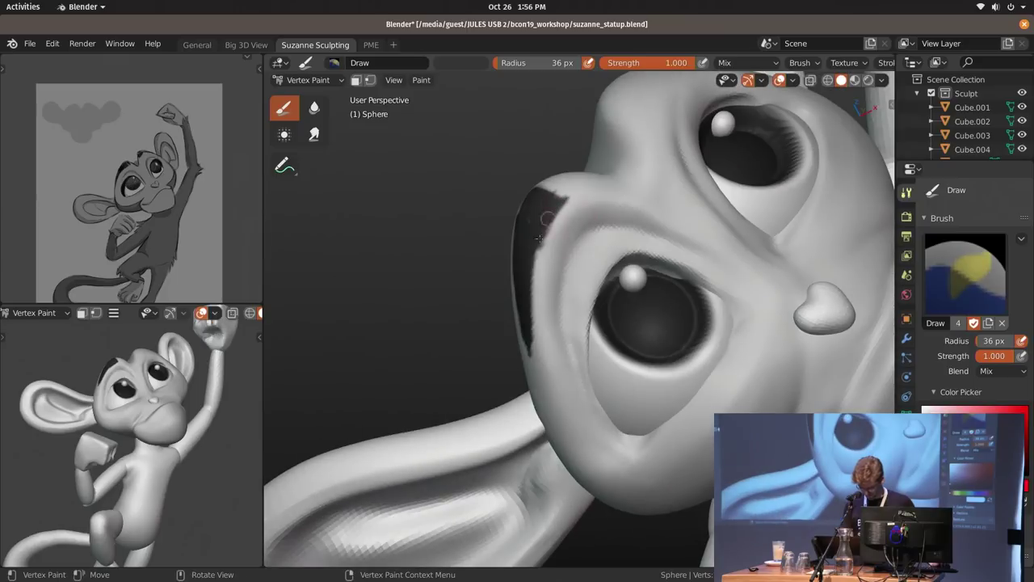
{"action": "middle_click_drag", "start_coordinate": [533, 327], "coordinate": [594, 305]}
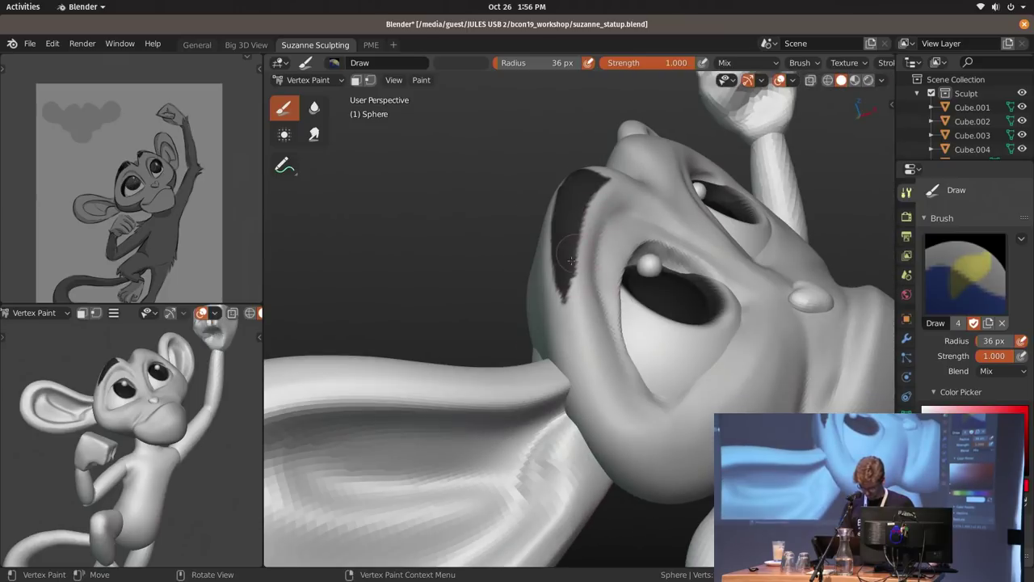
Outline and fill a matching tapered black eyebrow on the raised-arm-side brow ridge at a 36 px radius.
{"action": "middle_click_drag", "start_coordinate": [577, 269], "coordinate": [630, 266]}
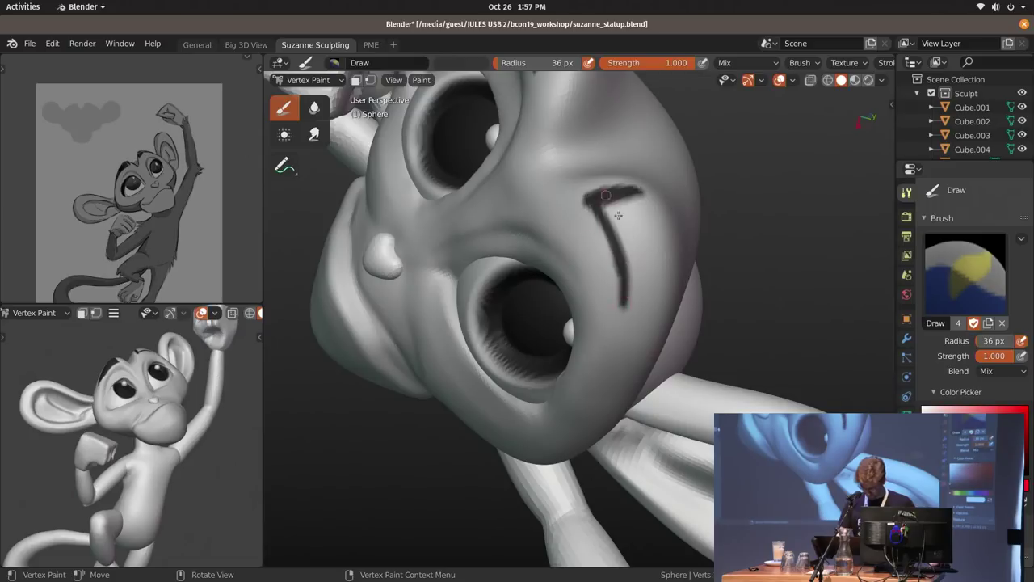
{"action": "left_click_drag", "start_coordinate": [655, 250], "coordinate": [656, 276]}
{"action": "middle_click_drag", "start_coordinate": [656, 279], "coordinate": [640, 219]}
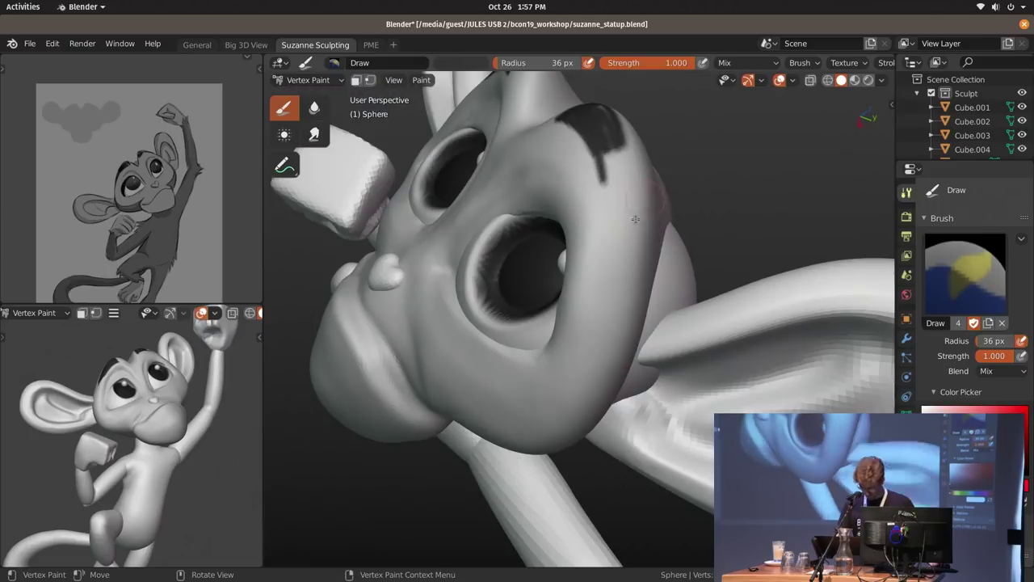
{"action": "left_click_drag", "start_coordinate": [615, 124], "coordinate": [620, 229]}
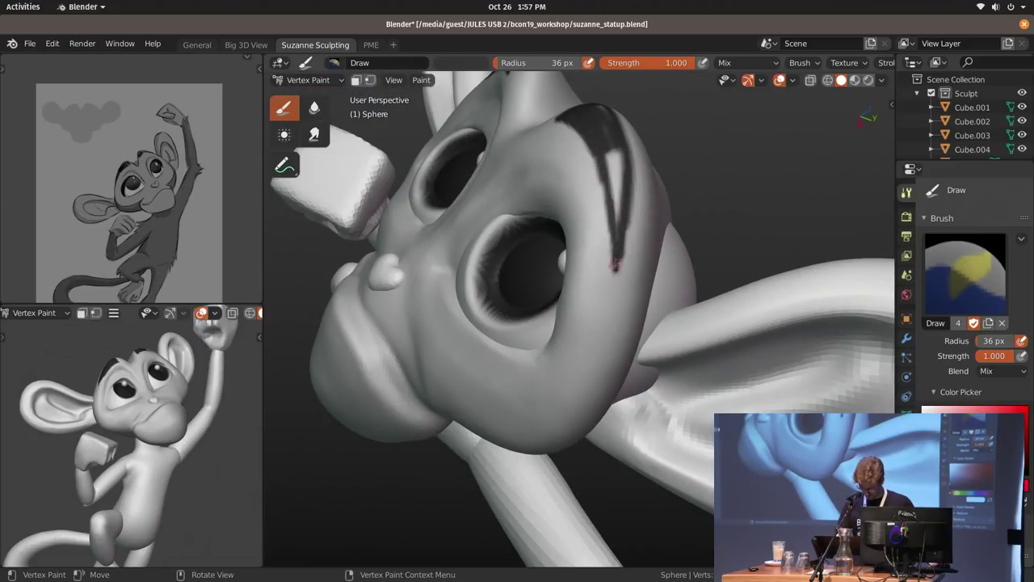
{"action": "middle_click_drag", "start_coordinate": [621, 163], "coordinate": [636, 225]}
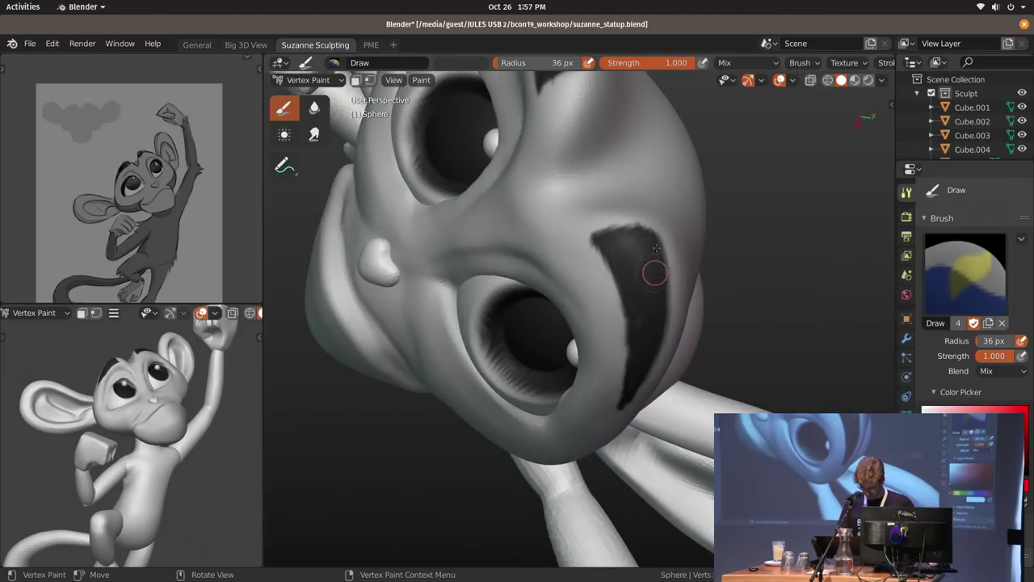
Paint a black line along the upper and outer eyelid of the lowered-arm-side eye with radii of 36, 65 and 57 px.
{"action": "mouse_move", "coordinate": [691, 315]}
{"action": "middle_mouse_down"}
{"action": "mouse_move", "coordinate": [585, 222]}
{"action": "mouse_move", "coordinate": [527, 261]}
{"action": "mouse_move", "coordinate": [517, 281]}
{"action": "mouse_move", "coordinate": [675, 190]}
{"action": "mouse_move", "coordinate": [647, 162]}
{"action": "middle_mouse_up"}
{"action": "middle_click_drag", "start_coordinate": [566, 162], "coordinate": [531, 191]}
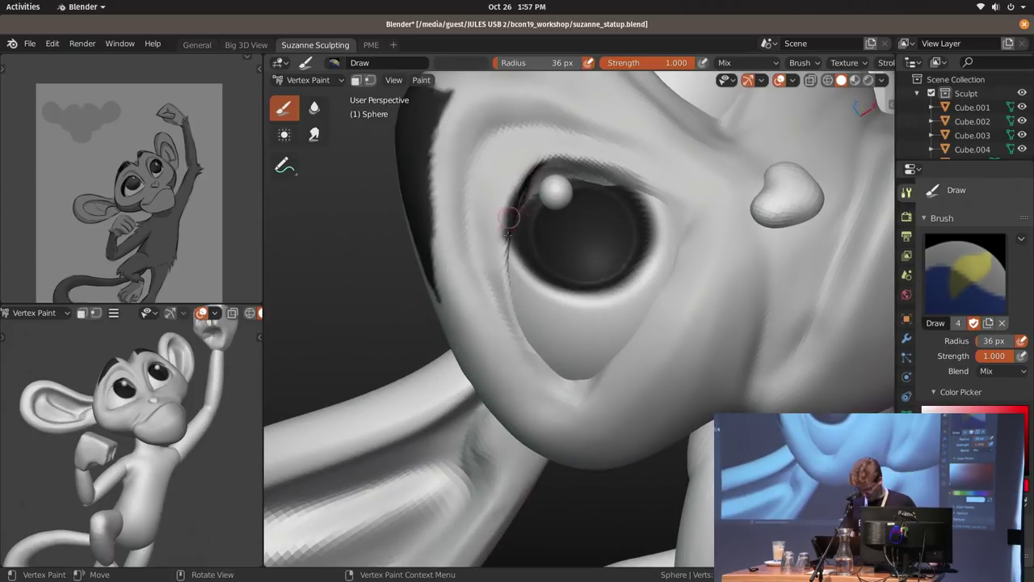
{"action": "left_click_drag", "start_coordinate": [506, 262], "coordinate": [504, 312]}
{"action": "middle_click_drag", "start_coordinate": [515, 242], "coordinate": [535, 154], "text": "shift"}
{"action": "key", "text": "f"}
{"action": "left_click", "coordinate": [563, 148]}
{"action": "mouse_move", "coordinate": [525, 126]}
{"action": "left_mouse_down"}
{"action": "mouse_move", "coordinate": [524, 208]}
{"action": "mouse_move", "coordinate": [541, 248]}
{"action": "left_mouse_up"}
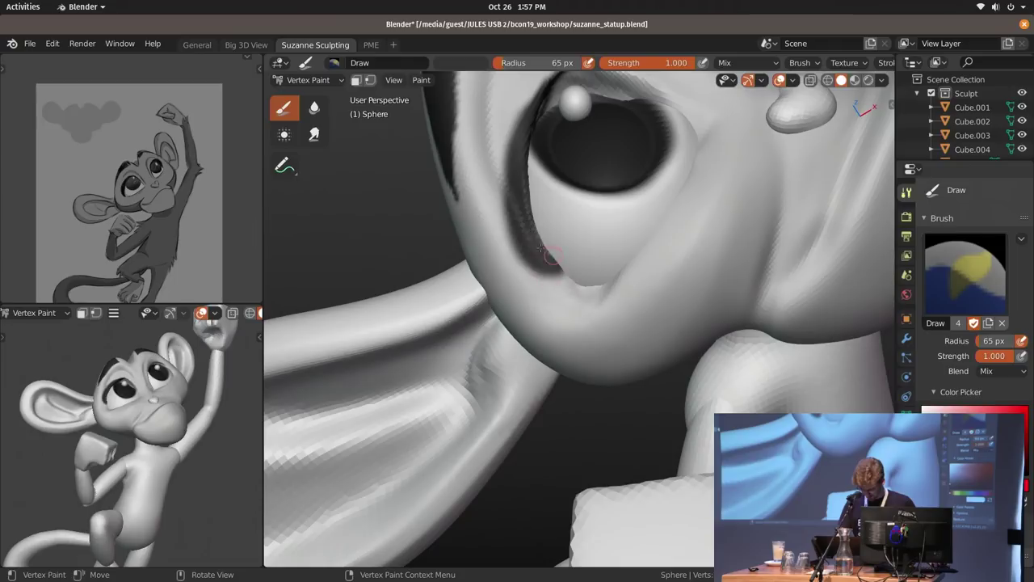
{"action": "mouse_move", "coordinate": [712, 329]}
{"action": "middle_mouse_down"}
{"action": "mouse_move", "coordinate": [605, 205]}
{"action": "mouse_move", "coordinate": [633, 175]}
{"action": "mouse_move", "coordinate": [483, 210]}
{"action": "middle_mouse_up"}
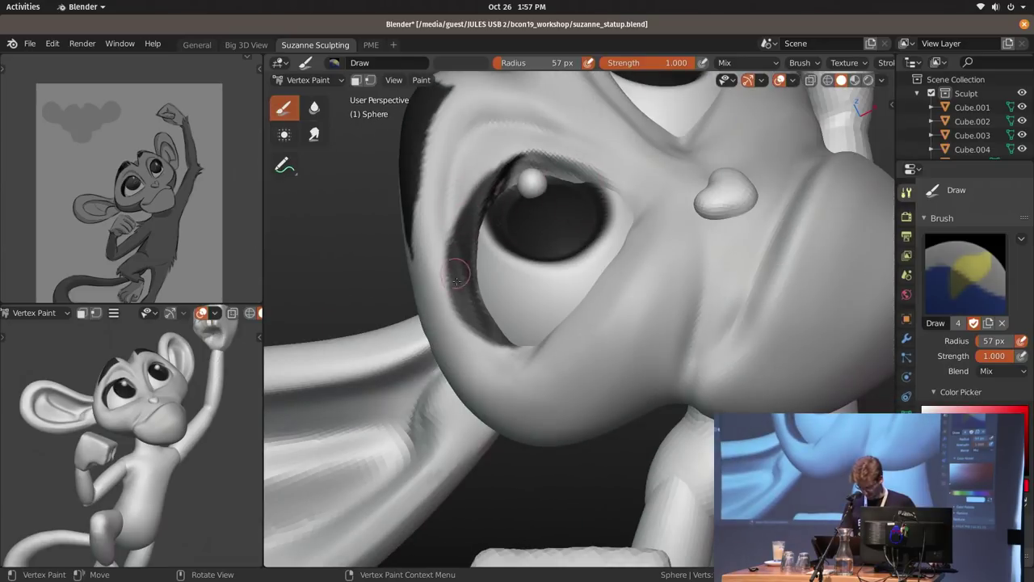
{"action": "middle_click_drag", "start_coordinate": [512, 192], "coordinate": [487, 261]}
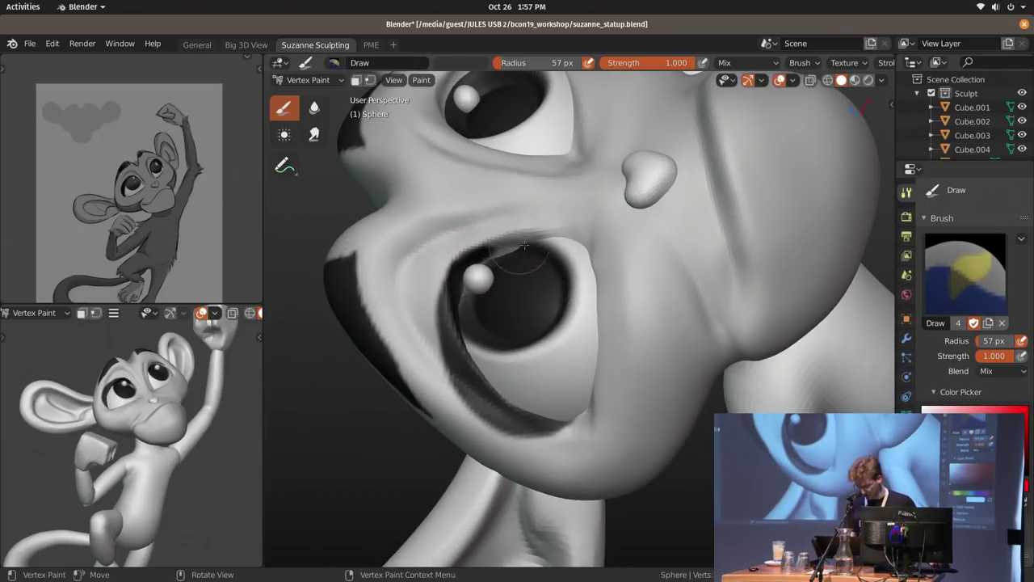
In Sculpt Mode, mask an oval patch on the front of the muzzle and extract it as a separate mesh.
{"action": "middle_click_drag", "start_coordinate": [563, 293], "coordinate": [665, 256], "text": "ctrl"}
{"action": "key", "text": "ctrl+Tab"}
{"action": "key", "text": "ctrl+Tab"}
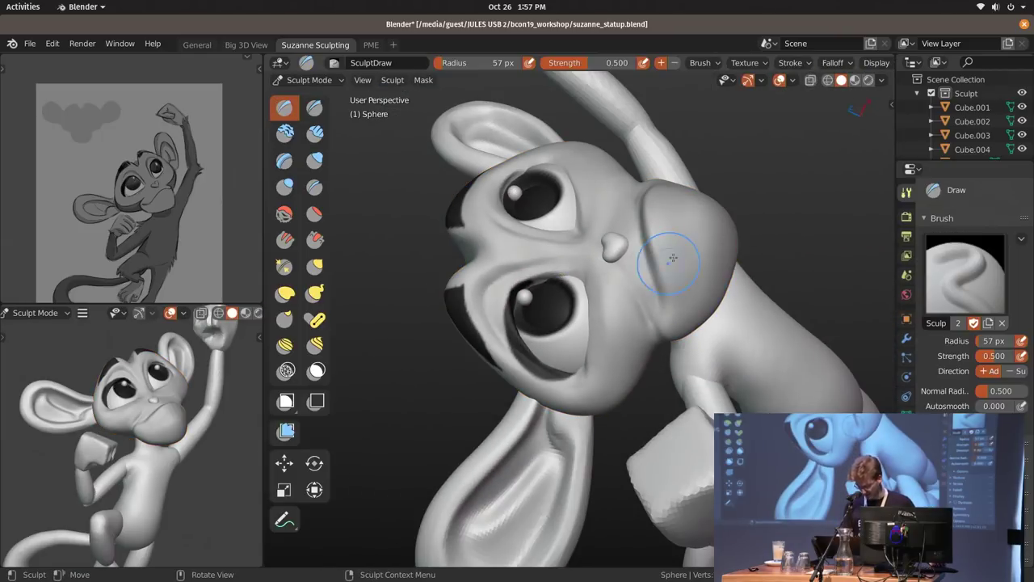
{"action": "key", "text": "m"}
{"action": "mouse_move", "coordinate": [704, 245]}
{"action": "left_mouse_down"}
{"action": "mouse_move", "coordinate": [690, 238]}
{"action": "mouse_move", "coordinate": [682, 283]}
{"action": "left_mouse_up"}
{"action": "left_click", "coordinate": [423, 80]}
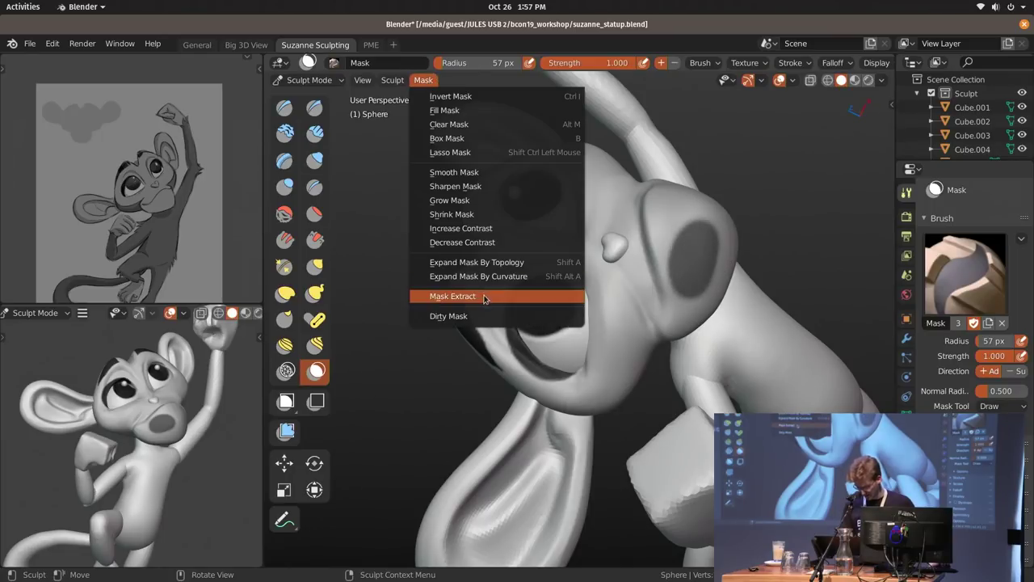
{"action": "left_click", "coordinate": [488, 297]}
{"action": "left_click", "coordinate": [547, 397]}
Move the extracted muzzle patch away from the face and delete it.
{"action": "middle_click_drag", "start_coordinate": [714, 305], "coordinate": [685, 300]}
{"action": "key", "text": "g"}
{"action": "left_click", "coordinate": [729, 276]}
{"action": "key", "text": "x"}
{"action": "left_click", "coordinate": [671, 298]}
Try to draw the lid lines around both eyes on the head with the Mask brush, and clear the mask.
{"action": "left_click", "coordinate": [530, 308]}
{"action": "key", "text": "ctrl+Tab"}
{"action": "middle_click_drag", "start_coordinate": [549, 314], "coordinate": [556, 371], "text": "ctrl"}
{"action": "mouse_move", "coordinate": [556, 372]}
{"action": "middle_mouse_down", "text": "shift"}
{"action": "mouse_move", "coordinate": [700, 346]}
{"action": "mouse_move", "coordinate": [678, 323]}
{"action": "middle_mouse_up", "text": "shift"}
{"action": "left_click_drag", "start_coordinate": [613, 223], "coordinate": [581, 240]}
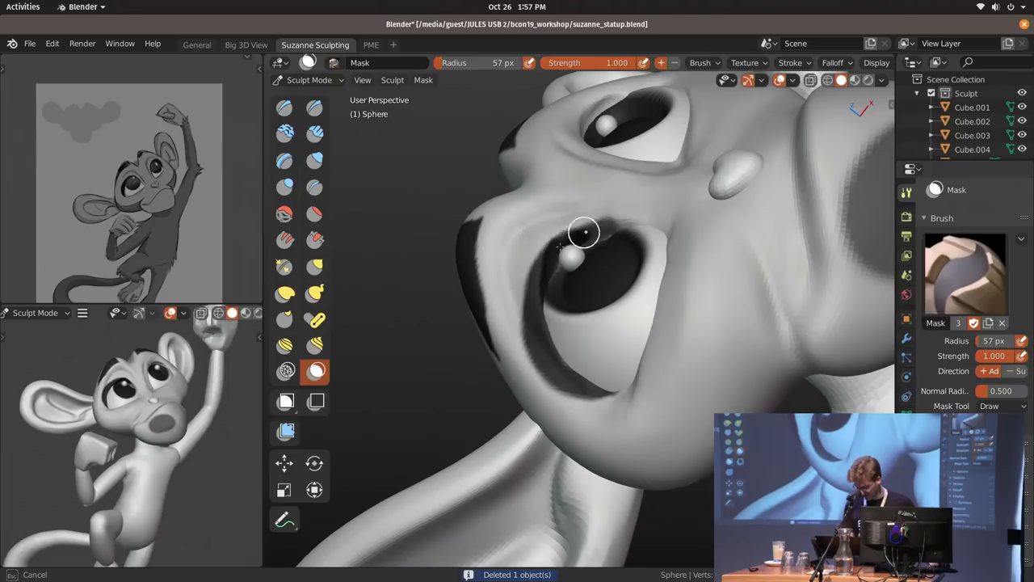
{"action": "mouse_move", "coordinate": [756, 397]}
{"action": "middle_mouse_down"}
{"action": "mouse_move", "coordinate": [639, 357]}
{"action": "mouse_move", "coordinate": [755, 307]}
{"action": "mouse_move", "coordinate": [554, 282]}
{"action": "mouse_move", "coordinate": [565, 261]}
{"action": "mouse_move", "coordinate": [695, 259]}
{"action": "mouse_move", "coordinate": [774, 210]}
{"action": "mouse_move", "coordinate": [524, 265]}
{"action": "mouse_move", "coordinate": [575, 254]}
{"action": "middle_mouse_up"}
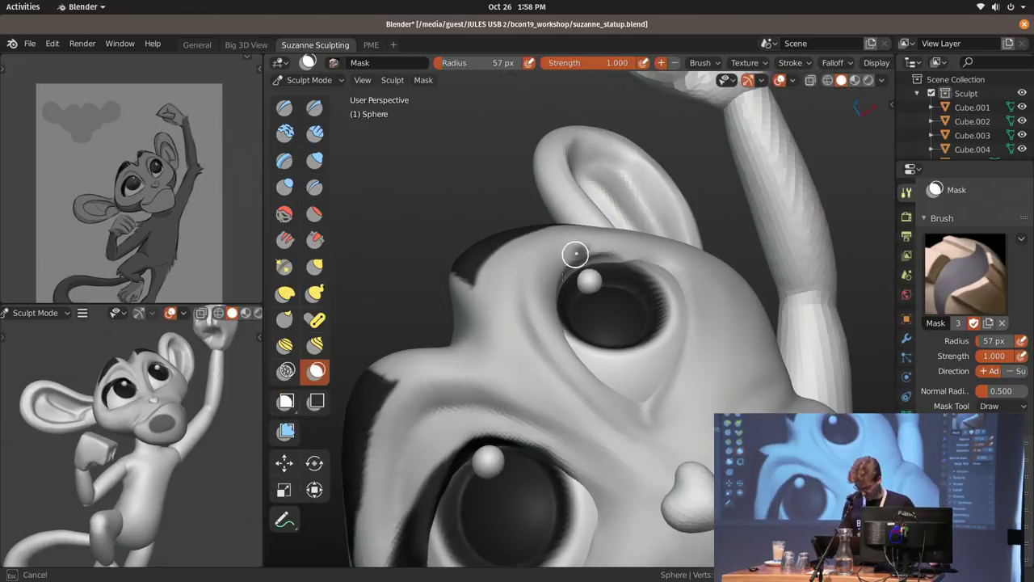
{"action": "left_click_drag", "start_coordinate": [559, 284], "coordinate": [566, 283]}
{"action": "key", "text": "shift+f"}
{"action": "left_click", "coordinate": [615, 282]}
{"action": "mouse_move", "coordinate": [611, 276]}
{"action": "middle_mouse_down"}
{"action": "mouse_move", "coordinate": [625, 293]}
{"action": "mouse_move", "coordinate": [624, 283]}
{"action": "middle_mouse_up"}
{"action": "key", "text": "f"}
{"action": "left_click", "coordinate": [615, 275]}
{"action": "left_click_drag", "start_coordinate": [591, 237], "coordinate": [567, 268]}
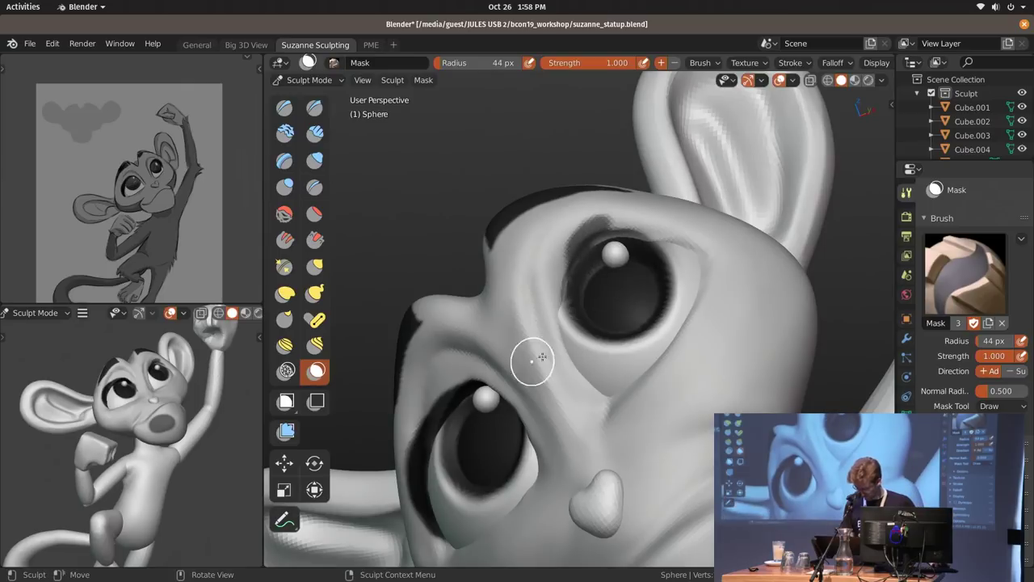
{"action": "key", "text": "alt+m"}
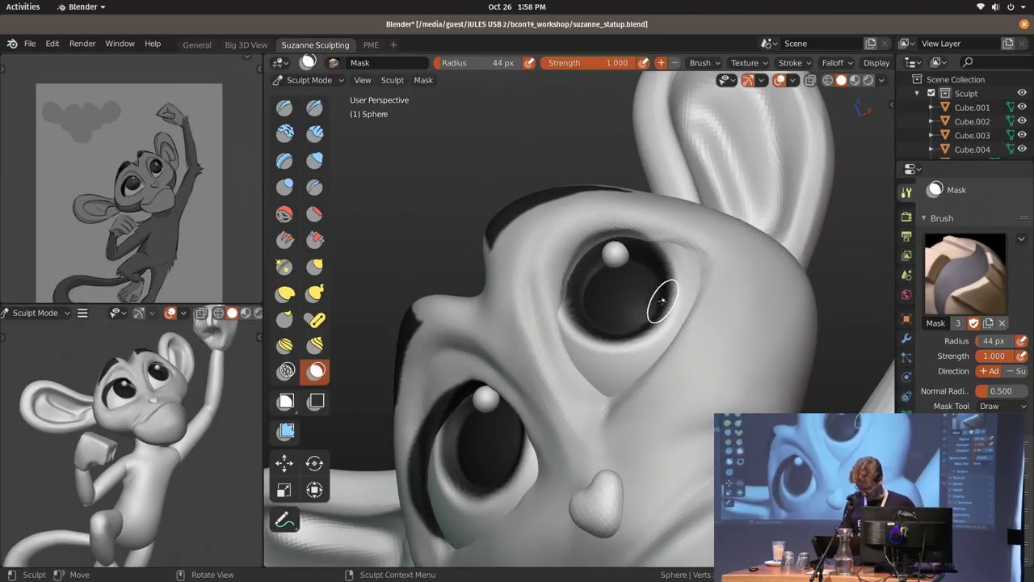
Vertex paint a black line along the upper and outer eyelid of the raised-arm-side eye at a 44 px radius.
{"action": "key", "text": "ctrl+Tab"}
{"action": "left_click", "coordinate": [660, 244]}
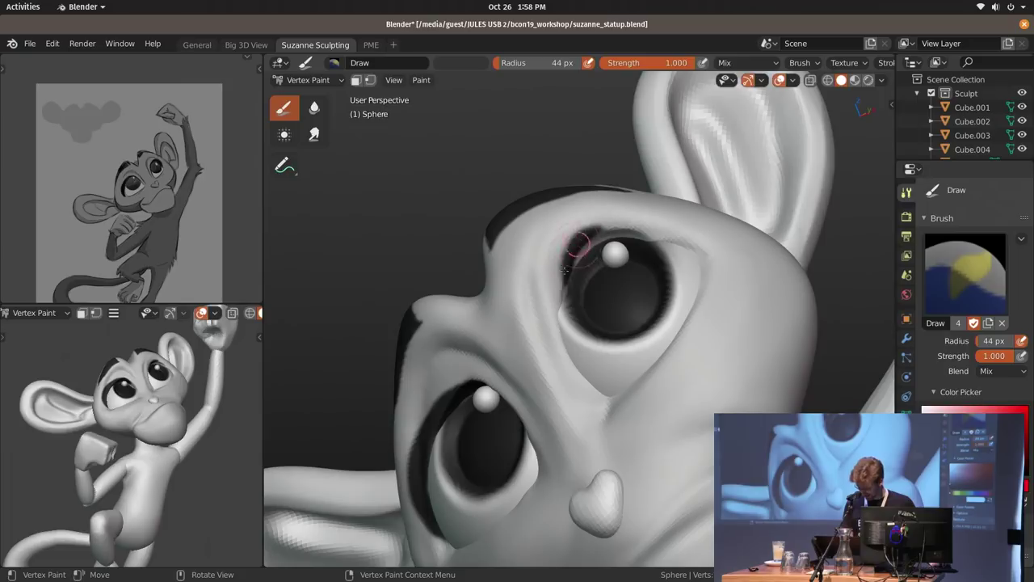
{"action": "middle_click_drag", "start_coordinate": [560, 253], "coordinate": [657, 213]}
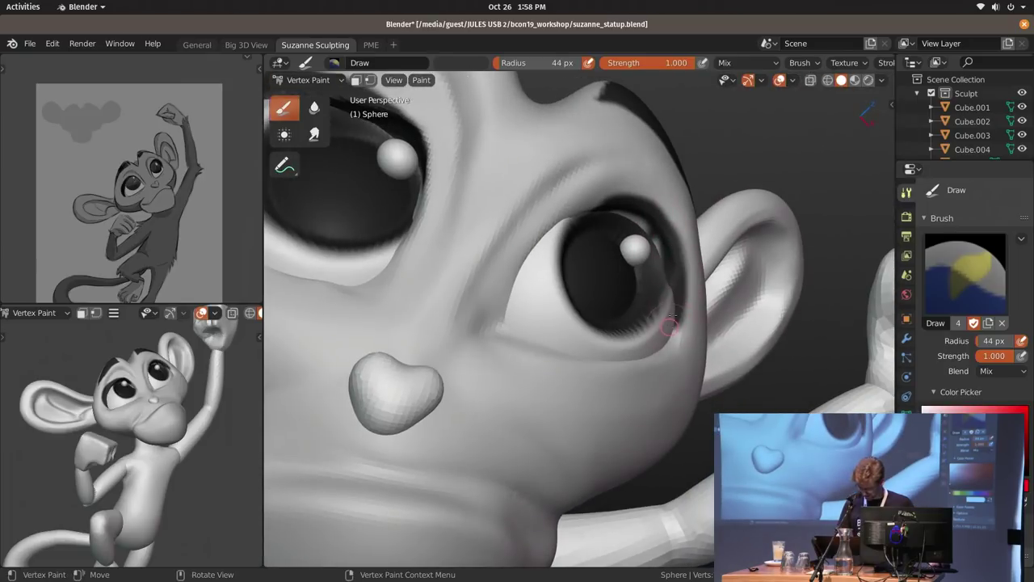
{"action": "middle_click_drag", "start_coordinate": [670, 258], "coordinate": [648, 275]}
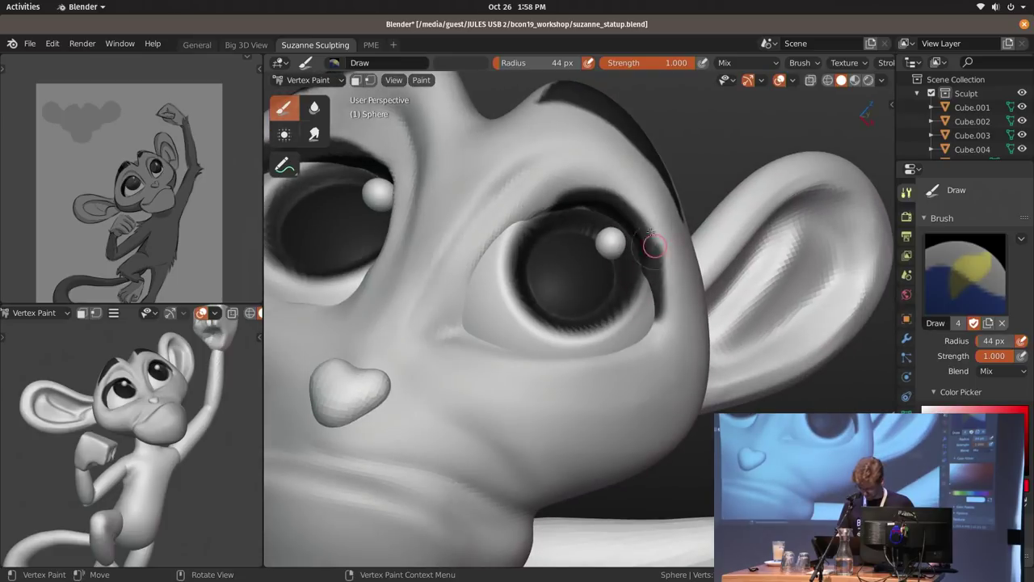
{"action": "mouse_move", "coordinate": [635, 233]}
{"action": "middle_mouse_down"}
{"action": "mouse_move", "coordinate": [539, 238]}
{"action": "mouse_move", "coordinate": [501, 291]}
{"action": "mouse_move", "coordinate": [569, 275]}
{"action": "middle_mouse_up"}
Return the head to Sculpt Mode and pull the raised-arm-side upper eyelid slightly upward with the Snake Hook brush at 88 px.
{"action": "middle_click_drag", "start_coordinate": [570, 186], "coordinate": [608, 267], "text": "ctrl"}
{"action": "key", "text": "ctrl+Tab"}
{"action": "middle_click_drag", "start_coordinate": [608, 275], "coordinate": [612, 248], "text": "ctrl"}
{"action": "key", "text": "k"}
{"action": "key", "text": "f"}
{"action": "left_click", "coordinate": [664, 247]}
{"action": "key", "text": "f"}
{"action": "left_click", "coordinate": [602, 237]}
{"action": "left_click_drag", "start_coordinate": [612, 234], "coordinate": [607, 223]}
Refine the raised-arm-side upper eyelid against the camera view with the Snake Hook, starting from a 100 px radius.
{"action": "middle_click_drag", "start_coordinate": [184, 398], "coordinate": [192, 381], "text": "shift"}
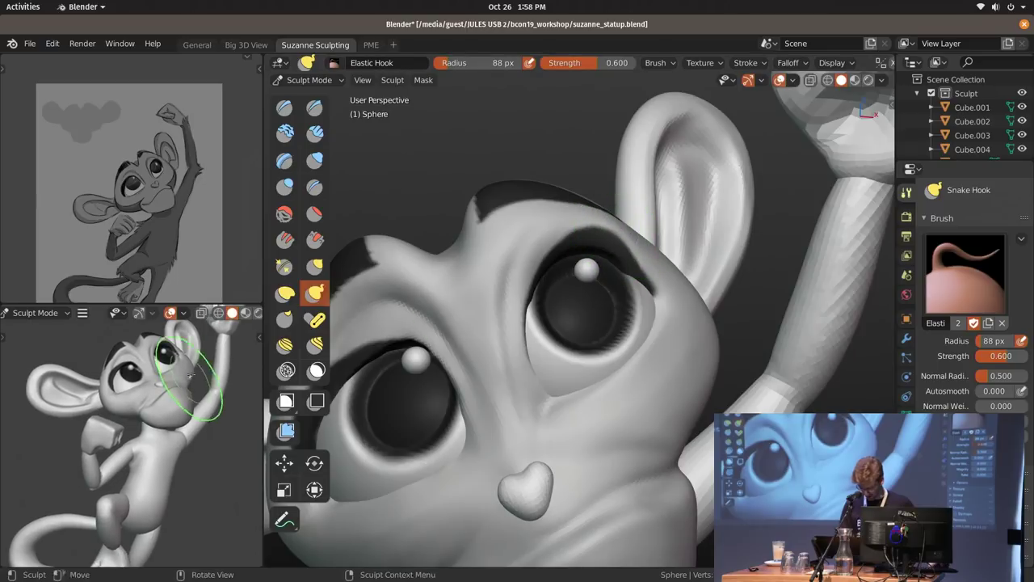
{"action": "key", "text": "grave"}
{"action": "left_click", "coordinate": [622, 257]}
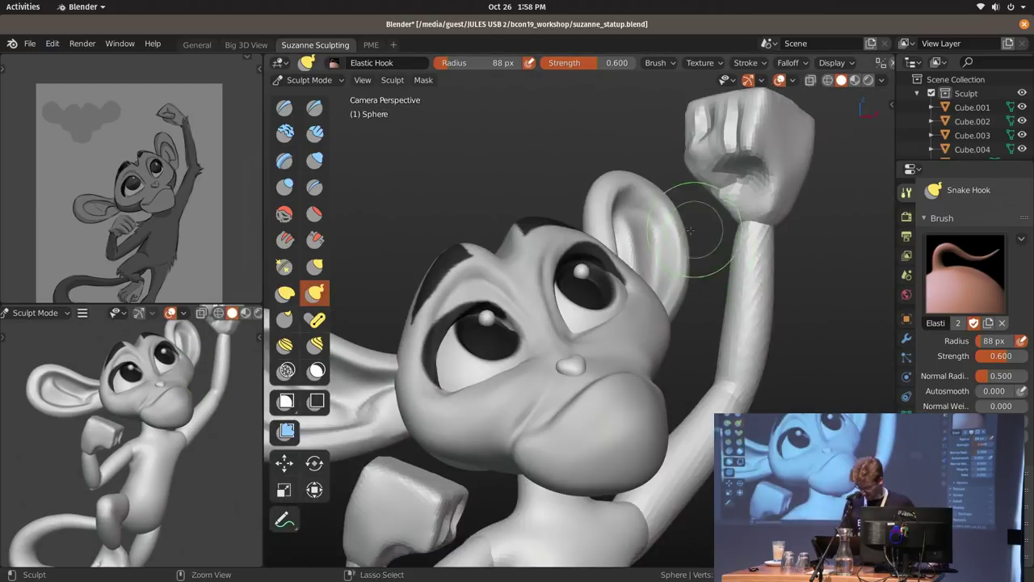
{"action": "key", "text": "f"}
{"action": "left_click", "coordinate": [612, 251]}
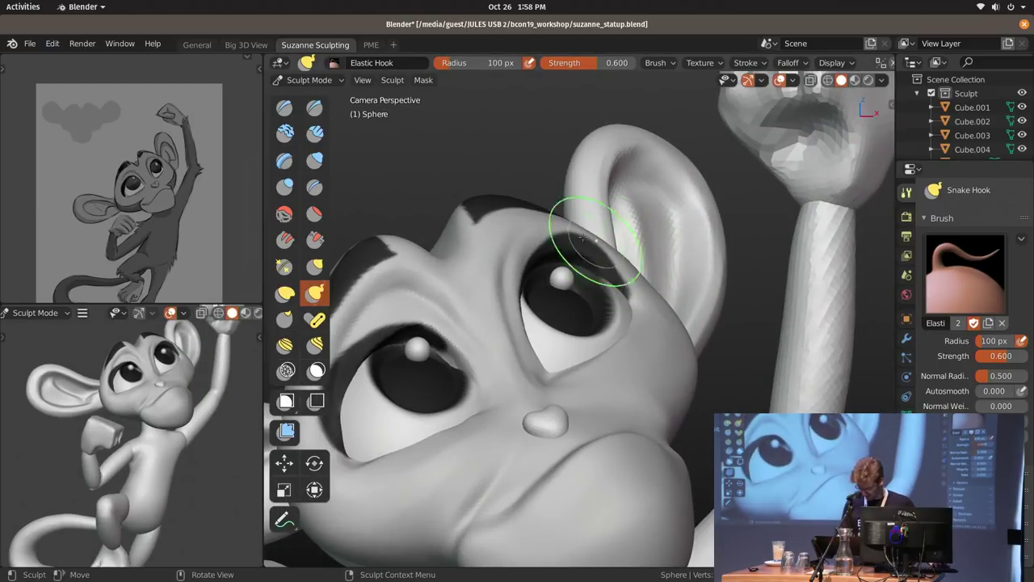
{"action": "key", "text": "f"}
{"action": "left_click", "coordinate": [567, 215]}
{"action": "middle_click_drag", "start_coordinate": [517, 198], "coordinate": [622, 223]}
{"action": "key", "text": "f"}
{"action": "left_click", "coordinate": [572, 278]}
{"action": "left_click_drag", "start_coordinate": [574, 283], "coordinate": [562, 249]}
Reshape the brow ridge and eyebrow on the lowered-arm side with the Snake Hook at about 135 px.
{"action": "middle_click_drag", "start_coordinate": [638, 285], "coordinate": [651, 247]}
{"action": "key", "text": "f"}
{"action": "left_click", "coordinate": [639, 248]}
{"action": "key", "text": "f"}
{"action": "left_click", "coordinate": [594, 194]}
{"action": "mouse_move", "coordinate": [614, 204]}
{"action": "middle_mouse_down"}
{"action": "mouse_move", "coordinate": [616, 224]}
{"action": "mouse_move", "coordinate": [573, 247]}
{"action": "mouse_move", "coordinate": [565, 197]}
{"action": "middle_mouse_up"}
{"action": "key", "text": "f"}
{"action": "left_click", "coordinate": [614, 223]}
{"action": "key", "text": "f"}
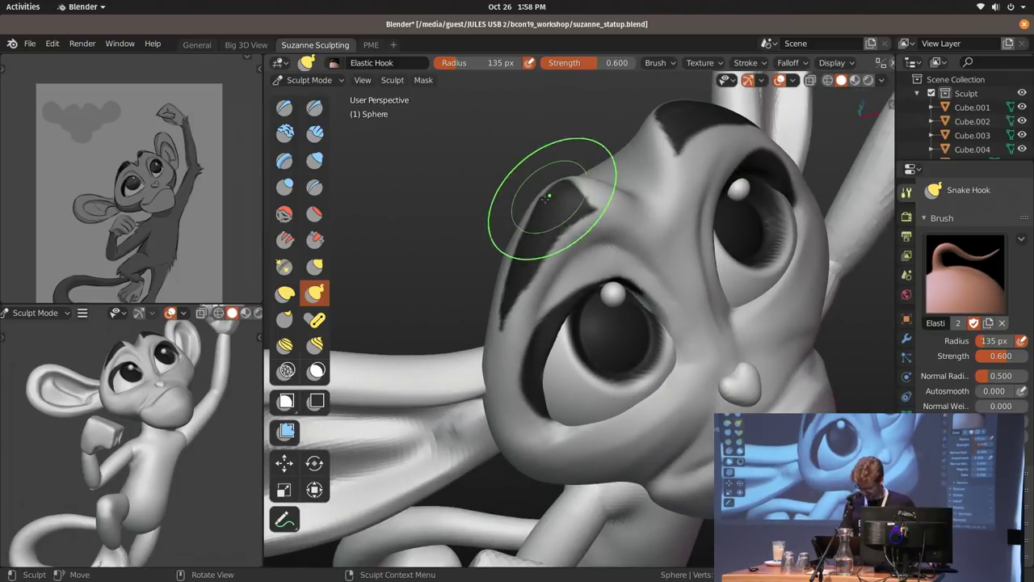
{"action": "key", "text": "f"}
{"action": "left_click", "coordinate": [515, 261]}
{"action": "left_click_drag", "start_coordinate": [506, 268], "coordinate": [699, 210]}
Adjust the outer eyelid contour of the lowered-arm-side eye in the camera view with a 124 px Snake Hook.
{"action": "key", "text": "grave"}
{"action": "left_click", "coordinate": [564, 253]}
{"action": "key", "text": "f"}
{"action": "left_click", "coordinate": [537, 239]}
{"action": "key", "text": "f"}
{"action": "left_click", "coordinate": [470, 276]}
{"action": "middle_click_drag", "start_coordinate": [474, 345], "coordinate": [491, 290], "text": "shift"}
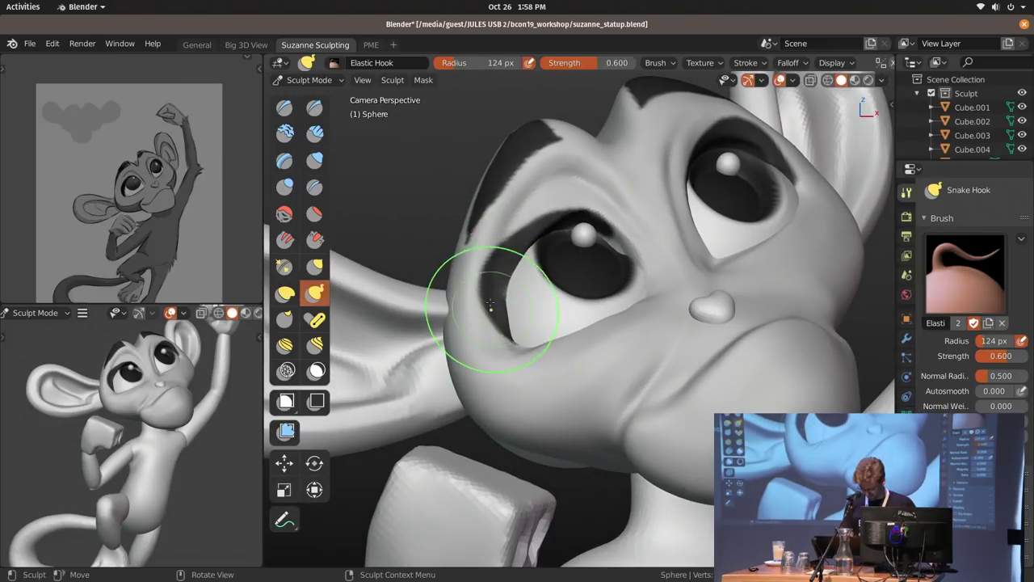
Try to join the lowered-arm-side eye highlight to the head, and return to Sculpt Mode with a 154 px Snake Hook radius.
{"action": "key", "text": "ctrl+Tab"}
{"action": "left_click", "coordinate": [585, 236]}
{"action": "left_click", "coordinate": [661, 235]}
{"action": "key", "text": "ctrl+j"}
{"action": "middle_click_drag", "start_coordinate": [662, 235], "coordinate": [533, 299], "text": "ctrl"}
{"action": "key", "text": "ctrl+Tab"}
{"action": "key", "text": "f"}
{"action": "left_click", "coordinate": [550, 304]}
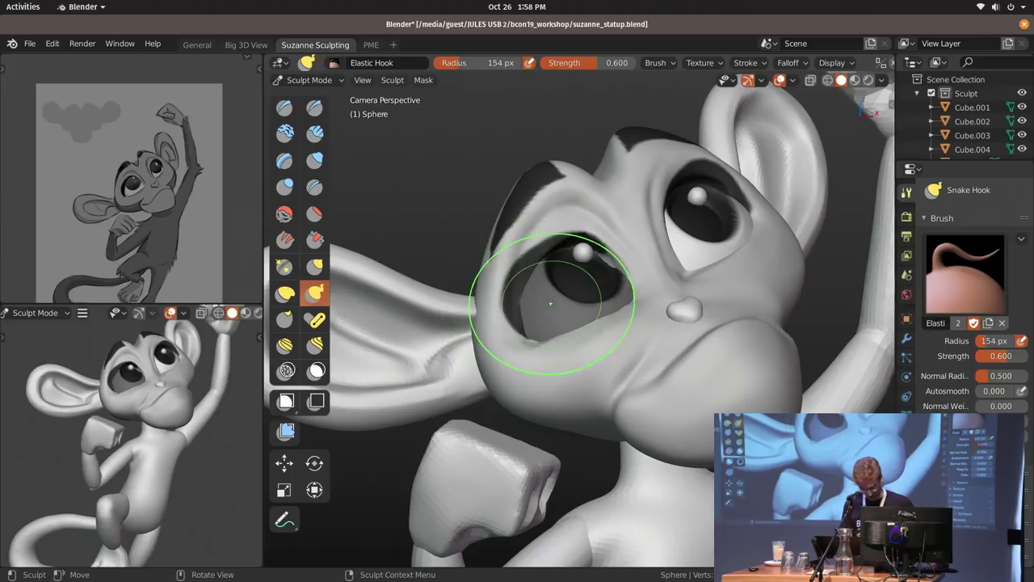
Fine-tune the outer corner of the lowered-arm-side eyelid with the Snake Hook at radii between 99 and 124 px.
{"action": "key", "text": "bracketright"}
{"action": "key", "text": "bracketleft"}
{"action": "key", "text": "bracketleft"}
{"action": "key", "text": "bracketleft"}
{"action": "key", "text": "bracketleft"}
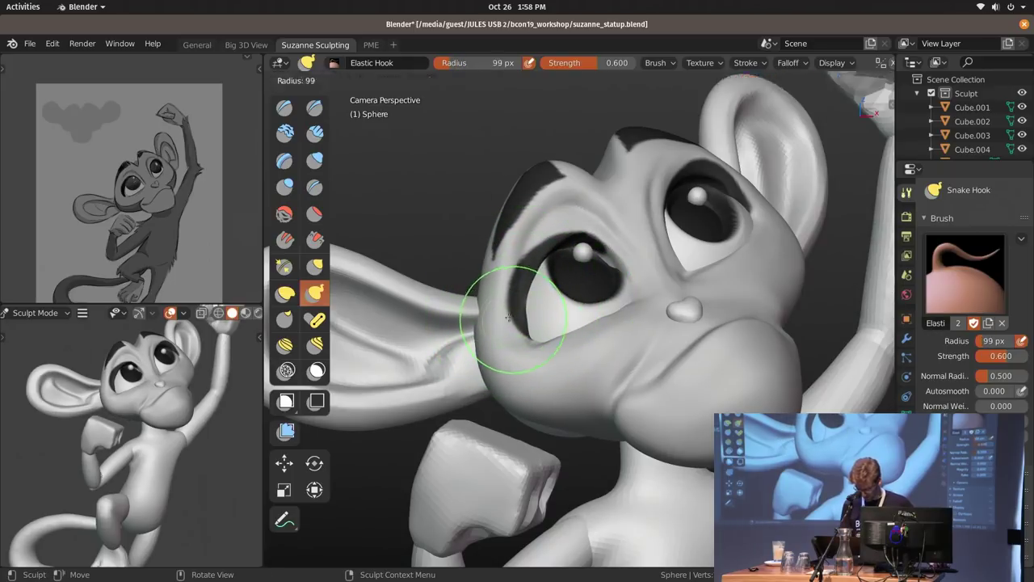
{"action": "key", "text": "bracketright"}
{"action": "key", "text": "bracketright"}
{"action": "key", "text": "bracketright"}
{"action": "key", "text": "bracketright"}
{"action": "key", "text": "bracketright"}
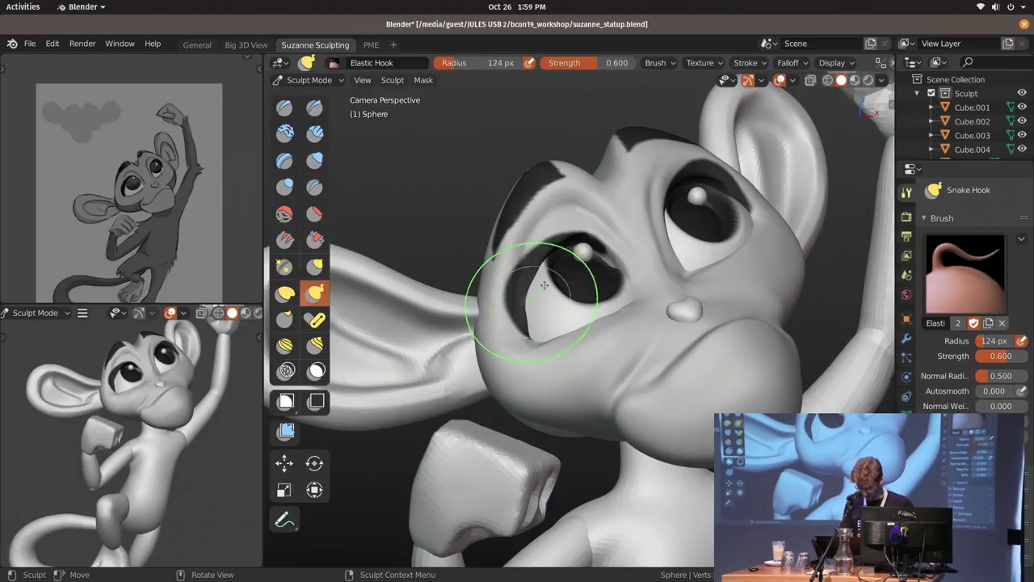
{"action": "mouse_move", "coordinate": [594, 247]}
{"action": "middle_mouse_down"}
{"action": "mouse_move", "coordinate": [575, 266]}
{"action": "mouse_move", "coordinate": [581, 212]}
{"action": "mouse_move", "coordinate": [574, 352]}
{"action": "middle_mouse_up"}
{"action": "key", "text": "f"}
{"action": "left_click", "coordinate": [589, 254]}
Nudge the muzzle's shape with the Snake Hook at a 114 px radius.
{"action": "middle_click_drag", "start_coordinate": [209, 409], "coordinate": [186, 432], "text": "shift"}
{"action": "middle_click_drag", "start_coordinate": [642, 406], "coordinate": [649, 328], "text": "shift"}
{"action": "key", "text": "f"}
{"action": "left_click", "coordinate": [672, 340]}
{"action": "left_click_drag", "start_coordinate": [641, 348], "coordinate": [636, 348]}
{"action": "left_click", "coordinate": [636, 348]}
{"action": "middle_click_drag", "start_coordinate": [619, 296], "coordinate": [653, 300]}
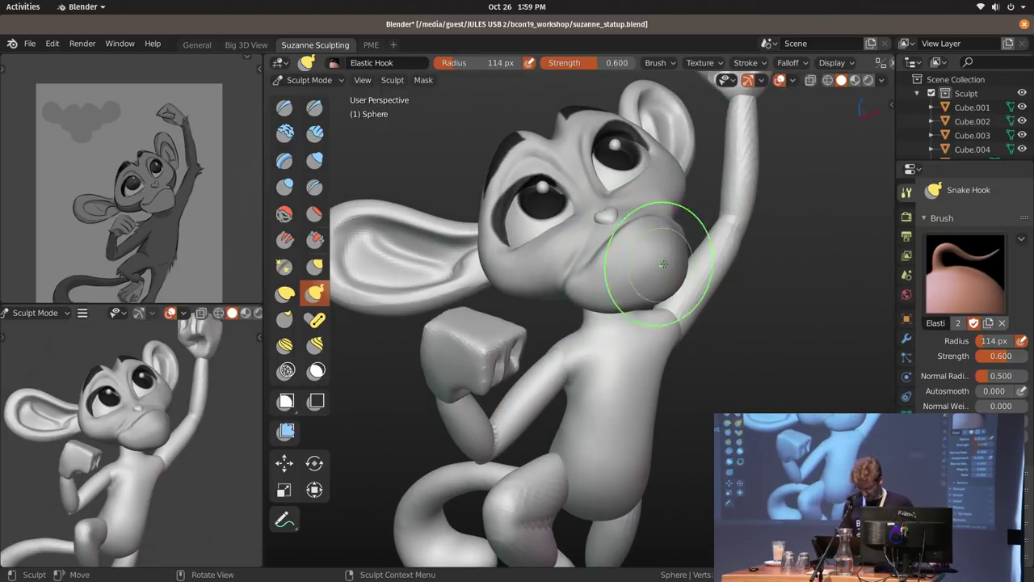
Reshape the mouth corner and cheek on the lowered-arm side with the Snake Hook, starting at 150 px.
{"action": "scroll", "coordinate": [663, 265], "scroll_direction": "up", "scroll_amount": 4}
{"action": "key", "text": "f"}
{"action": "mouse_move", "coordinate": [701, 243]}
{"action": "middle_mouse_down"}
{"action": "mouse_move", "coordinate": [658, 309]}
{"action": "mouse_move", "coordinate": [610, 291]}
{"action": "mouse_move", "coordinate": [668, 289]}
{"action": "mouse_move", "coordinate": [614, 307]}
{"action": "mouse_move", "coordinate": [739, 287]}
{"action": "middle_mouse_up"}
{"action": "left_click", "coordinate": [720, 286]}
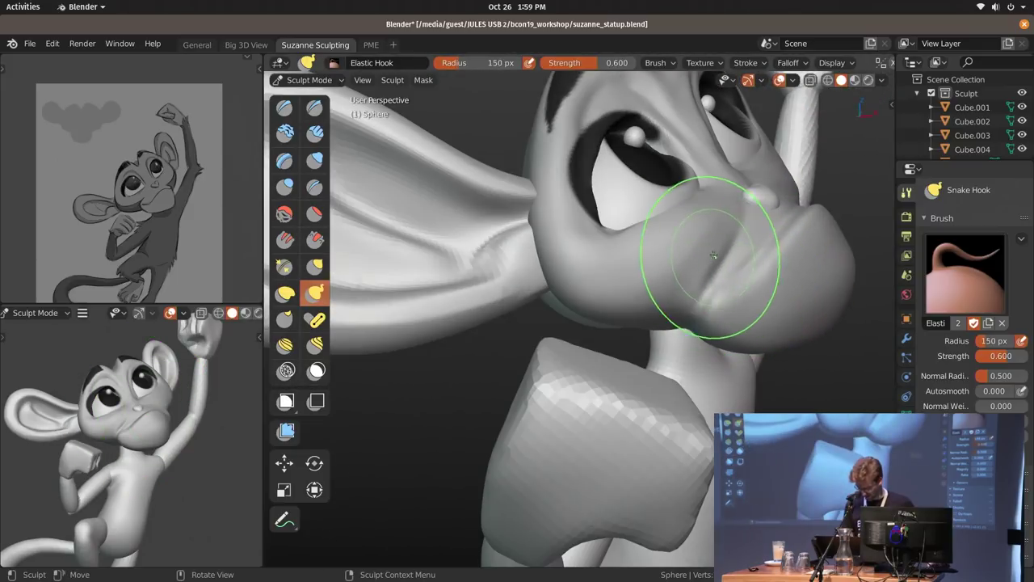
{"action": "middle_click_drag", "start_coordinate": [666, 310], "coordinate": [615, 311]}
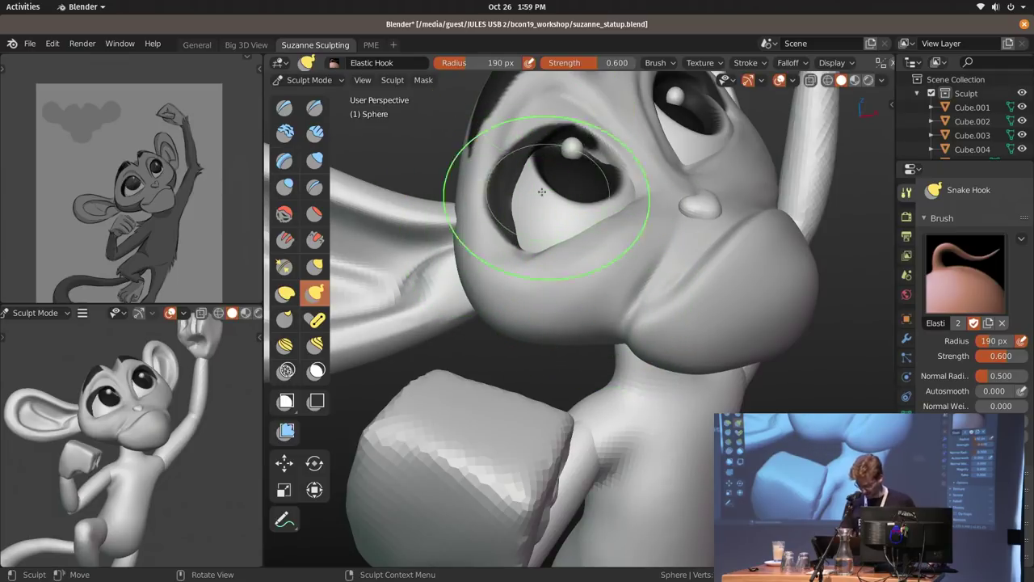
Pull both inner brow peaks into a stronger shape with the Snake Hook at a 226 px radius.
{"action": "mouse_move", "coordinate": [453, 141]}
{"action": "middle_mouse_down"}
{"action": "mouse_move", "coordinate": [526, 216]}
{"action": "mouse_move", "coordinate": [522, 225]}
{"action": "middle_mouse_up"}
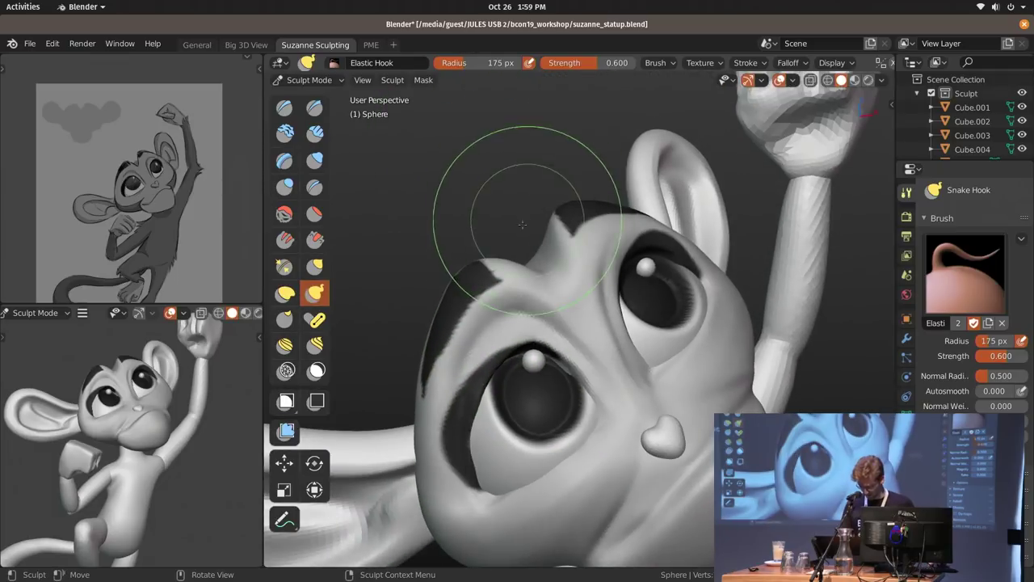
{"action": "key", "text": "f"}
{"action": "left_click", "coordinate": [496, 275]}
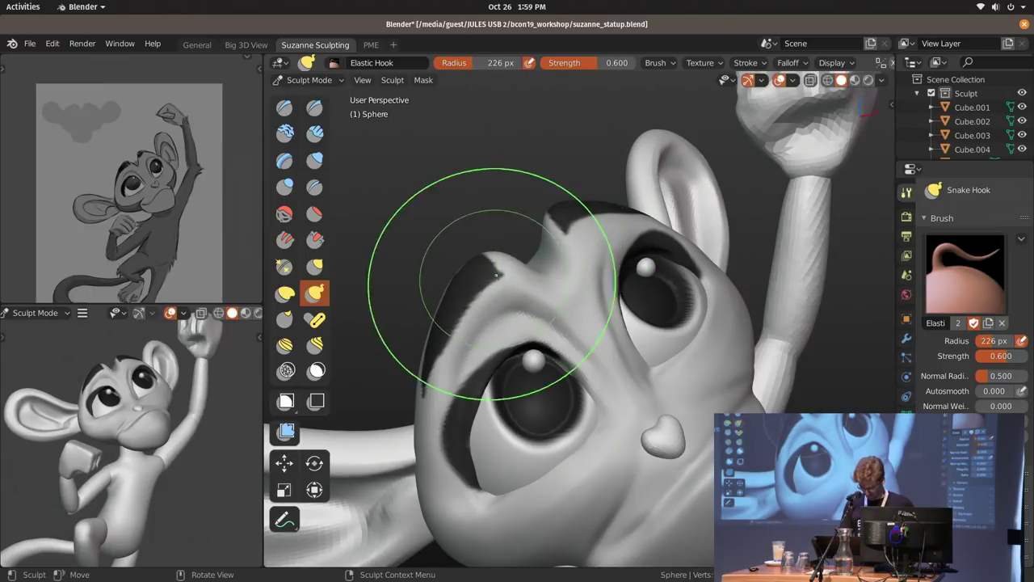
{"action": "middle_click_drag", "start_coordinate": [682, 162], "coordinate": [591, 254]}
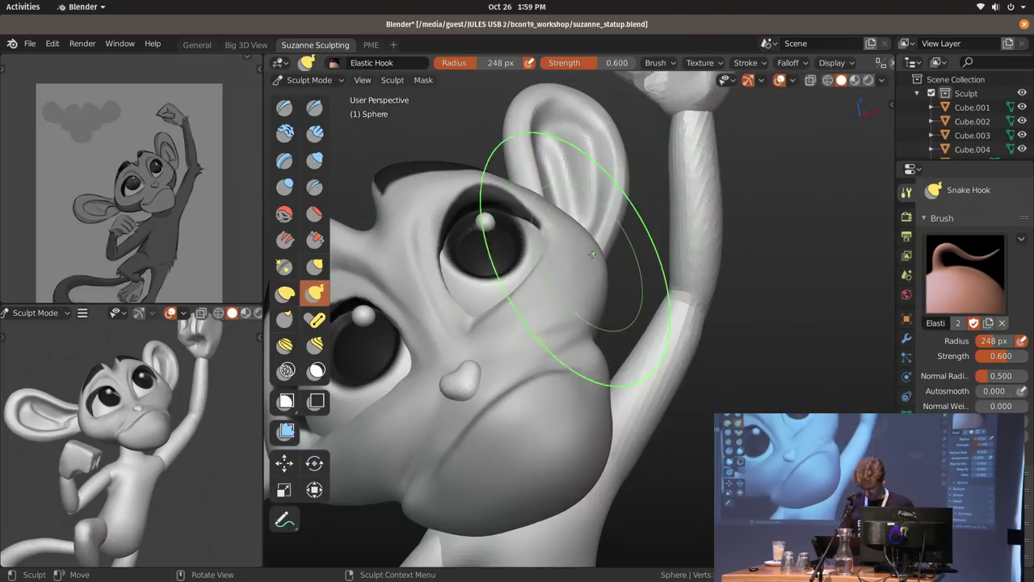
Switch to Vertex Paint and paint a dark stripe along the raised-arm-side cheek, reducing the radius to 63 and 49 px.
{"action": "key", "text": "ctrl+Tab"}
{"action": "left_click", "coordinate": [628, 224]}
{"action": "middle_click_drag", "start_coordinate": [681, 355], "coordinate": [645, 385]}
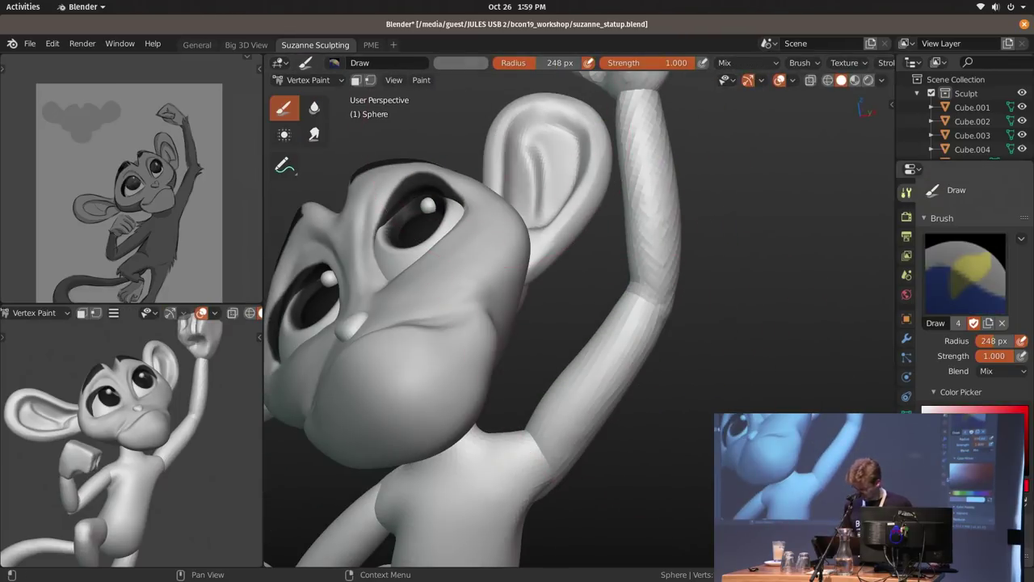
{"action": "middle_click_drag", "start_coordinate": [693, 439], "coordinate": [596, 249]}
{"action": "key", "text": "f"}
{"action": "left_click", "coordinate": [543, 313]}
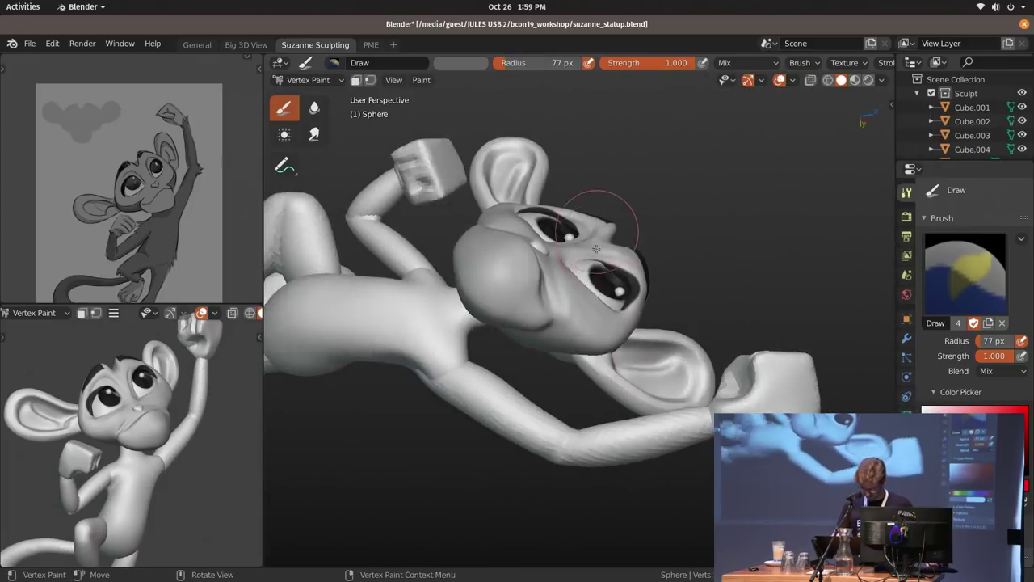
{"action": "scroll", "coordinate": [596, 248], "scroll_direction": "up", "scroll_amount": 5}
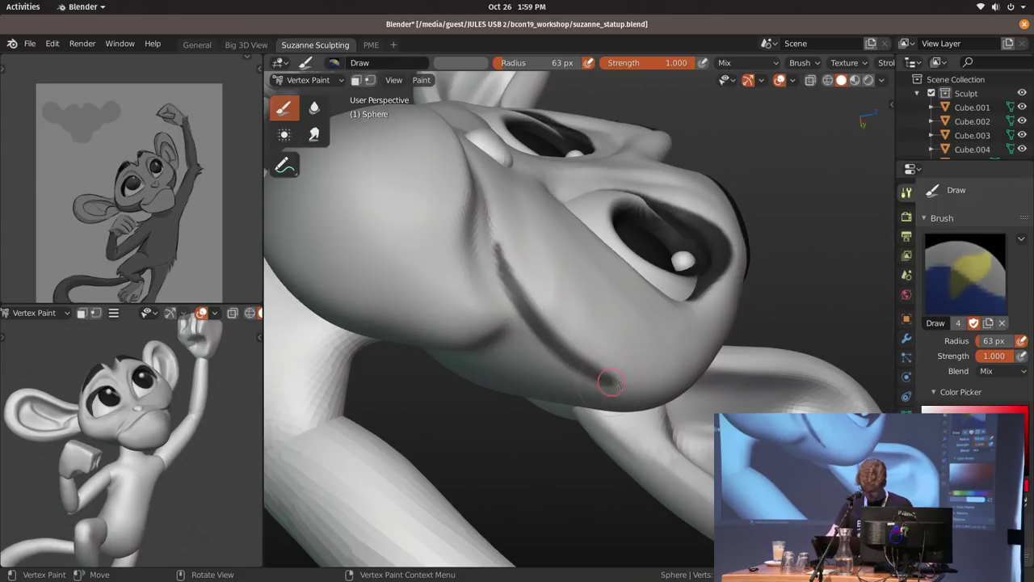
{"action": "middle_click_drag", "start_coordinate": [588, 370], "coordinate": [501, 200]}
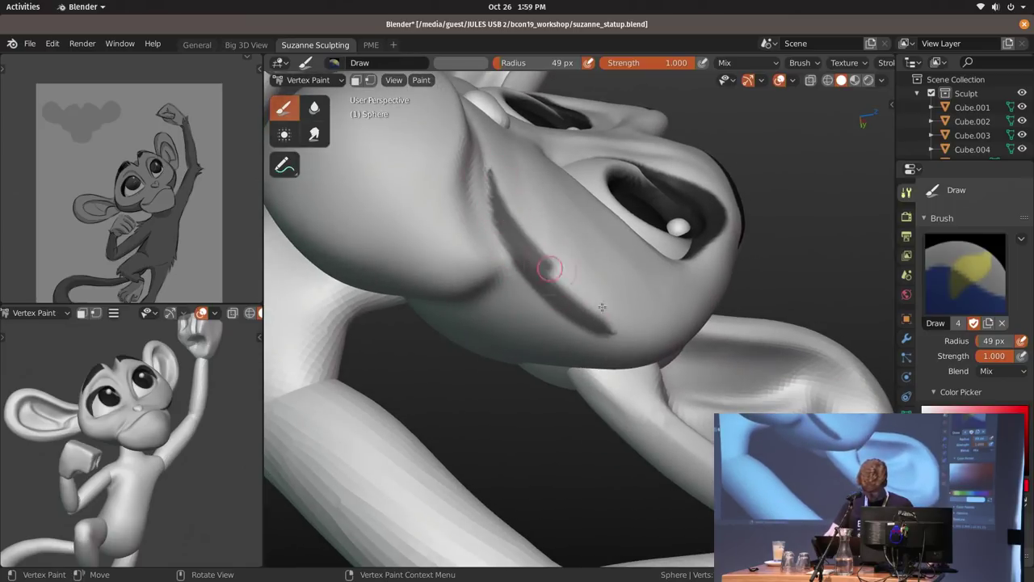
{"action": "left_click_drag", "start_coordinate": [658, 340], "coordinate": [677, 341]}
Widen the dark raised-arm-side cheek stripe toward the mouth corner and jaw underside with radii of 84 and 76 px.
{"action": "key", "text": "f"}
{"action": "left_click", "coordinate": [544, 283]}
{"action": "middle_click_drag", "start_coordinate": [609, 305], "coordinate": [565, 244]}
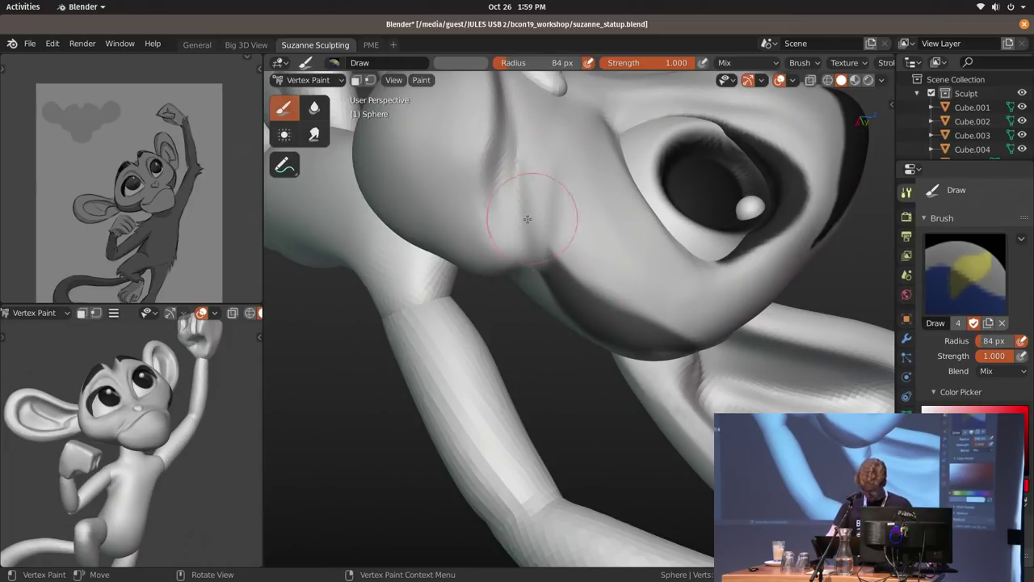
{"action": "left_click_drag", "start_coordinate": [577, 268], "coordinate": [596, 281]}
{"action": "key", "text": "f"}
{"action": "left_click", "coordinate": [612, 229]}
{"action": "left_click_drag", "start_coordinate": [545, 194], "coordinate": [602, 289]}
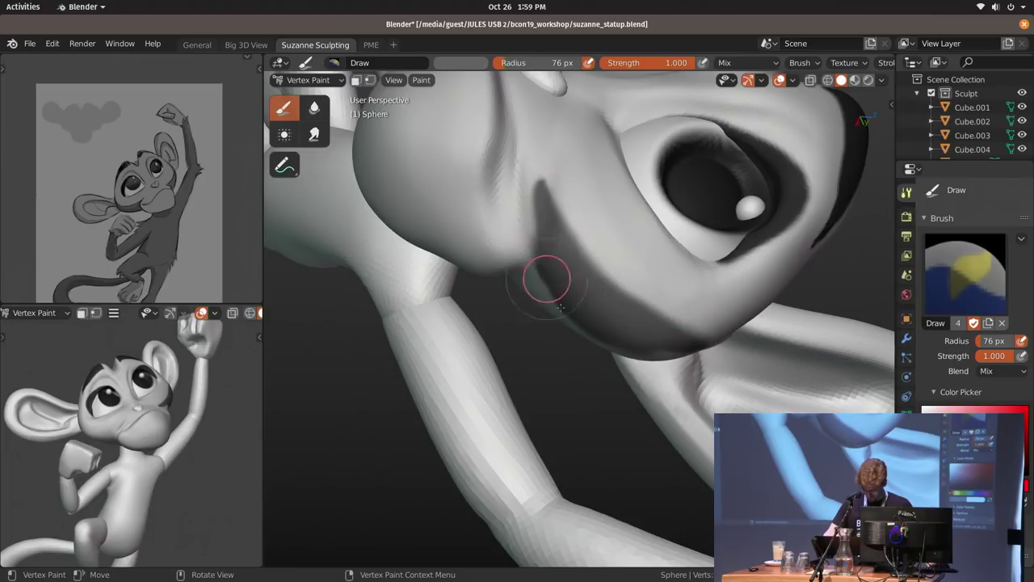
{"action": "middle_click_drag", "start_coordinate": [593, 313], "coordinate": [543, 343]}
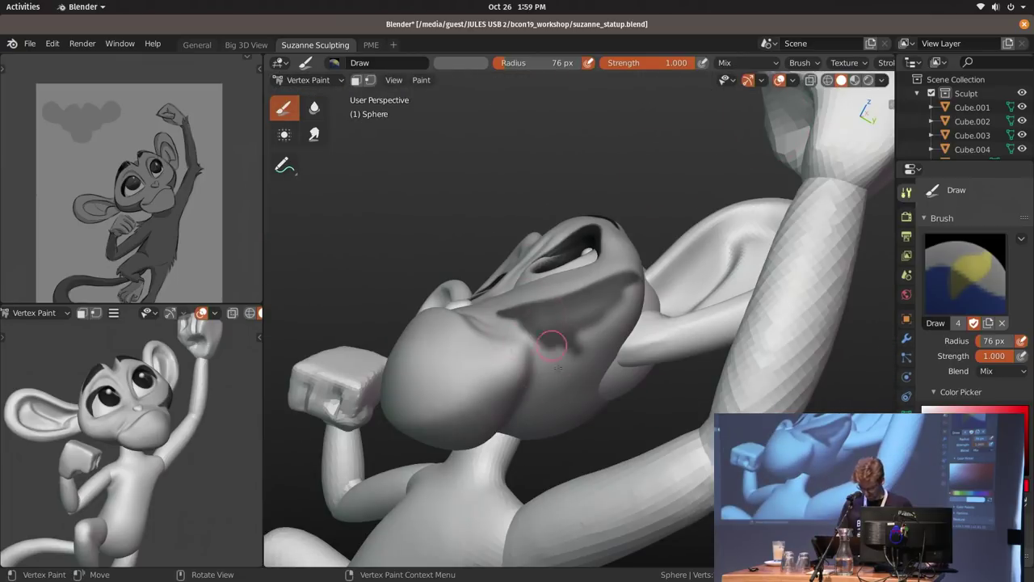
Extend the dark marking across the lowered-arm-side cheek and jaw underside, using a 98 px brush radius.
{"action": "mouse_move", "coordinate": [619, 315]}
{"action": "middle_mouse_down"}
{"action": "mouse_move", "coordinate": [582, 372]}
{"action": "mouse_move", "coordinate": [457, 473]}
{"action": "mouse_move", "coordinate": [643, 330]}
{"action": "mouse_move", "coordinate": [605, 286]}
{"action": "mouse_move", "coordinate": [574, 300]}
{"action": "mouse_move", "coordinate": [559, 340]}
{"action": "mouse_move", "coordinate": [619, 393]}
{"action": "mouse_move", "coordinate": [600, 317]}
{"action": "mouse_move", "coordinate": [623, 263]}
{"action": "middle_mouse_up"}
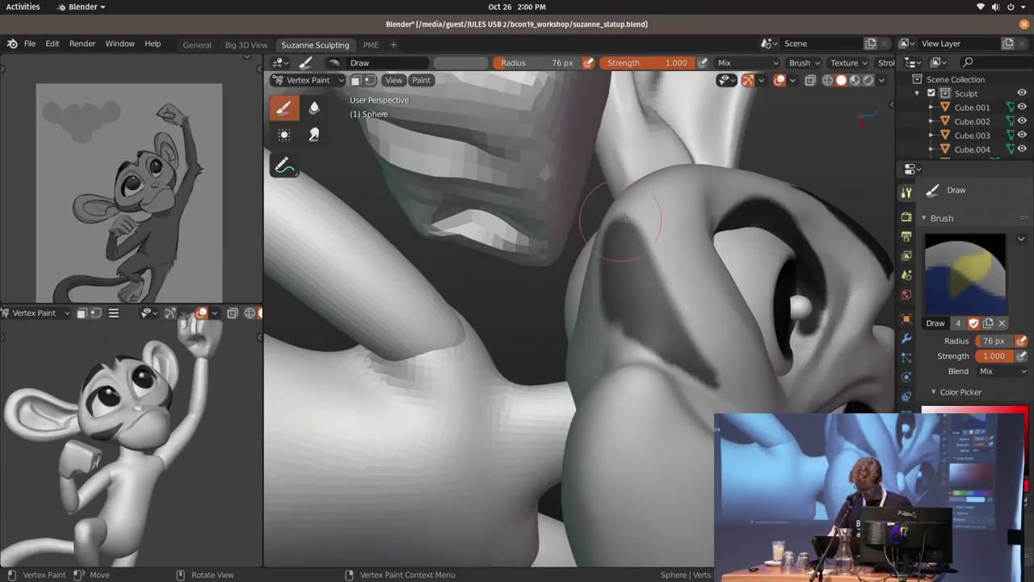
{"action": "middle_click_drag", "start_coordinate": [624, 216], "coordinate": [648, 291]}
{"action": "left_click_drag", "start_coordinate": [643, 318], "coordinate": [638, 287]}
{"action": "middle_click_drag", "start_coordinate": [604, 332], "coordinate": [586, 265]}
{"action": "mouse_move", "coordinate": [799, 284]}
{"action": "middle_mouse_down"}
{"action": "mouse_move", "coordinate": [778, 373]}
{"action": "mouse_move", "coordinate": [645, 211]}
{"action": "middle_mouse_up"}
{"action": "key", "text": "f"}
{"action": "left_click", "coordinate": [662, 212]}
{"action": "left_click_drag", "start_coordinate": [595, 226], "coordinate": [567, 232]}
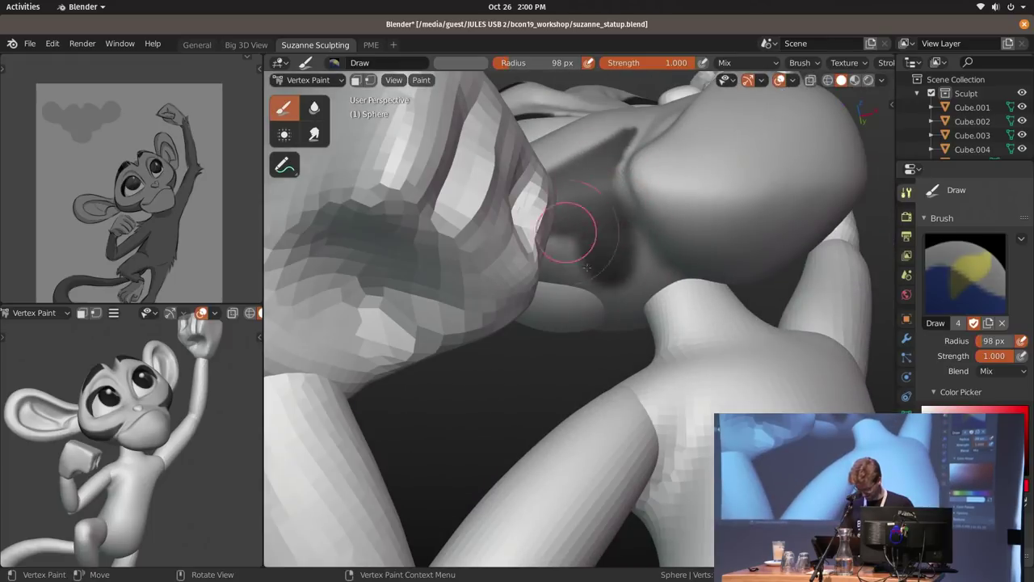
Fill the torso and the lowered arm completely with the dark grey vertex colour.
{"action": "mouse_move", "coordinate": [676, 289]}
{"action": "middle_mouse_down", "text": "ctrl"}
{"action": "mouse_move", "coordinate": [732, 282]}
{"action": "mouse_move", "coordinate": [719, 324]}
{"action": "middle_mouse_up", "text": "ctrl"}
{"action": "key", "text": "ctrl+Tab"}
{"action": "left_click", "coordinate": [642, 383]}
{"action": "key", "text": "ctrl+Tab"}
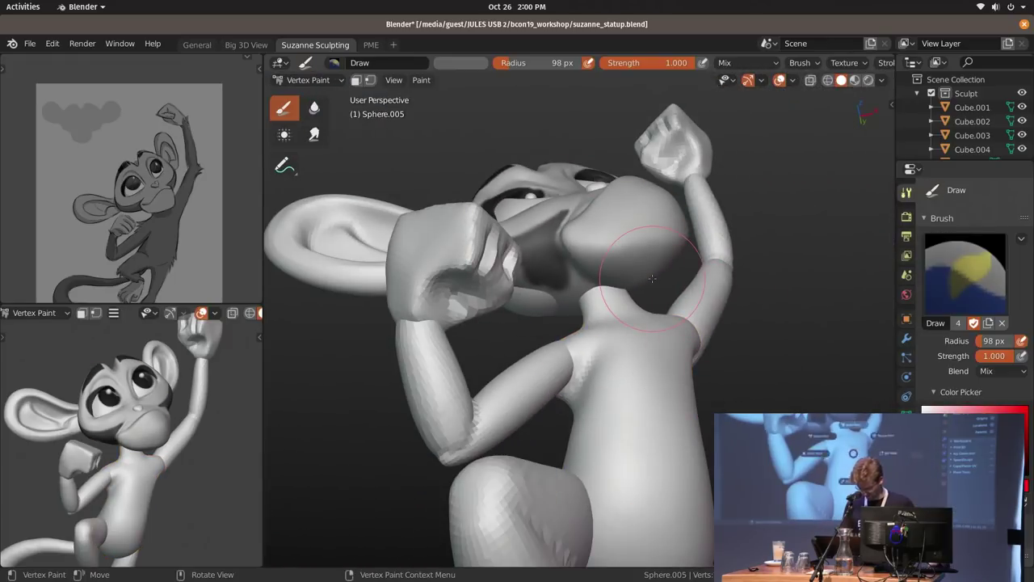
{"action": "key", "text": "shift+k"}
{"action": "key", "text": "ctrl+Tab"}
{"action": "left_click", "coordinate": [533, 368]}
{"action": "key", "text": "ctrl+Tab"}
{"action": "key", "text": "shift+k"}
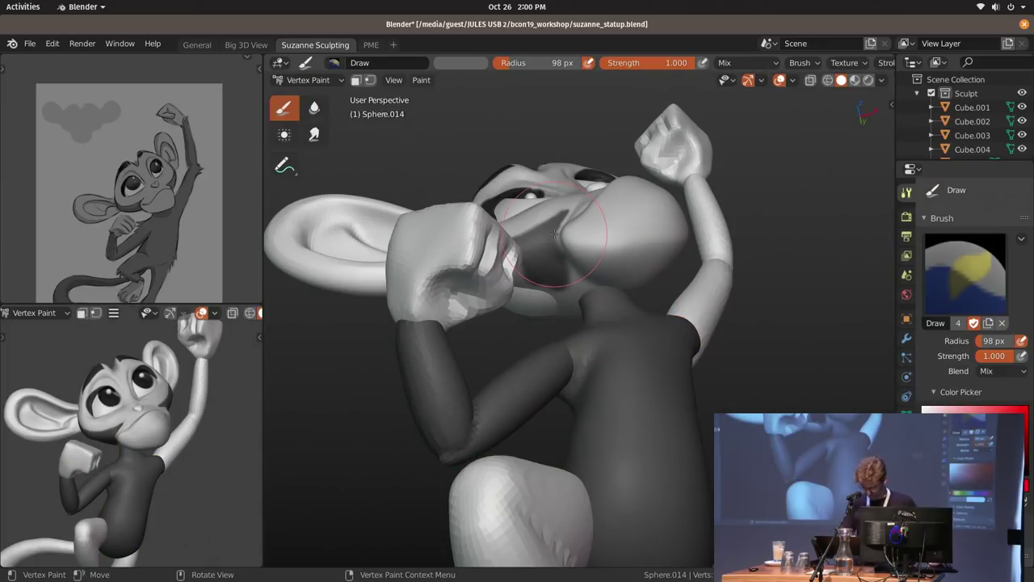
Fill the raised arm with the same dark grey vertex colour.
{"action": "middle_click_drag", "start_coordinate": [555, 235], "coordinate": [647, 365]}
{"action": "key", "text": "ctrl+Tab"}
{"action": "key", "text": "ctrl+Tab"}
{"action": "left_click", "coordinate": [748, 292]}
{"action": "key", "text": "ctrl+Tab"}
{"action": "left_click", "coordinate": [754, 202]}
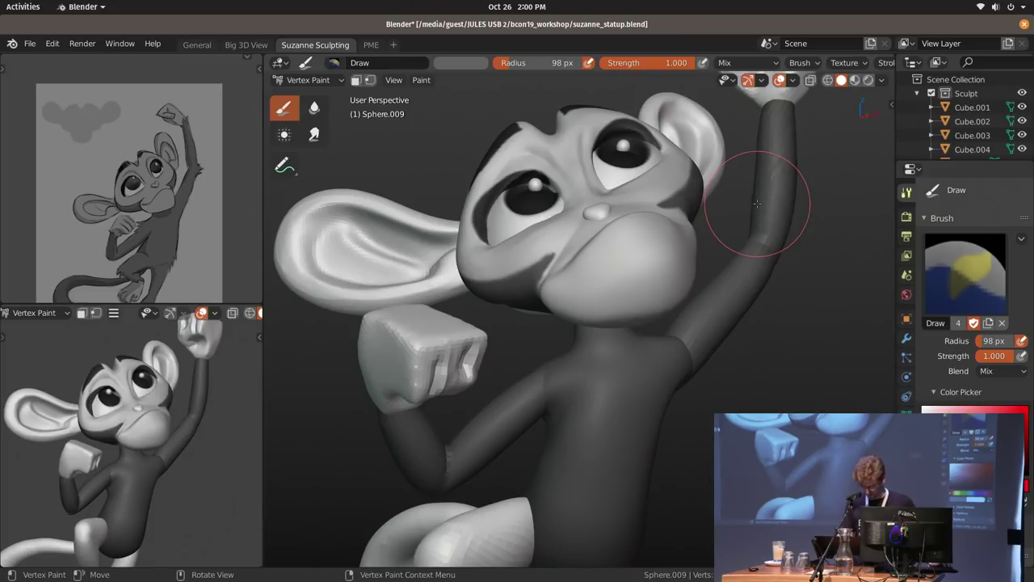
Return to vertex painting the head and paint a dark patch over the crown behind the eyebrows at a 94 px radius.
{"action": "key", "text": "ctrl+Tab"}
{"action": "key", "text": "alt+a"}
{"action": "mouse_move", "coordinate": [584, 253]}
{"action": "middle_mouse_down"}
{"action": "mouse_move", "coordinate": [653, 344]}
{"action": "mouse_move", "coordinate": [666, 292]}
{"action": "mouse_move", "coordinate": [658, 279]}
{"action": "mouse_move", "coordinate": [607, 344]}
{"action": "middle_mouse_up"}
{"action": "left_click", "coordinate": [614, 286]}
{"action": "key", "text": "ctrl+Tab"}
{"action": "left_click", "coordinate": [607, 265]}
{"action": "mouse_move", "coordinate": [608, 265]}
{"action": "middle_mouse_down"}
{"action": "mouse_move", "coordinate": [670, 325]}
{"action": "mouse_move", "coordinate": [721, 300]}
{"action": "middle_mouse_up"}
{"action": "mouse_move", "coordinate": [710, 264]}
{"action": "left_mouse_down"}
{"action": "mouse_move", "coordinate": [723, 233]}
{"action": "mouse_move", "coordinate": [696, 263]}
{"action": "left_mouse_up"}
{"action": "middle_click_drag", "start_coordinate": [696, 263], "coordinate": [730, 279]}
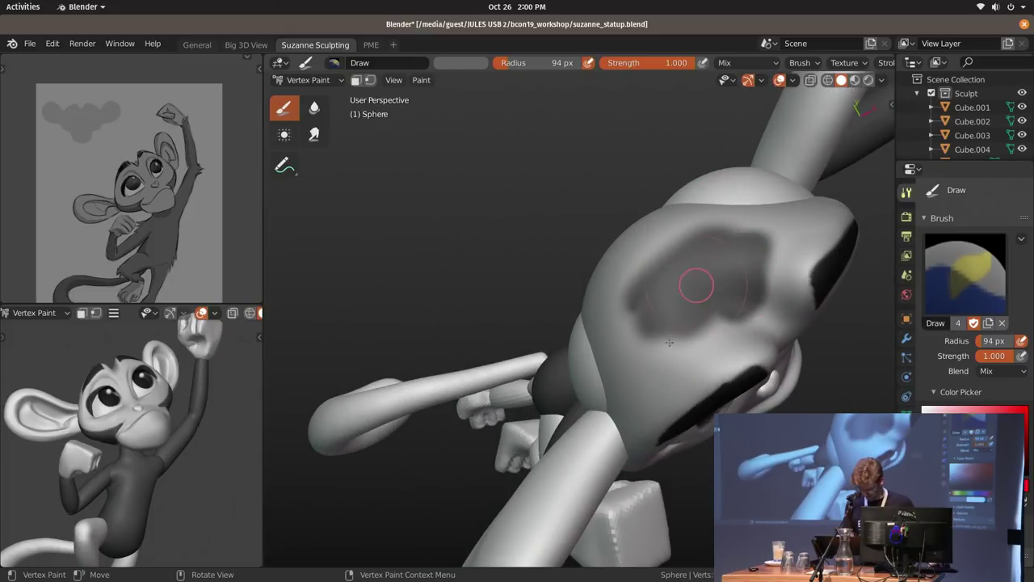
{"action": "middle_click_drag", "start_coordinate": [669, 343], "coordinate": [594, 307]}
Select the nose and fill it with the darker grey in Vertex Paint.
{"action": "key", "text": "ctrl+Tab"}
{"action": "key", "text": "Escape"}
{"action": "mouse_move", "coordinate": [723, 305]}
{"action": "middle_mouse_down", "text": "ctrl"}
{"action": "mouse_move", "coordinate": [735, 291]}
{"action": "mouse_move", "coordinate": [700, 337]}
{"action": "mouse_move", "coordinate": [638, 349]}
{"action": "mouse_move", "coordinate": [582, 316]}
{"action": "mouse_move", "coordinate": [631, 280]}
{"action": "middle_mouse_up", "text": "ctrl"}
{"action": "key", "text": "ctrl+Tab"}
{"action": "left_click", "coordinate": [646, 337]}
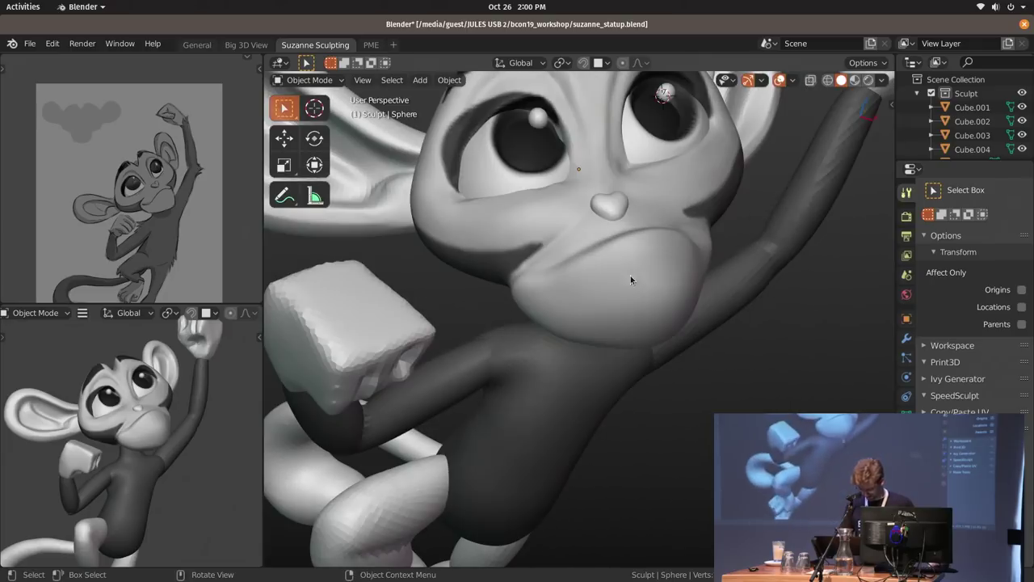
{"action": "left_click", "coordinate": [626, 194]}
{"action": "key", "text": "ctrl+Tab"}
{"action": "left_click", "coordinate": [691, 252]}
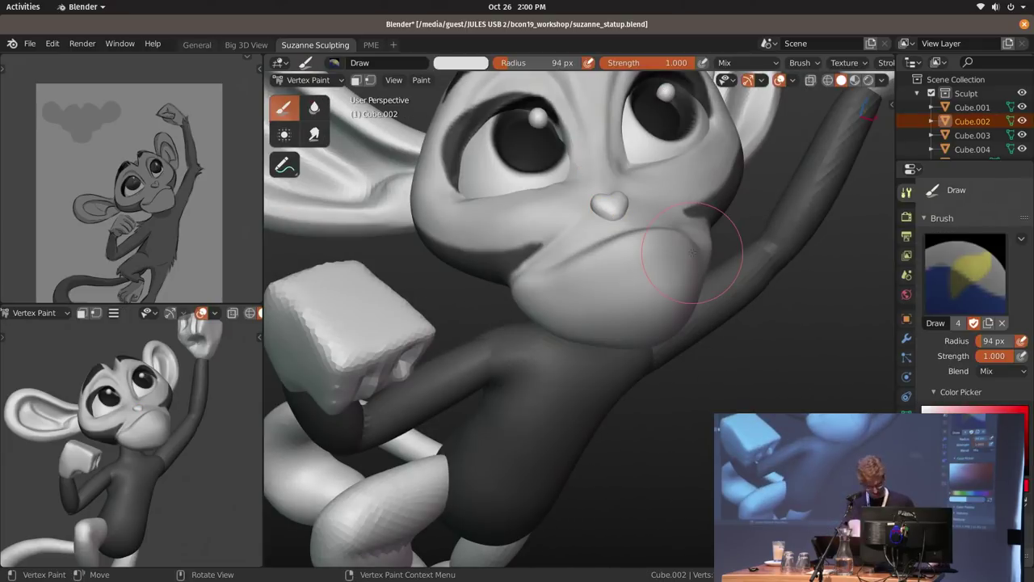
{"action": "mouse_move", "coordinate": [691, 252]}
{"action": "middle_mouse_down"}
{"action": "mouse_move", "coordinate": [698, 283]}
{"action": "mouse_move", "coordinate": [666, 277]}
{"action": "mouse_move", "coordinate": [679, 282]}
{"action": "middle_mouse_up"}
Return the nose to Object Mode, then shift it and adjust its rotation and scale on the muzzle.
{"action": "key", "text": "ctrl+Tab"}
{"action": "left_click", "coordinate": [660, 276]}
{"action": "key", "text": "g"}
{"action": "left_click", "coordinate": [669, 278]}
{"action": "key", "text": "r"}
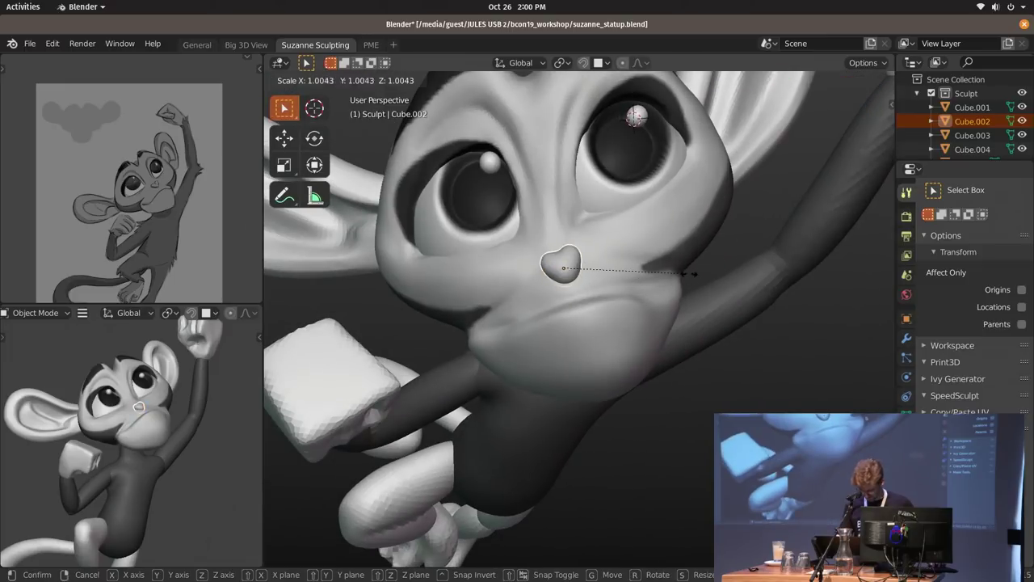
{"action": "left_click", "coordinate": [694, 277]}
Rotate the nose further and reposition it to follow the tilt of the face.
{"action": "middle_click_drag", "start_coordinate": [160, 469], "coordinate": [164, 469]}
{"action": "left_click", "coordinate": [569, 265]}
{"action": "middle_click_drag", "start_coordinate": [570, 267], "coordinate": [644, 344]}
{"action": "key", "text": "r"}
{"action": "left_click", "coordinate": [640, 376]}
{"action": "mouse_move", "coordinate": [637, 381]}
{"action": "middle_mouse_down"}
{"action": "mouse_move", "coordinate": [647, 351]}
{"action": "mouse_move", "coordinate": [461, 449]}
{"action": "mouse_move", "coordinate": [534, 331]}
{"action": "middle_mouse_up"}
{"action": "key", "text": "g"}
{"action": "left_click", "coordinate": [649, 368]}
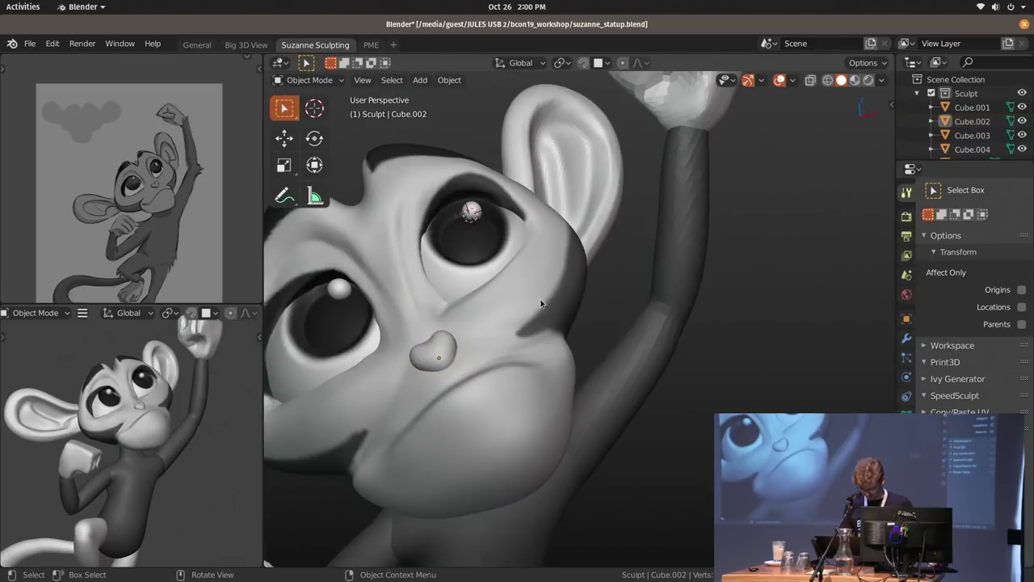
Sculpt the head again, pulling the lower eyelid of the lowered-arm-side eye with the Snake Hook at an 89 px radius.
{"action": "left_click", "coordinate": [542, 295]}
{"action": "scroll", "coordinate": [548, 223], "scroll_direction": "down", "scroll_amount": 1}
{"action": "key", "text": "ctrl+Tab"}
{"action": "mouse_move", "coordinate": [553, 250]}
{"action": "middle_mouse_down"}
{"action": "mouse_move", "coordinate": [600, 261]}
{"action": "mouse_move", "coordinate": [616, 215]}
{"action": "middle_mouse_up"}
{"action": "key", "text": "f"}
{"action": "left_click", "coordinate": [602, 263]}
{"action": "key", "text": "f"}
{"action": "left_click", "coordinate": [596, 254]}
{"action": "scroll", "coordinate": [616, 215], "scroll_direction": "up", "scroll_amount": 2}
{"action": "key", "text": "f"}
{"action": "left_click", "coordinate": [611, 207]}
{"action": "middle_click_drag", "start_coordinate": [474, 330], "coordinate": [606, 234], "text": "shift"}
{"action": "key", "text": "f"}
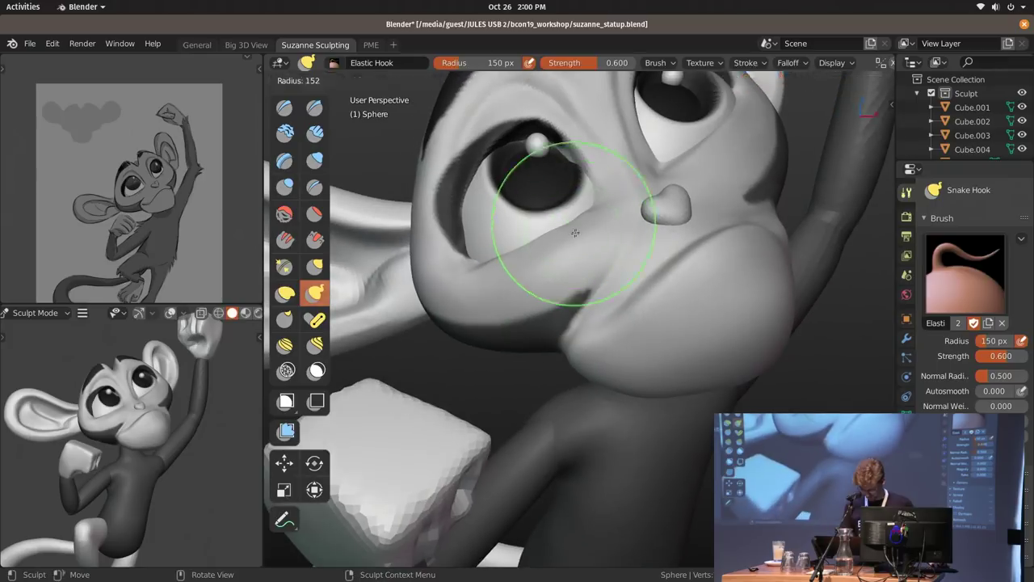
{"action": "left_click", "coordinate": [571, 229]}
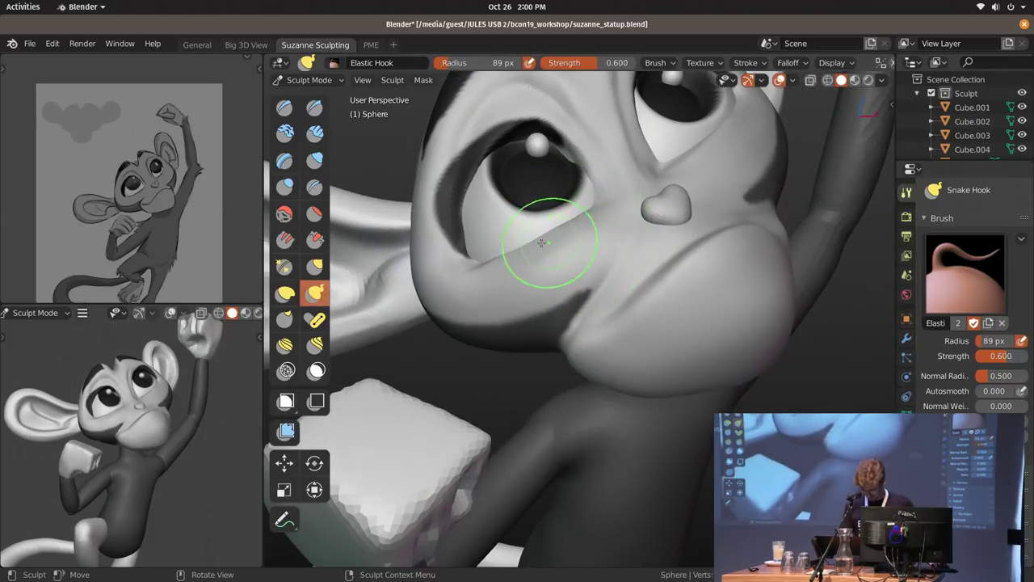
{"action": "left_click_drag", "start_coordinate": [545, 255], "coordinate": [610, 206]}
Nudge the outer contour beside the lowered-arm-side eye with the Snake Hook, resizing the brush from 170 px.
{"action": "middle_click_drag", "start_coordinate": [605, 181], "coordinate": [625, 233], "text": "shift"}
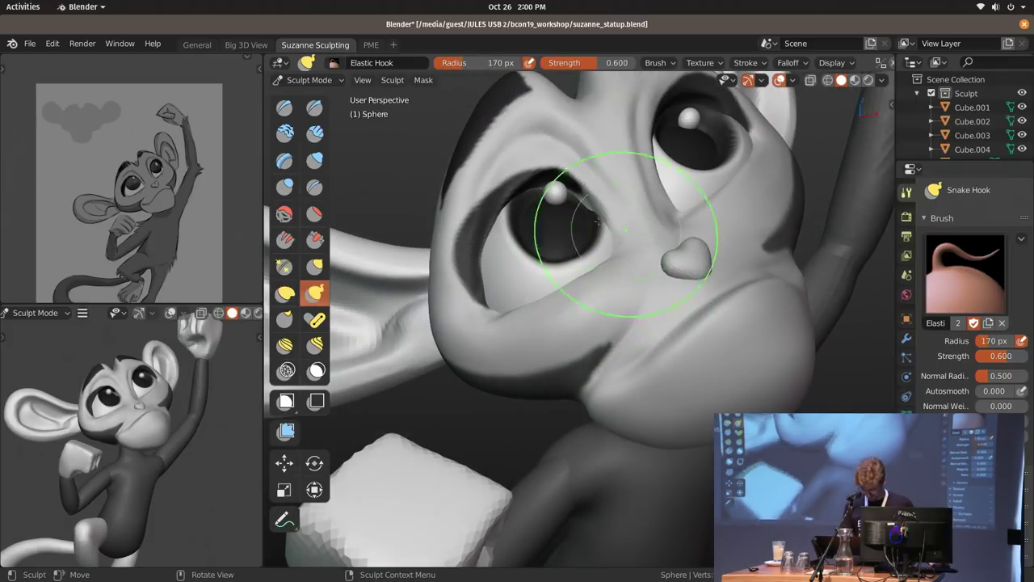
{"action": "key", "text": "f"}
{"action": "left_click", "coordinate": [521, 207]}
{"action": "key", "text": "f"}
{"action": "left_click", "coordinate": [505, 202]}
{"action": "key", "text": "f"}
{"action": "left_click", "coordinate": [454, 237]}
{"action": "left_click_drag", "start_coordinate": [456, 269], "coordinate": [457, 281]}
{"action": "key", "text": "f"}
{"action": "left_click", "coordinate": [514, 295]}
Push the lowered-arm-side brow outline slightly outward with the Snake Hook, resizing the brush from 152 px.
{"action": "middle_click_drag", "start_coordinate": [602, 218], "coordinate": [565, 272], "text": "shift"}
{"action": "key", "text": "f"}
{"action": "left_click", "coordinate": [636, 242]}
{"action": "middle_click_drag", "start_coordinate": [529, 172], "coordinate": [494, 121]}
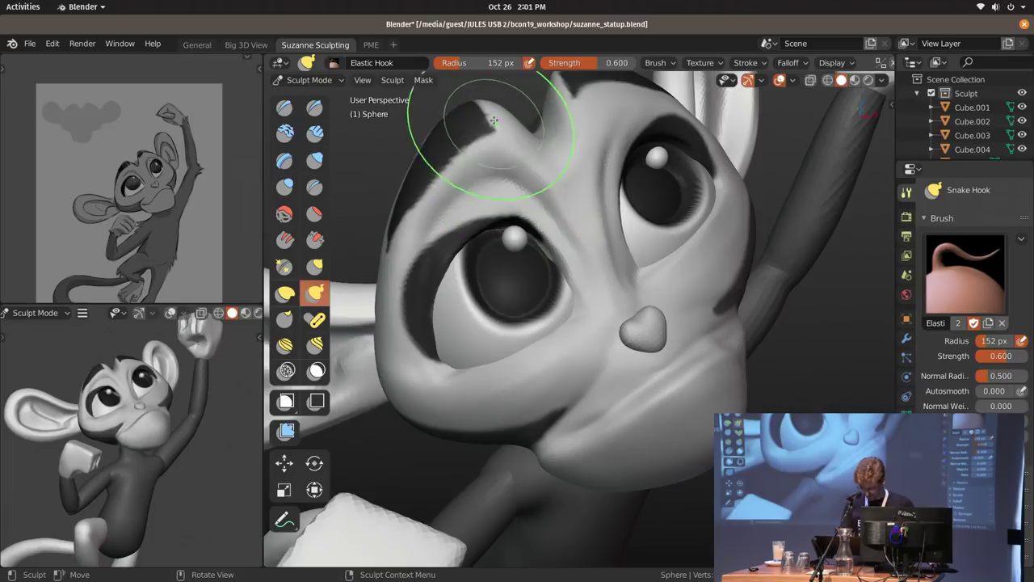
{"action": "key", "text": "f"}
{"action": "left_click", "coordinate": [430, 179]}
{"action": "left_click_drag", "start_coordinate": [427, 180], "coordinate": [422, 176]}
Pull the raised-arm-side brow outline upward with the Snake Hook, enlarging the brush from 167 px.
{"action": "middle_click_drag", "start_coordinate": [566, 121], "coordinate": [552, 192], "text": "shift"}
{"action": "key", "text": "f"}
{"action": "left_click", "coordinate": [634, 178]}
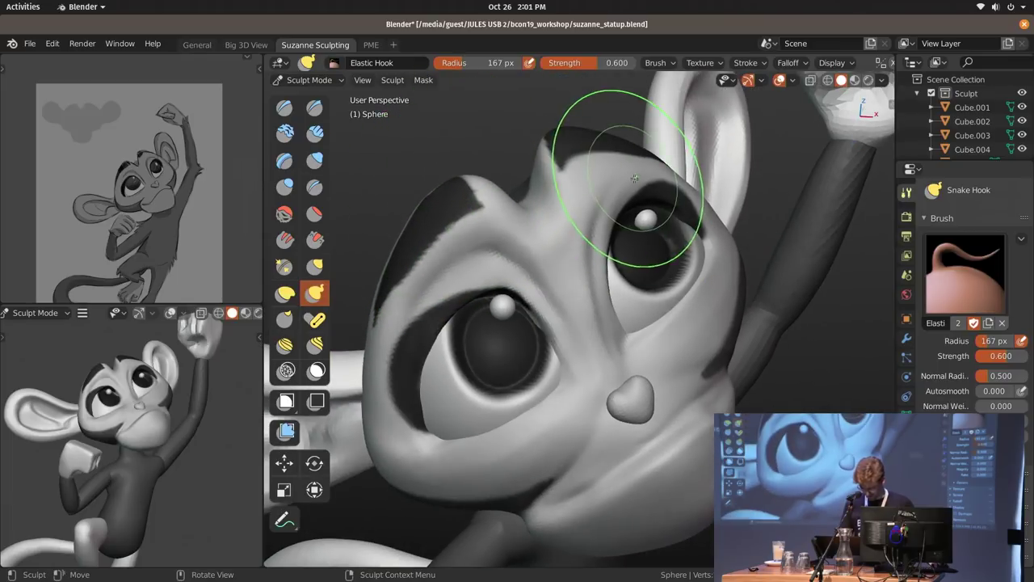
{"action": "key", "text": "bracketright"}
{"action": "mouse_move", "coordinate": [648, 172]}
{"action": "middle_mouse_down"}
{"action": "mouse_move", "coordinate": [650, 147]}
{"action": "mouse_move", "coordinate": [656, 175]}
{"action": "middle_mouse_up"}
{"action": "key", "text": "f"}
{"action": "left_click", "coordinate": [688, 180]}
{"action": "key", "text": "f"}
{"action": "left_click", "coordinate": [696, 175]}
{"action": "left_click_drag", "start_coordinate": [659, 128], "coordinate": [666, 115]}
Refine the inner eyelid of the lowered-arm-side eye beside the nose bridge with the Snake Hook at radii of 160 to 191 px.
{"action": "mouse_move", "coordinate": [707, 174]}
{"action": "middle_mouse_down"}
{"action": "mouse_move", "coordinate": [691, 242]}
{"action": "mouse_move", "coordinate": [630, 250]}
{"action": "middle_mouse_up"}
{"action": "key", "text": "bracketleft"}
{"action": "key", "text": "bracketleft"}
{"action": "key", "text": "bracketleft"}
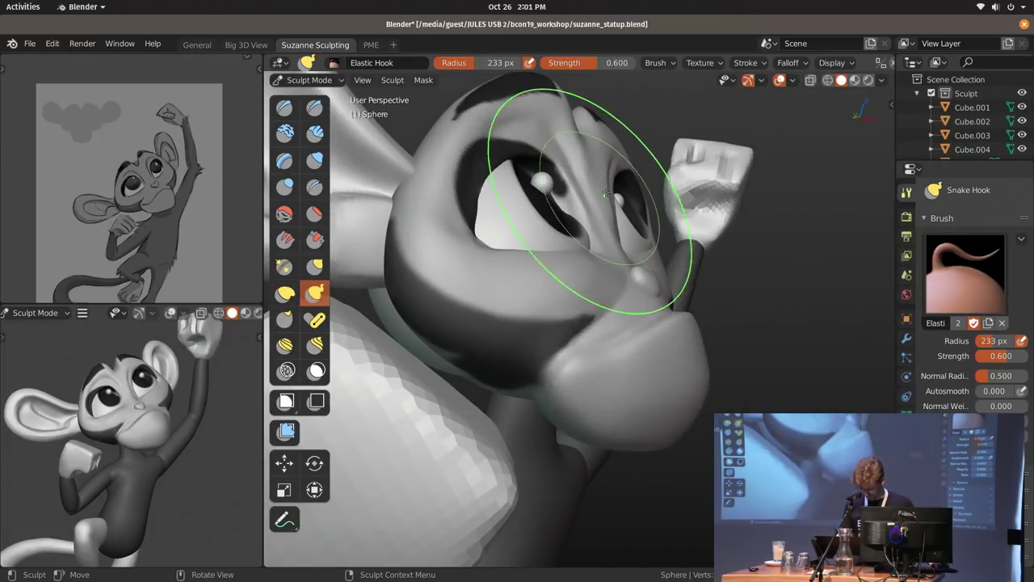
{"action": "mouse_move", "coordinate": [554, 173]}
{"action": "middle_mouse_down"}
{"action": "mouse_move", "coordinate": [600, 282]}
{"action": "mouse_move", "coordinate": [642, 182]}
{"action": "mouse_move", "coordinate": [554, 252]}
{"action": "mouse_move", "coordinate": [643, 208]}
{"action": "mouse_move", "coordinate": [691, 222]}
{"action": "middle_mouse_up"}
{"action": "key", "text": "f"}
{"action": "left_click", "coordinate": [668, 222]}
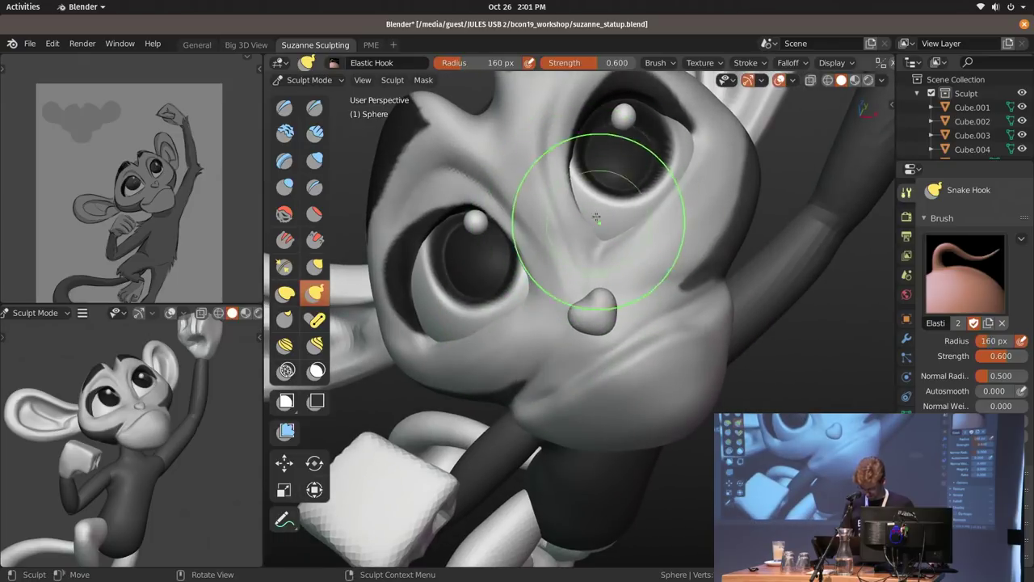
{"action": "middle_click_drag", "start_coordinate": [577, 216], "coordinate": [599, 235]}
{"action": "key", "text": "f"}
{"action": "left_click", "coordinate": [621, 242]}
{"action": "mouse_move", "coordinate": [535, 249]}
{"action": "left_mouse_down"}
{"action": "mouse_move", "coordinate": [539, 259]}
{"action": "mouse_move", "coordinate": [531, 242]}
{"action": "left_mouse_up"}
{"action": "key", "text": "bracketleft"}
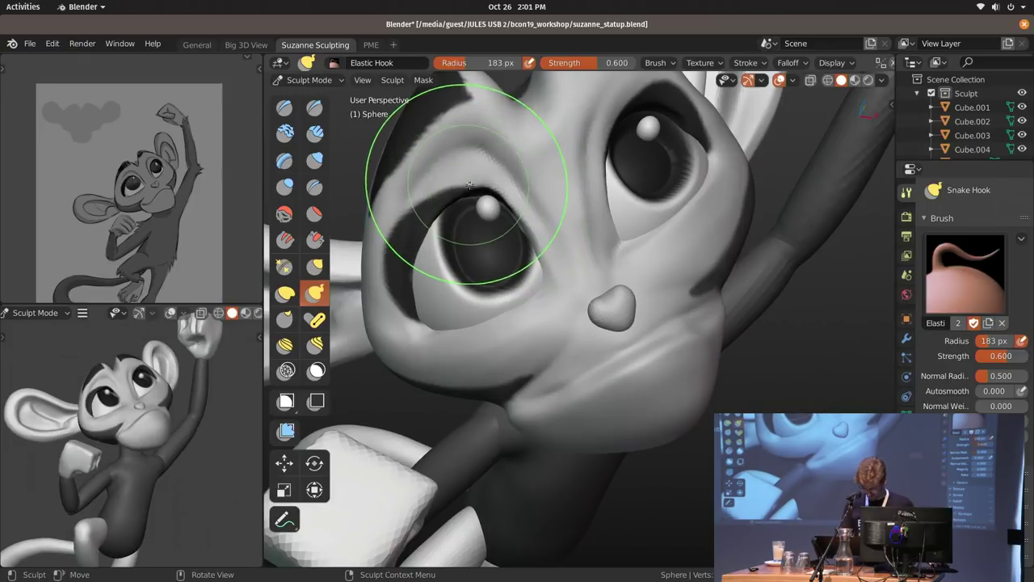
{"action": "left_click", "coordinate": [525, 232]}
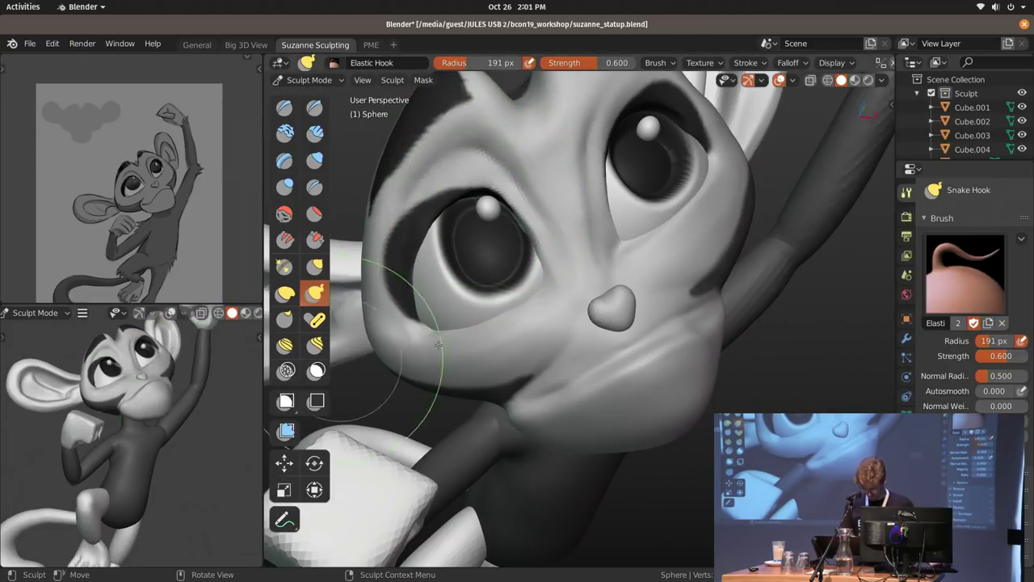
Compare the pose through the camera and try a small nudge on the muzzle with the Snake Hook.
{"action": "key", "text": "KP_0"}
{"action": "mouse_move", "coordinate": [655, 311]}
{"action": "middle_mouse_down", "text": "ctrl"}
{"action": "mouse_move", "coordinate": [734, 323]}
{"action": "mouse_move", "coordinate": [691, 293]}
{"action": "middle_mouse_up", "text": "ctrl"}
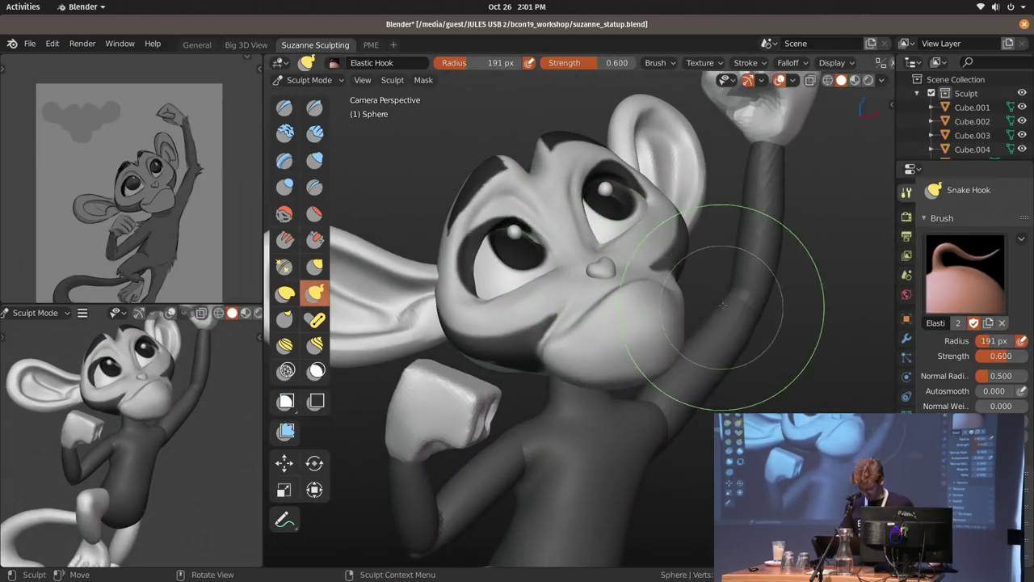
{"action": "key", "text": "ctrl+Tab"}
{"action": "mouse_move", "coordinate": [656, 340]}
{"action": "middle_mouse_down", "text": "shift"}
{"action": "mouse_move", "coordinate": [644, 292]}
{"action": "mouse_move", "coordinate": [655, 258]}
{"action": "mouse_move", "coordinate": [642, 258]}
{"action": "mouse_move", "coordinate": [669, 161]}
{"action": "mouse_move", "coordinate": [651, 221]}
{"action": "middle_mouse_up", "text": "shift"}
{"action": "left_click", "coordinate": [645, 290]}
{"action": "key", "text": "ctrl+Tab"}
{"action": "left_click", "coordinate": [646, 338]}
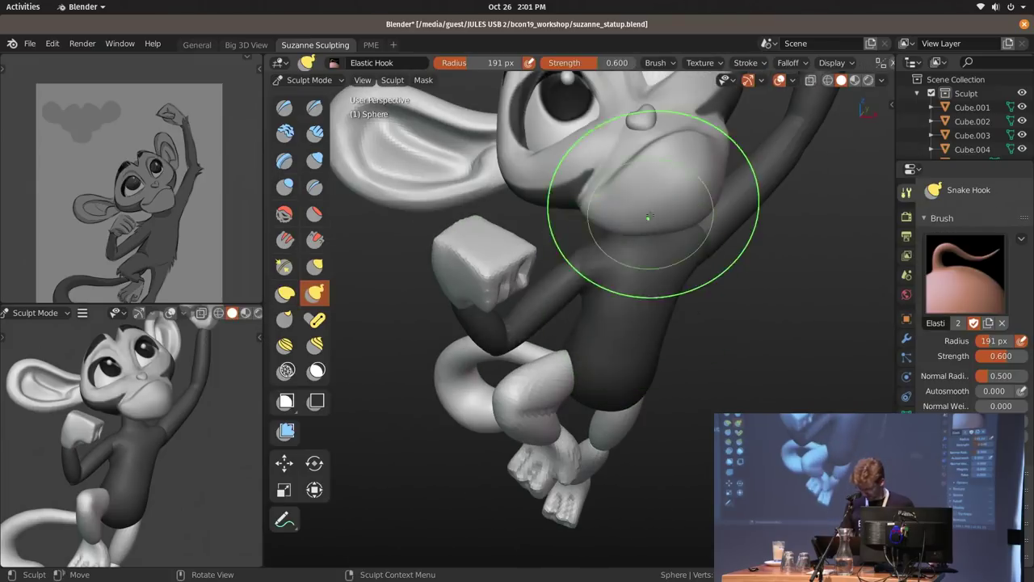
{"action": "key", "text": "f"}
{"action": "left_click", "coordinate": [727, 201]}
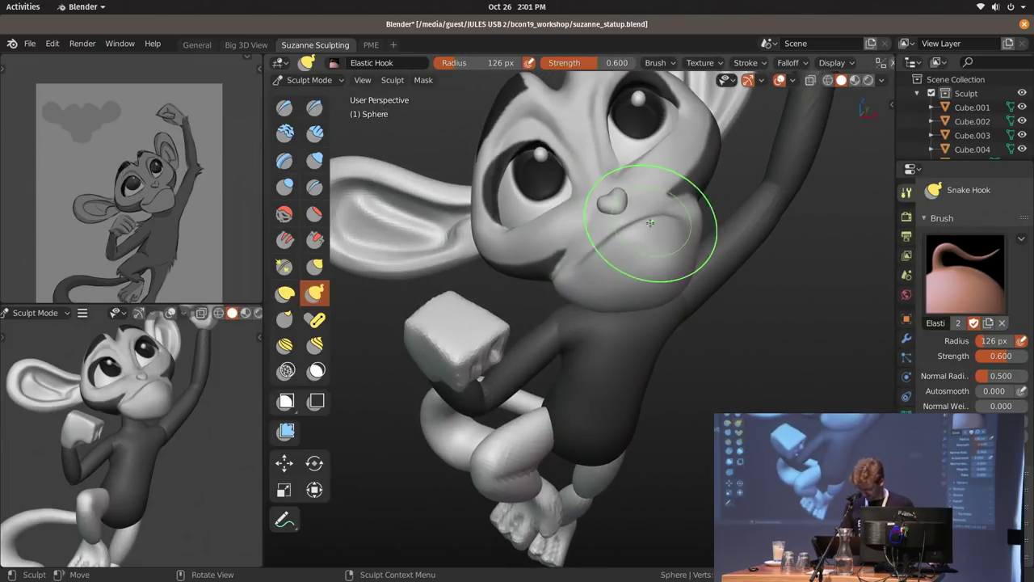
{"action": "key", "text": "f"}
{"action": "left_click", "coordinate": [632, 225]}
{"action": "left_click_drag", "start_coordinate": [650, 223], "coordinate": [649, 225]}
{"action": "middle_click_drag", "start_coordinate": [681, 228], "coordinate": [658, 211]}
{"action": "key", "text": "ctrl+z"}
Adjust the mouth line near the lowered-arm-side corner with the Snake Hook at an 84 px radius.
{"action": "key", "text": "f"}
{"action": "left_click", "coordinate": [662, 242]}
{"action": "left_click_drag", "start_coordinate": [611, 240], "coordinate": [622, 245]}
{"action": "middle_click_drag", "start_coordinate": [623, 246], "coordinate": [628, 226]}
{"action": "key", "text": "f"}
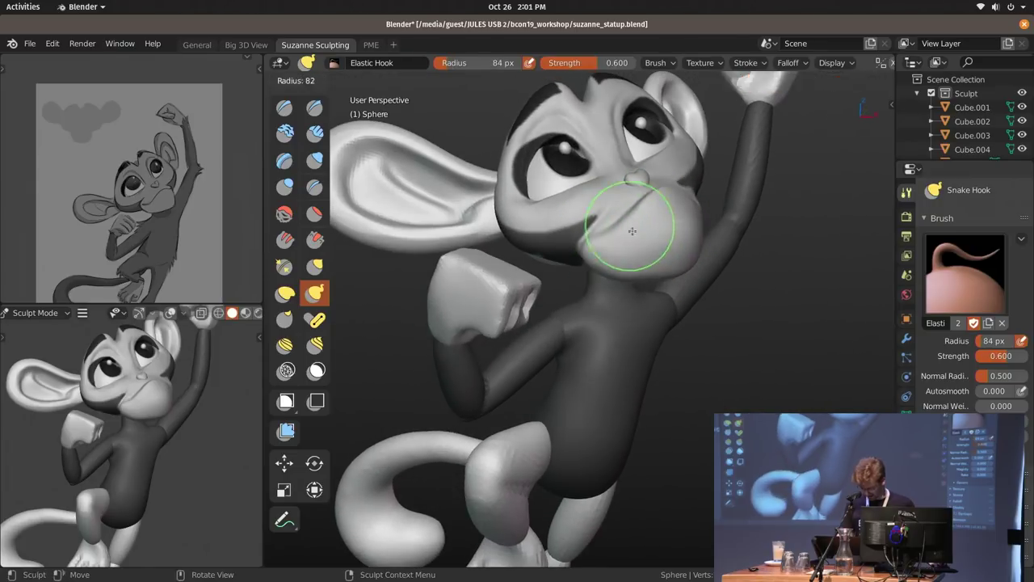
{"action": "left_click", "coordinate": [689, 245]}
{"action": "key", "text": "f"}
{"action": "left_click", "coordinate": [631, 248]}
Reshape the front of the muzzle below the mouth line with the Snake Hook at a 138 px radius.
{"action": "middle_click_drag", "start_coordinate": [656, 270], "coordinate": [662, 247], "text": "shift"}
{"action": "key", "text": "ctrl+Tab"}
{"action": "left_click", "coordinate": [617, 245]}
{"action": "key", "text": "ctrl+Tab"}
{"action": "left_click", "coordinate": [664, 310]}
{"action": "middle_click_drag", "start_coordinate": [664, 301], "coordinate": [668, 250], "text": "ctrl"}
{"action": "key", "text": "f"}
{"action": "left_click", "coordinate": [768, 237]}
{"action": "left_click_drag", "start_coordinate": [690, 231], "coordinate": [687, 228]}
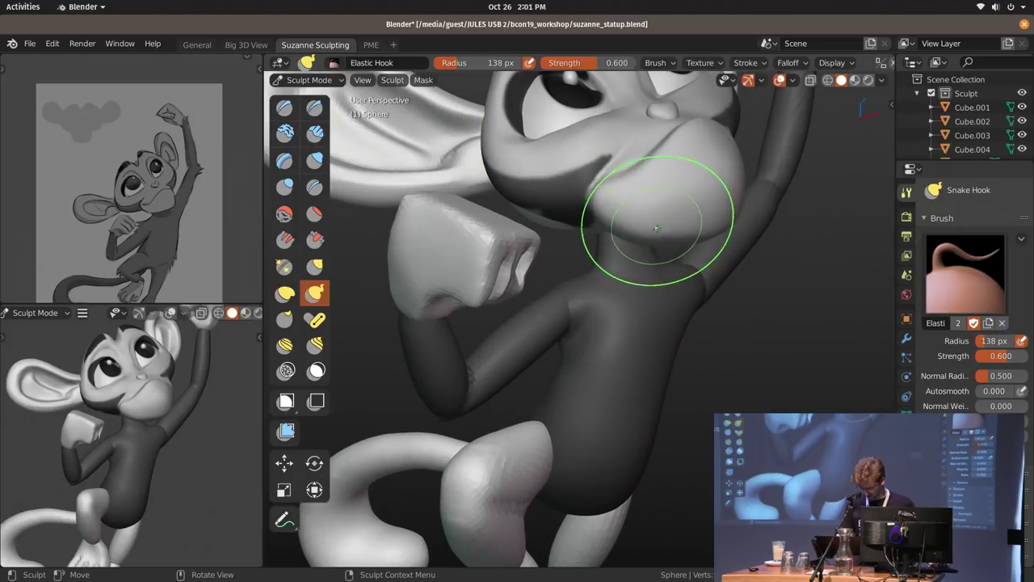
Refine the chin and raised-arm side of the muzzle with small Snake Hook pulls, ending at a 125 px radius.
{"action": "mouse_move", "coordinate": [673, 224]}
{"action": "middle_mouse_down"}
{"action": "mouse_move", "coordinate": [631, 232]}
{"action": "mouse_move", "coordinate": [606, 293]}
{"action": "middle_mouse_up"}
{"action": "key", "text": "f"}
{"action": "left_click", "coordinate": [646, 245]}
{"action": "left_click_drag", "start_coordinate": [625, 272], "coordinate": [625, 269]}
{"action": "left_click_drag", "start_coordinate": [649, 232], "coordinate": [651, 231]}
{"action": "key", "text": "f"}
{"action": "left_click", "coordinate": [701, 234]}
{"action": "key", "text": "f"}
{"action": "left_click", "coordinate": [684, 226]}
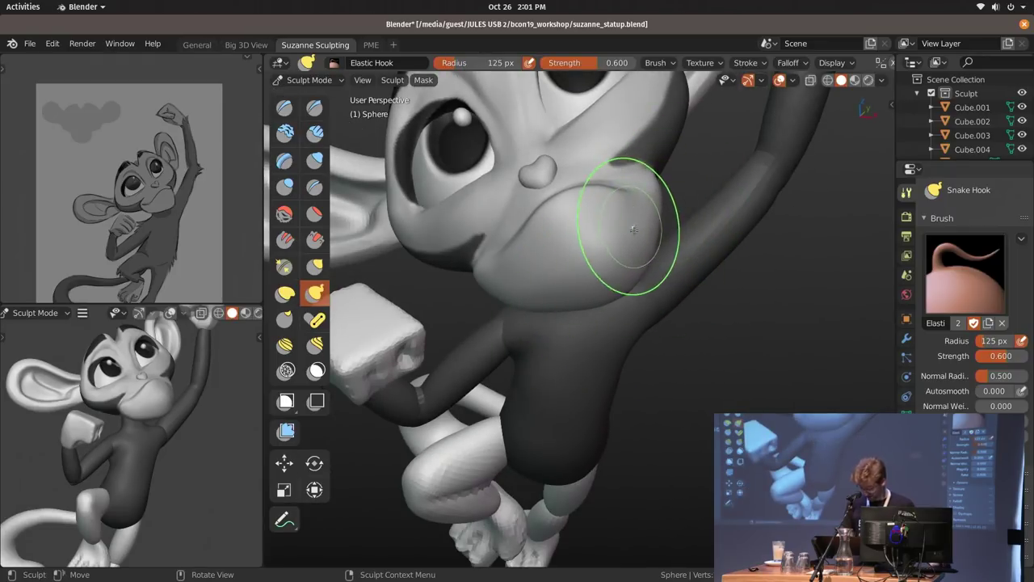
{"action": "middle_click_drag", "start_coordinate": [634, 230], "coordinate": [656, 224]}
Select the bent leg and fill it with the dark grey vertex colour.
{"action": "key", "text": "ctrl+Tab"}
{"action": "left_click", "coordinate": [592, 224]}
{"action": "middle_click_drag", "start_coordinate": [623, 333], "coordinate": [610, 404], "text": "ctrl"}
{"action": "mouse_move", "coordinate": [610, 404]}
{"action": "middle_mouse_down"}
{"action": "mouse_move", "coordinate": [570, 399]}
{"action": "mouse_move", "coordinate": [557, 354]}
{"action": "middle_mouse_up"}
{"action": "left_click", "coordinate": [557, 352]}
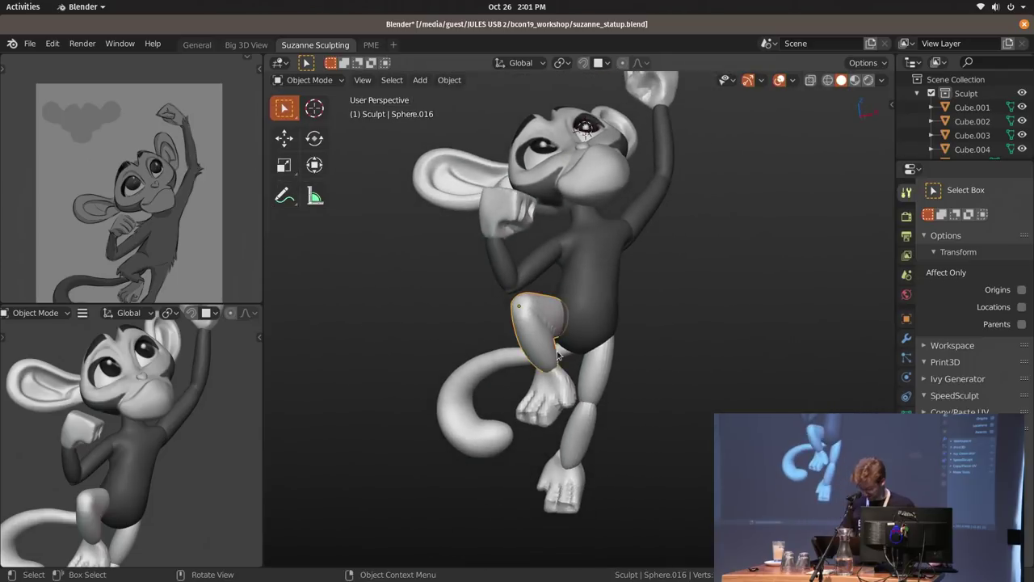
{"action": "key", "text": "ctrl+Tab"}
{"action": "left_click", "coordinate": [599, 220]}
{"action": "key", "text": "shift+k"}
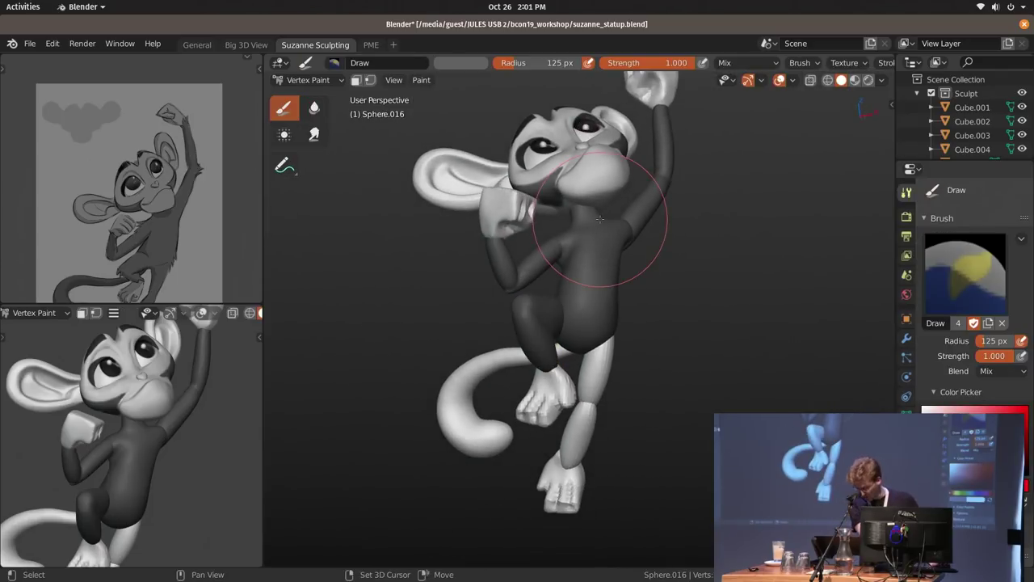
Put the bent leg into Sculpt Mode and reshape it with a small Elastic Hook pull.
{"action": "key", "text": "ctrl+Tab"}
{"action": "left_click", "coordinate": [558, 393]}
{"action": "left_click", "coordinate": [590, 379]}
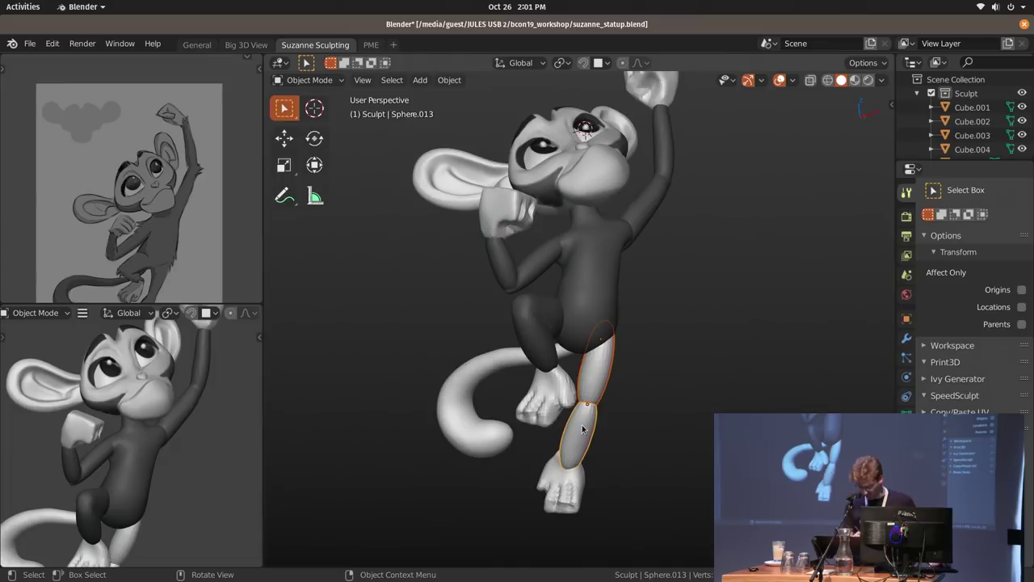
{"action": "middle_click_drag", "start_coordinate": [602, 400], "coordinate": [548, 404]}
{"action": "key", "text": "ctrl+Tab"}
{"action": "mouse_move", "coordinate": [554, 340]}
{"action": "middle_mouse_down", "text": "ctrl"}
{"action": "mouse_move", "coordinate": [541, 412]}
{"action": "mouse_move", "coordinate": [542, 331]}
{"action": "middle_mouse_up", "text": "ctrl"}
{"action": "left_click_drag", "start_coordinate": [554, 327], "coordinate": [558, 333]}
{"action": "mouse_move", "coordinate": [558, 333]}
{"action": "middle_mouse_down"}
{"action": "mouse_move", "coordinate": [635, 316]}
{"action": "mouse_move", "coordinate": [676, 249]}
{"action": "middle_mouse_up"}
Refine the bent leg's knee and shin with the Elastic Hook at 129 px and 164 px radii.
{"action": "key", "text": "f"}
{"action": "left_click", "coordinate": [580, 286]}
{"action": "mouse_move", "coordinate": [581, 286]}
{"action": "middle_mouse_down"}
{"action": "mouse_move", "coordinate": [642, 286]}
{"action": "mouse_move", "coordinate": [611, 312]}
{"action": "mouse_move", "coordinate": [556, 280]}
{"action": "mouse_move", "coordinate": [570, 253]}
{"action": "middle_mouse_up"}
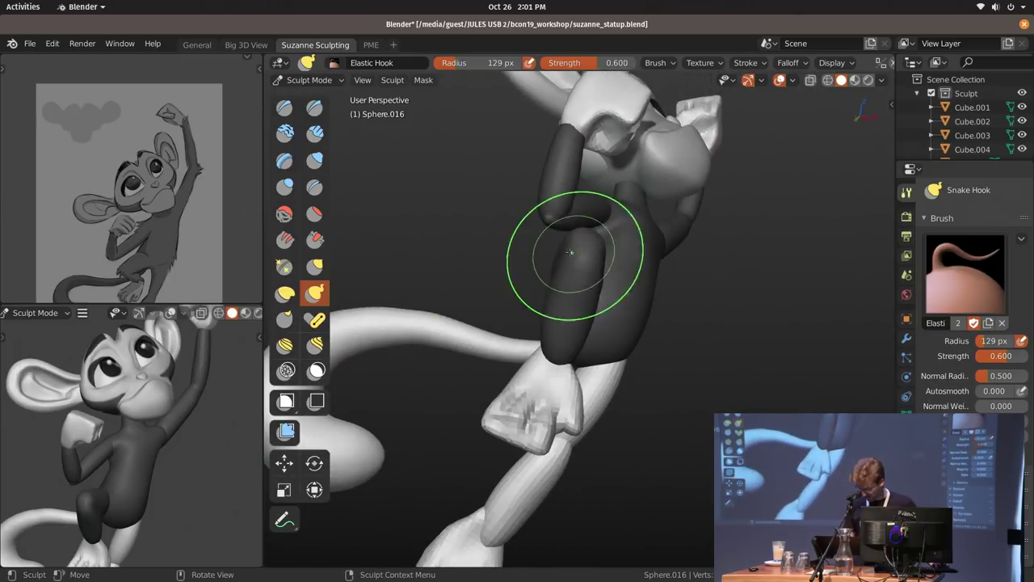
{"action": "key", "text": "f"}
{"action": "left_click", "coordinate": [663, 275]}
{"action": "middle_click_drag", "start_coordinate": [570, 353], "coordinate": [554, 369]}
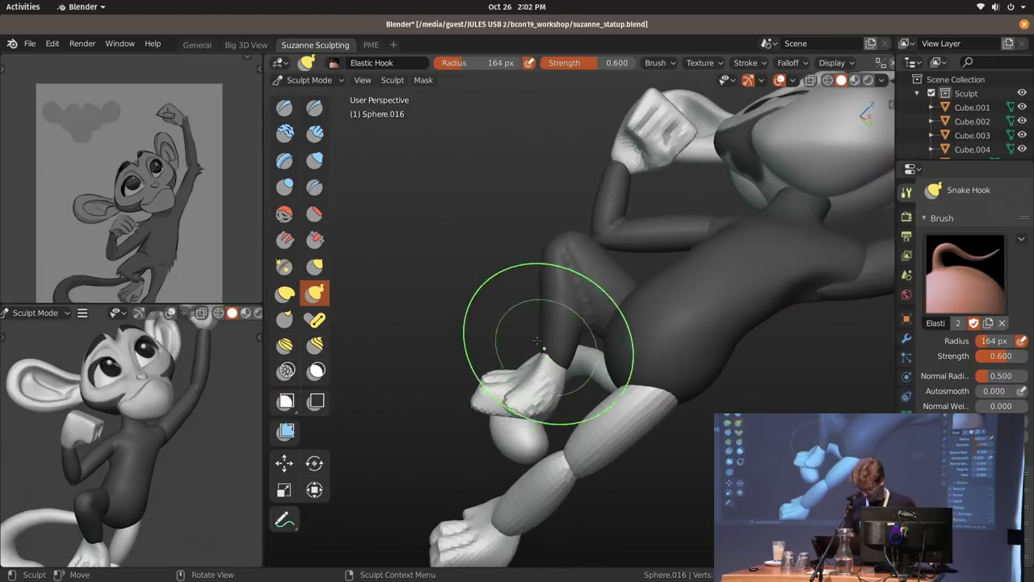
Merge the straight leg's thigh and shin into one mesh and blend them at the knee in Sculpt Mode.
{"action": "middle_click_drag", "start_coordinate": [180, 493], "coordinate": [184, 408], "text": "shift"}
{"action": "key", "text": "ctrl+Tab"}
{"action": "left_click", "coordinate": [164, 430]}
{"action": "middle_click_drag", "start_coordinate": [588, 414], "coordinate": [577, 443]}
{"action": "left_click", "coordinate": [578, 443]}
{"action": "left_click", "coordinate": [614, 389], "text": "shift"}
{"action": "mouse_move", "coordinate": [613, 389]}
{"action": "middle_mouse_down", "text": "shift"}
{"action": "mouse_move", "coordinate": [608, 330]}
{"action": "mouse_move", "coordinate": [614, 352]}
{"action": "mouse_move", "coordinate": [553, 369]}
{"action": "middle_mouse_up", "text": "shift"}
{"action": "key", "text": "ctrl+Tab"}
{"action": "left_click", "coordinate": [603, 412]}
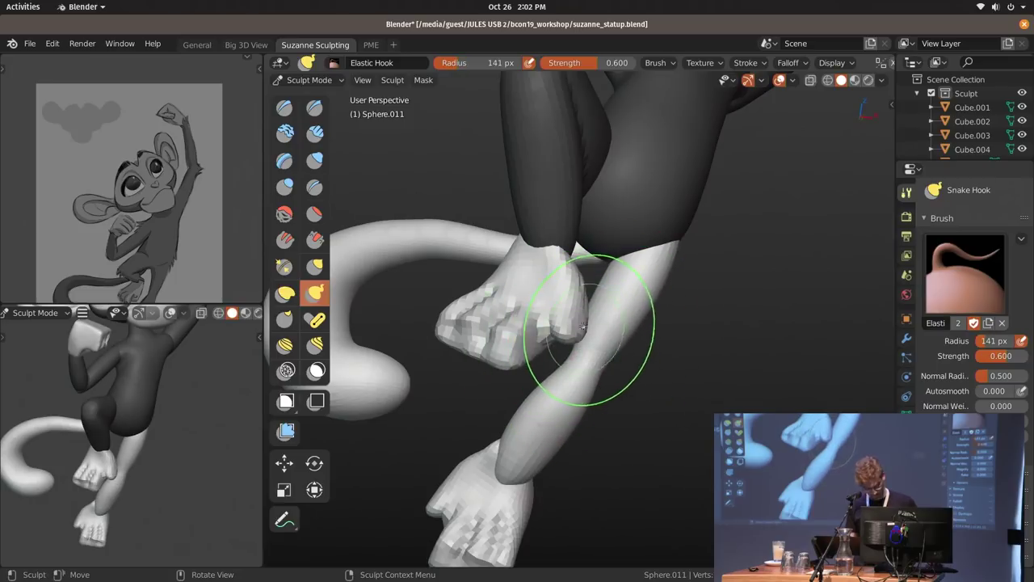
Thicken the straight leg's knee and calf with the Inflate brush at a 203 px radius.
{"action": "key", "text": "i"}
{"action": "left_click_drag", "start_coordinate": [524, 331], "coordinate": [561, 410]}
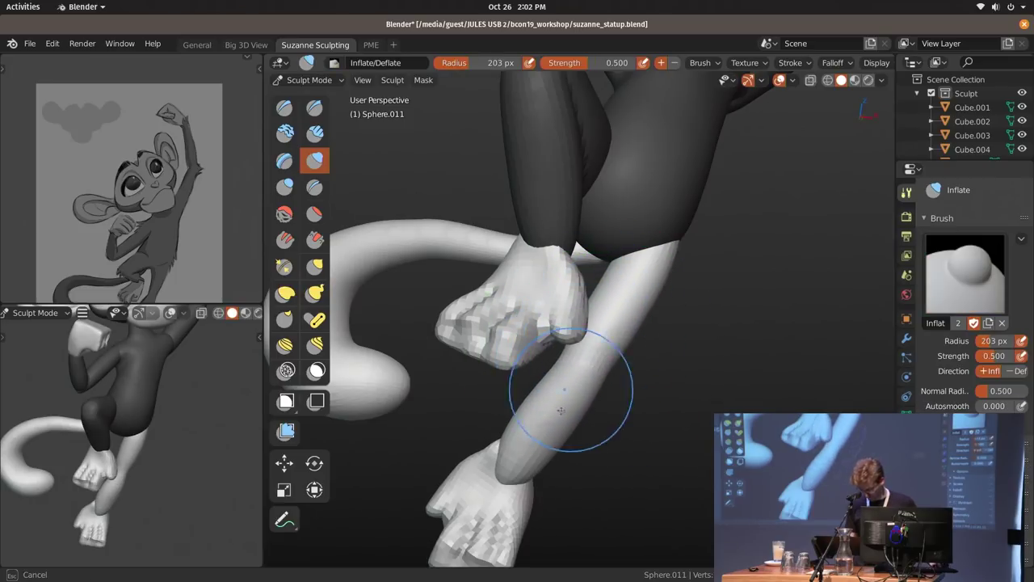
{"action": "mouse_move", "coordinate": [496, 476]}
{"action": "left_mouse_down"}
{"action": "mouse_move", "coordinate": [487, 504]}
{"action": "mouse_move", "coordinate": [549, 434]}
{"action": "mouse_move", "coordinate": [526, 443]}
{"action": "left_mouse_up"}
{"action": "mouse_move", "coordinate": [526, 443]}
{"action": "middle_mouse_down"}
{"action": "mouse_move", "coordinate": [539, 319]}
{"action": "mouse_move", "coordinate": [473, 219]}
{"action": "middle_mouse_up"}
Reshape the straight leg's knee and thigh with the Elastic Hook at 78 px and 139 px radii.
{"action": "key", "text": "k"}
{"action": "key", "text": "f"}
{"action": "left_click", "coordinate": [591, 258]}
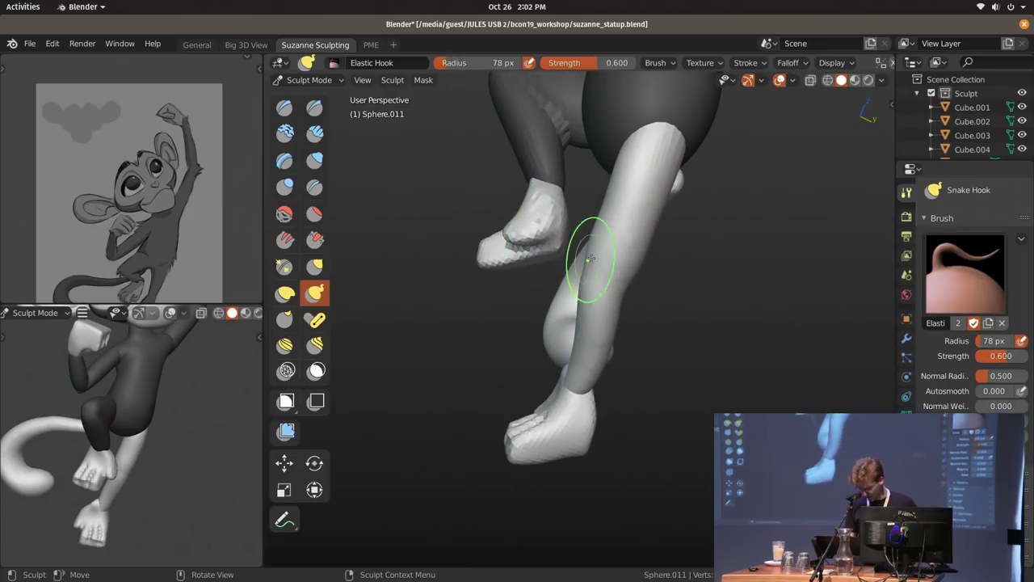
{"action": "middle_click_drag", "start_coordinate": [583, 261], "coordinate": [526, 231]}
{"action": "key", "text": "f"}
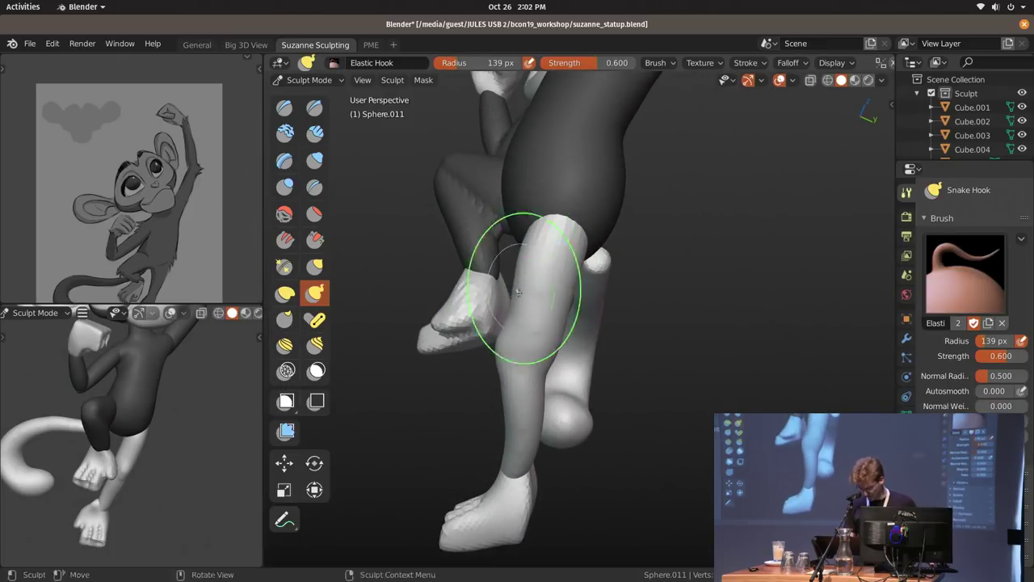
{"action": "left_click_drag", "start_coordinate": [534, 232], "coordinate": [521, 242]}
{"action": "middle_click_drag", "start_coordinate": [485, 283], "coordinate": [662, 302]}
Join the straight leg, bent leg and both arms with the torso into a single body object.
{"action": "key", "text": "ctrl+Tab"}
{"action": "middle_click_drag", "start_coordinate": [517, 271], "coordinate": [552, 387], "text": "shift"}
{"action": "left_click", "coordinate": [587, 267], "text": "shift"}
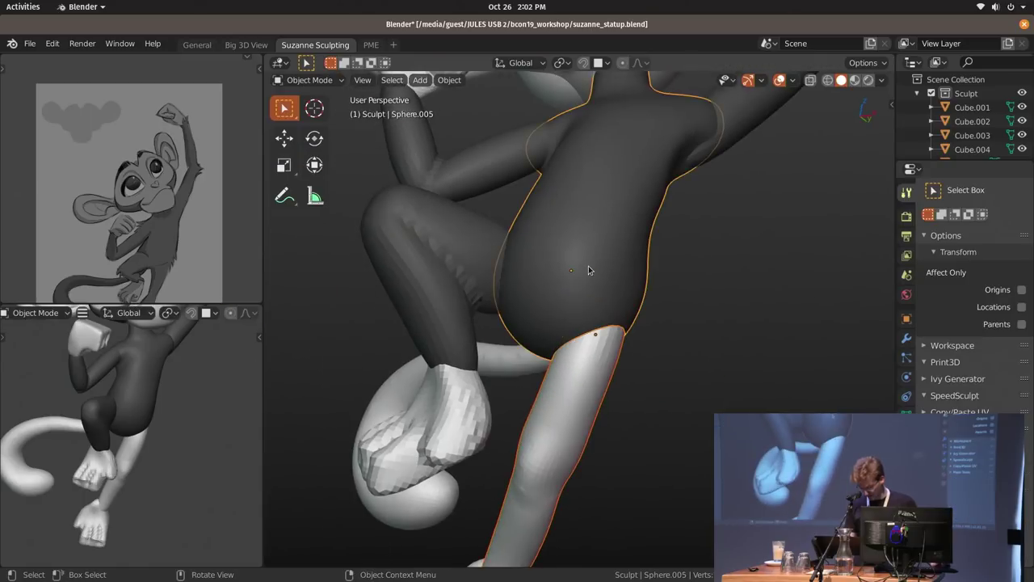
{"action": "middle_click_drag", "start_coordinate": [587, 267], "coordinate": [486, 300]}
{"action": "left_click", "coordinate": [482, 296], "text": "shift"}
{"action": "left_click", "coordinate": [561, 268], "text": "shift"}
{"action": "left_click", "coordinate": [496, 128], "text": "shift"}
{"action": "middle_click_drag", "start_coordinate": [590, 144], "coordinate": [539, 331], "text": "shift"}
{"action": "middle_click_drag", "start_coordinate": [540, 331], "coordinate": [543, 388], "text": "ctrl"}
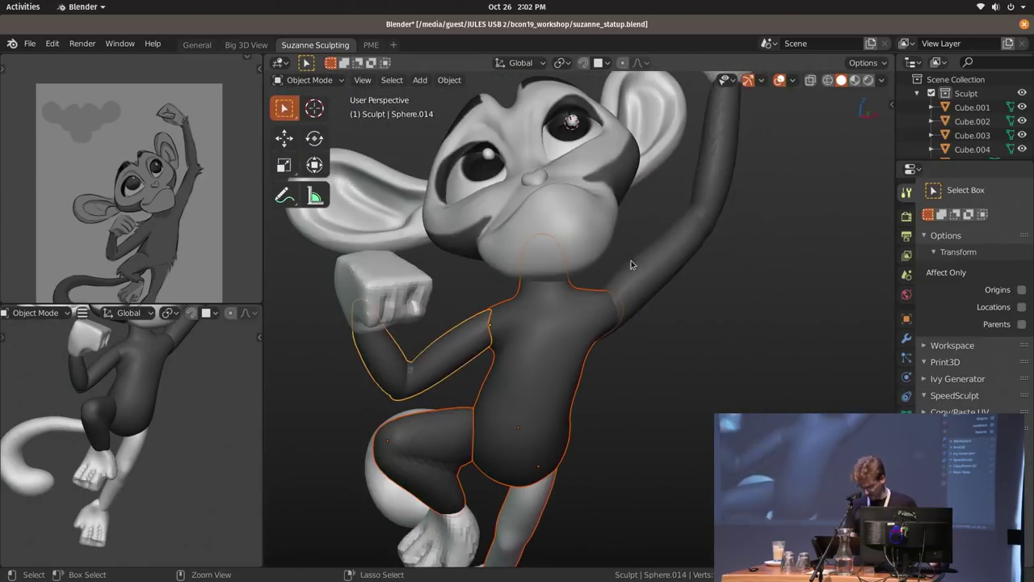
{"action": "left_click", "coordinate": [637, 270], "text": "shift"}
{"action": "left_click", "coordinate": [579, 339], "text": "shift"}
{"action": "key", "text": "ctrl+j"}
Voxel remesh the joined body in Sculpt Mode to fuse the limbs with the torso.
{"action": "key", "text": "ctrl+Tab"}
{"action": "key", "text": "alt+m"}
{"action": "middle_click_drag", "start_coordinate": [602, 349], "coordinate": [616, 304], "text": "shift"}
Return the body to Sculpt Mode and open its voxel remesh settings in the mesh data properties.
{"action": "key", "text": "ctrl+Tab"}
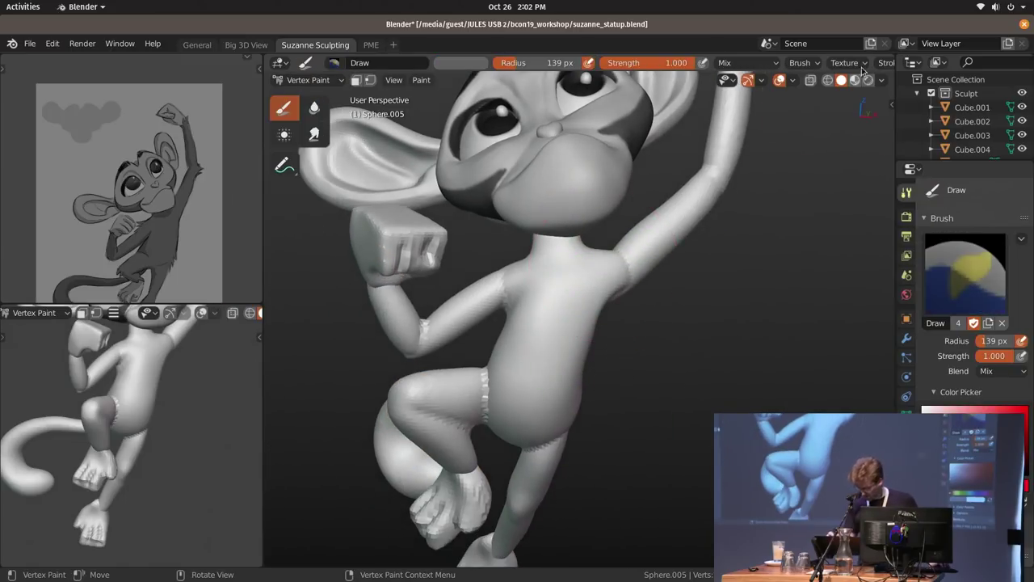
{"action": "scroll", "coordinate": [863, 71], "scroll_direction": "right", "scroll_amount": 5}
{"action": "scroll", "coordinate": [863, 67], "scroll_direction": "right", "scroll_amount": 3}
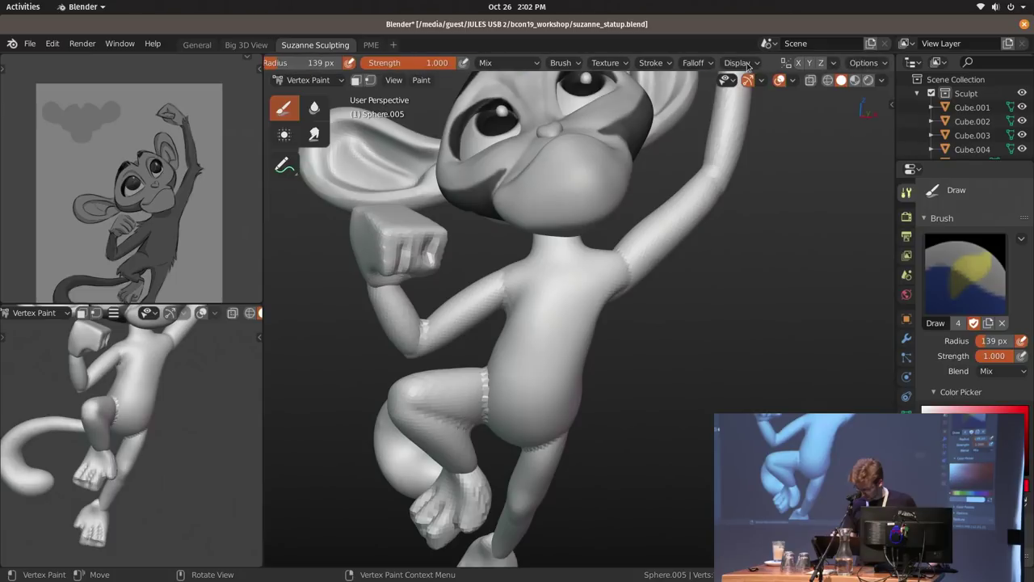
{"action": "key", "text": "ctrl+Tab"}
{"action": "left_click", "coordinate": [617, 407]}
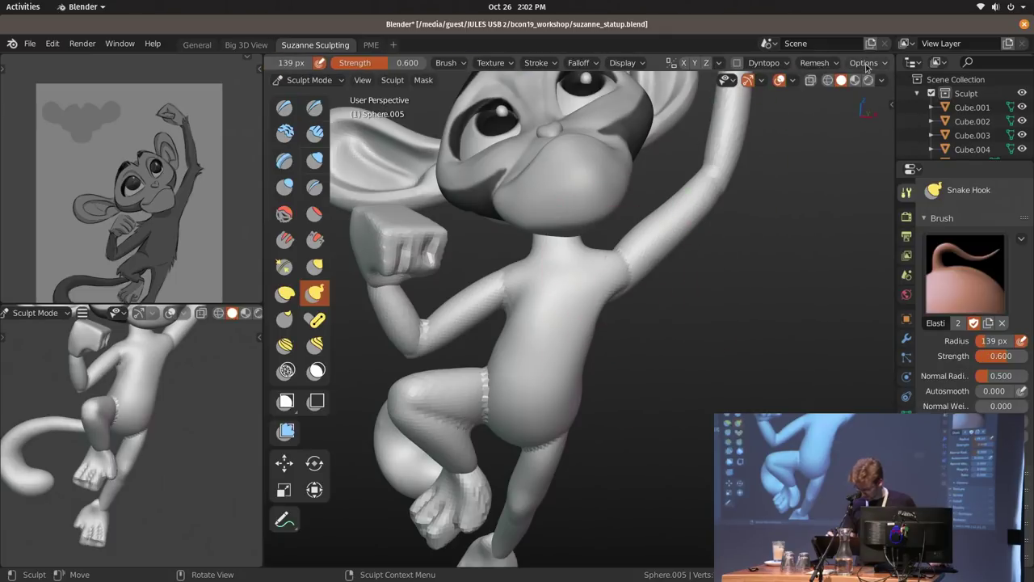
{"action": "left_click", "coordinate": [833, 64]}
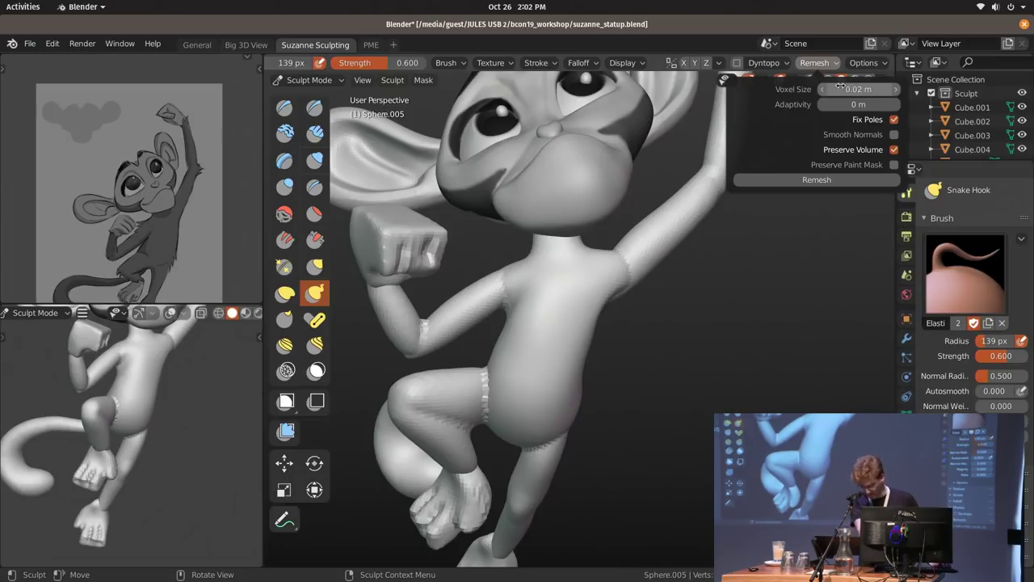
{"action": "left_click", "coordinate": [907, 411]}
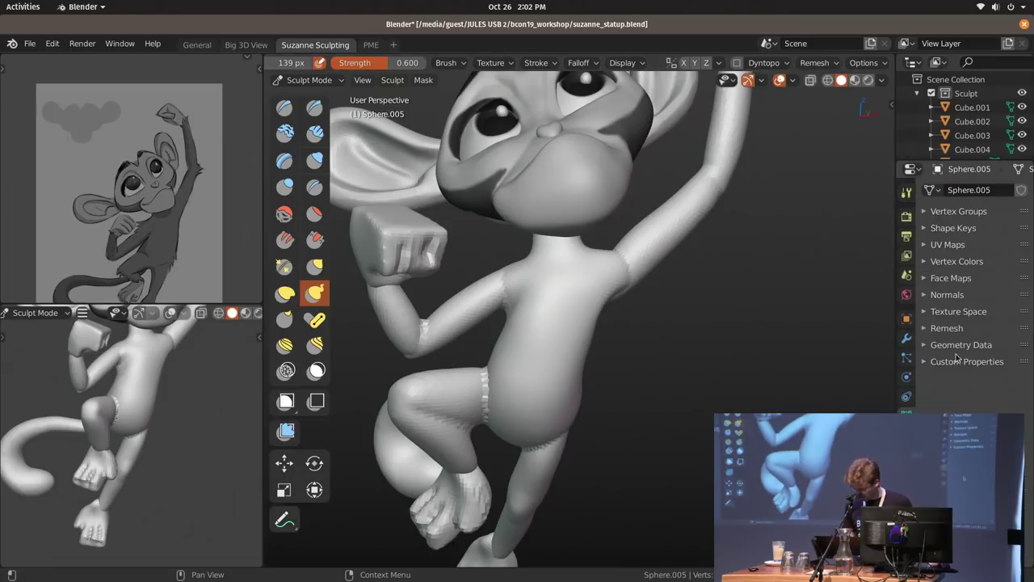
{"action": "left_click", "coordinate": [964, 329]}
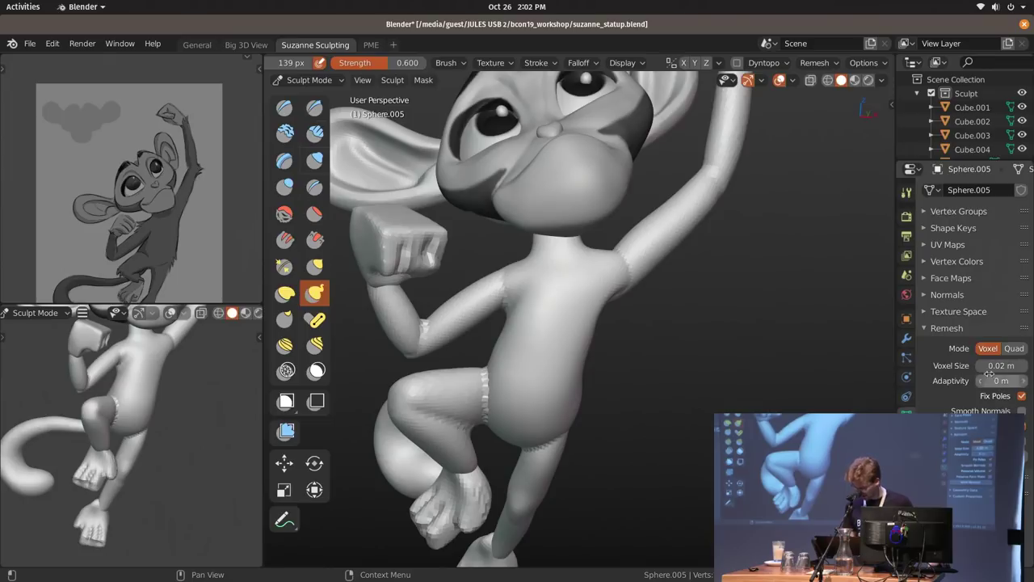
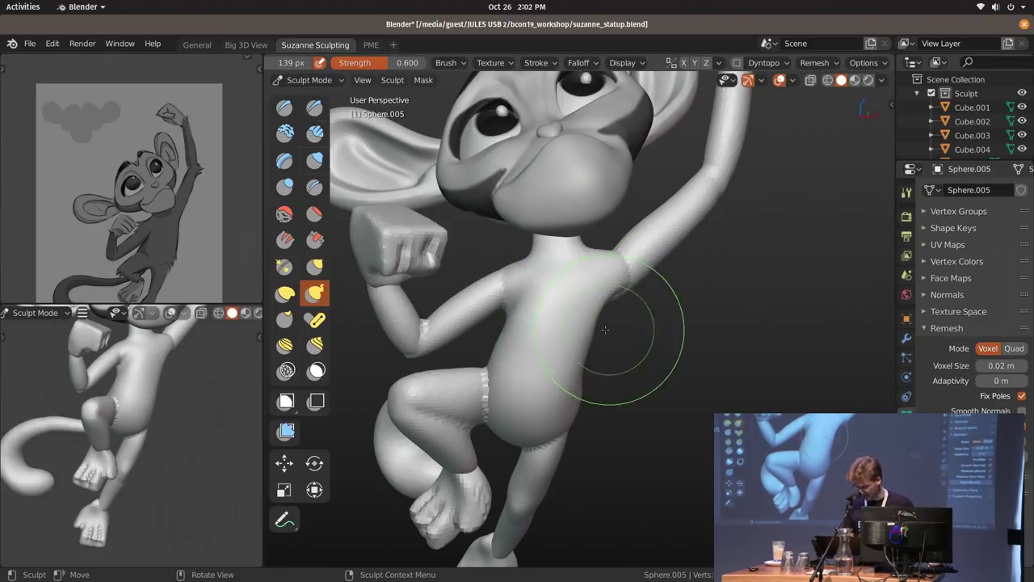
Smooth the whole body and its limb seams using the Mesh Filter with the Smooth filter type.
{"action": "middle_click_drag", "start_coordinate": [586, 320], "coordinate": [574, 340]}
{"action": "left_click", "coordinate": [289, 429]}
{"action": "scroll", "coordinate": [637, 287], "scroll_direction": "up", "scroll_amount": 5}
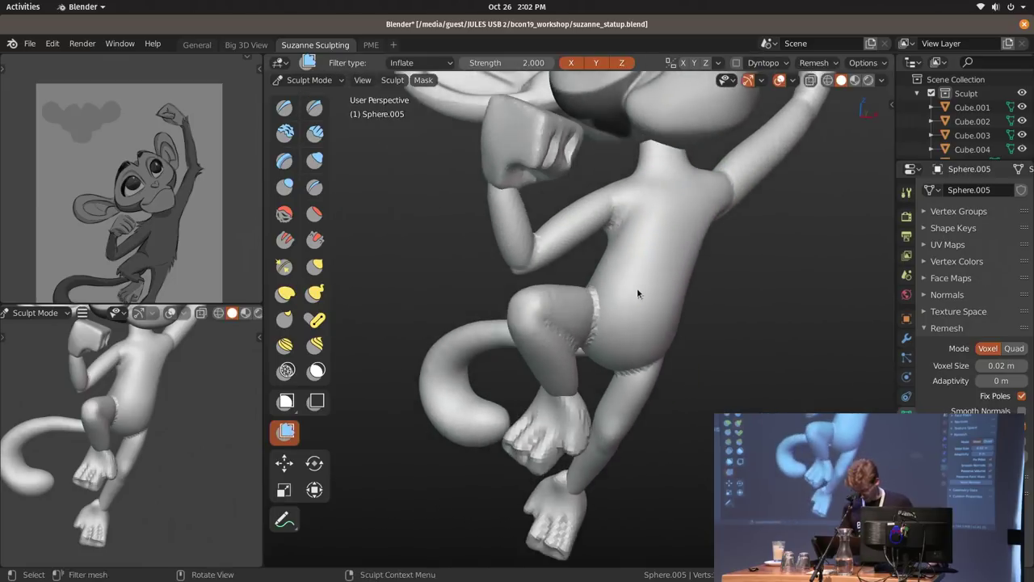
{"action": "scroll", "coordinate": [614, 299], "scroll_direction": "up", "scroll_amount": 3}
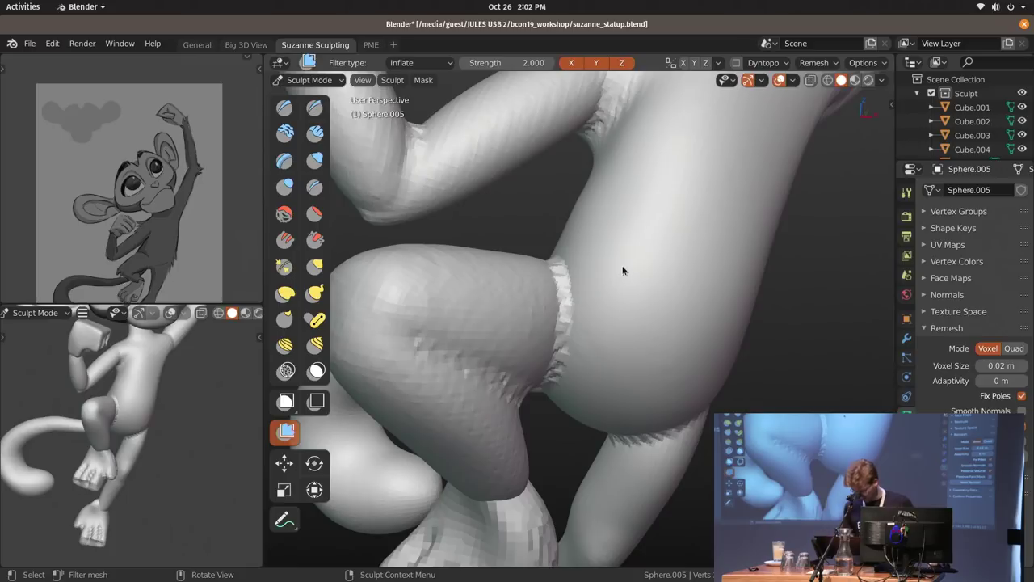
{"action": "left_click_drag", "start_coordinate": [622, 270], "coordinate": [656, 198]}
{"action": "middle_click_drag", "start_coordinate": [507, 131], "coordinate": [621, 348]}
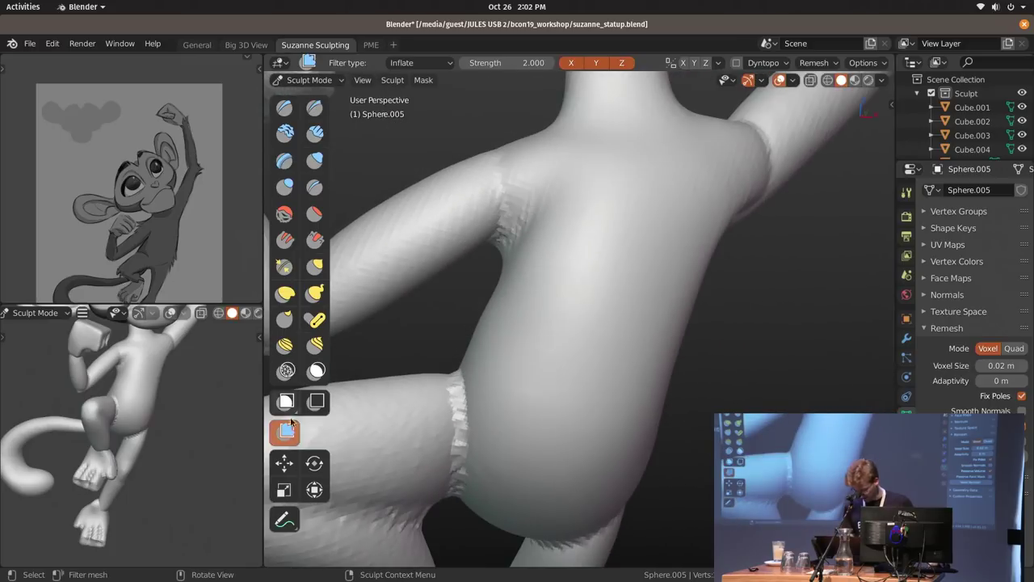
{"action": "left_click", "coordinate": [408, 64]}
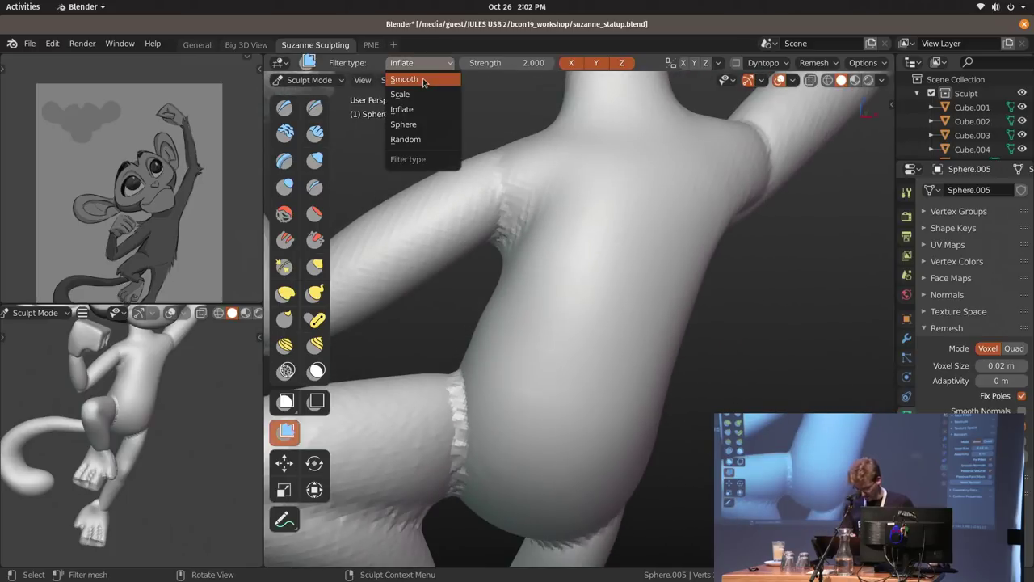
{"action": "left_click", "coordinate": [423, 80]}
{"action": "left_click_drag", "start_coordinate": [607, 312], "coordinate": [1032, 307]}
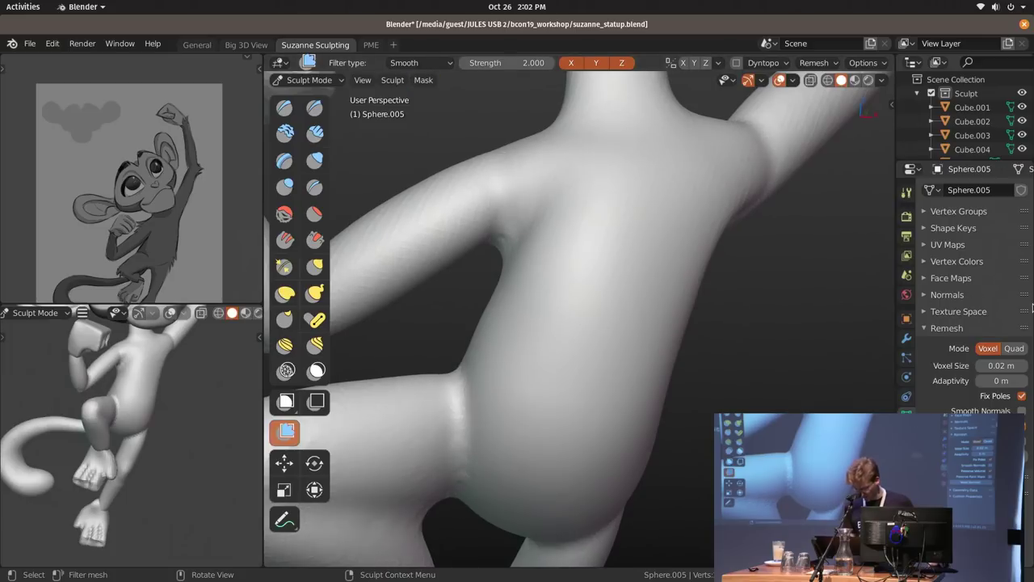
Reshape the raised arm's armpit with the Snake Hook at a 166 px radius.
{"action": "scroll", "coordinate": [586, 344], "scroll_direction": "down", "scroll_amount": 3}
{"action": "mouse_move", "coordinate": [586, 344]}
{"action": "middle_mouse_down"}
{"action": "mouse_move", "coordinate": [608, 324]}
{"action": "mouse_move", "coordinate": [520, 257]}
{"action": "middle_mouse_up"}
{"action": "left_click", "coordinate": [315, 292]}
{"action": "key", "text": "f"}
{"action": "left_click", "coordinate": [508, 248]}
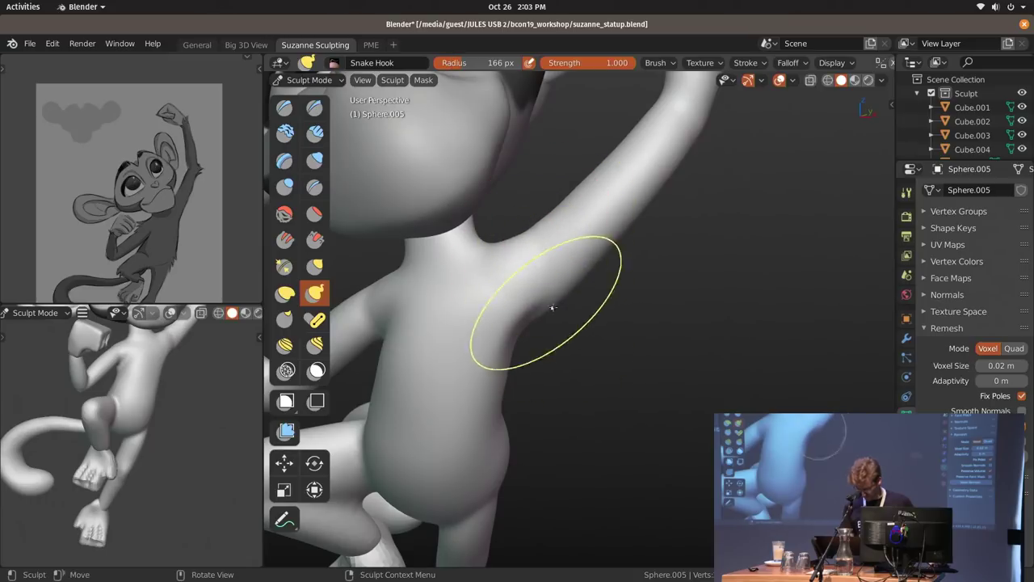
Frame the monkey in the small viewport and change its shading to show a flat black silhouette.
{"action": "scroll", "coordinate": [203, 454], "scroll_direction": "up", "scroll_amount": 3}
{"action": "middle_click_drag", "start_coordinate": [204, 454], "coordinate": [191, 499], "text": "shift"}
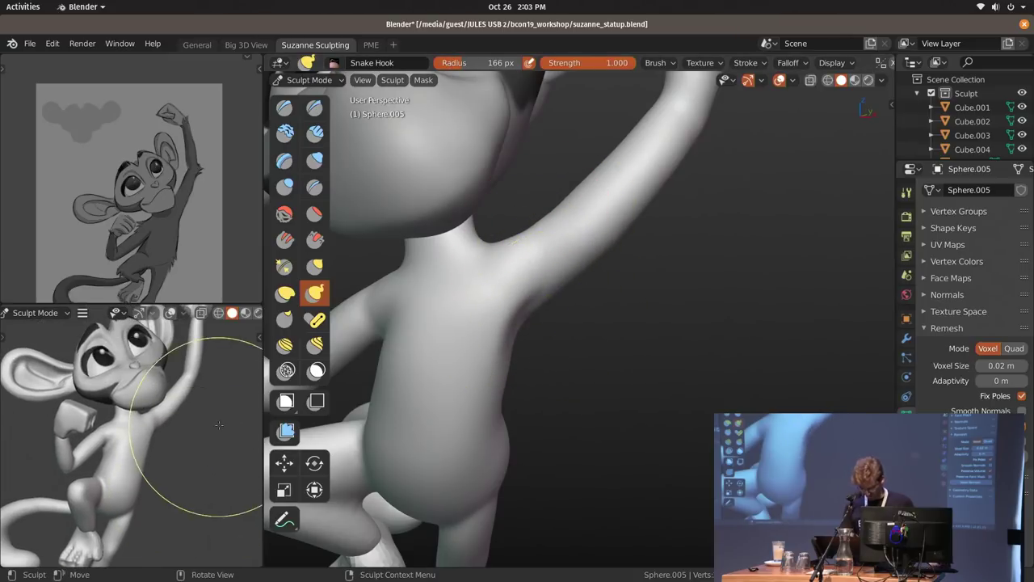
{"action": "key", "text": "z"}
{"action": "left_click", "coordinate": [217, 469]}
{"action": "middle_click_drag", "start_coordinate": [216, 454], "coordinate": [221, 416], "text": "shift"}
Adjust the raised arm's shoulder and upper arm with the Snake Hook, ending at a 141 px radius.
{"action": "key", "text": "f"}
{"action": "left_click", "coordinate": [579, 250]}
{"action": "mouse_move", "coordinate": [576, 257]}
{"action": "middle_mouse_down", "text": "shift"}
{"action": "mouse_move", "coordinate": [574, 292]}
{"action": "mouse_move", "coordinate": [596, 289]}
{"action": "middle_mouse_up", "text": "shift"}
{"action": "key", "text": "f"}
{"action": "left_click", "coordinate": [672, 280]}
{"action": "left_click_drag", "start_coordinate": [578, 286], "coordinate": [574, 267]}
{"action": "left_click_drag", "start_coordinate": [589, 302], "coordinate": [587, 305]}
{"action": "middle_click_drag", "start_coordinate": [198, 414], "coordinate": [235, 346], "text": "shift"}
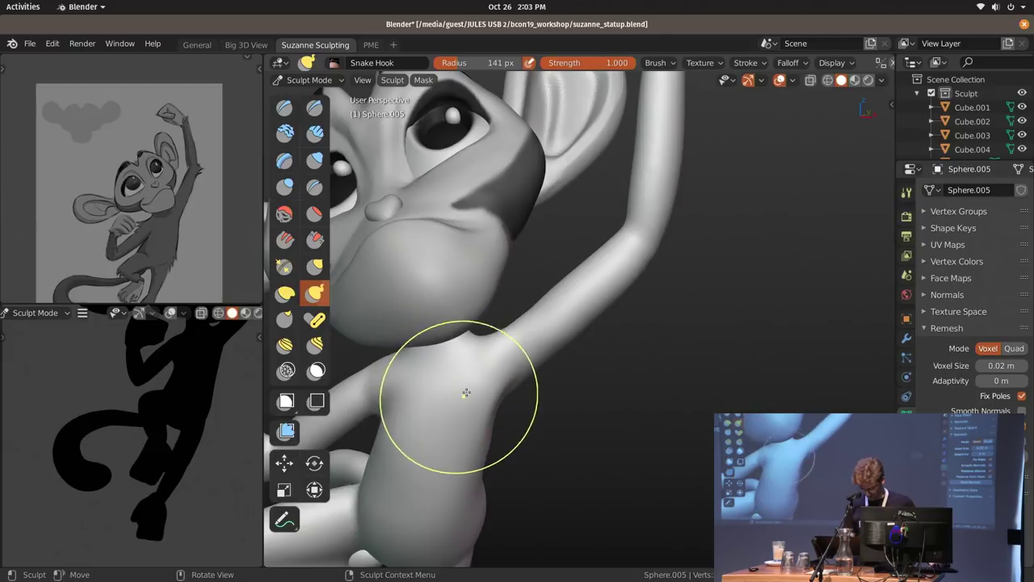
Pull the neck into shape below the head with the Snake Hook at a 177 px radius.
{"action": "middle_click_drag", "start_coordinate": [475, 394], "coordinate": [538, 349]}
{"action": "middle_click_drag", "start_coordinate": [207, 404], "coordinate": [178, 489], "text": "shift"}
{"action": "middle_click_drag", "start_coordinate": [544, 343], "coordinate": [549, 253]}
{"action": "key", "text": "f"}
{"action": "key", "text": "f"}
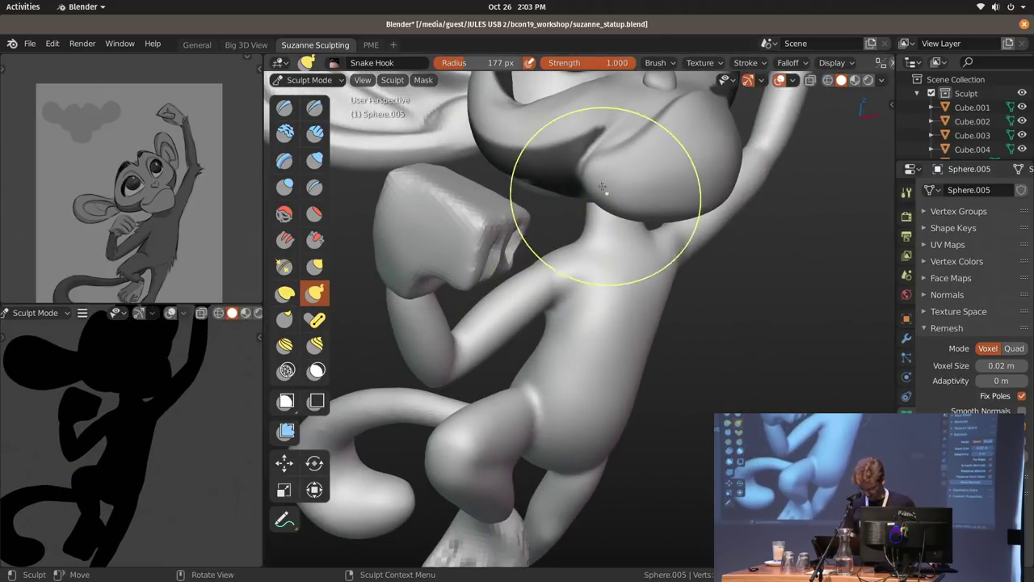
{"action": "left_click_drag", "start_coordinate": [626, 211], "coordinate": [631, 206]}
Reshape the lowered arm around the elbow and upper arm with the Elastic Hook at a 96 px radius.
{"action": "mouse_move", "coordinate": [631, 206]}
{"action": "middle_mouse_down"}
{"action": "mouse_move", "coordinate": [535, 261]}
{"action": "mouse_move", "coordinate": [564, 237]}
{"action": "middle_mouse_up"}
{"action": "key", "text": "f"}
{"action": "left_click", "coordinate": [469, 268]}
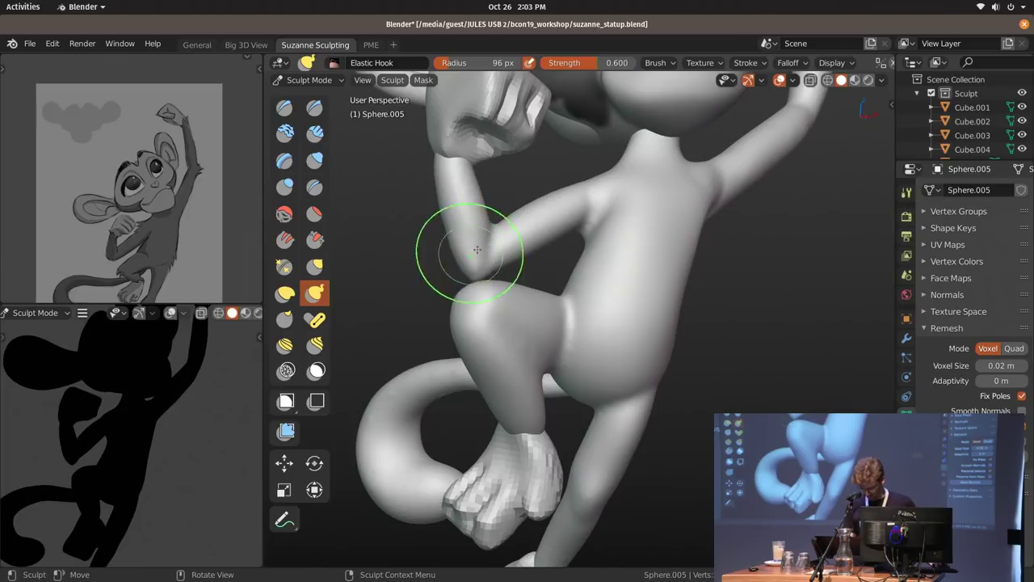
{"action": "left_click_drag", "start_coordinate": [511, 231], "coordinate": [513, 227]}
{"action": "middle_click_drag", "start_coordinate": [540, 234], "coordinate": [519, 244]}
{"action": "left_click_drag", "start_coordinate": [526, 246], "coordinate": [526, 245]}
Build up the lowered arm's shoulder and chest transition with the Clay Shape brush at a 125 px radius.
{"action": "mouse_move", "coordinate": [613, 234]}
{"action": "middle_mouse_down"}
{"action": "mouse_move", "coordinate": [598, 293]}
{"action": "mouse_move", "coordinate": [597, 234]}
{"action": "middle_mouse_up"}
{"action": "key", "text": "c"}
{"action": "key", "text": "f"}
{"action": "left_click", "coordinate": [593, 232]}
{"action": "left_click_drag", "start_coordinate": [624, 205], "coordinate": [589, 239]}
{"action": "middle_click_drag", "start_coordinate": [589, 235], "coordinate": [565, 199]}
{"action": "key", "text": "f"}
{"action": "left_click", "coordinate": [580, 198]}
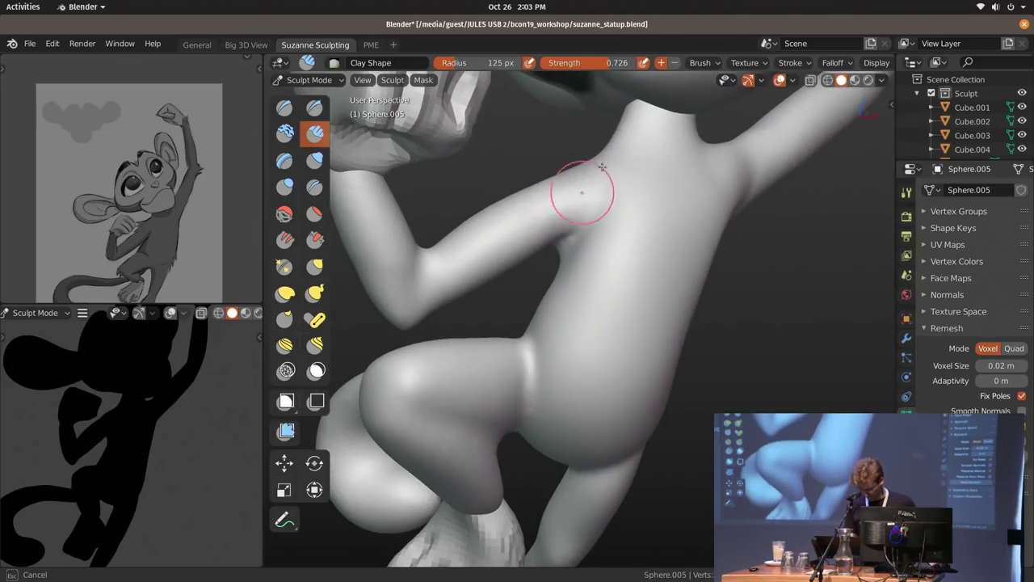
{"action": "middle_click_drag", "start_coordinate": [610, 265], "coordinate": [578, 229]}
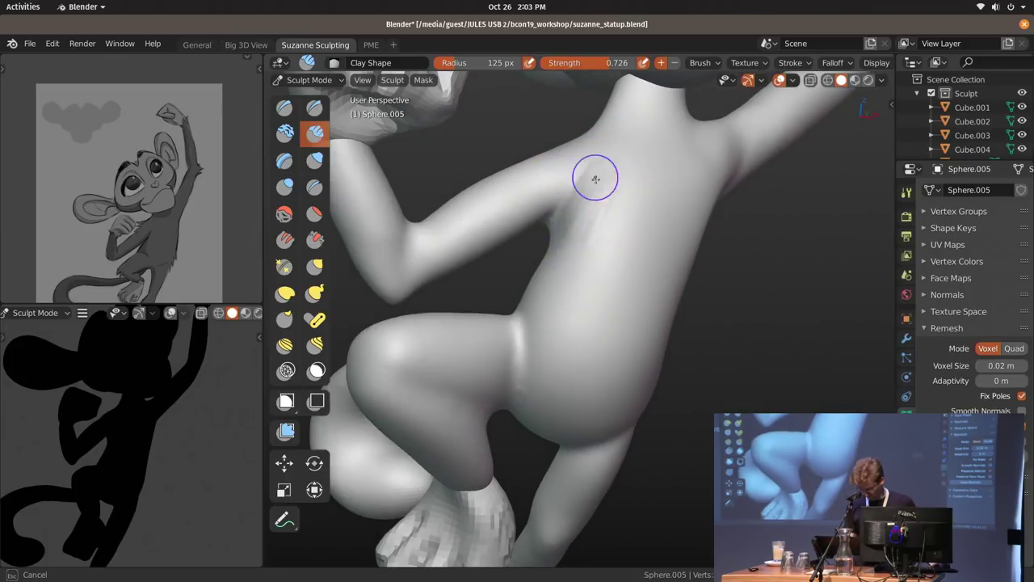
Refine the lowered arm's shoulder and the waist above the bent leg using the Clay Shape brush at 149 px.
{"action": "middle_click_drag", "start_coordinate": [664, 202], "coordinate": [588, 276]}
{"action": "key", "text": "f"}
{"action": "left_click", "coordinate": [609, 205]}
{"action": "mouse_move", "coordinate": [619, 183]}
{"action": "left_mouse_down"}
{"action": "mouse_move", "coordinate": [592, 275]}
{"action": "mouse_move", "coordinate": [560, 203]}
{"action": "left_mouse_up"}
{"action": "middle_click_drag", "start_coordinate": [561, 203], "coordinate": [570, 273]}
{"action": "left_click_drag", "start_coordinate": [566, 257], "coordinate": [564, 242]}
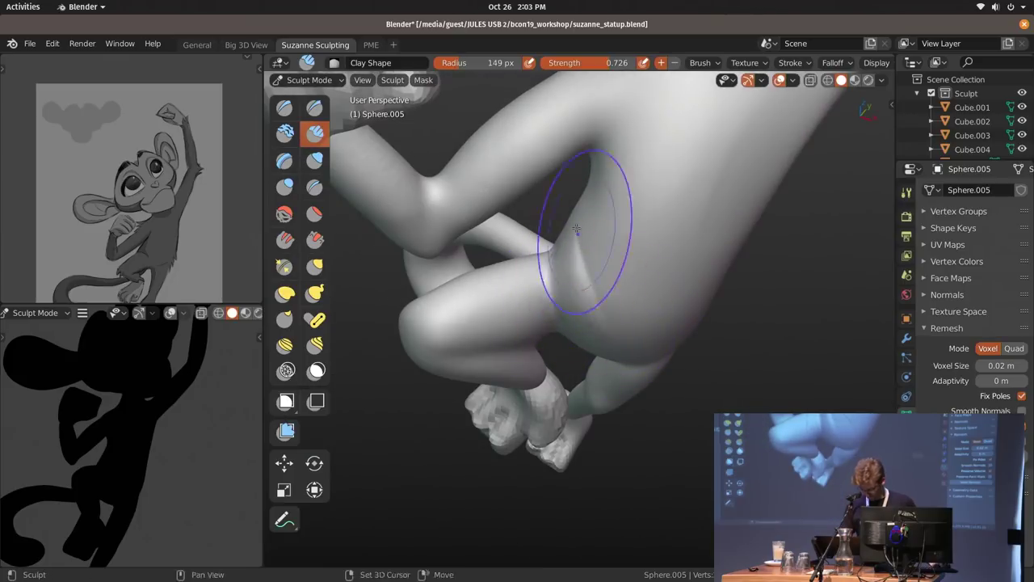
Reshape the crotch and straight leg's hip with the Elastic Hook, using radii of 181, 121 and 152 px.
{"action": "mouse_move", "coordinate": [587, 242]}
{"action": "middle_mouse_down"}
{"action": "mouse_move", "coordinate": [614, 170]}
{"action": "mouse_move", "coordinate": [584, 307]}
{"action": "middle_mouse_up"}
{"action": "key", "text": "k"}
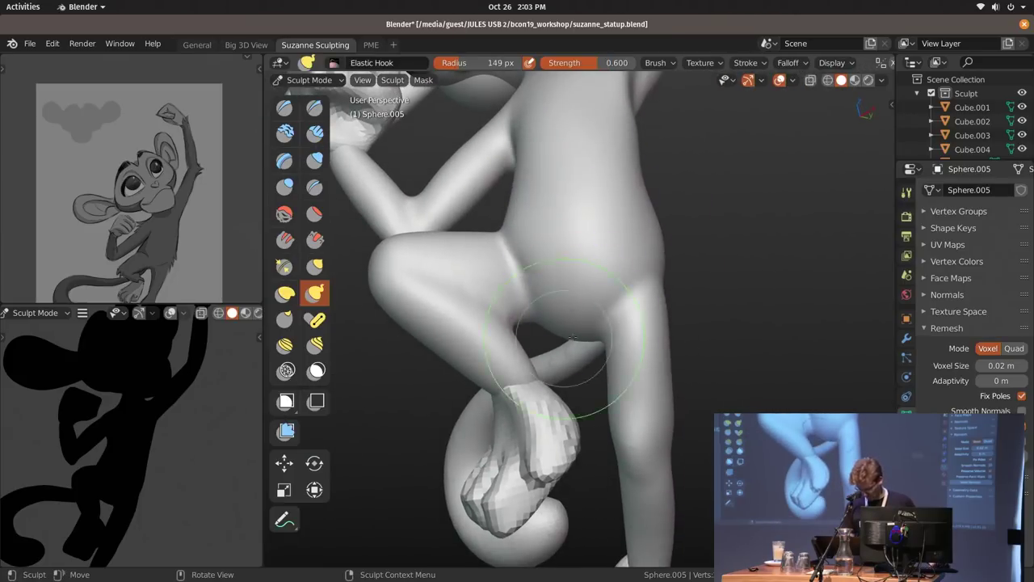
{"action": "mouse_move", "coordinate": [583, 336]}
{"action": "left_mouse_down"}
{"action": "mouse_move", "coordinate": [587, 328]}
{"action": "mouse_move", "coordinate": [606, 340]}
{"action": "left_mouse_up"}
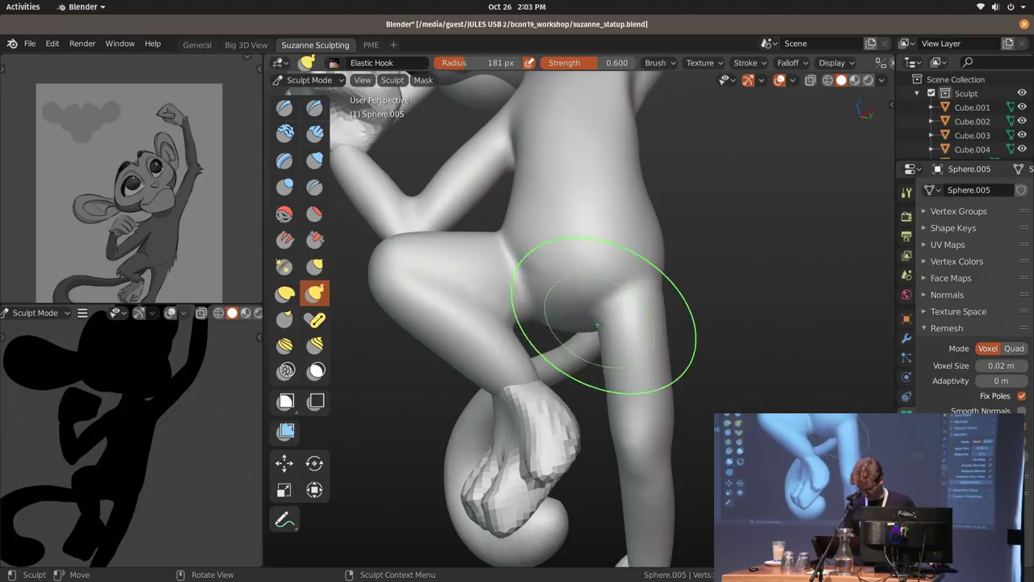
{"action": "middle_click_drag", "start_coordinate": [605, 316], "coordinate": [629, 329]}
{"action": "key", "text": "f"}
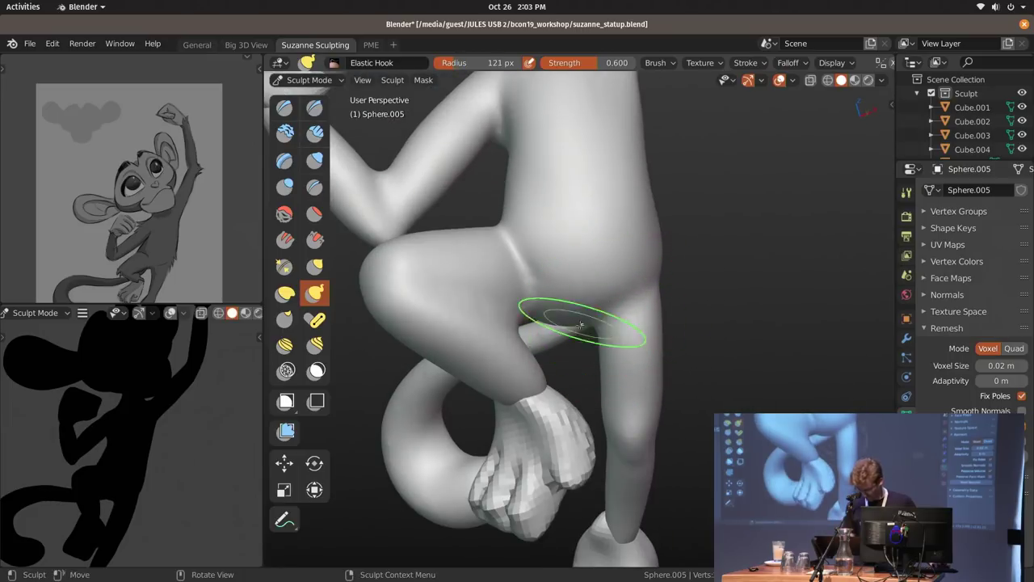
{"action": "middle_click_drag", "start_coordinate": [696, 253], "coordinate": [600, 270]}
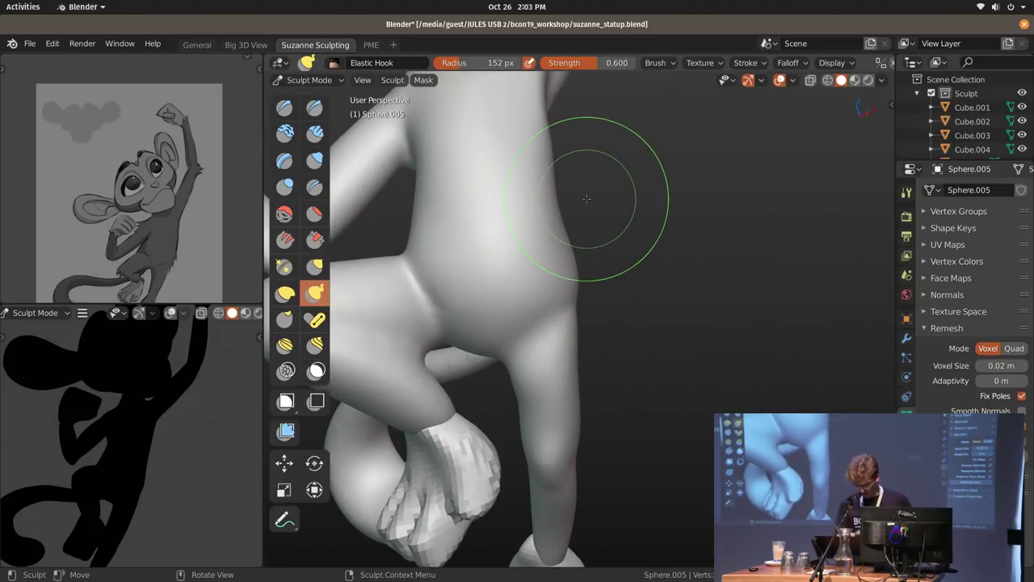
Pull a pointed fur tuft out of the lowered arm's shoulder using the Hair brush at a 45 px radius.
{"action": "key", "text": "k"}
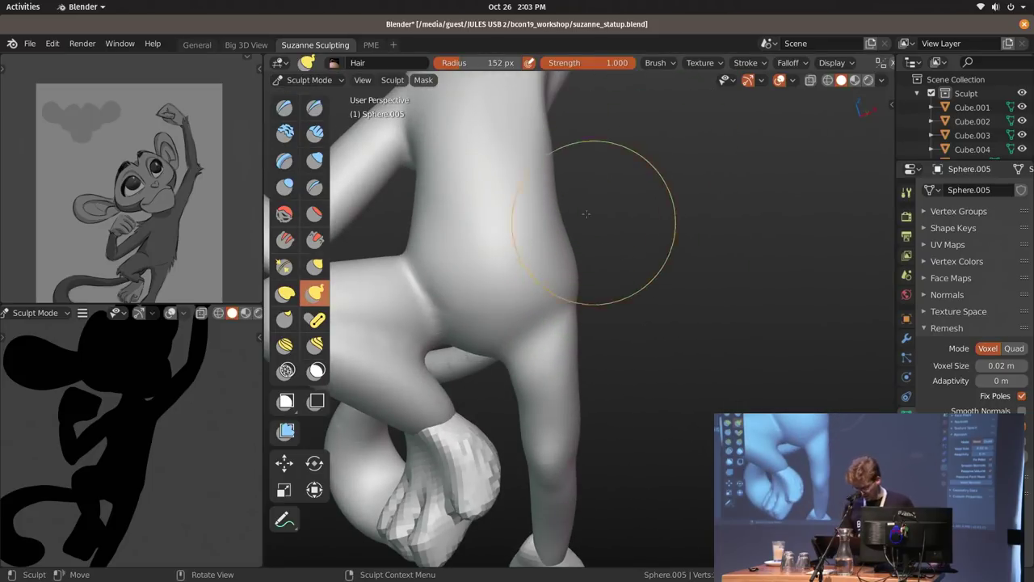
{"action": "middle_click_drag", "start_coordinate": [568, 219], "coordinate": [583, 275], "text": "shift"}
{"action": "middle_click_drag", "start_coordinate": [579, 183], "coordinate": [582, 293], "text": "shift"}
{"action": "key", "text": "f"}
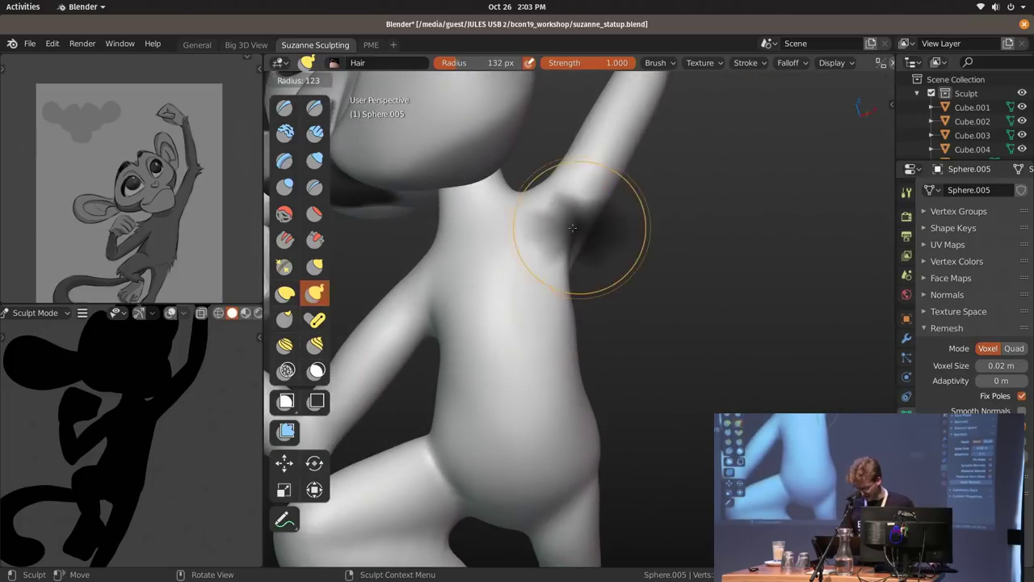
{"action": "left_click", "coordinate": [560, 223]}
{"action": "mouse_move", "coordinate": [560, 221]}
{"action": "middle_mouse_down", "text": "shift"}
{"action": "mouse_move", "coordinate": [536, 256]}
{"action": "mouse_move", "coordinate": [622, 215]}
{"action": "mouse_move", "coordinate": [634, 222]}
{"action": "middle_mouse_up", "text": "shift"}
{"action": "mouse_move", "coordinate": [135, 280]}
{"action": "middle_mouse_down", "text": "ctrl"}
{"action": "mouse_move", "coordinate": [153, 264]}
{"action": "mouse_move", "coordinate": [161, 199]}
{"action": "mouse_move", "coordinate": [189, 186]}
{"action": "middle_mouse_up", "text": "ctrl"}
{"action": "mouse_move", "coordinate": [572, 242]}
{"action": "middle_mouse_down"}
{"action": "mouse_move", "coordinate": [586, 254]}
{"action": "mouse_move", "coordinate": [586, 273]}
{"action": "mouse_move", "coordinate": [601, 226]}
{"action": "mouse_move", "coordinate": [586, 227]}
{"action": "mouse_move", "coordinate": [602, 228]}
{"action": "middle_mouse_up"}
{"action": "scroll", "coordinate": [598, 225], "scroll_direction": "up", "scroll_amount": 1}
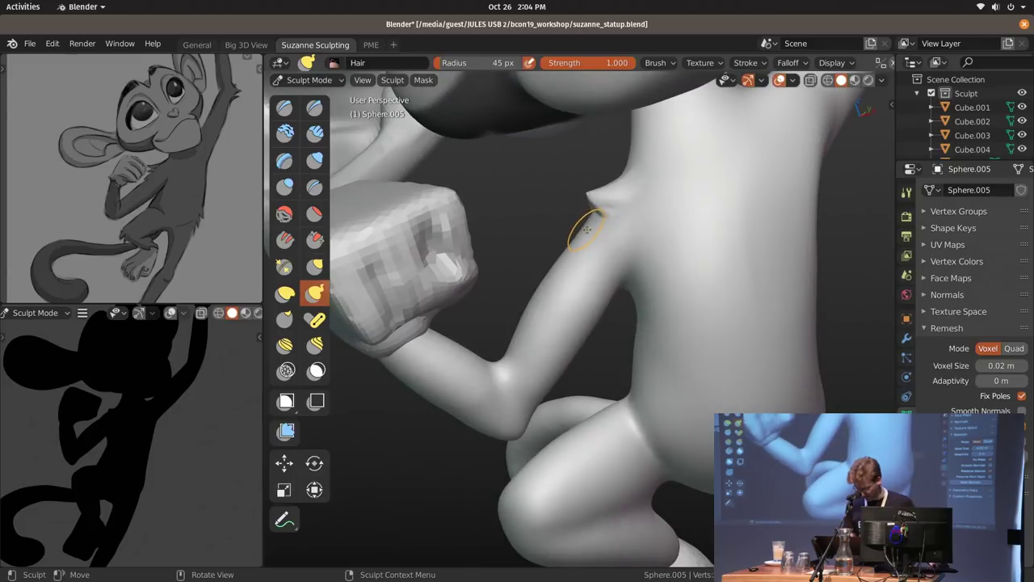
Adjust the Hair brush's angle, add further tufts at the lowered arm's shoulder at 46 px, and show the silhouette preview shaded.
{"action": "key", "text": "ctrl+f"}
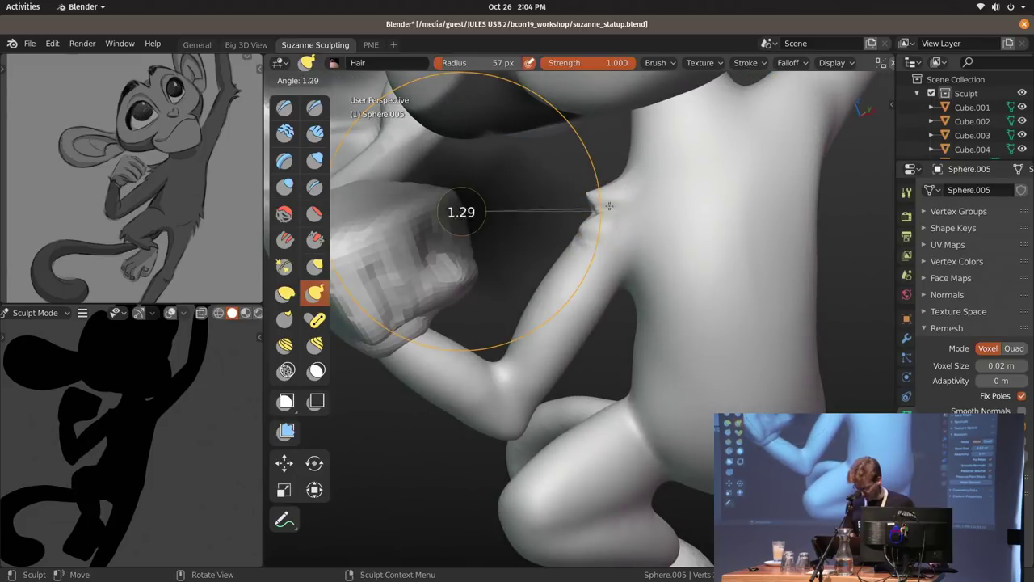
{"action": "left_click", "coordinate": [410, 311]}
{"action": "mouse_move", "coordinate": [410, 311]}
{"action": "middle_mouse_down"}
{"action": "mouse_move", "coordinate": [617, 263]}
{"action": "mouse_move", "coordinate": [630, 221]}
{"action": "mouse_move", "coordinate": [580, 217]}
{"action": "middle_mouse_up"}
{"action": "key", "text": "f"}
{"action": "left_click", "coordinate": [626, 224]}
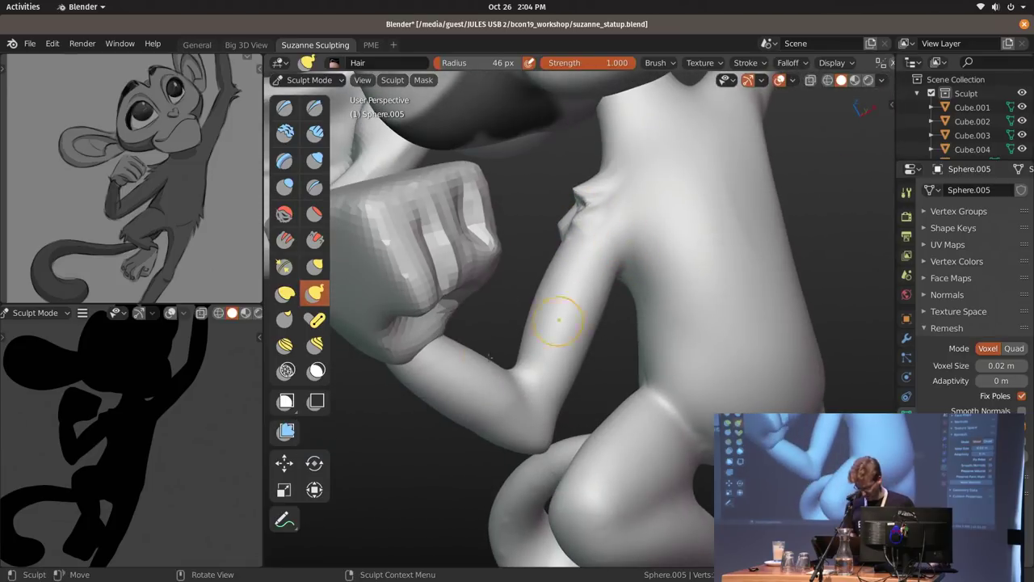
{"action": "key", "text": "alt+z"}
{"action": "left_click", "coordinate": [78, 369]}
Pull a row of fur tufts along the straight leg's hip using the Hair brush at radii of 61, 42 and 45 px.
{"action": "mouse_move", "coordinate": [614, 307]}
{"action": "middle_mouse_down"}
{"action": "mouse_move", "coordinate": [635, 318]}
{"action": "mouse_move", "coordinate": [653, 242]}
{"action": "mouse_move", "coordinate": [582, 242]}
{"action": "mouse_move", "coordinate": [606, 261]}
{"action": "middle_mouse_up"}
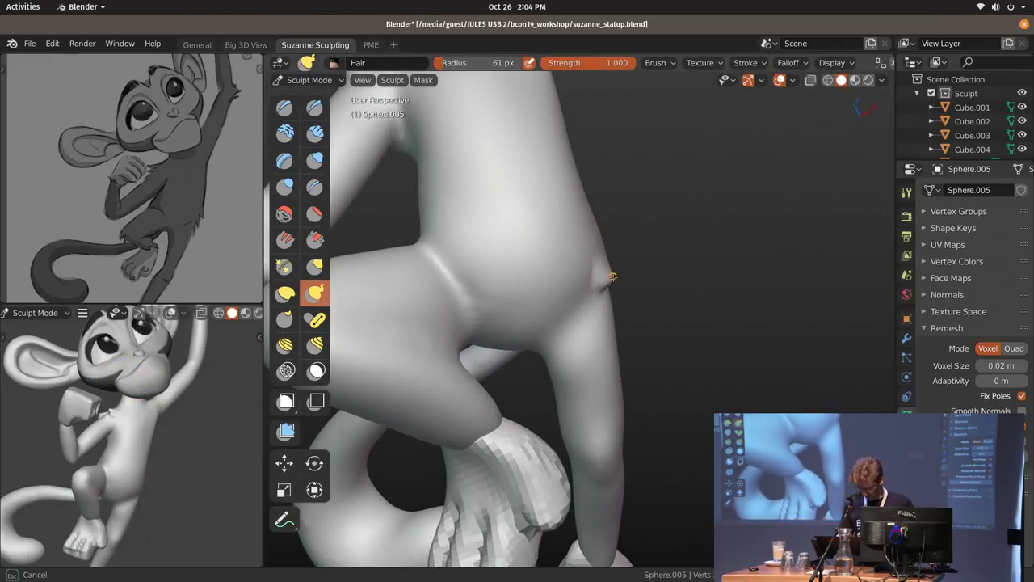
{"action": "mouse_move", "coordinate": [623, 304]}
{"action": "middle_mouse_down"}
{"action": "mouse_move", "coordinate": [628, 250]}
{"action": "mouse_move", "coordinate": [604, 233]}
{"action": "middle_mouse_up"}
{"action": "key", "text": "f"}
{"action": "left_click", "coordinate": [593, 231]}
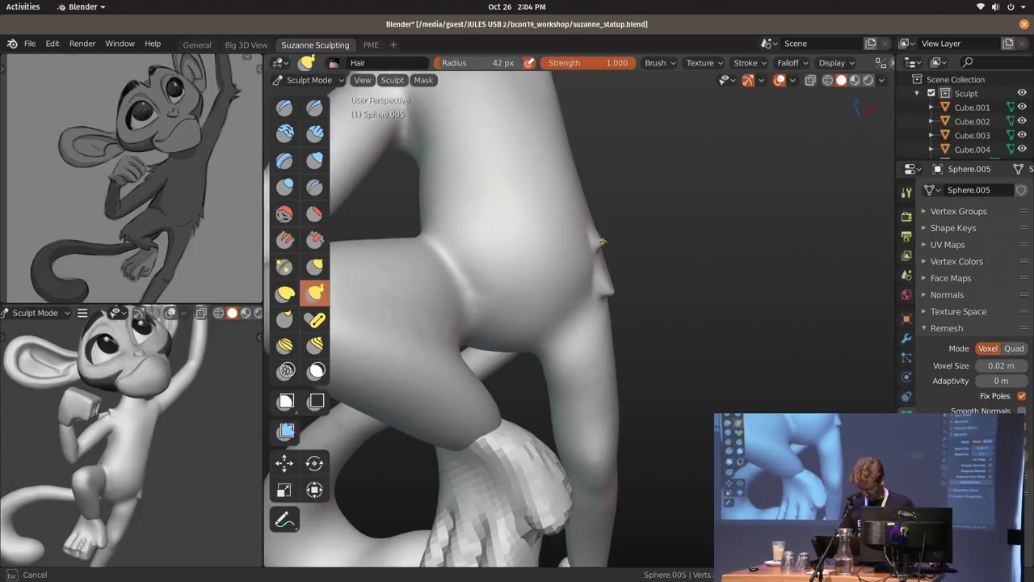
{"action": "mouse_move", "coordinate": [623, 271]}
{"action": "middle_mouse_down"}
{"action": "mouse_move", "coordinate": [580, 299]}
{"action": "mouse_move", "coordinate": [570, 282]}
{"action": "mouse_move", "coordinate": [587, 274]}
{"action": "mouse_move", "coordinate": [595, 303]}
{"action": "middle_mouse_up"}
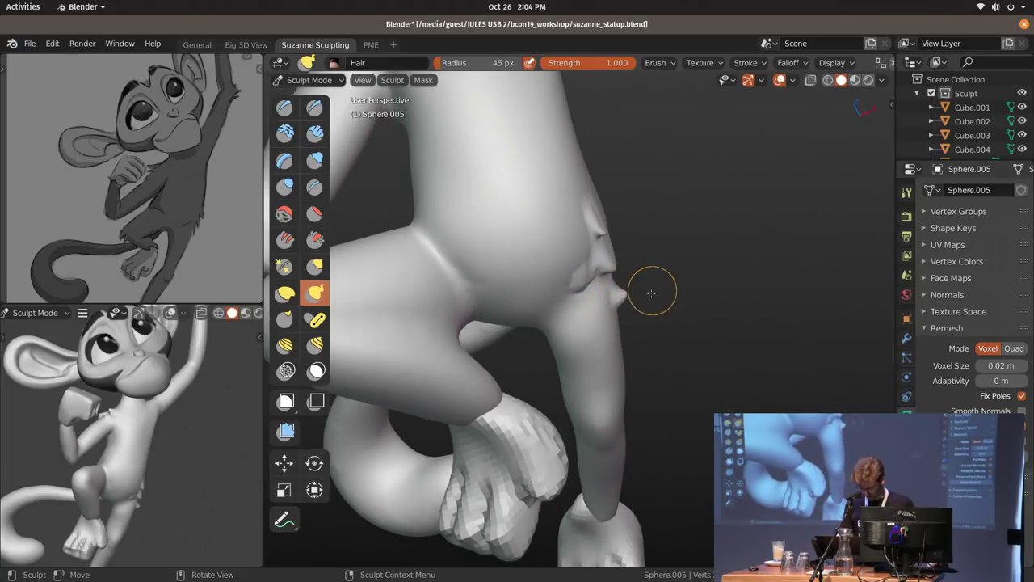
{"action": "mouse_move", "coordinate": [636, 293]}
{"action": "middle_mouse_down"}
{"action": "mouse_move", "coordinate": [613, 270]}
{"action": "mouse_move", "coordinate": [647, 211]}
{"action": "middle_mouse_up"}
{"action": "mouse_move", "coordinate": [647, 211]}
{"action": "middle_mouse_down"}
{"action": "mouse_move", "coordinate": [688, 211]}
{"action": "mouse_move", "coordinate": [631, 284]}
{"action": "middle_mouse_up"}
Fill the merged body and the tail with dark grey in Vertex Paint mode.
{"action": "key", "text": "ctrl+Tab"}
{"action": "key", "text": "ctrl+Tab"}
{"action": "key", "text": "shift+k"}
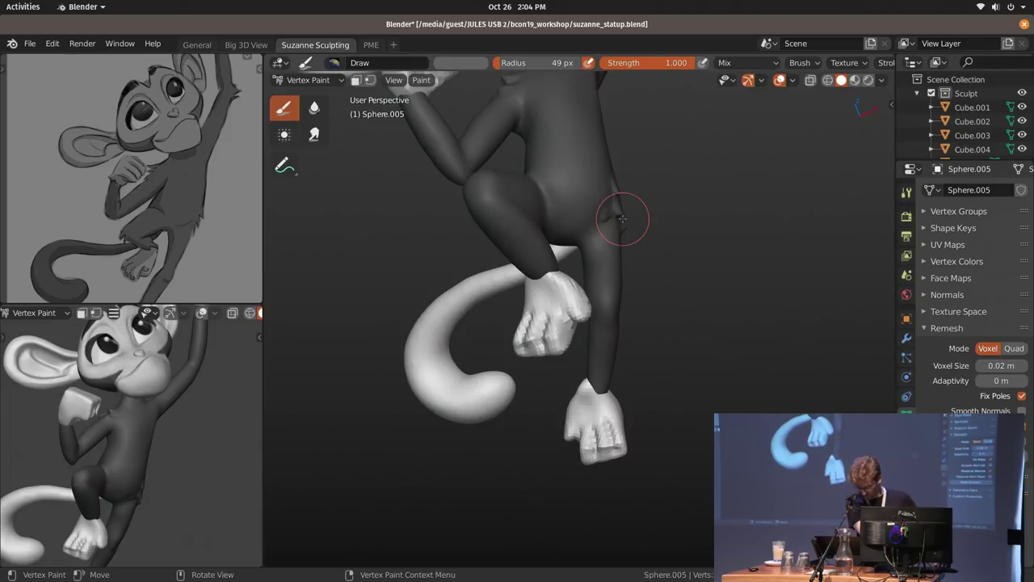
{"action": "mouse_move", "coordinate": [642, 313]}
{"action": "middle_mouse_down"}
{"action": "mouse_move", "coordinate": [644, 252]}
{"action": "mouse_move", "coordinate": [665, 216]}
{"action": "middle_mouse_up"}
{"action": "key", "text": "ctrl+Tab"}
{"action": "left_click", "coordinate": [508, 245]}
{"action": "key", "text": "ctrl+Tab"}
{"action": "key", "text": "shift+k"}
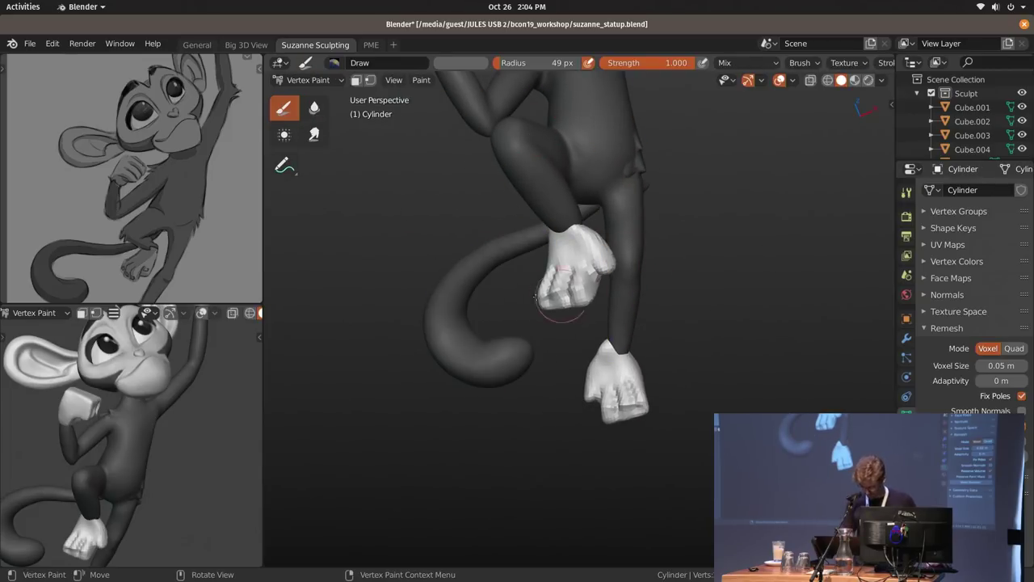
Pull the first fur tufts out of the tail's rounded tip using the Hair brush at a 35 px radius.
{"action": "key", "text": "ctrl+Tab"}
{"action": "key", "text": "ctrl+Tab"}
{"action": "middle_click_drag", "start_coordinate": [510, 383], "coordinate": [535, 365]}
{"action": "mouse_move", "coordinate": [535, 365]}
{"action": "middle_mouse_down", "text": "shift"}
{"action": "mouse_move", "coordinate": [578, 303]}
{"action": "mouse_move", "coordinate": [542, 311]}
{"action": "middle_mouse_up", "text": "shift"}
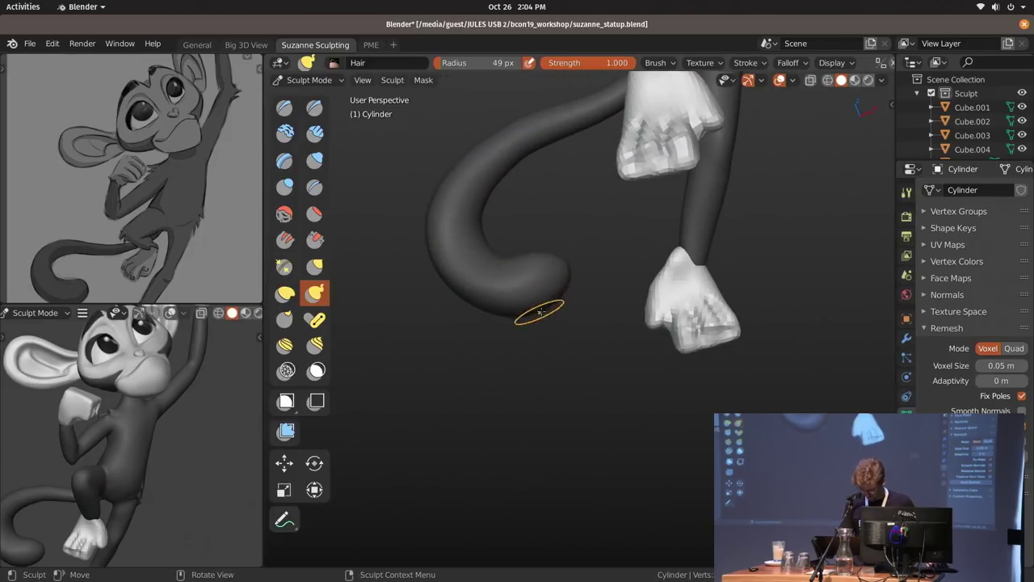
{"action": "mouse_move", "coordinate": [153, 495]}
{"action": "middle_mouse_down", "text": "shift"}
{"action": "mouse_move", "coordinate": [150, 480]}
{"action": "mouse_move", "coordinate": [279, 383]}
{"action": "middle_mouse_up", "text": "shift"}
{"action": "mouse_move", "coordinate": [564, 307]}
{"action": "middle_mouse_down"}
{"action": "mouse_move", "coordinate": [585, 316]}
{"action": "mouse_move", "coordinate": [588, 305]}
{"action": "middle_mouse_up"}
{"action": "key", "text": "f"}
{"action": "left_click", "coordinate": [549, 268]}
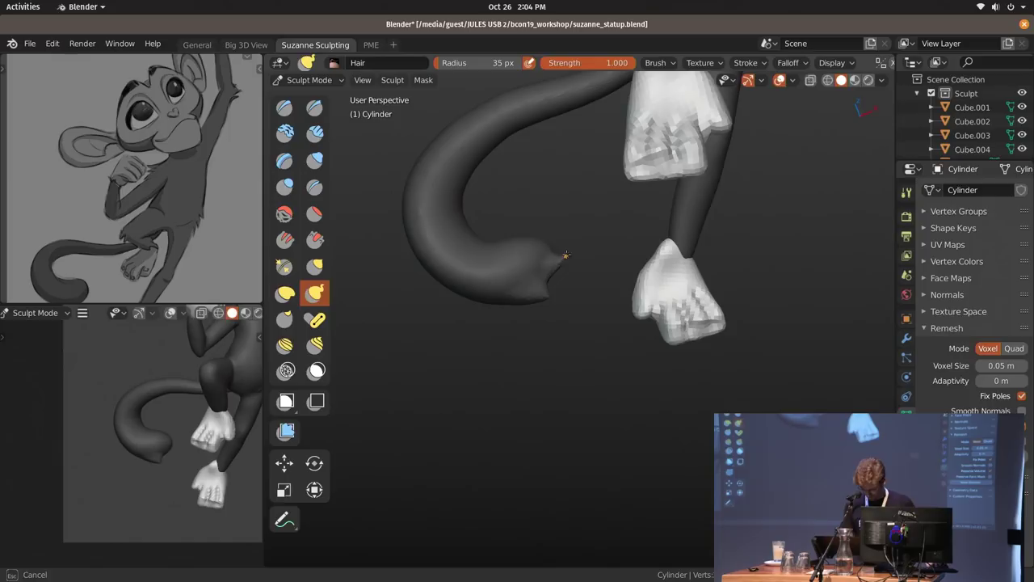
{"action": "middle_click_drag", "start_coordinate": [545, 240], "coordinate": [569, 264], "text": "shift"}
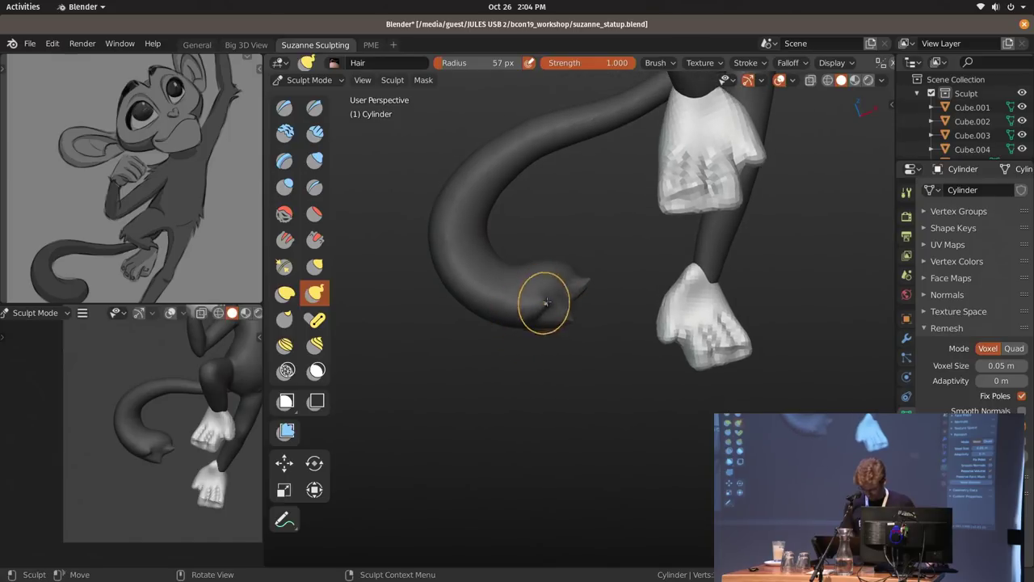
Add more fur tufts around the tail's tip using the Hair brush at radii of 57 and 67 px.
{"action": "middle_click_drag", "start_coordinate": [542, 300], "coordinate": [568, 284]}
{"action": "key", "text": "f"}
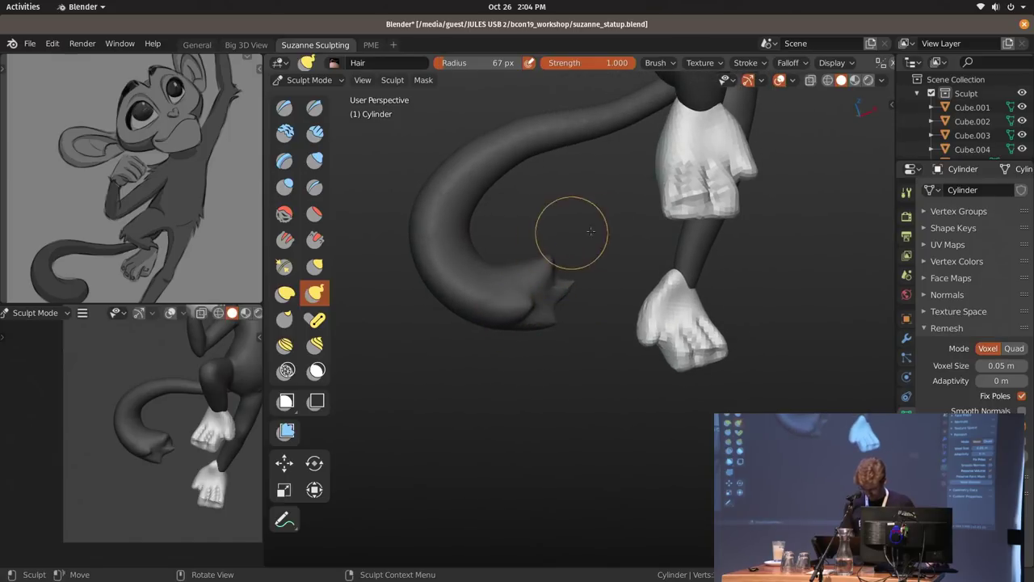
{"action": "left_click_drag", "start_coordinate": [515, 260], "coordinate": [519, 257]}
{"action": "middle_click_drag", "start_coordinate": [640, 273], "coordinate": [588, 320]}
{"action": "mouse_move", "coordinate": [610, 254]}
{"action": "middle_mouse_down", "text": "ctrl"}
{"action": "mouse_move", "coordinate": [623, 296]}
{"action": "mouse_move", "coordinate": [607, 311]}
{"action": "middle_mouse_up", "text": "ctrl"}
{"action": "mouse_move", "coordinate": [471, 275]}
{"action": "middle_mouse_down"}
{"action": "mouse_move", "coordinate": [517, 276]}
{"action": "mouse_move", "coordinate": [498, 252]}
{"action": "middle_mouse_up"}
Refine the tail's curve and tufted tip with the Snake Hook brush at a 47 px radius.
{"action": "key", "text": "k"}
{"action": "middle_click_drag", "start_coordinate": [423, 202], "coordinate": [591, 250]}
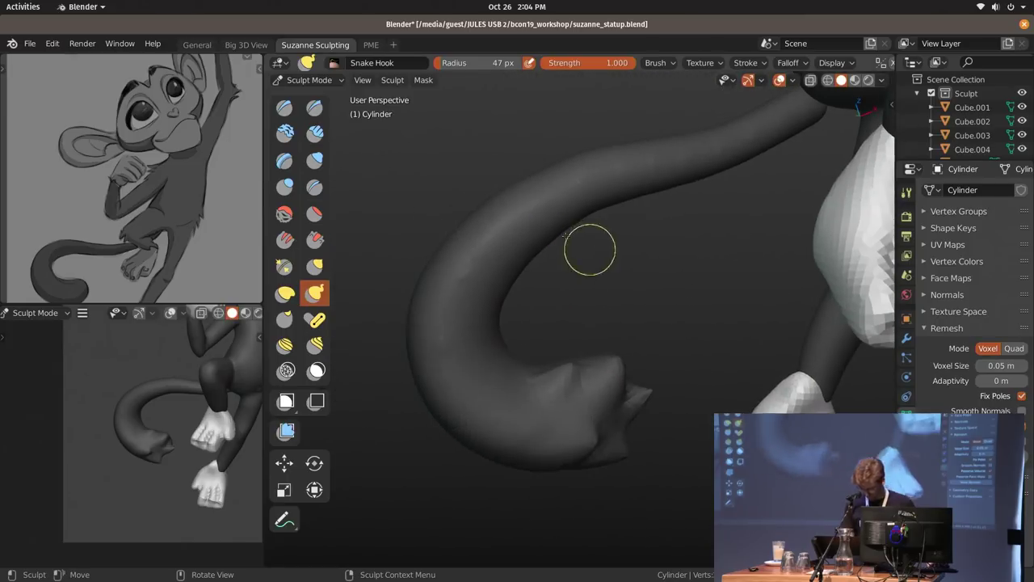
{"action": "key", "text": "k"}
{"action": "key", "text": "f"}
{"action": "left_click", "coordinate": [575, 233]}
{"action": "middle_click_drag", "start_coordinate": [649, 202], "coordinate": [596, 245], "text": "shift"}
{"action": "mouse_move", "coordinate": [596, 245]}
{"action": "middle_mouse_down", "text": "ctrl"}
{"action": "mouse_move", "coordinate": [646, 275]}
{"action": "mouse_move", "coordinate": [595, 374]}
{"action": "mouse_move", "coordinate": [601, 266]}
{"action": "middle_mouse_up", "text": "ctrl"}
Shade all the monkey's objects smooth in Object Mode and clear the selection.
{"action": "key", "text": "ctrl+Tab"}
{"action": "key", "text": "a"}
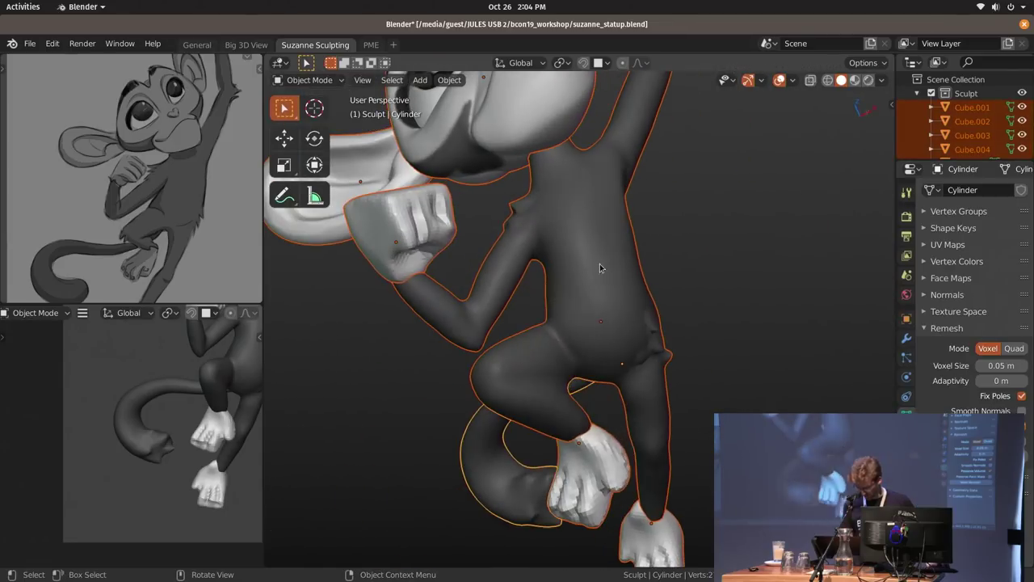
{"action": "right_click", "coordinate": [606, 241]}
{"action": "left_click", "coordinate": [601, 237]}
{"action": "middle_click_drag", "start_coordinate": [627, 209], "coordinate": [664, 313], "text": "shift"}
{"action": "key", "text": "alt+a"}
Open the head for sculpting with the Clay Shape brush and frame the whole monkey in the smaller preview.
{"action": "mouse_move", "coordinate": [602, 255]}
{"action": "middle_mouse_down"}
{"action": "mouse_move", "coordinate": [635, 307]}
{"action": "mouse_move", "coordinate": [656, 275]}
{"action": "mouse_move", "coordinate": [668, 185]}
{"action": "mouse_move", "coordinate": [640, 319]}
{"action": "mouse_move", "coordinate": [564, 318]}
{"action": "middle_mouse_up"}
{"action": "scroll", "coordinate": [655, 271], "scroll_direction": "down", "scroll_amount": 4}
{"action": "left_click", "coordinate": [553, 312]}
{"action": "left_click", "coordinate": [629, 246]}
{"action": "key", "text": "ctrl+Tab"}
{"action": "key", "text": "c"}
{"action": "middle_click_drag", "start_coordinate": [233, 339], "coordinate": [136, 452], "text": "shift"}
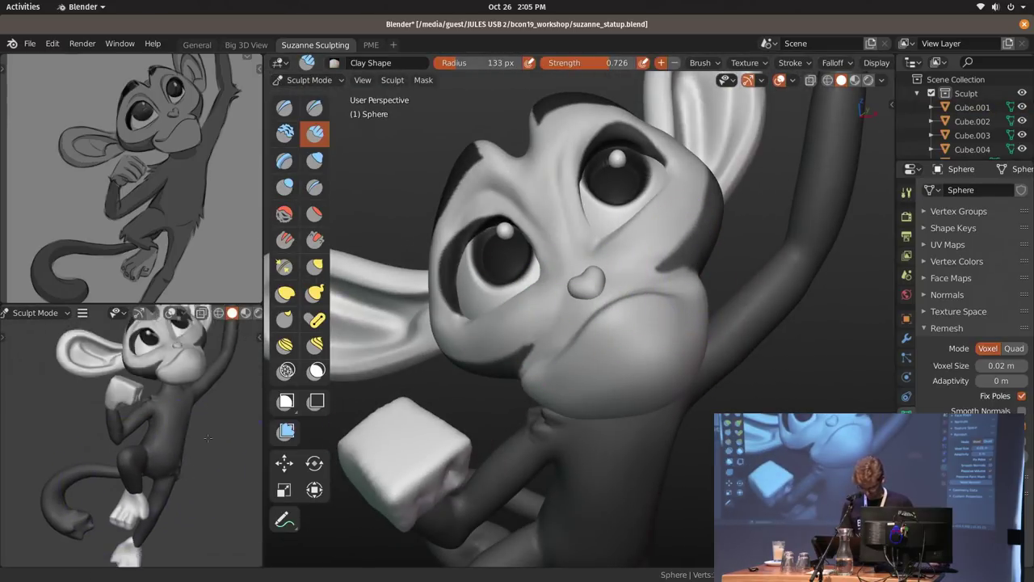
{"action": "middle_click_drag", "start_coordinate": [188, 373], "coordinate": [204, 438], "text": "ctrl"}
{"action": "scroll", "coordinate": [204, 437], "scroll_direction": "down", "scroll_amount": 2}
Carve a crease under the eye on the raised arm's side with the Draw Sharp brush at a 60 px radius.
{"action": "mouse_move", "coordinate": [724, 303]}
{"action": "middle_mouse_down"}
{"action": "mouse_move", "coordinate": [611, 480]}
{"action": "mouse_move", "coordinate": [606, 300]}
{"action": "mouse_move", "coordinate": [623, 301]}
{"action": "middle_mouse_up"}
{"action": "key", "text": "d"}
{"action": "key", "text": "f"}
{"action": "left_click", "coordinate": [604, 294]}
{"action": "key", "text": "f"}
{"action": "left_click", "coordinate": [611, 282]}
{"action": "left_click_drag", "start_coordinate": [629, 220], "coordinate": [624, 380]}
{"action": "key", "text": "f"}
{"action": "left_click", "coordinate": [599, 324]}
{"action": "left_click_drag", "start_coordinate": [602, 279], "coordinate": [629, 455]}
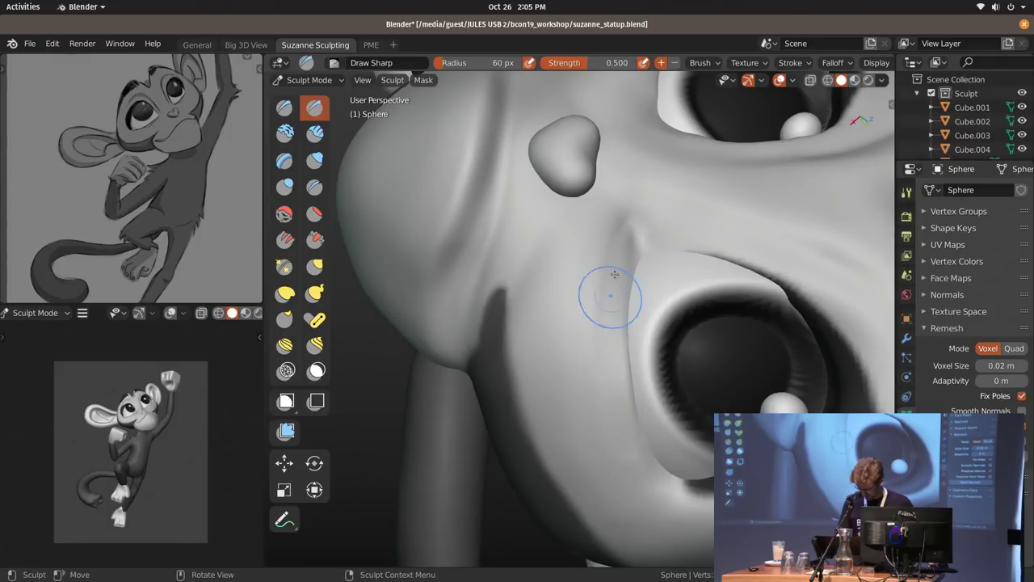
Smooth and refine the crease below that eye with Draw Sharp at radii of 47, 66 and 85 px.
{"action": "left_click_drag", "start_coordinate": [610, 390], "coordinate": [614, 417], "text": "shift"}
{"action": "mouse_move", "coordinate": [614, 416]}
{"action": "middle_mouse_down"}
{"action": "mouse_move", "coordinate": [662, 388]}
{"action": "mouse_move", "coordinate": [658, 293]}
{"action": "mouse_move", "coordinate": [608, 348]}
{"action": "middle_mouse_up"}
{"action": "left_click_drag", "start_coordinate": [614, 259], "coordinate": [603, 271]}
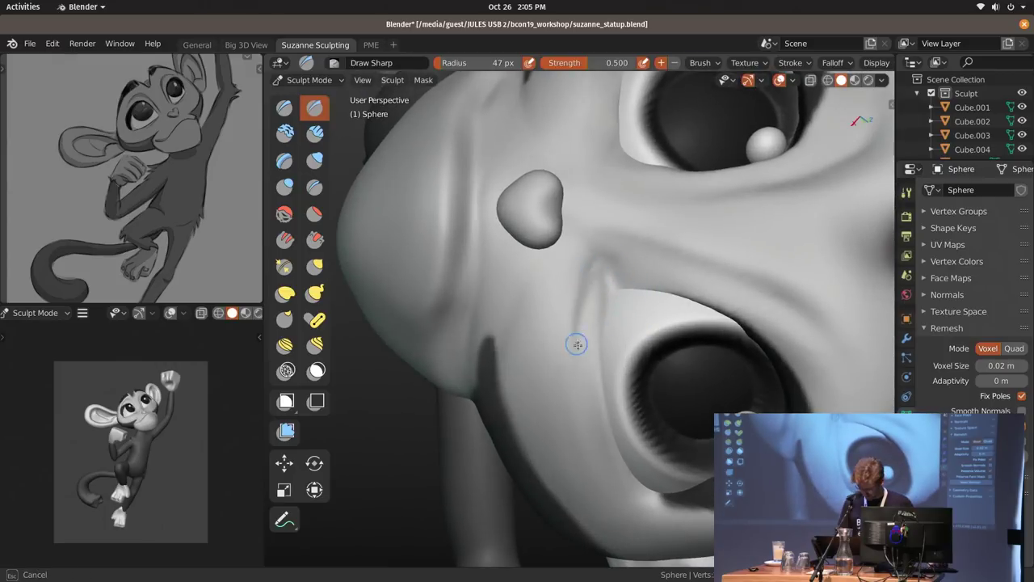
{"action": "middle_click_drag", "start_coordinate": [577, 344], "coordinate": [607, 290]}
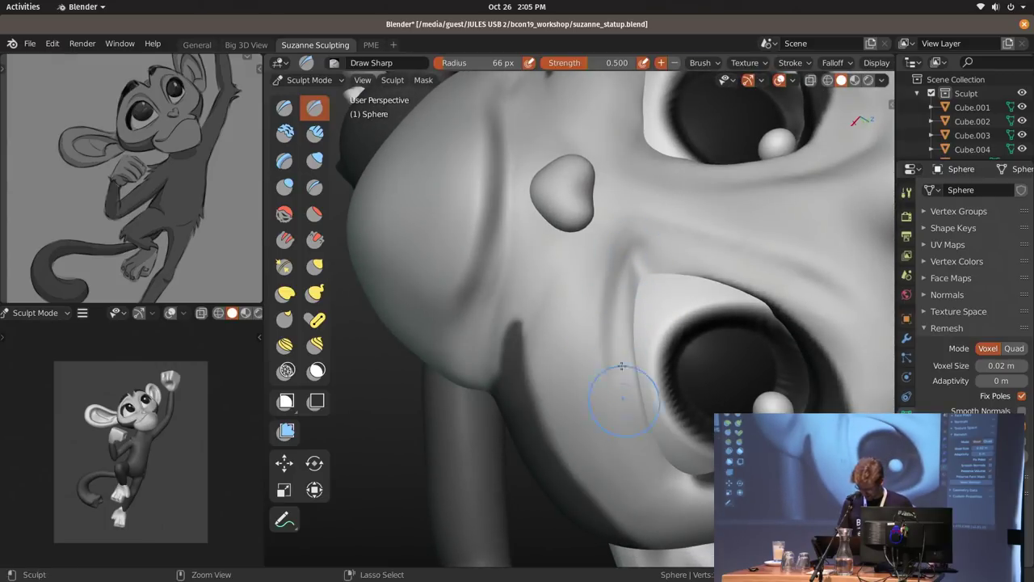
{"action": "middle_click_drag", "start_coordinate": [642, 473], "coordinate": [628, 267]}
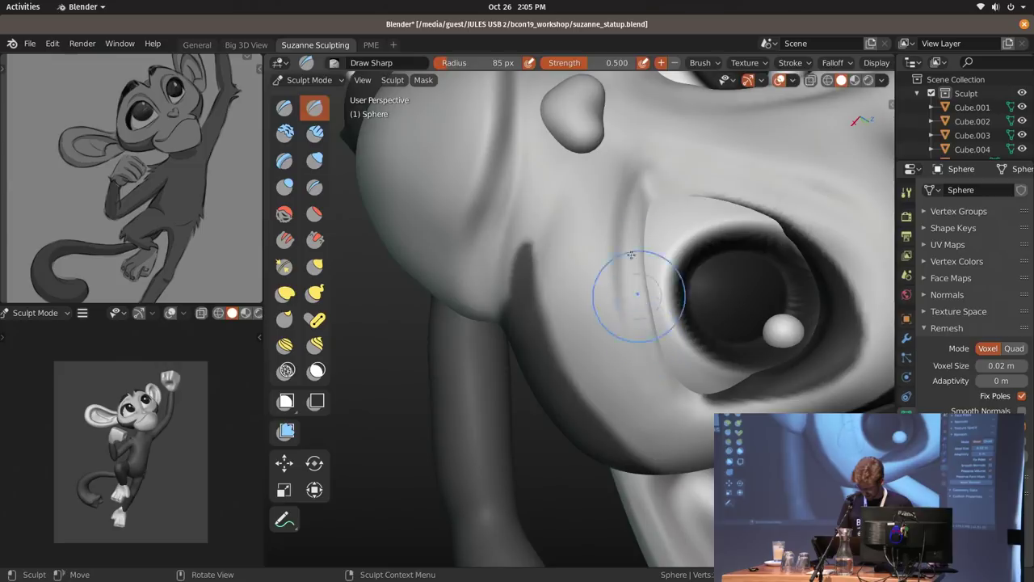
Carve and smooth a matching crease under the other eye with Draw Sharp, using radii of 73, 65 and 53 px.
{"action": "mouse_move", "coordinate": [624, 165]}
{"action": "middle_mouse_down"}
{"action": "mouse_move", "coordinate": [629, 356]}
{"action": "mouse_move", "coordinate": [614, 323]}
{"action": "middle_mouse_up"}
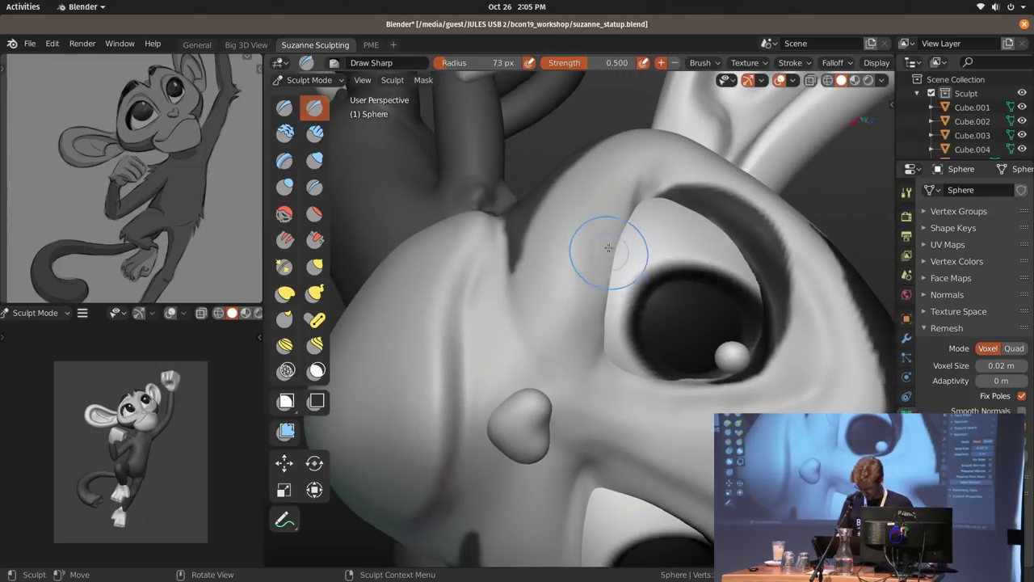
{"action": "mouse_move", "coordinate": [610, 229]}
{"action": "middle_mouse_down"}
{"action": "mouse_move", "coordinate": [629, 195]}
{"action": "mouse_move", "coordinate": [606, 202]}
{"action": "middle_mouse_up"}
{"action": "left_click_drag", "start_coordinate": [601, 316], "coordinate": [606, 326]}
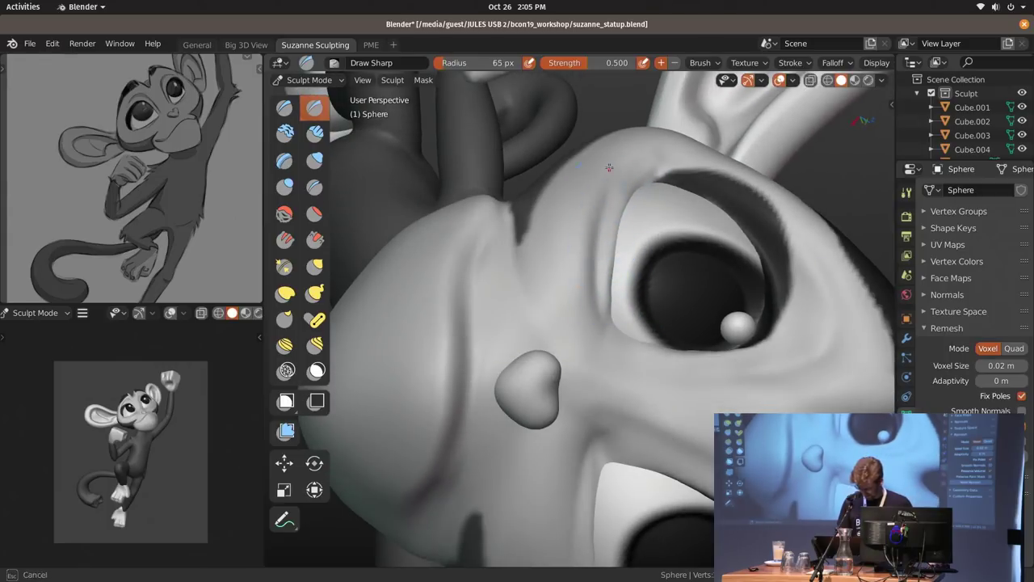
{"action": "key", "text": "f"}
{"action": "mouse_move", "coordinate": [606, 206]}
{"action": "left_mouse_down", "text": "shift"}
{"action": "mouse_move", "coordinate": [602, 295]}
{"action": "mouse_move", "coordinate": [580, 291]}
{"action": "left_mouse_up", "text": "shift"}
{"action": "left_click", "coordinate": [638, 298]}
{"action": "middle_click_drag", "start_coordinate": [586, 263], "coordinate": [602, 295]}
{"action": "key", "text": "f"}
{"action": "left_click", "coordinate": [646, 202]}
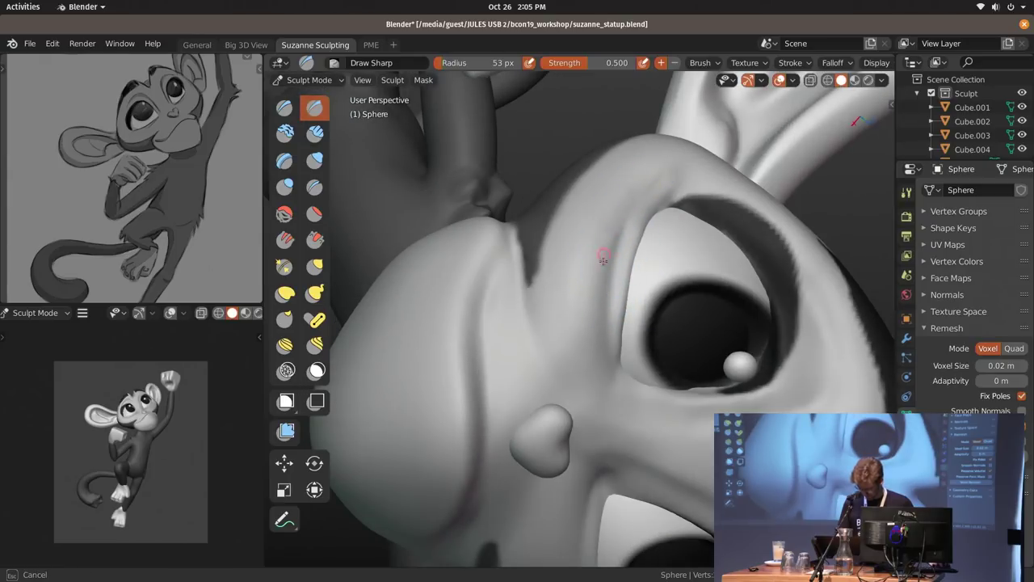
Refine the brow and the bridge between the eyes with the Draw Sharp brush at a 138 px radius.
{"action": "mouse_move", "coordinate": [630, 248]}
{"action": "middle_mouse_down", "text": "ctrl"}
{"action": "mouse_move", "coordinate": [715, 245]}
{"action": "mouse_move", "coordinate": [693, 312]}
{"action": "mouse_move", "coordinate": [676, 316]}
{"action": "mouse_move", "coordinate": [630, 242]}
{"action": "middle_mouse_up", "text": "ctrl"}
{"action": "middle_click_drag", "start_coordinate": [576, 224], "coordinate": [597, 230]}
{"action": "key", "text": "f"}
{"action": "left_click", "coordinate": [599, 234]}
{"action": "left_click_drag", "start_coordinate": [562, 248], "coordinate": [539, 270], "text": "shift"}
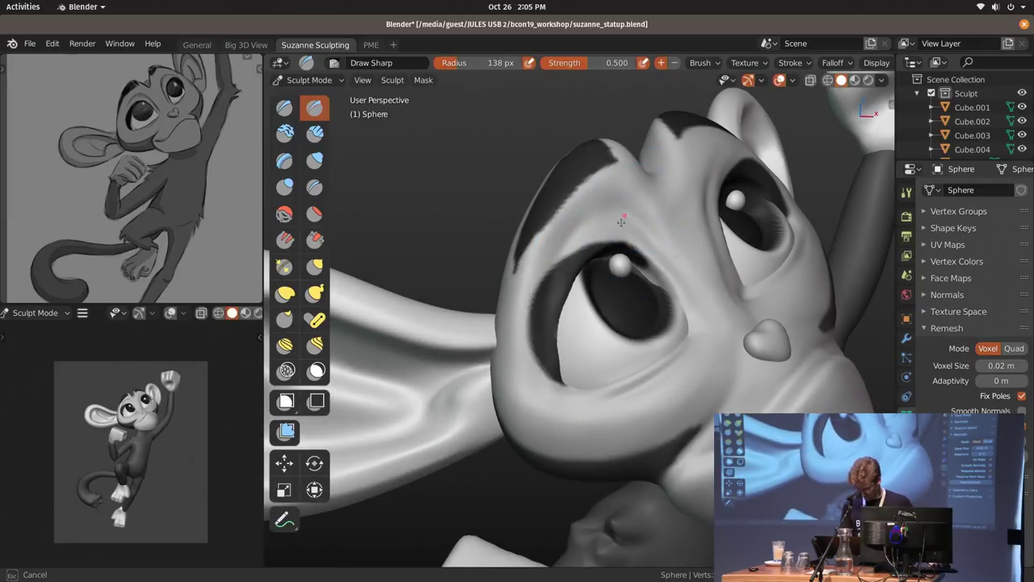
{"action": "left_click", "coordinate": [635, 201]}
{"action": "middle_click_drag", "start_coordinate": [635, 201], "coordinate": [722, 172]}
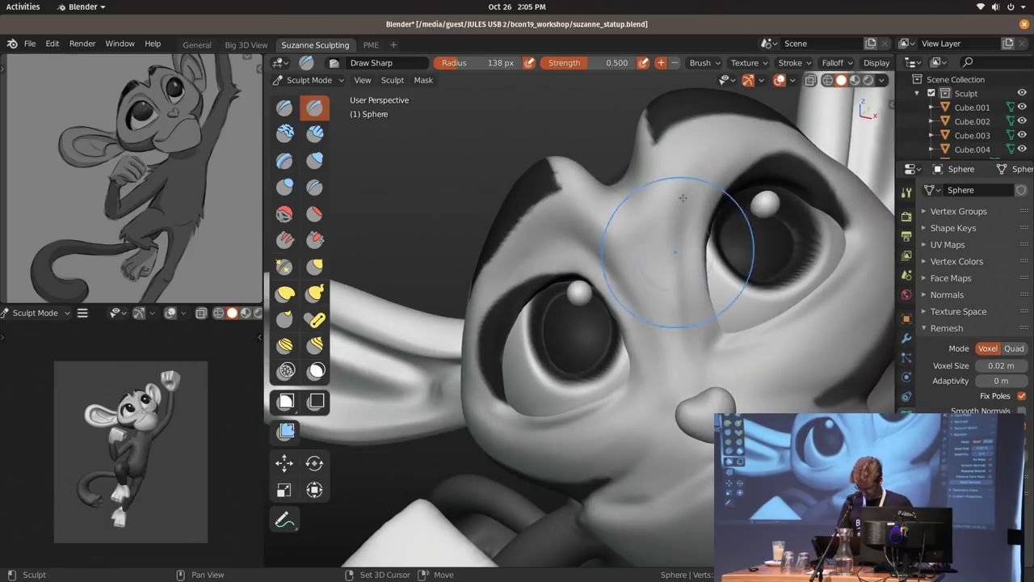
{"action": "middle_click_drag", "start_coordinate": [680, 239], "coordinate": [696, 279], "text": "ctrl"}
{"action": "middle_click_drag", "start_coordinate": [696, 279], "coordinate": [738, 250]}
{"action": "key", "text": "ctrl+Tab"}
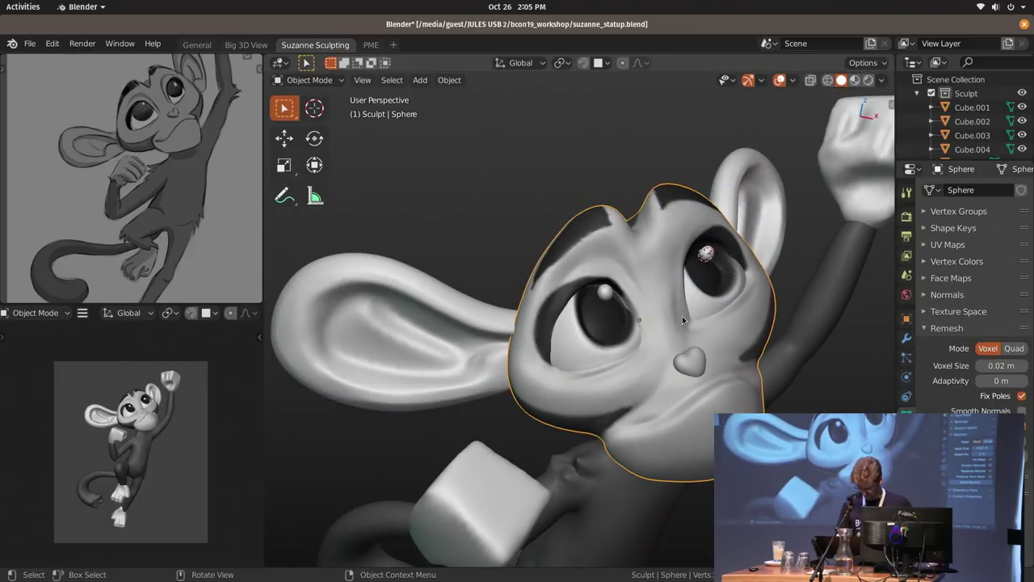
{"action": "mouse_move", "coordinate": [167, 481]}
{"action": "middle_mouse_down", "text": "ctrl"}
{"action": "mouse_move", "coordinate": [165, 445]}
{"action": "mouse_move", "coordinate": [160, 491]}
{"action": "mouse_move", "coordinate": [161, 452]}
{"action": "middle_mouse_up", "text": "ctrl"}
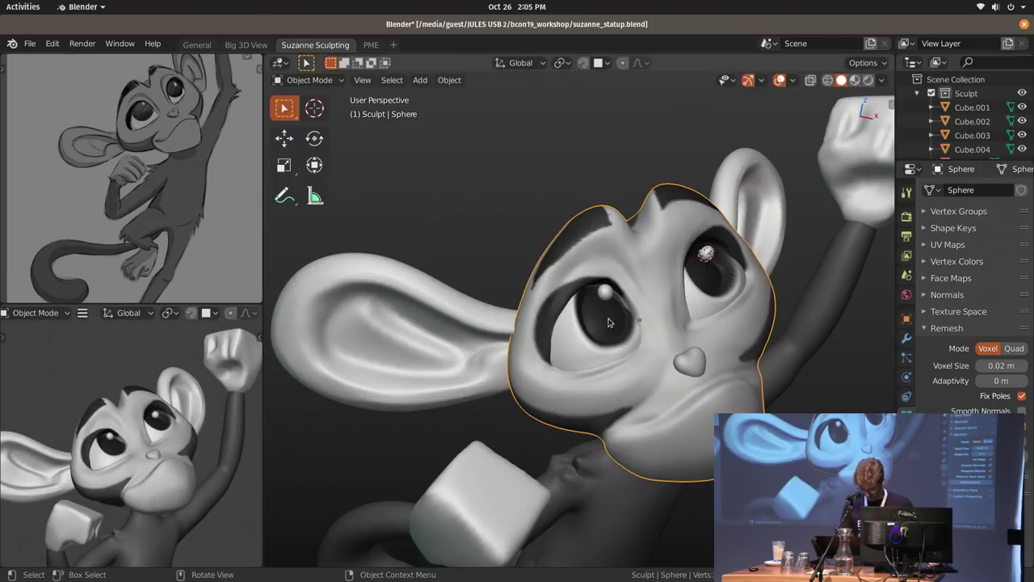
{"action": "middle_click_drag", "start_coordinate": [609, 323], "coordinate": [646, 250]}
{"action": "key", "text": "ctrl+Tab"}
{"action": "key", "text": "ctrl+Tab"}
{"action": "key", "text": "g"}
{"action": "key", "text": "Escape"}
{"action": "key", "text": "ctrl+Tab"}
Reshape the brow and head contour on the large ear's side with the Elastic Hook at radii of 159 and 75 px.
{"action": "key", "text": "k"}
{"action": "key", "text": "f"}
{"action": "left_click", "coordinate": [575, 225]}
{"action": "left_click_drag", "start_coordinate": [575, 224], "coordinate": [580, 212]}
{"action": "key", "text": "f"}
{"action": "left_click", "coordinate": [575, 219]}
{"action": "left_click_drag", "start_coordinate": [557, 265], "coordinate": [549, 287]}
{"action": "left_click_drag", "start_coordinate": [552, 293], "coordinate": [546, 299]}
{"action": "left_click_drag", "start_coordinate": [559, 276], "coordinate": [514, 259]}
{"action": "key", "text": "f"}
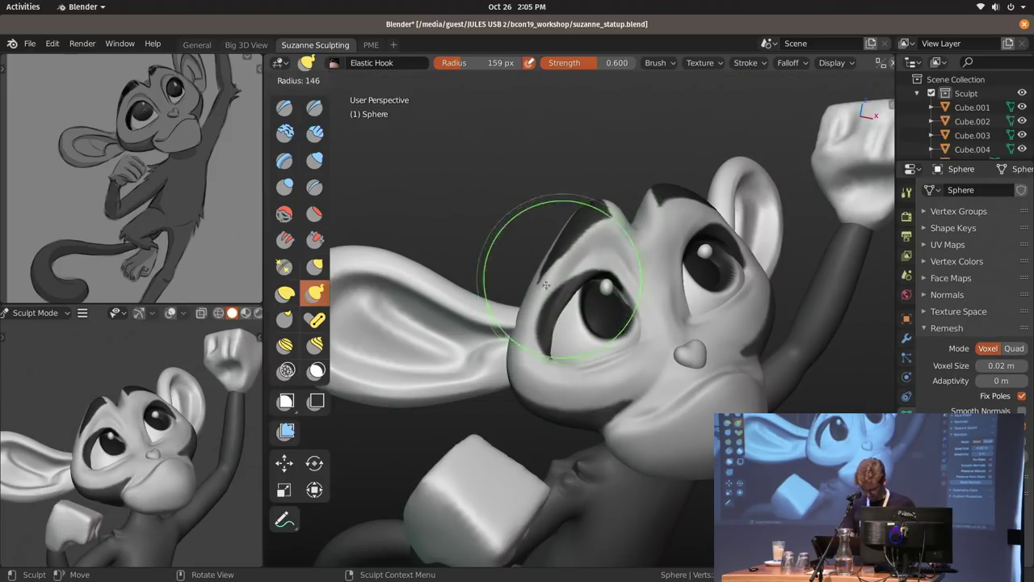
{"action": "left_click", "coordinate": [555, 288]}
{"action": "middle_click_drag", "start_coordinate": [556, 287], "coordinate": [580, 296]}
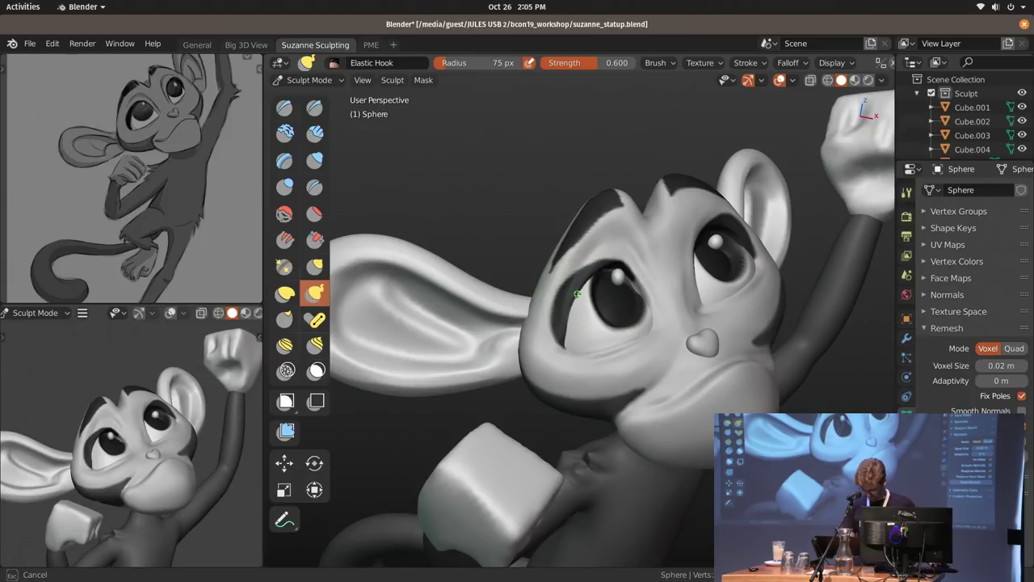
Reshape the muzzle and chin with the Elastic Hook at a 134 px radius.
{"action": "middle_click_drag", "start_coordinate": [174, 442], "coordinate": [167, 401], "text": "shift"}
{"action": "key", "text": "f"}
{"action": "left_click", "coordinate": [705, 438]}
{"action": "mouse_move", "coordinate": [705, 438]}
{"action": "middle_mouse_down"}
{"action": "mouse_move", "coordinate": [696, 424]}
{"action": "mouse_move", "coordinate": [623, 415]}
{"action": "middle_mouse_up"}
{"action": "key", "text": "f"}
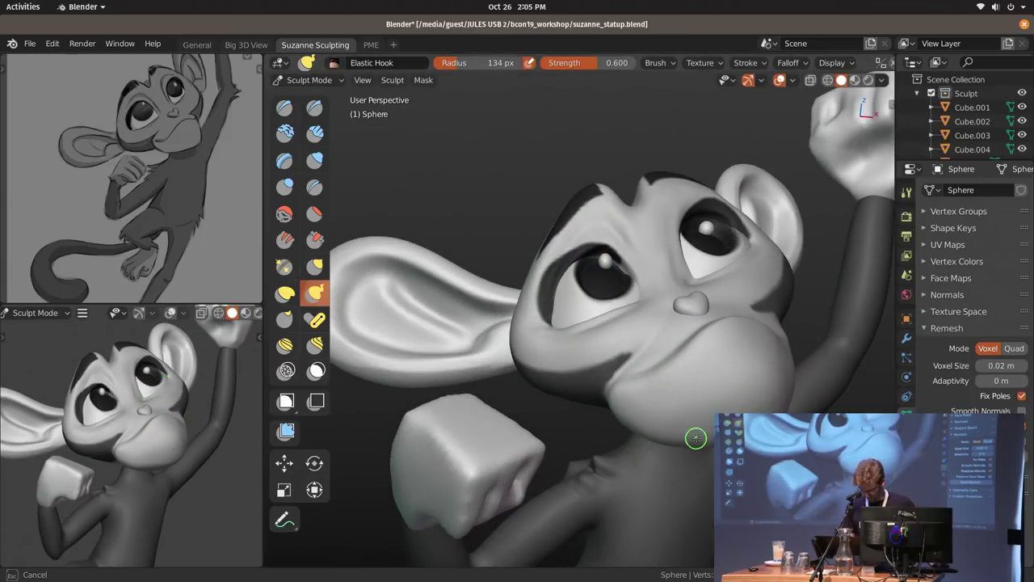
{"action": "key", "text": "f"}
{"action": "left_click", "coordinate": [700, 372]}
{"action": "mouse_move", "coordinate": [607, 363]}
{"action": "middle_mouse_down", "text": "shift"}
{"action": "mouse_move", "coordinate": [709, 326]}
{"action": "mouse_move", "coordinate": [733, 337]}
{"action": "mouse_move", "coordinate": [695, 378]}
{"action": "middle_mouse_up", "text": "shift"}
Switch sculpting to the fist beside the face and add a stroke to its surface.
{"action": "key", "text": "ctrl+Tab"}
{"action": "left_click", "coordinate": [606, 373]}
{"action": "mouse_move", "coordinate": [644, 402]}
{"action": "middle_mouse_down", "text": "shift"}
{"action": "mouse_move", "coordinate": [652, 319]}
{"action": "mouse_move", "coordinate": [638, 287]}
{"action": "mouse_move", "coordinate": [660, 270]}
{"action": "middle_mouse_up", "text": "shift"}
{"action": "key", "text": "ctrl+Tab"}
{"action": "key", "text": "x"}
{"action": "left_click_drag", "start_coordinate": [643, 256], "coordinate": [645, 281]}
{"action": "mouse_move", "coordinate": [648, 269]}
{"action": "middle_mouse_down"}
{"action": "mouse_move", "coordinate": [681, 276]}
{"action": "mouse_move", "coordinate": [646, 279]}
{"action": "mouse_move", "coordinate": [620, 262]}
{"action": "mouse_move", "coordinate": [736, 304]}
{"action": "middle_mouse_up"}
Switch sculpting to the raised arm's fist and check its object scale.
{"action": "key", "text": "ctrl+Tab"}
{"action": "mouse_move", "coordinate": [674, 304]}
{"action": "middle_mouse_down"}
{"action": "mouse_move", "coordinate": [595, 418]}
{"action": "mouse_move", "coordinate": [661, 230]}
{"action": "mouse_move", "coordinate": [659, 368]}
{"action": "middle_mouse_up"}
{"action": "left_click", "coordinate": [661, 227]}
{"action": "mouse_move", "coordinate": [658, 367]}
{"action": "middle_mouse_down"}
{"action": "mouse_move", "coordinate": [632, 374]}
{"action": "mouse_move", "coordinate": [602, 292]}
{"action": "mouse_move", "coordinate": [602, 304]}
{"action": "mouse_move", "coordinate": [621, 298]}
{"action": "mouse_move", "coordinate": [572, 277]}
{"action": "mouse_move", "coordinate": [566, 261]}
{"action": "mouse_move", "coordinate": [616, 292]}
{"action": "middle_mouse_up"}
{"action": "key", "text": "ctrl+Tab"}
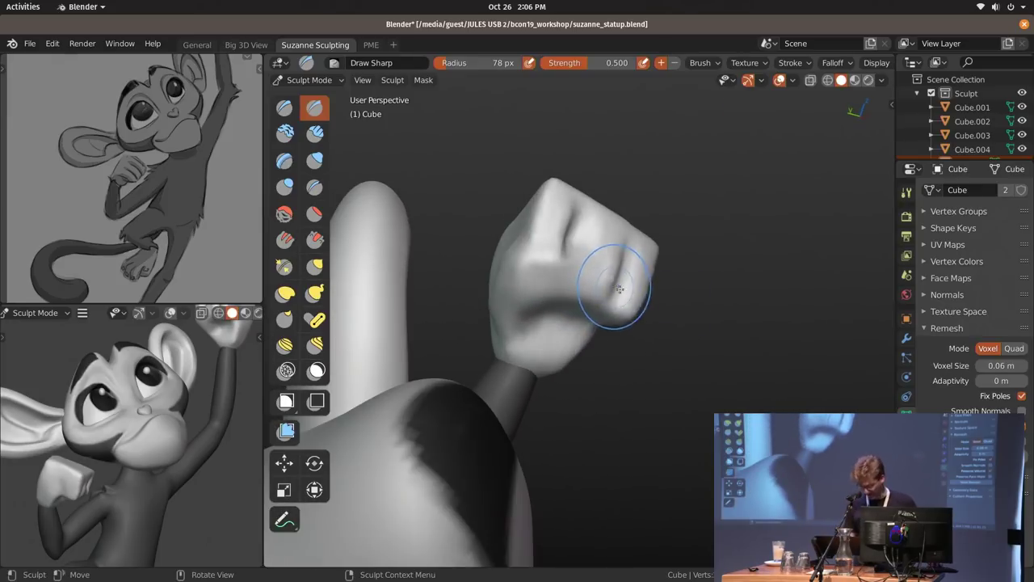
{"action": "key", "text": "n"}
{"action": "left_click", "coordinate": [887, 103]}
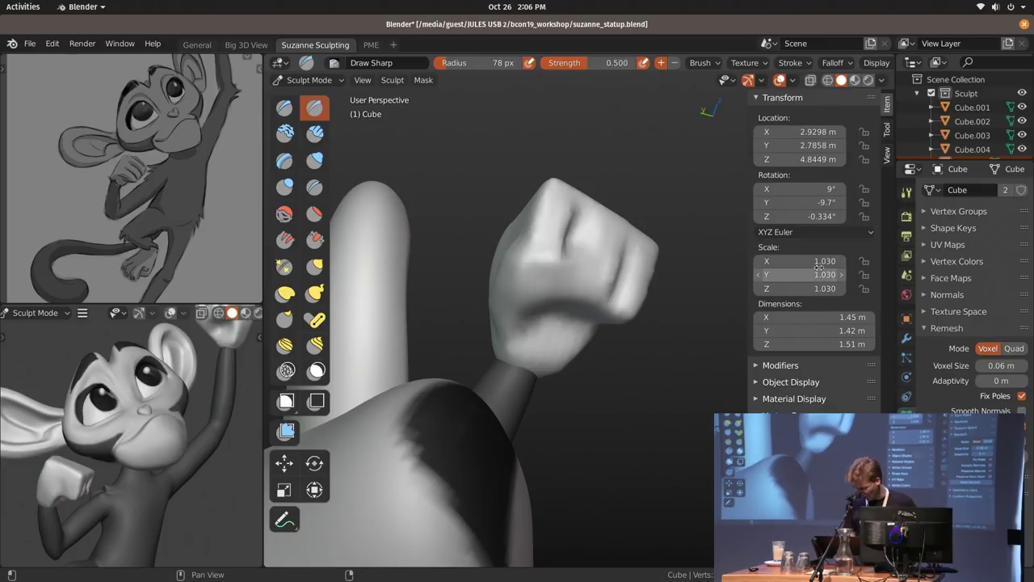
{"action": "key", "text": "n"}
Sculpt and smooth the sides of the raised fist with the Draw Sharp brush at a 52 px radius.
{"action": "middle_click_drag", "start_coordinate": [534, 316], "coordinate": [601, 282]}
{"action": "middle_click_drag", "start_coordinate": [517, 284], "coordinate": [620, 291]}
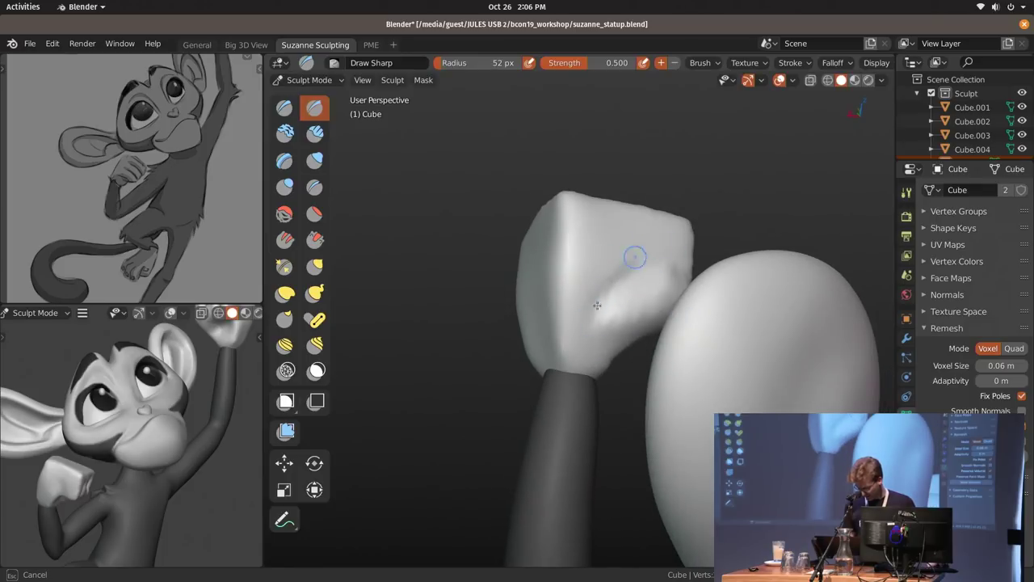
{"action": "left_click_drag", "start_coordinate": [585, 270], "coordinate": [585, 331], "text": "shift"}
{"action": "middle_click_drag", "start_coordinate": [602, 271], "coordinate": [686, 257]}
{"action": "left_click_drag", "start_coordinate": [608, 250], "coordinate": [602, 340], "text": "shift"}
{"action": "middle_click_drag", "start_coordinate": [606, 299], "coordinate": [652, 295]}
Reshape the blocky form of the raised fist with the Elastic Hook at a 159 px radius.
{"action": "key", "text": "k"}
{"action": "key", "text": "f"}
{"action": "key", "text": "f"}
{"action": "left_click", "coordinate": [651, 300]}
{"action": "middle_click_drag", "start_coordinate": [575, 214], "coordinate": [618, 315]}
{"action": "middle_click_drag", "start_coordinate": [620, 247], "coordinate": [631, 307]}
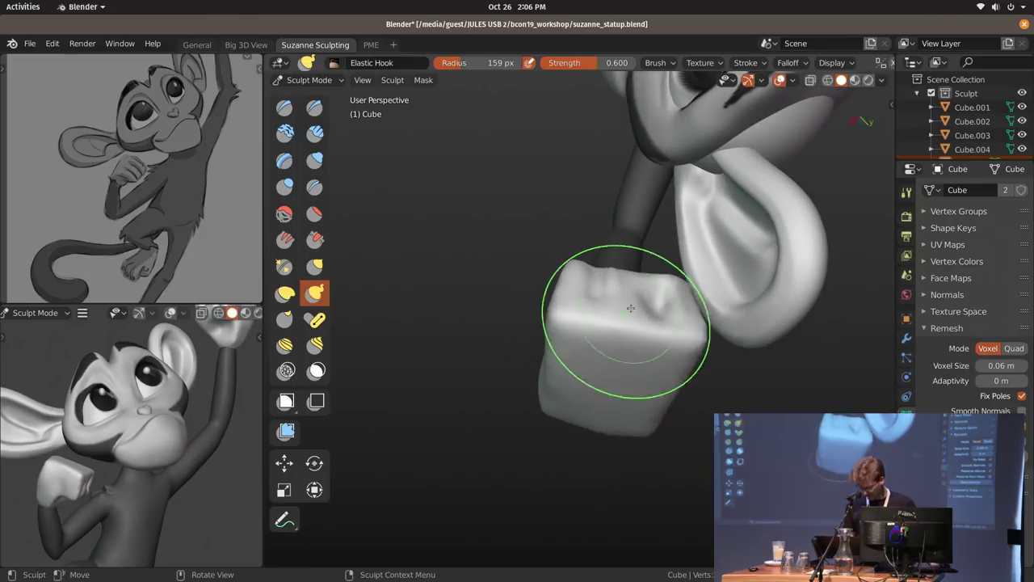
Carve finger divisions into the raised fist with the Draw Sharp brush at a 75 px radius and remesh it.
{"action": "key", "text": "shift+space"}
{"action": "key", "text": "f"}
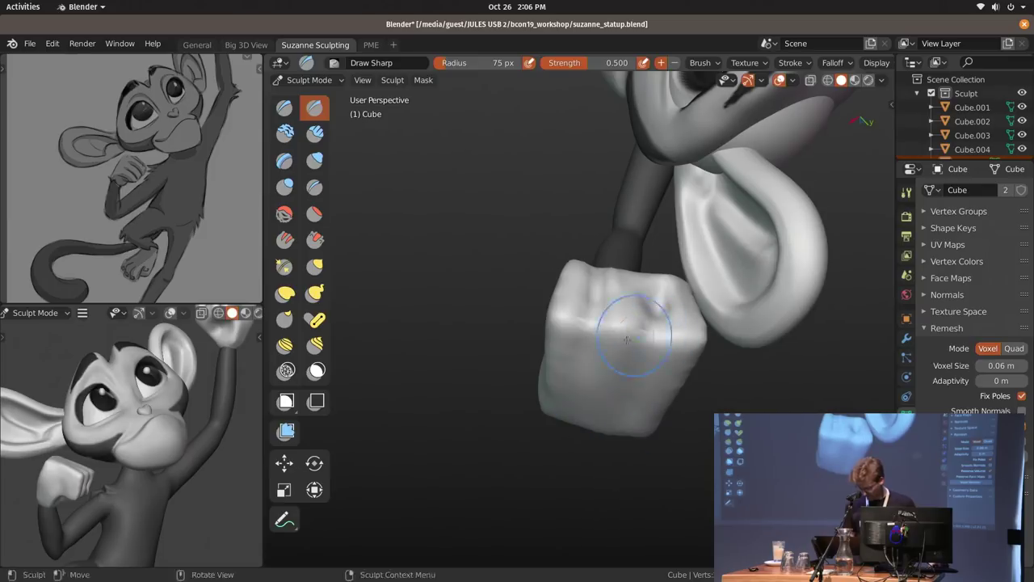
{"action": "middle_click_drag", "start_coordinate": [627, 339], "coordinate": [625, 373]}
{"action": "key", "text": "ctrl+r"}
{"action": "mouse_move", "coordinate": [671, 441]}
{"action": "middle_mouse_down"}
{"action": "mouse_move", "coordinate": [503, 425]}
{"action": "mouse_move", "coordinate": [475, 323]}
{"action": "mouse_move", "coordinate": [494, 381]}
{"action": "middle_mouse_up"}
Deepen the finger creases across the front of the raised fist with Draw Sharp at a 68 px radius.
{"action": "key", "text": "f"}
{"action": "left_click", "coordinate": [549, 250]}
{"action": "mouse_move", "coordinate": [626, 113]}
{"action": "middle_mouse_down", "text": "ctrl"}
{"action": "mouse_move", "coordinate": [641, 173]}
{"action": "mouse_move", "coordinate": [581, 337]}
{"action": "mouse_move", "coordinate": [618, 355]}
{"action": "middle_mouse_up", "text": "ctrl"}
{"action": "mouse_move", "coordinate": [594, 384]}
{"action": "middle_mouse_down", "text": "shift"}
{"action": "mouse_move", "coordinate": [695, 283]}
{"action": "mouse_move", "coordinate": [691, 262]}
{"action": "mouse_move", "coordinate": [403, 231]}
{"action": "middle_mouse_up", "text": "shift"}
{"action": "key", "text": "ctrl+Tab"}
{"action": "scroll", "coordinate": [649, 178], "scroll_direction": "up", "scroll_amount": 4}
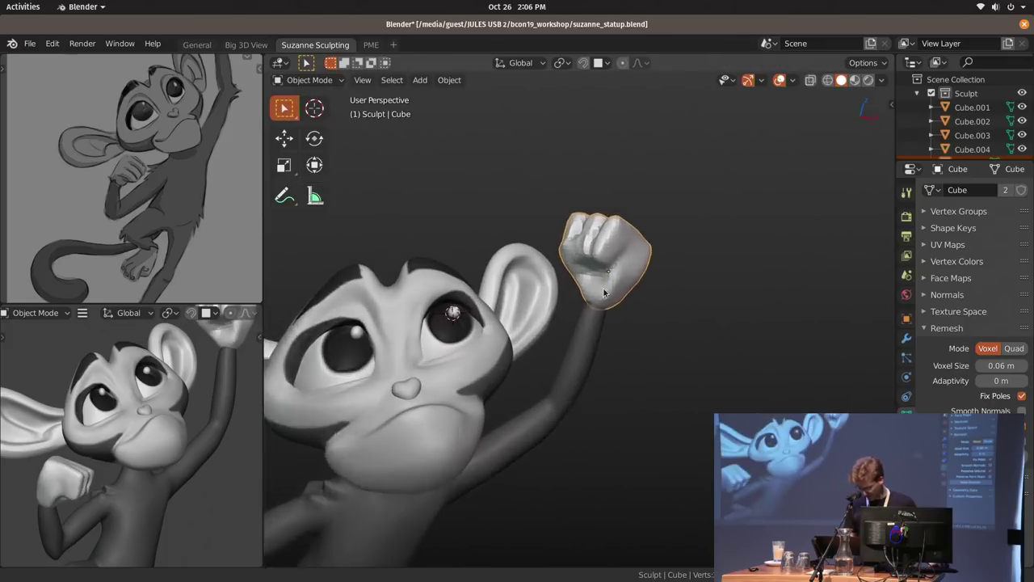
{"action": "key", "text": "ctrl+Tab"}
{"action": "left_click", "coordinate": [631, 305]}
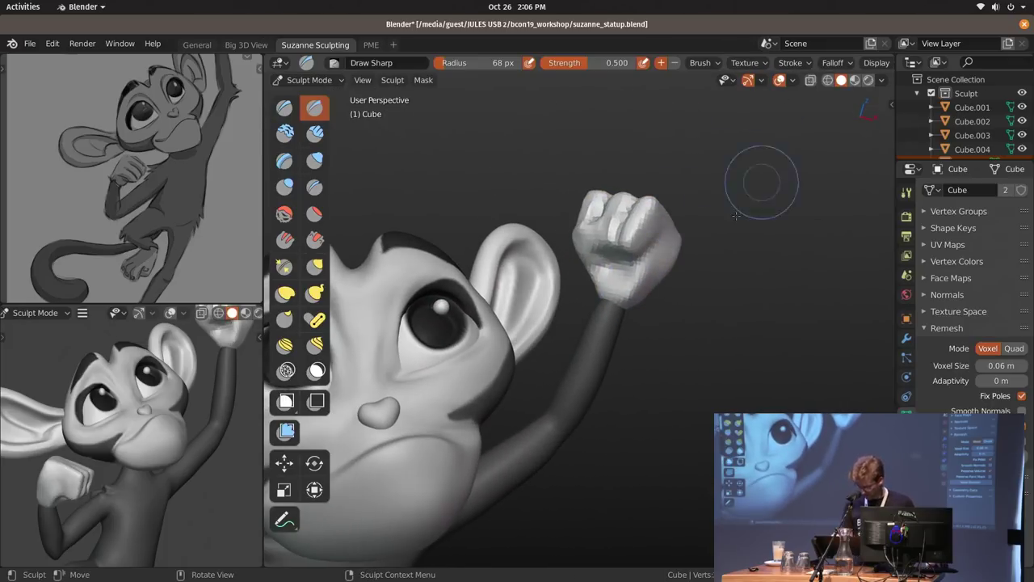
Enable Smooth Normals in the remesh settings and remesh the raised fist.
{"action": "scroll", "coordinate": [873, 64], "scroll_direction": "down", "scroll_amount": 4}
{"action": "left_click", "coordinate": [875, 63]}
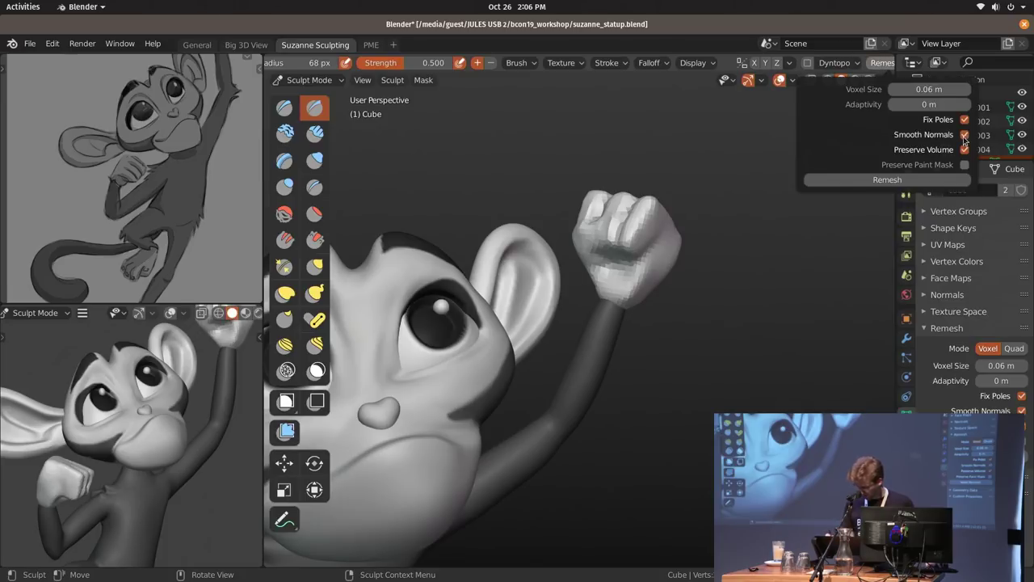
{"action": "key", "text": "ctrl+r"}
{"action": "middle_click_drag", "start_coordinate": [632, 323], "coordinate": [644, 249], "text": "ctrl"}
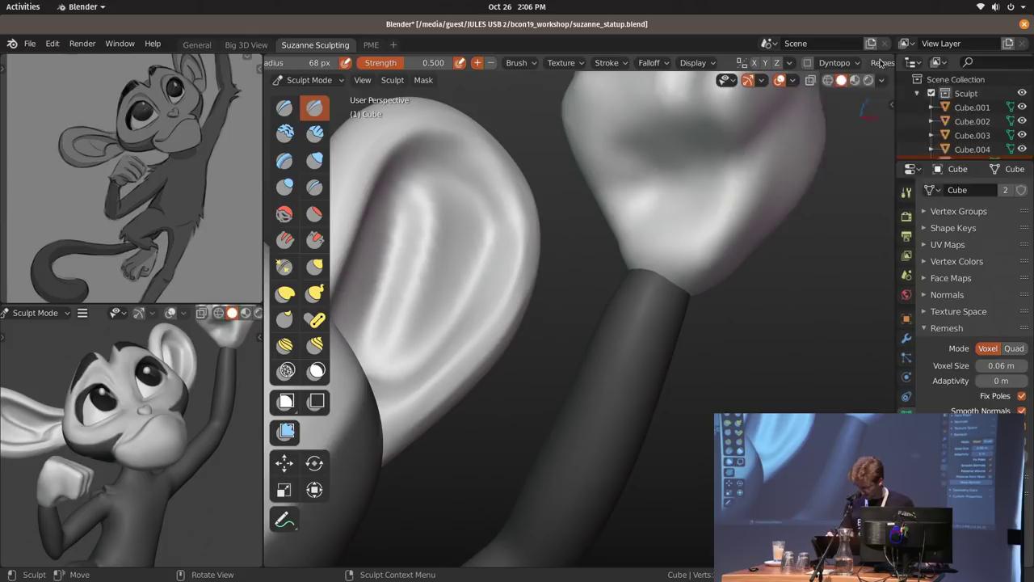
Set the raised fist's voxel size to 0.04 m, remesh it and check the mesh density in wireframe.
{"action": "left_click", "coordinate": [881, 63]}
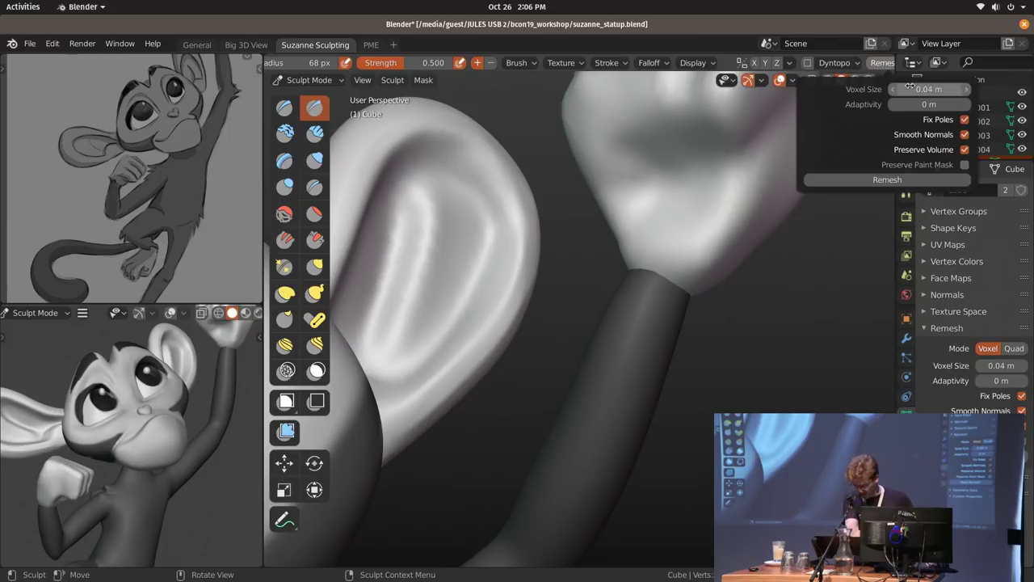
{"action": "middle_click_drag", "start_coordinate": [727, 253], "coordinate": [598, 404], "text": "shift"}
{"action": "middle_click_drag", "start_coordinate": [630, 299], "coordinate": [663, 277]}
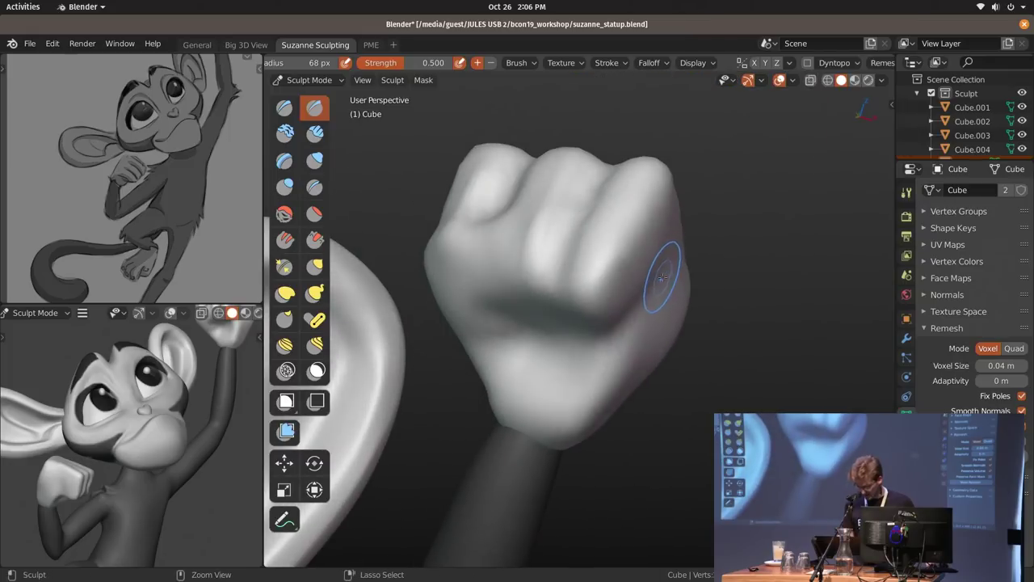
{"action": "key", "text": "shift+z"}
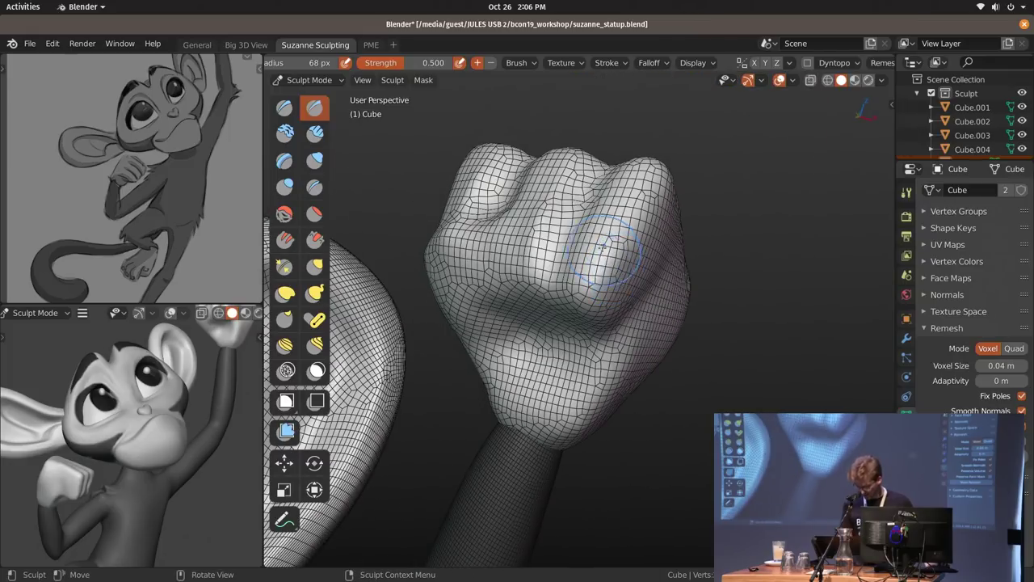
{"action": "key", "text": "shift+z"}
Refine the creases between the raised fist's fingers with the Draw Sharp brush at a 47 px radius.
{"action": "middle_click_drag", "start_coordinate": [608, 301], "coordinate": [718, 314]}
{"action": "key", "text": "f"}
{"action": "left_click", "coordinate": [706, 316]}
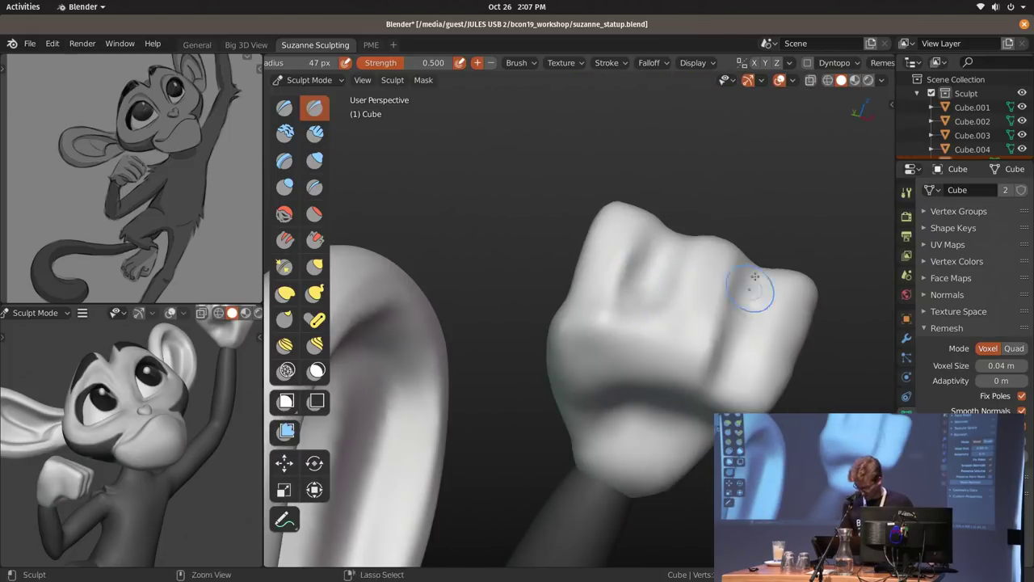
{"action": "left_click_drag", "start_coordinate": [660, 267], "coordinate": [664, 258]}
Examine the whole monkey's pose and proportions in both viewports against the reference drawing.
{"action": "scroll", "coordinate": [656, 320], "scroll_direction": "down", "scroll_amount": 10}
{"action": "key", "text": "ctrl+Tab"}
{"action": "mouse_move", "coordinate": [625, 354]}
{"action": "middle_mouse_down"}
{"action": "mouse_move", "coordinate": [577, 307]}
{"action": "mouse_move", "coordinate": [631, 233]}
{"action": "middle_mouse_up"}
{"action": "mouse_move", "coordinate": [631, 233]}
{"action": "middle_mouse_down"}
{"action": "mouse_move", "coordinate": [649, 242]}
{"action": "mouse_move", "coordinate": [525, 289]}
{"action": "middle_mouse_up"}
{"action": "middle_click_drag", "start_coordinate": [500, 395], "coordinate": [656, 206], "text": "shift"}
{"action": "middle_click_drag", "start_coordinate": [656, 206], "coordinate": [529, 339]}
{"action": "middle_click_drag", "start_coordinate": [171, 352], "coordinate": [167, 420], "text": "ctrl"}
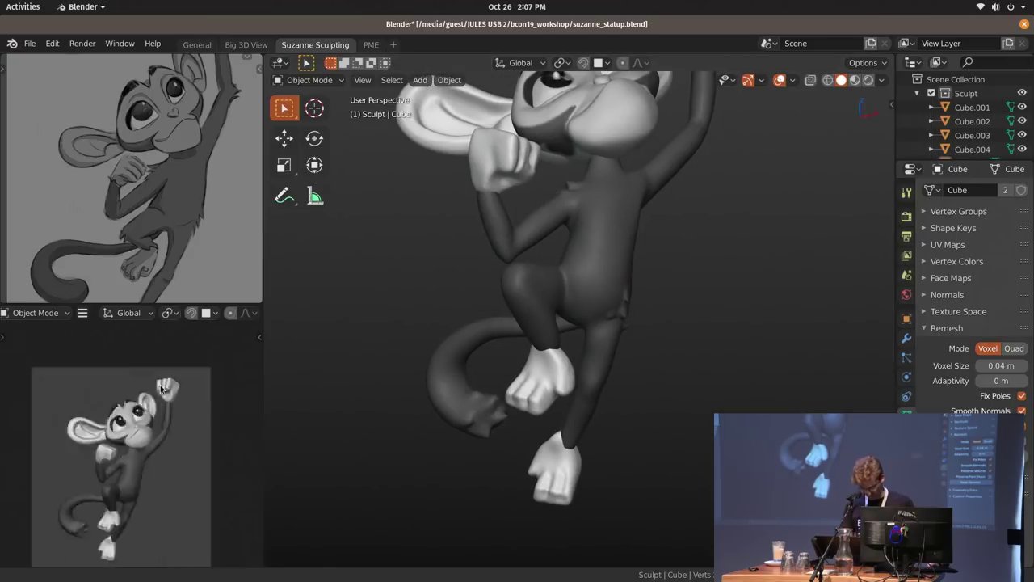
{"action": "middle_click_drag", "start_coordinate": [167, 420], "coordinate": [173, 393], "text": "shift"}
{"action": "middle_click_drag", "start_coordinate": [172, 502], "coordinate": [155, 468], "text": "ctrl"}
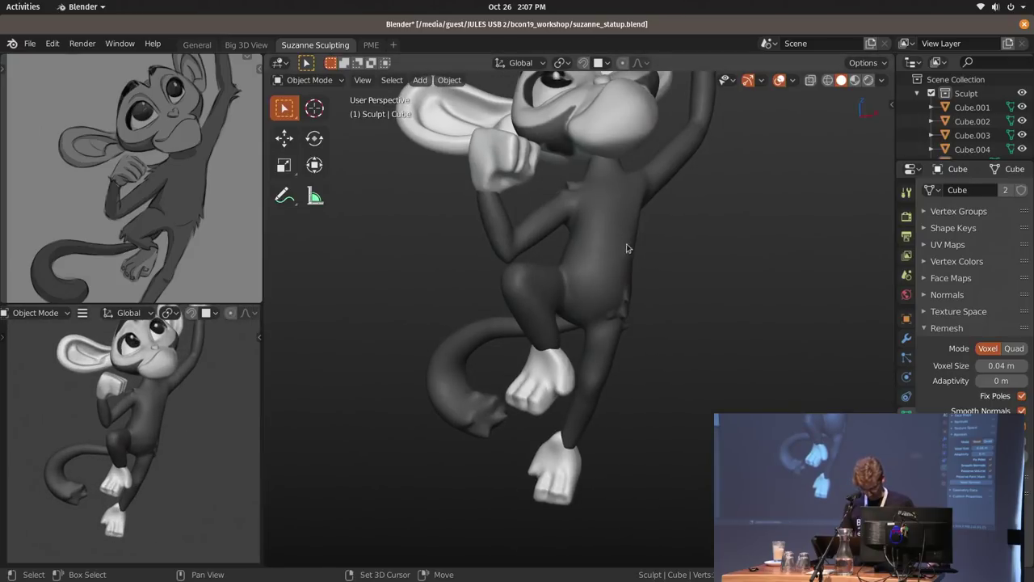
{"action": "middle_click_drag", "start_coordinate": [617, 220], "coordinate": [600, 315], "text": "shift"}
Switch sculpting to the body and shade the small comparison viewport as Silhouette beside the full reference drawing.
{"action": "left_click", "coordinate": [602, 313]}
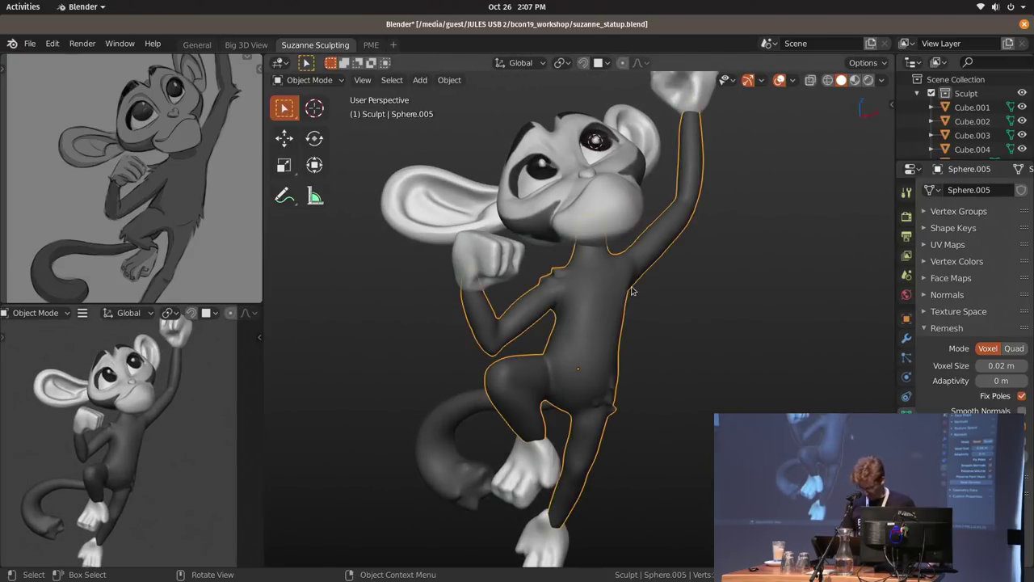
{"action": "key", "text": "ctrl+Tab"}
{"action": "key", "text": "k"}
{"action": "key", "text": "z"}
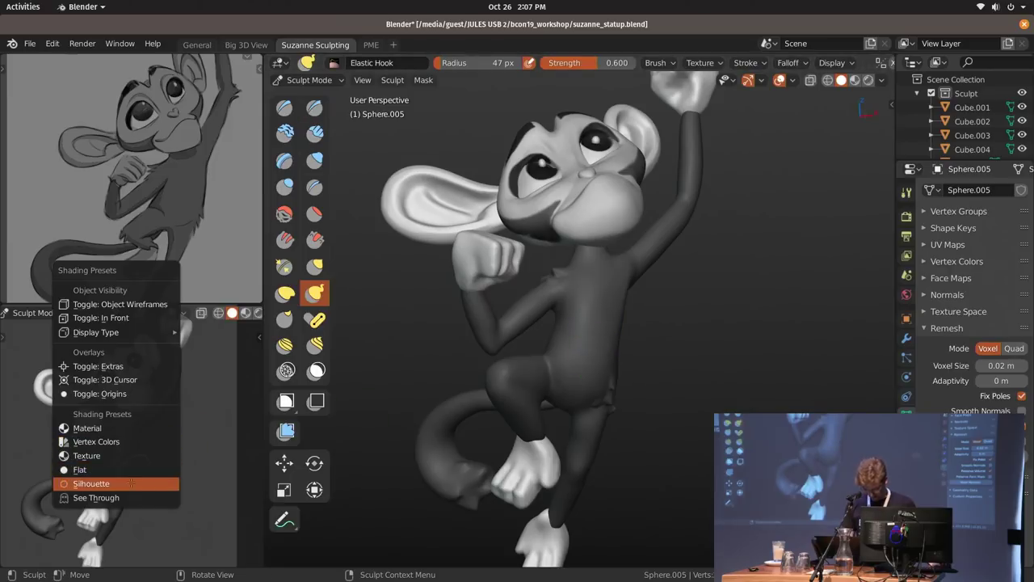
{"action": "left_click", "coordinate": [130, 483]}
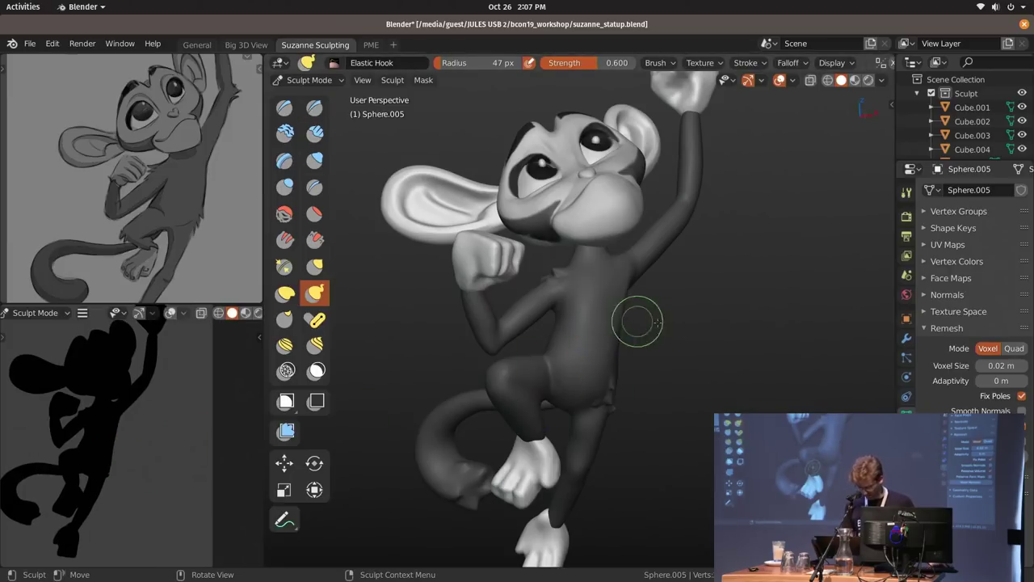
{"action": "middle_click_drag", "start_coordinate": [158, 422], "coordinate": [194, 425], "text": "ctrl"}
{"action": "mouse_move", "coordinate": [198, 174]}
{"action": "middle_mouse_down", "text": "ctrl"}
{"action": "mouse_move", "coordinate": [194, 224]}
{"action": "mouse_move", "coordinate": [194, 199]}
{"action": "middle_mouse_up", "text": "ctrl"}
Adjust the body and raised arm with a large Elastic Hook brush, starting from a 262 px radius.
{"action": "key", "text": "f"}
{"action": "left_click", "coordinate": [615, 368]}
{"action": "middle_click_drag", "start_coordinate": [605, 353], "coordinate": [632, 346]}
{"action": "key", "text": "f"}
{"action": "left_click", "coordinate": [723, 335]}
{"action": "key", "text": "bracketright"}
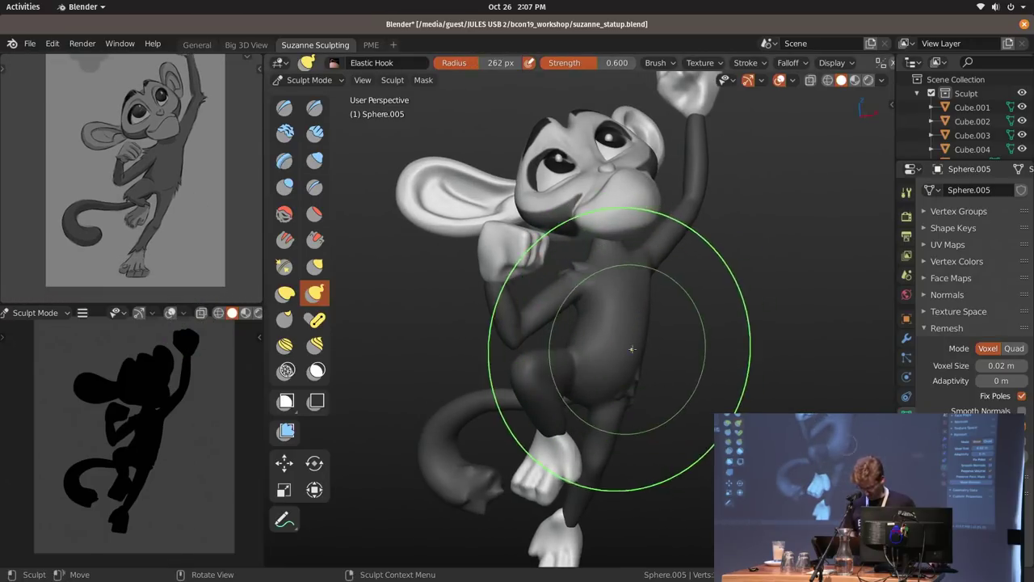
{"action": "key", "text": "bracketleft"}
{"action": "left_click_drag", "start_coordinate": [686, 176], "coordinate": [687, 190]}
Pull hair tufts out of the raised arm's elbow with the Hair brush, reducing its radius from 70 to 61 px.
{"action": "middle_click_drag", "start_coordinate": [686, 191], "coordinate": [677, 207]}
{"action": "mouse_move", "coordinate": [677, 207]}
{"action": "middle_mouse_down", "text": "shift"}
{"action": "mouse_move", "coordinate": [637, 246]}
{"action": "mouse_move", "coordinate": [668, 242]}
{"action": "middle_mouse_up", "text": "shift"}
{"action": "key", "text": "bracketleft"}
{"action": "key", "text": "bracketleft"}
{"action": "middle_click_drag", "start_coordinate": [668, 243], "coordinate": [553, 276]}
{"action": "key", "text": "k"}
{"action": "key", "text": "bracketleft"}
{"action": "key", "text": "bracketleft"}
{"action": "key", "text": "bracketleft"}
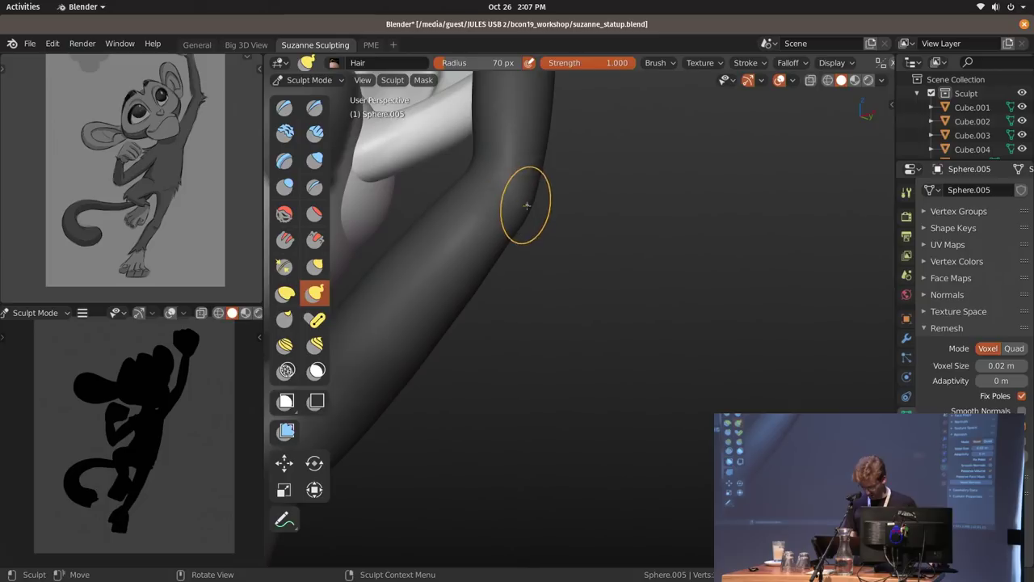
{"action": "left_click_drag", "start_coordinate": [553, 203], "coordinate": [558, 205]}
{"action": "middle_click_drag", "start_coordinate": [558, 205], "coordinate": [585, 211]}
{"action": "key", "text": "bracketleft"}
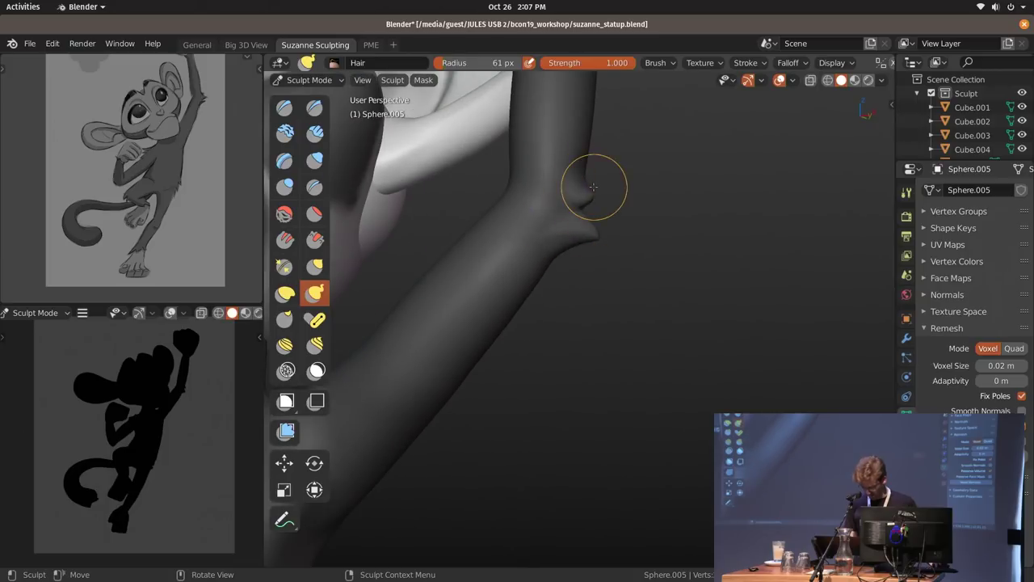
Adjust the raised forearm between elbow and wrist with the Snake Hook brush.
{"action": "mouse_move", "coordinate": [614, 263]}
{"action": "middle_mouse_down", "text": "ctrl"}
{"action": "mouse_move", "coordinate": [623, 235]}
{"action": "mouse_move", "coordinate": [678, 295]}
{"action": "middle_mouse_up", "text": "ctrl"}
{"action": "key", "text": "k"}
{"action": "key", "text": "f"}
{"action": "left_click", "coordinate": [712, 251]}
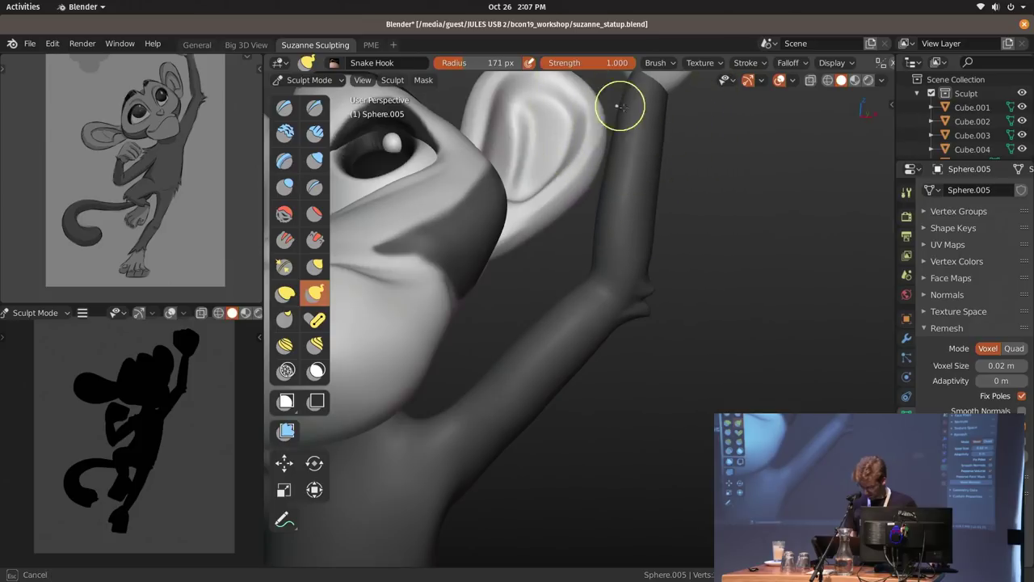
{"action": "middle_click_drag", "start_coordinate": [619, 106], "coordinate": [650, 182]}
{"action": "left_click_drag", "start_coordinate": [642, 211], "coordinate": [652, 213]}
{"action": "mouse_move", "coordinate": [652, 213]}
{"action": "middle_mouse_down"}
{"action": "mouse_move", "coordinate": [762, 169]}
{"action": "mouse_move", "coordinate": [593, 270]}
{"action": "middle_mouse_up"}
Pull fur tufts out around the raised arm's wrist with the Hair brush.
{"action": "key", "text": "k"}
{"action": "left_click_drag", "start_coordinate": [593, 270], "coordinate": [616, 267]}
{"action": "middle_click_drag", "start_coordinate": [618, 234], "coordinate": [634, 267], "text": "ctrl"}
{"action": "scroll", "coordinate": [572, 327], "scroll_direction": "up", "scroll_amount": 5}
{"action": "mouse_move", "coordinate": [575, 317]}
{"action": "middle_mouse_down"}
{"action": "mouse_move", "coordinate": [691, 321]}
{"action": "mouse_move", "coordinate": [547, 309]}
{"action": "middle_mouse_up"}
{"action": "key", "text": "f"}
{"action": "left_click", "coordinate": [639, 321]}
{"action": "mouse_move", "coordinate": [610, 301]}
{"action": "middle_mouse_down"}
{"action": "mouse_move", "coordinate": [619, 337]}
{"action": "mouse_move", "coordinate": [593, 345]}
{"action": "mouse_move", "coordinate": [632, 280]}
{"action": "mouse_move", "coordinate": [635, 348]}
{"action": "middle_mouse_up"}
Examine the body, arms and legs from several angles, including from below.
{"action": "key", "text": "ctrl+Tab"}
{"action": "middle_click_drag", "start_coordinate": [622, 283], "coordinate": [637, 339]}
{"action": "left_click", "coordinate": [637, 339]}
{"action": "middle_click", "coordinate": [430, 321], "text": "alt"}
{"action": "mouse_move", "coordinate": [430, 321]}
{"action": "middle_mouse_down"}
{"action": "mouse_move", "coordinate": [596, 226]}
{"action": "mouse_move", "coordinate": [602, 212]}
{"action": "middle_mouse_up"}
{"action": "left_click", "coordinate": [566, 347]}
{"action": "mouse_move", "coordinate": [566, 348]}
{"action": "middle_mouse_down", "text": "ctrl"}
{"action": "mouse_move", "coordinate": [576, 289]}
{"action": "mouse_move", "coordinate": [582, 301]}
{"action": "mouse_move", "coordinate": [563, 299]}
{"action": "mouse_move", "coordinate": [575, 292]}
{"action": "mouse_move", "coordinate": [580, 311]}
{"action": "middle_mouse_up", "text": "ctrl"}
{"action": "key", "text": "ctrl+Tab"}
{"action": "key", "text": "ctrl+Tab"}
{"action": "mouse_move", "coordinate": [517, 388]}
{"action": "middle_mouse_down"}
{"action": "mouse_move", "coordinate": [490, 445]}
{"action": "mouse_move", "coordinate": [493, 468]}
{"action": "middle_mouse_up"}
{"action": "middle_click_drag", "start_coordinate": [525, 363], "coordinate": [549, 432], "text": "ctrl"}
{"action": "middle_click", "coordinate": [552, 436], "text": "alt"}
{"action": "middle_click_drag", "start_coordinate": [586, 376], "coordinate": [636, 327]}
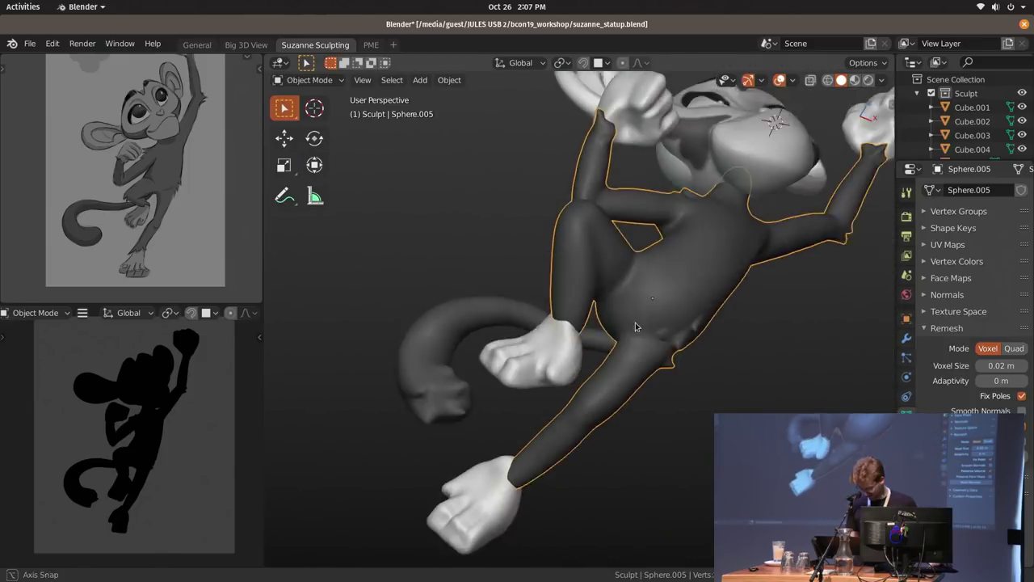
Pull fur tufts over the bent leg's ankle with the Hair brush at a 62 px radius.
{"action": "key", "text": "Tab"}
{"action": "scroll", "coordinate": [595, 404], "scroll_direction": "up", "scroll_amount": 5}
{"action": "mouse_move", "coordinate": [563, 338]}
{"action": "middle_mouse_down"}
{"action": "mouse_move", "coordinate": [533, 309]}
{"action": "mouse_move", "coordinate": [584, 332]}
{"action": "middle_mouse_up"}
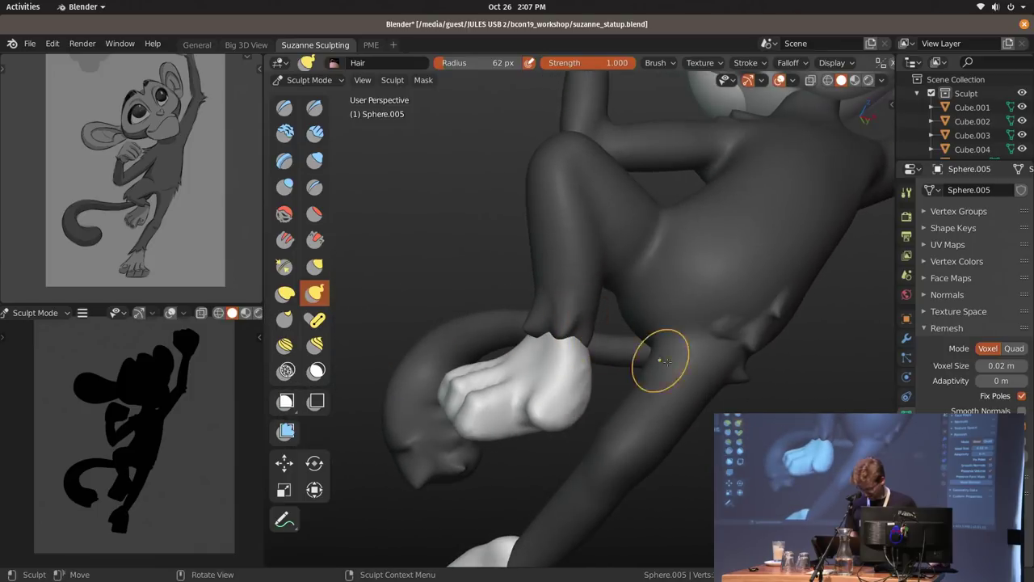
{"action": "middle_click_drag", "start_coordinate": [666, 361], "coordinate": [650, 339]}
{"action": "scroll", "coordinate": [651, 339], "scroll_direction": "down", "scroll_amount": 3}
{"action": "key", "text": "ctrl+Tab"}
{"action": "scroll", "coordinate": [632, 337], "scroll_direction": "up", "scroll_amount": 3}
{"action": "key", "text": "ctrl+Tab"}
Reshape the lower legs around the ankles with the Elastic Hook brush.
{"action": "key", "text": "f"}
{"action": "left_click", "coordinate": [620, 263]}
{"action": "key", "text": "f"}
{"action": "middle_click_drag", "start_coordinate": [611, 326], "coordinate": [613, 233]}
{"action": "key", "text": "f"}
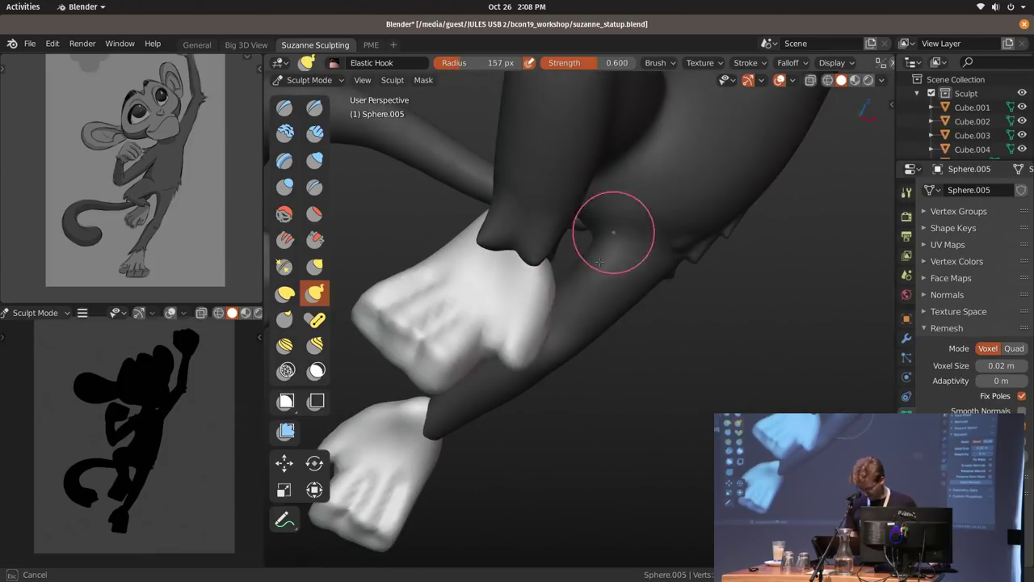
{"action": "key", "text": "f"}
{"action": "mouse_move", "coordinate": [760, 239]}
{"action": "middle_mouse_down"}
{"action": "mouse_move", "coordinate": [667, 291]}
{"action": "mouse_move", "coordinate": [623, 344]}
{"action": "mouse_move", "coordinate": [662, 213]}
{"action": "middle_mouse_up"}
{"action": "middle_click_drag", "start_coordinate": [661, 213], "coordinate": [569, 347]}
{"action": "key", "text": "f"}
{"action": "left_click", "coordinate": [605, 354]}
{"action": "left_click_drag", "start_coordinate": [605, 354], "coordinate": [585, 367]}
Move the straight leg's foot to a better position beneath the ankle, finishing the placement in front view.
{"action": "key", "text": "ctrl+Tab"}
{"action": "left_click", "coordinate": [600, 393]}
{"action": "key", "text": "g"}
{"action": "left_click", "coordinate": [606, 405]}
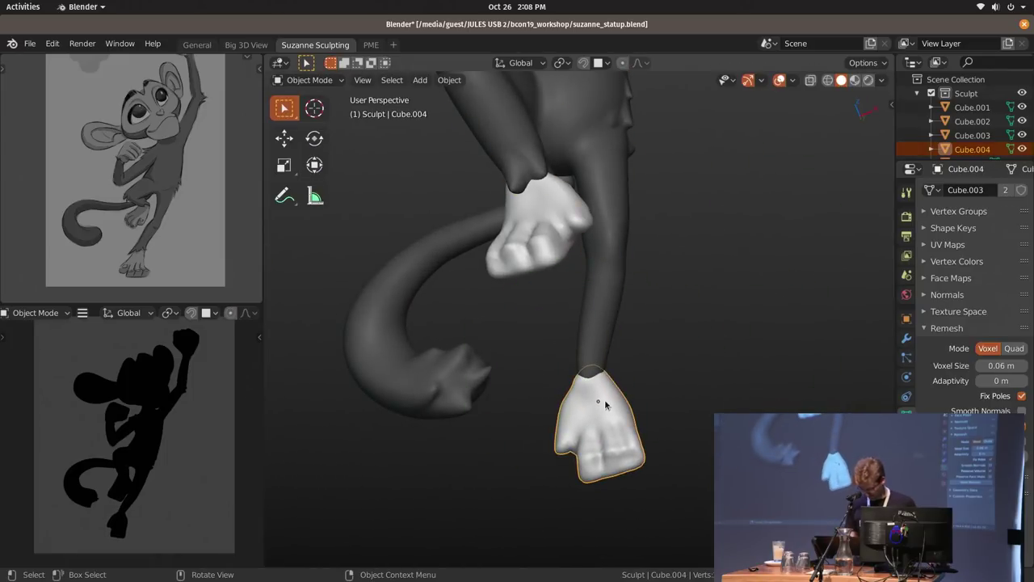
{"action": "middle_click_drag", "start_coordinate": [596, 371], "coordinate": [566, 283], "text": "shift"}
{"action": "middle_click_drag", "start_coordinate": [602, 320], "coordinate": [605, 318], "text": "alt"}
{"action": "key", "text": "g"}
{"action": "left_click", "coordinate": [618, 322]}
Pull the end of the straight leg onto its foot with the Elastic Hook at a 189 px radius.
{"action": "left_click", "coordinate": [586, 270]}
{"action": "key", "text": "ctrl+Tab"}
{"action": "key", "text": "f"}
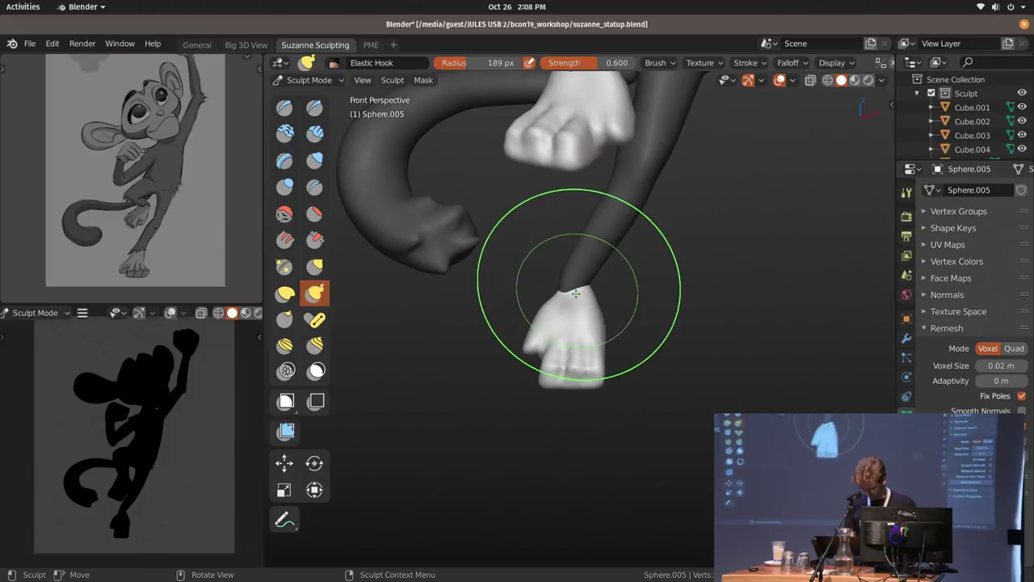
{"action": "left_click", "coordinate": [555, 295]}
{"action": "left_click_drag", "start_coordinate": [567, 293], "coordinate": [583, 285]}
{"action": "middle_click_drag", "start_coordinate": [591, 270], "coordinate": [549, 388], "text": "shift"}
{"action": "middle_click_drag", "start_coordinate": [593, 335], "coordinate": [629, 249], "text": "ctrl"}
Return to Object Mode and shade the small comparison viewport with the Vertex Colors preset.
{"action": "key", "text": "ctrl+Tab"}
{"action": "left_click", "coordinate": [538, 251]}
{"action": "middle_click_drag", "start_coordinate": [186, 422], "coordinate": [169, 444], "text": "shift"}
{"action": "key", "text": "shift+z"}
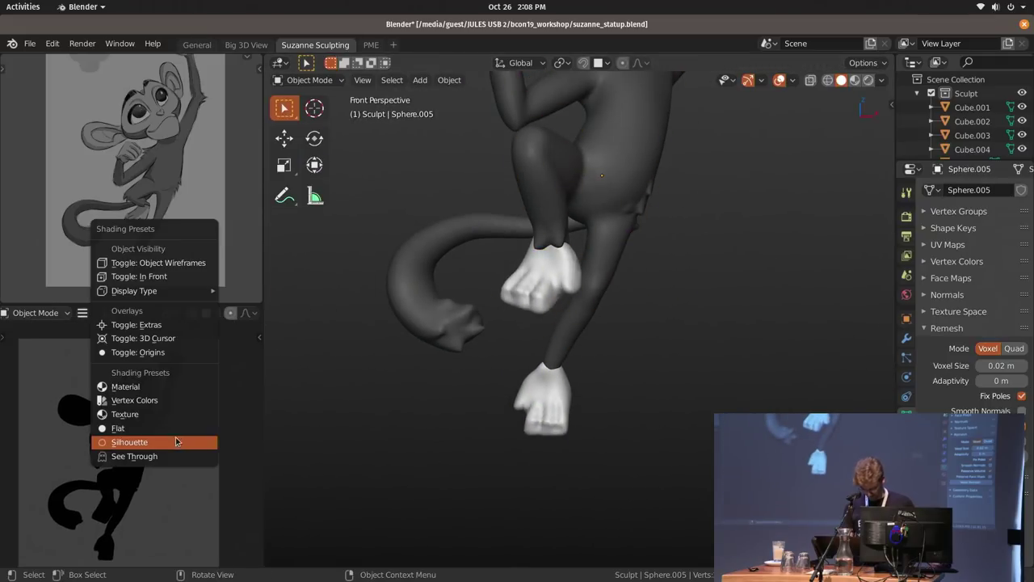
{"action": "left_click", "coordinate": [160, 400]}
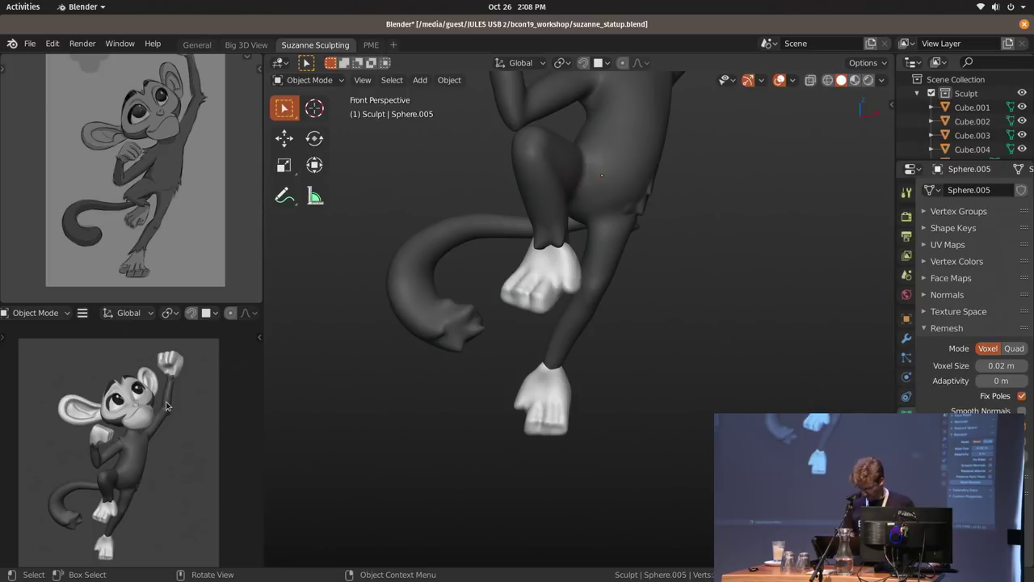
Frame the whole monkey in the main viewport and turn its overlays off.
{"action": "middle_click_drag", "start_coordinate": [591, 316], "coordinate": [633, 332]}
{"action": "scroll", "coordinate": [460, 366], "scroll_direction": "down", "scroll_amount": 2}
{"action": "key", "text": "shift+s"}
{"action": "left_click", "coordinate": [576, 315]}
{"action": "middle_click_drag", "start_coordinate": [683, 299], "coordinate": [688, 283], "text": "shift"}
{"action": "scroll", "coordinate": [684, 291], "scroll_direction": "up", "scroll_amount": 1}
{"action": "key", "text": "z"}
{"action": "left_click", "coordinate": [671, 311]}
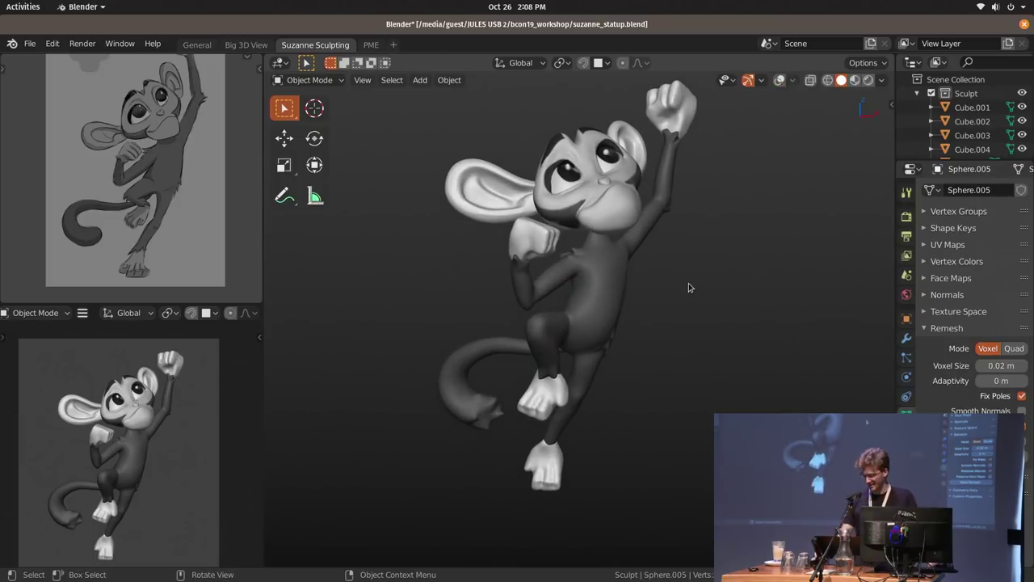